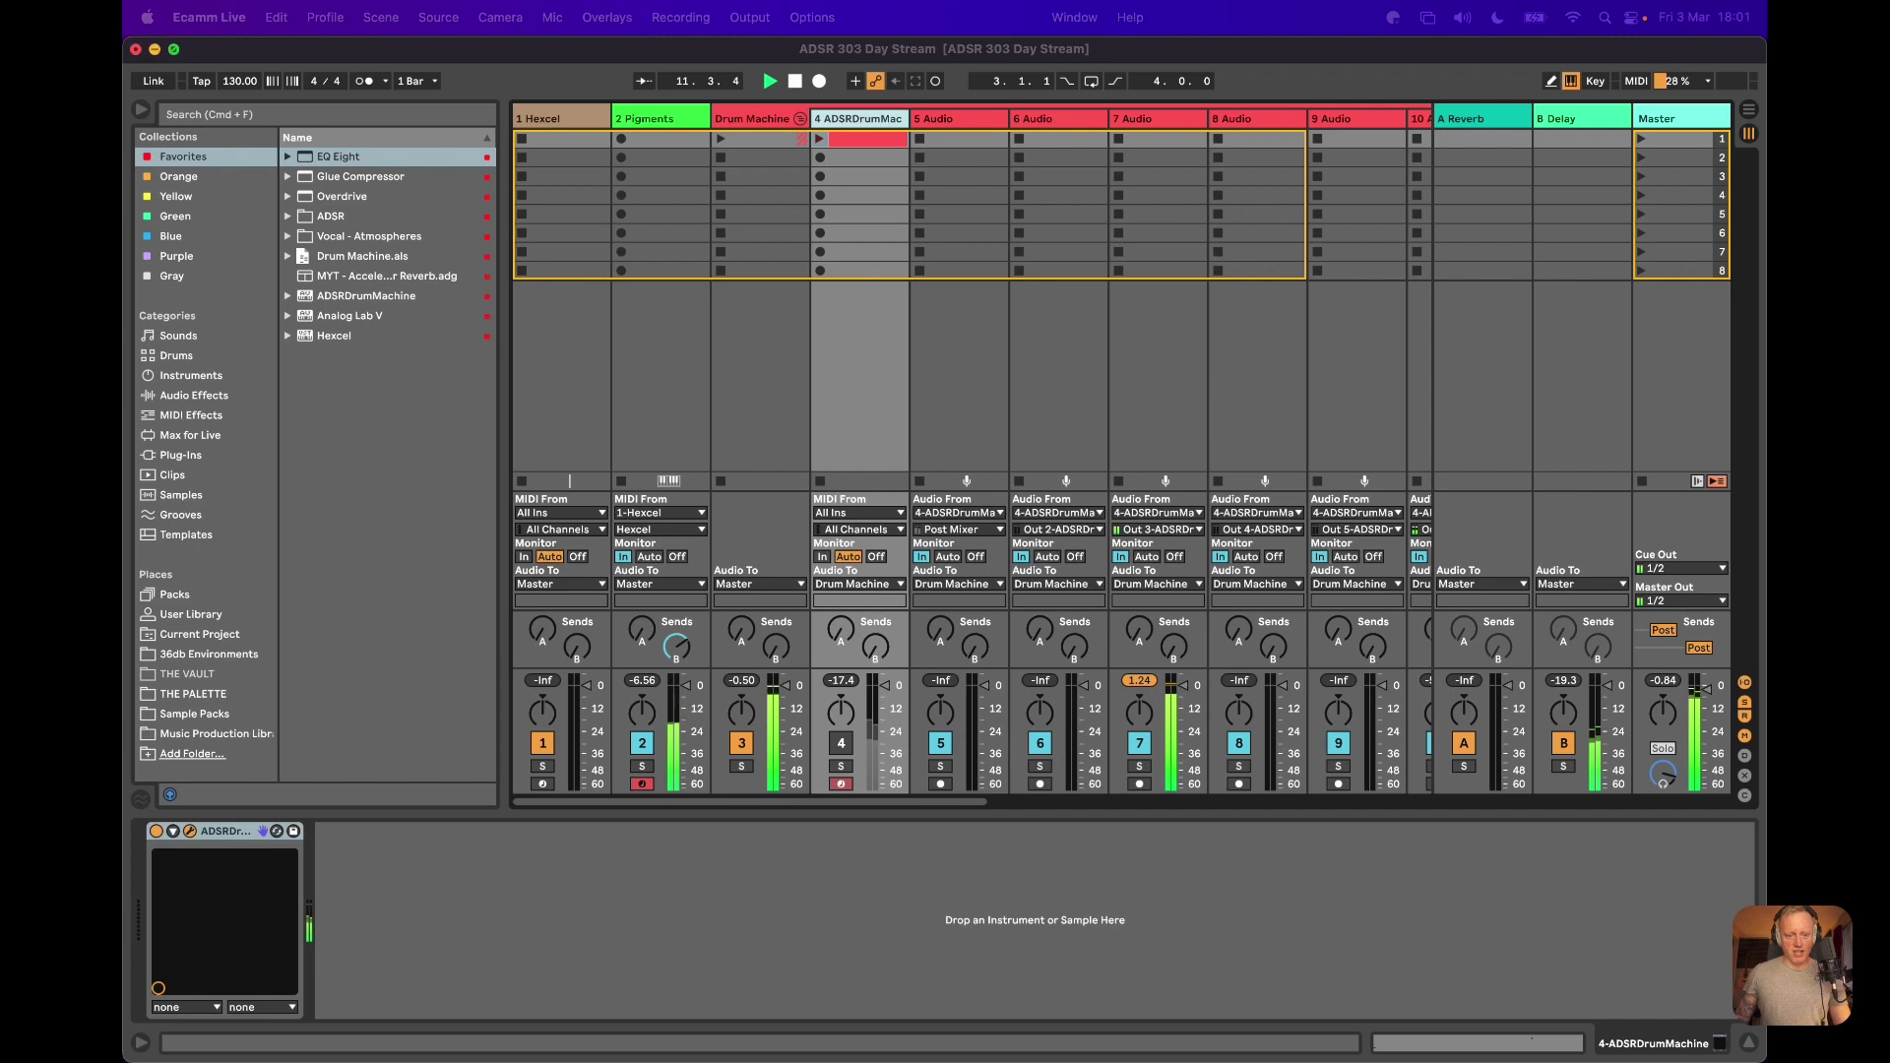
Close the drum machine plugin window and look over the mixer's audio tracks that receive its separate outputs
left_click(500, 69)
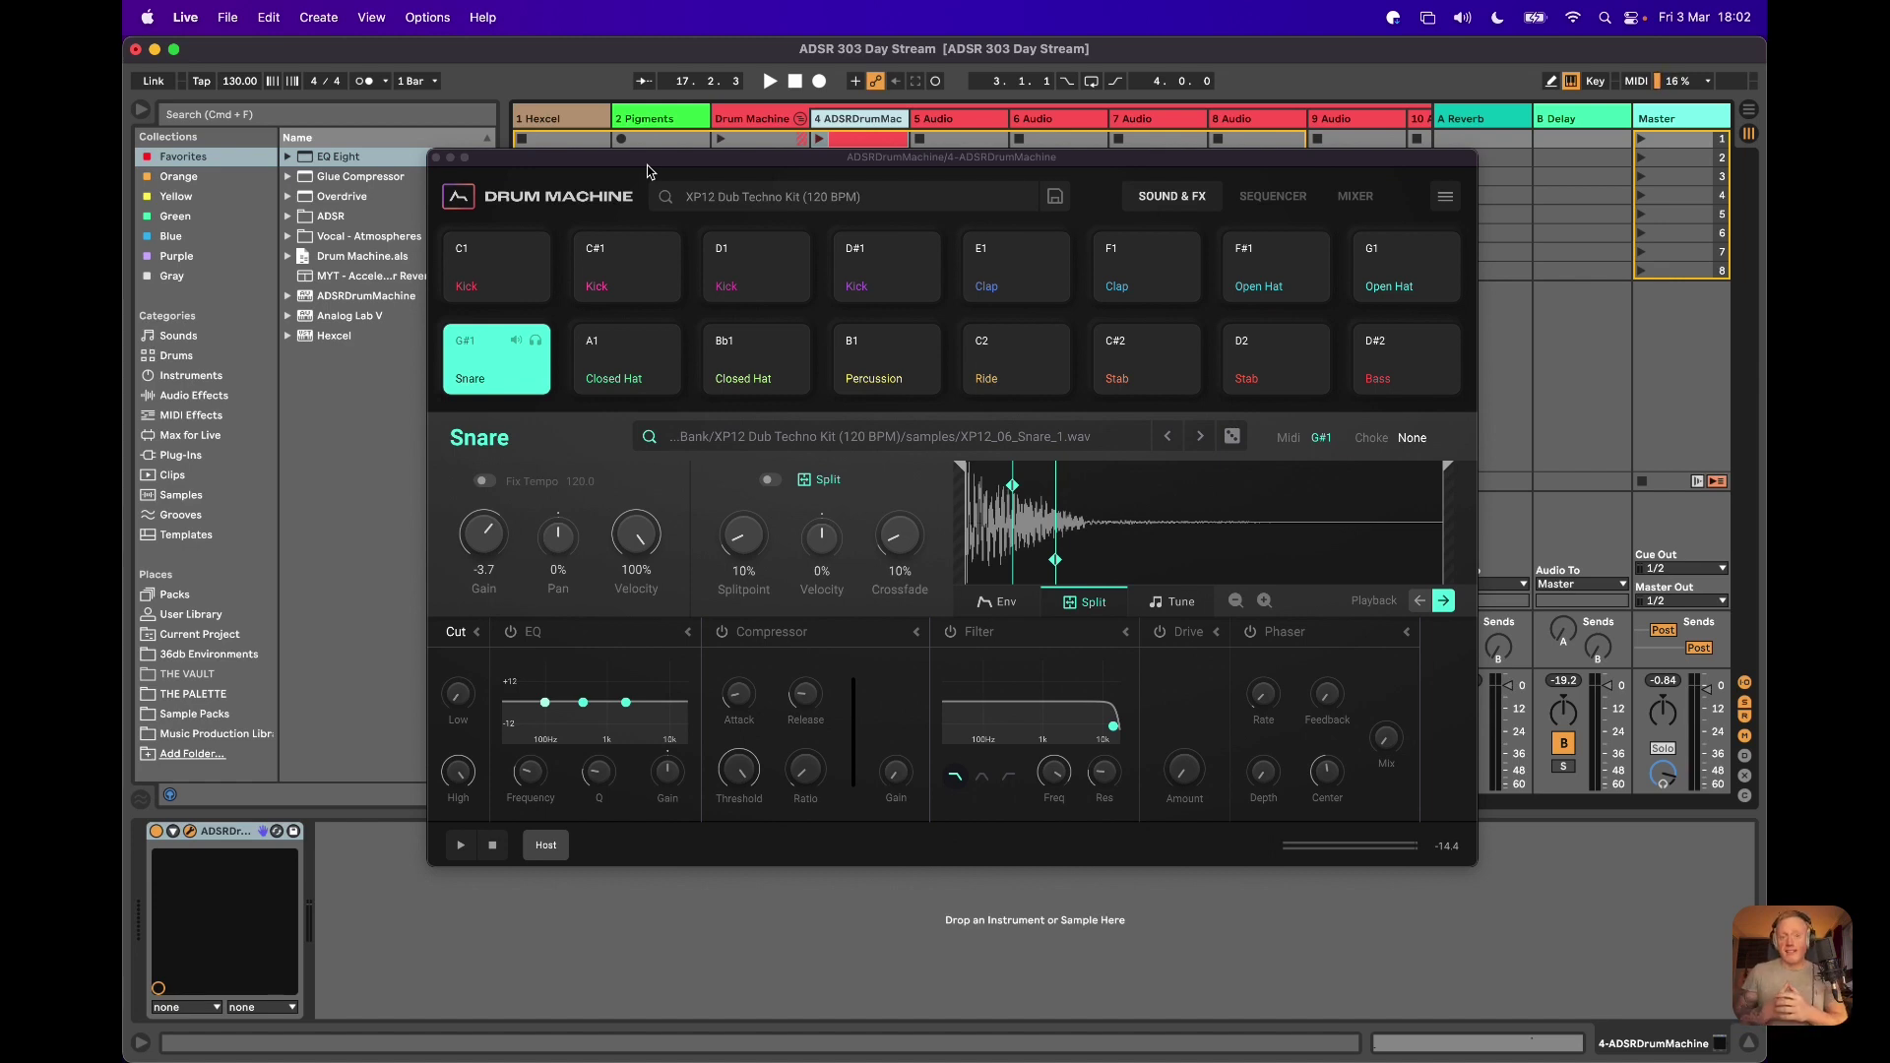
left_click(436, 159)
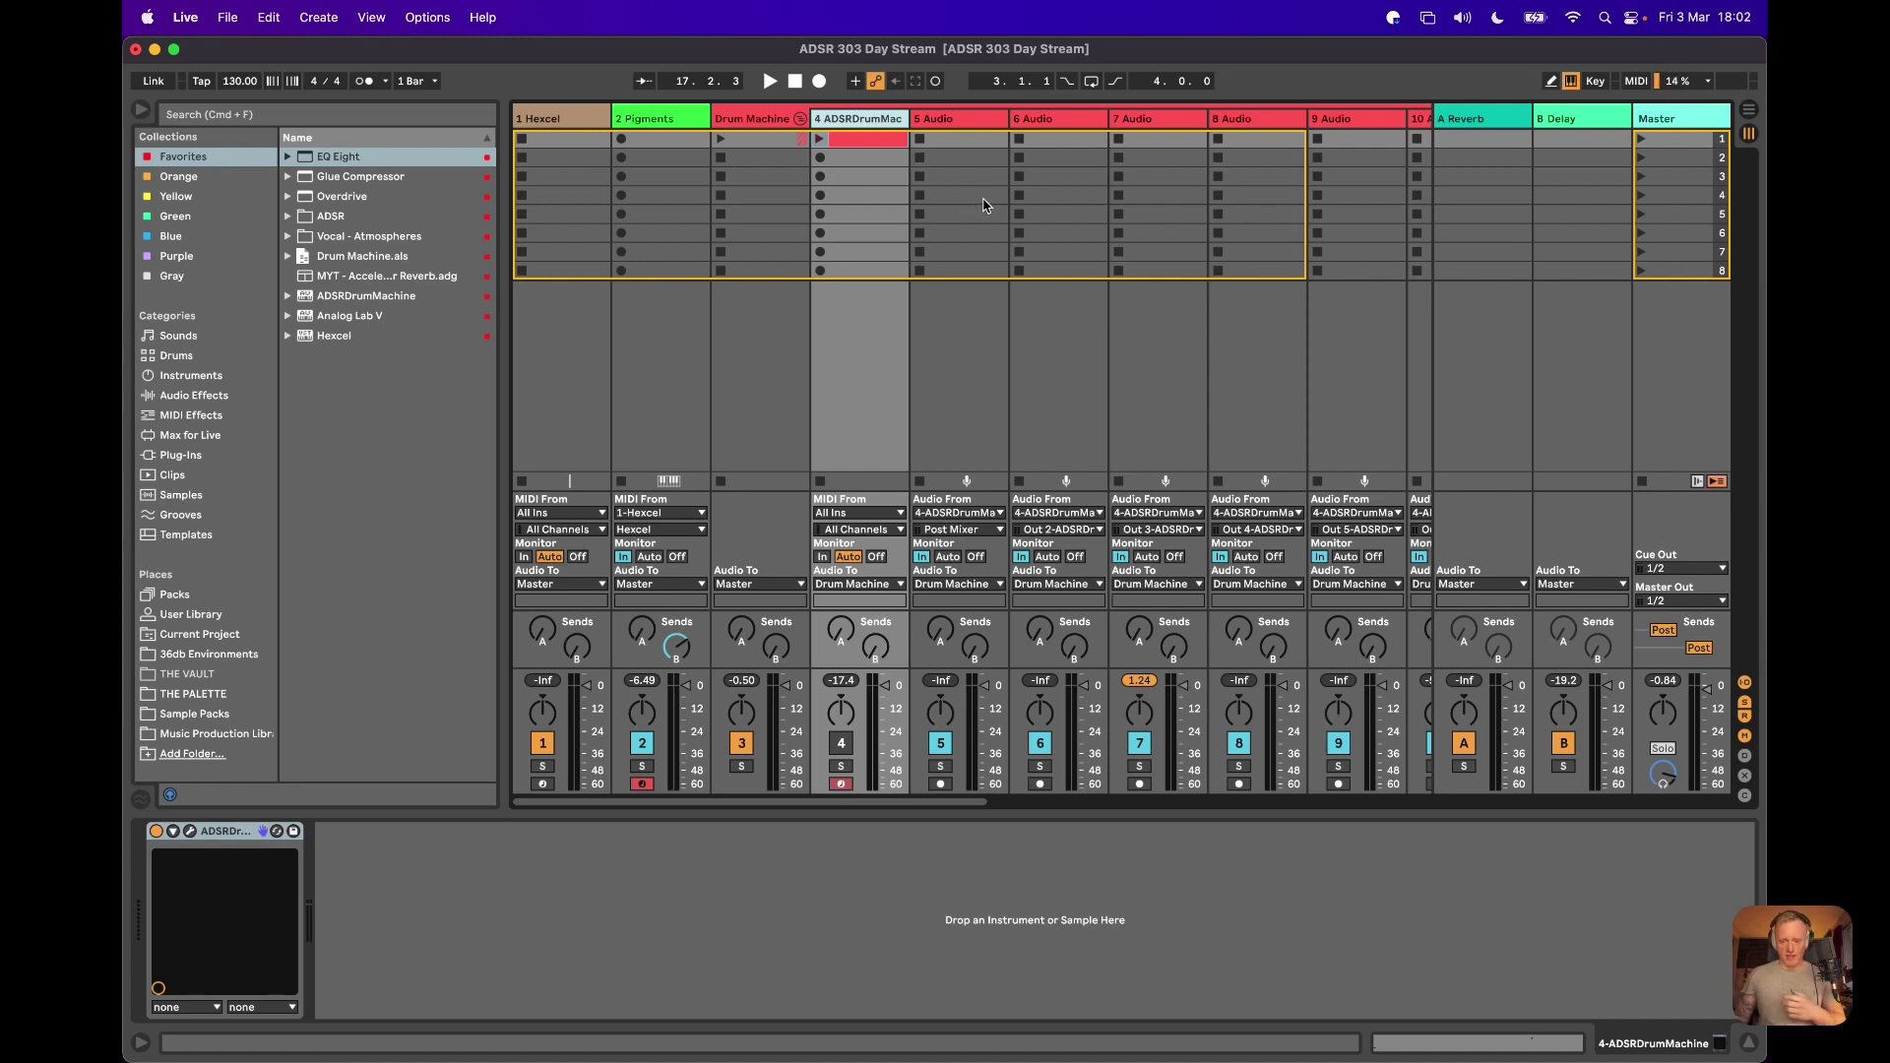
scroll(985, 205, "right", 6)
scroll(984, 205, "right", 4)
scroll(984, 205, "right", 3)
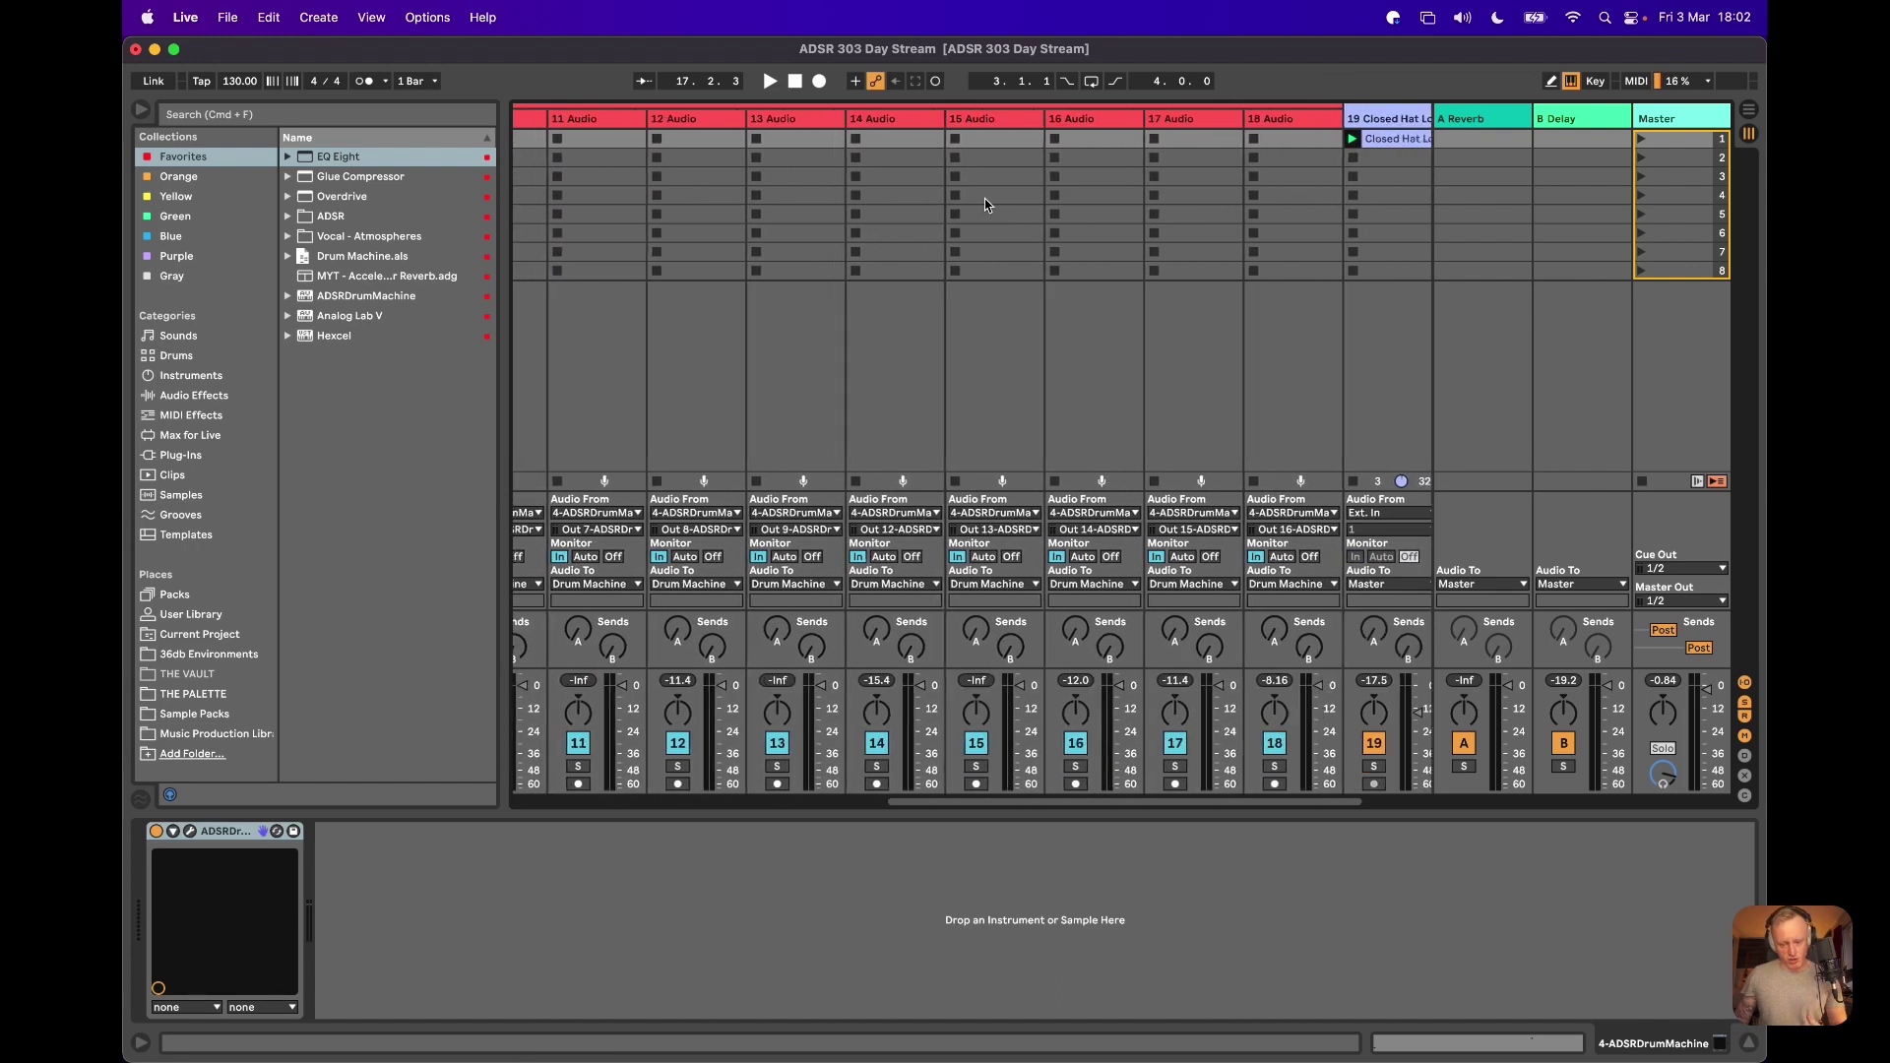
scroll(988, 205, "left", 8)
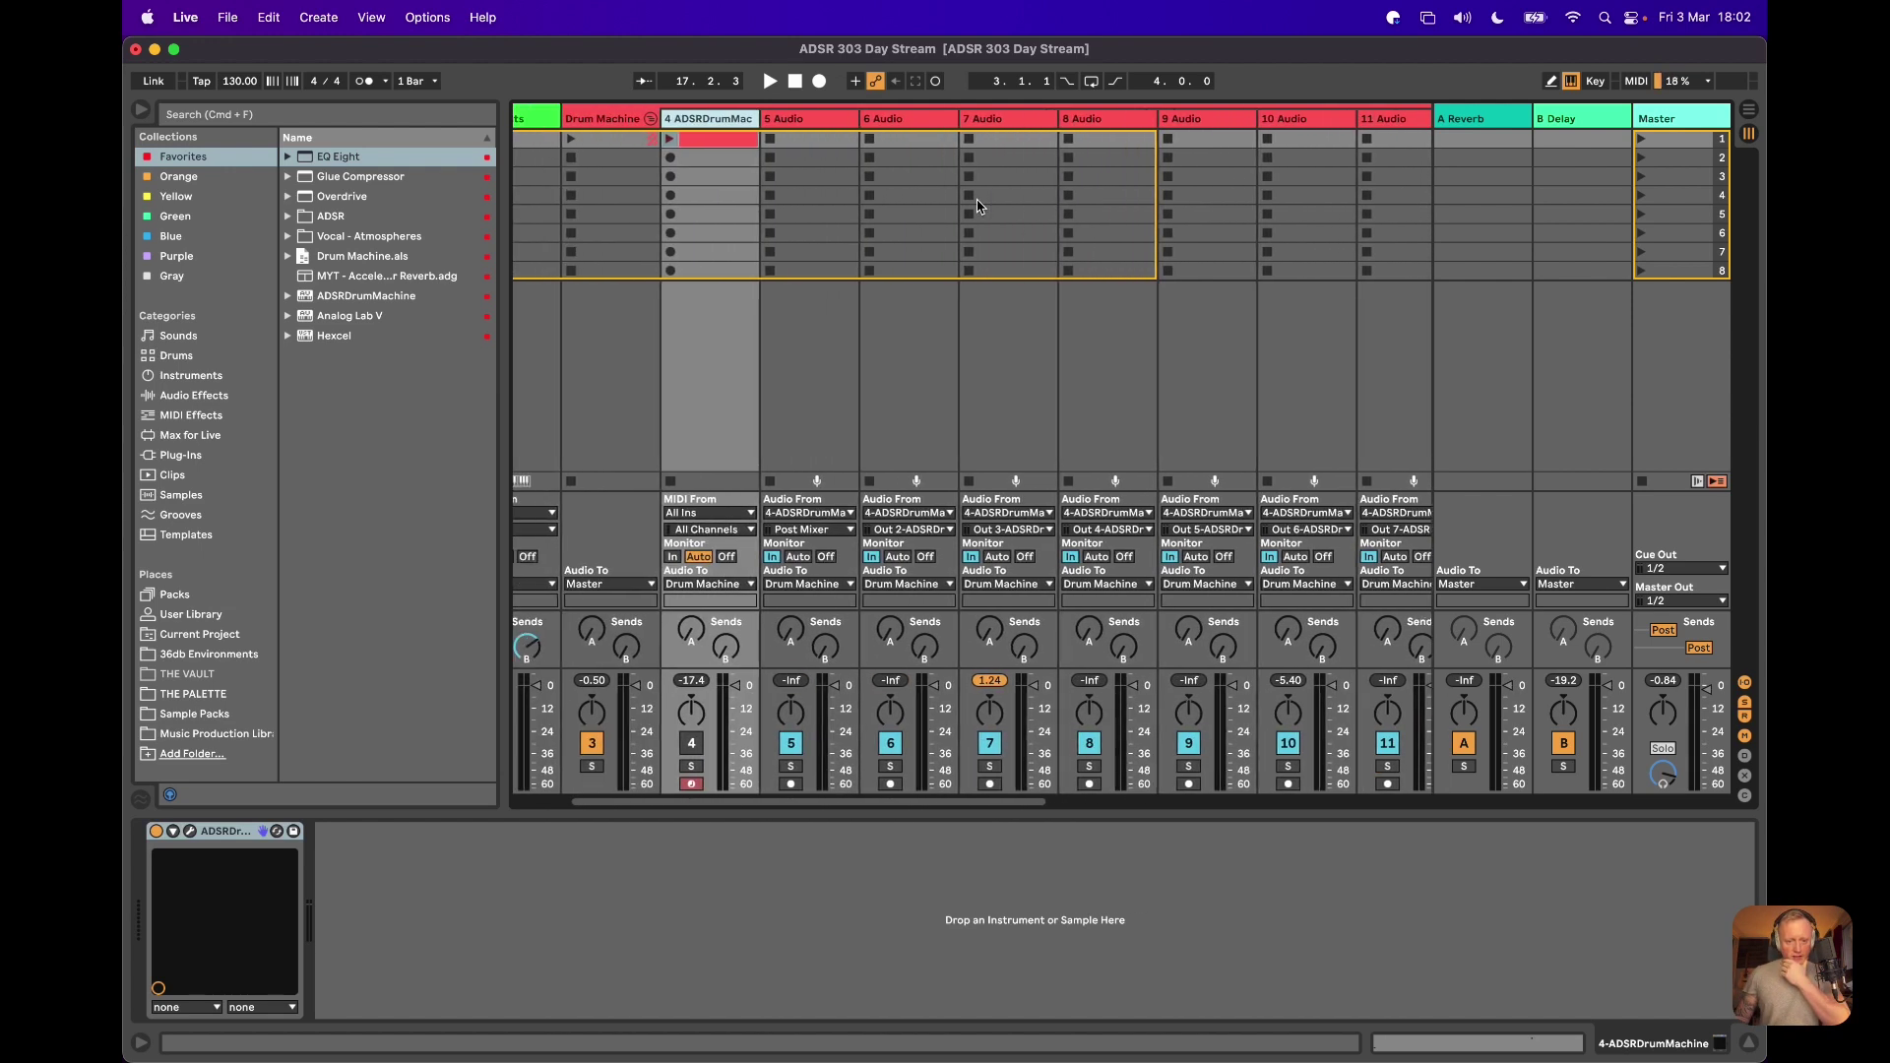
scroll(978, 204, "left", 2)
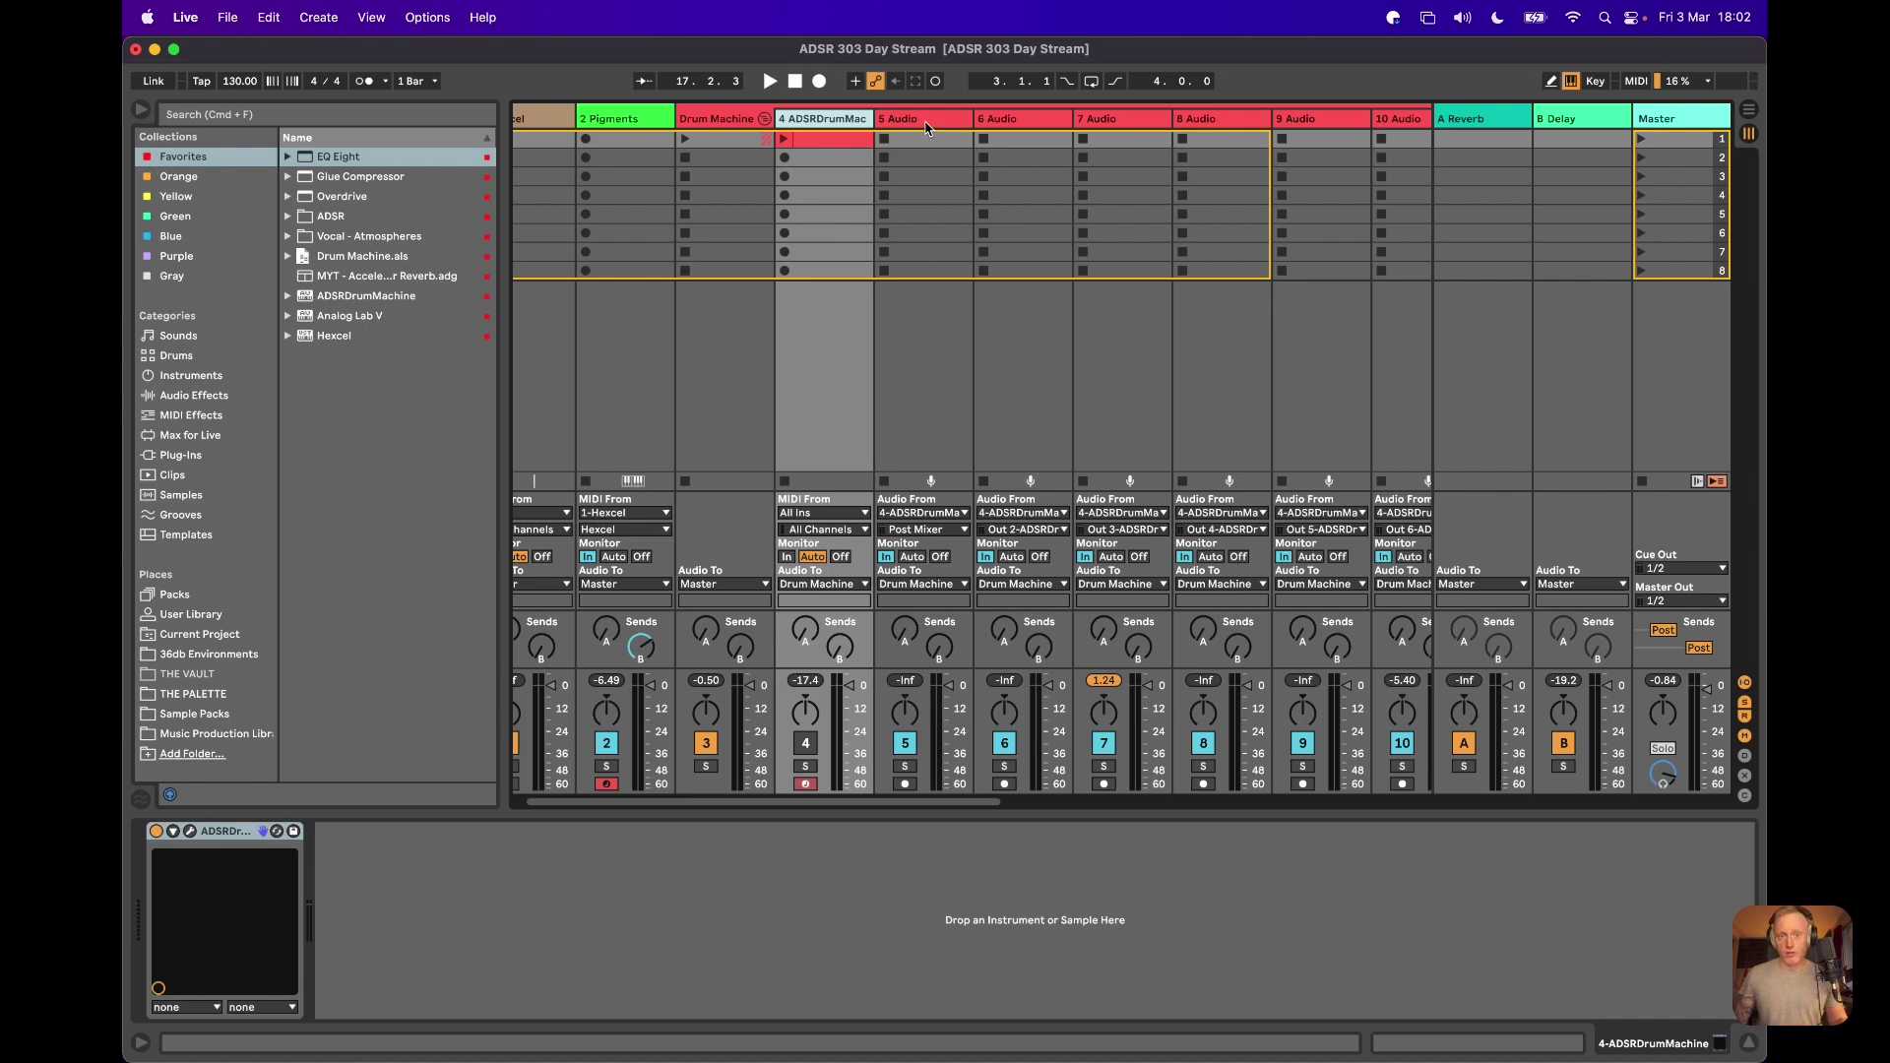
View the effects on the Drum Machine group, and open the plugin window of the ADSRDrumMachine track
left_click(698, 119)
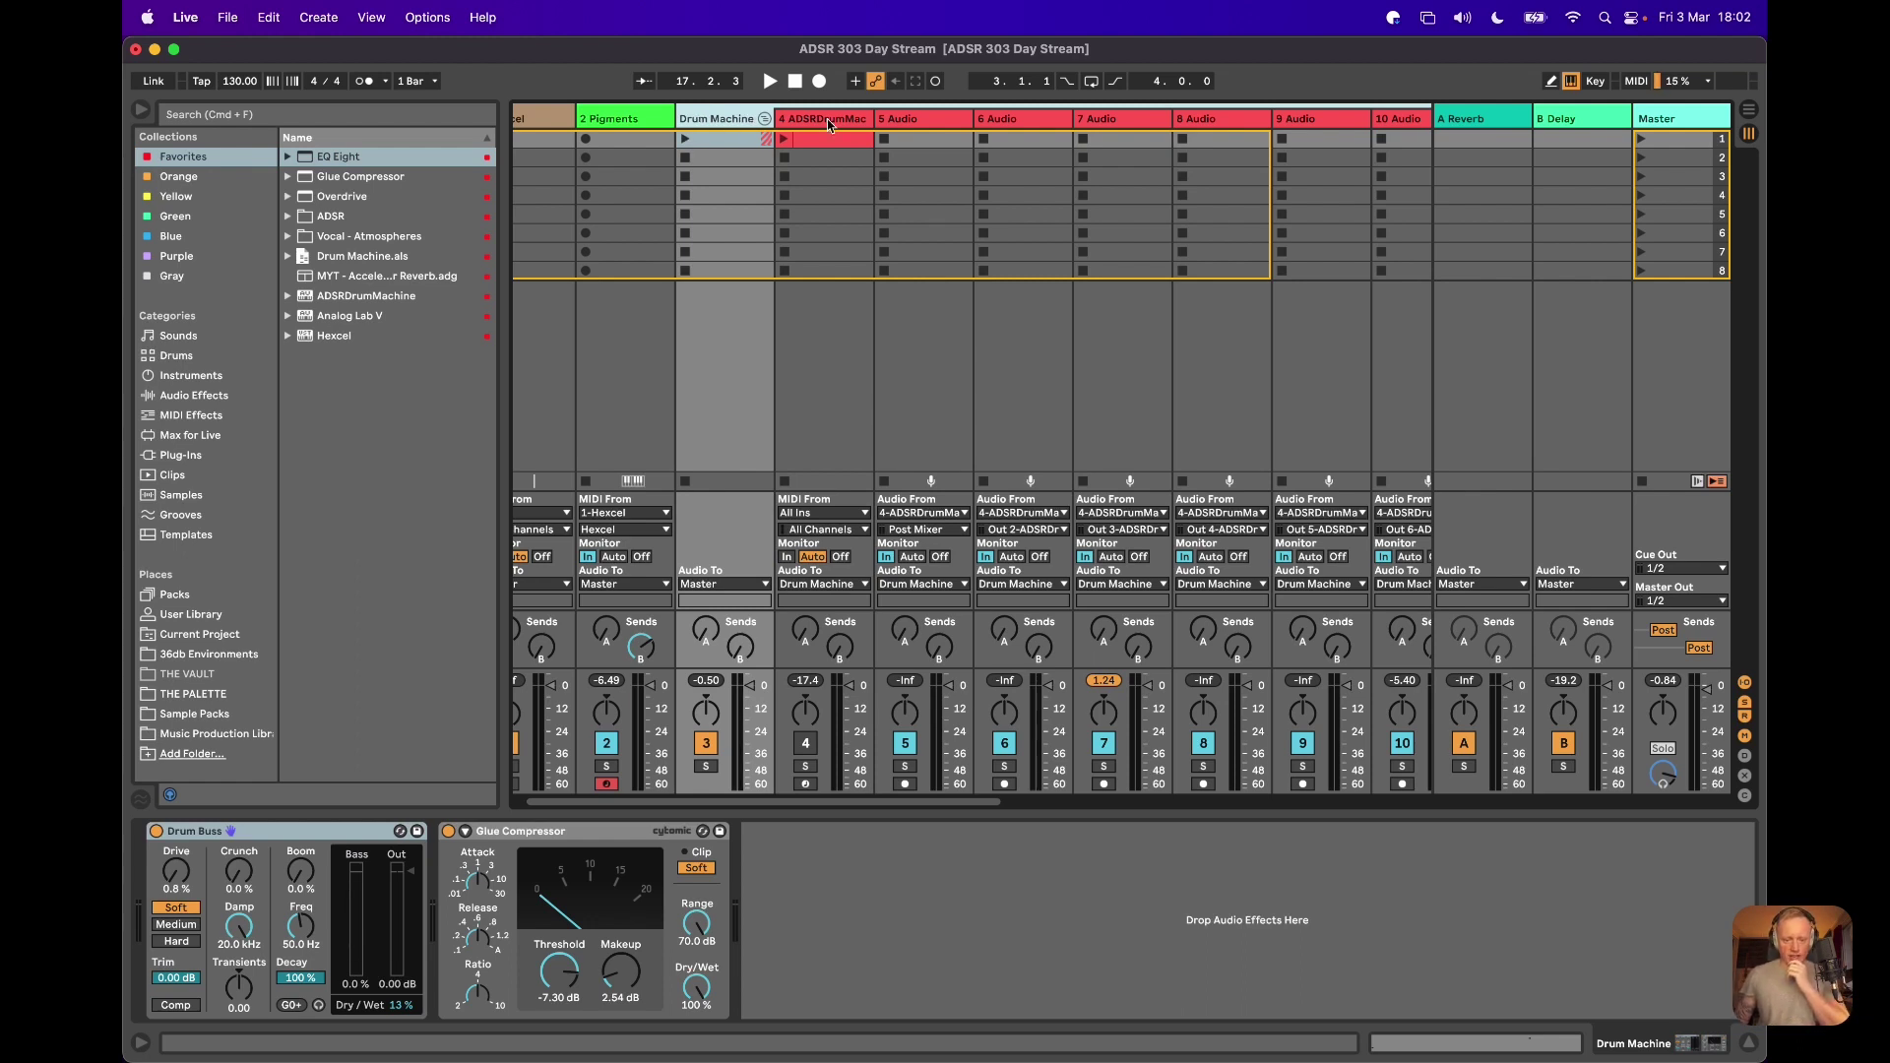
key("Right")
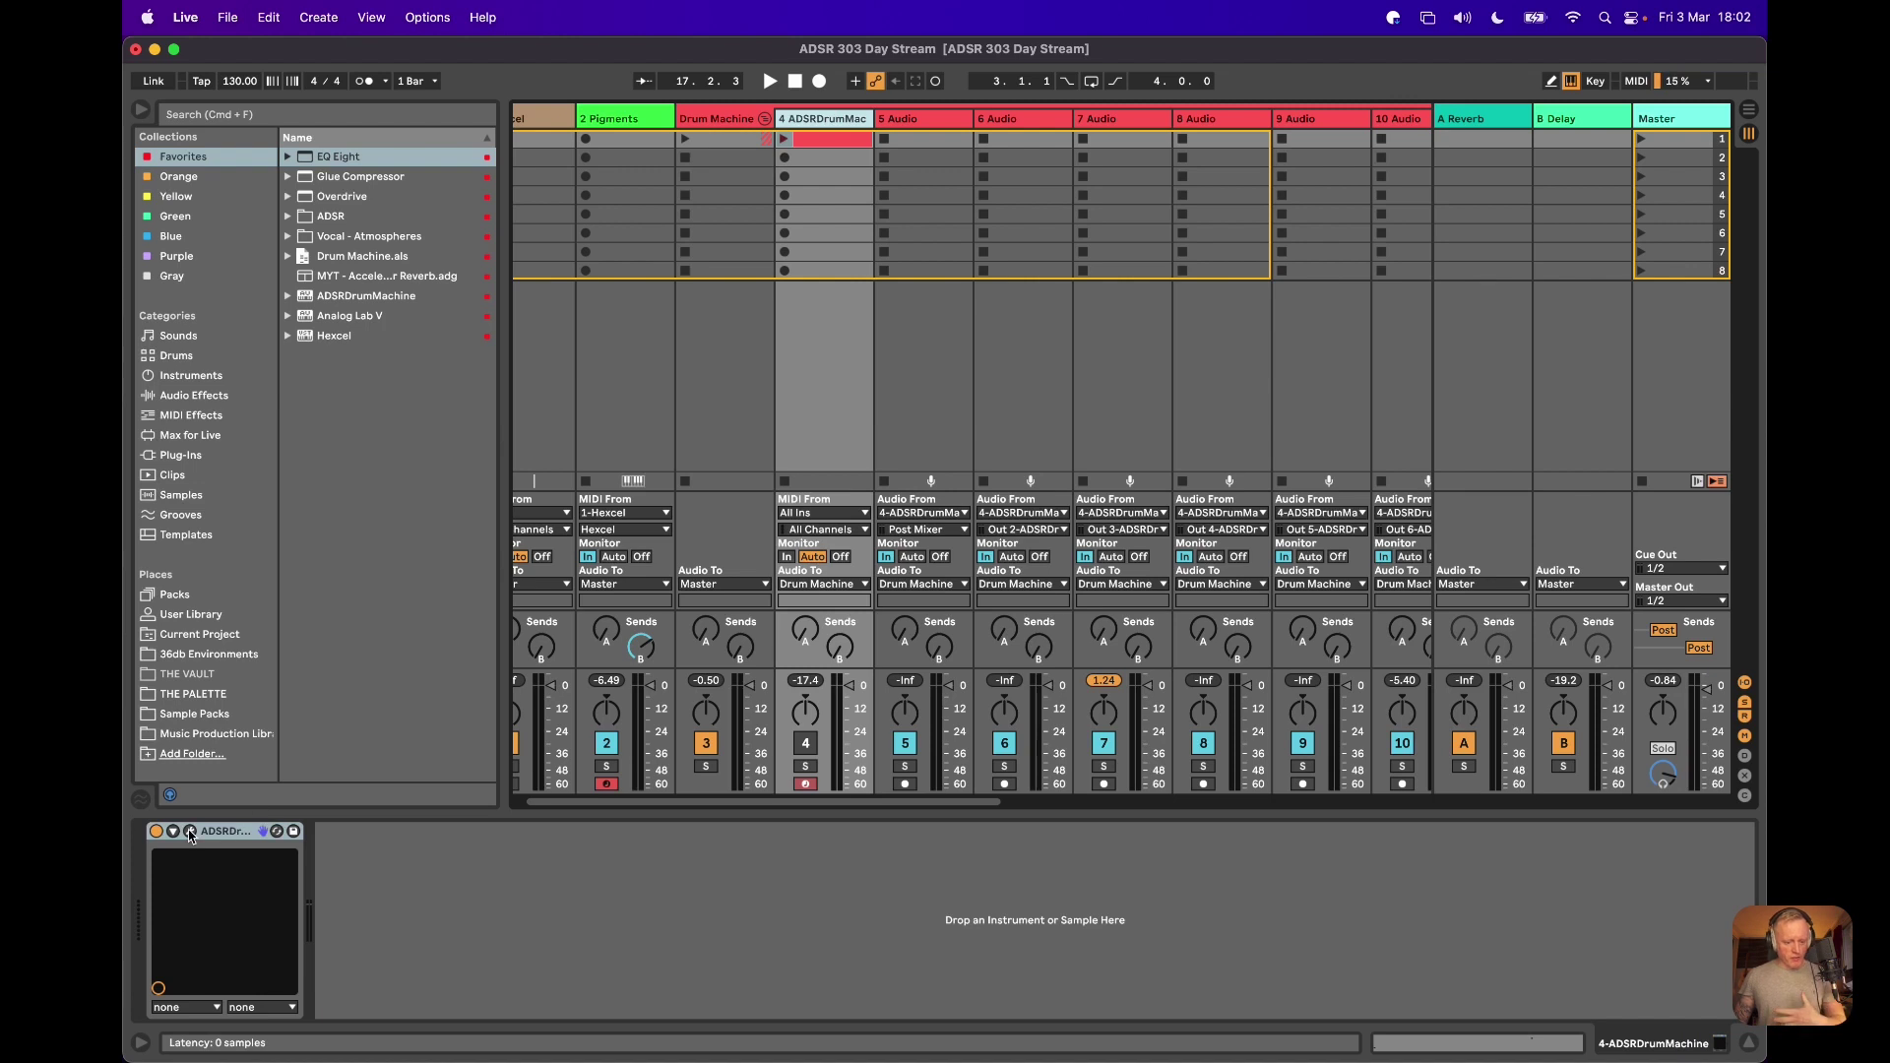
left_click(191, 832)
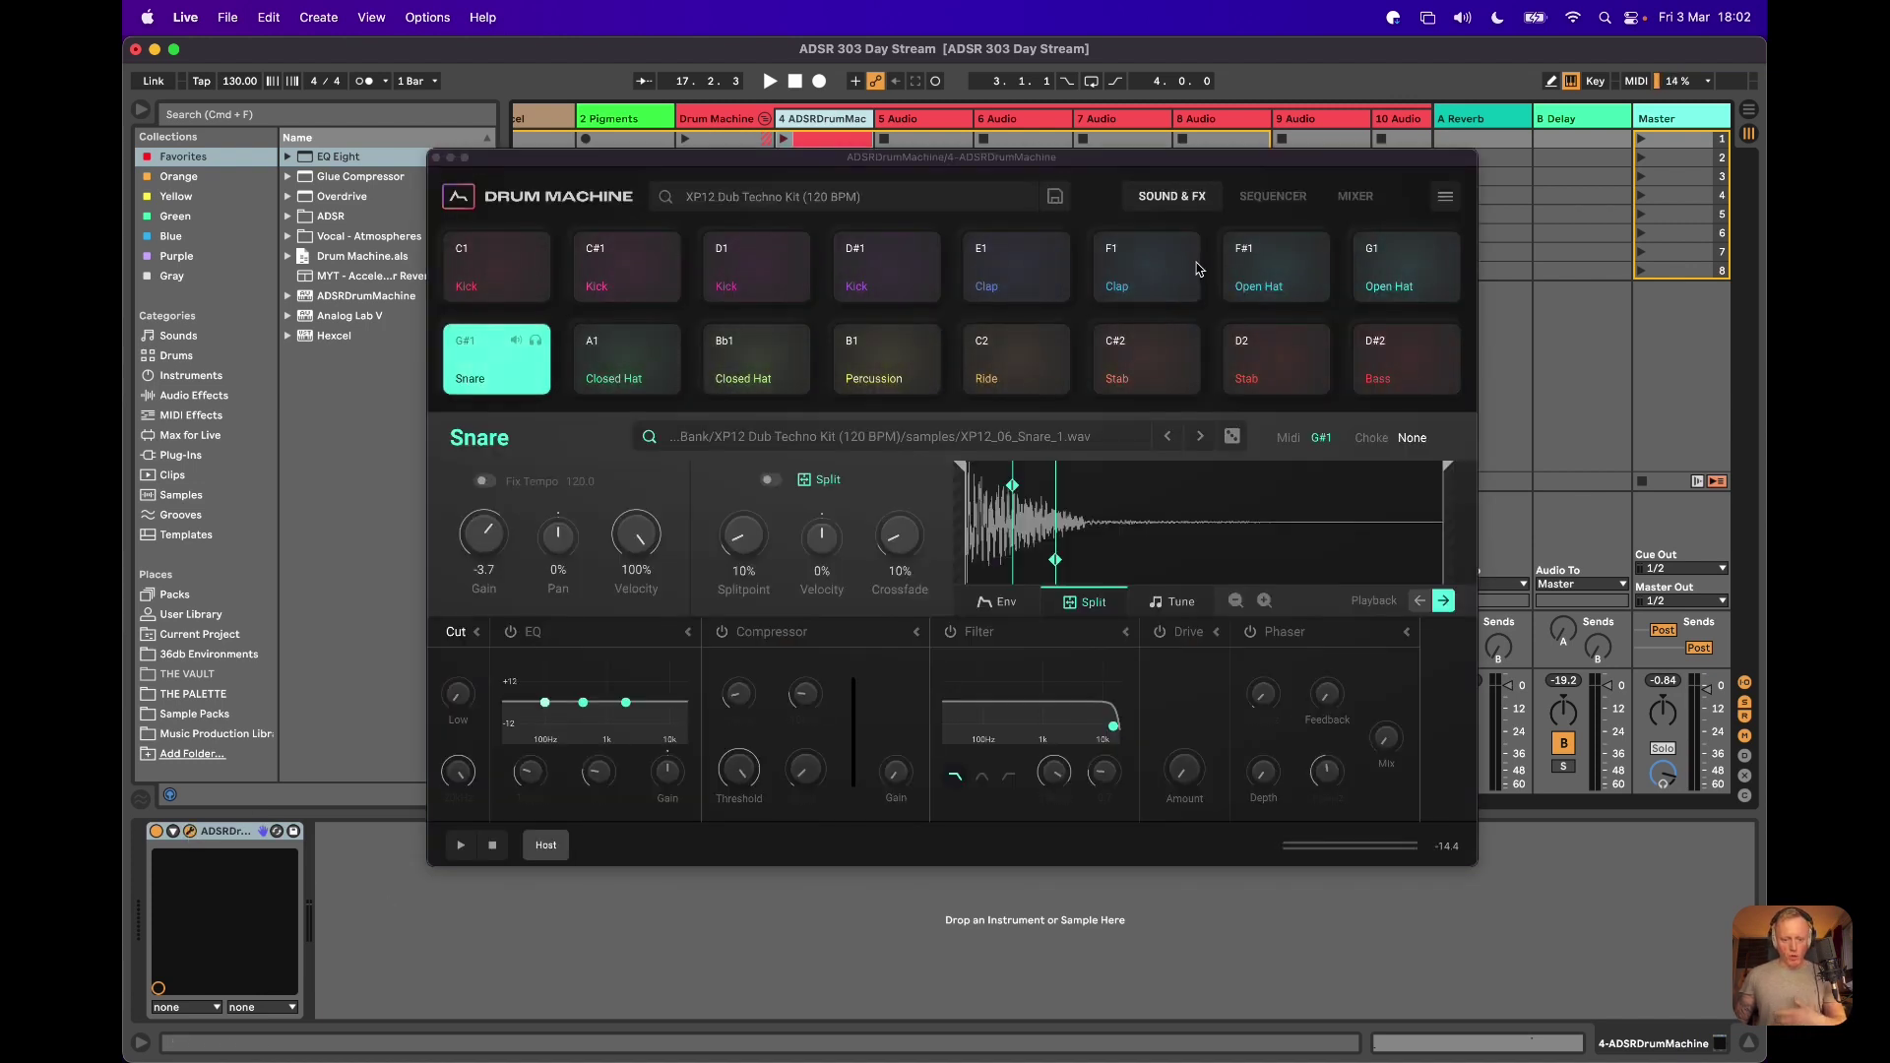
Set the drum machine plugin's display scale to Large and reposition its window in the middle of the screen
left_click_drag(1156, 158, 1034, 156)
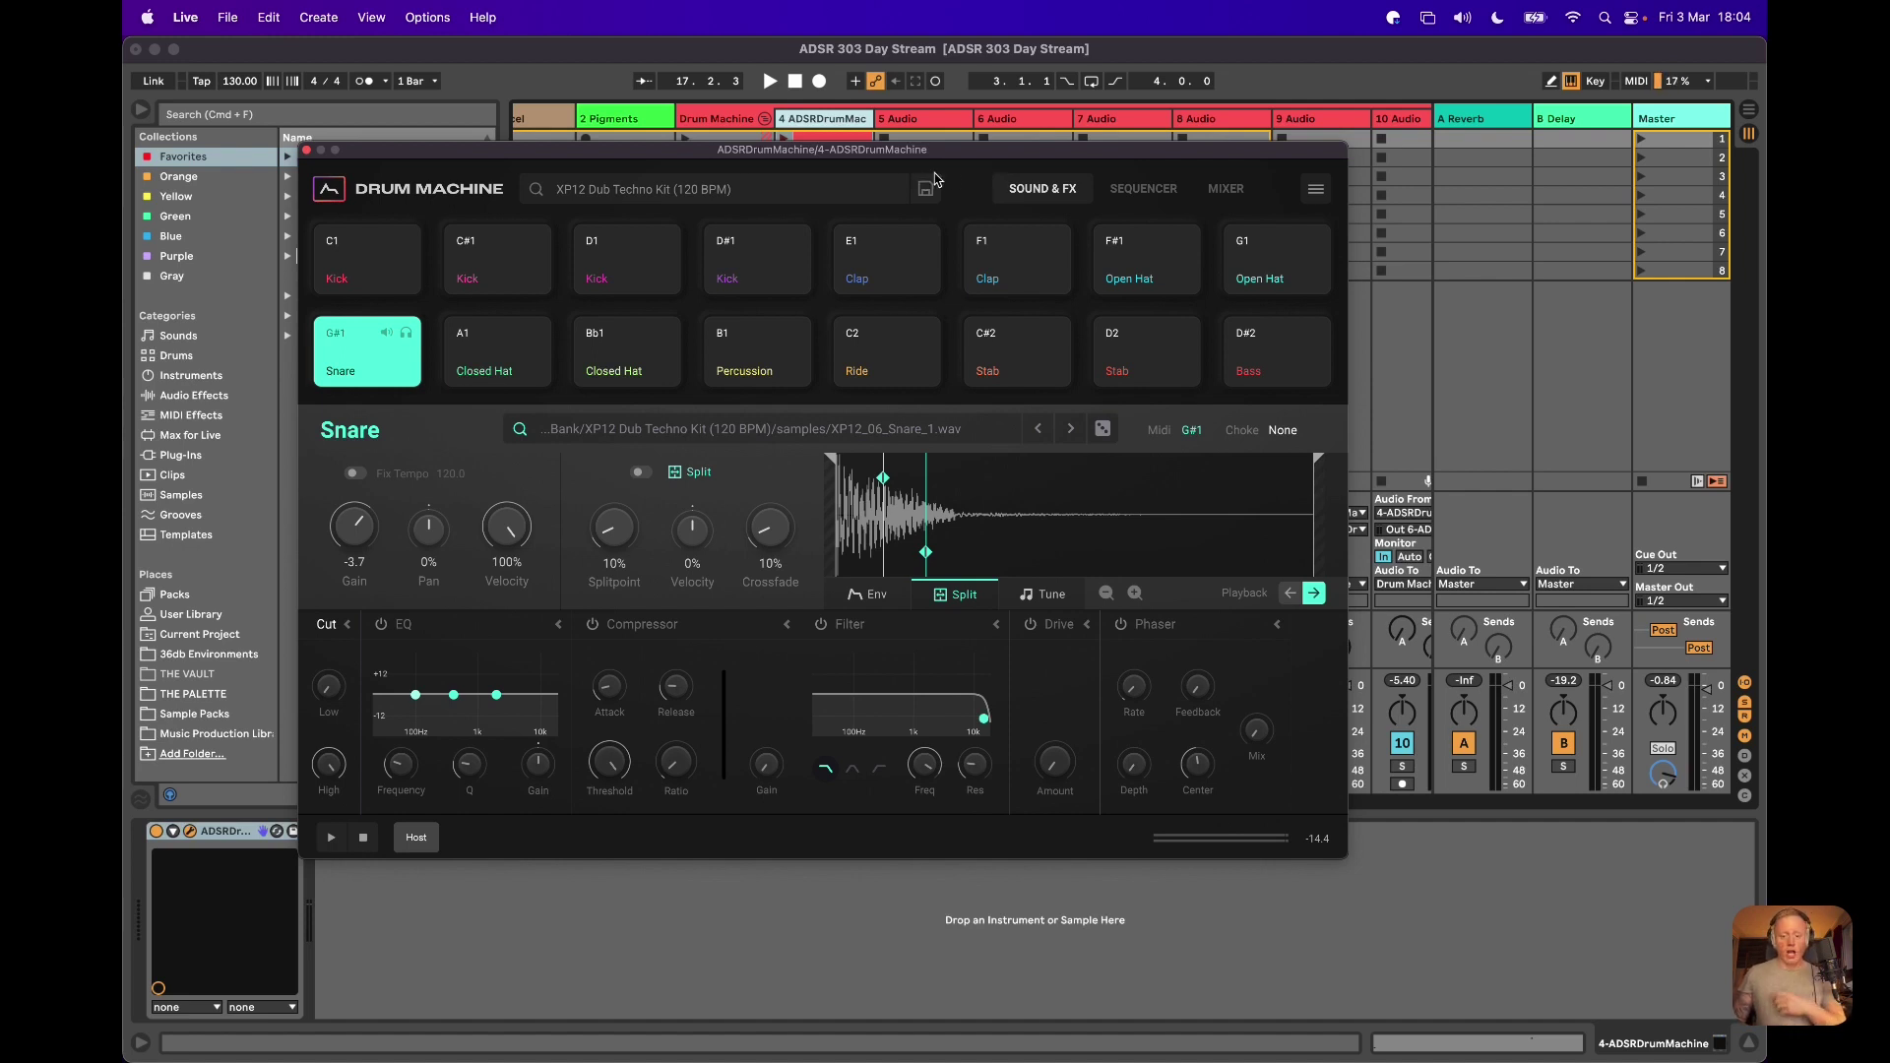
left_click_drag(1072, 153, 901, 46)
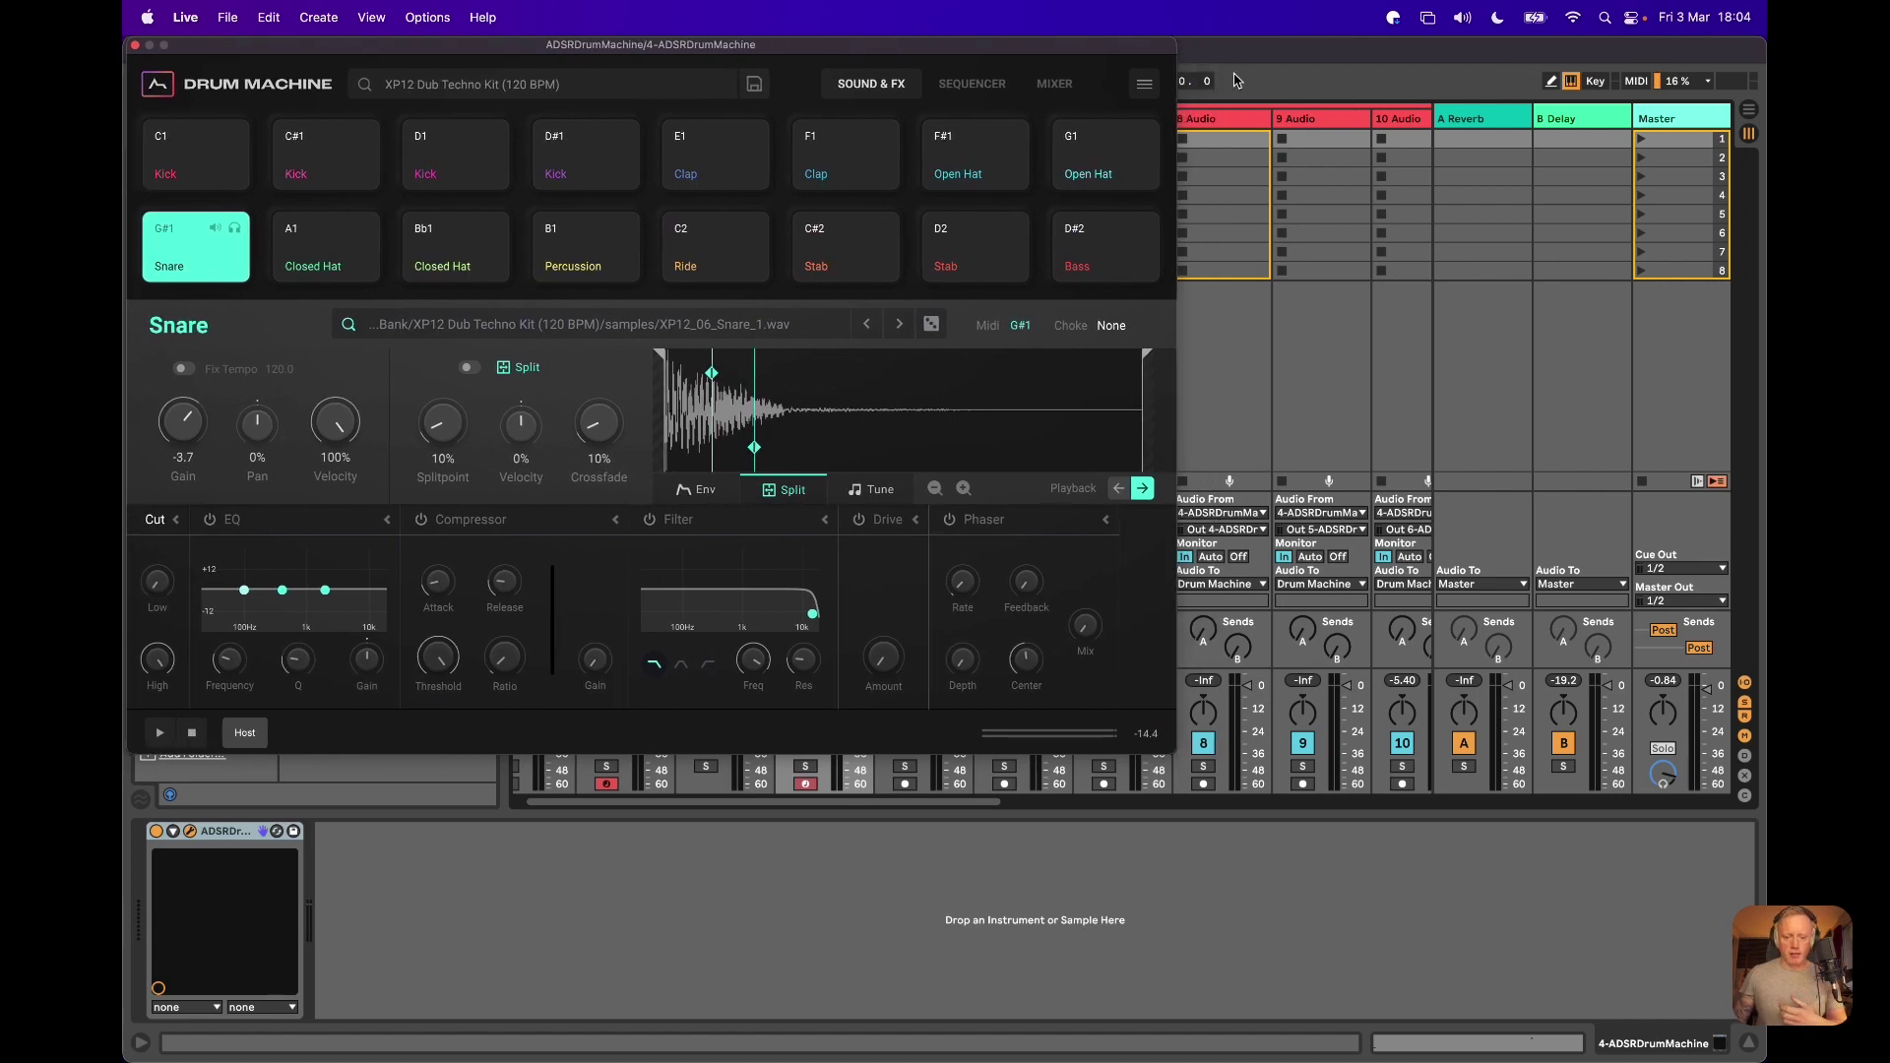
left_click(1144, 84)
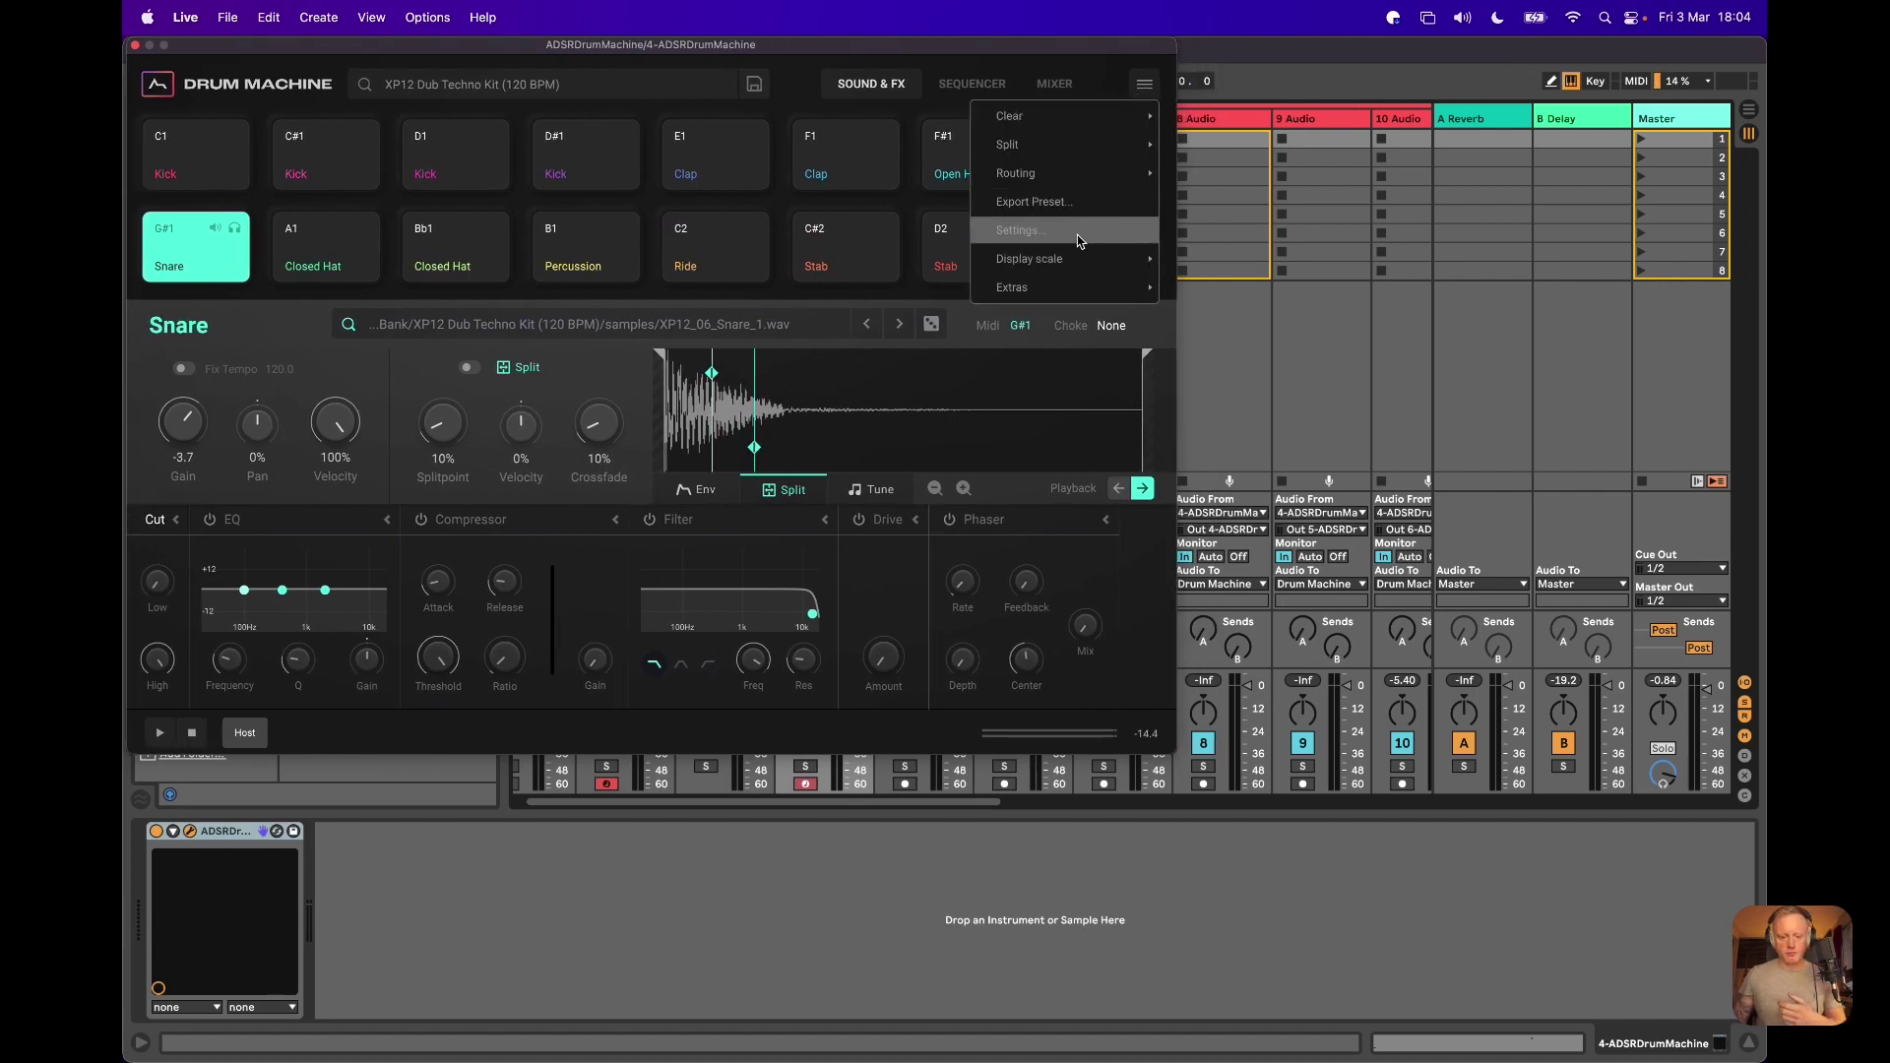
mouse_move(1050, 258)
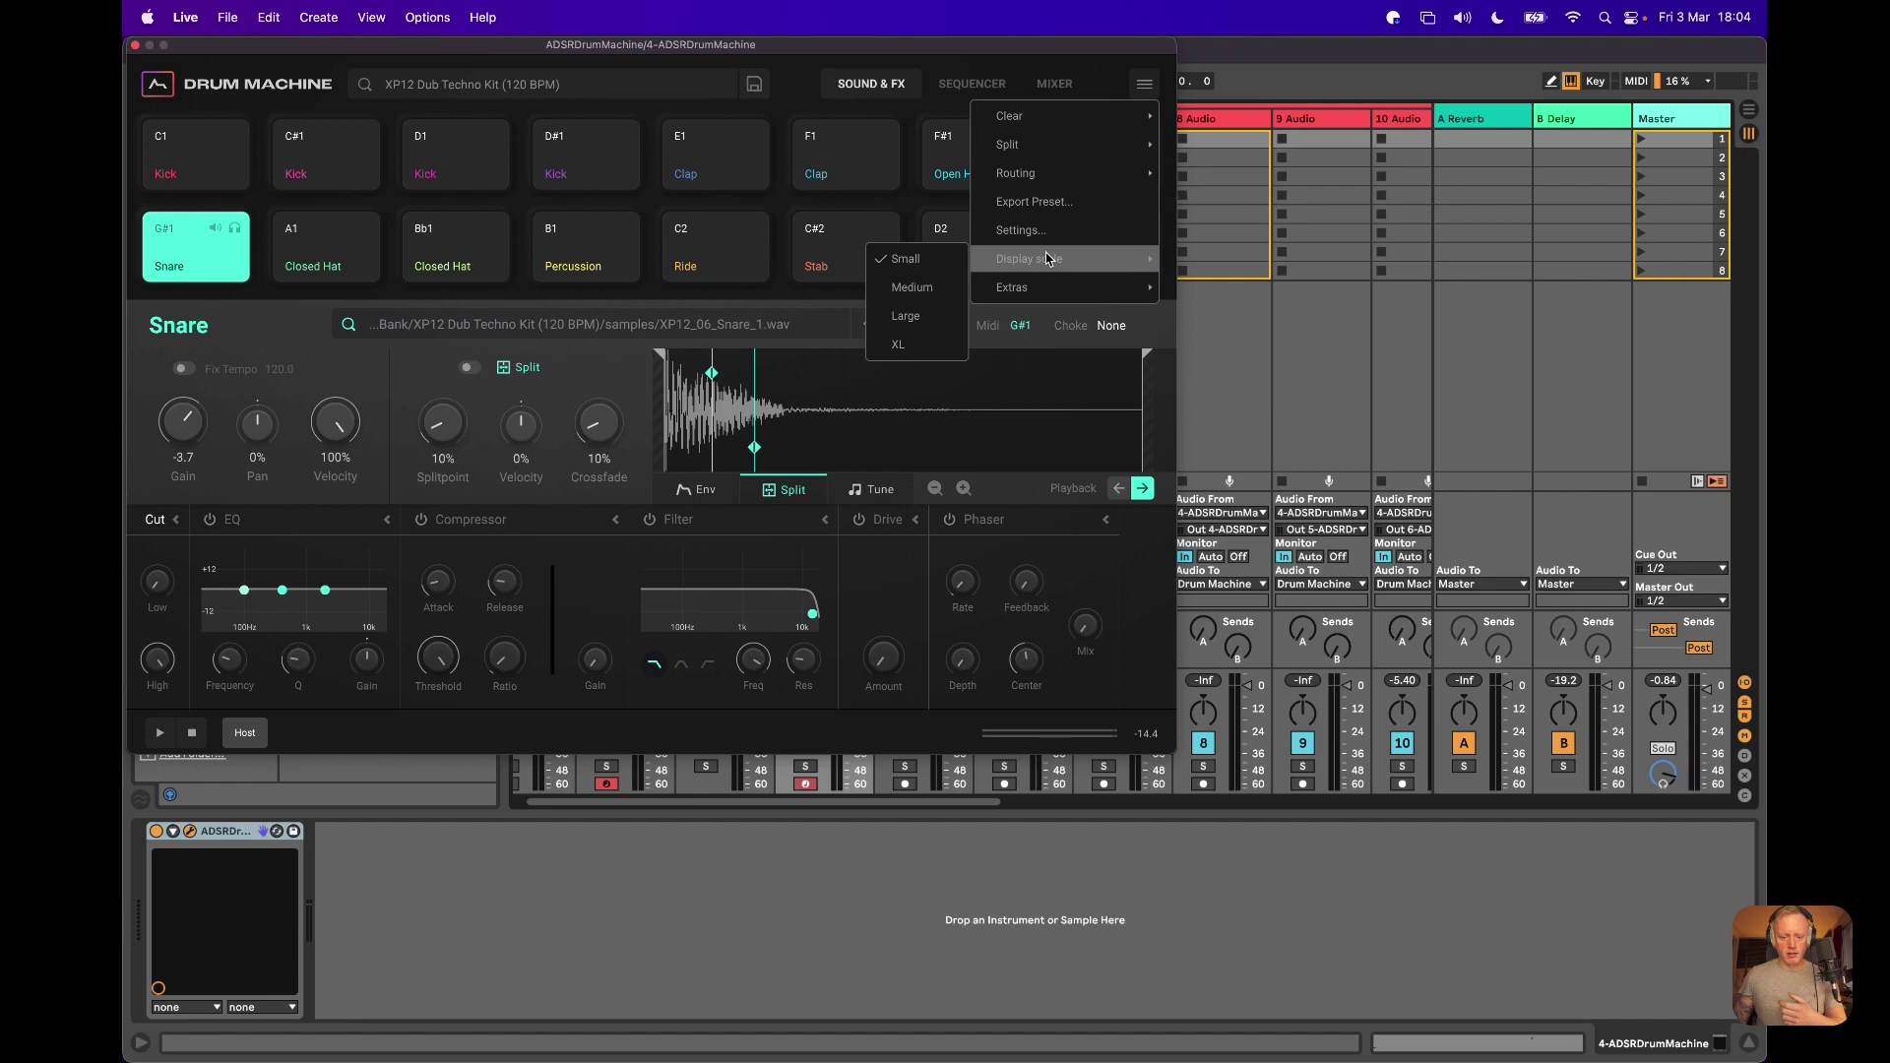
left_click(926, 314)
left_click_drag(921, 50, 1041, 72)
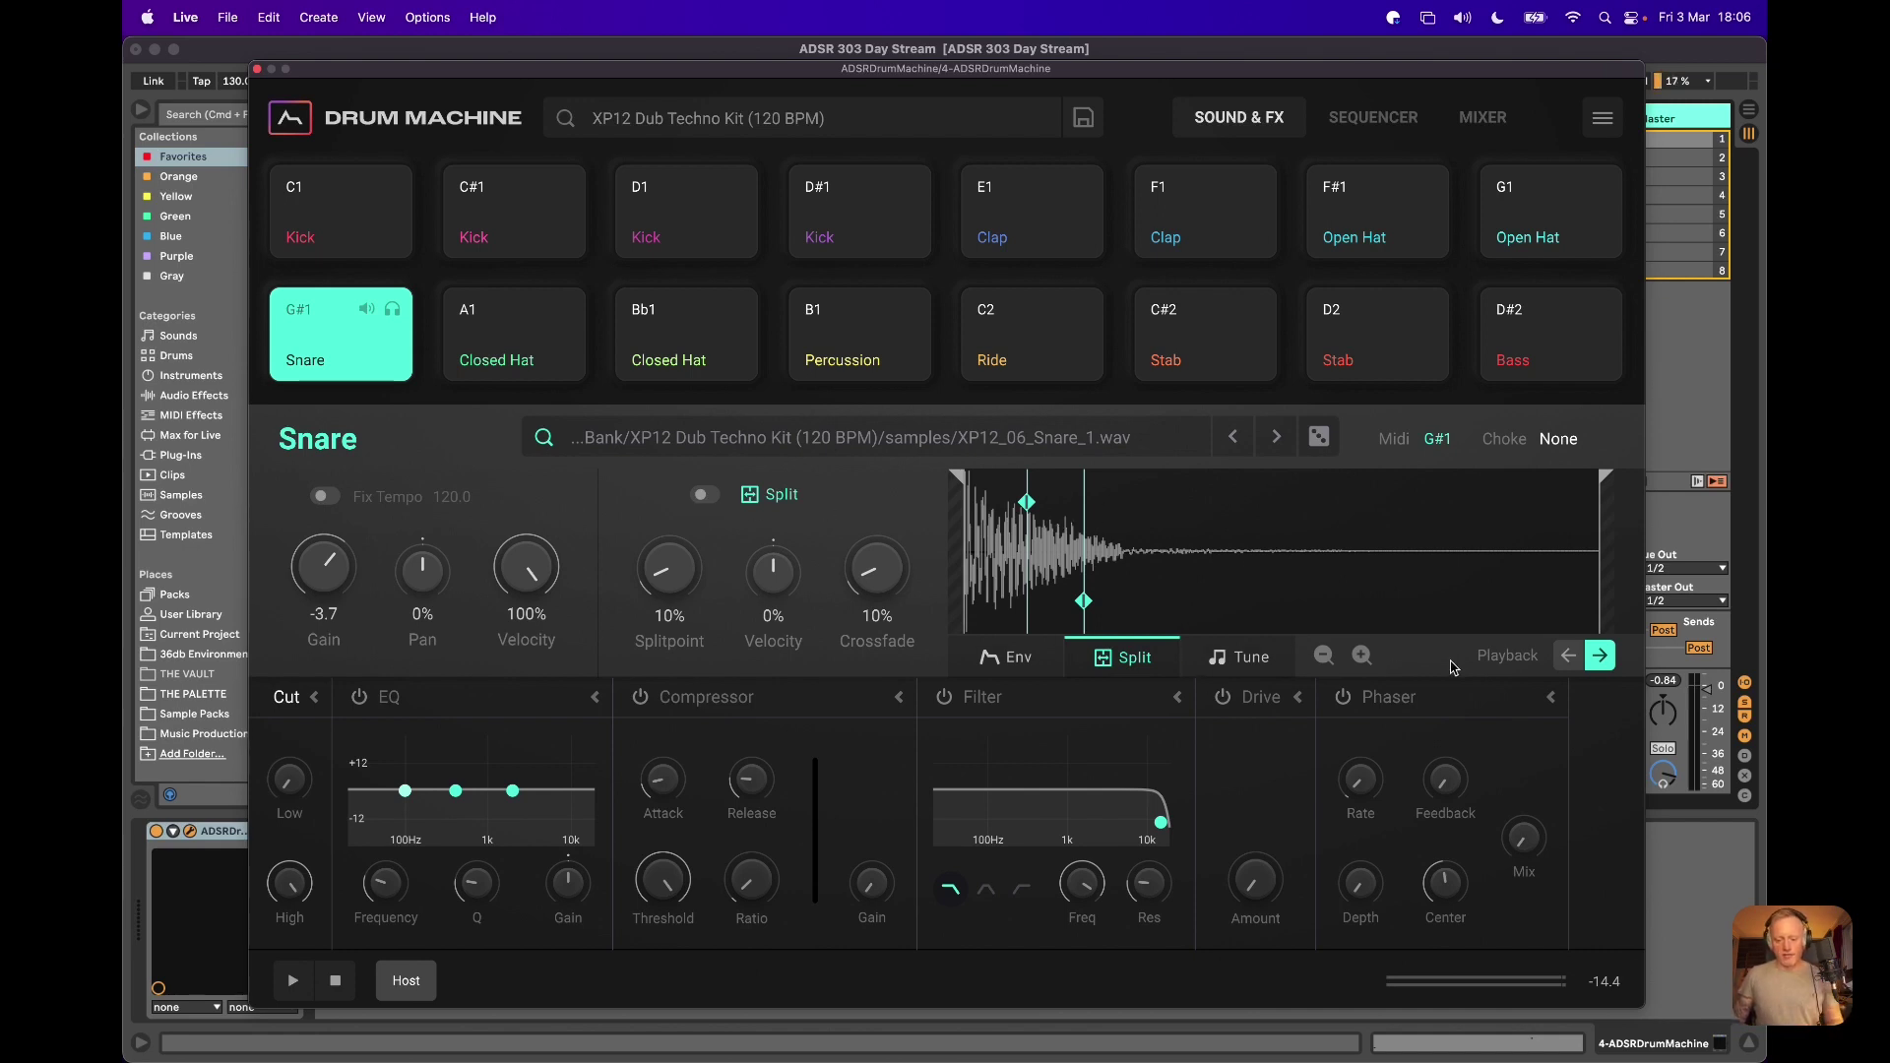
Look at the snare pad's Env and Tune settings, and open the drum machine's sequencer view
left_click(990, 651)
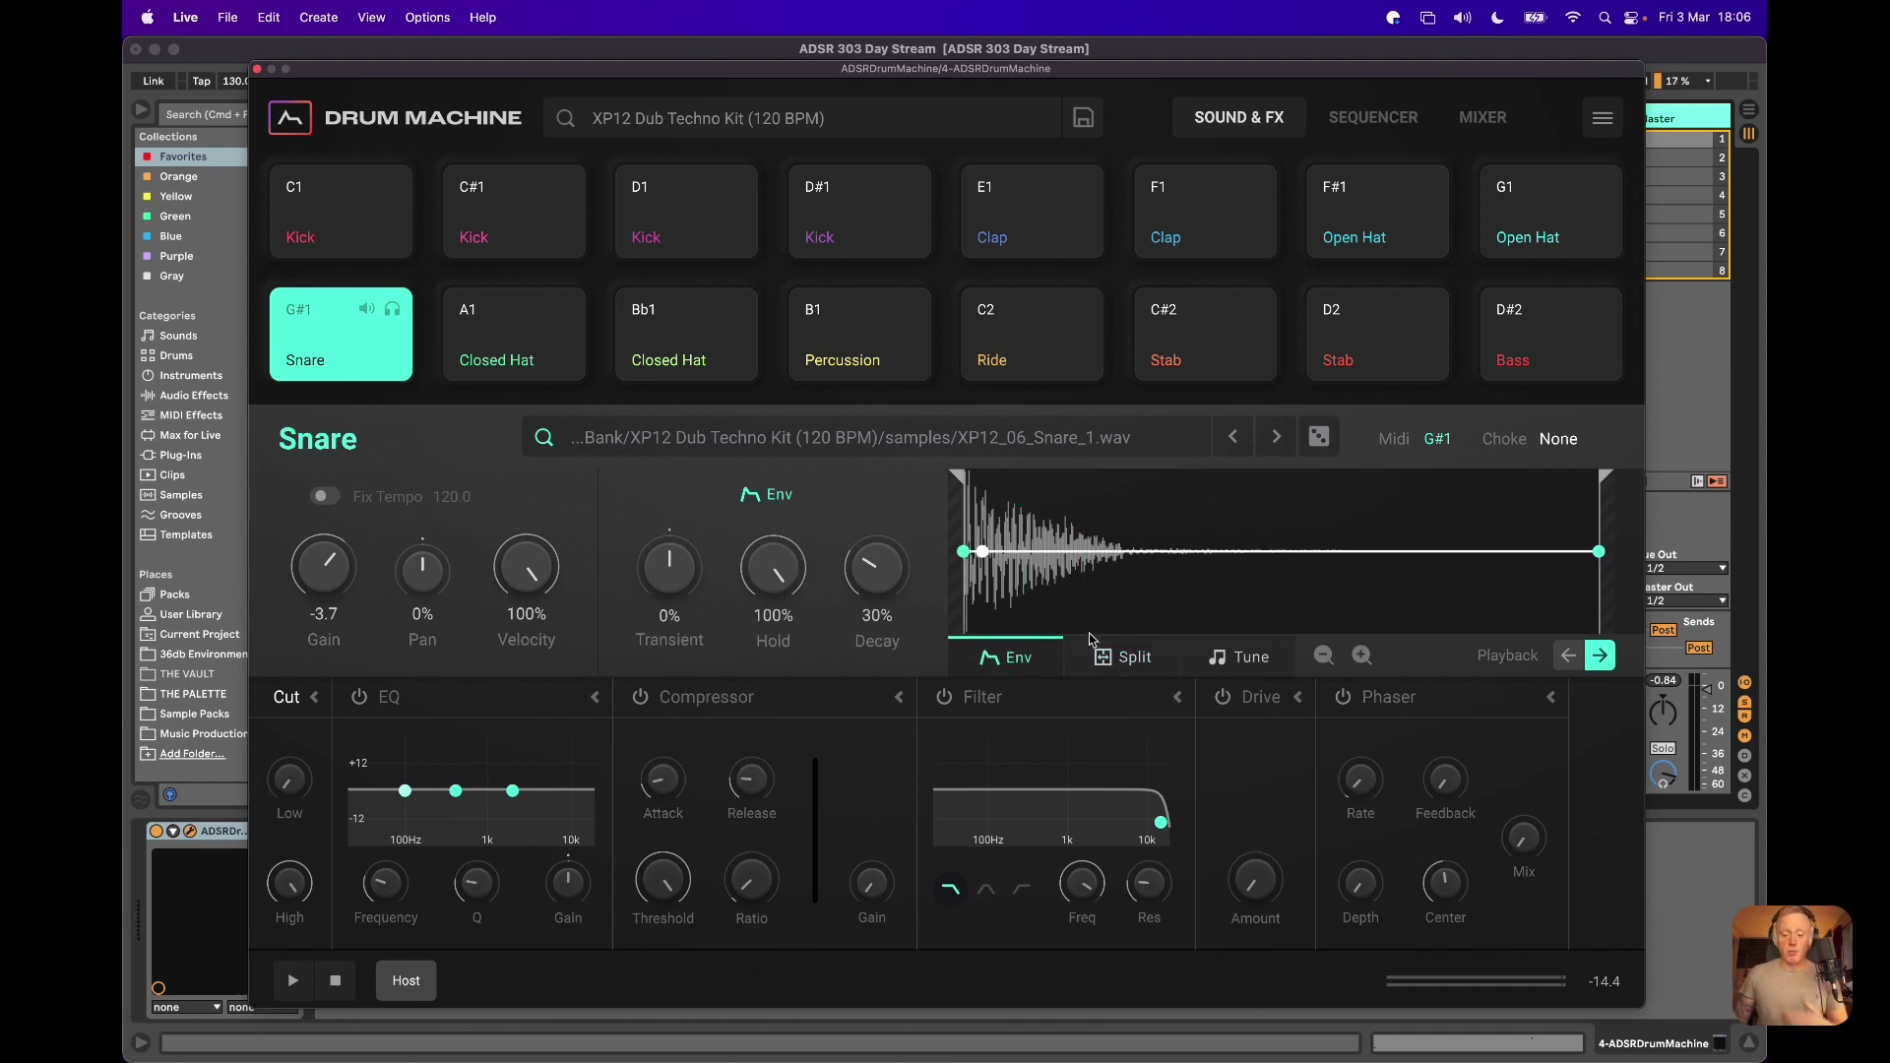
left_click(1226, 667)
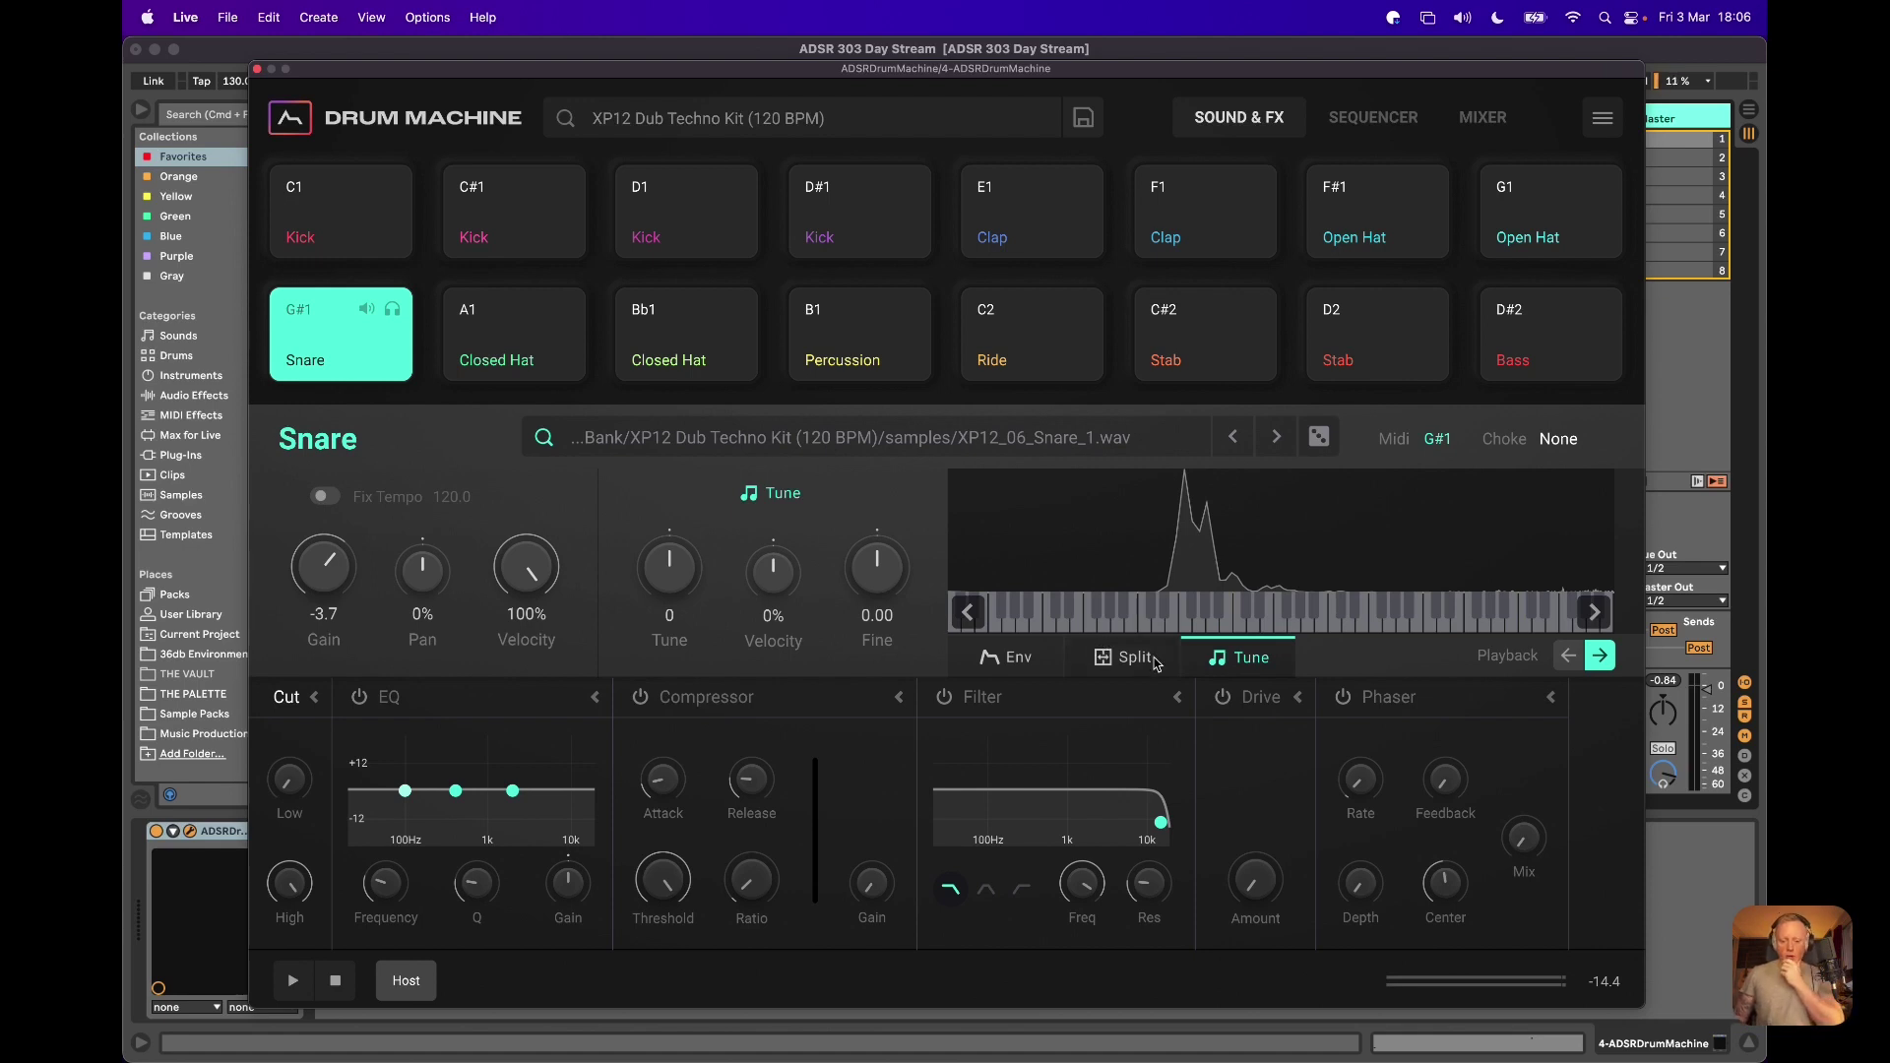
left_click(1379, 122)
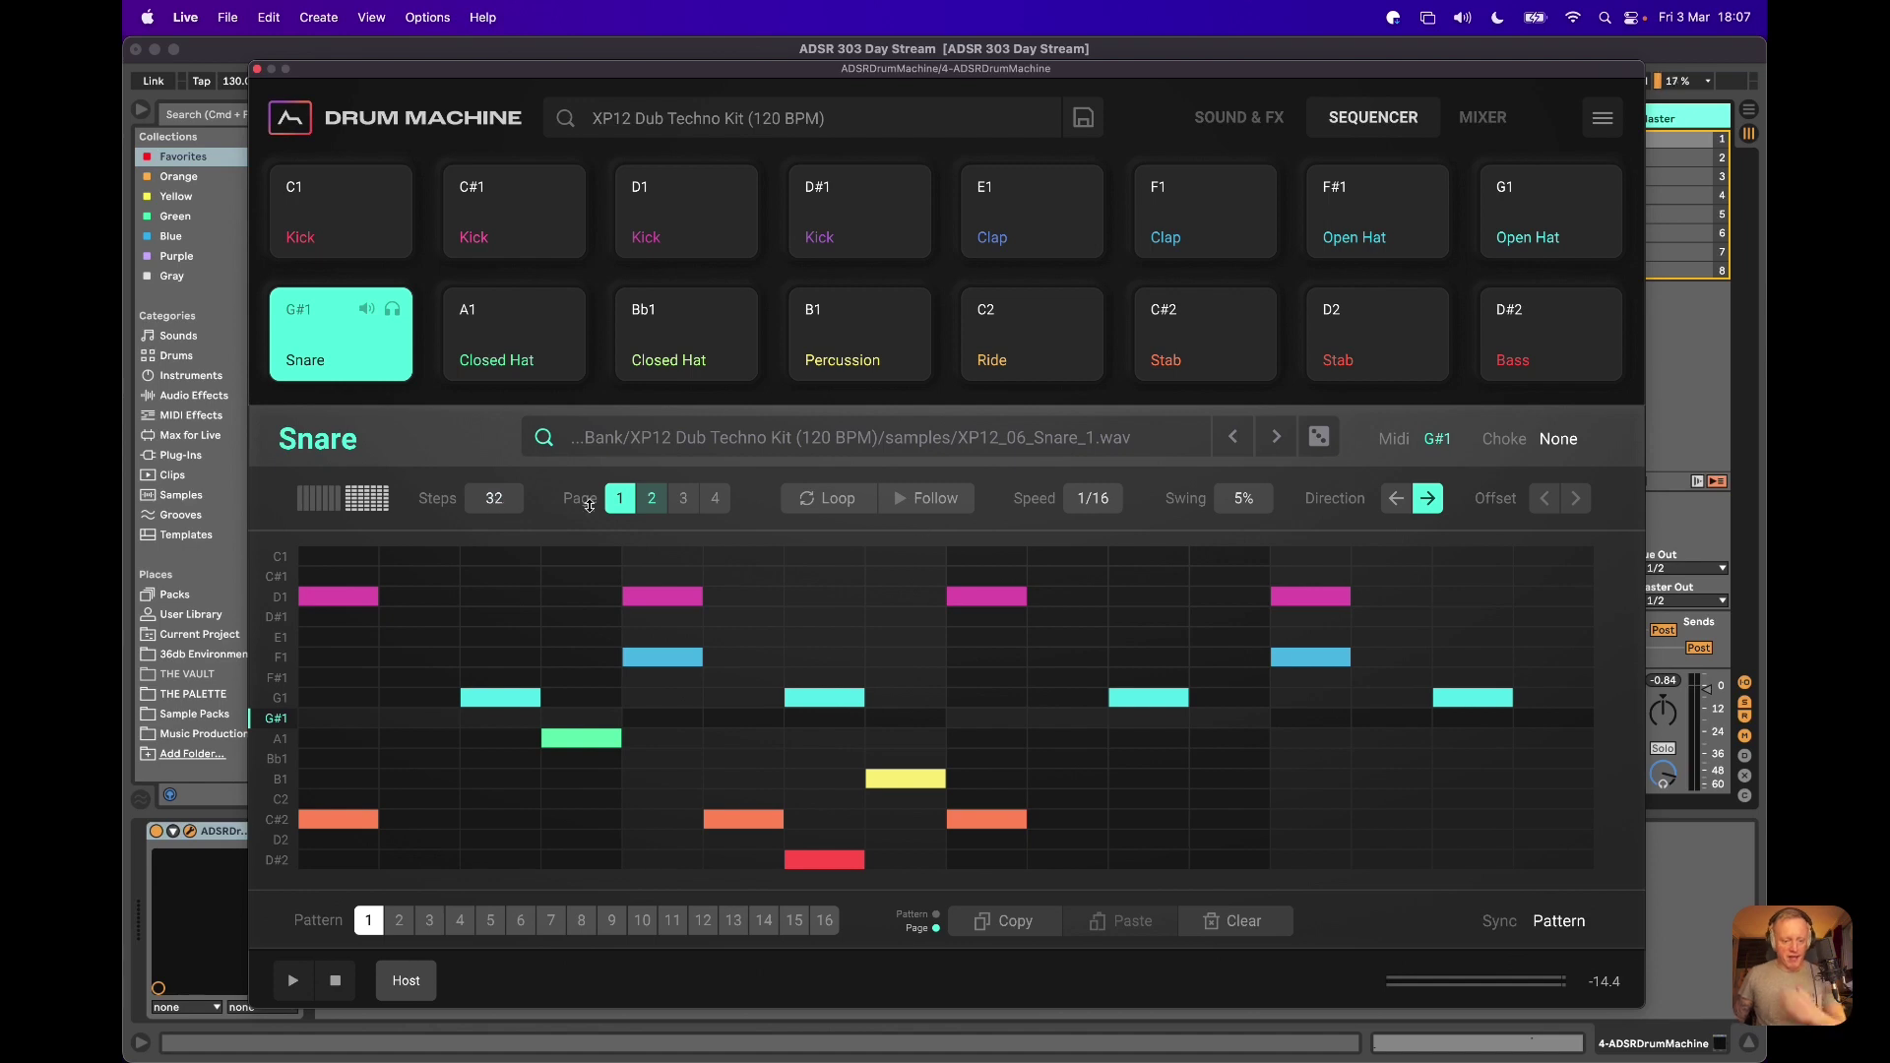
Enable Two bars per page in the drum machine's user interface settings
left_click(1603, 118)
mouse_move(1467, 344)
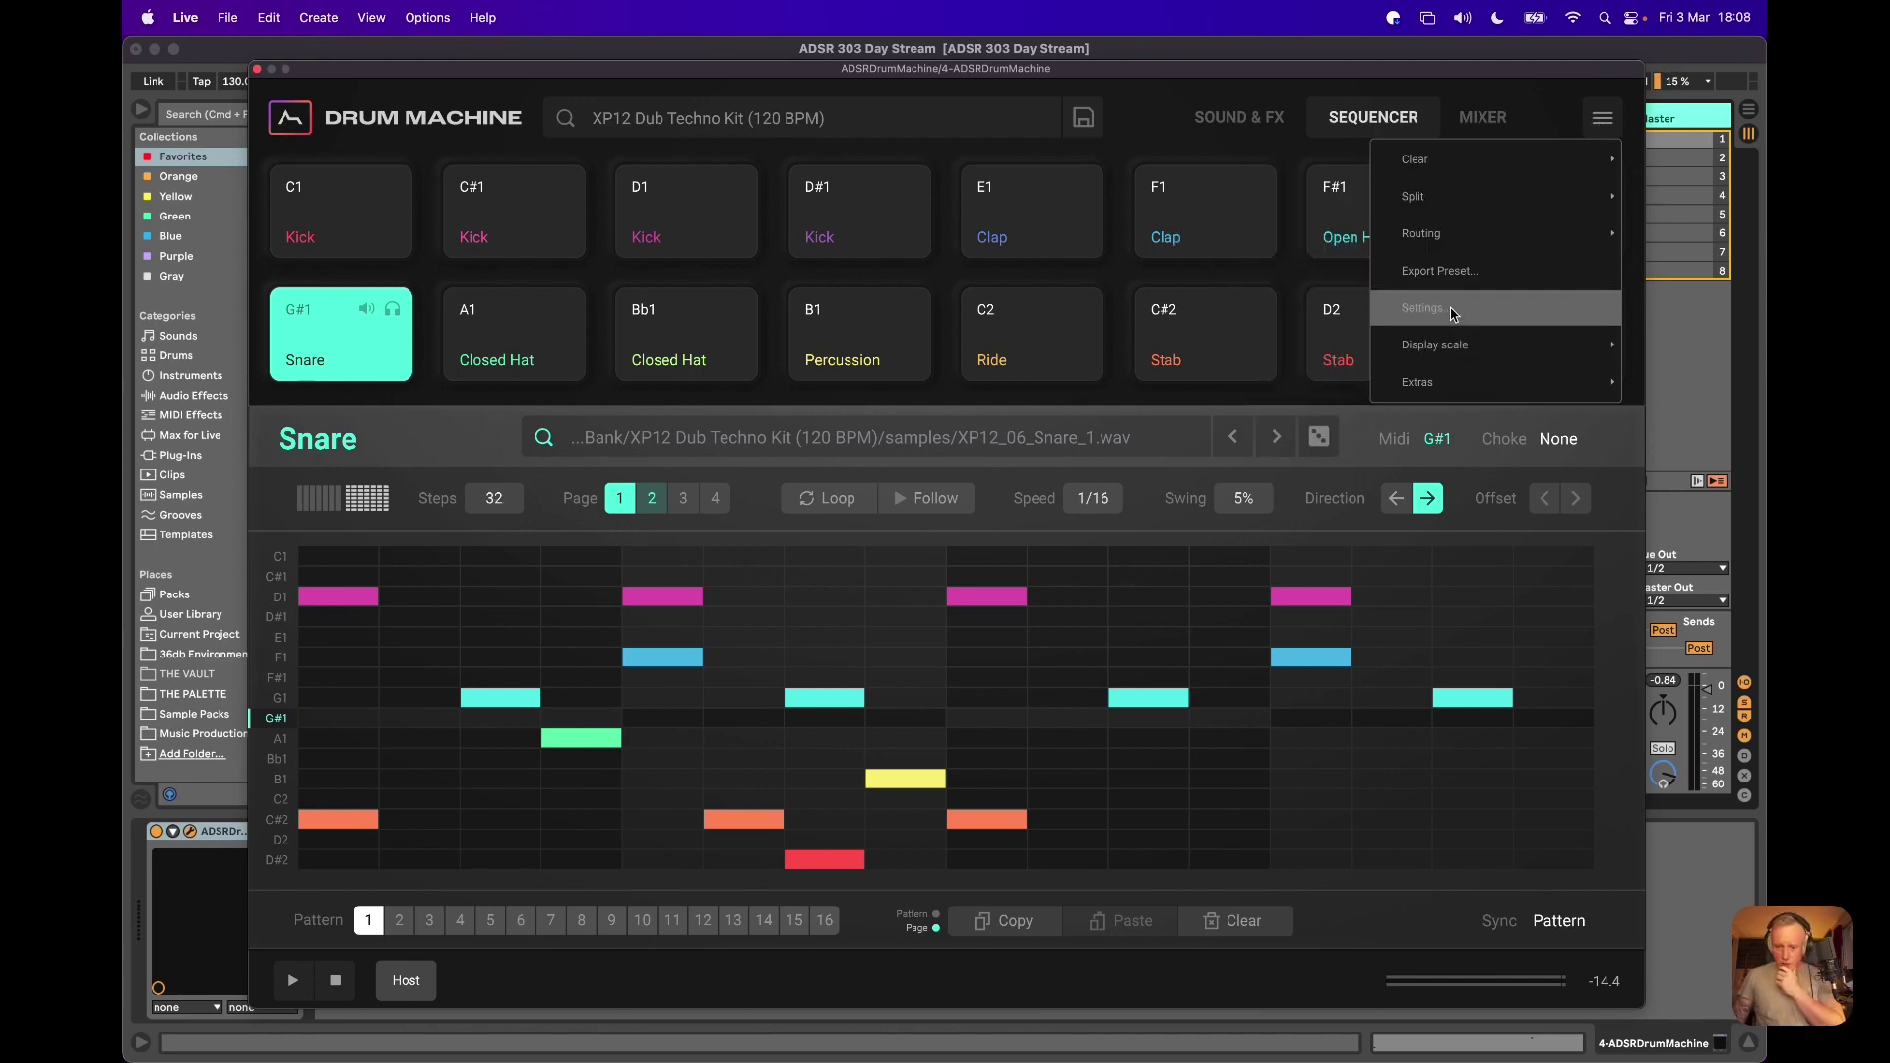
left_click(1453, 313)
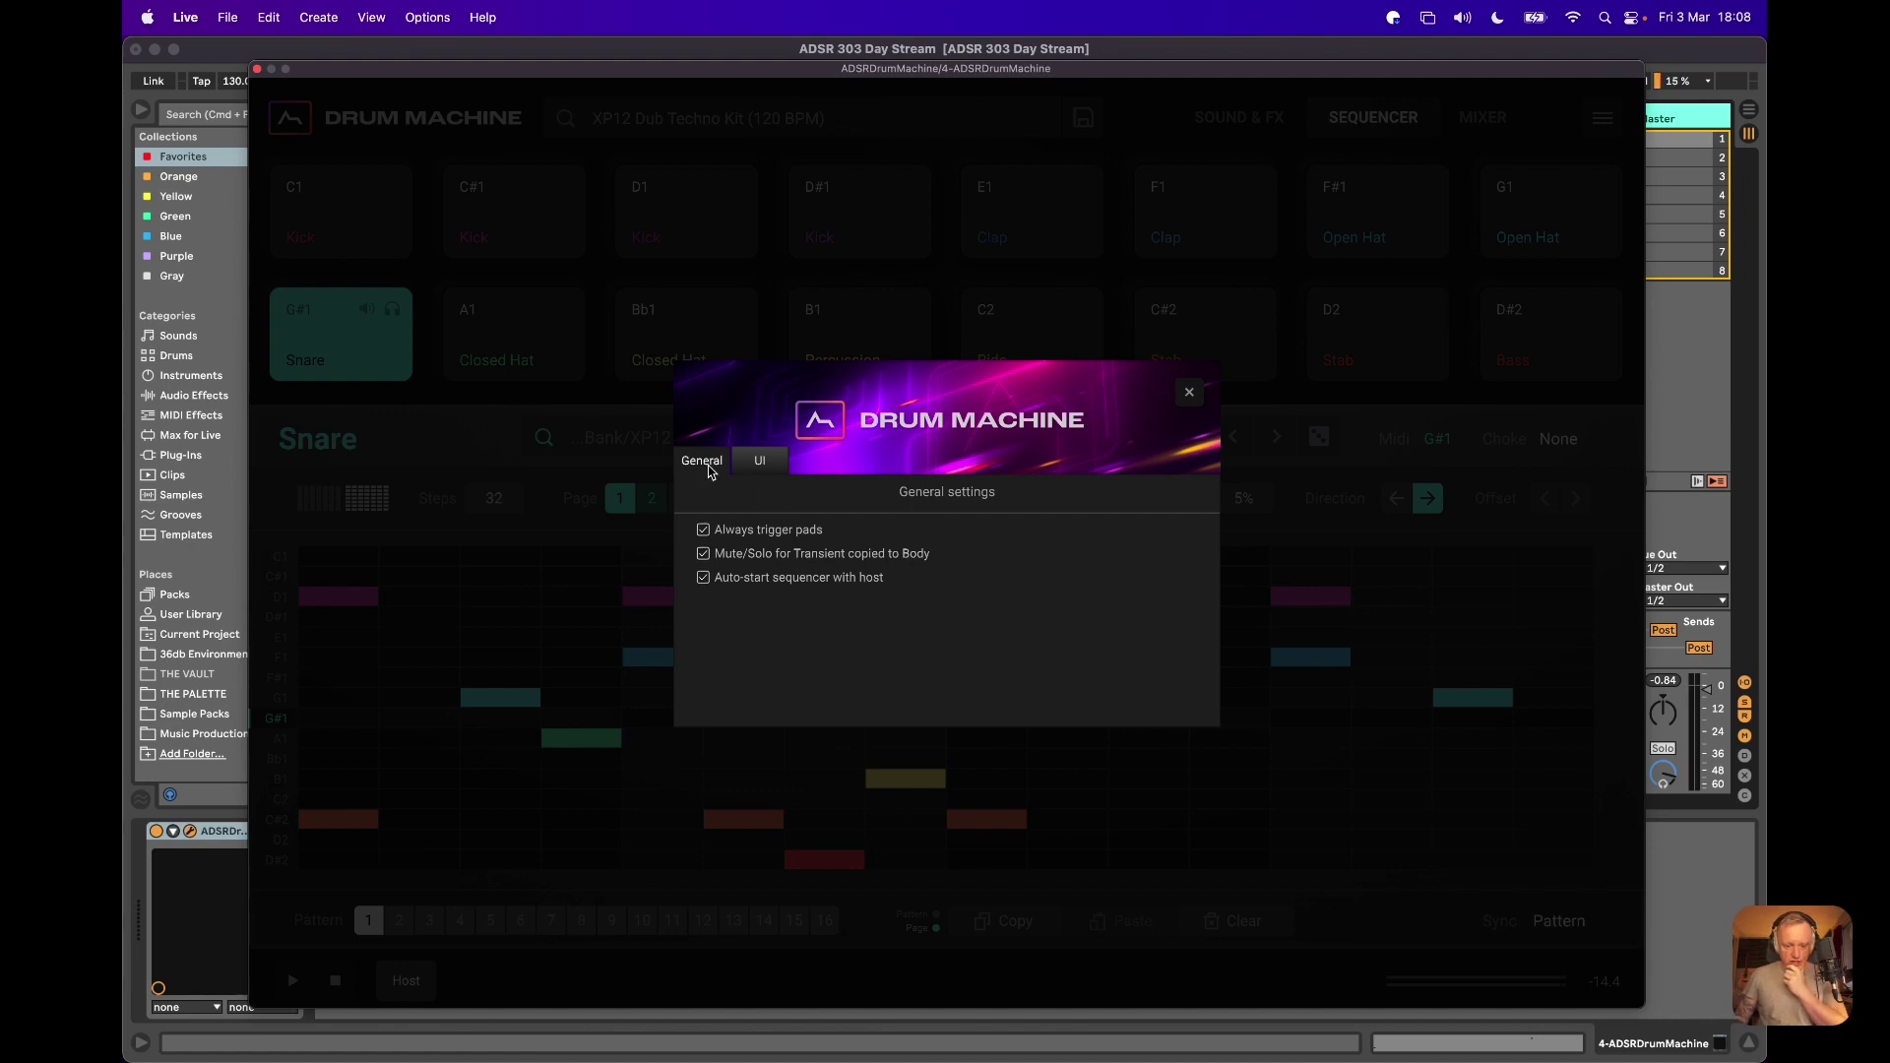
left_click(760, 463)
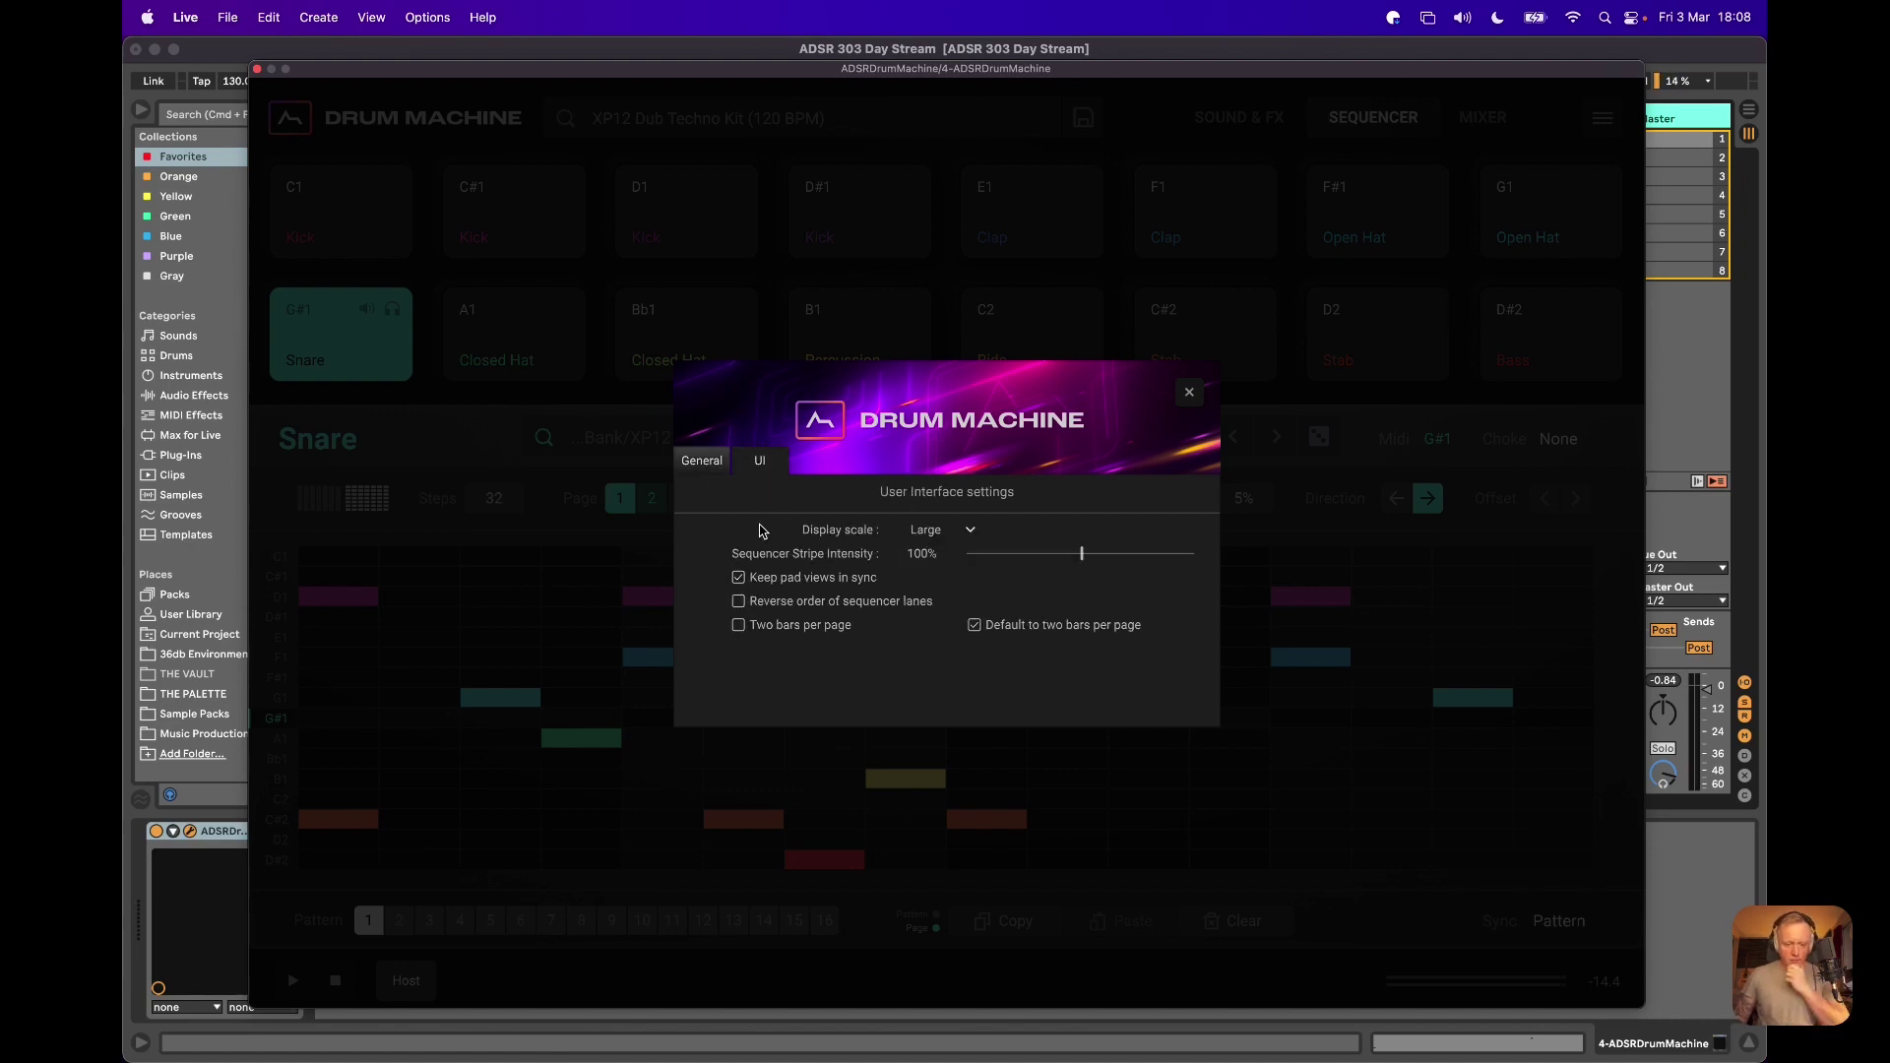
left_click(738, 625)
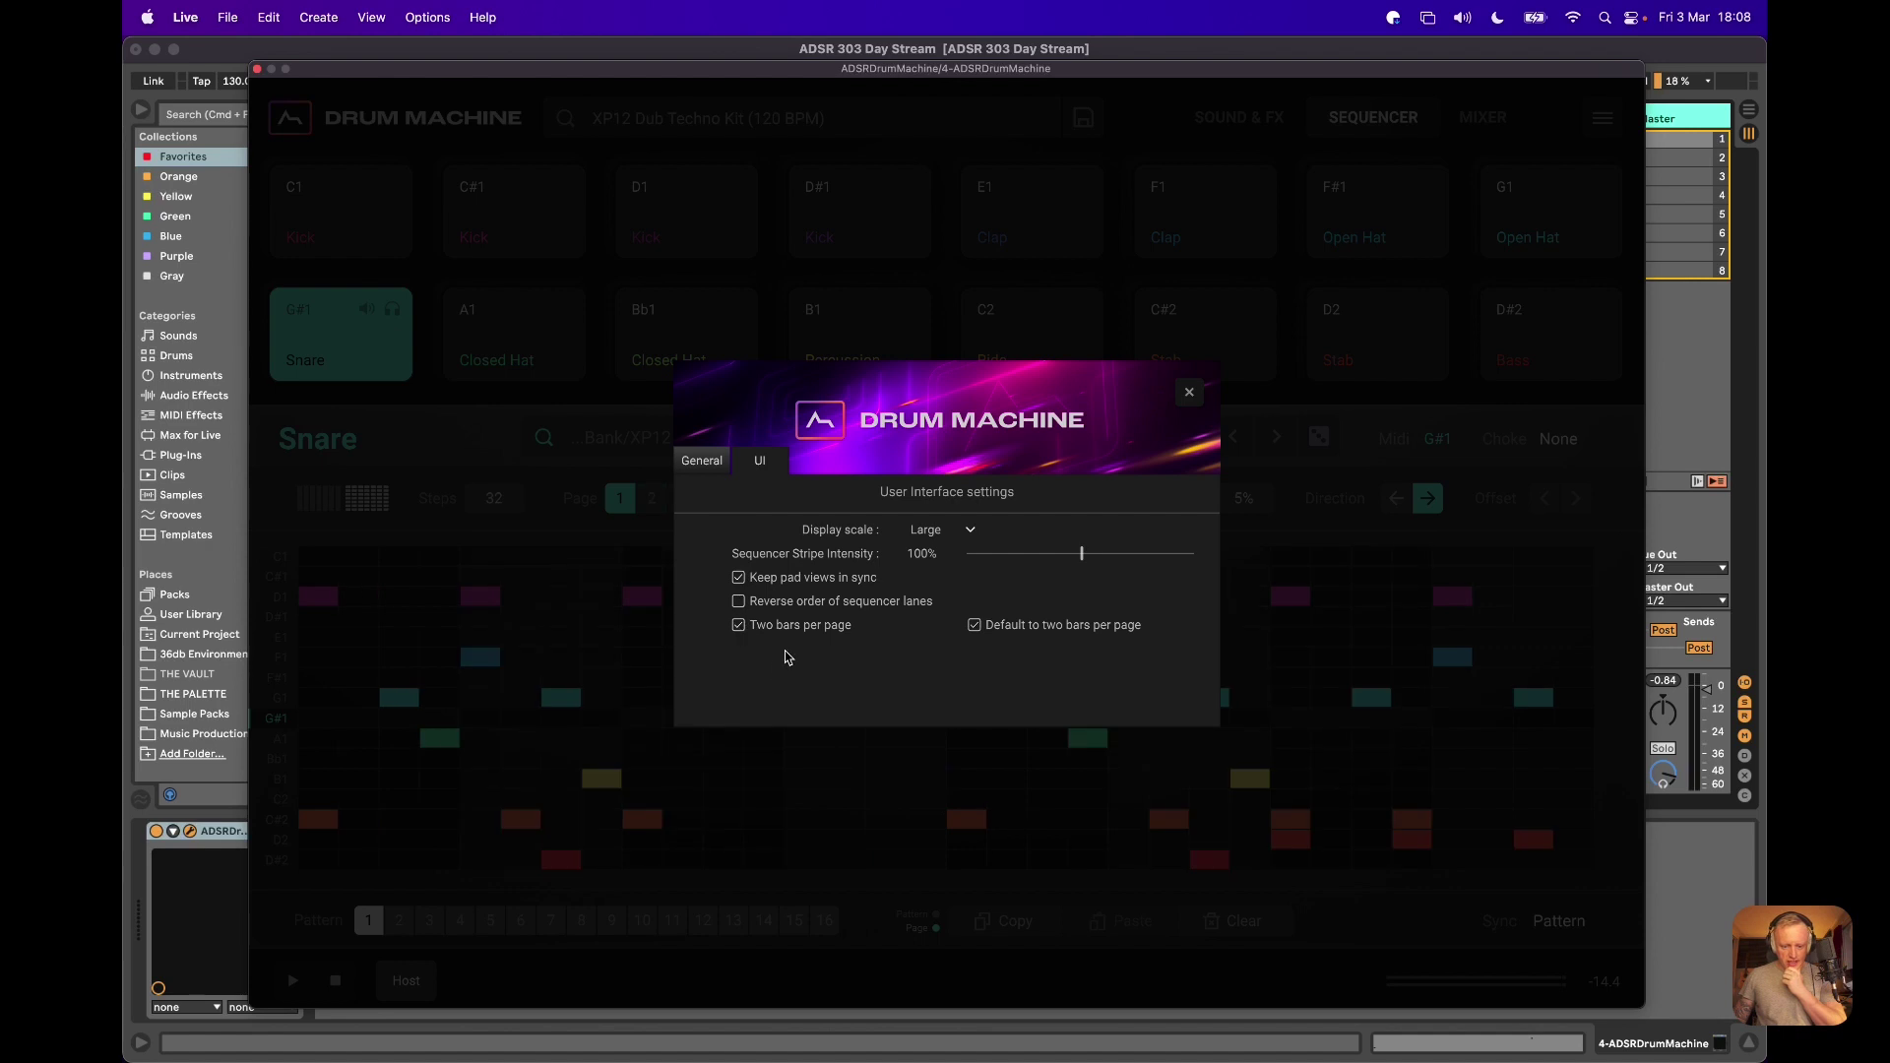
left_click(1191, 392)
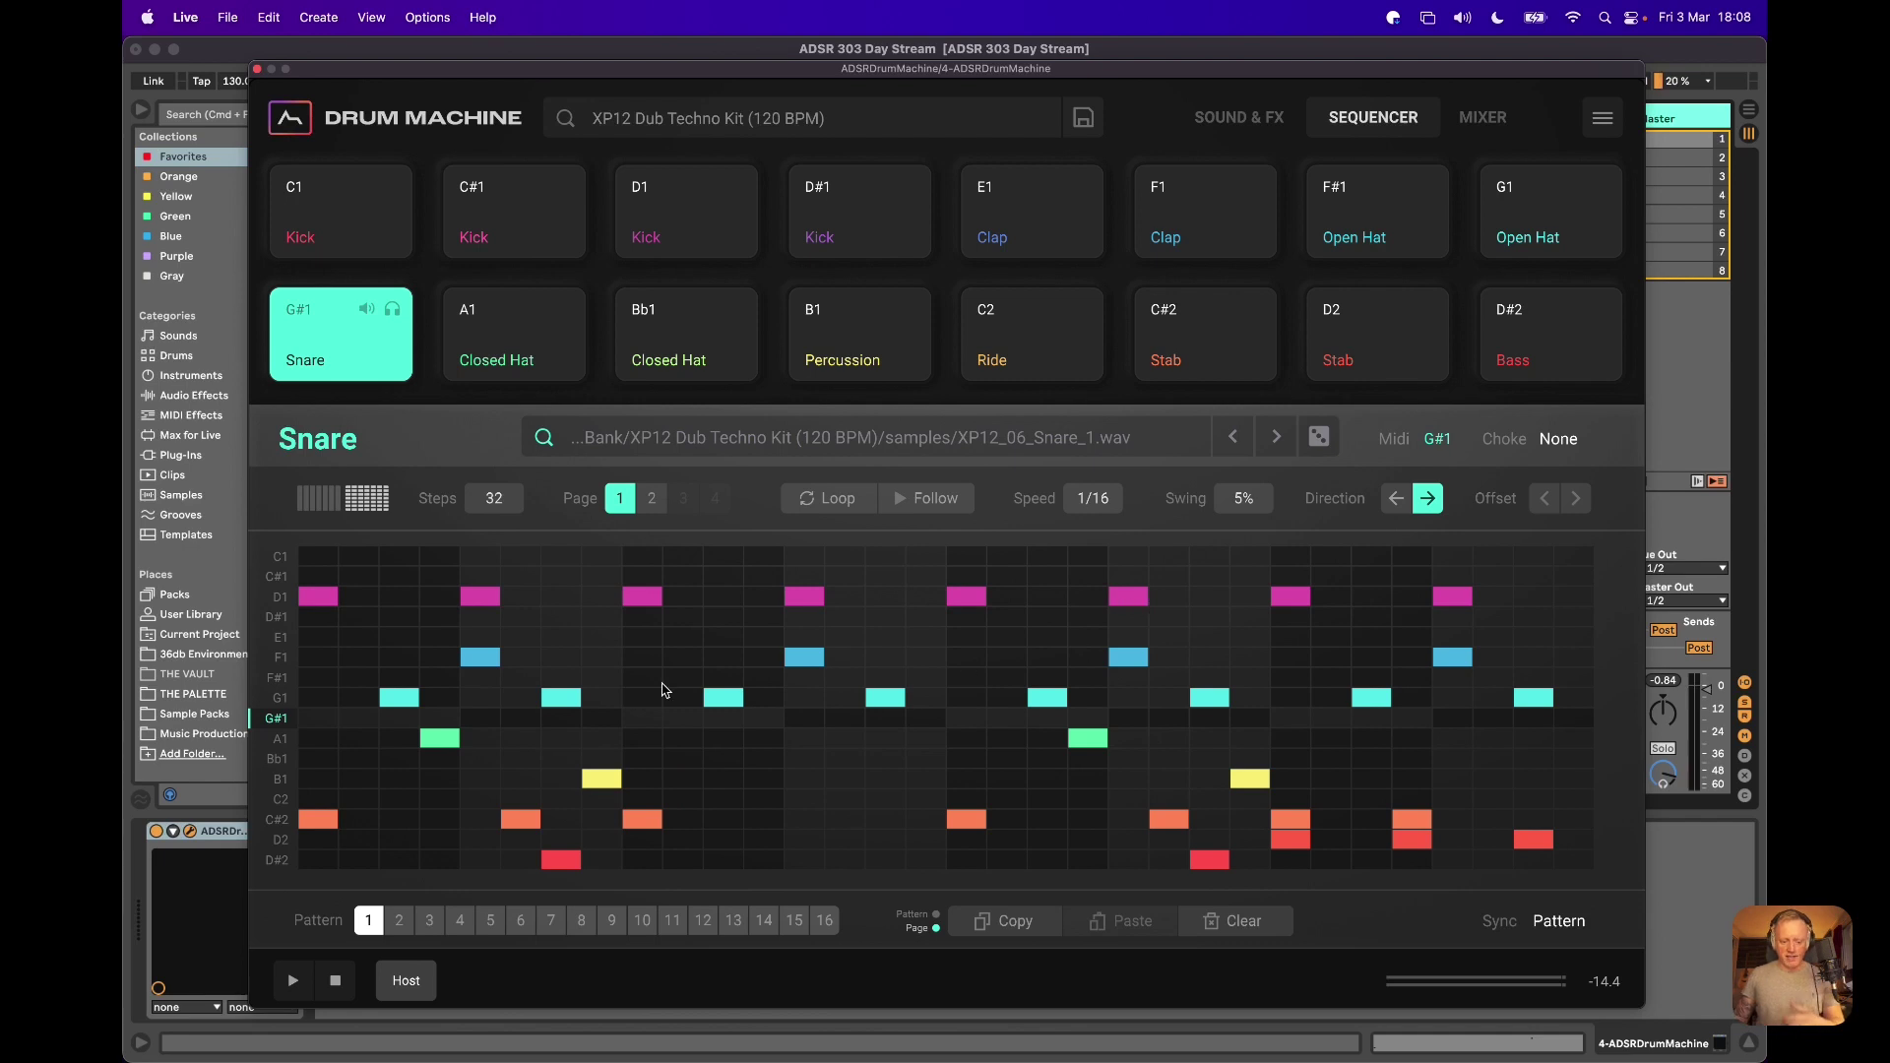
Add snare hits on steps 2, 8, 24 and 26 of pattern 1 and play the pattern back
left_click(322, 358)
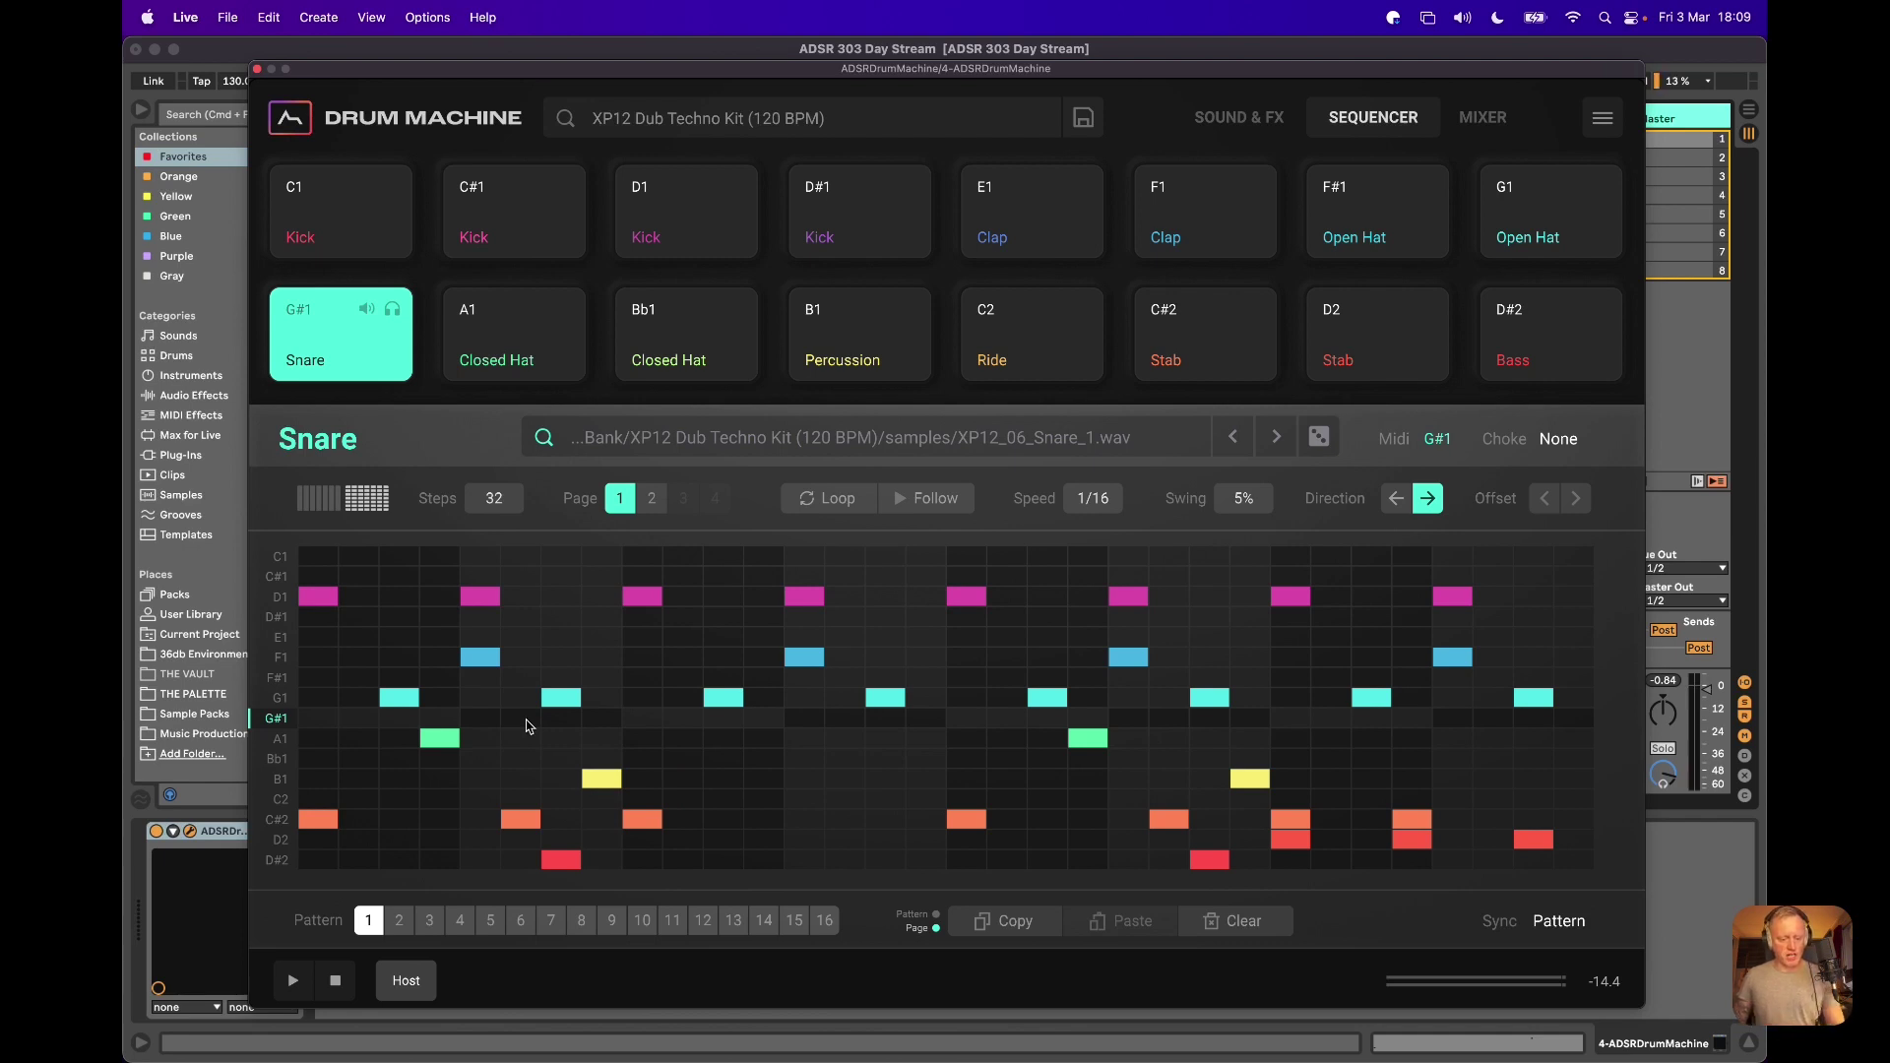
key("space")
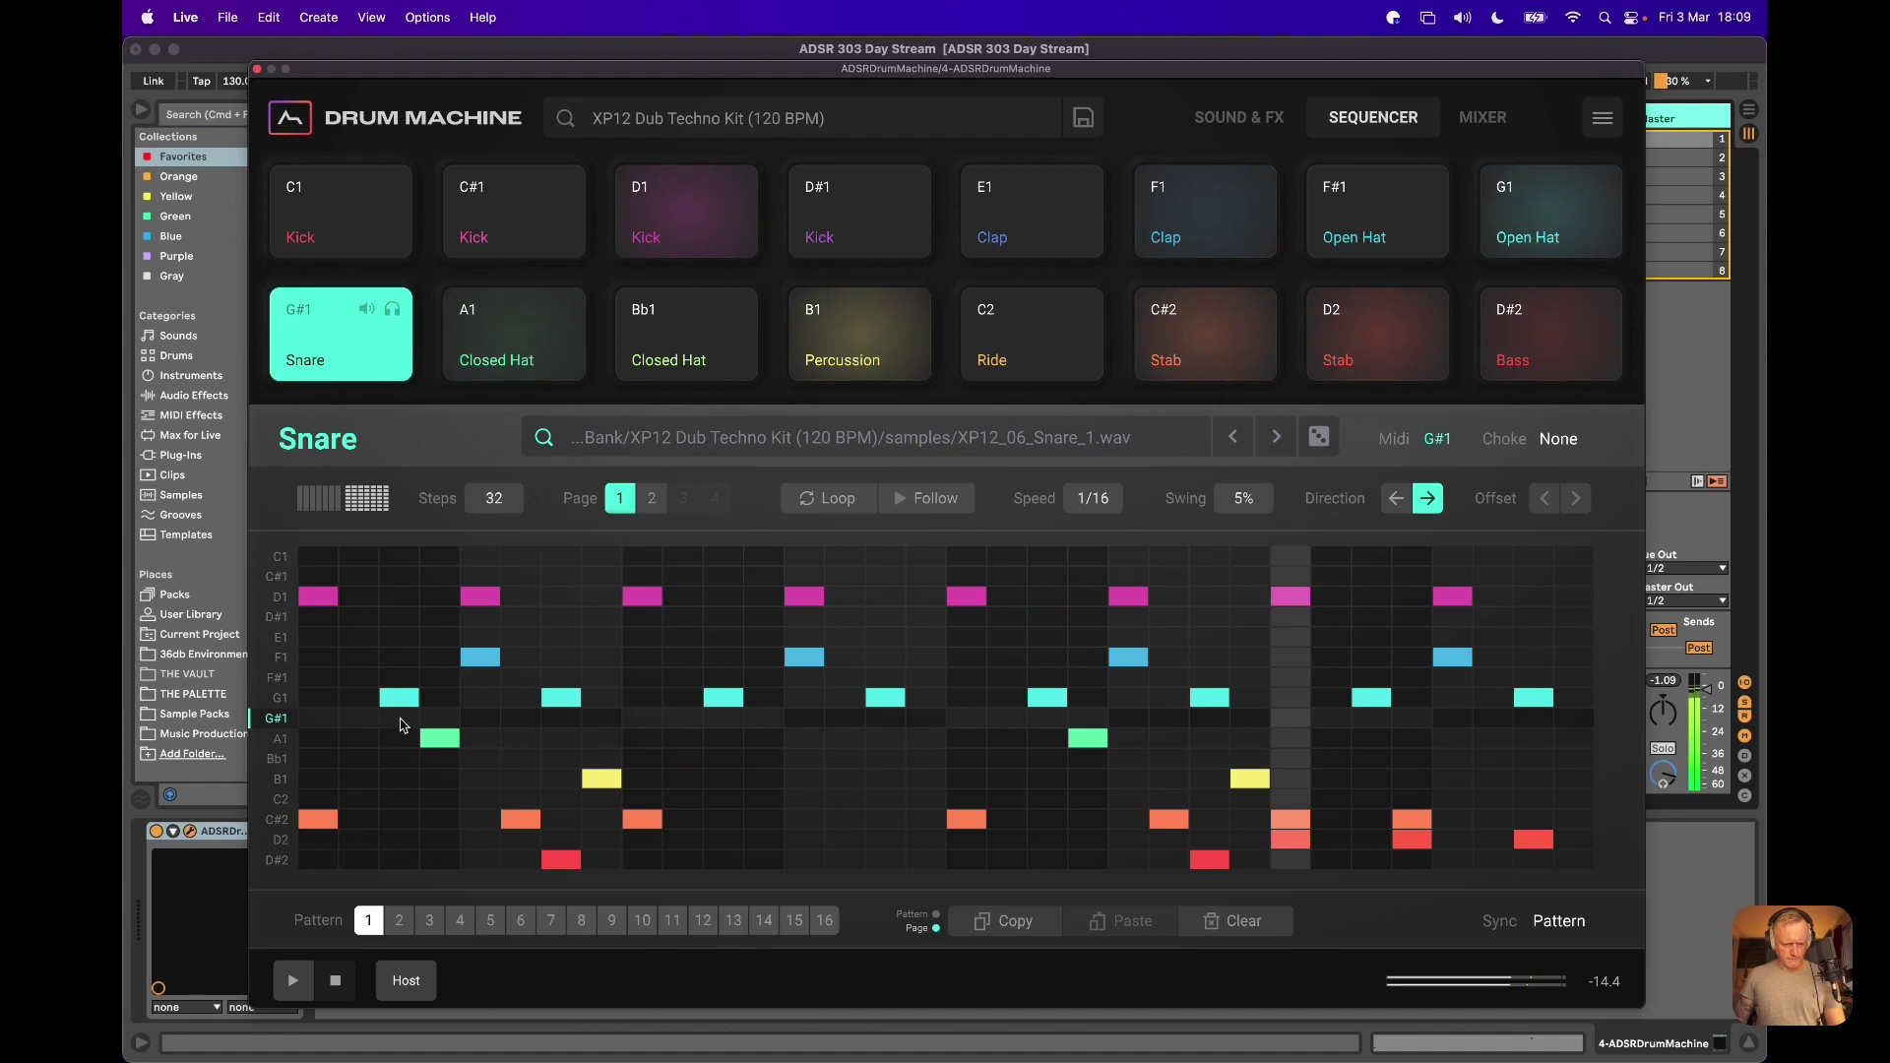
left_click(363, 722)
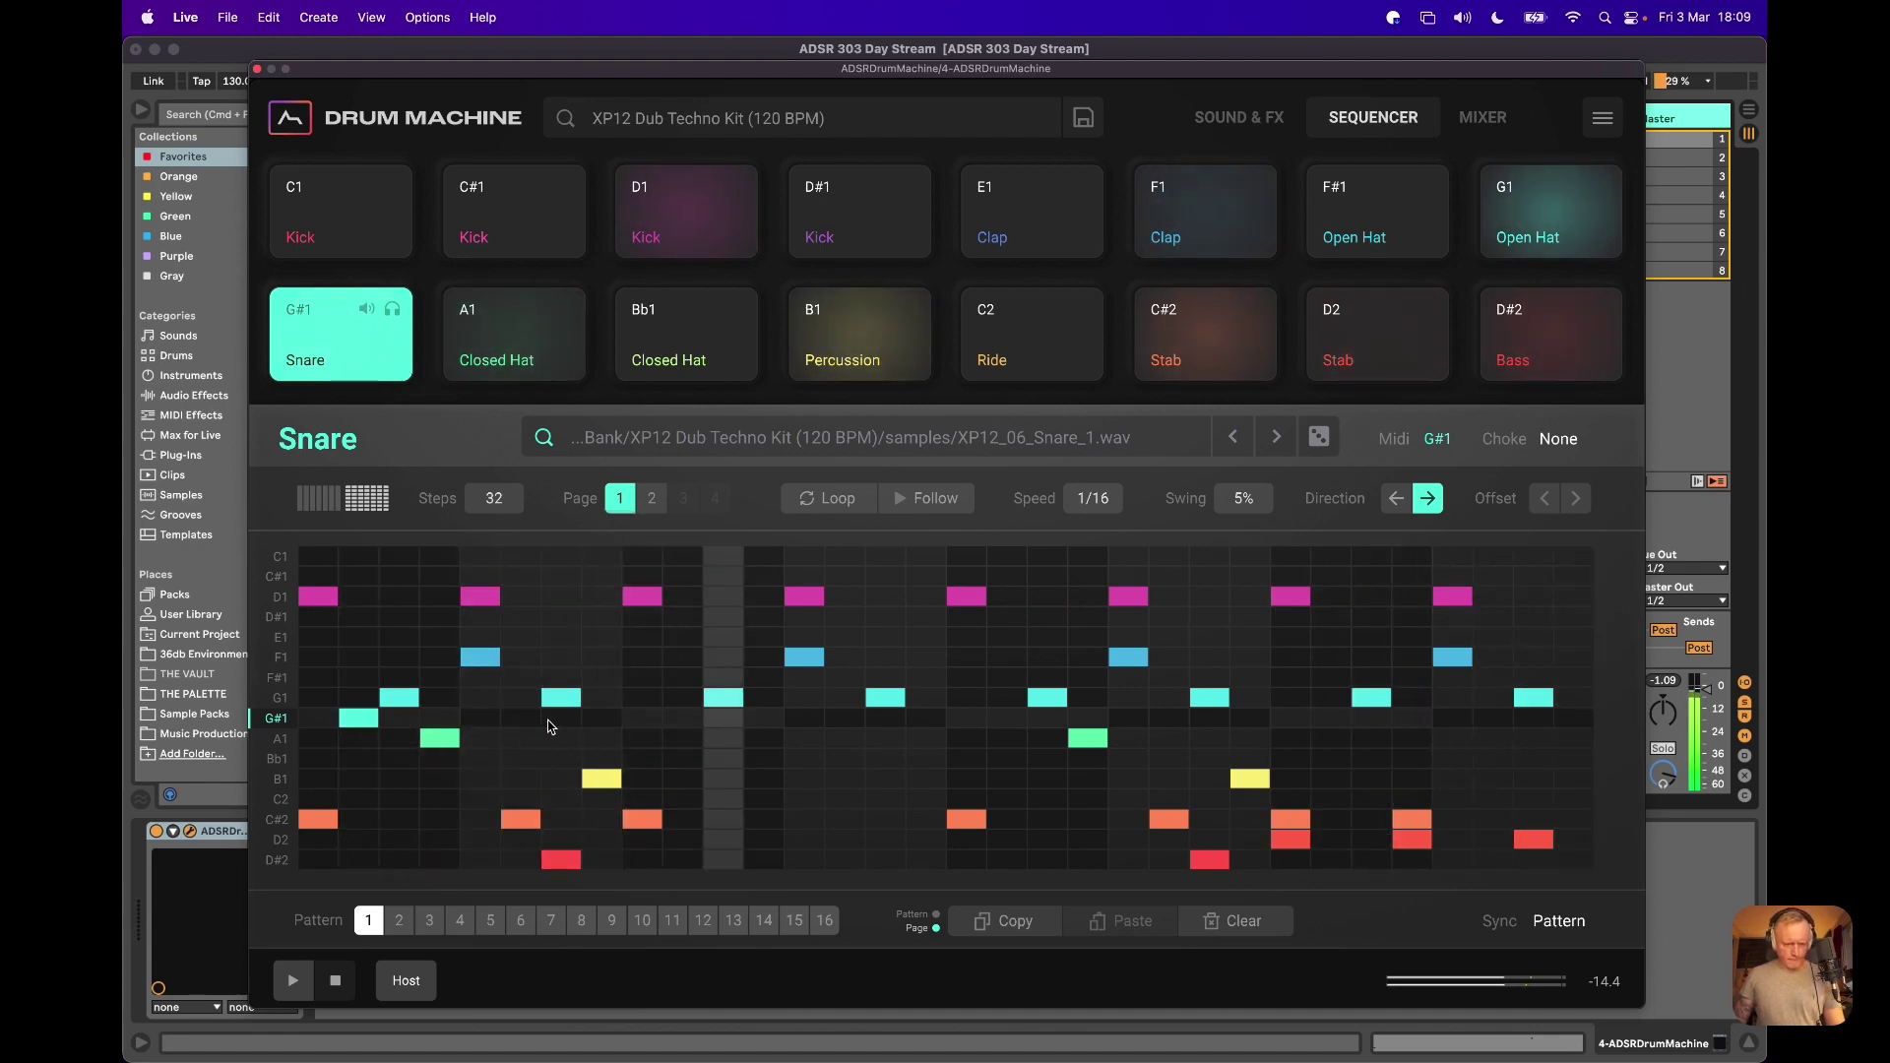
left_click(599, 720)
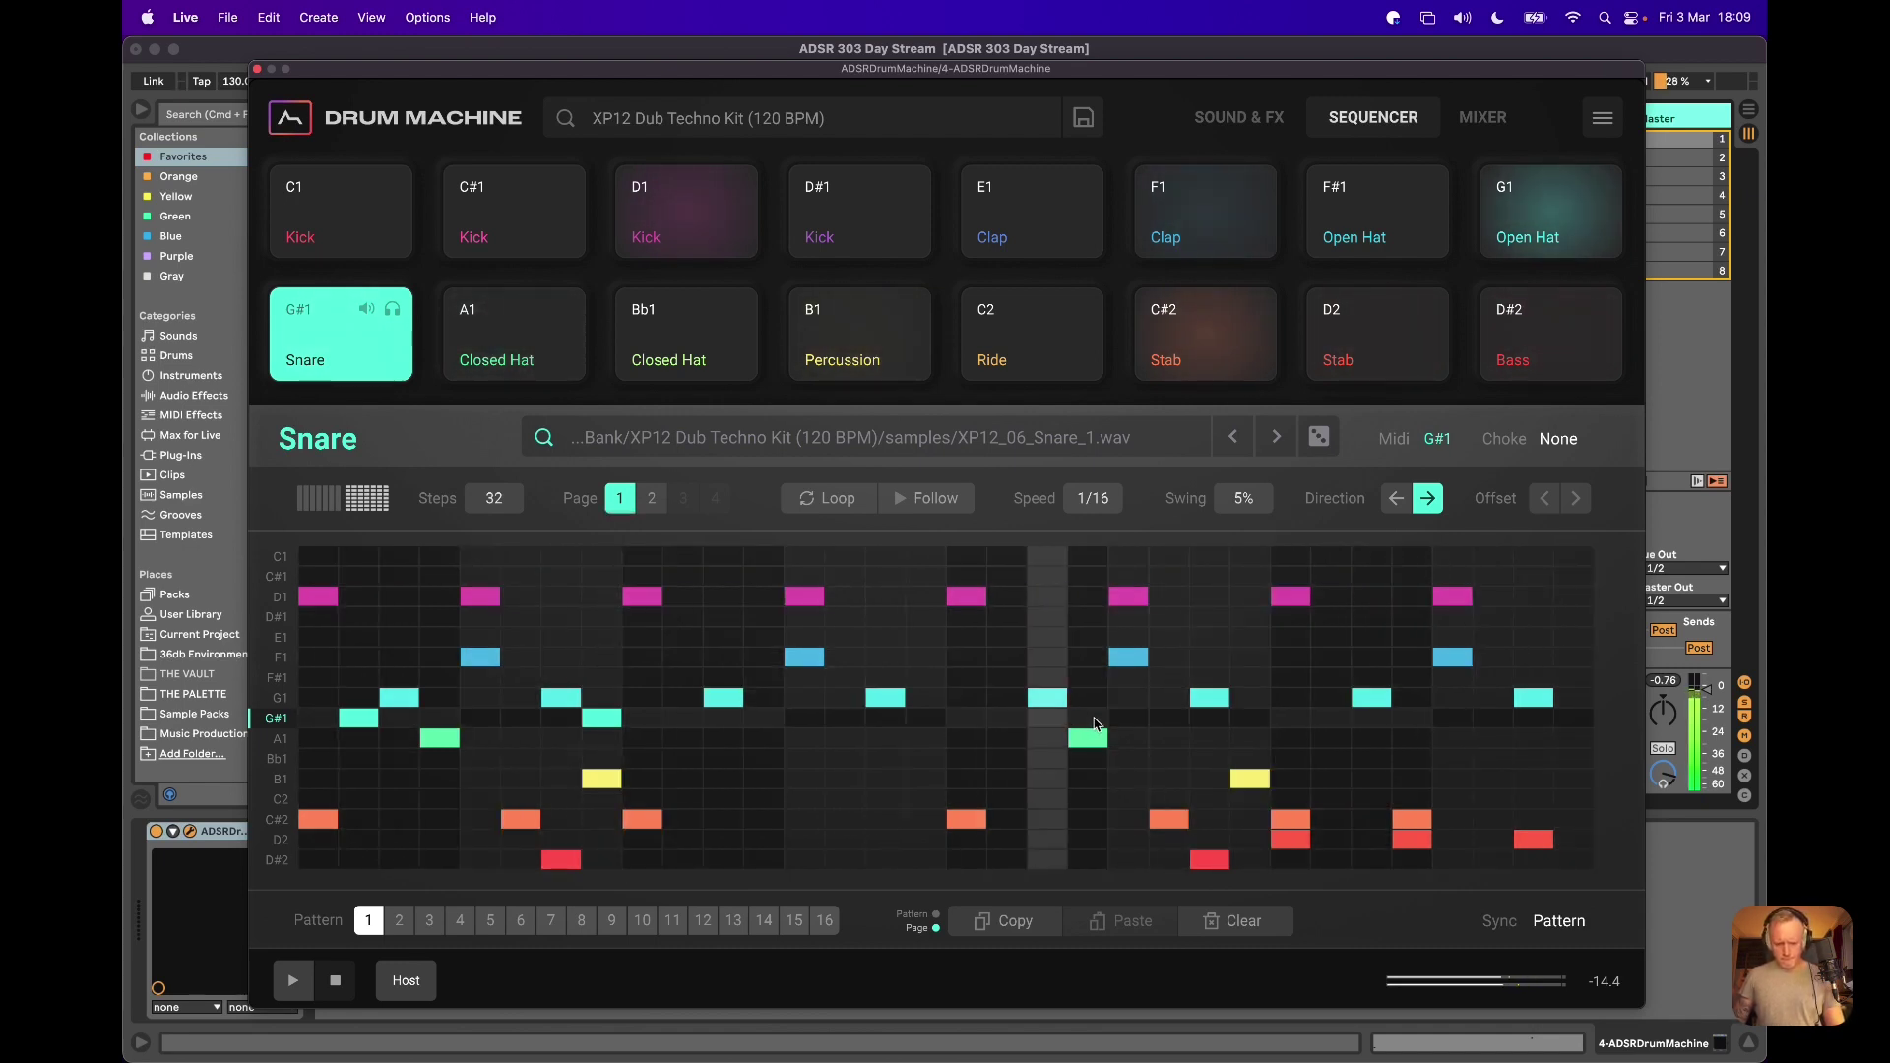
left_click(1210, 722)
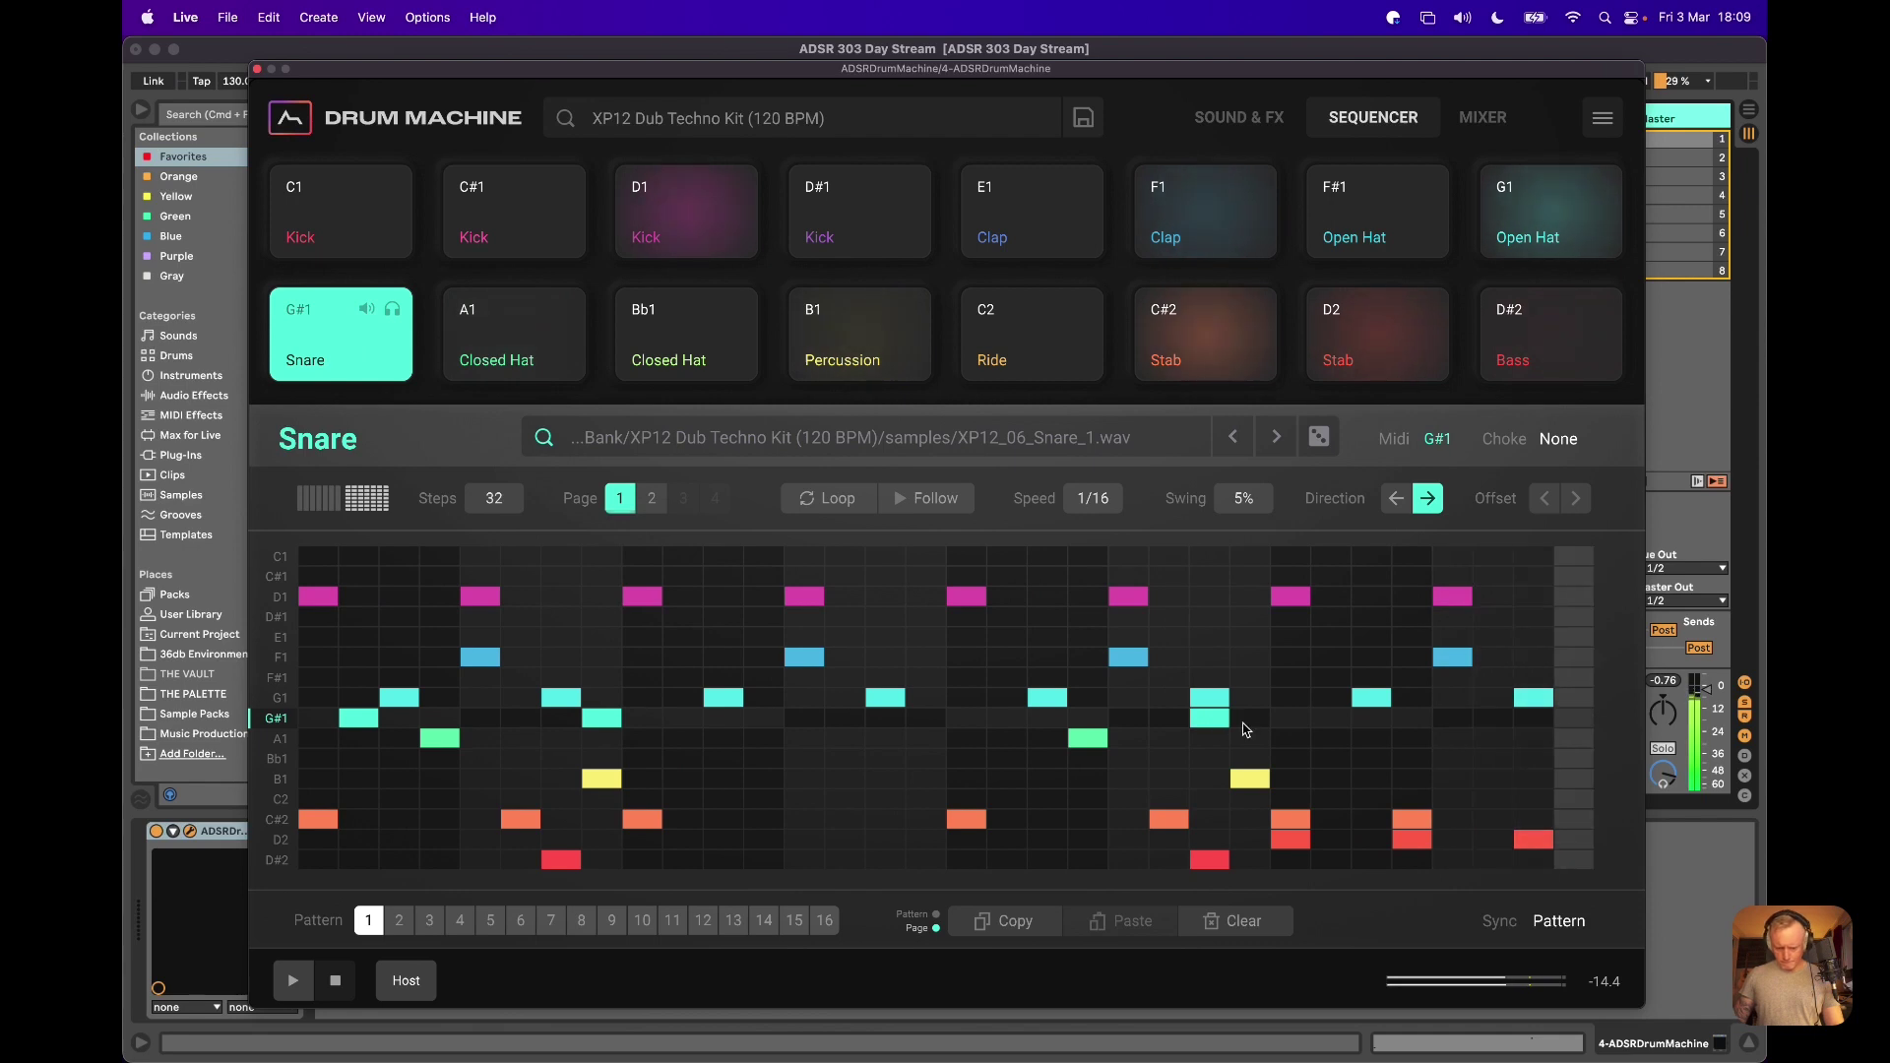
left_click(1328, 722)
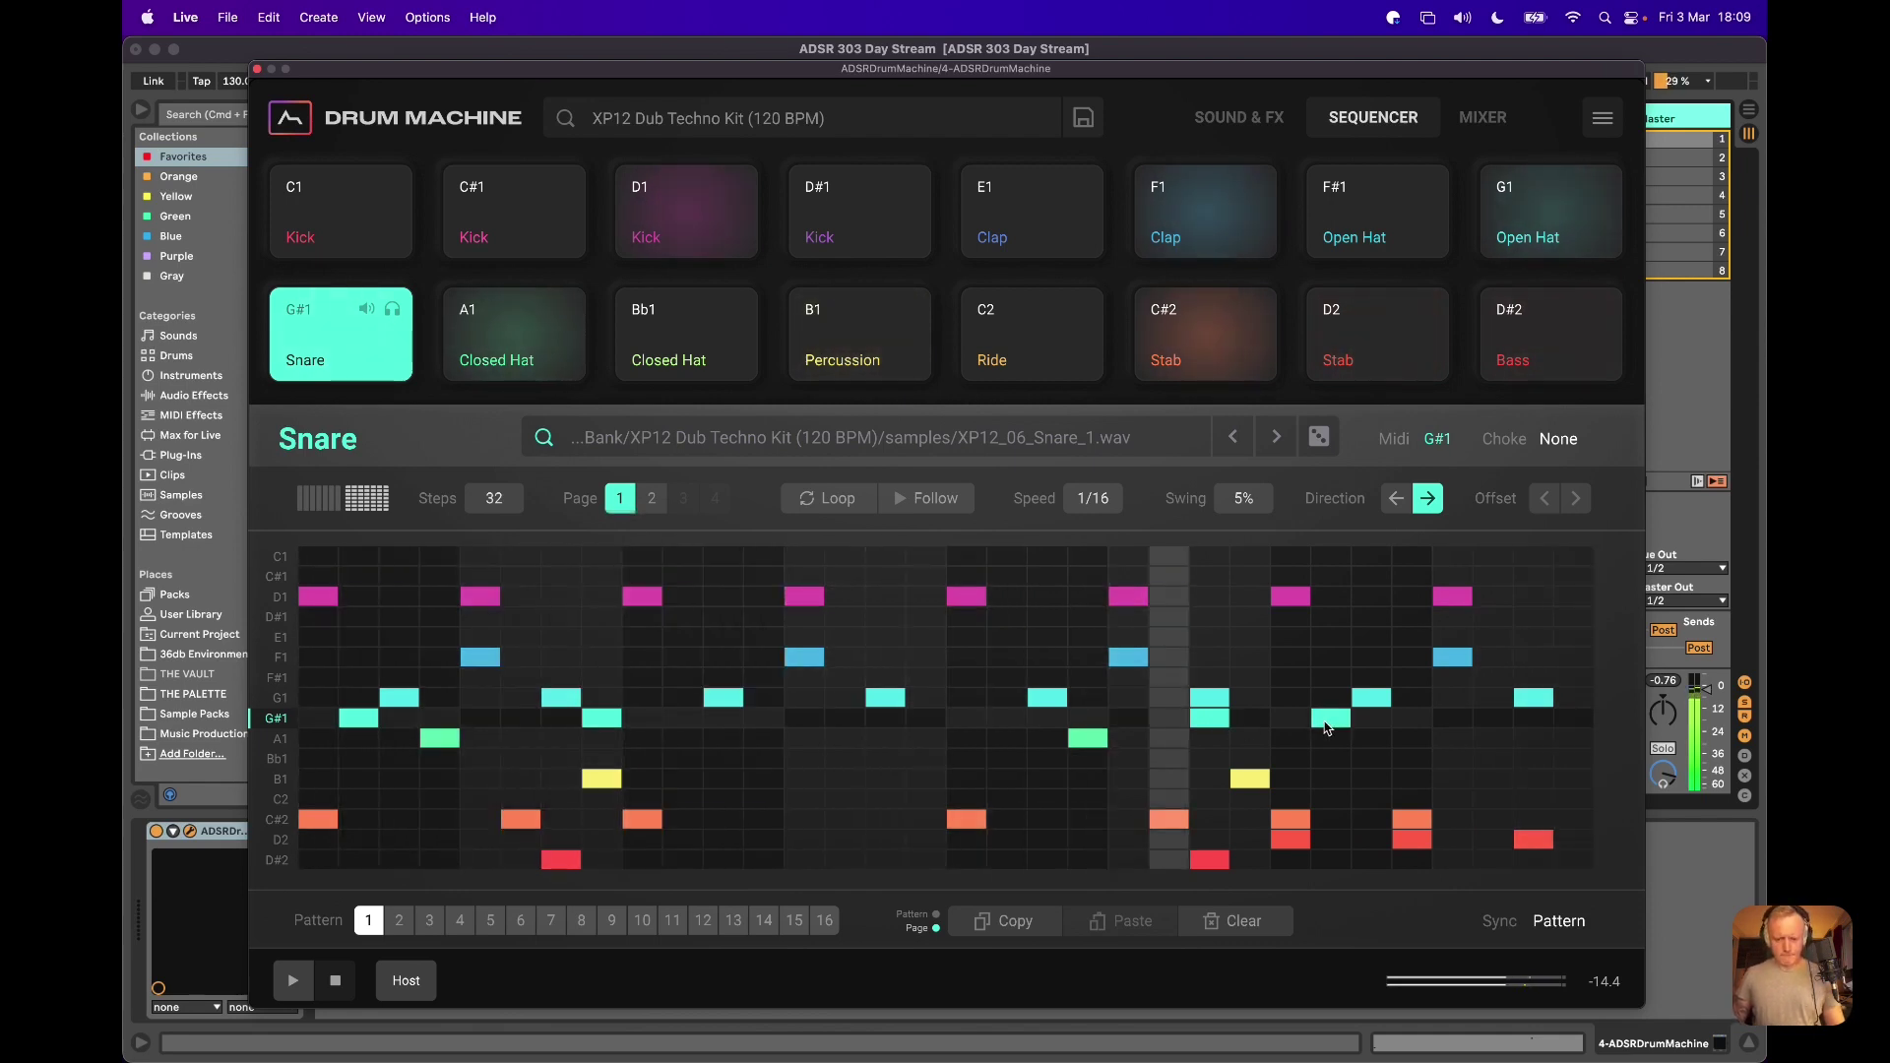
left_click(1210, 721)
left_click(1251, 721)
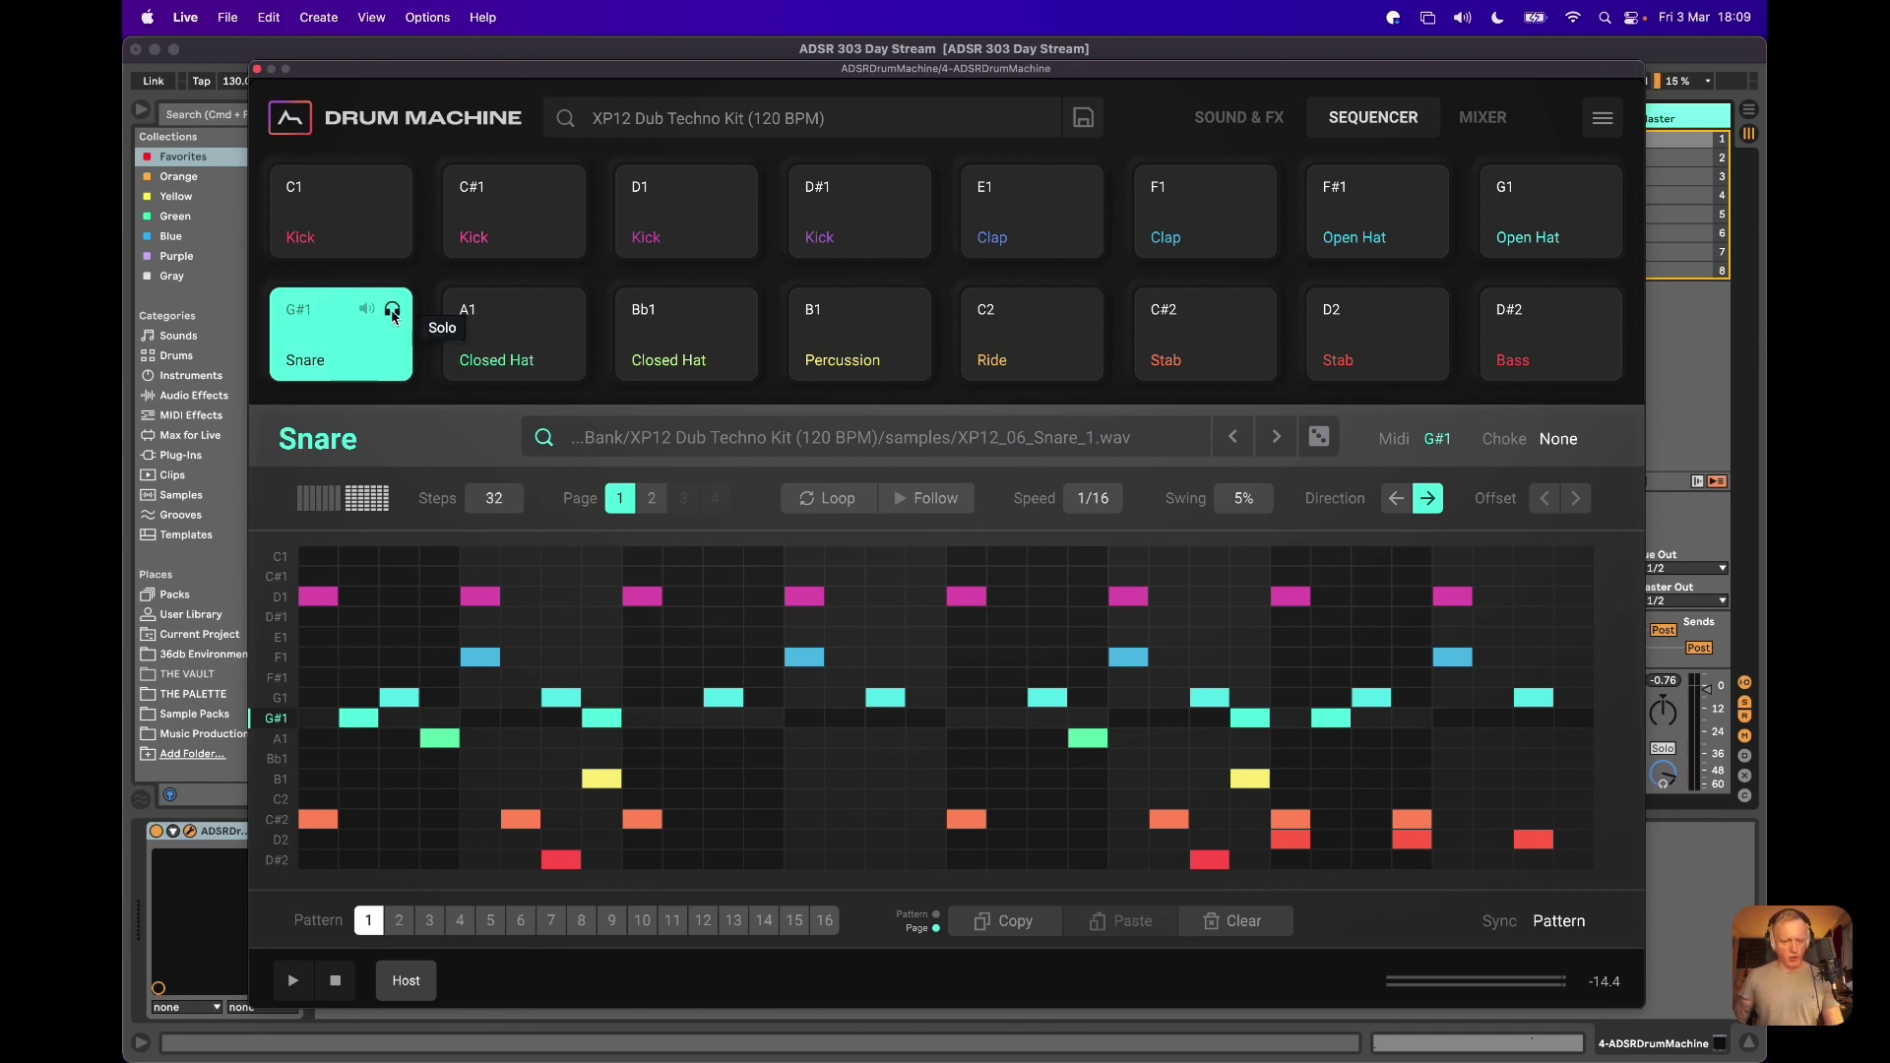
key("space")
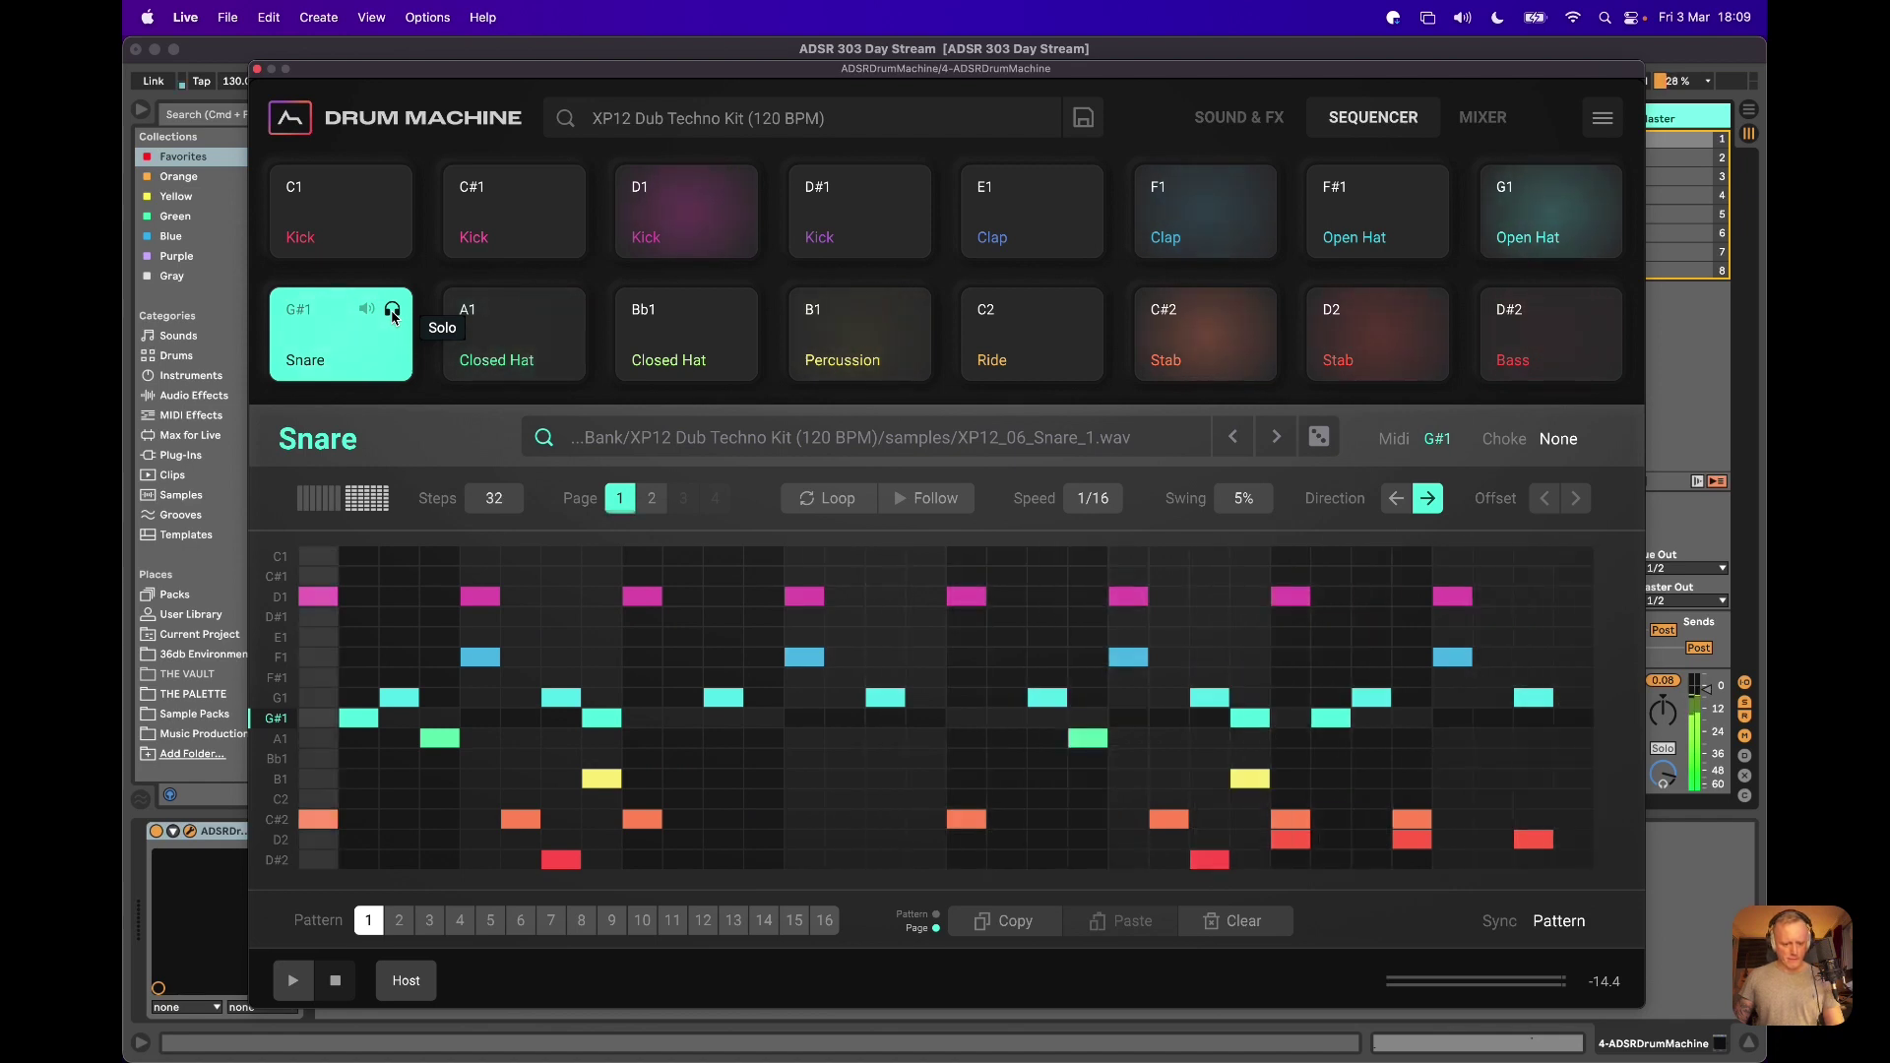
Switch the sequencer to the single-lane view and audition the snare's step 8 divided into two, three and more repeats
left_click(318, 499)
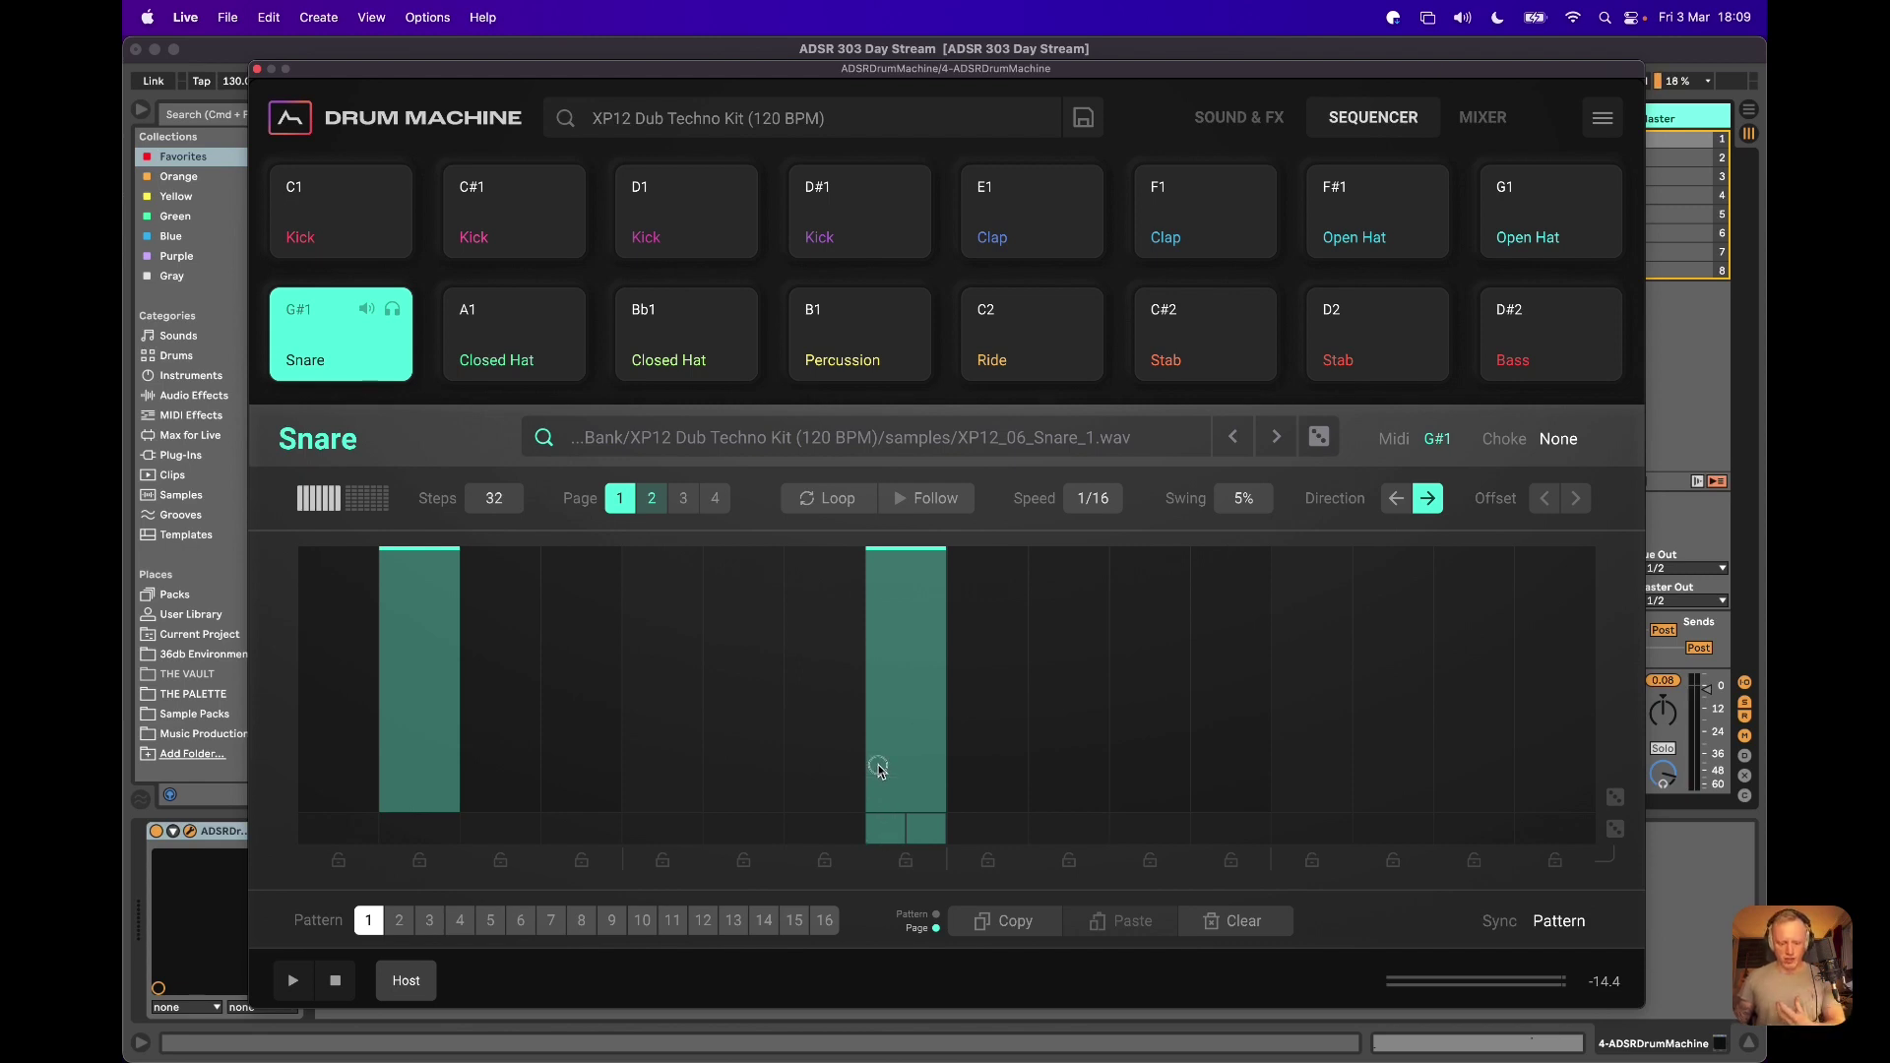
key("space")
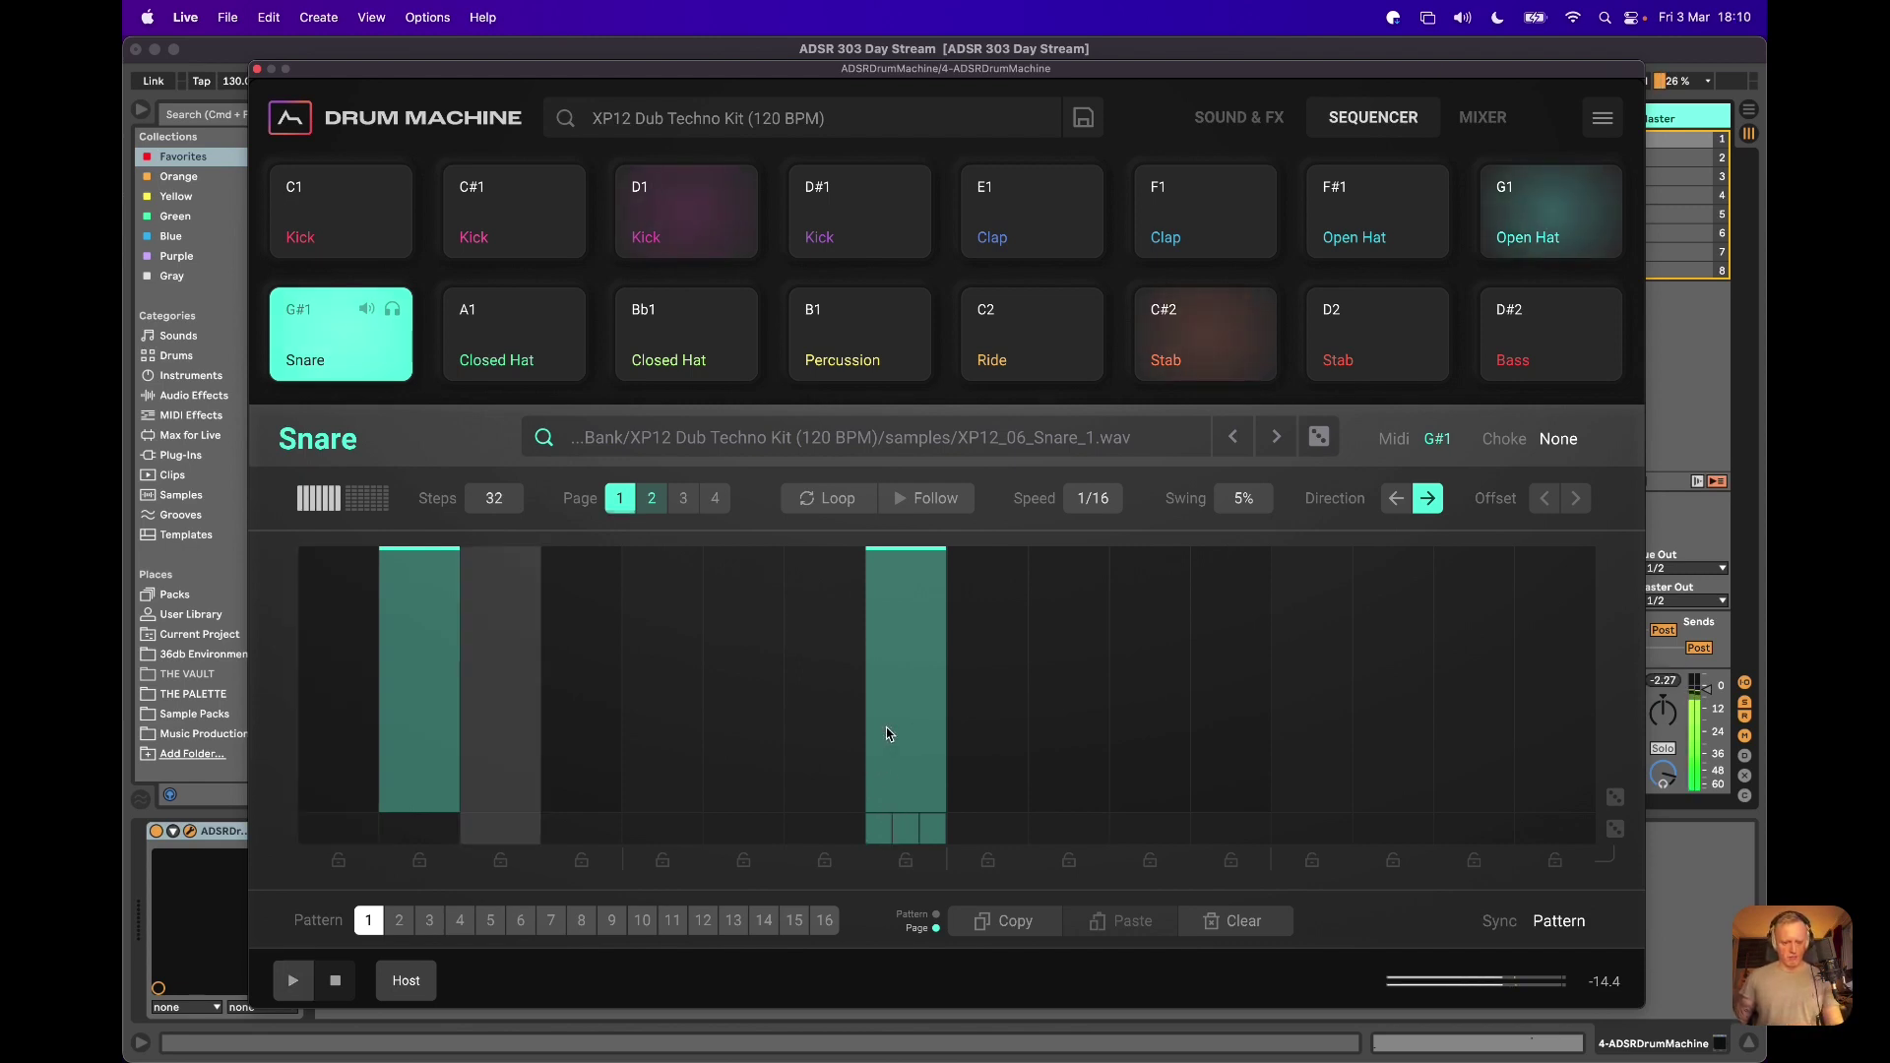
key("space")
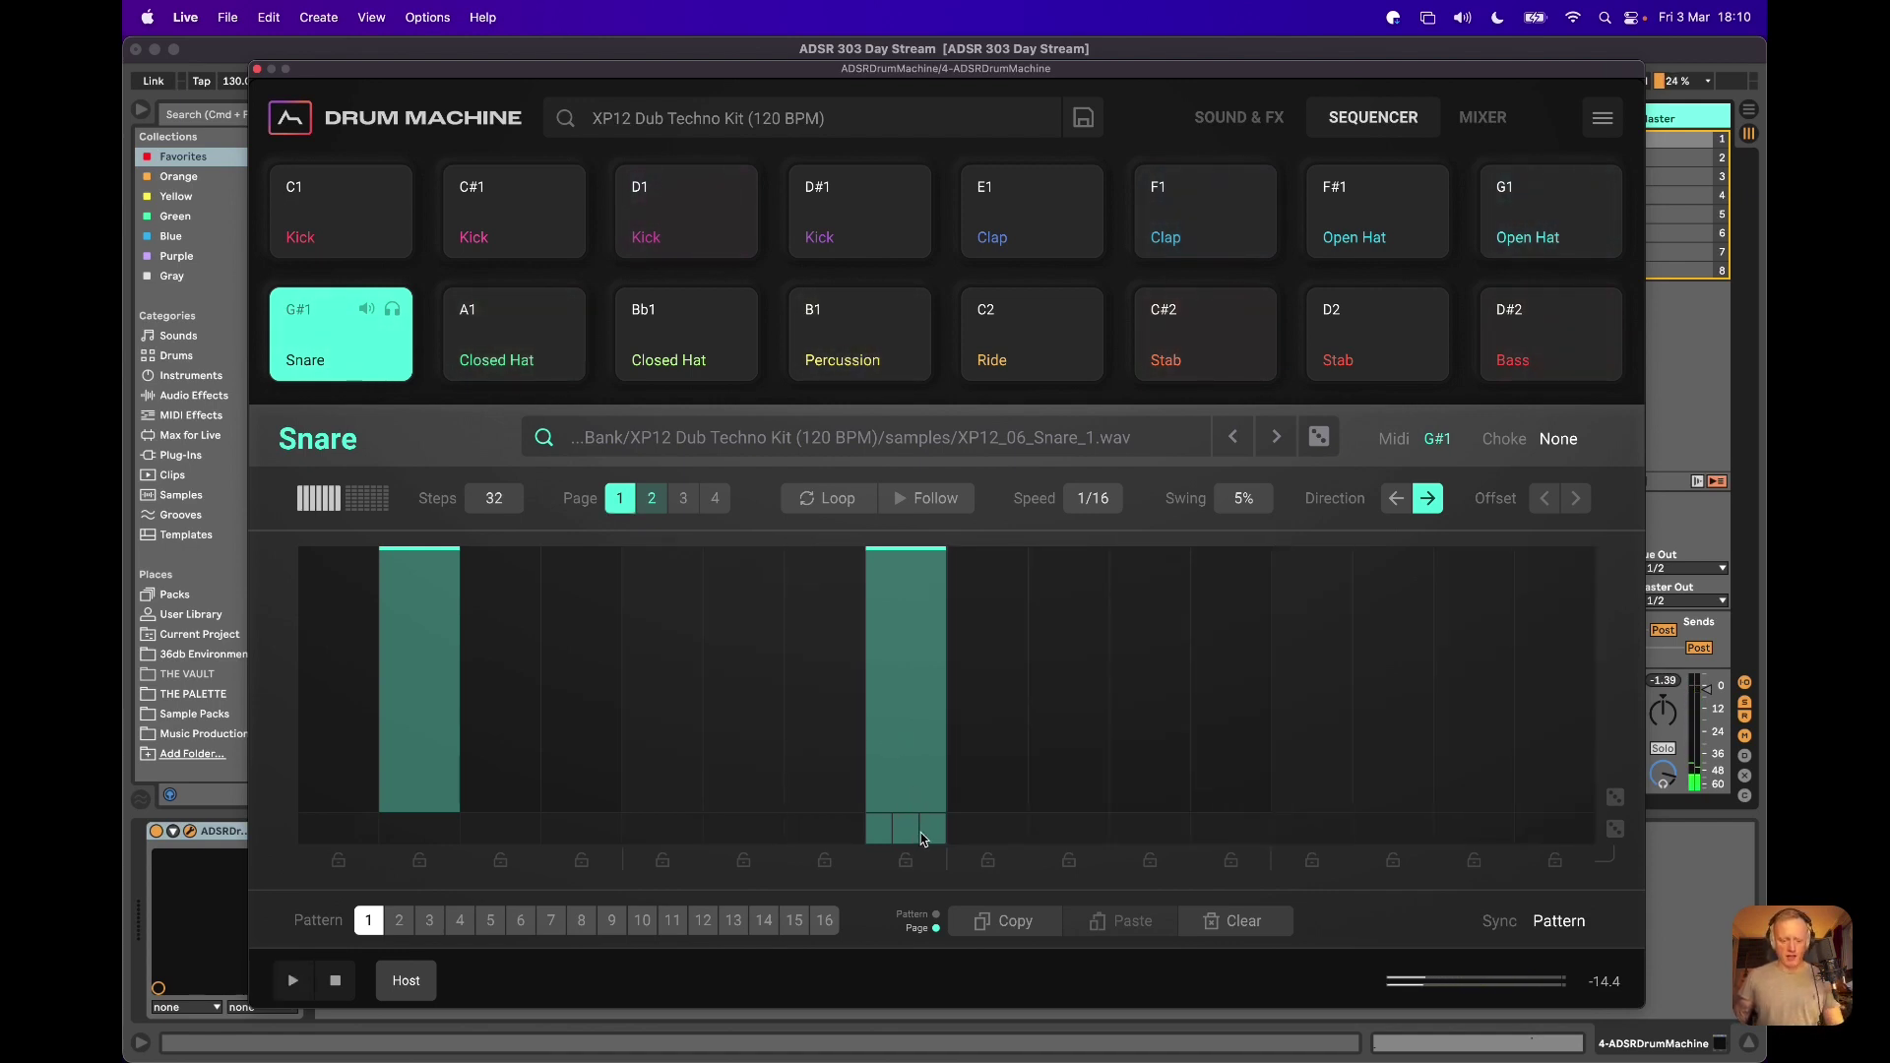
key("space")
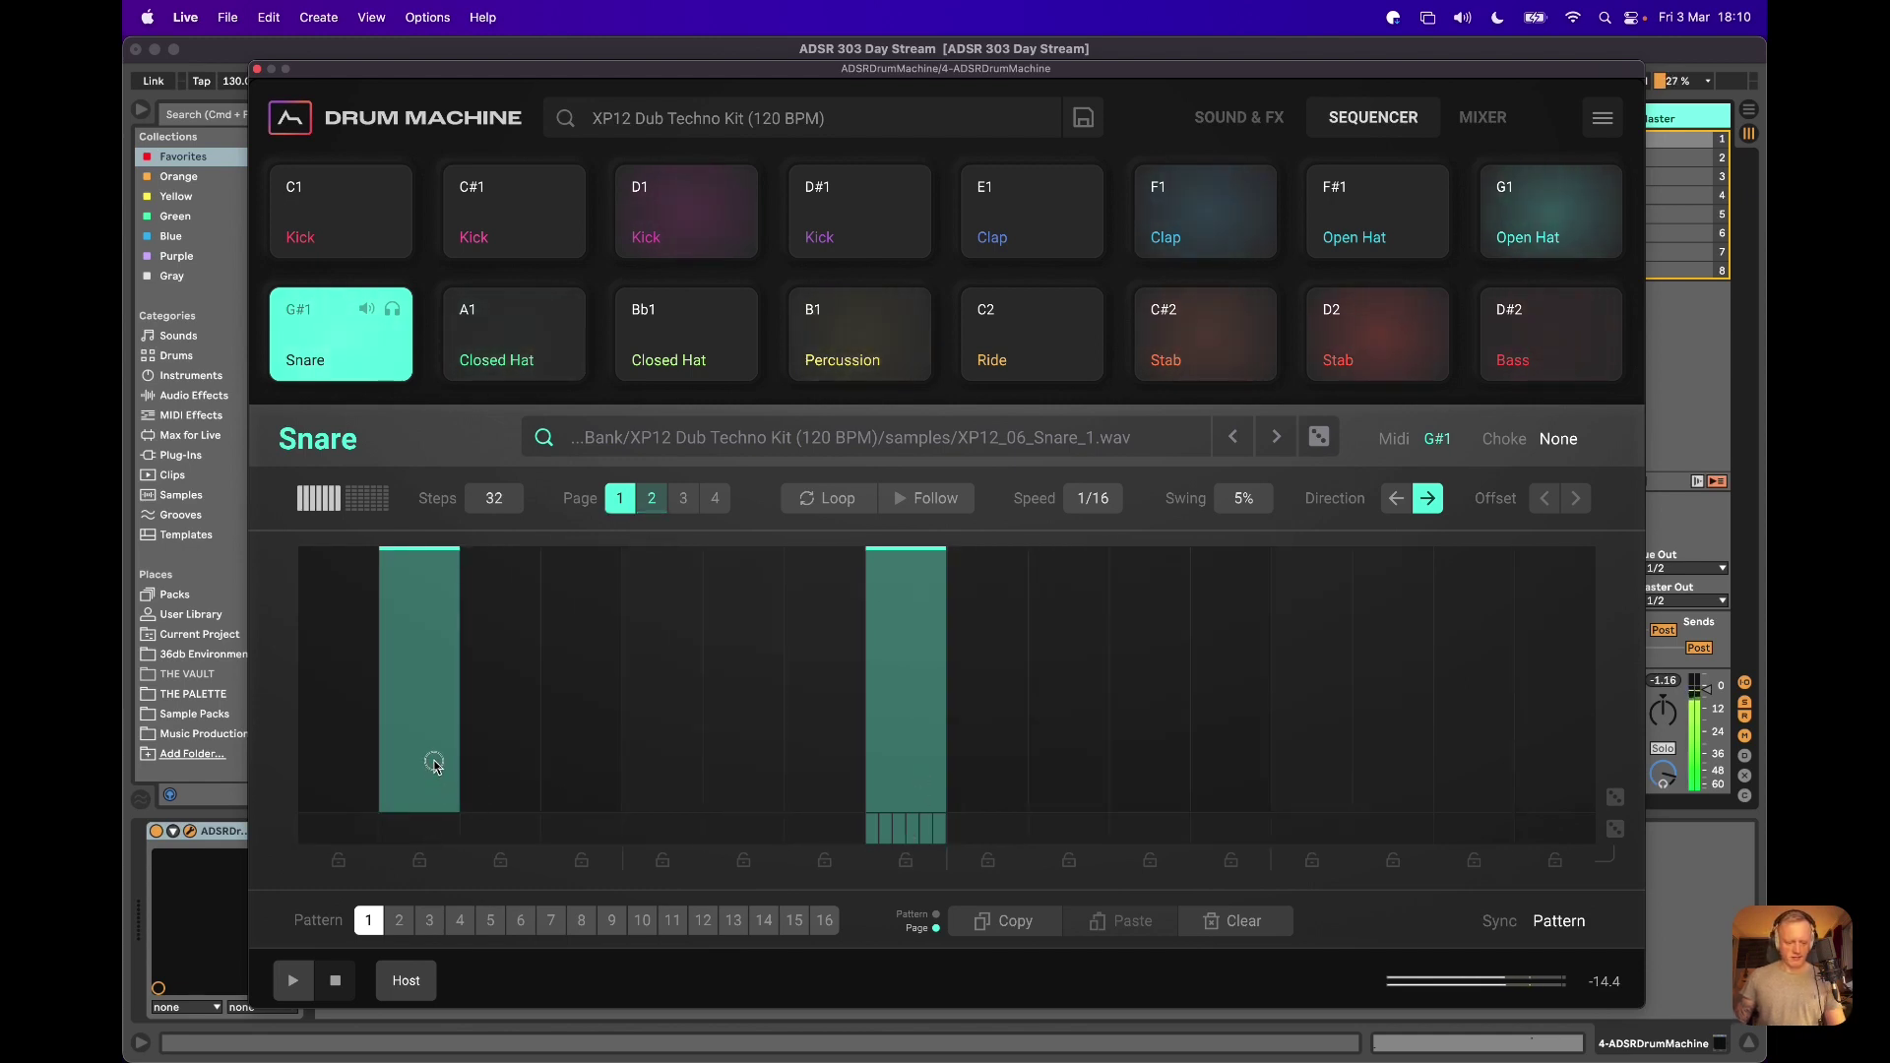
Remove the repeat subdivisions from the snare's step 8
scroll(434, 765, "up", 1)
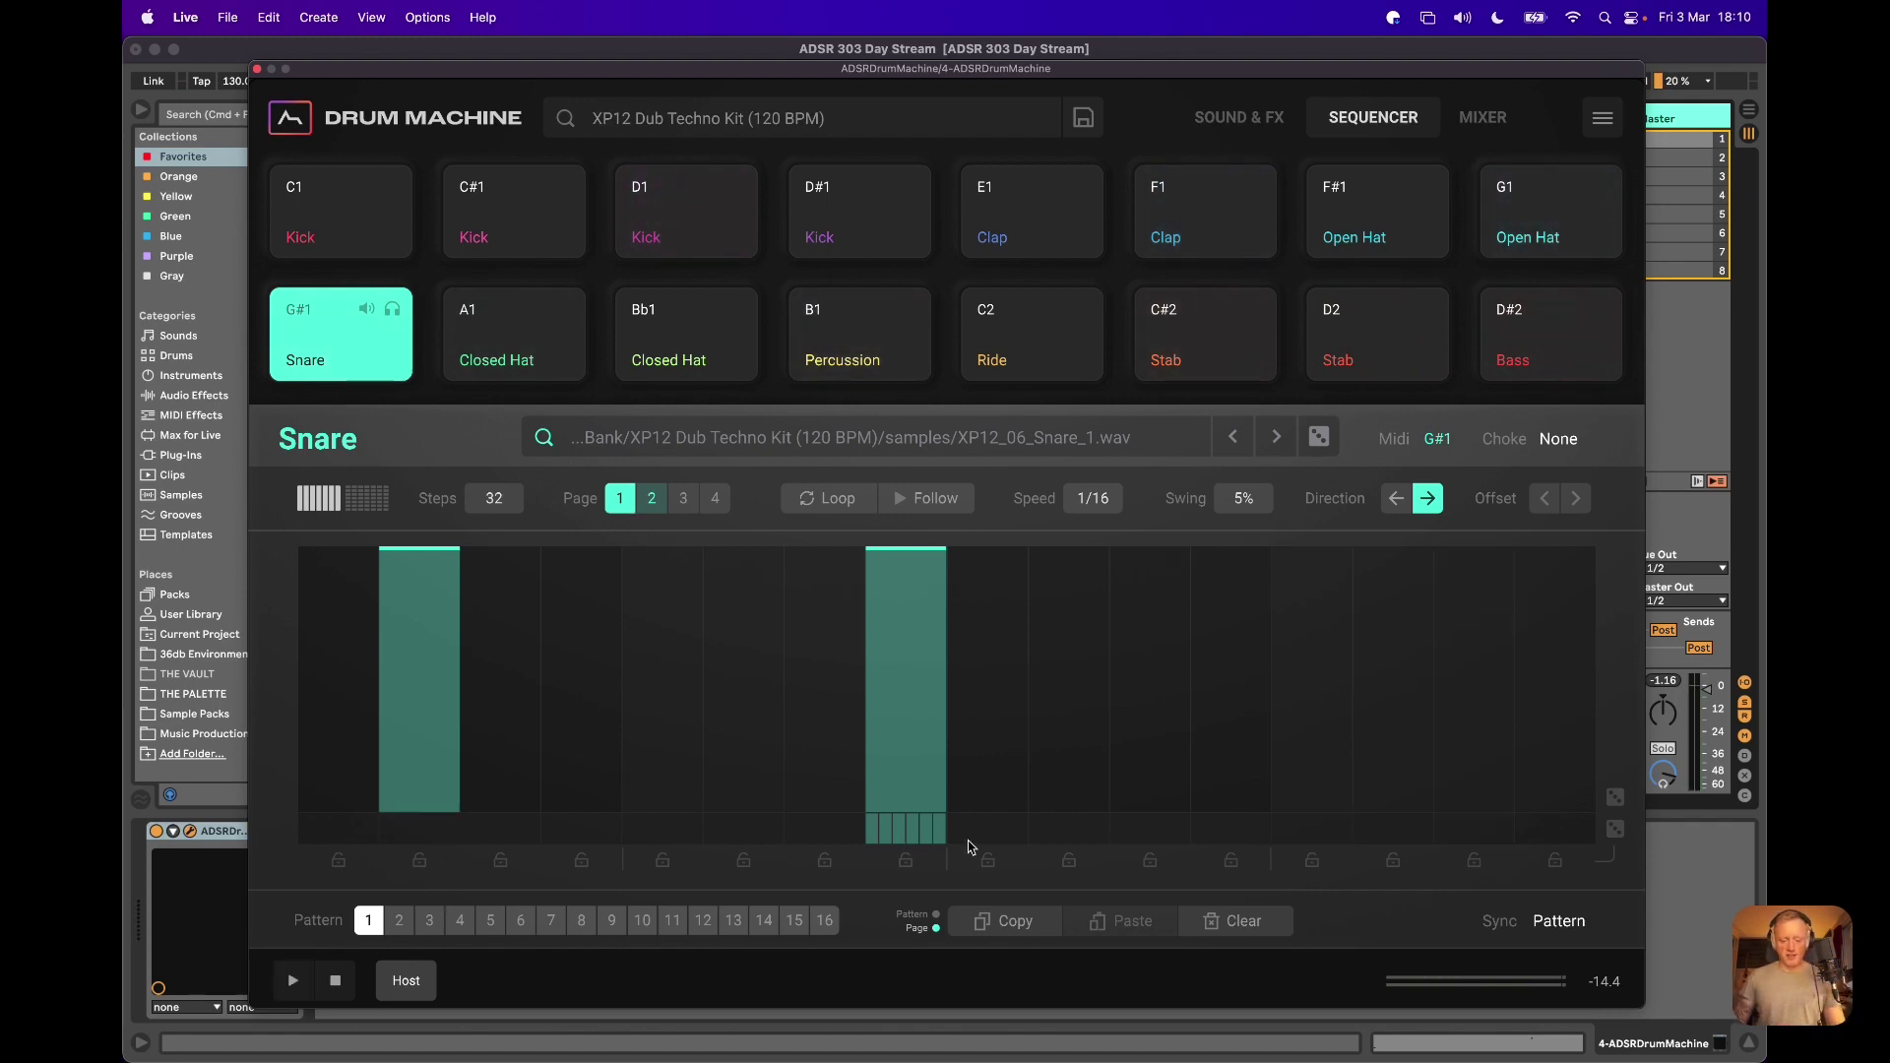
scroll(909, 839, "down", 2)
scroll(911, 847, "down", 1)
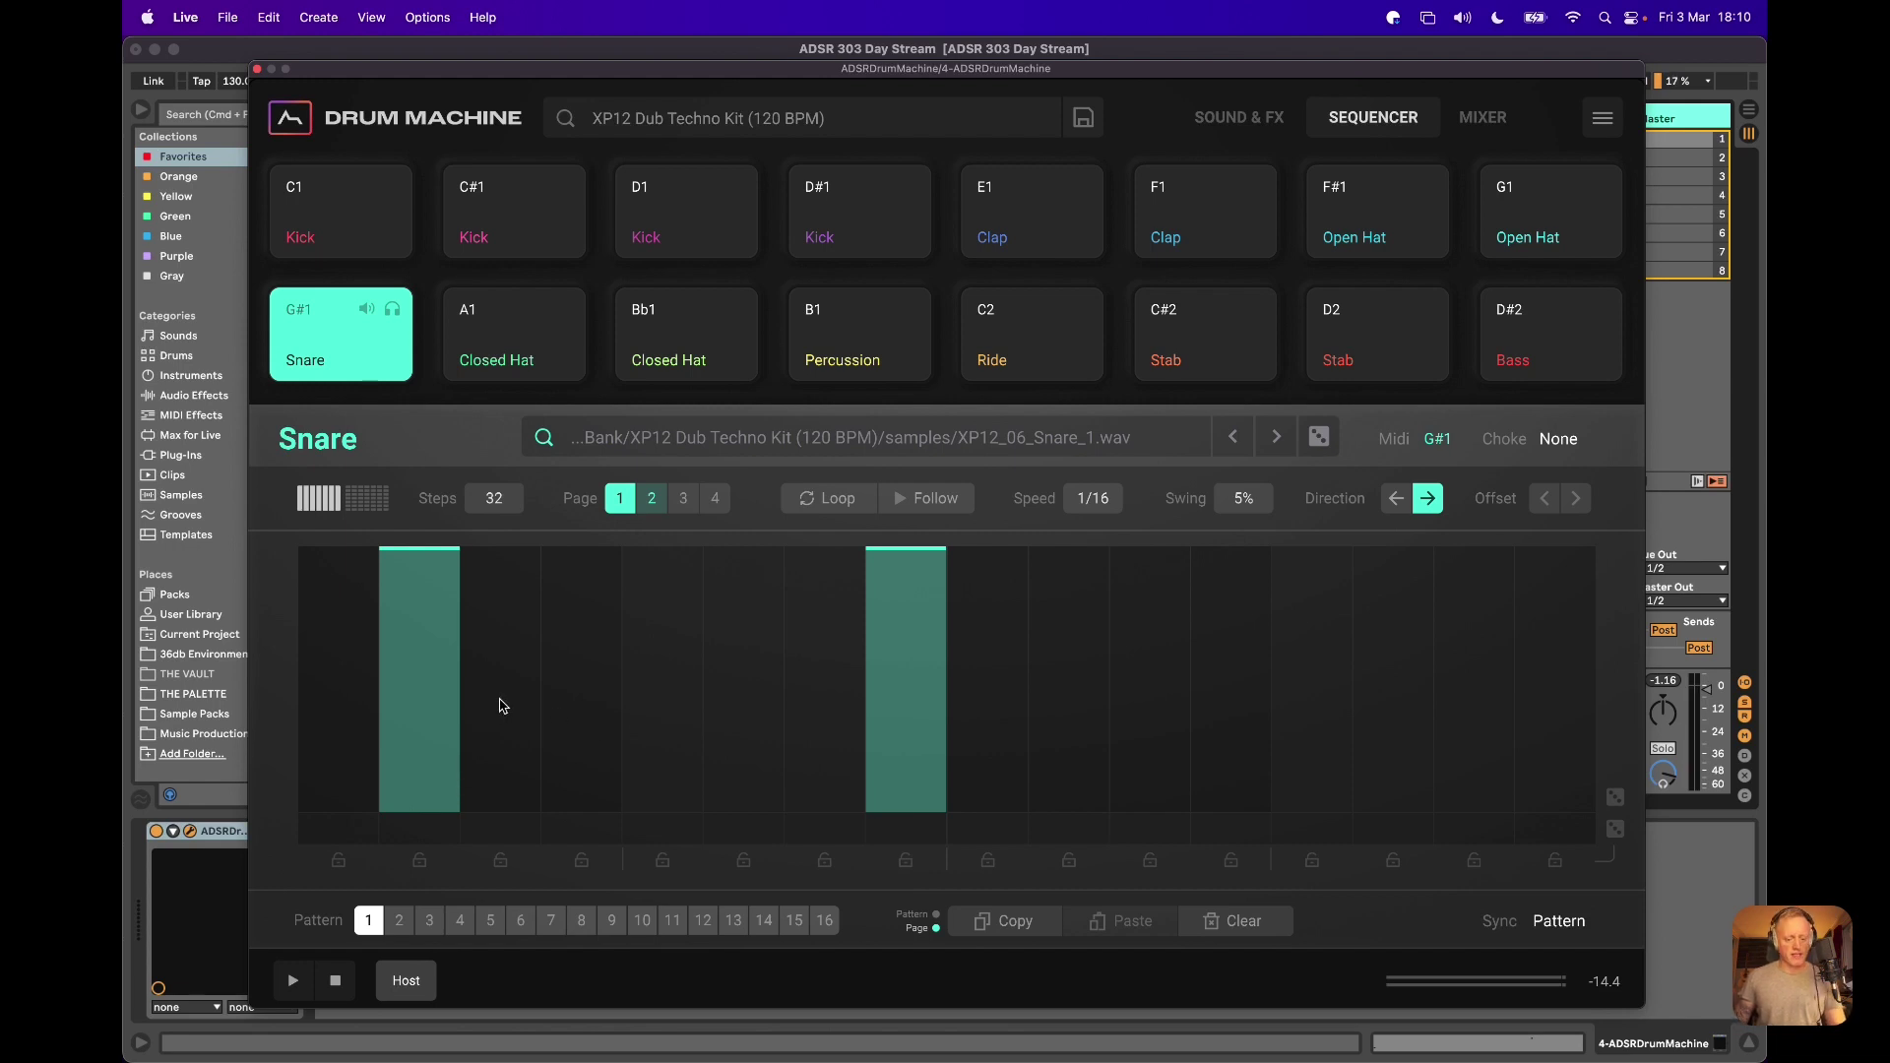
Set the snare velocity on step 2 to about 99 and on step 8 slightly lower while the pattern plays
left_click_drag(427, 602, 424, 647)
left_click_drag(900, 632, 906, 667)
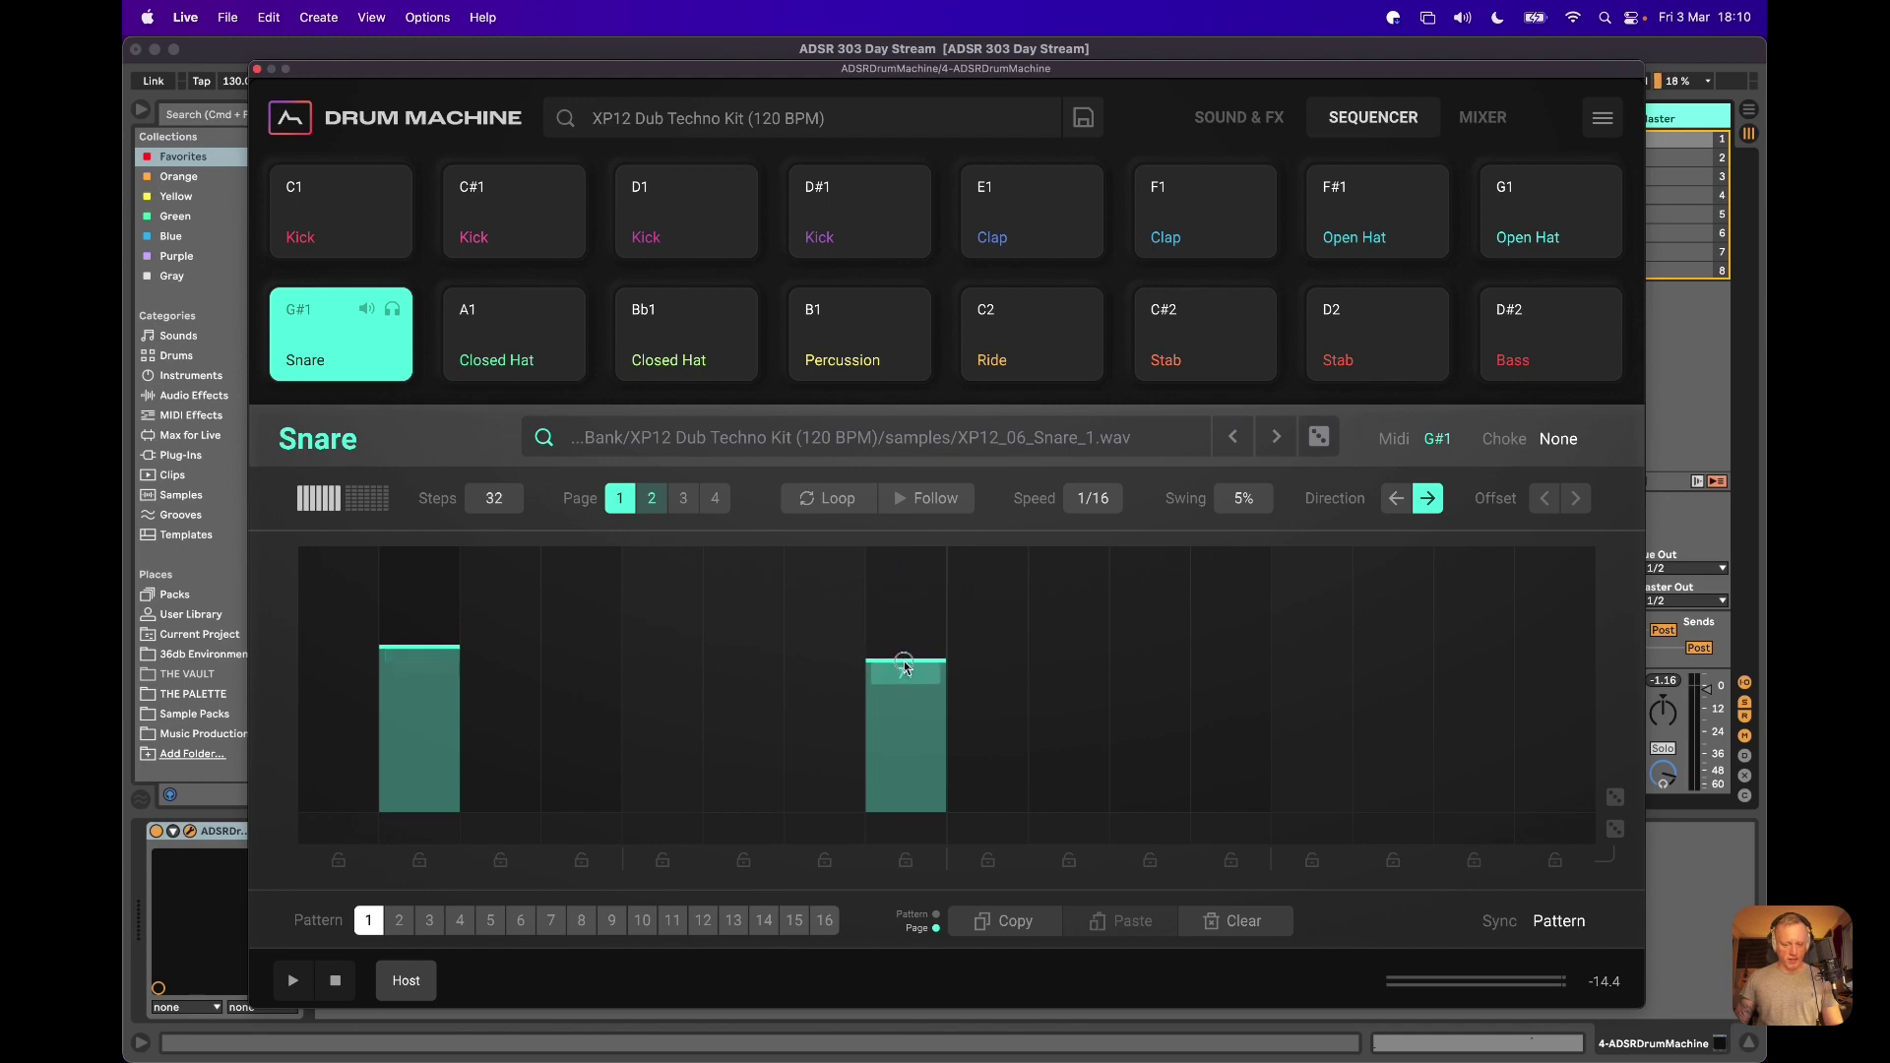
key("space")
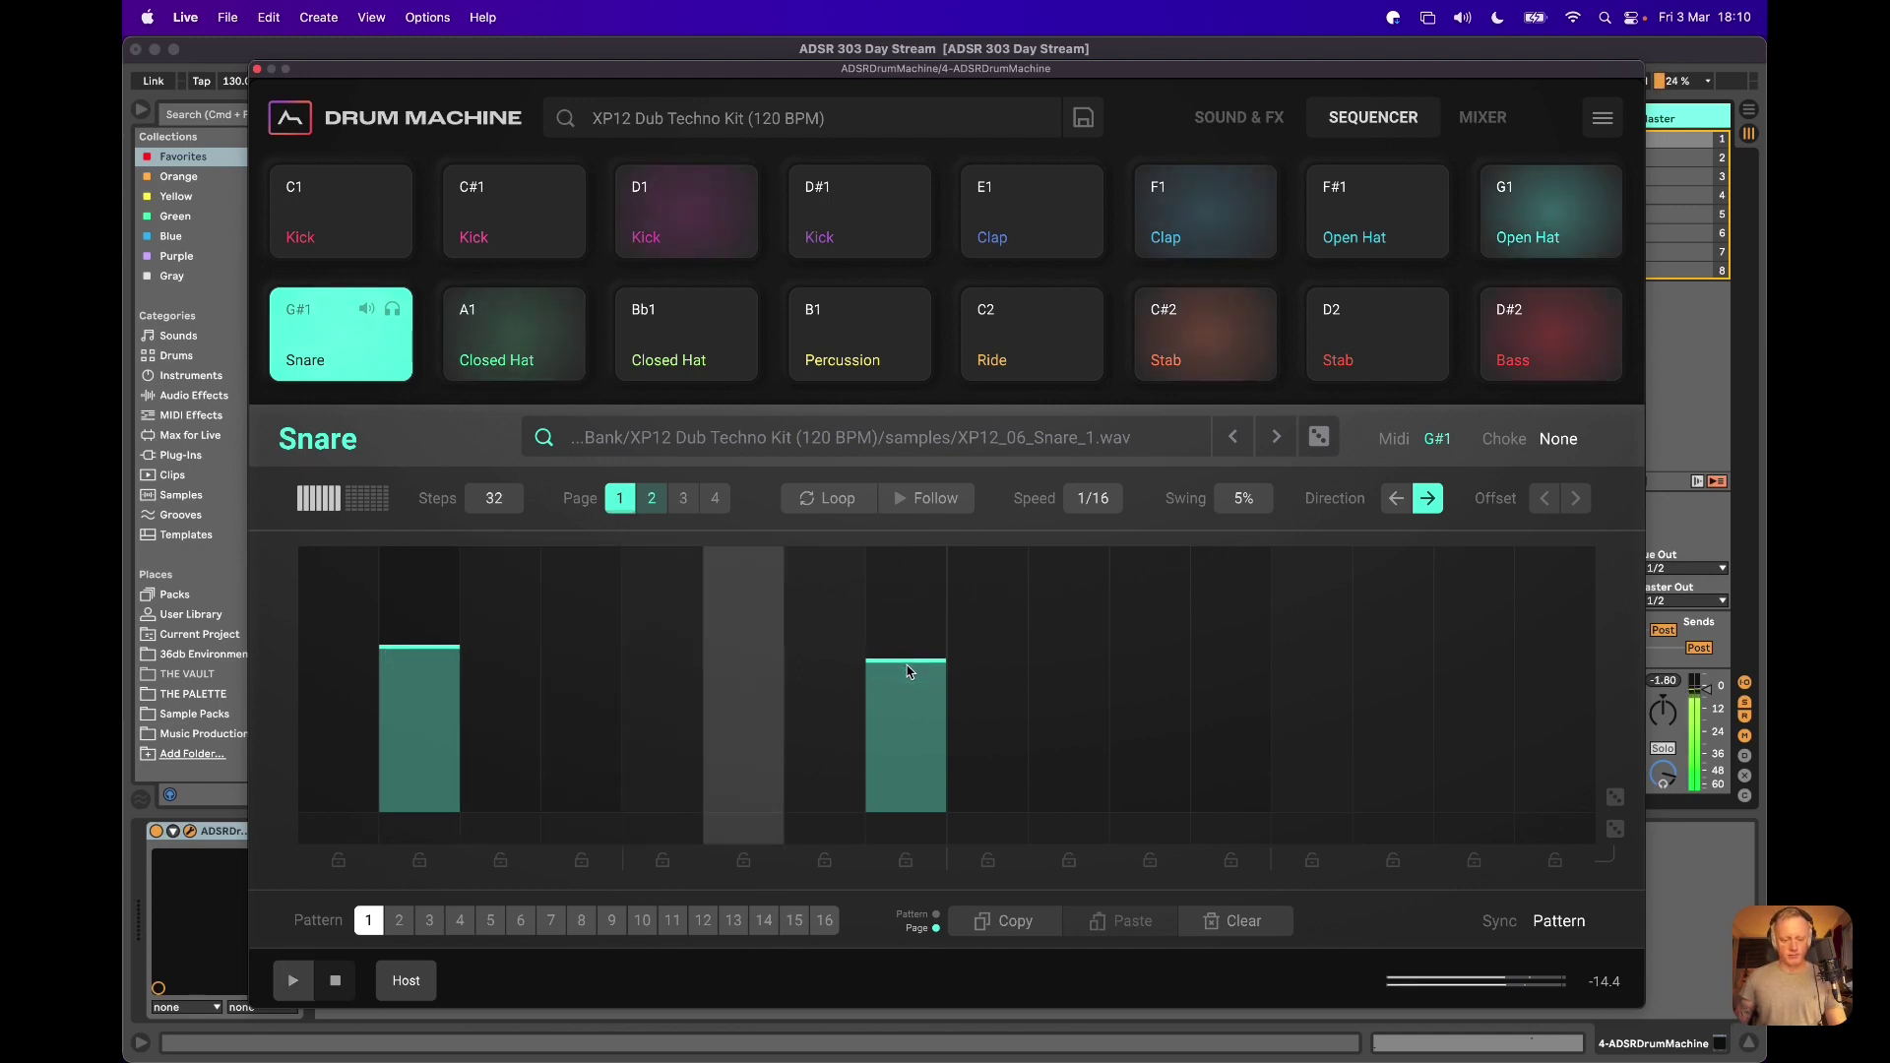
left_click_drag(908, 671, 903, 642)
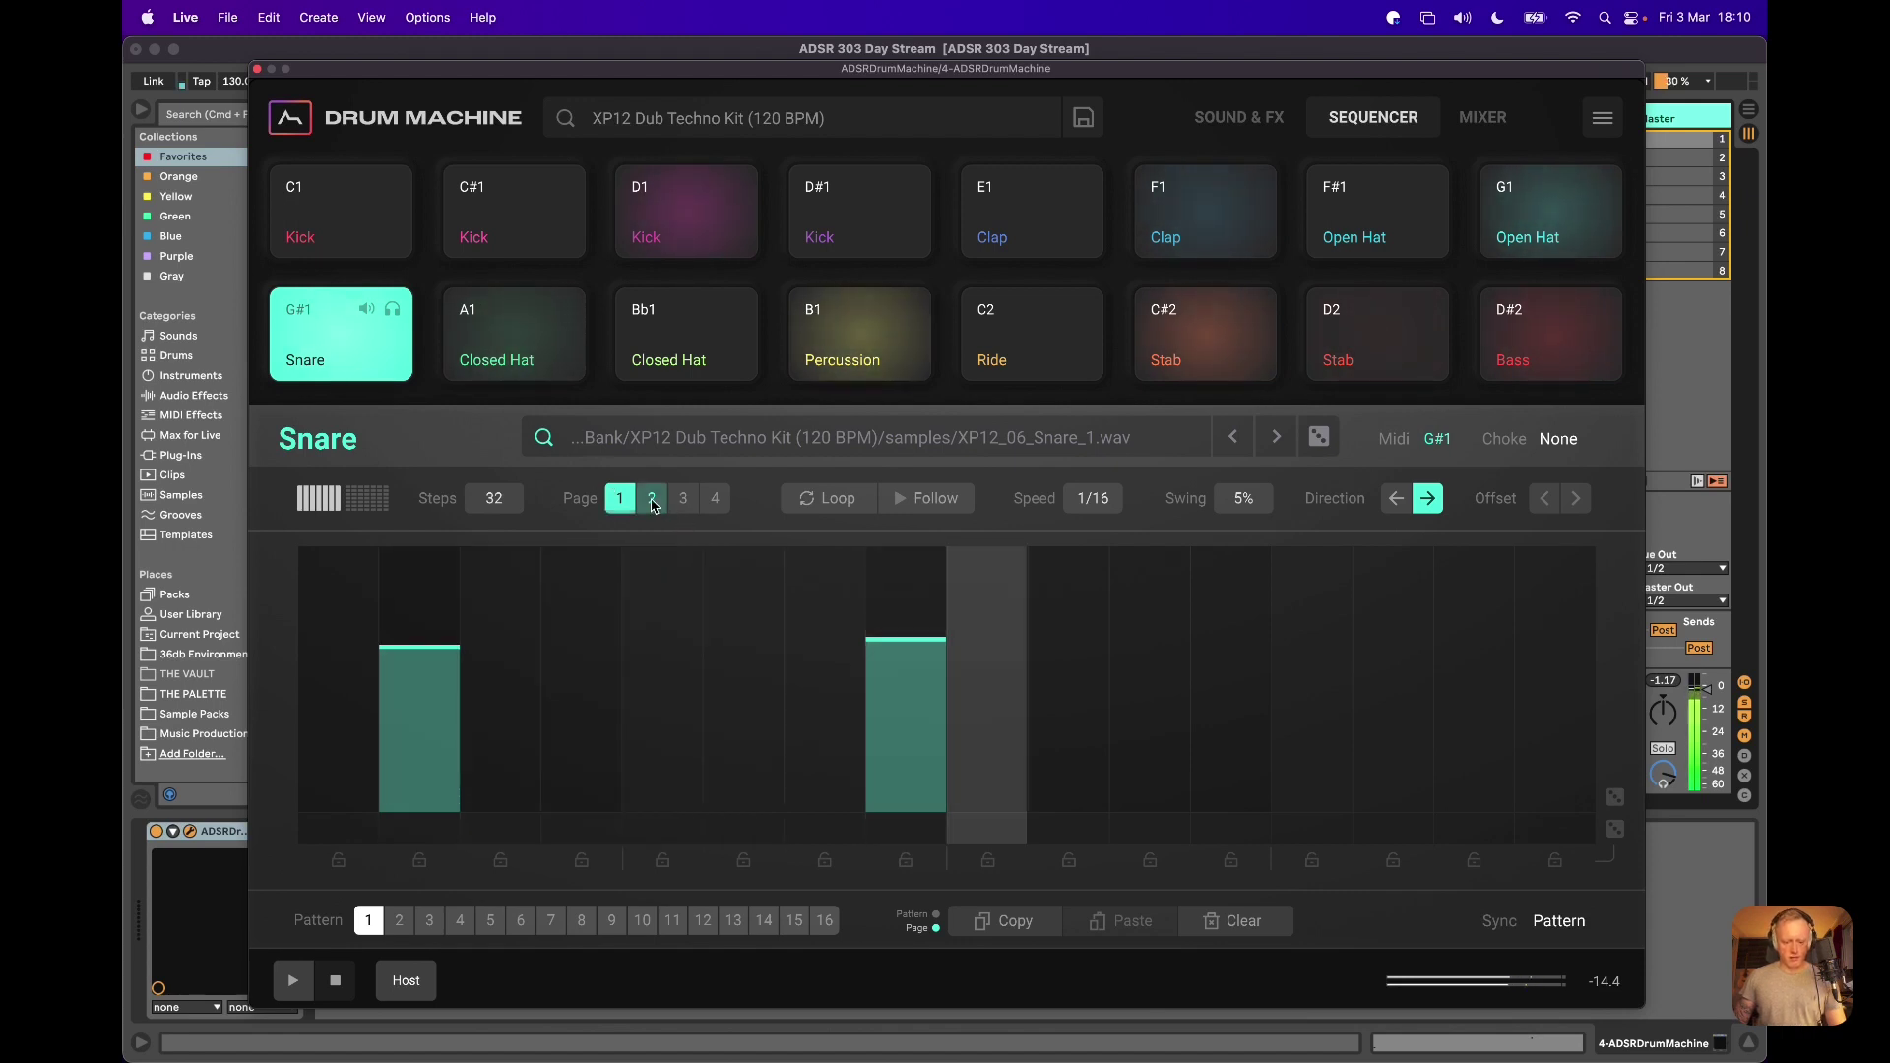
left_click_drag(411, 638, 411, 605)
left_click_drag(870, 640, 877, 620)
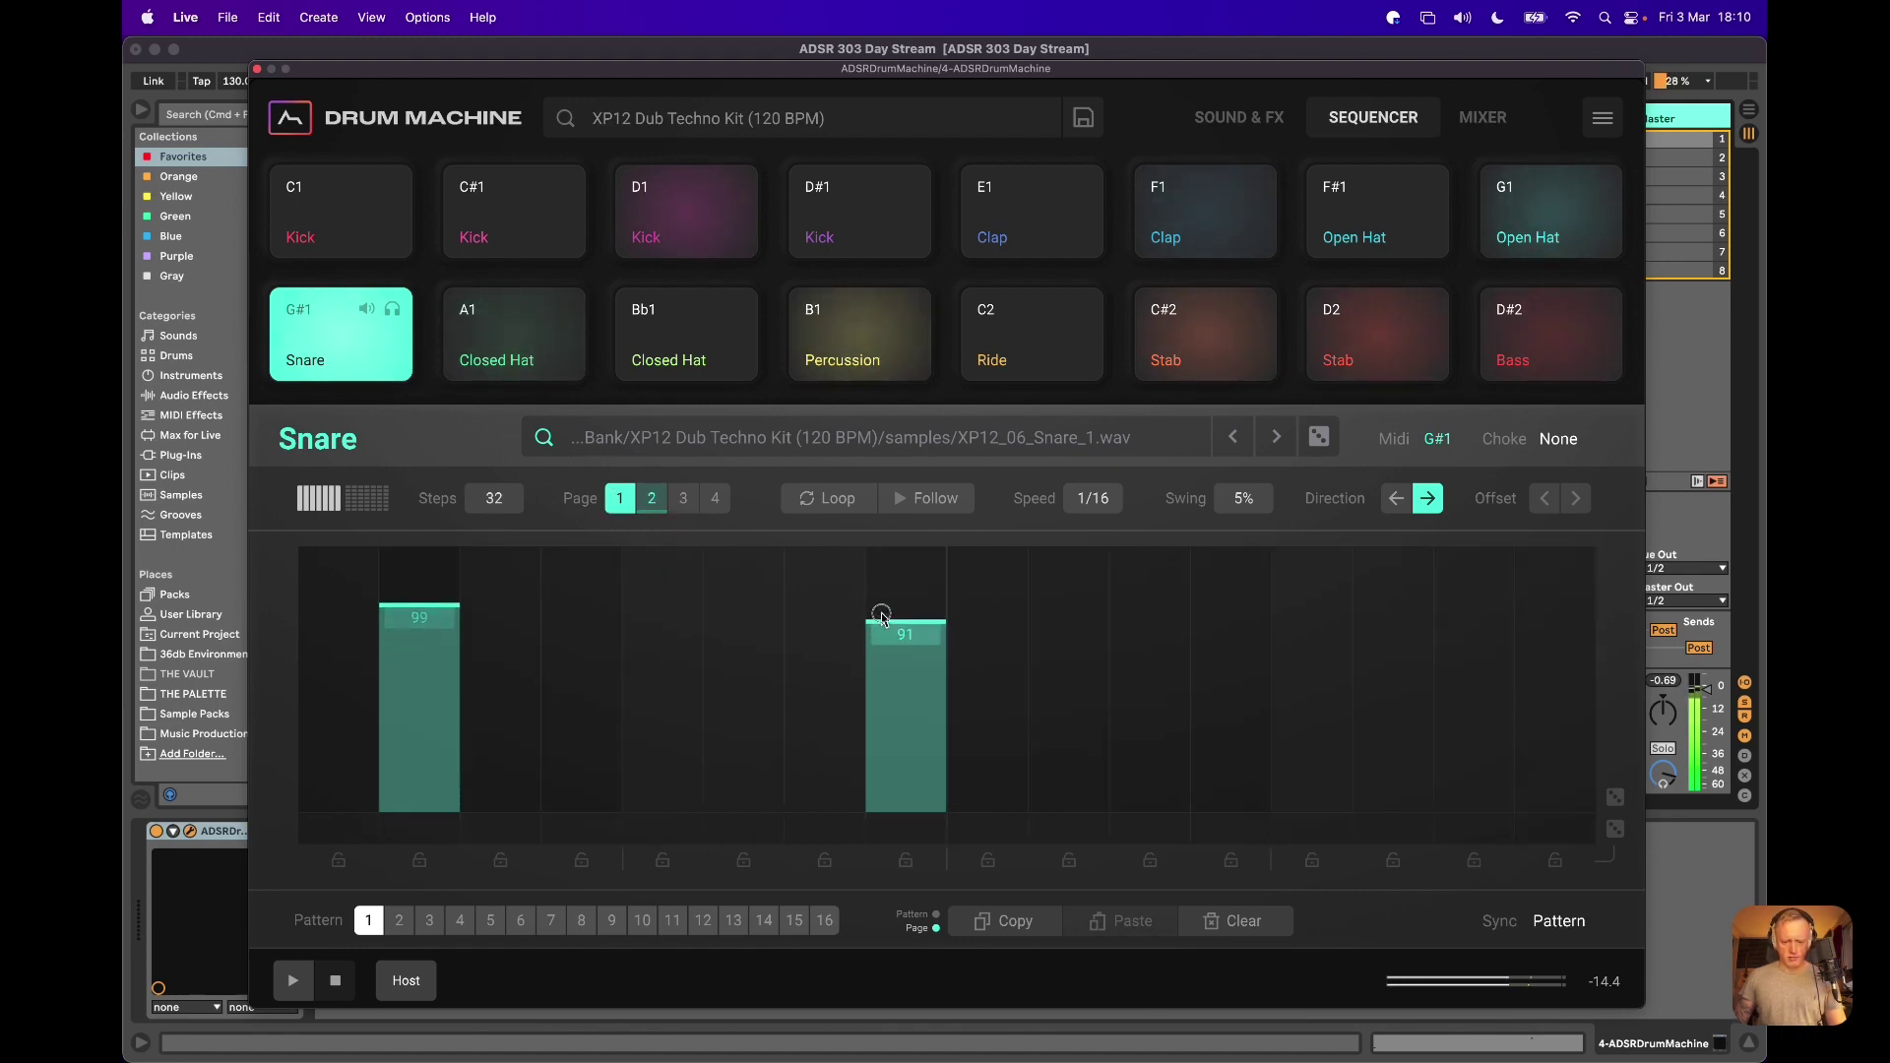
Lower the snare velocities on page 2 to about 100 for step 24 and slightly higher for step 26, and return to page 1
left_click(651, 498)
left_click_drag(933, 632, 983, 785)
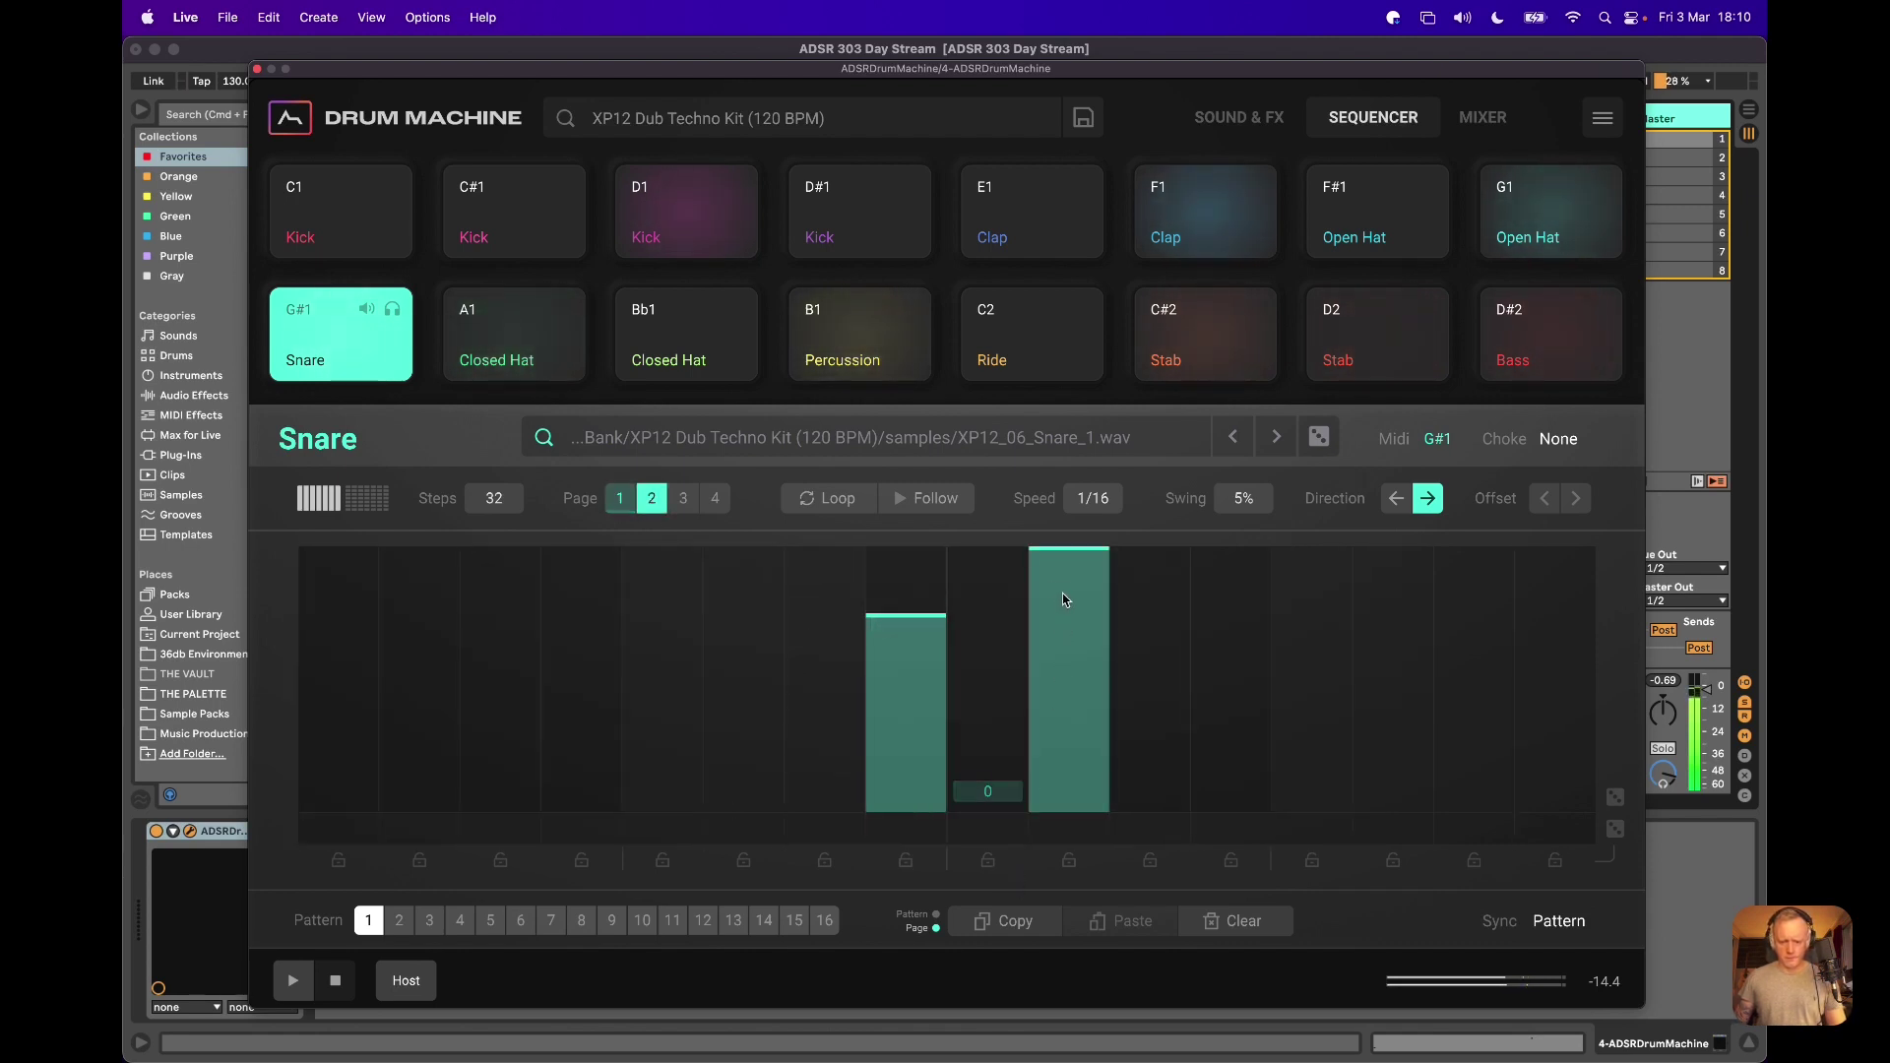
left_click_drag(1063, 595, 1063, 606)
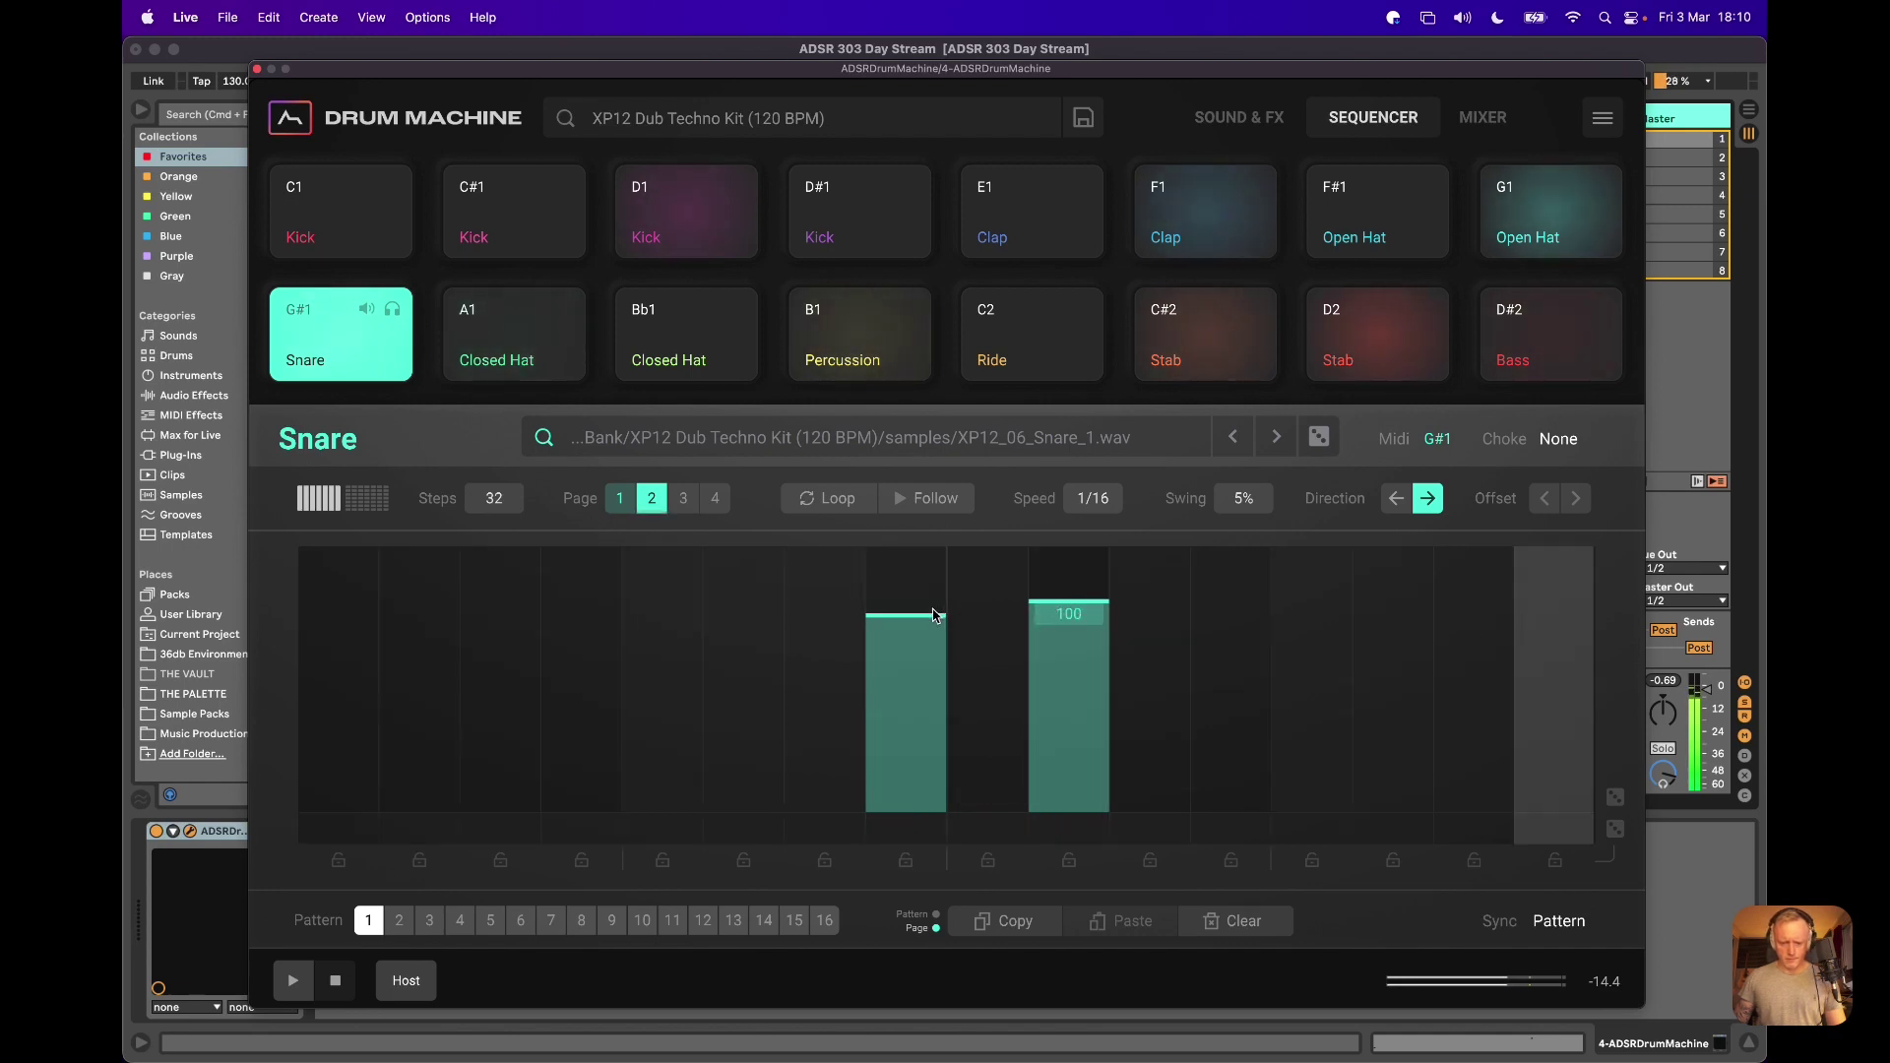
left_click_drag(936, 616, 936, 607)
left_click_drag(1106, 597, 1089, 587)
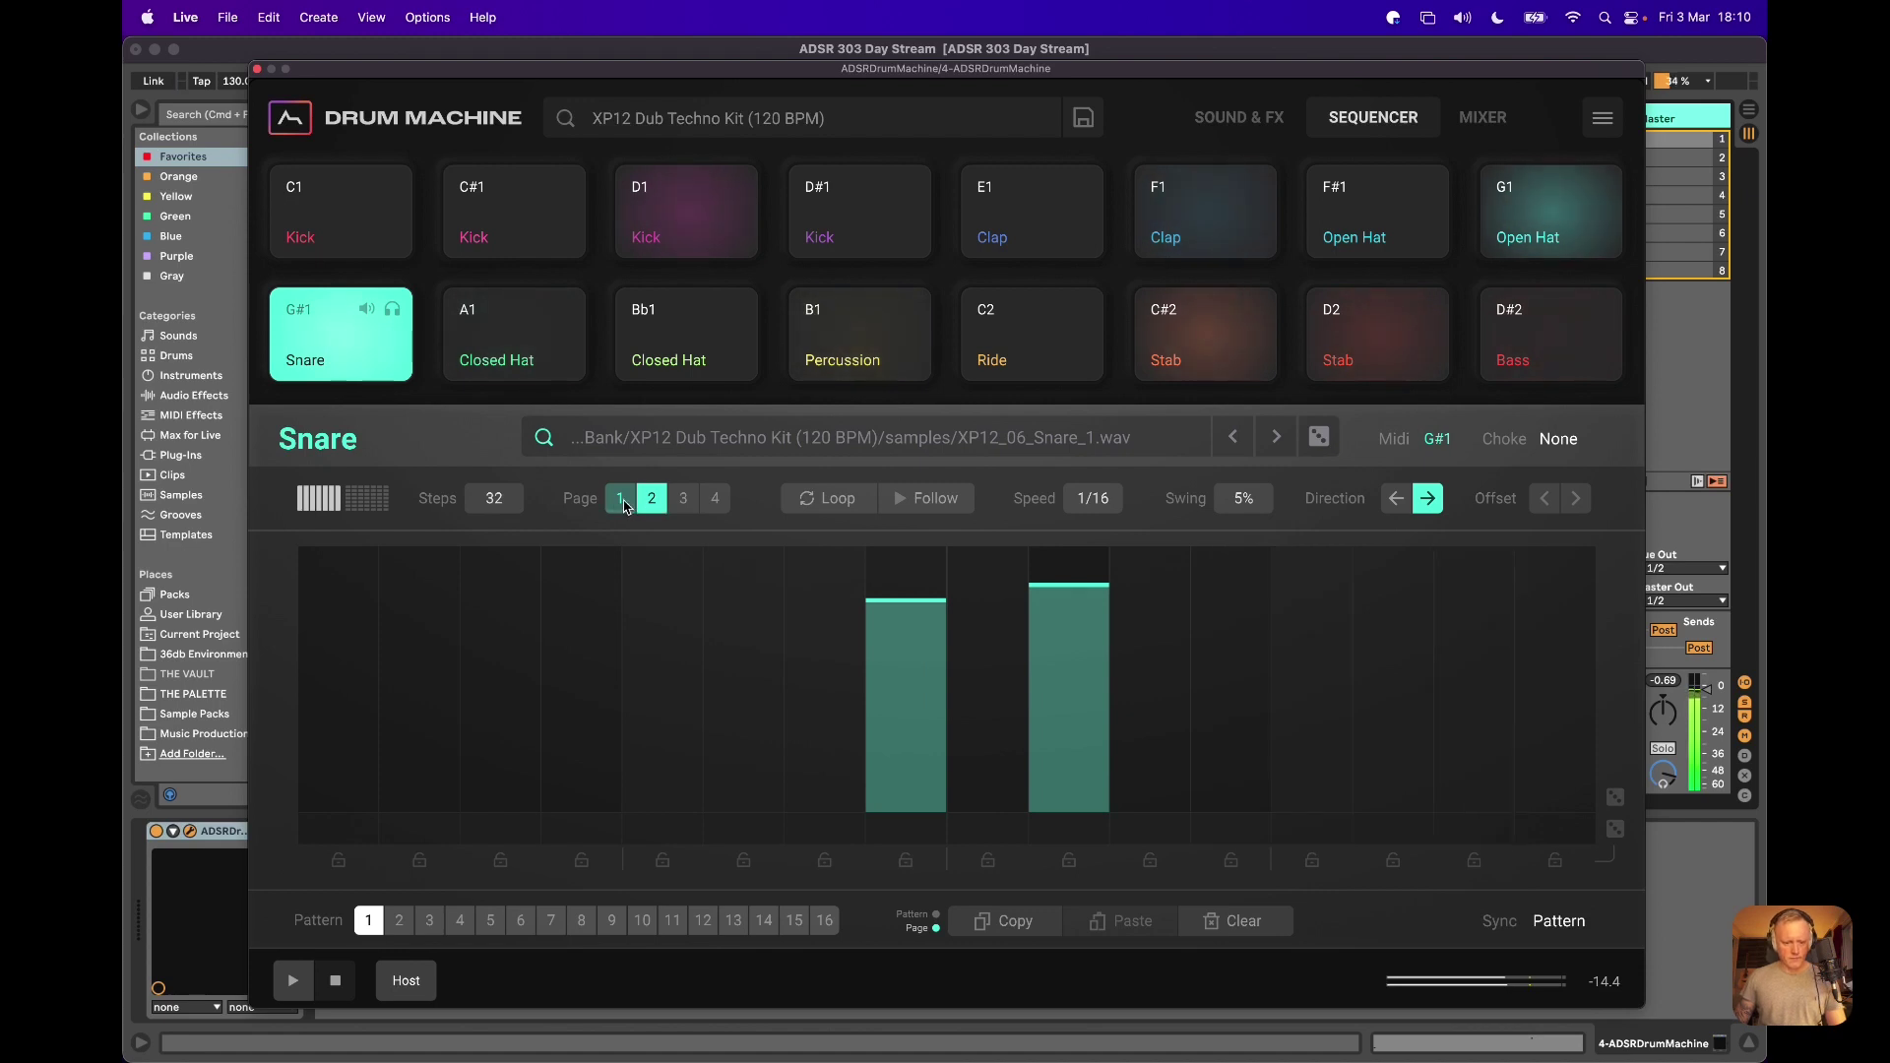
left_click(621, 500)
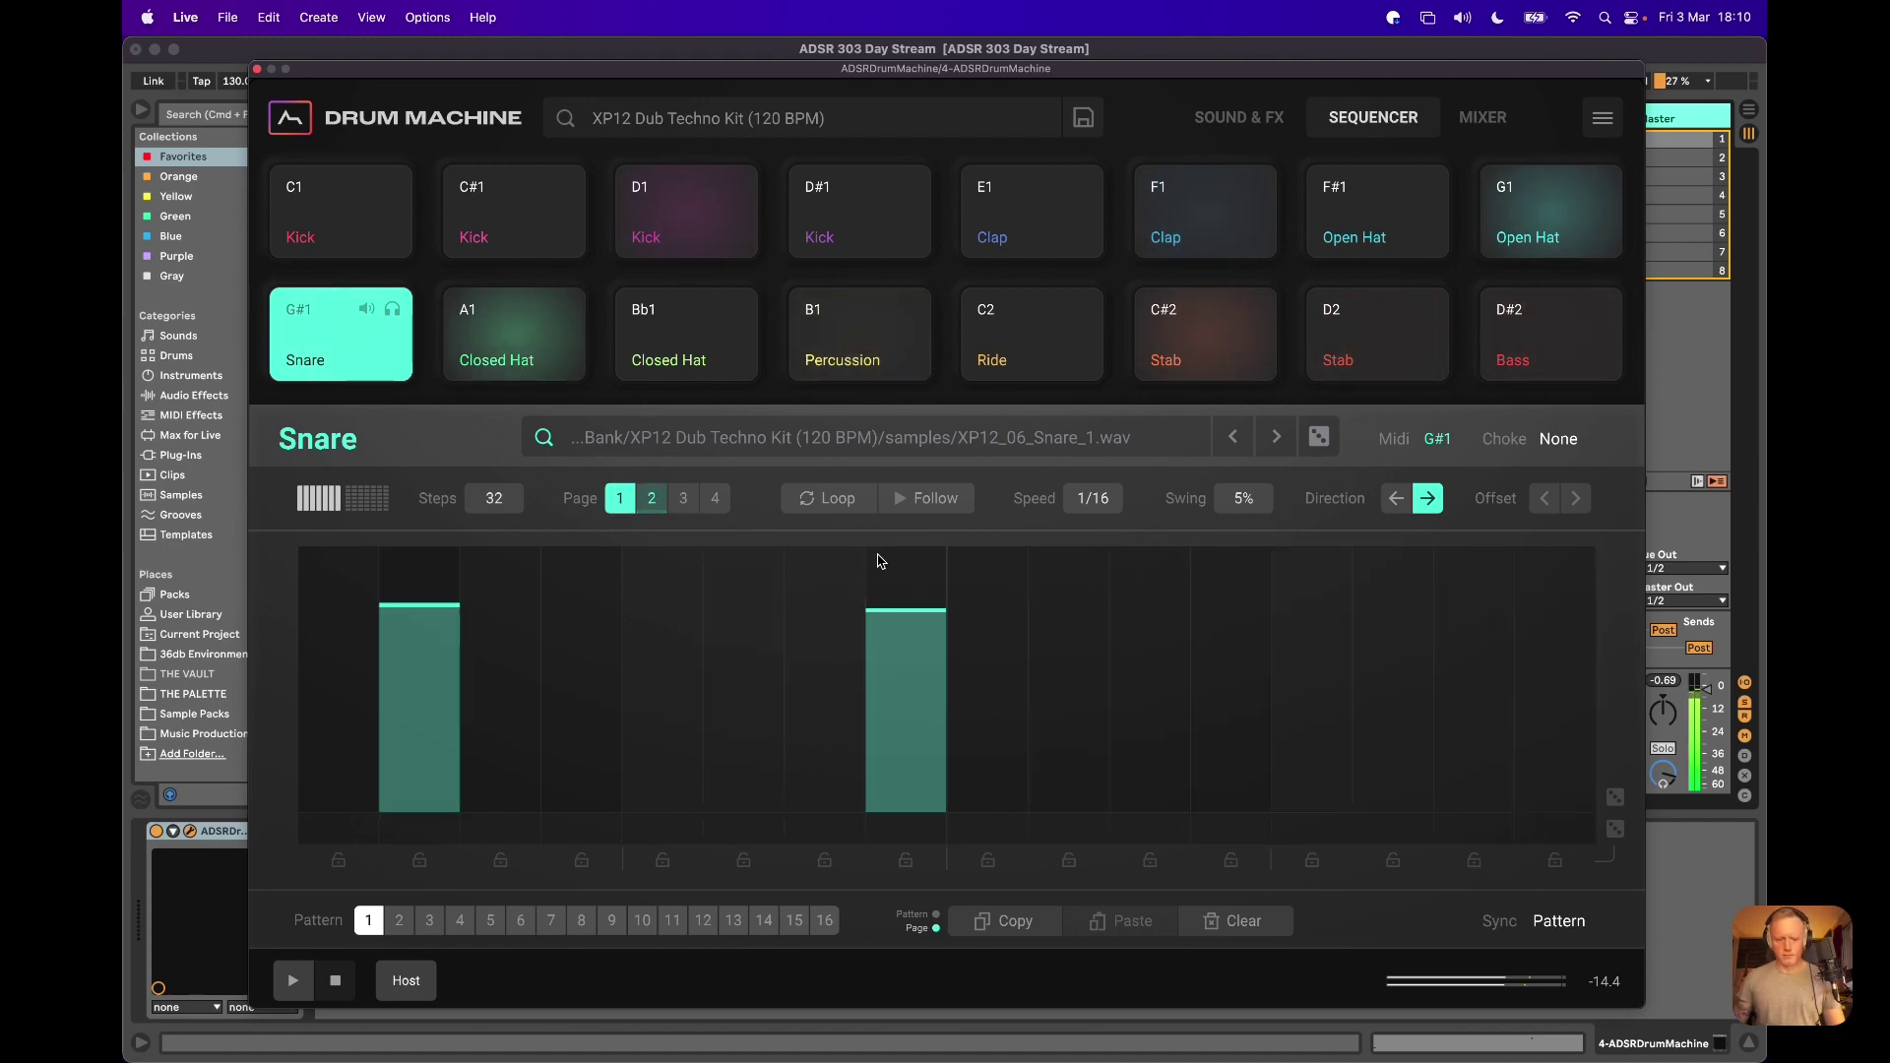
Audition the snare lane in reverse direction in the multi-lane grid view, and set its direction back to forward
left_click(1396, 498)
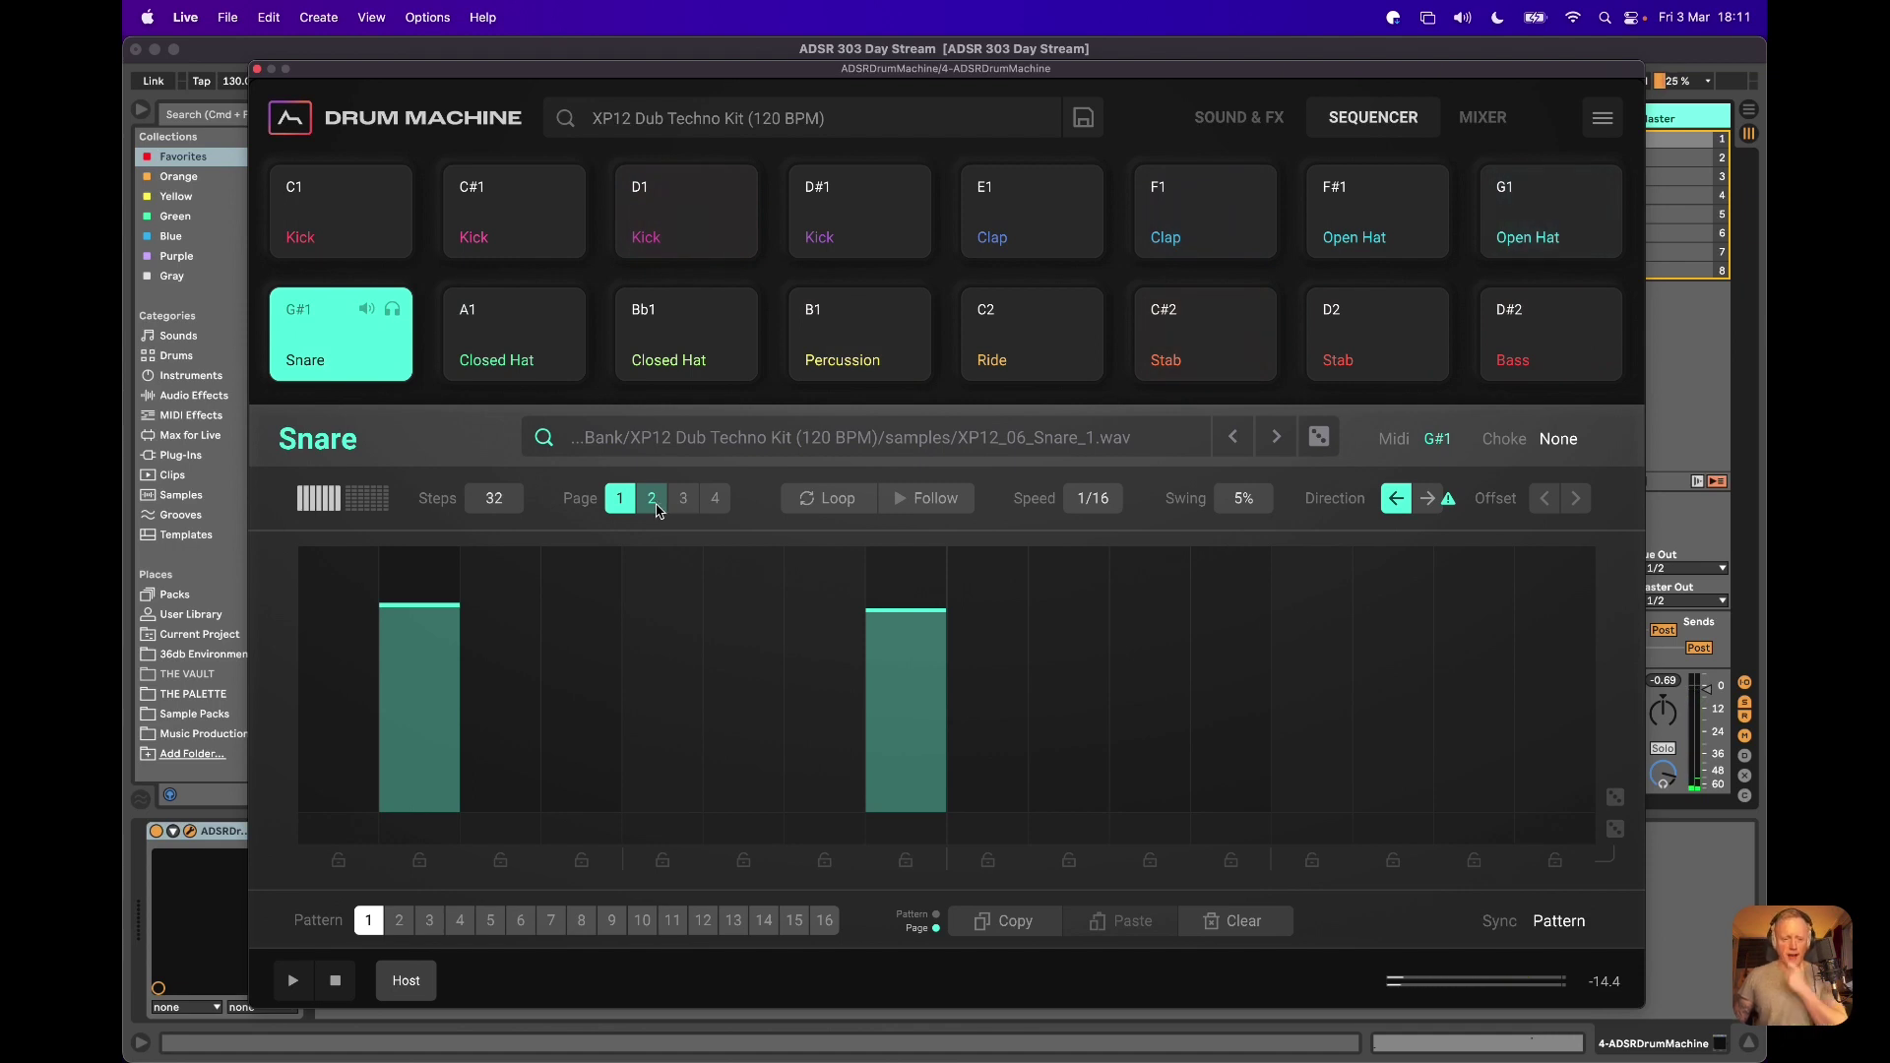
left_click(384, 505)
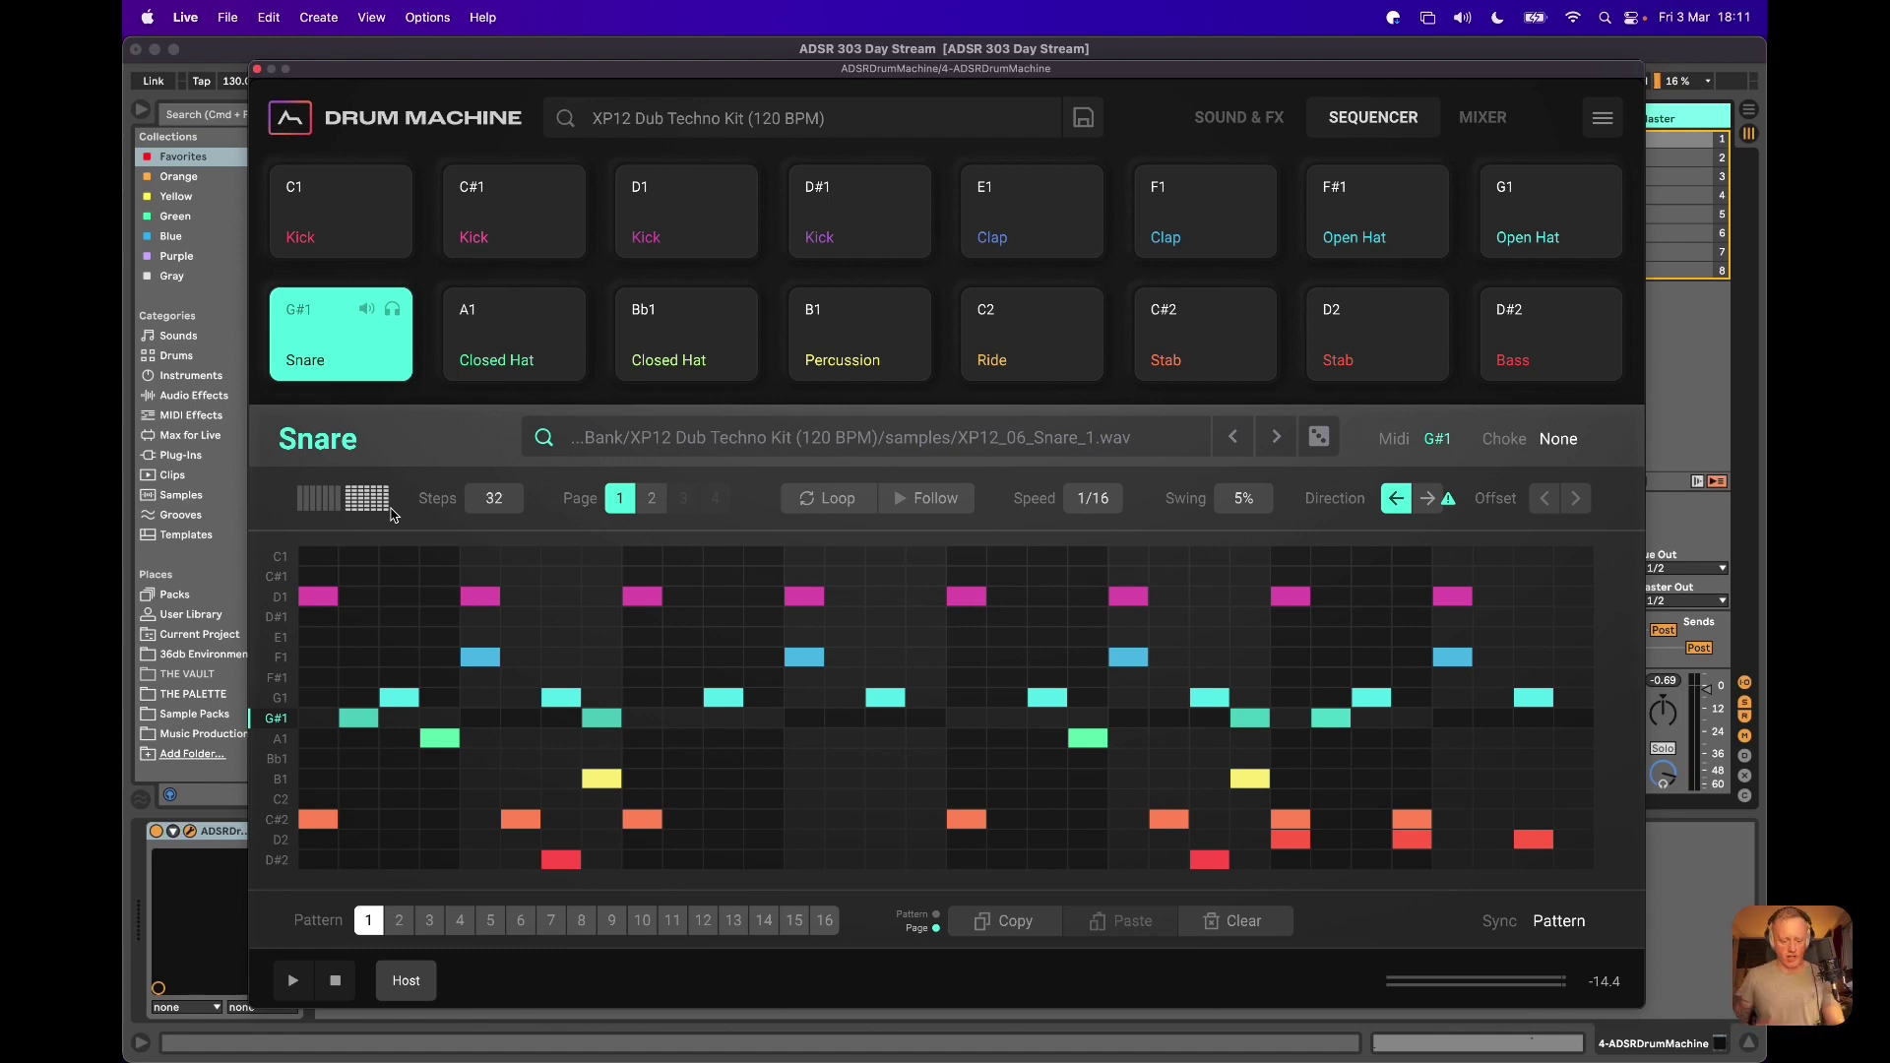
key("space")
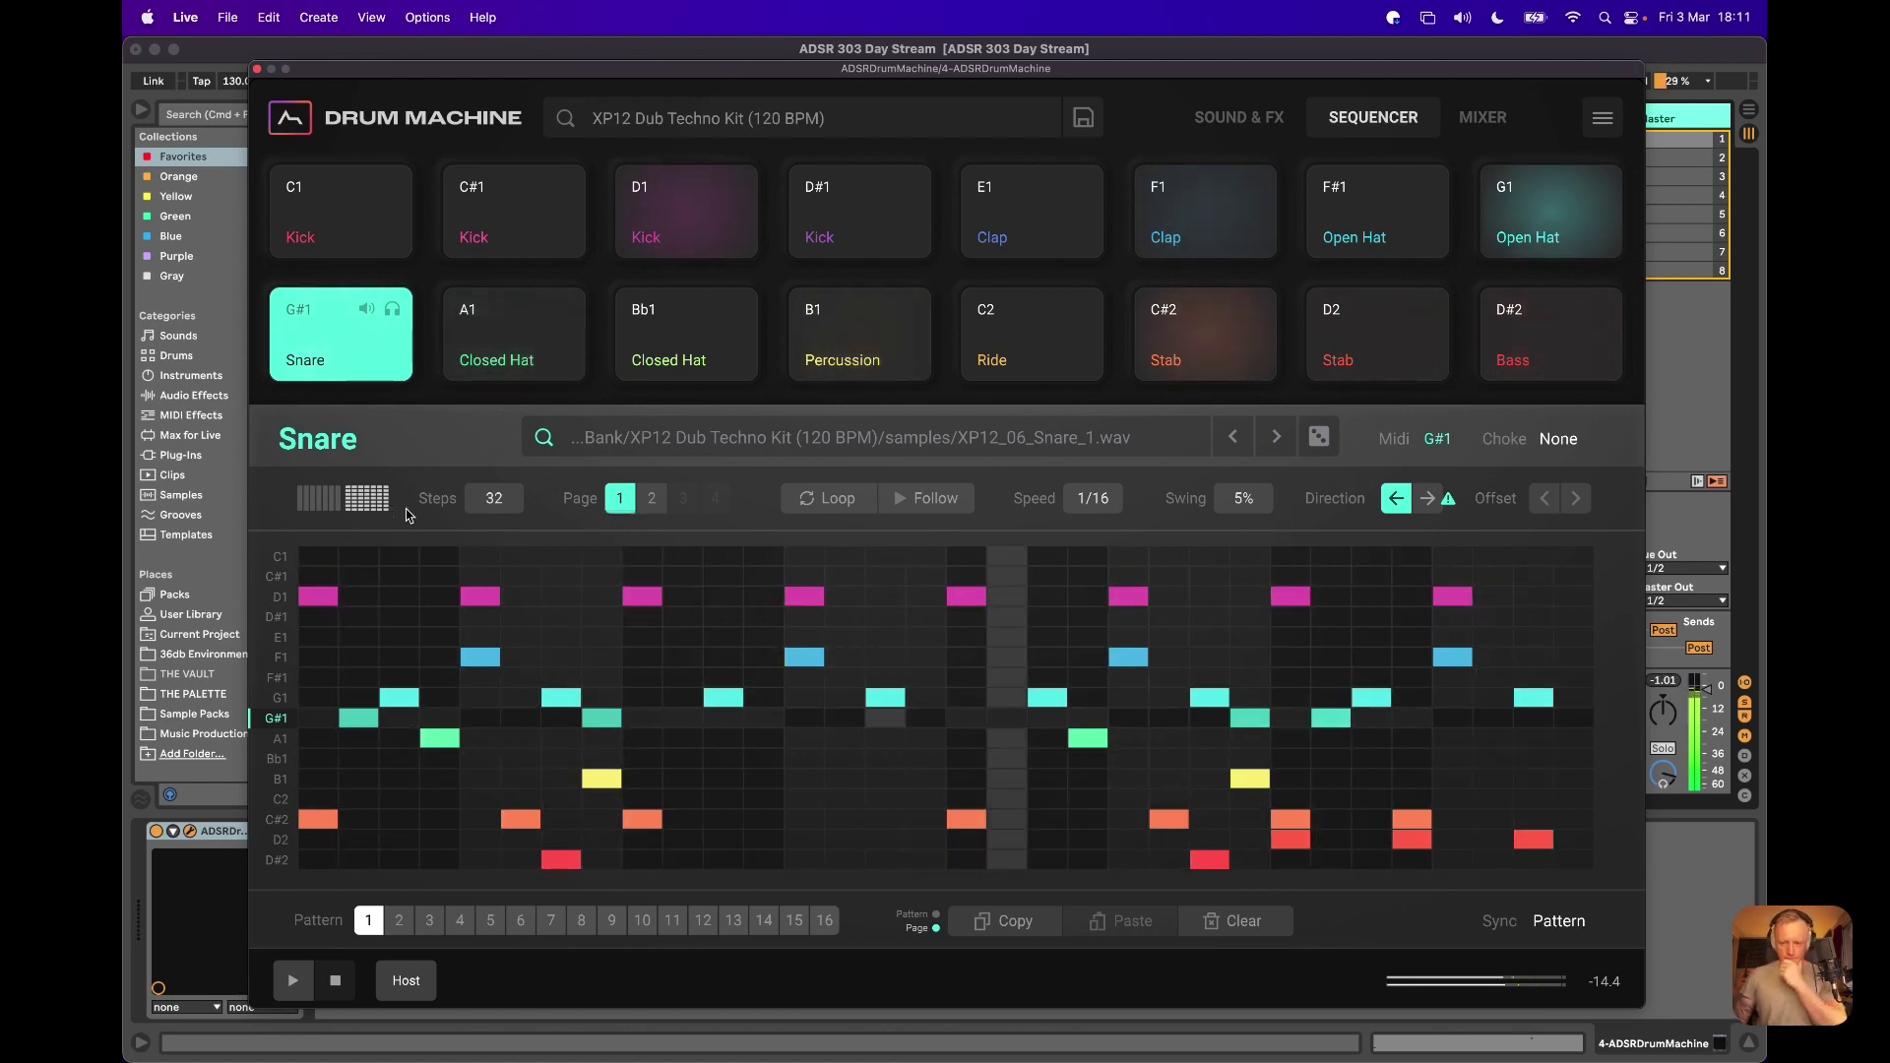
left_click(1428, 499)
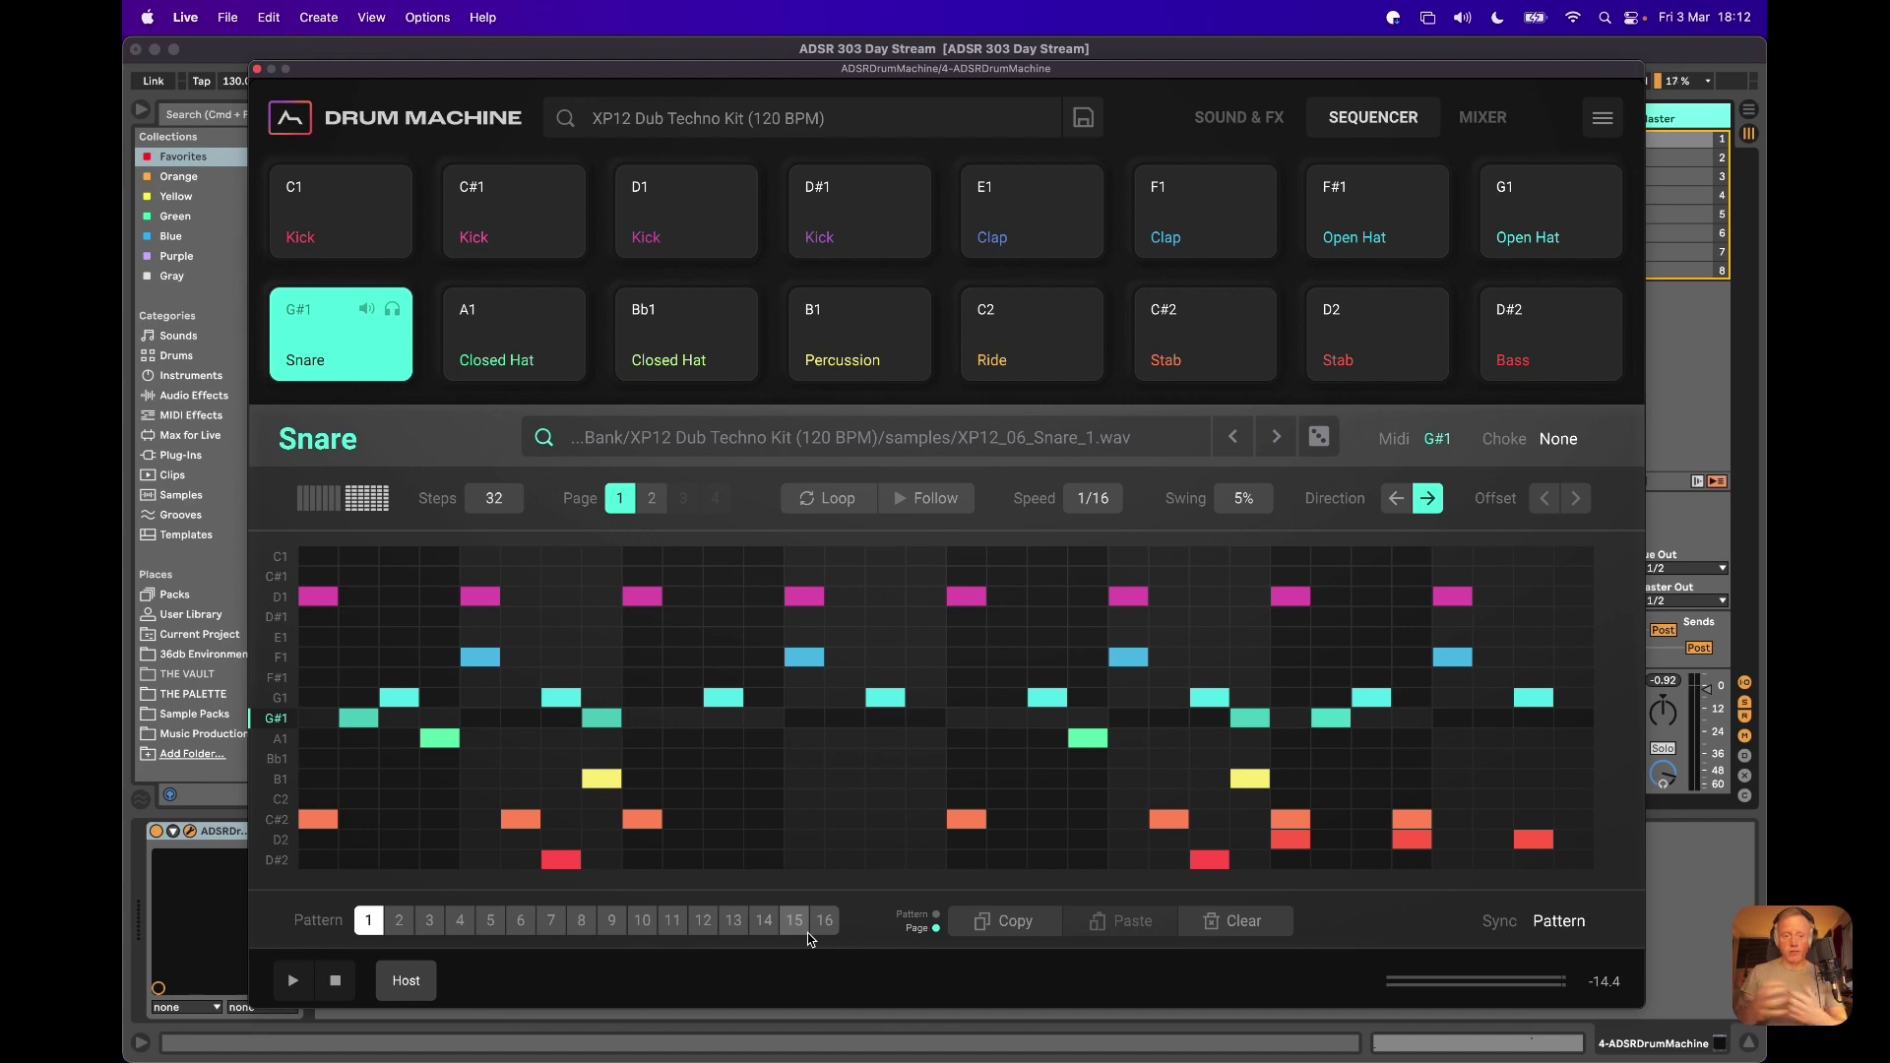
Export pattern 1 as a MIDI clip into the second slot of the ADSRDrumMachine track and enlarge the clip editor
left_click_drag(591, 71, 1252, 100)
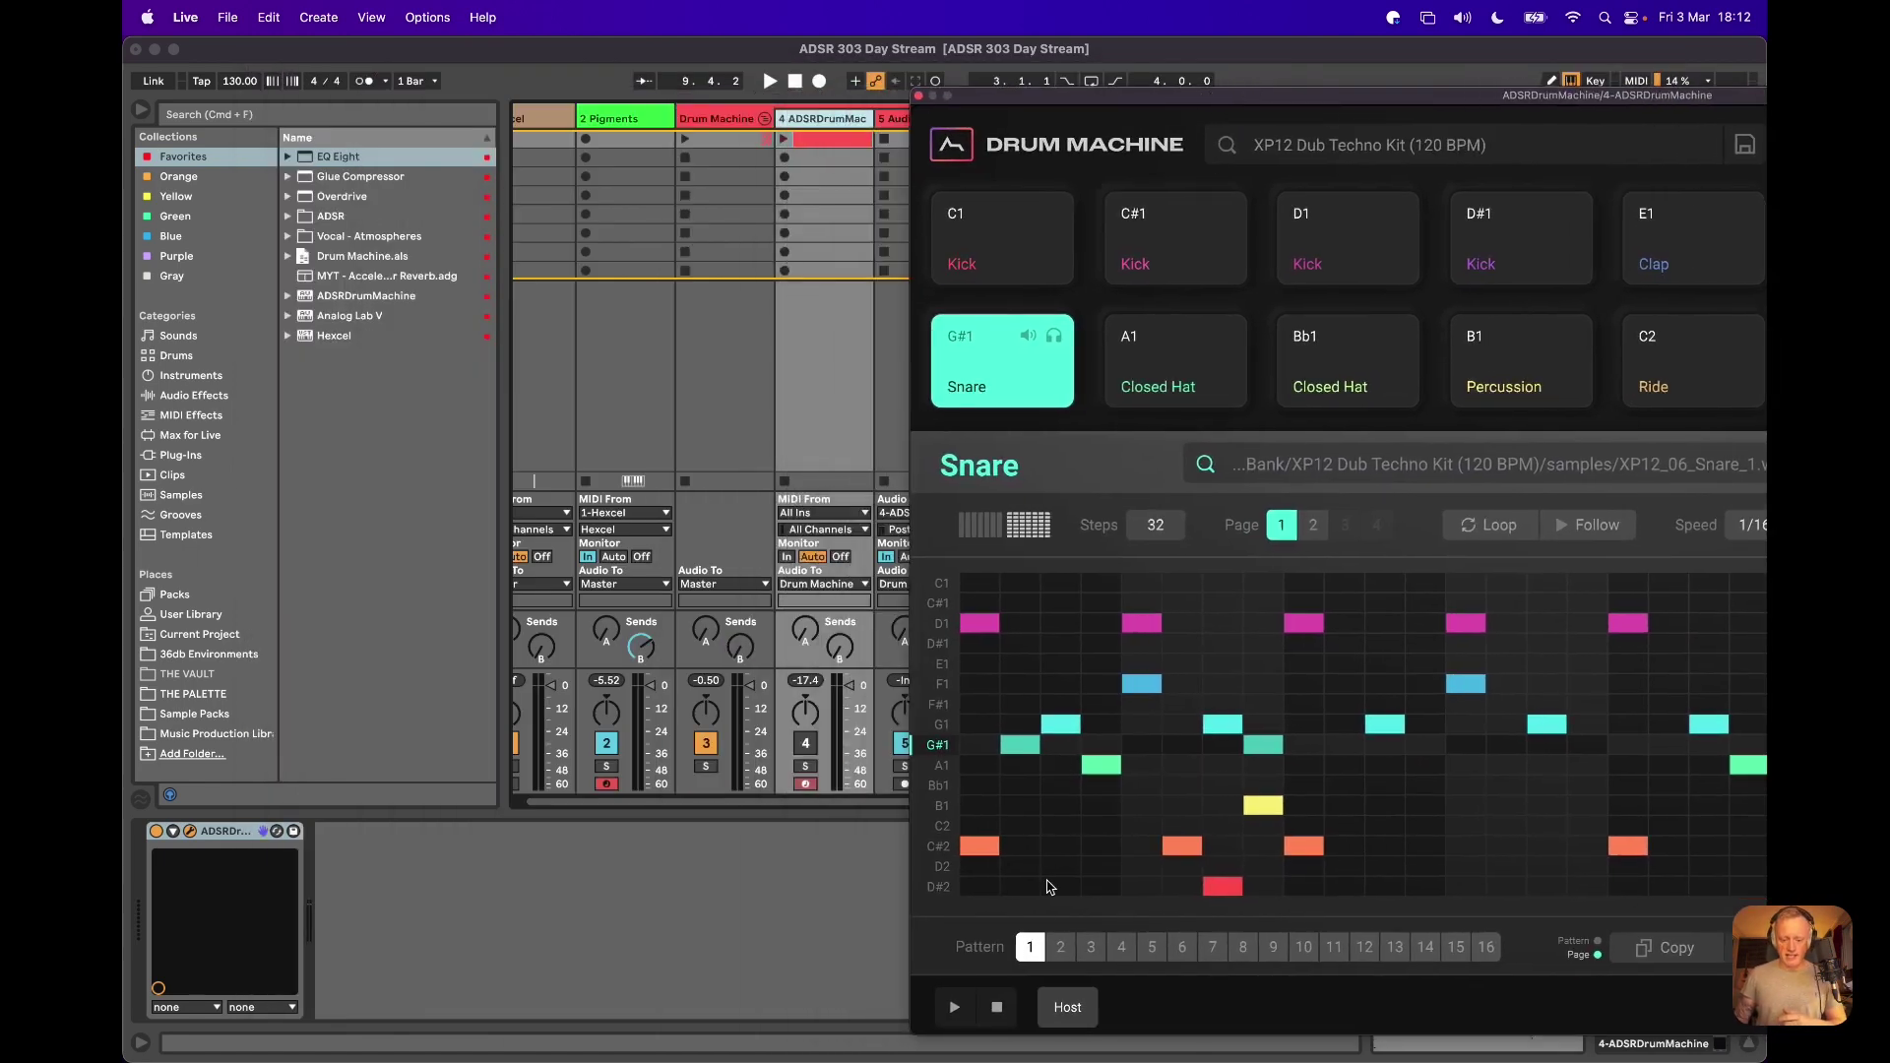
left_click_drag(1031, 957, 827, 165)
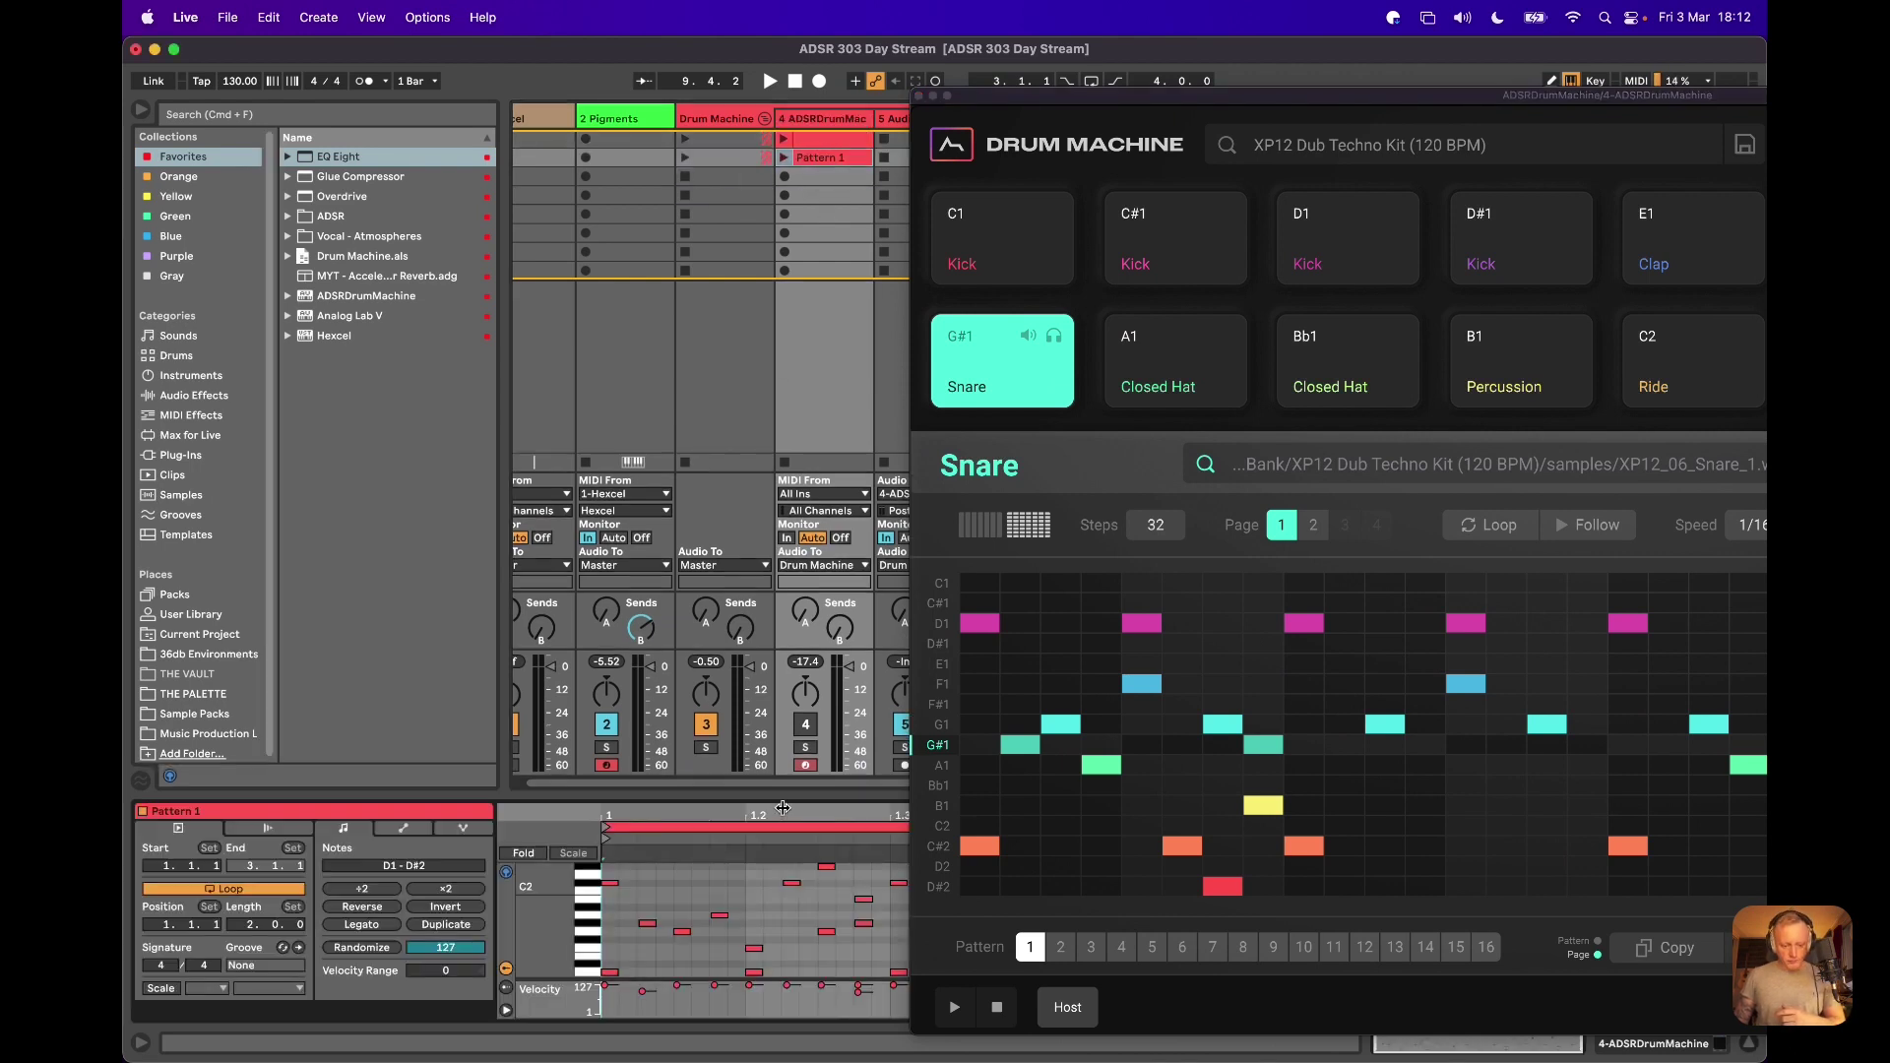
left_click_drag(785, 799, 784, 591)
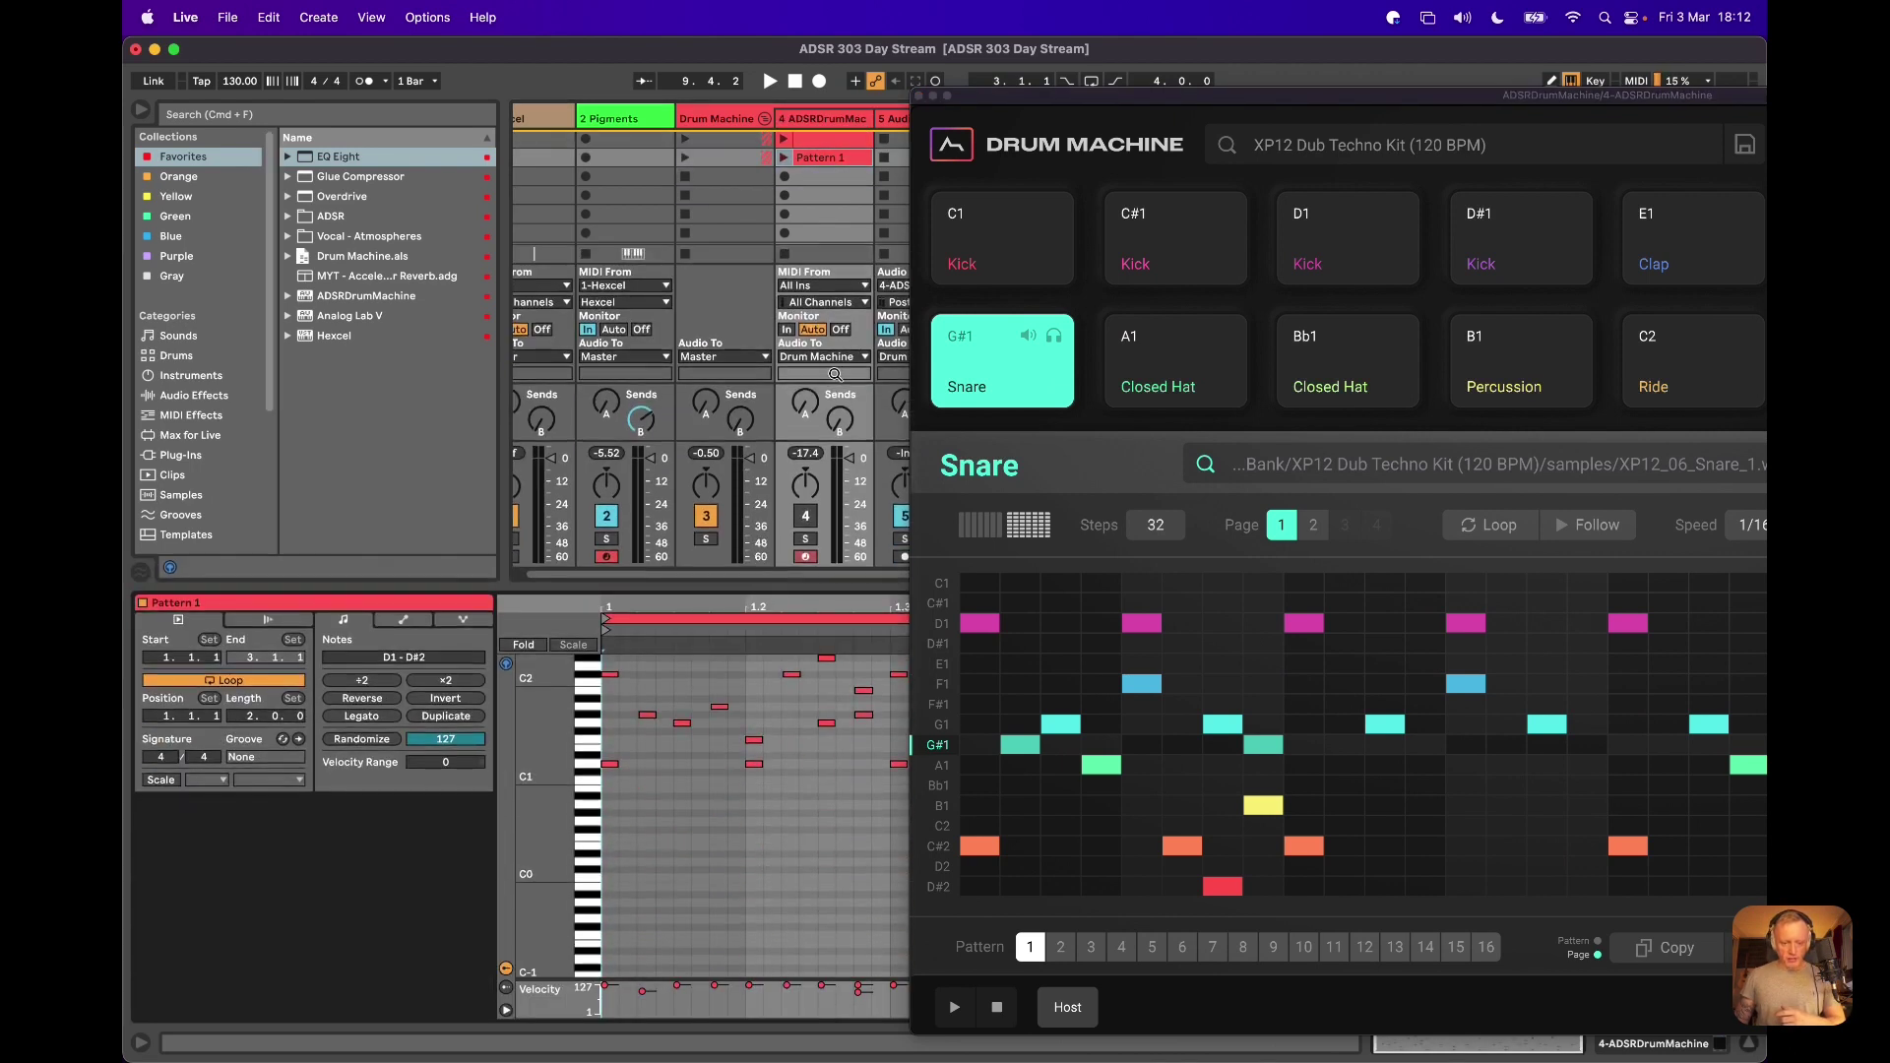
left_click(918, 97)
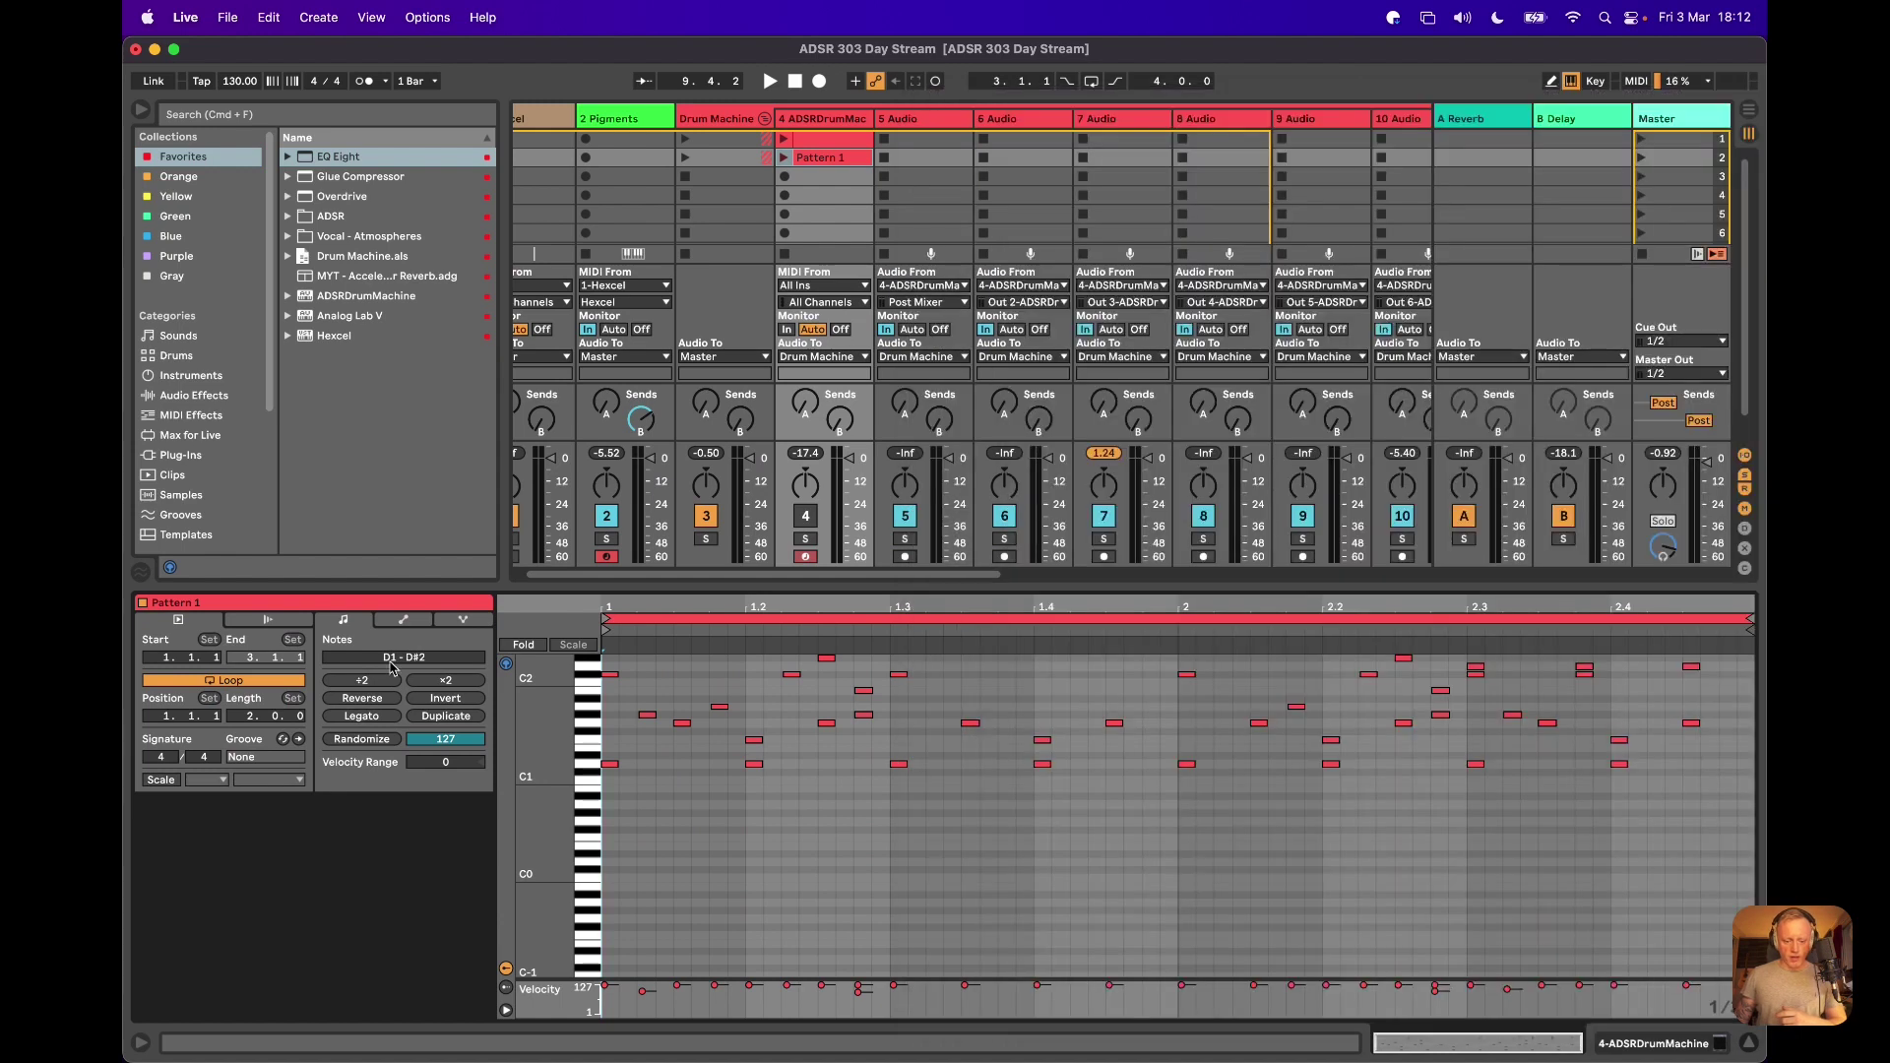
Fold the Pattern 1 clip to its used notes and duplicate its loop twice to a length of 8 bars
left_click(522, 646)
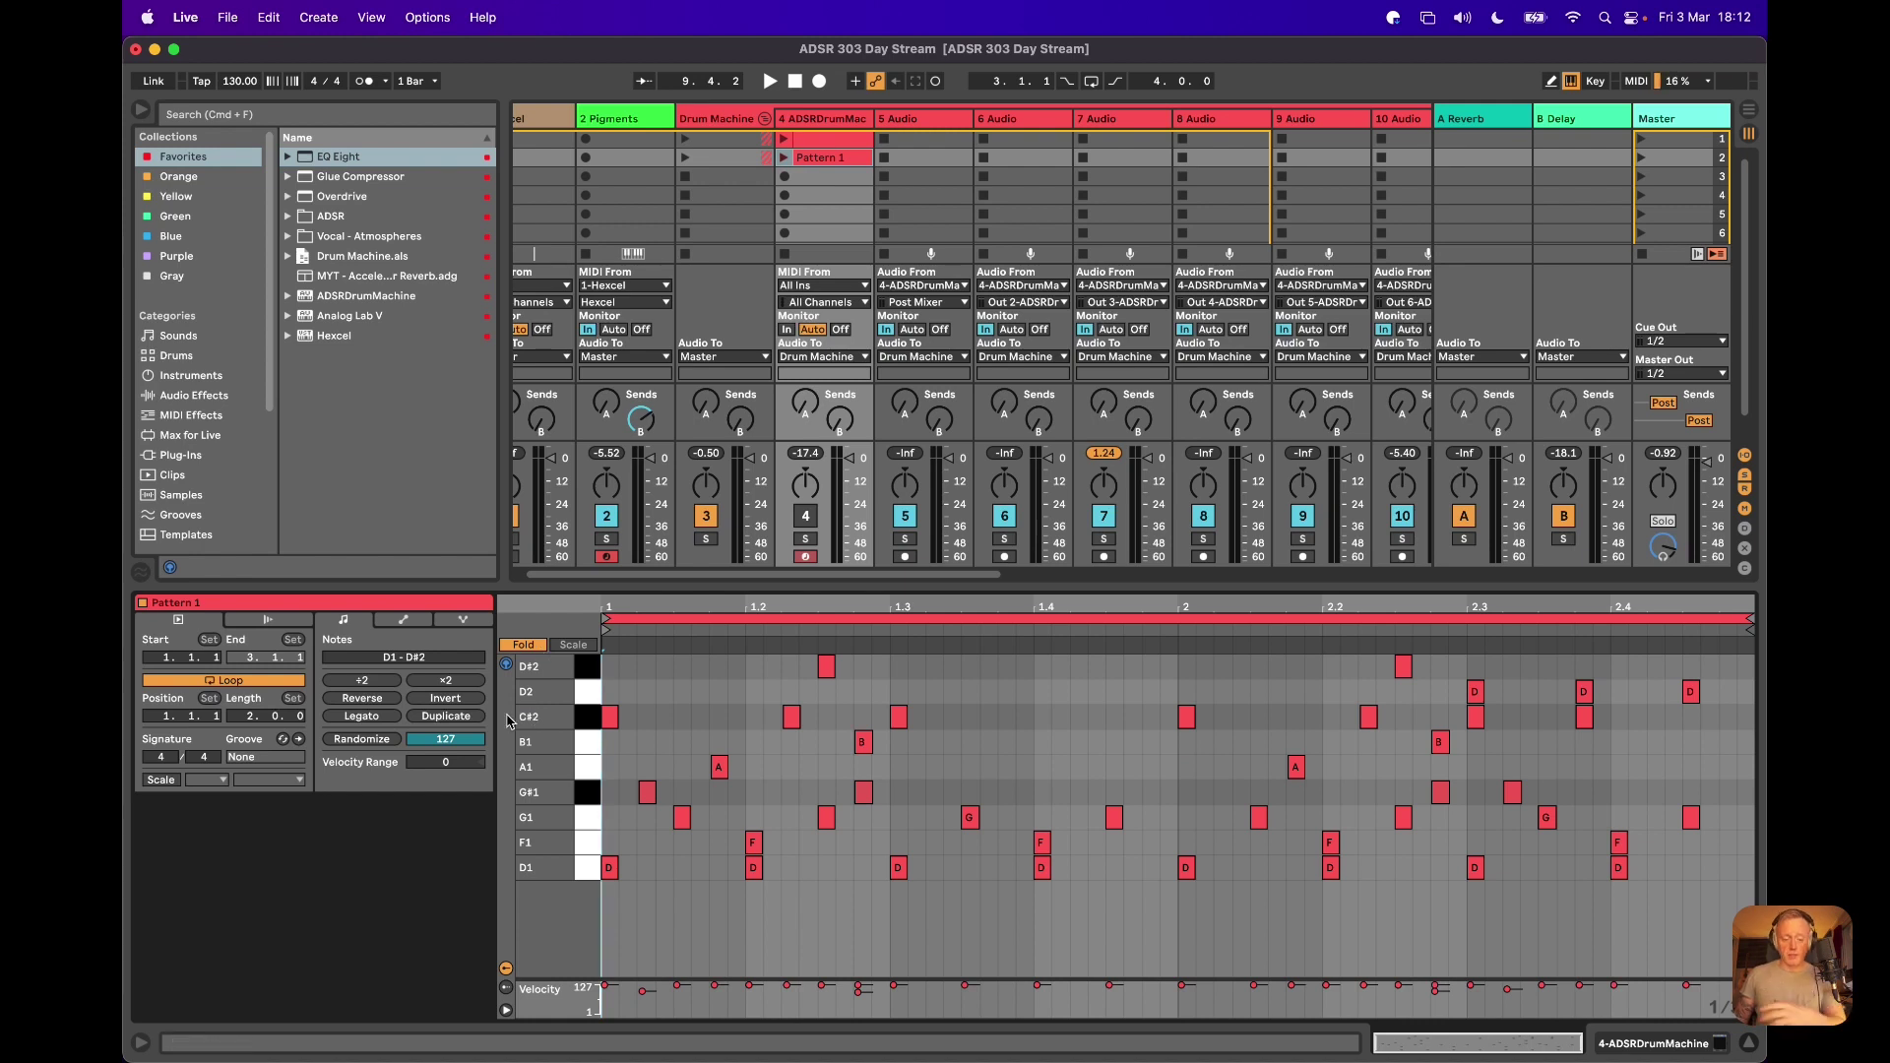
left_click(445, 717)
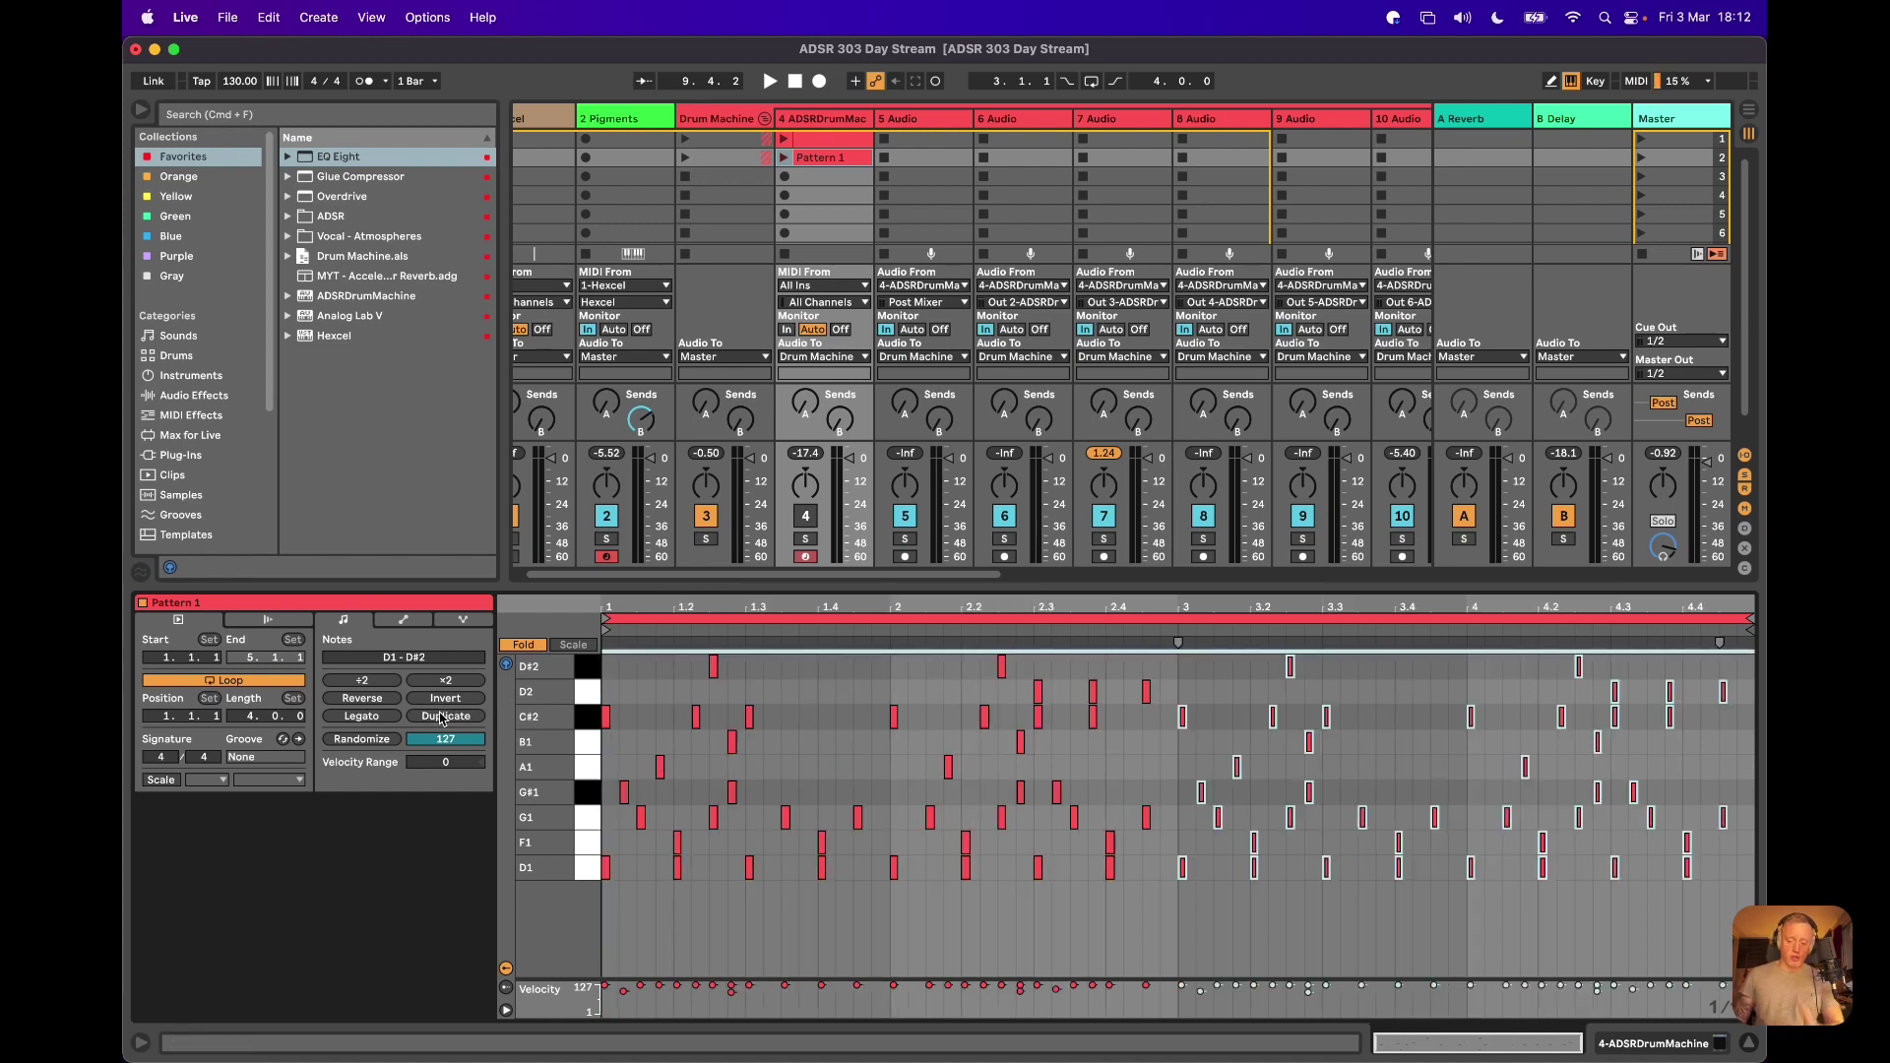
left_click(445, 717)
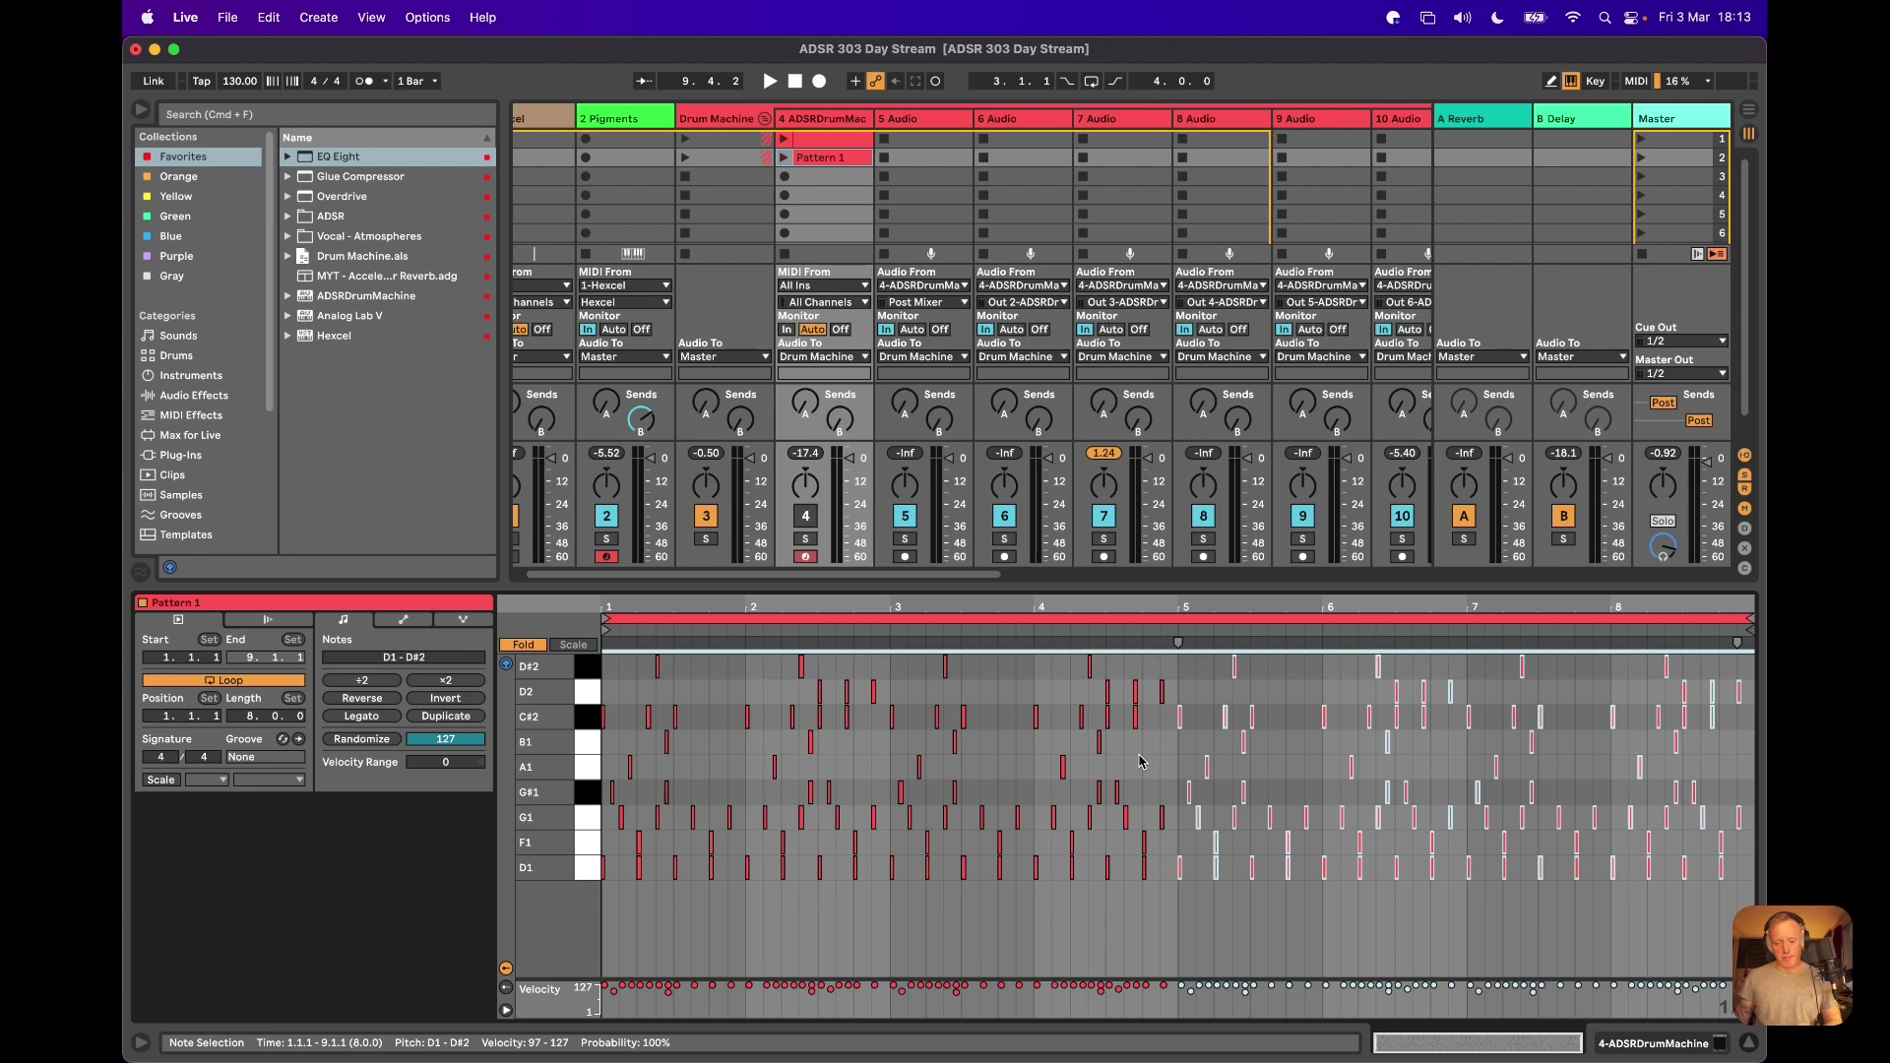
left_click(1140, 763)
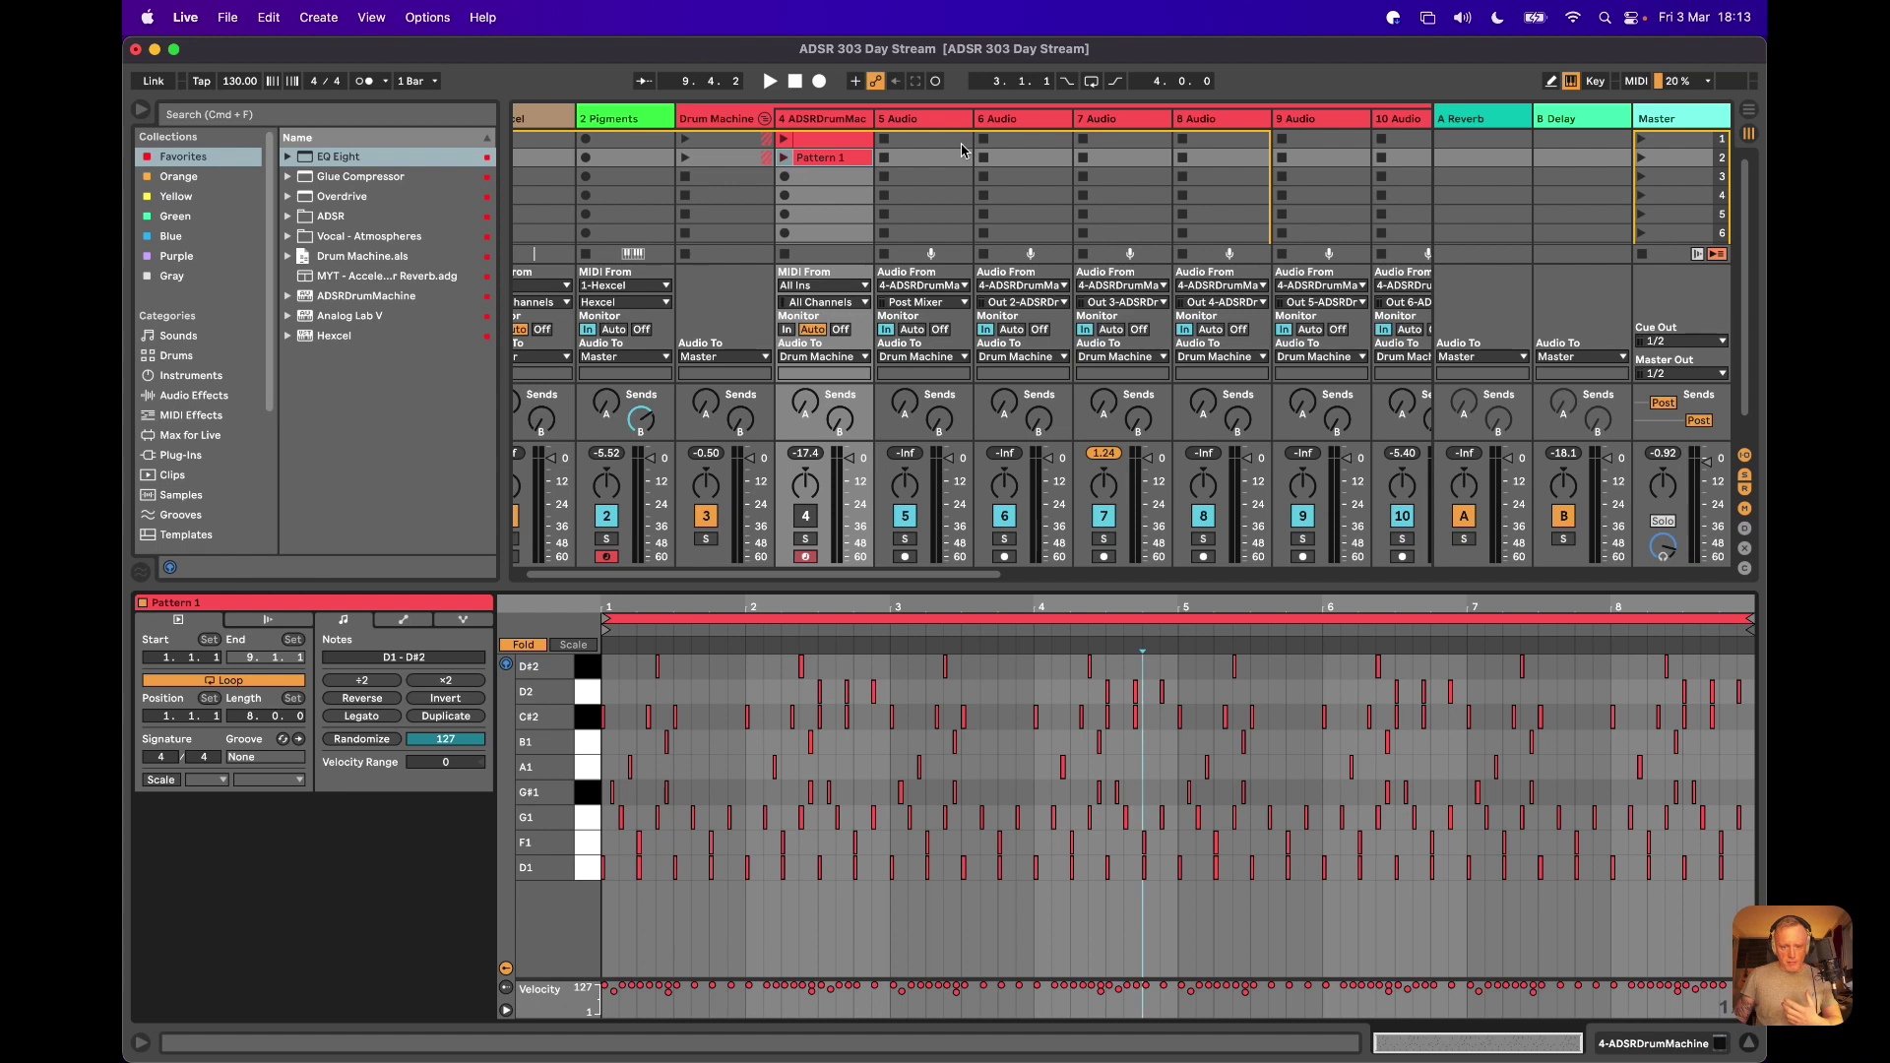
Reopen the drum machine plug-in from the ADSRDrumMachine track and position its window so the whole interface fits on screen
left_click(729, 119)
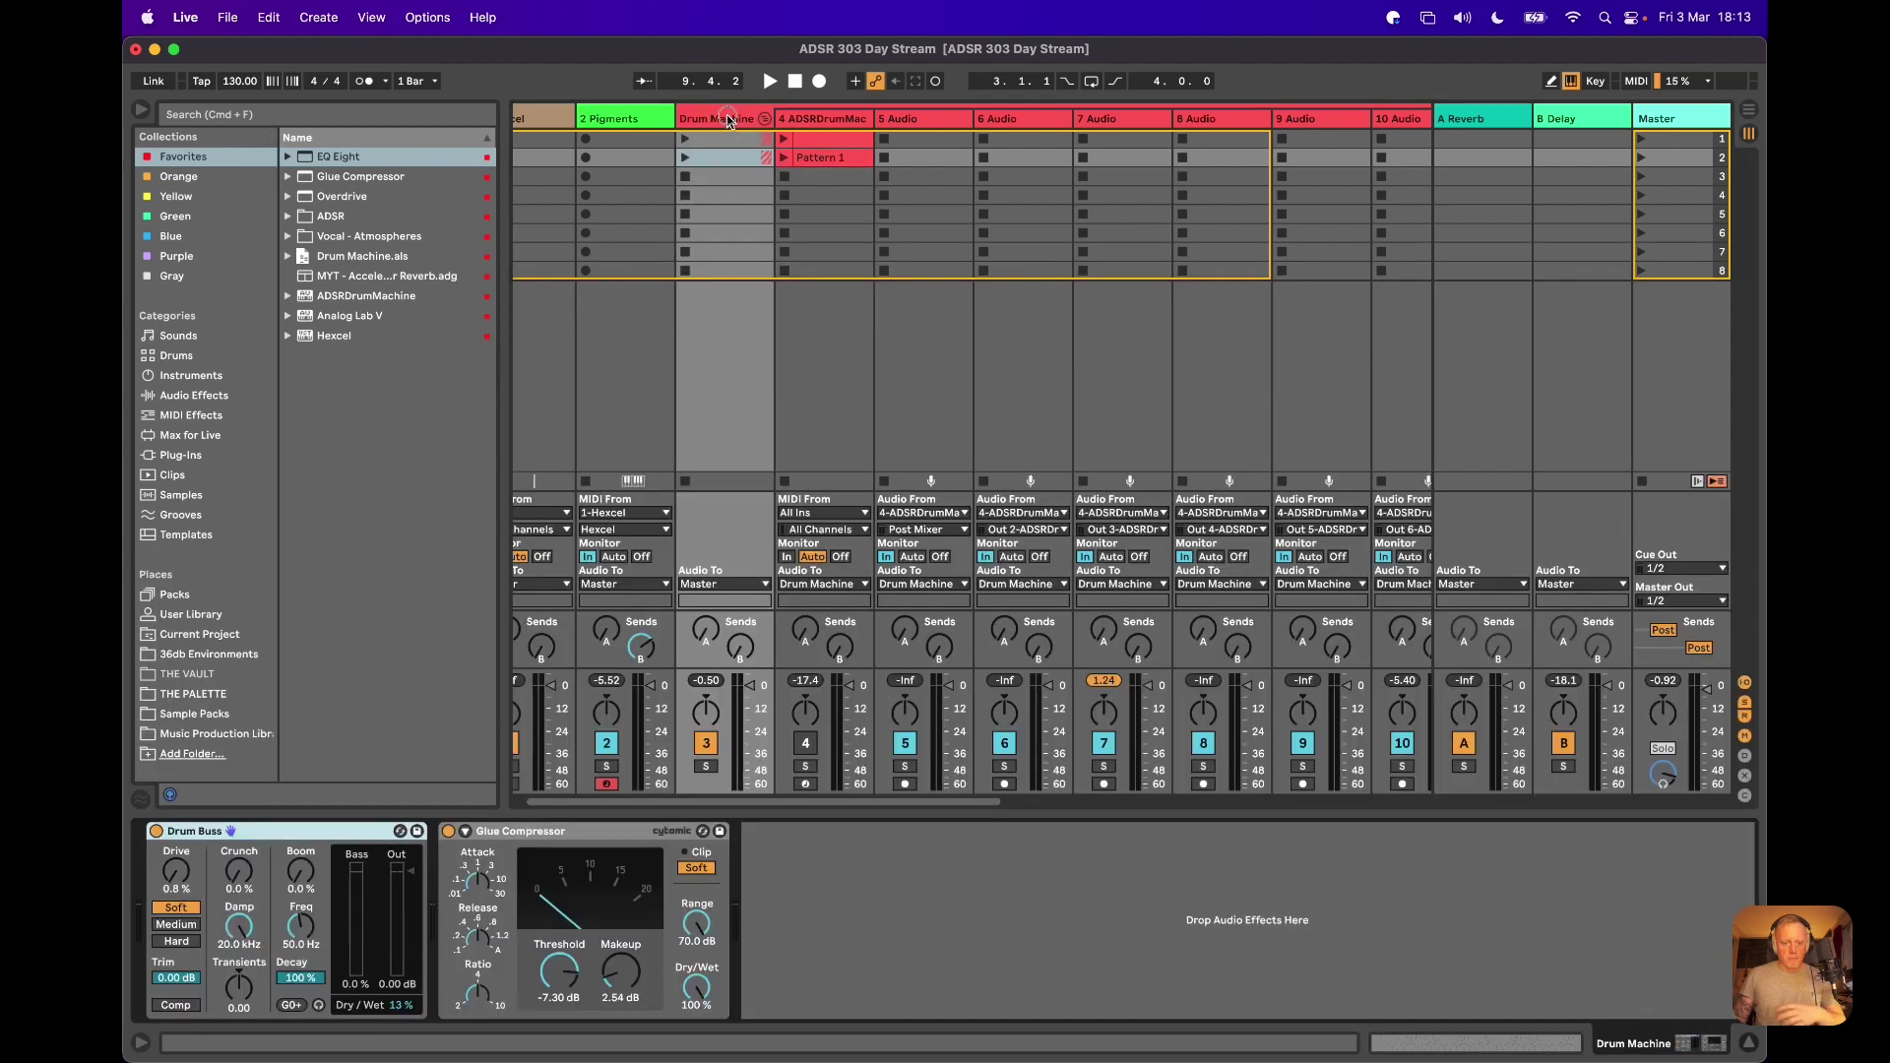
left_click(836, 118)
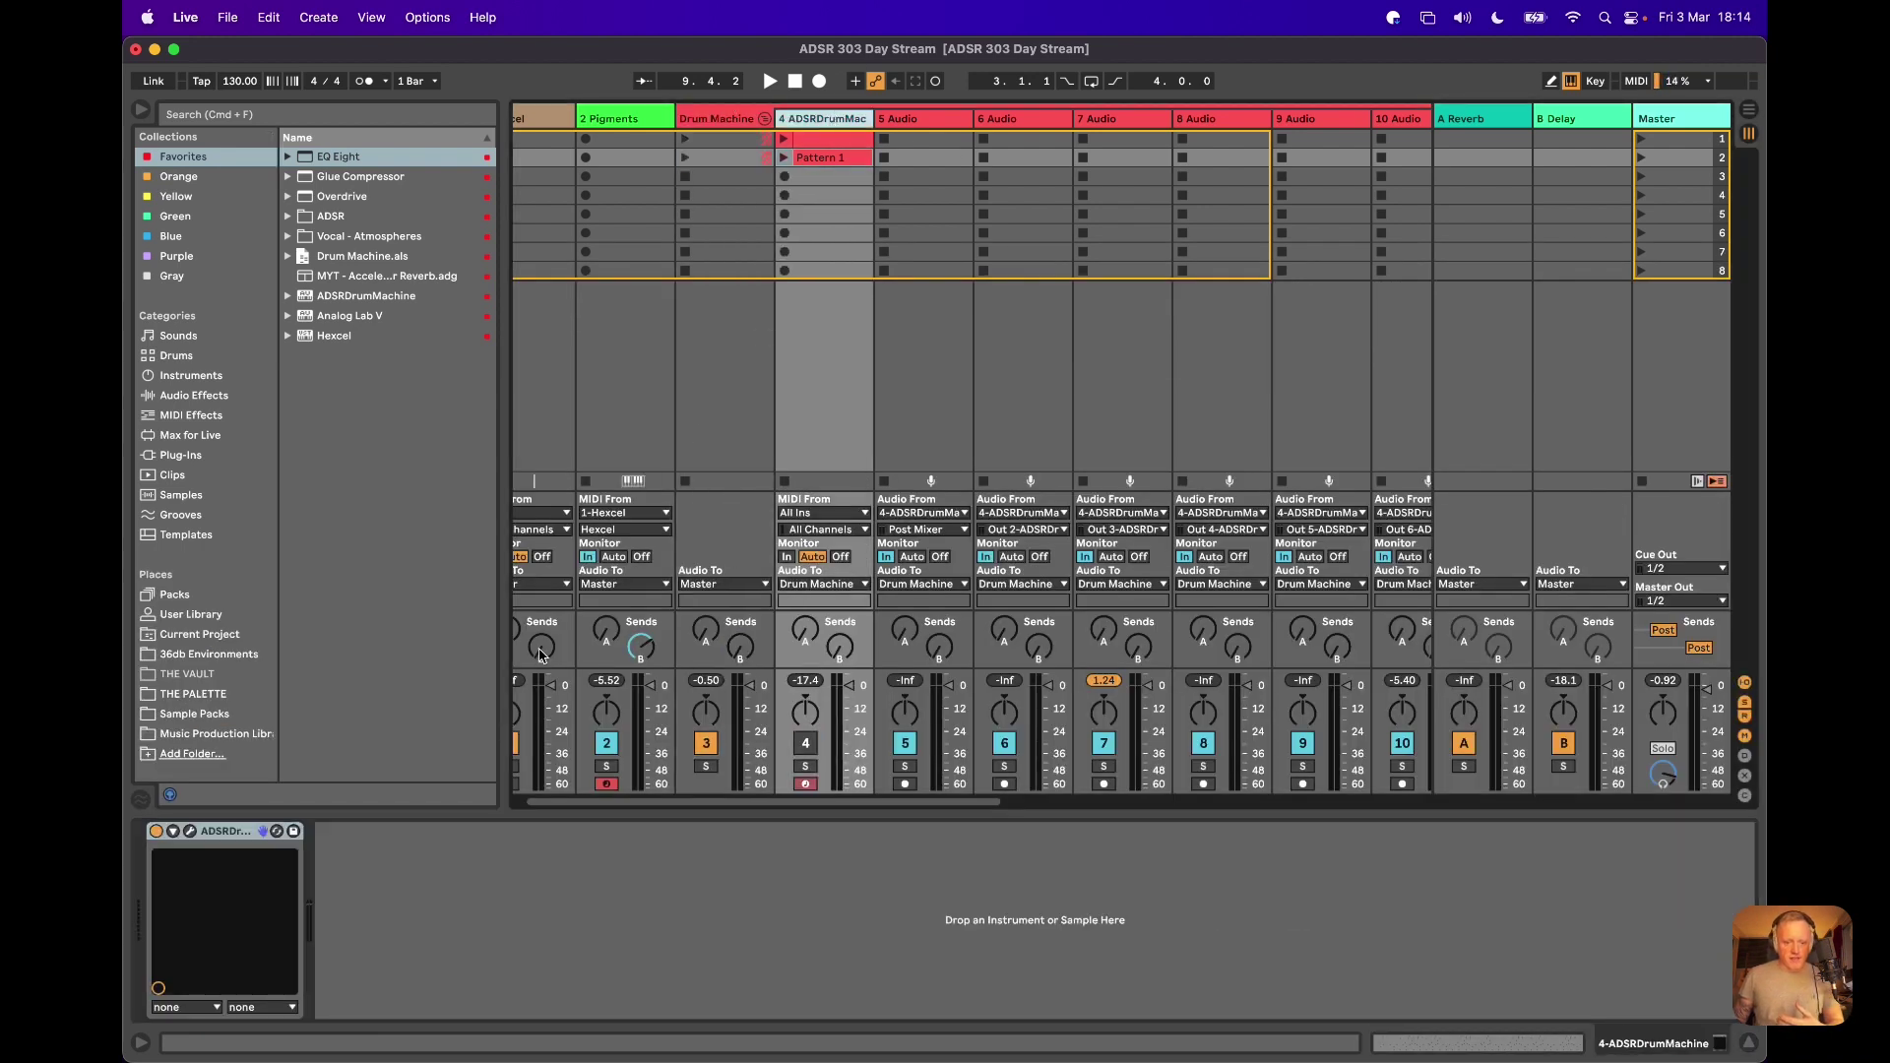
left_click(192, 832)
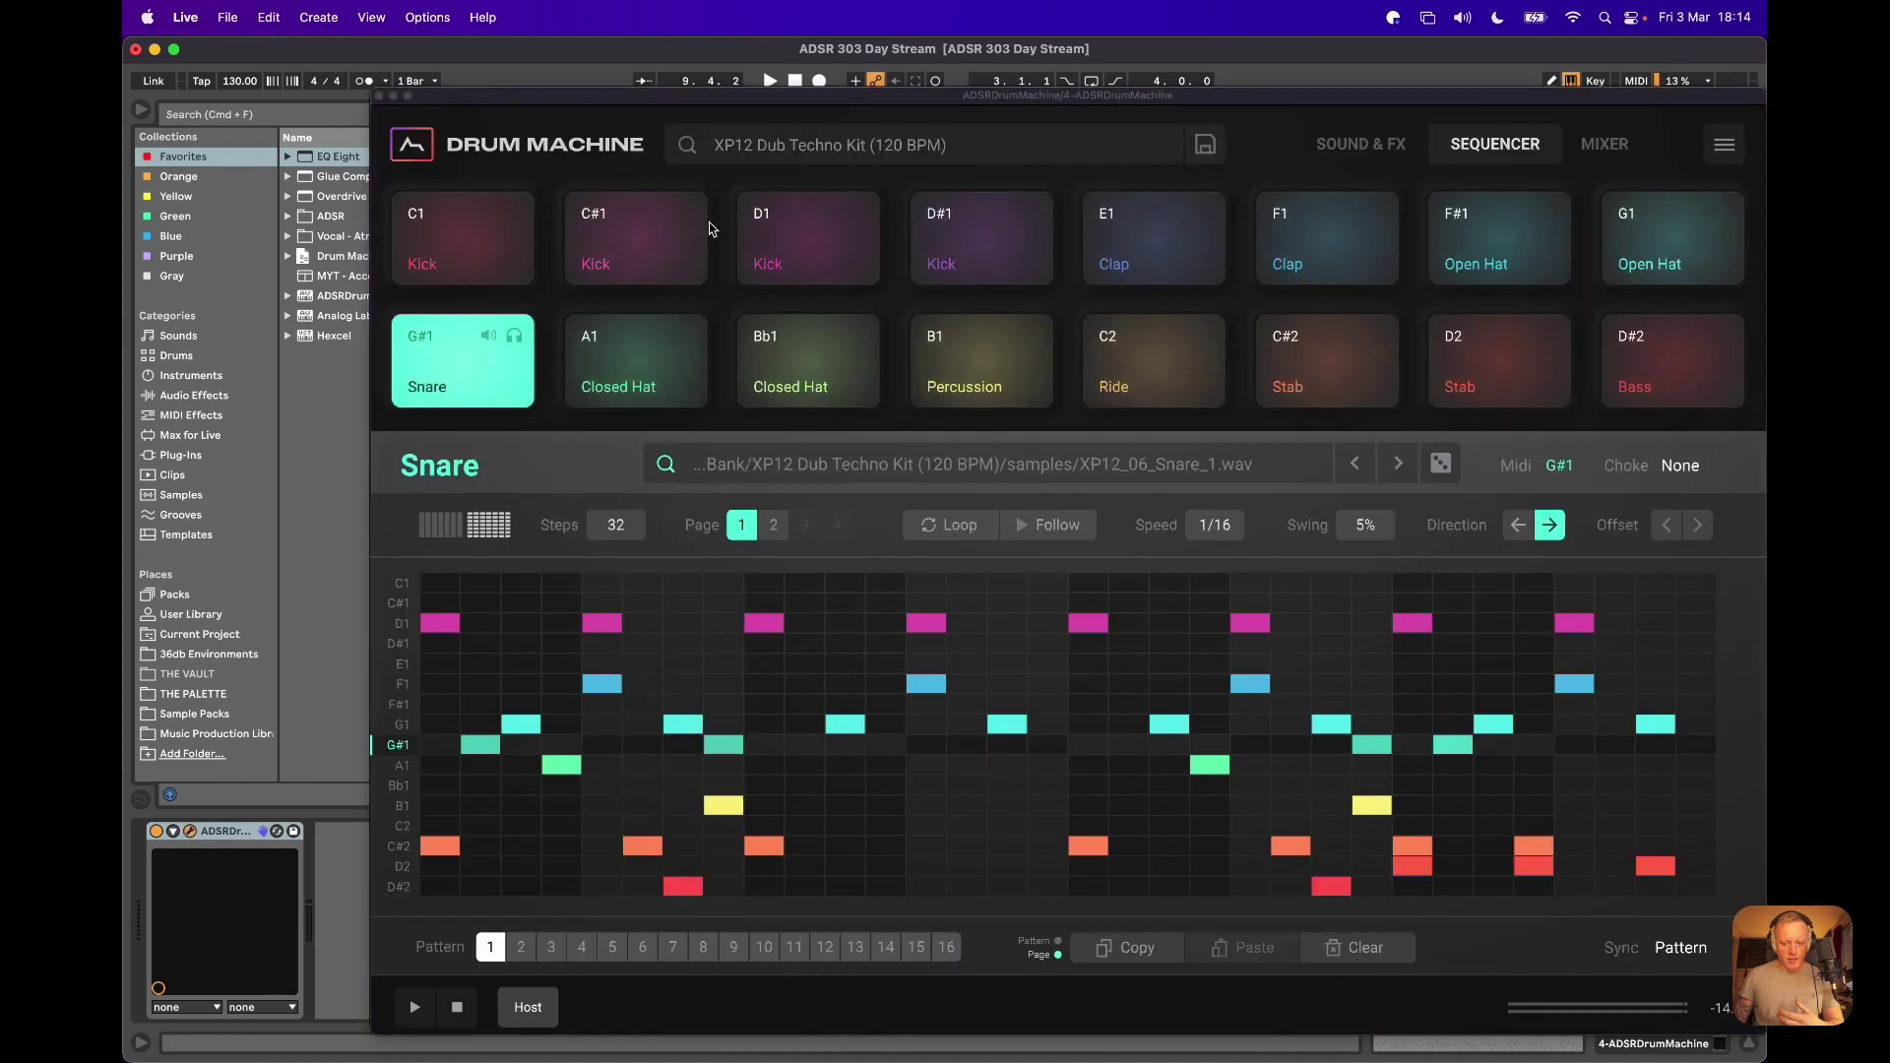
left_click_drag(878, 96, 722, 63)
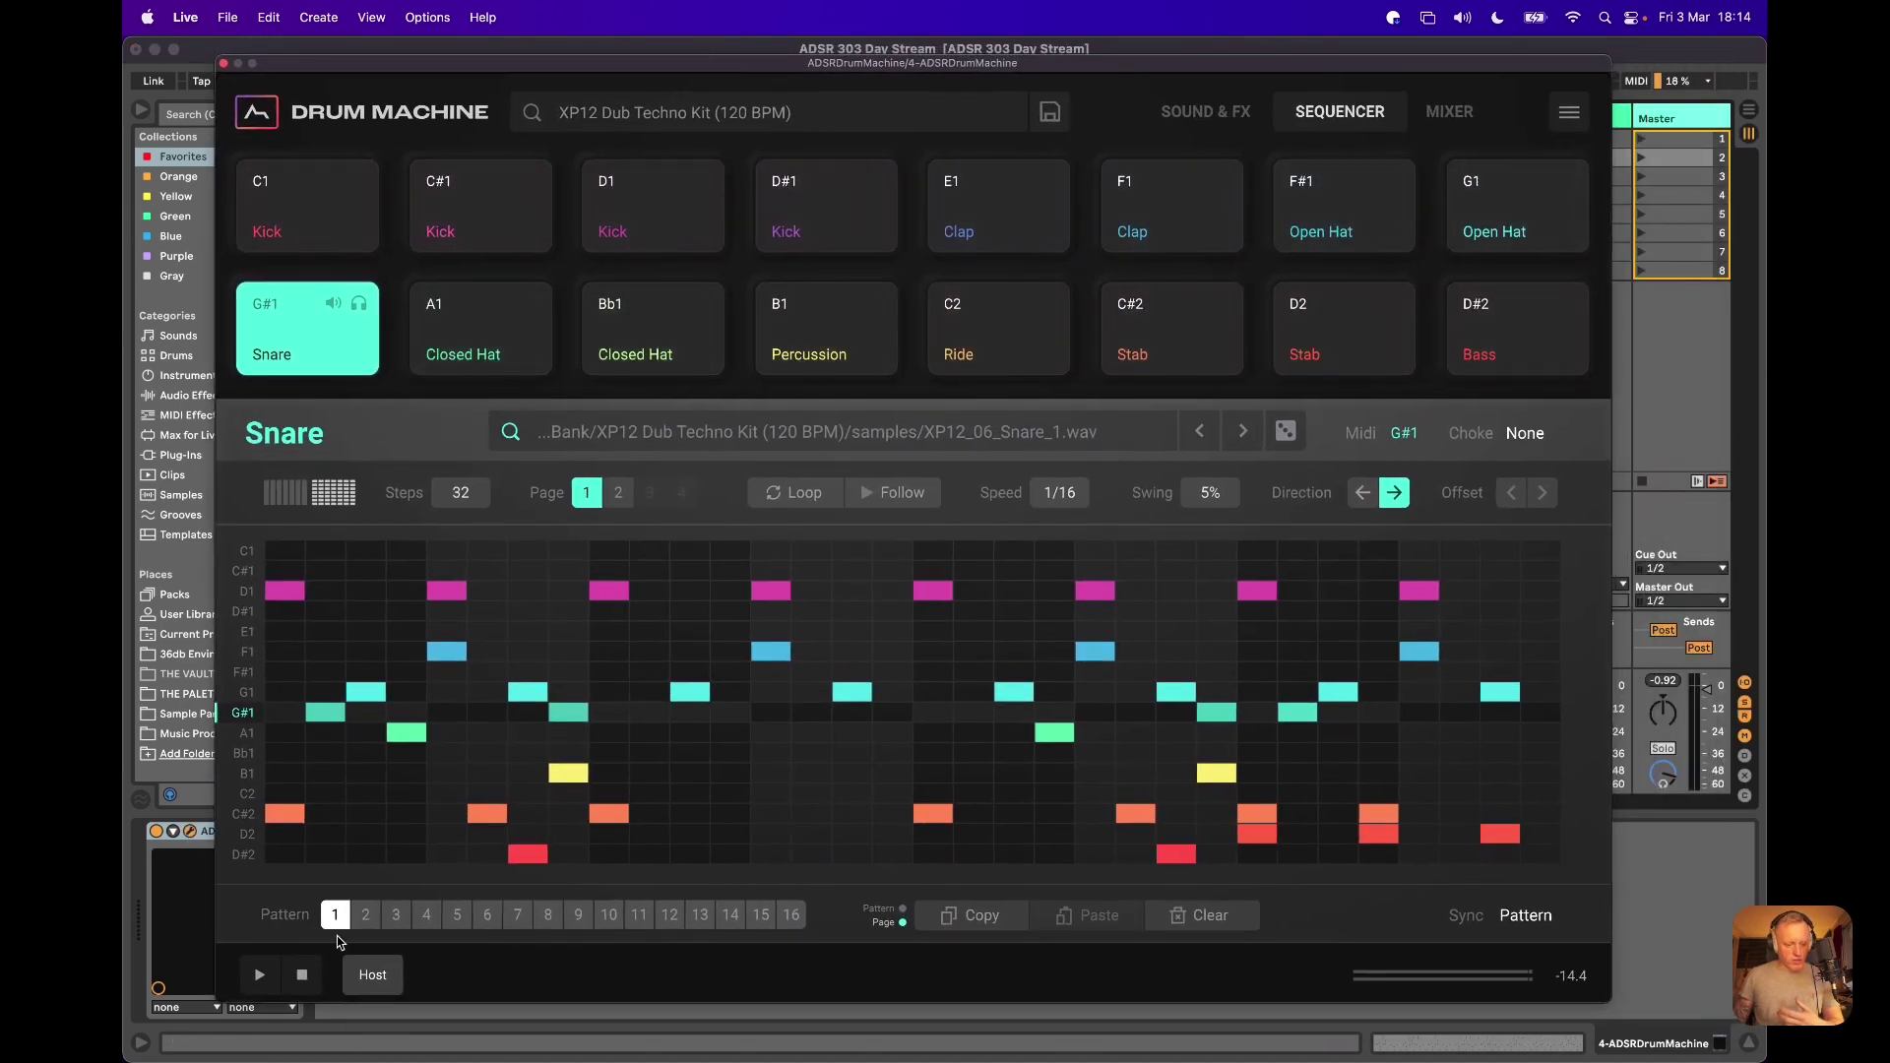
Audition patterns 2, 3 and 4 in turn, lowering the master track volume to about -7.0 dB during playback
left_click(366, 916)
key("space")
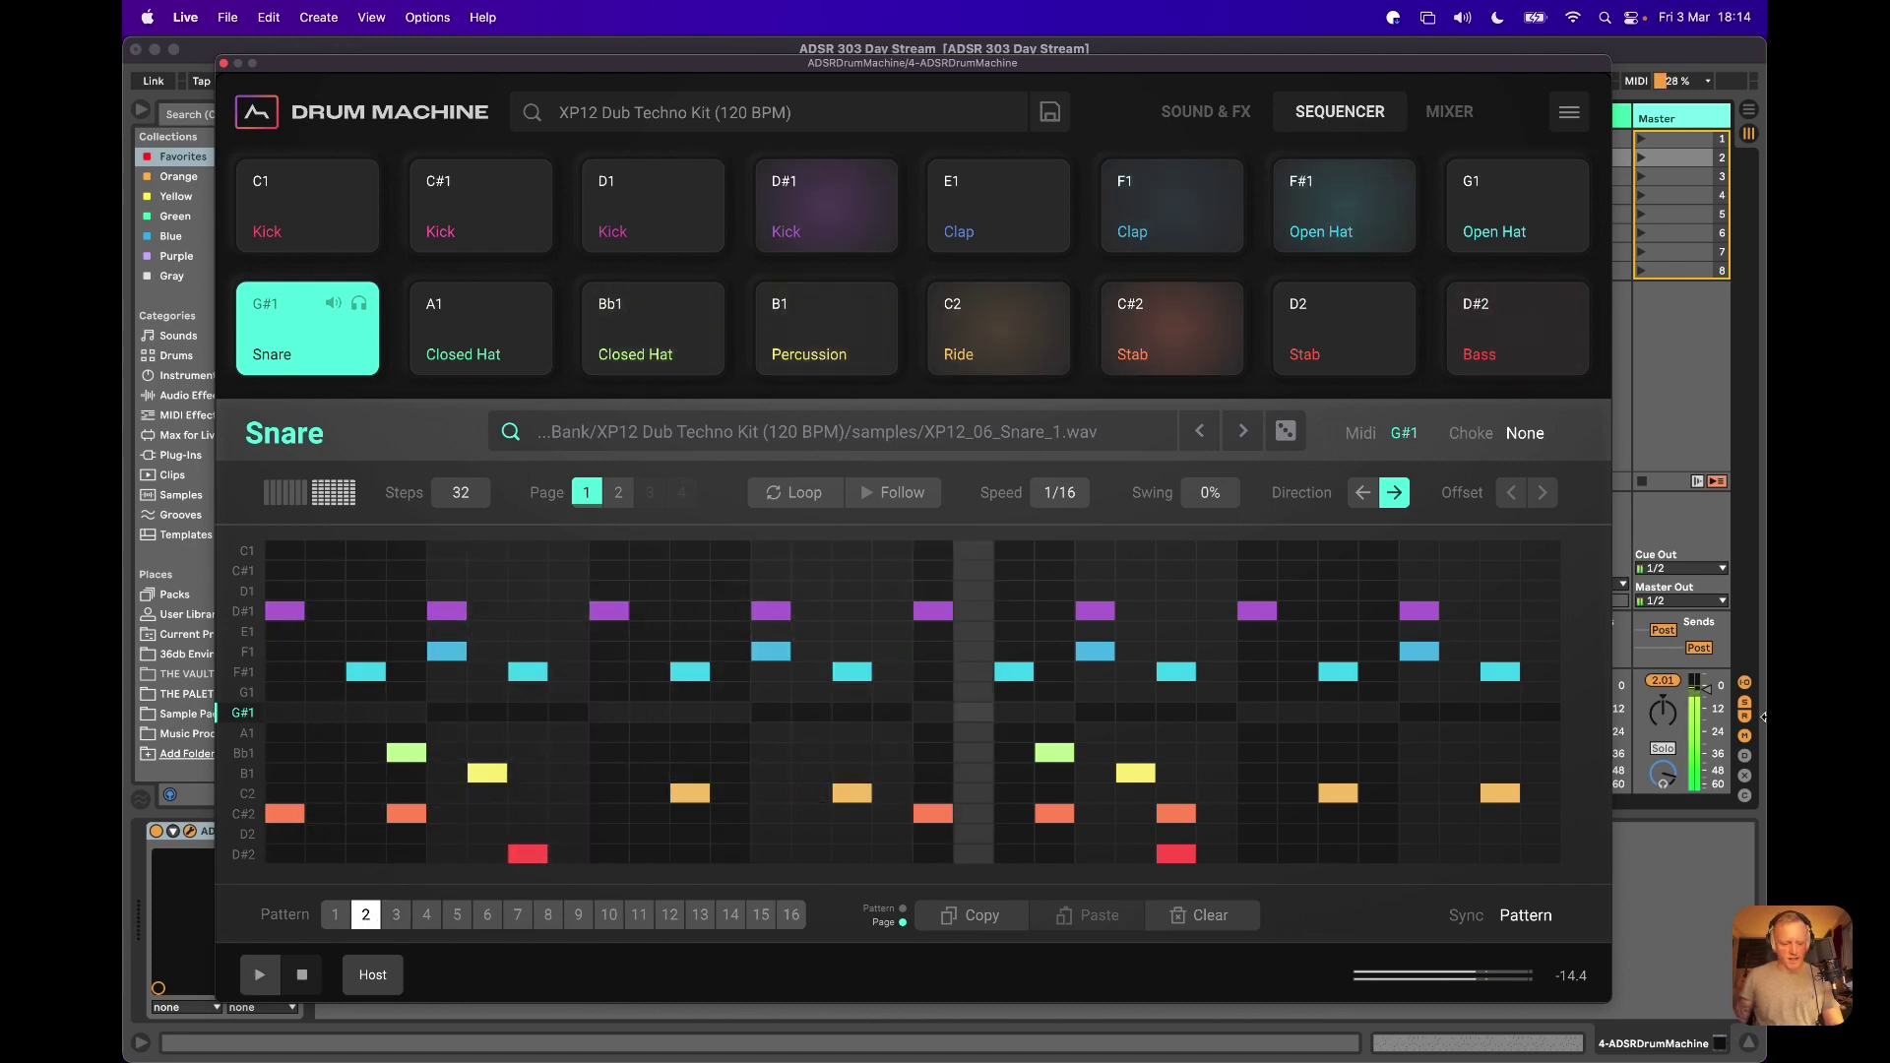
left_click(1706, 694)
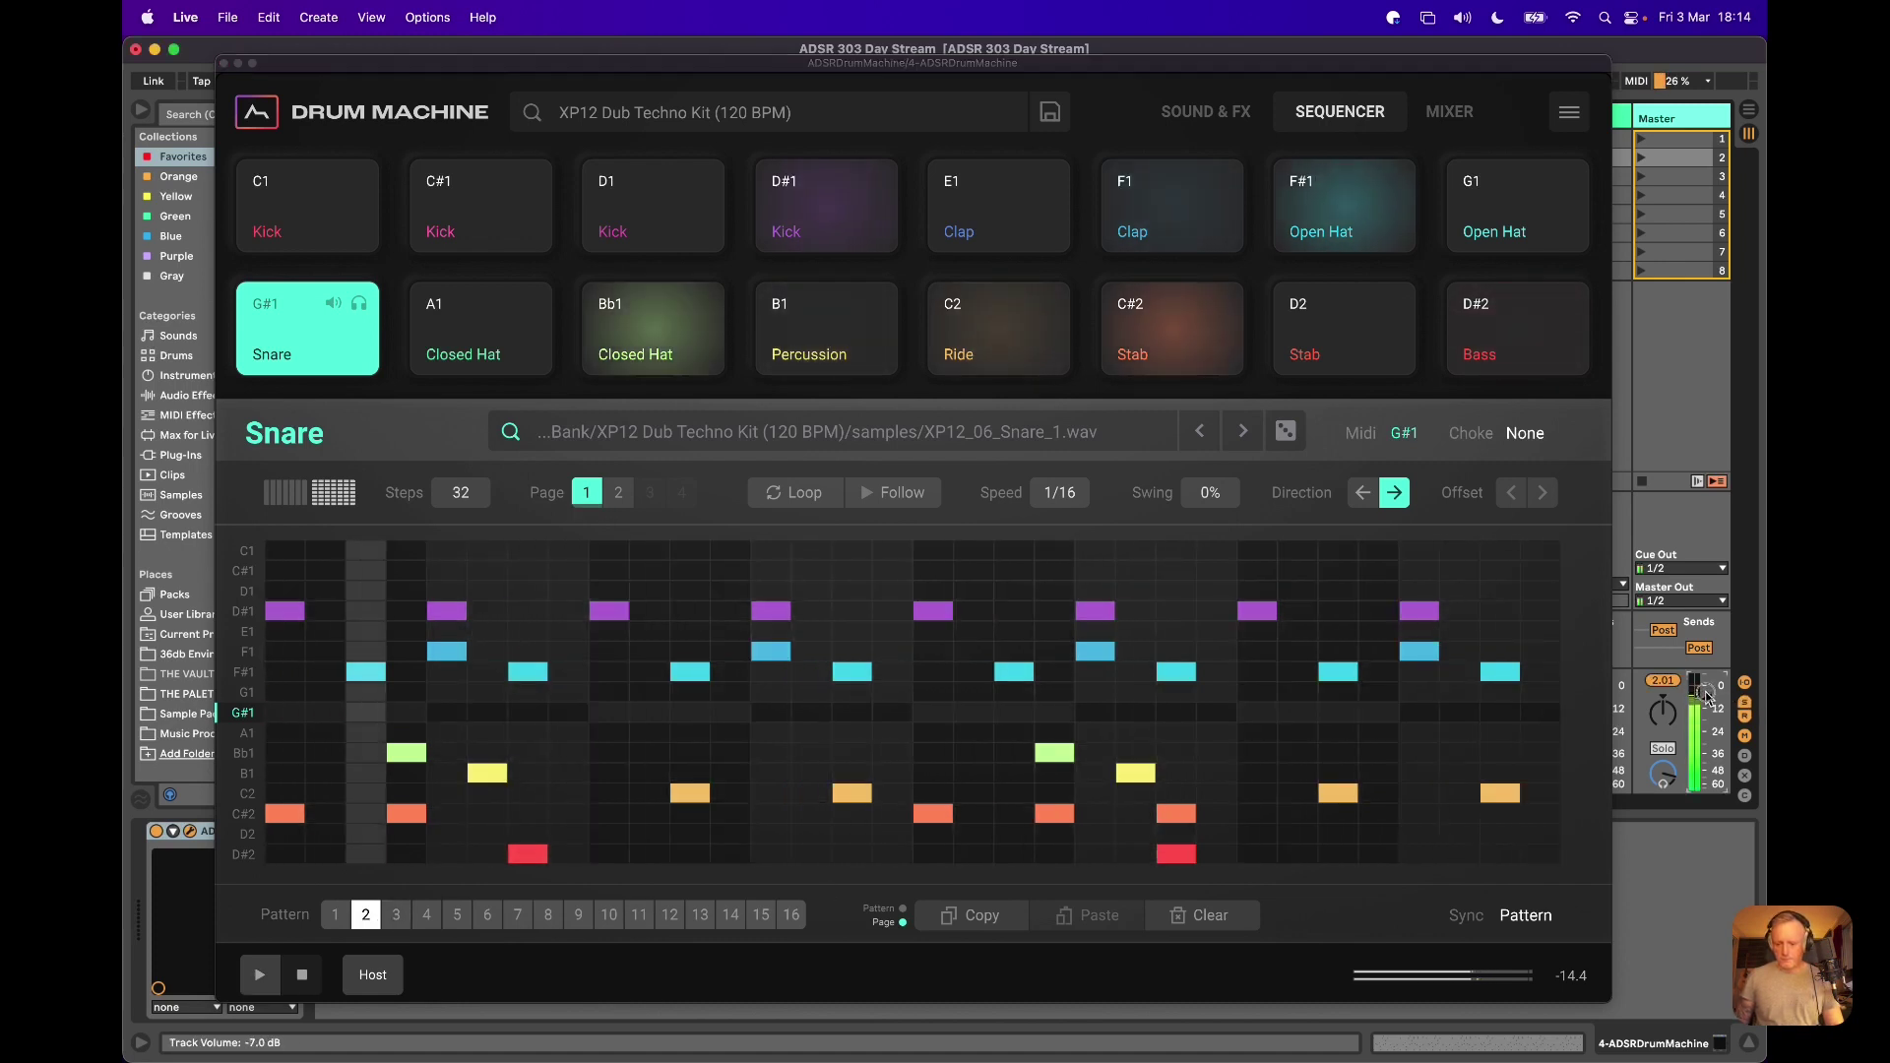
left_click(397, 915)
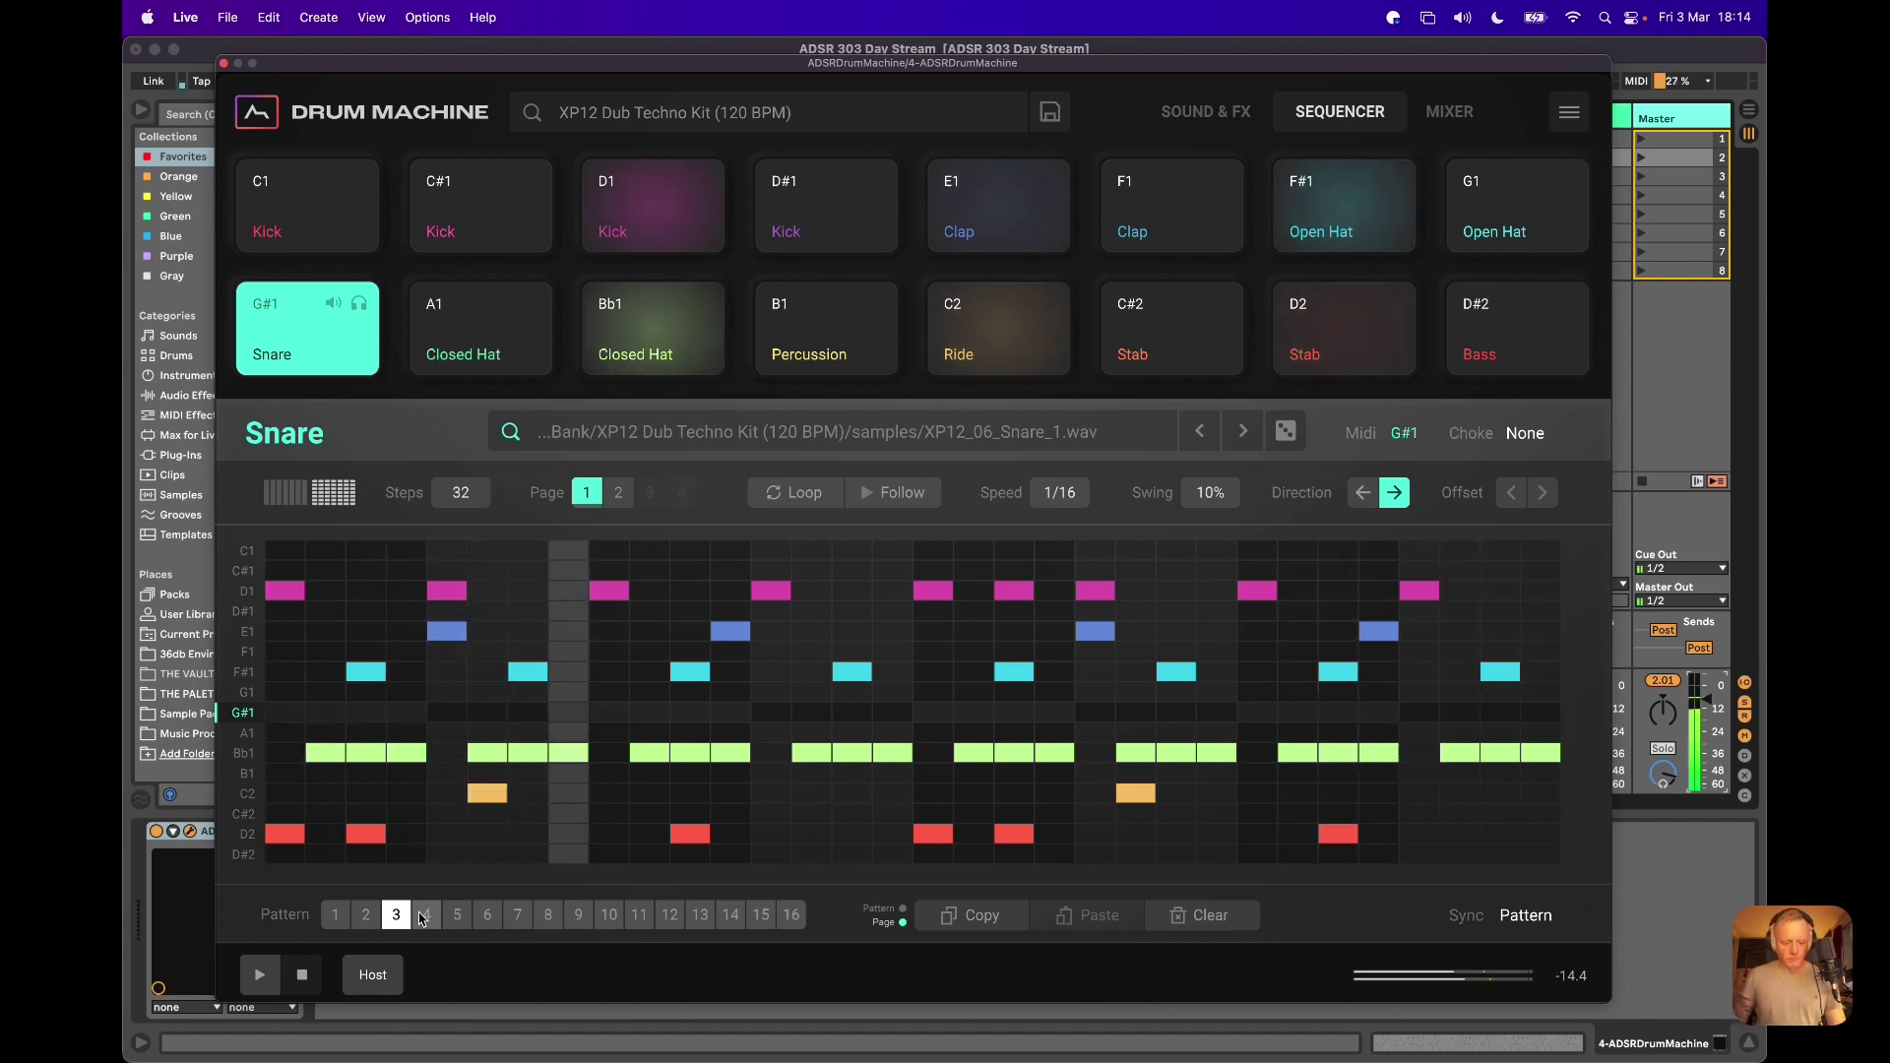
left_click(427, 917)
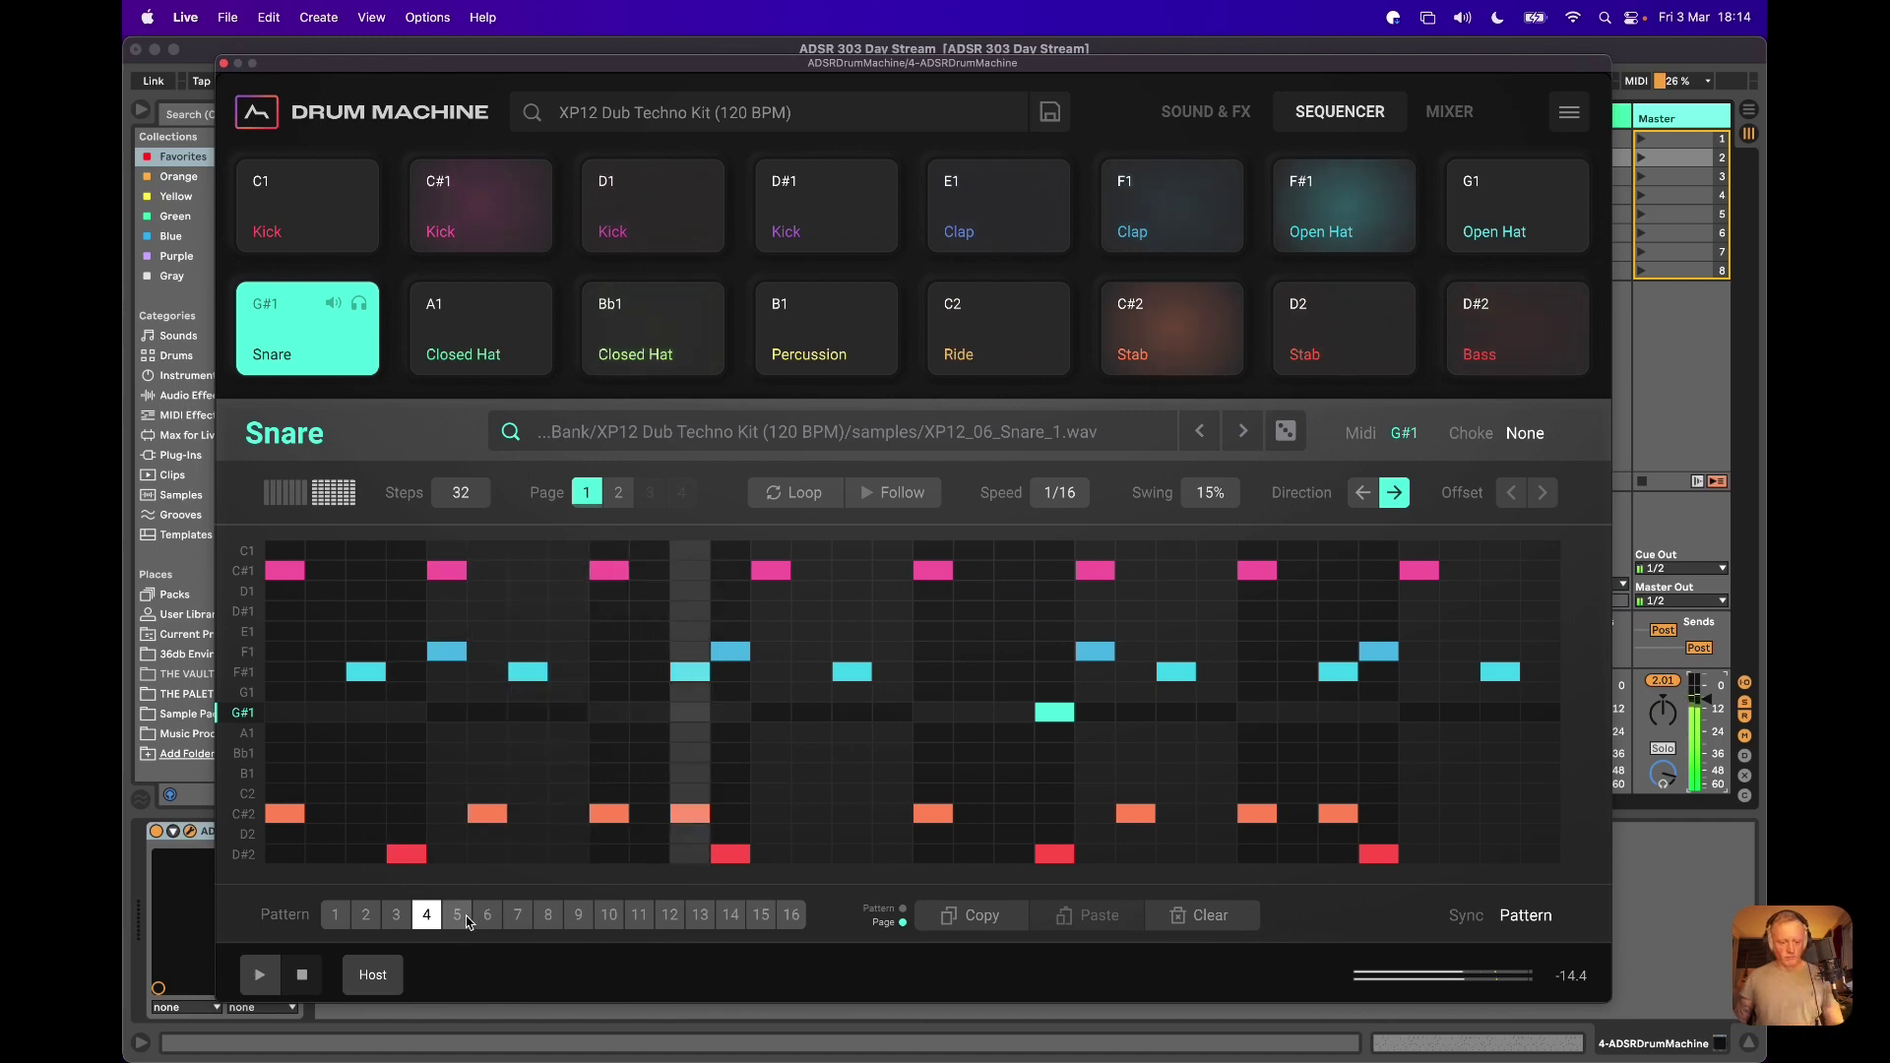
key("space")
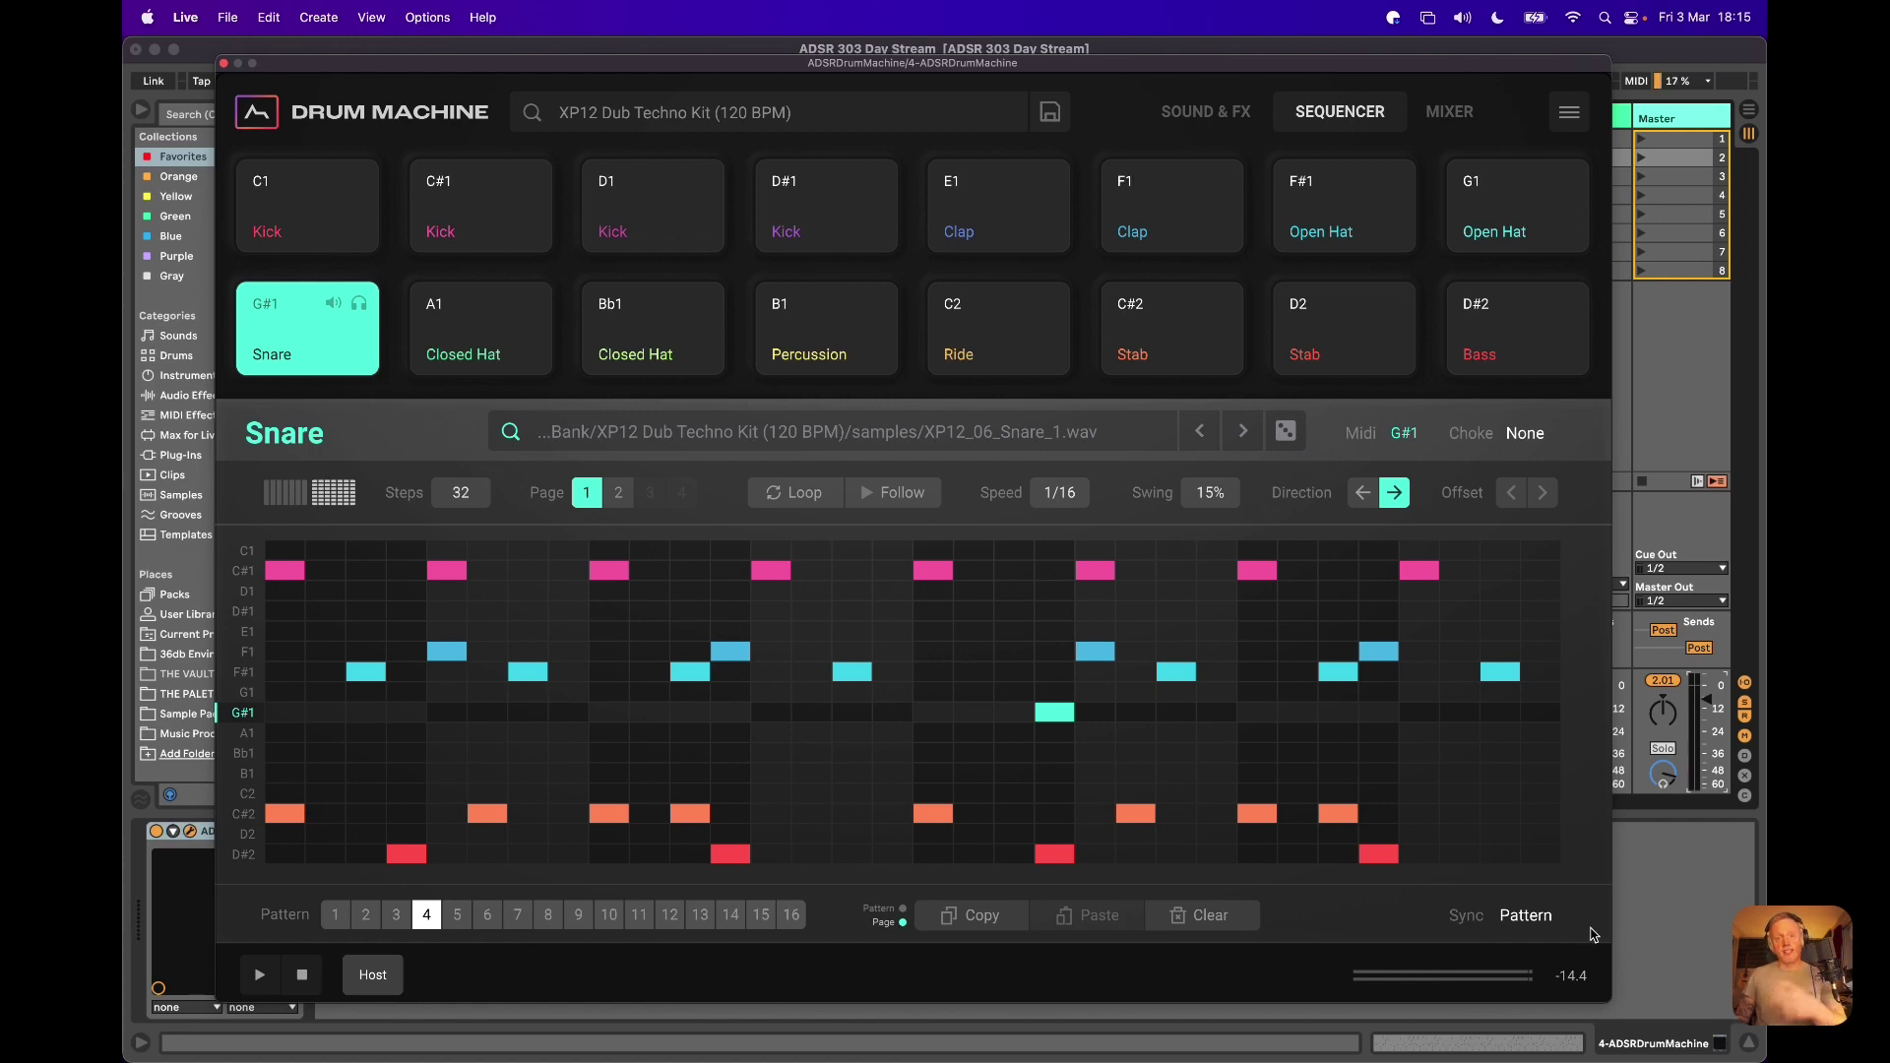
Look over the sync options for pattern switching and close the drum machine window
left_click(1507, 916)
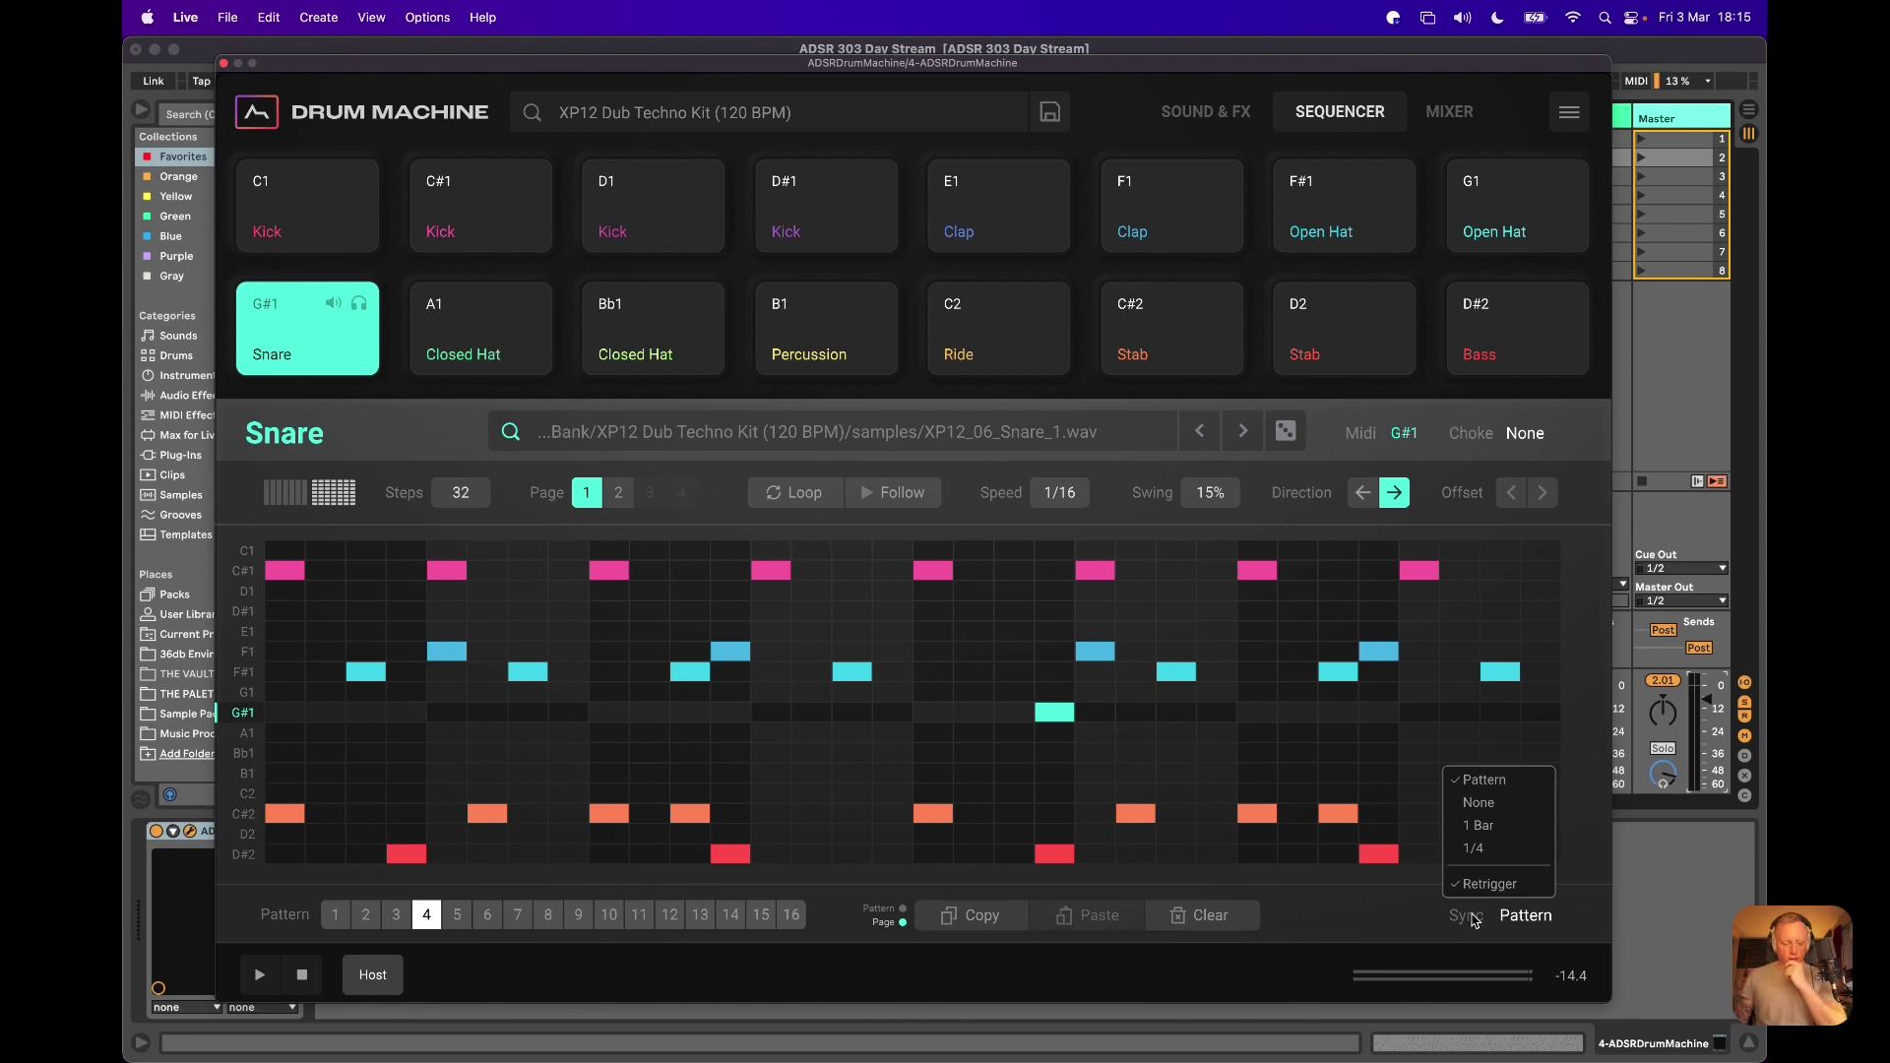
left_click(1360, 925)
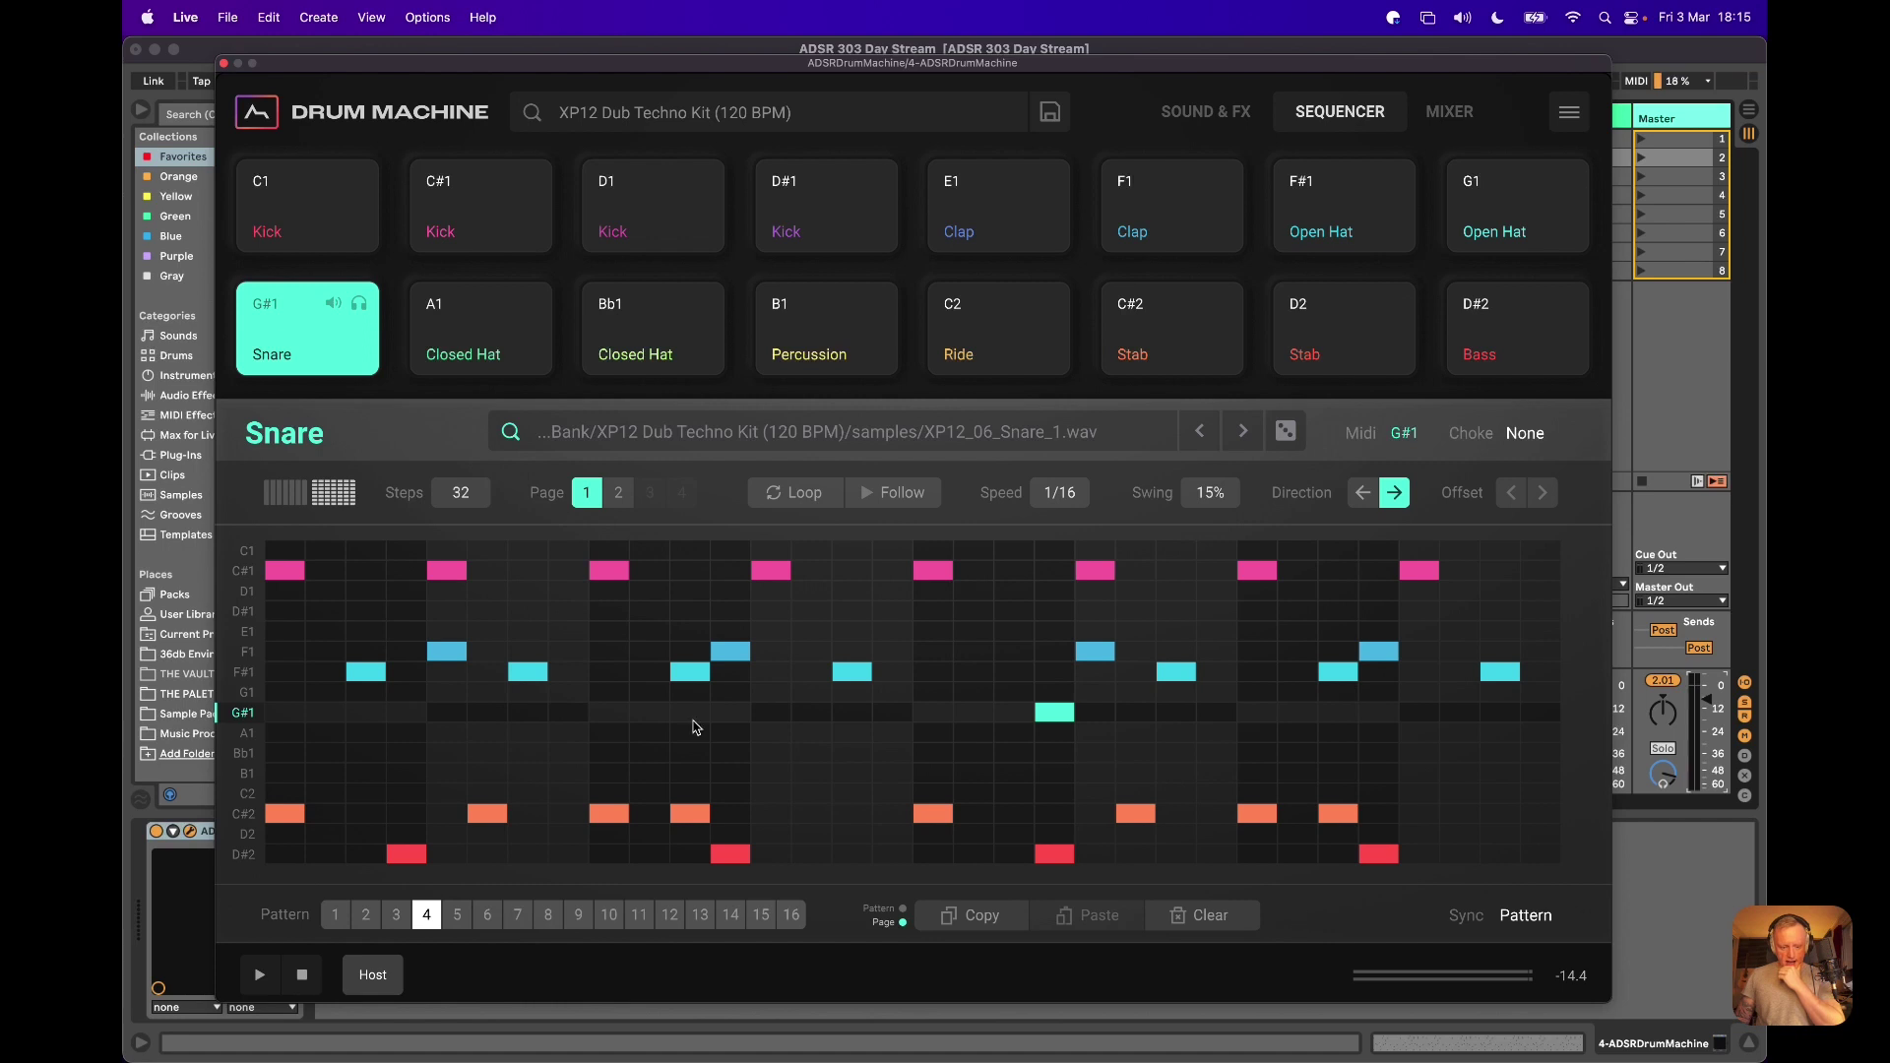
left_click(224, 63)
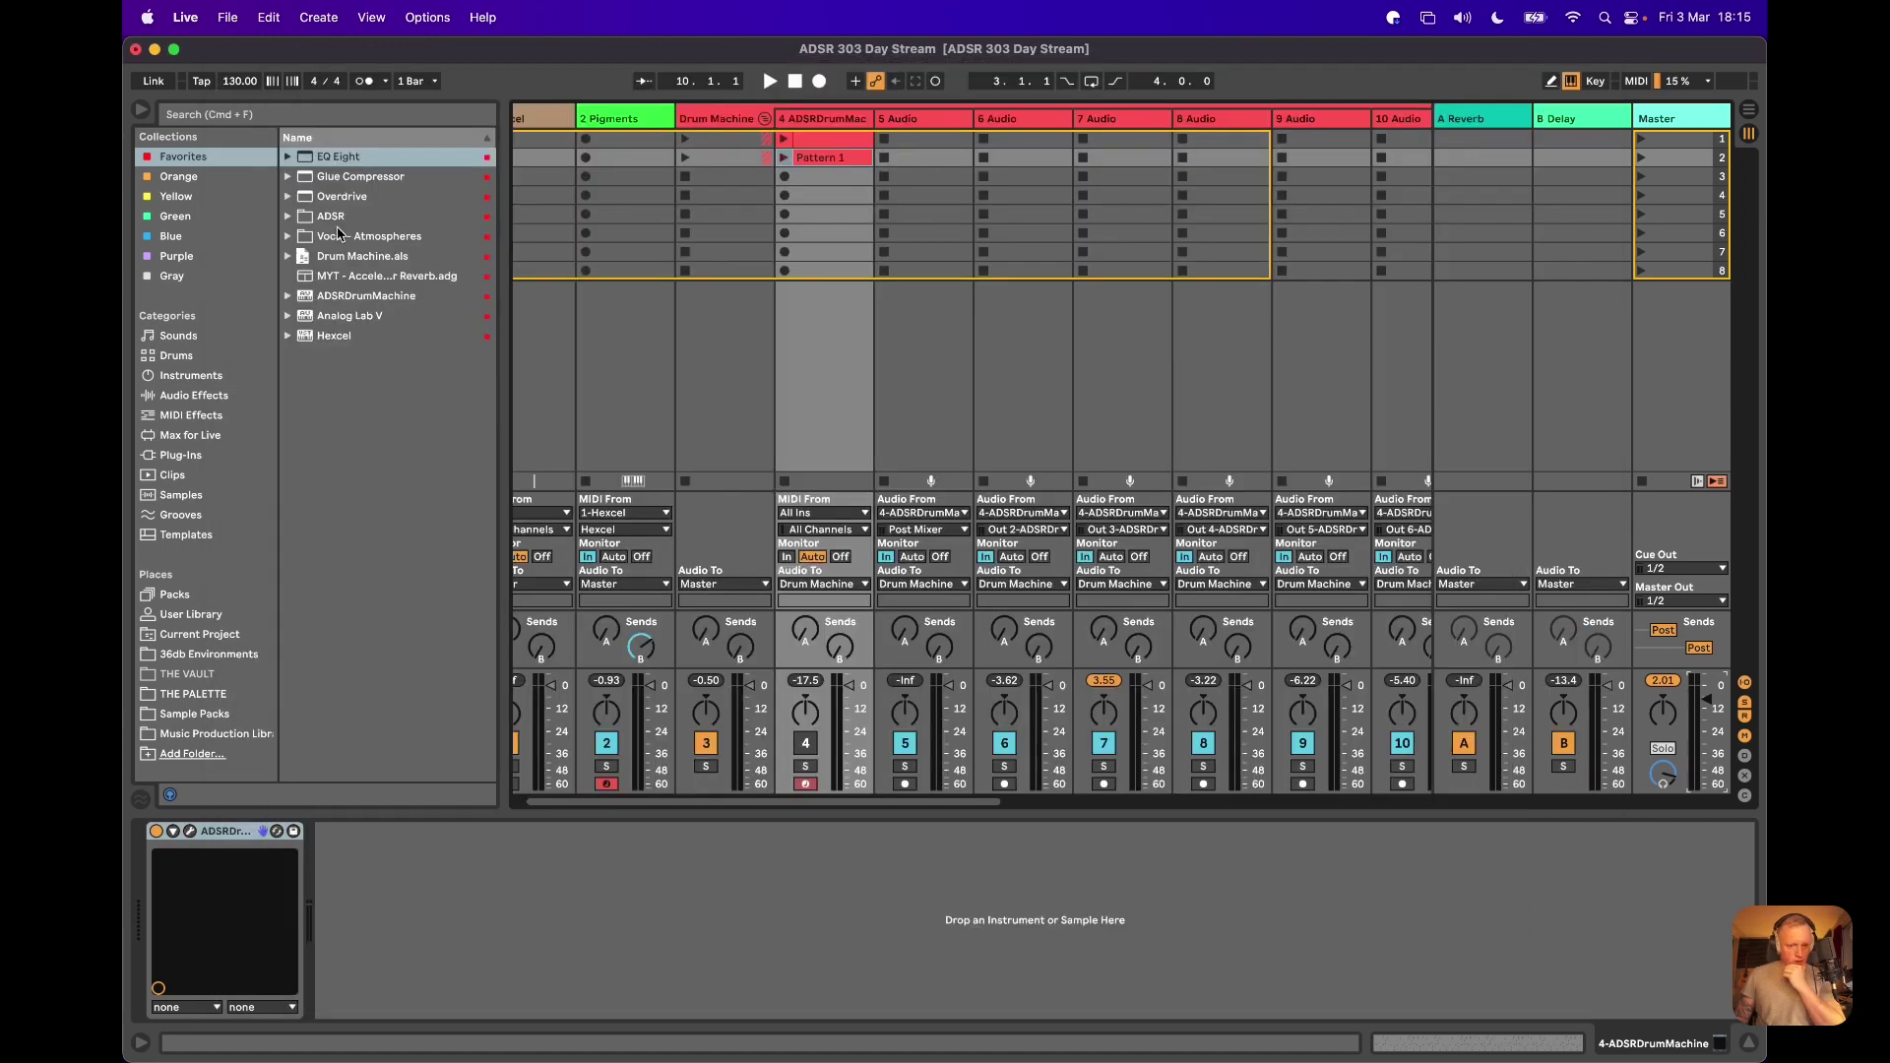
Open the MIDI clip in the first slot of the ADSRDrumMachine track and show its notes on the unfolded piano roll
left_click(821, 144)
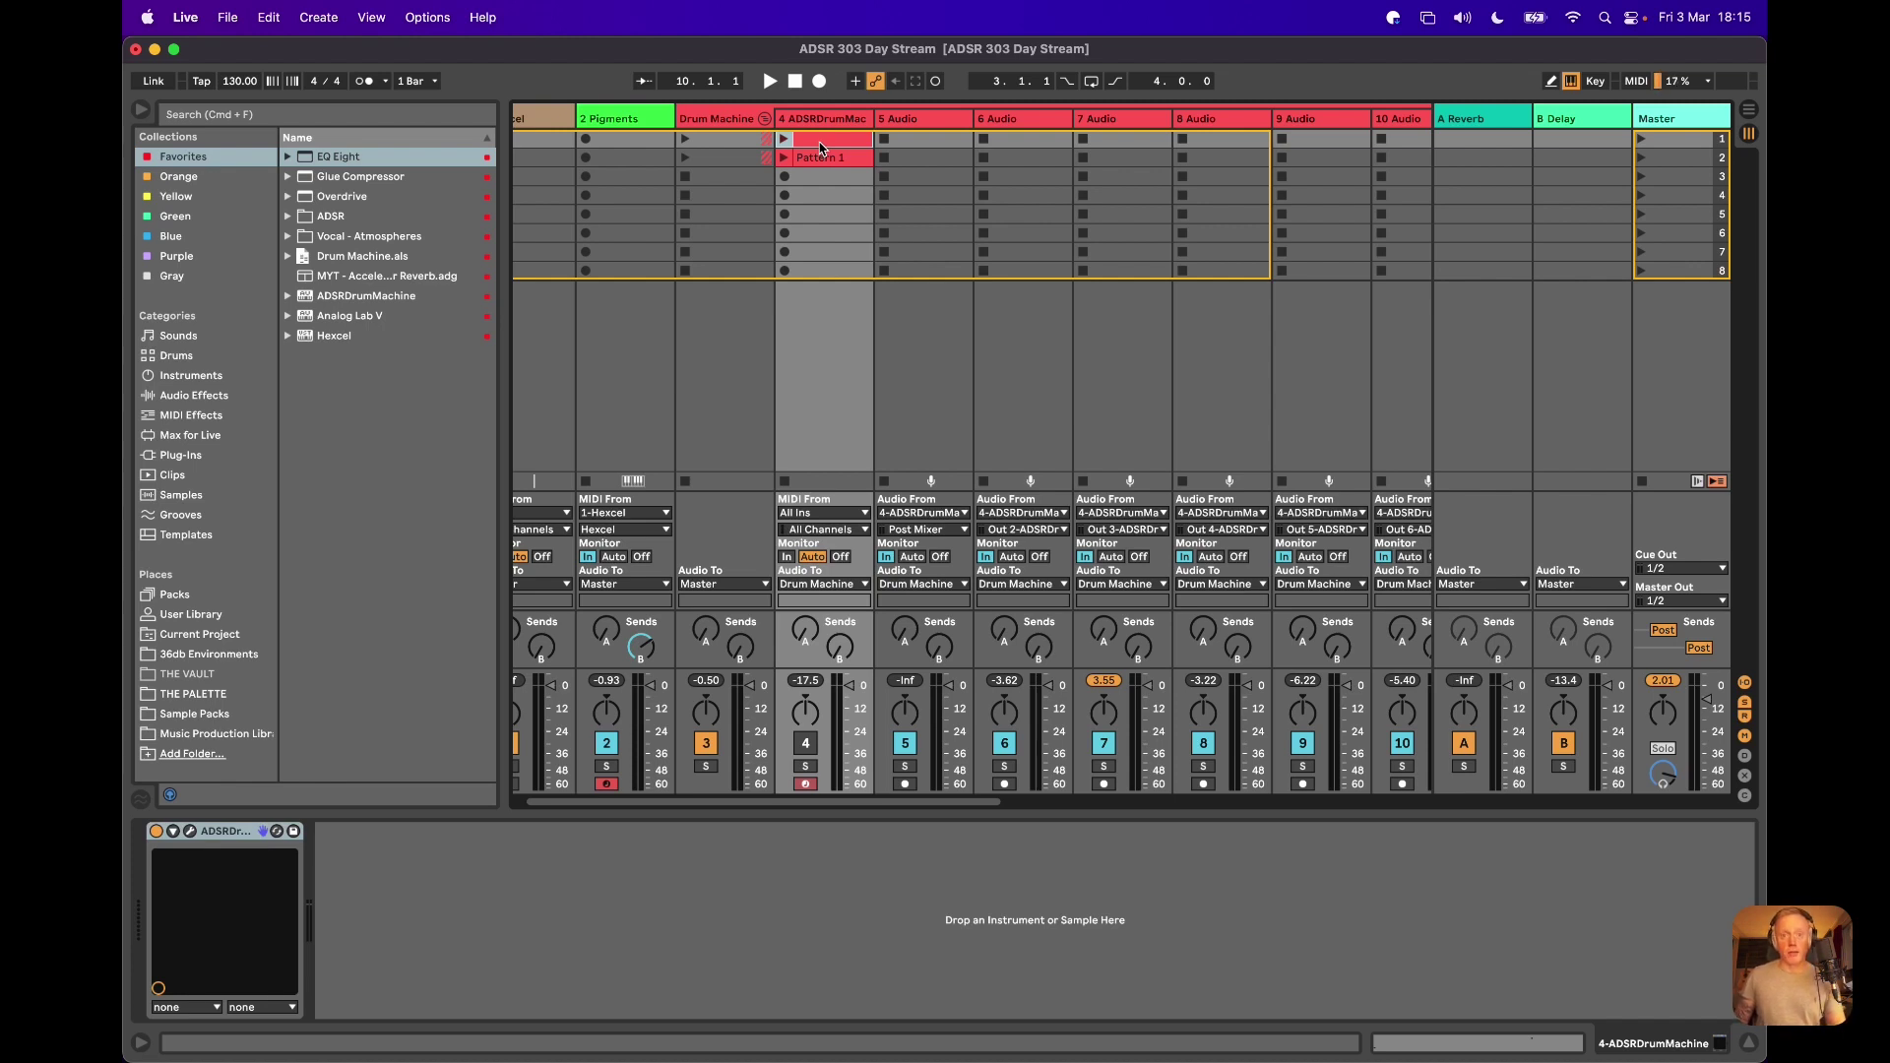
double_click(821, 145)
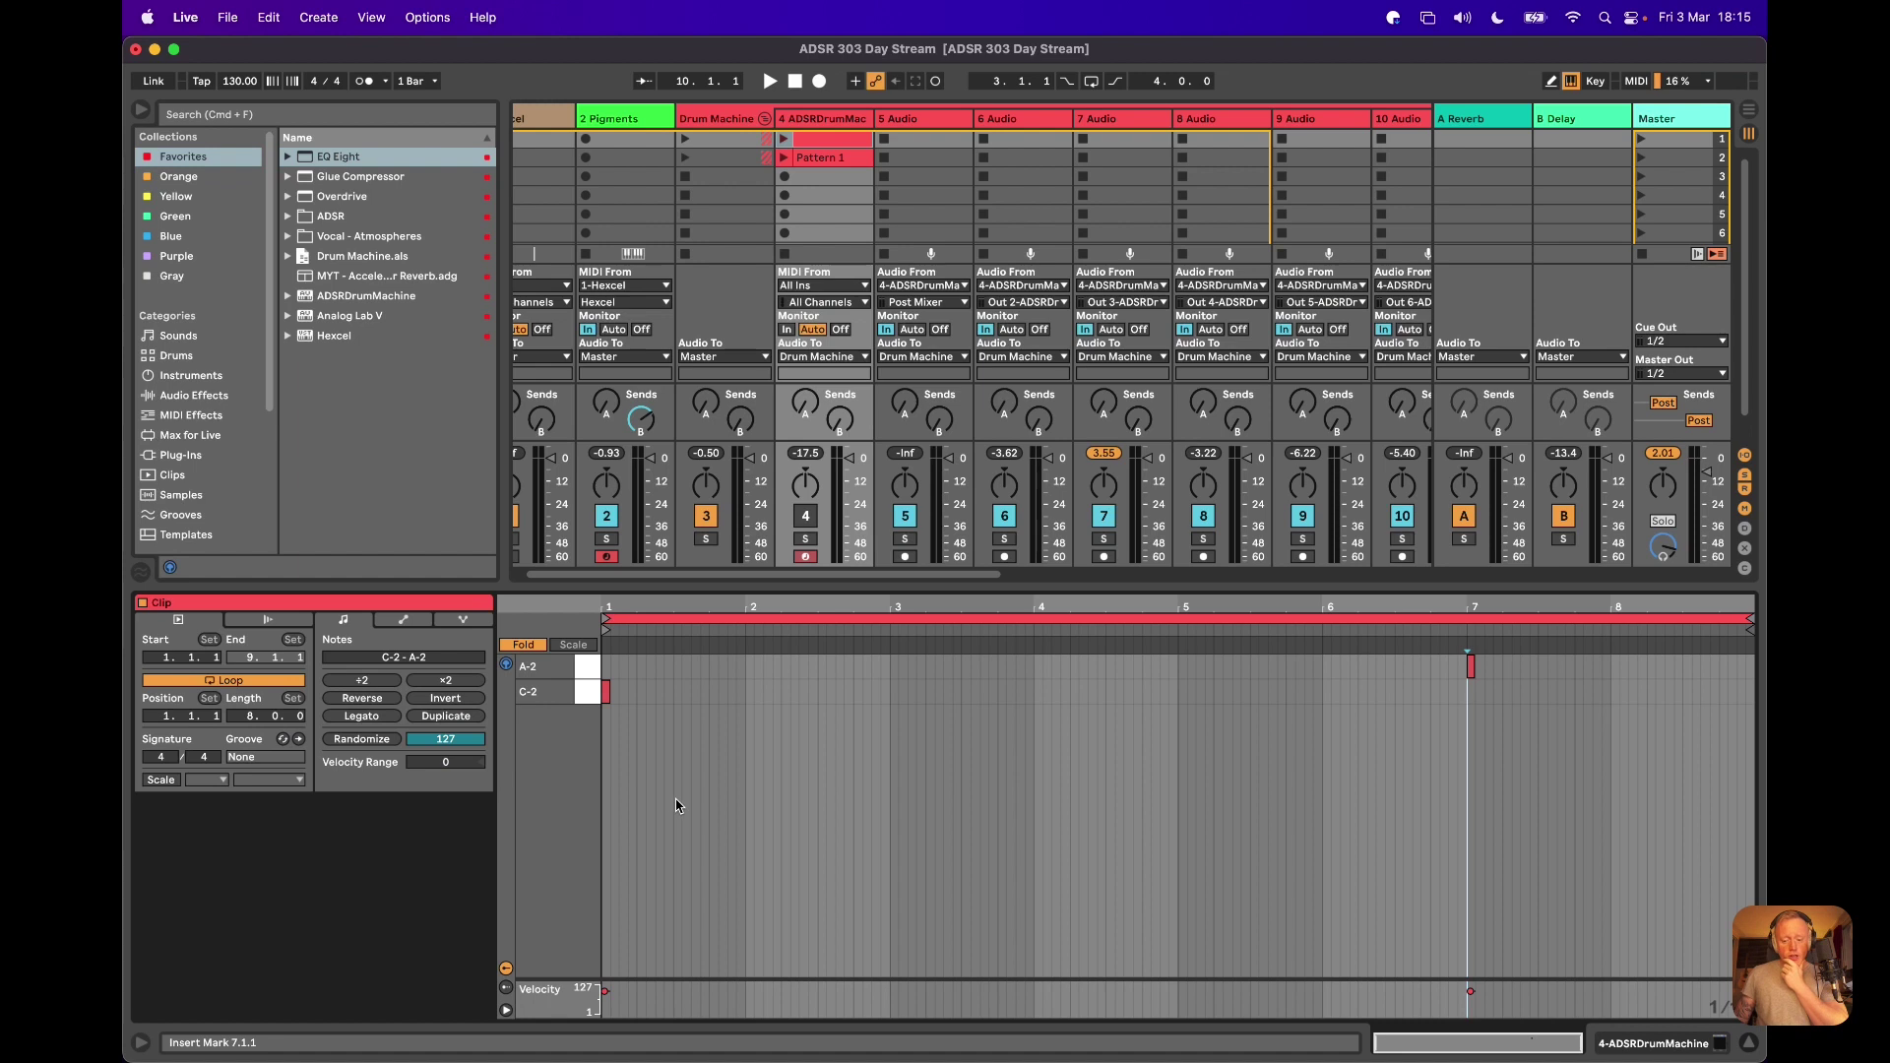
left_click(527, 645)
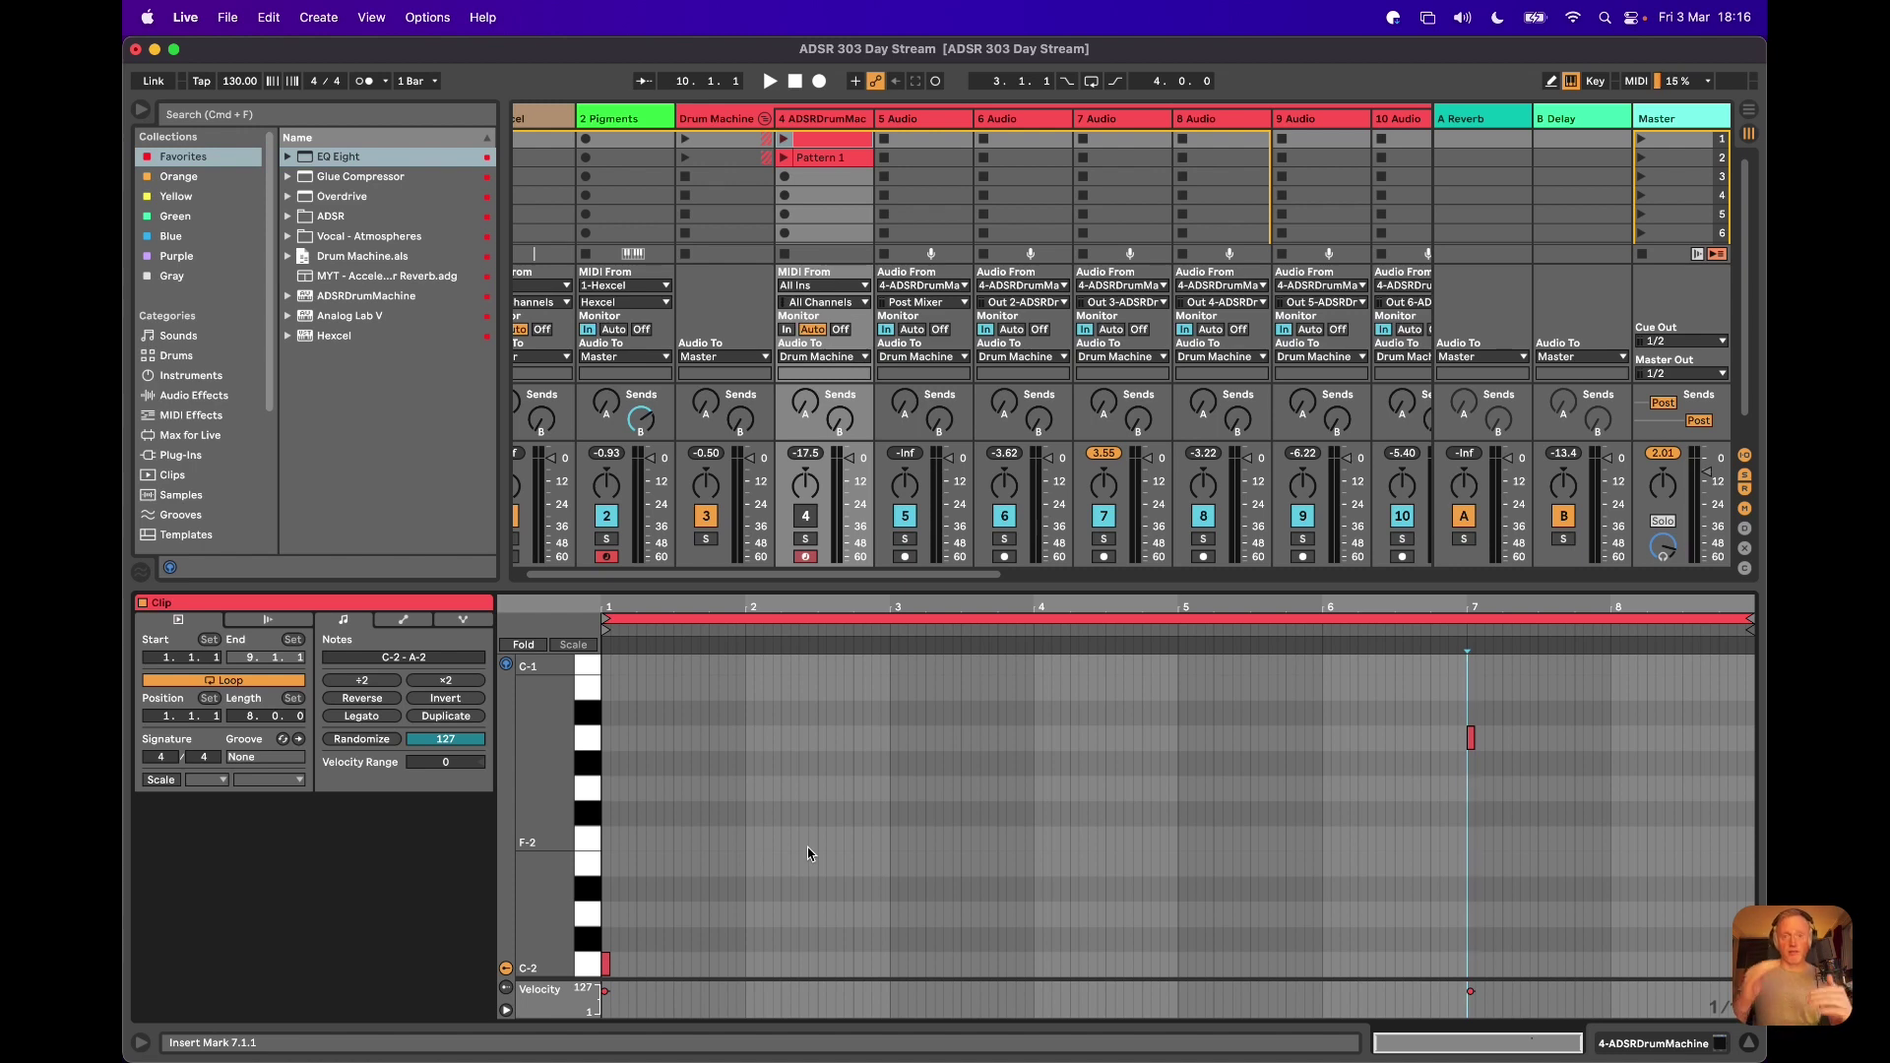
Reopen the drum machine plug-in from the ADSRDrumMachine track and move its window aside to uncover the track's clip slots
left_click(825, 145)
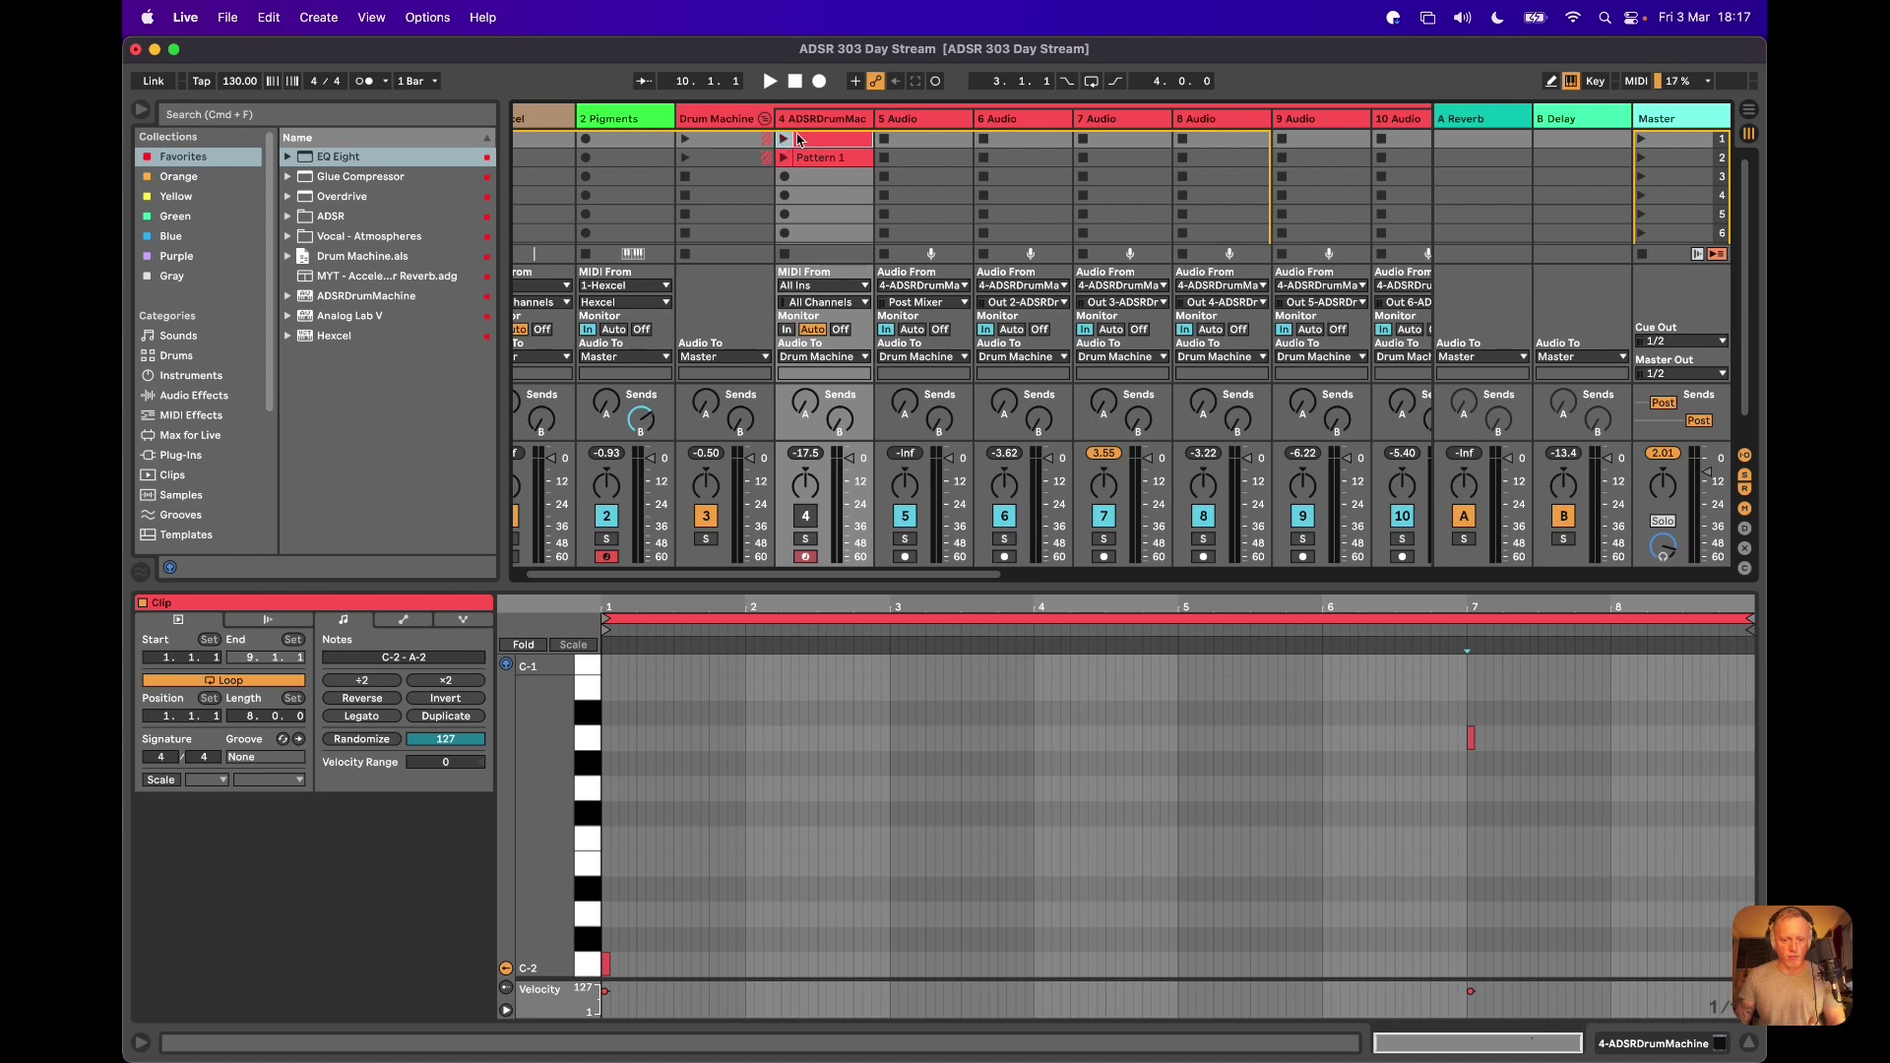
key("shift+Tab")
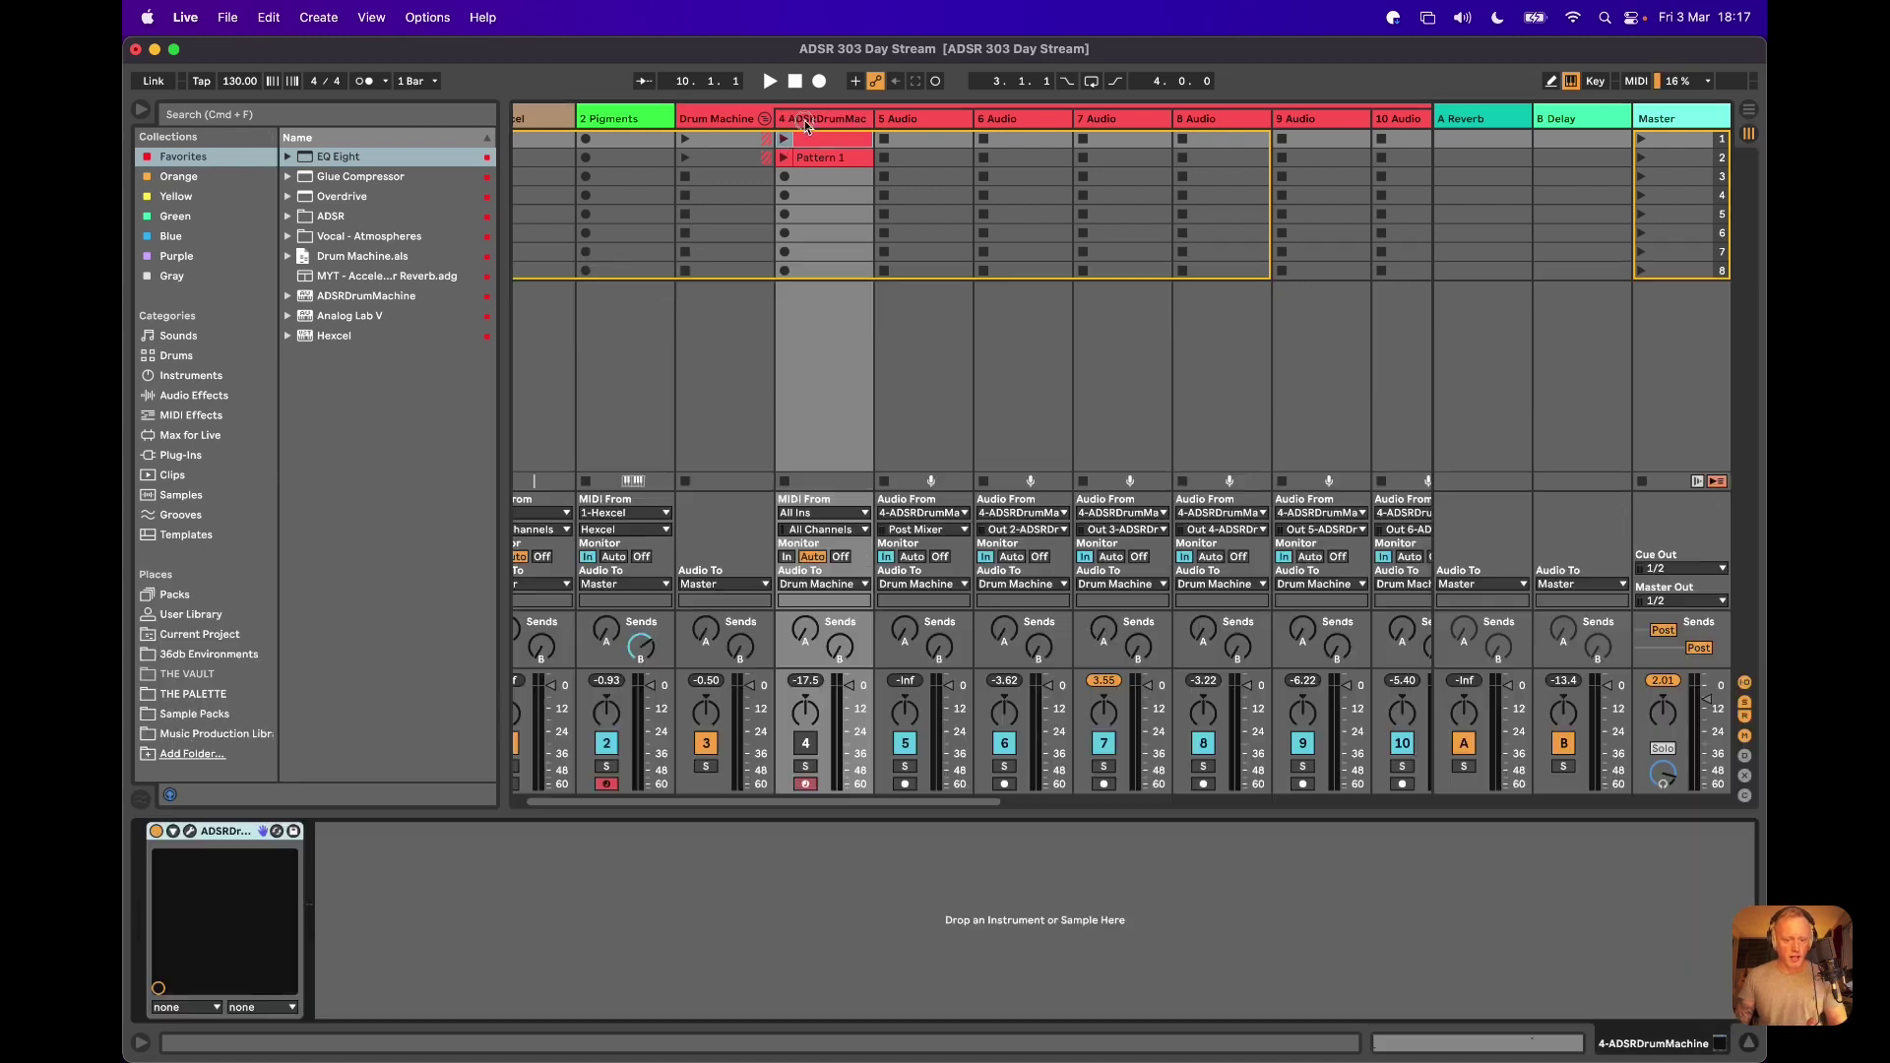
key("super+alt+p")
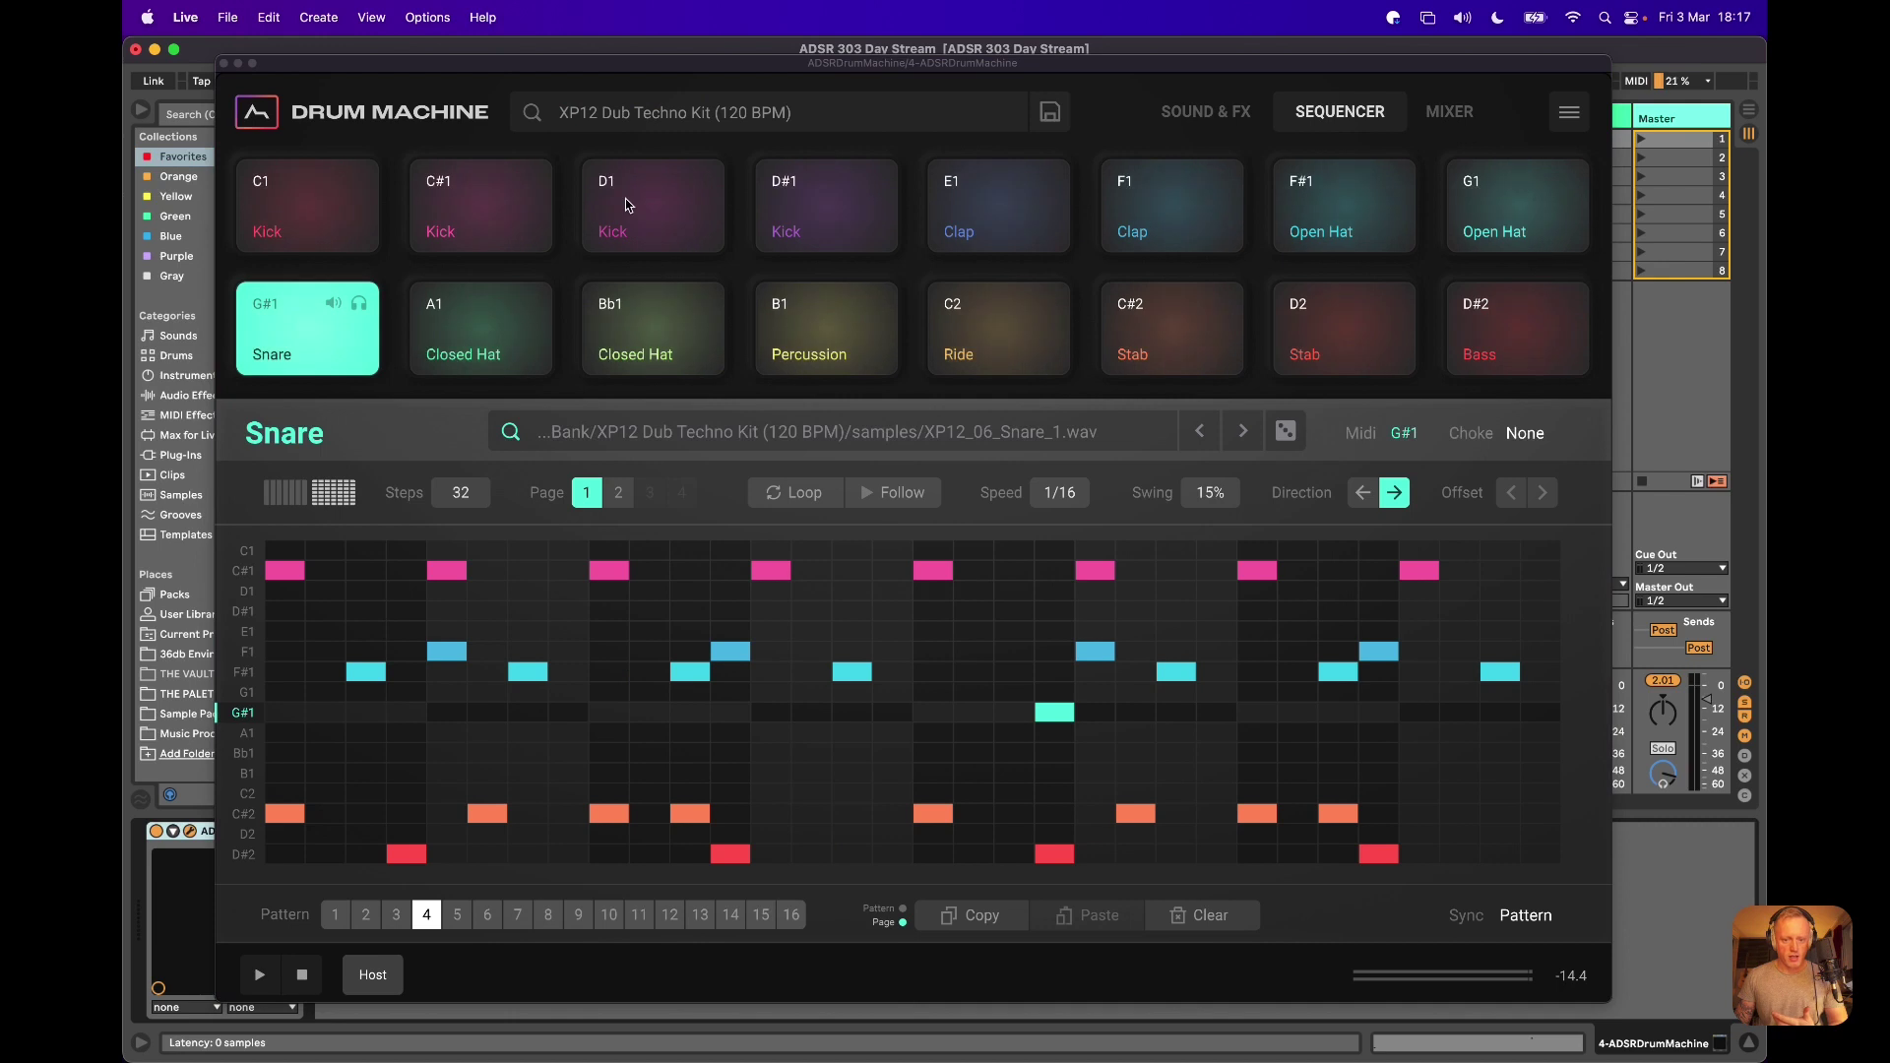
key("ctrl+alt+Right")
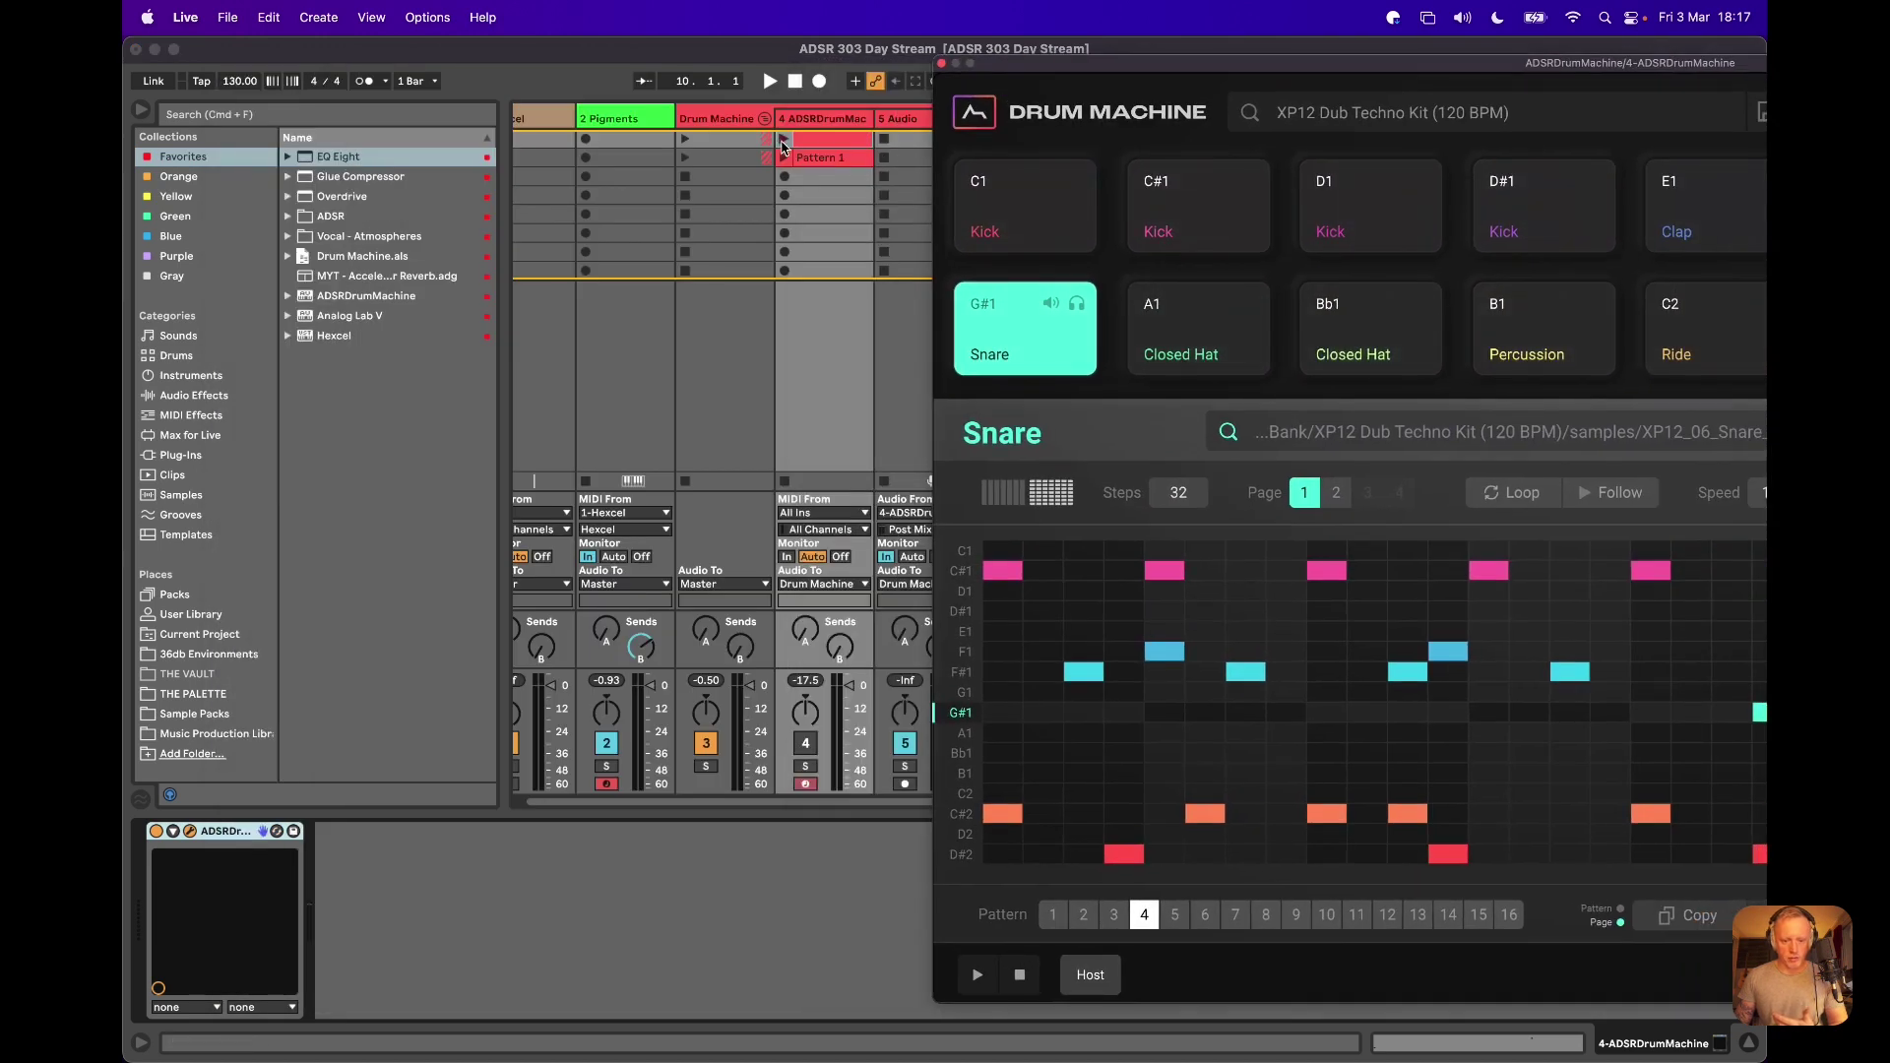
Play the first clip on the ADSRDrumMachine track, move the plug-in window back into full view, and stop playback
left_click(785, 145)
left_click_drag(1028, 65, 353, 79)
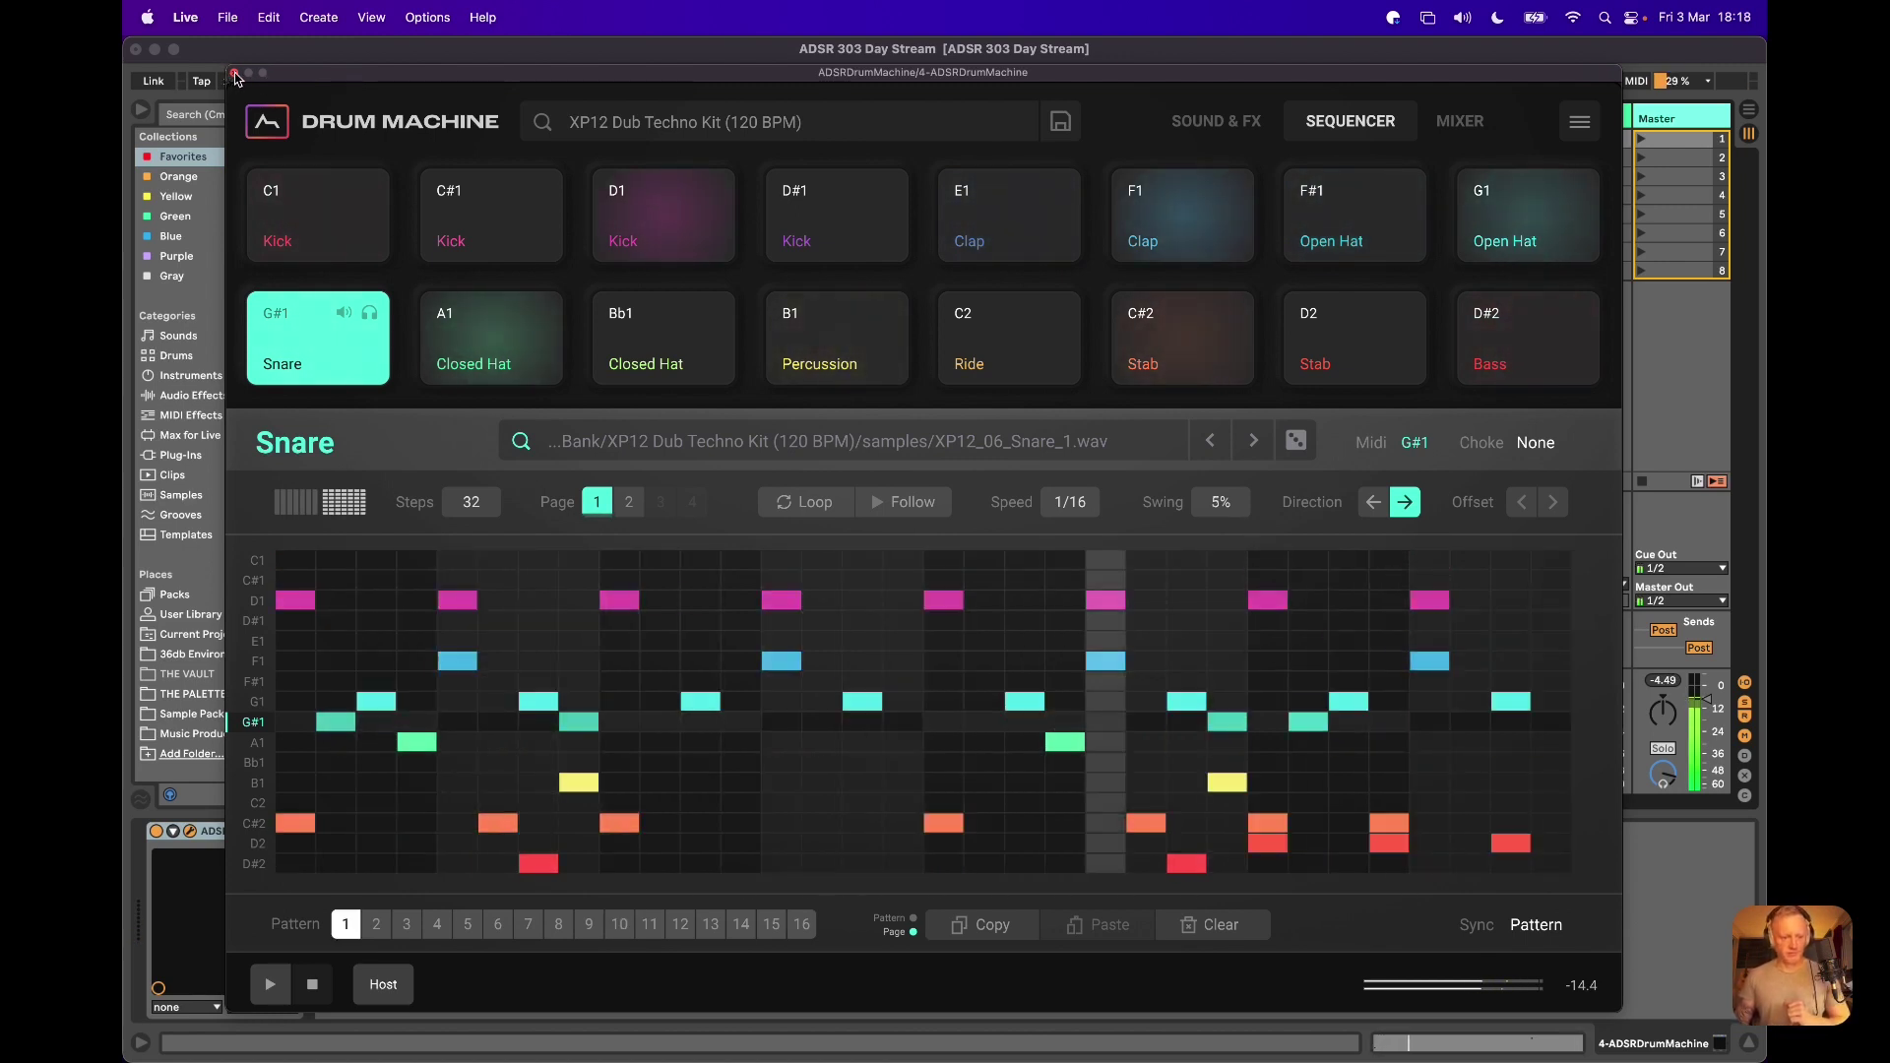
key("space")
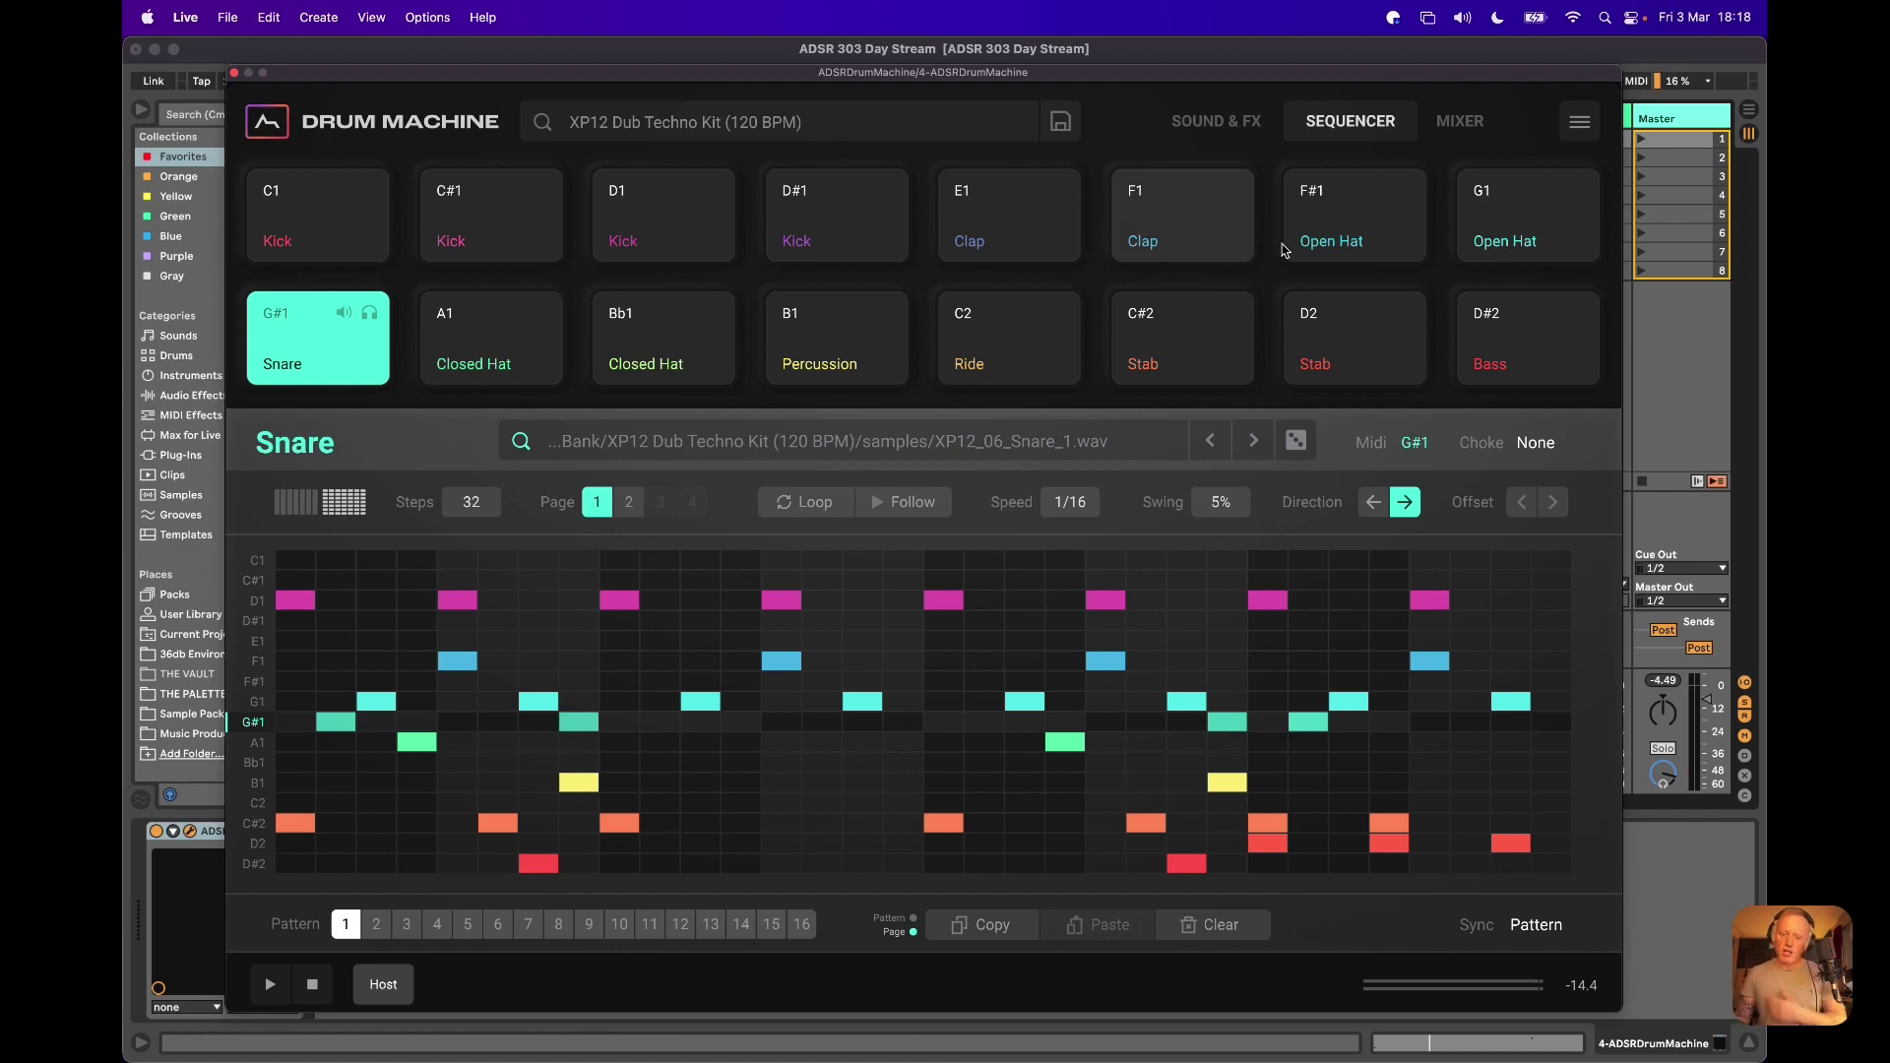
Open the drum machine's mixer and look over all pad and bus channels from first to last
left_click(1465, 136)
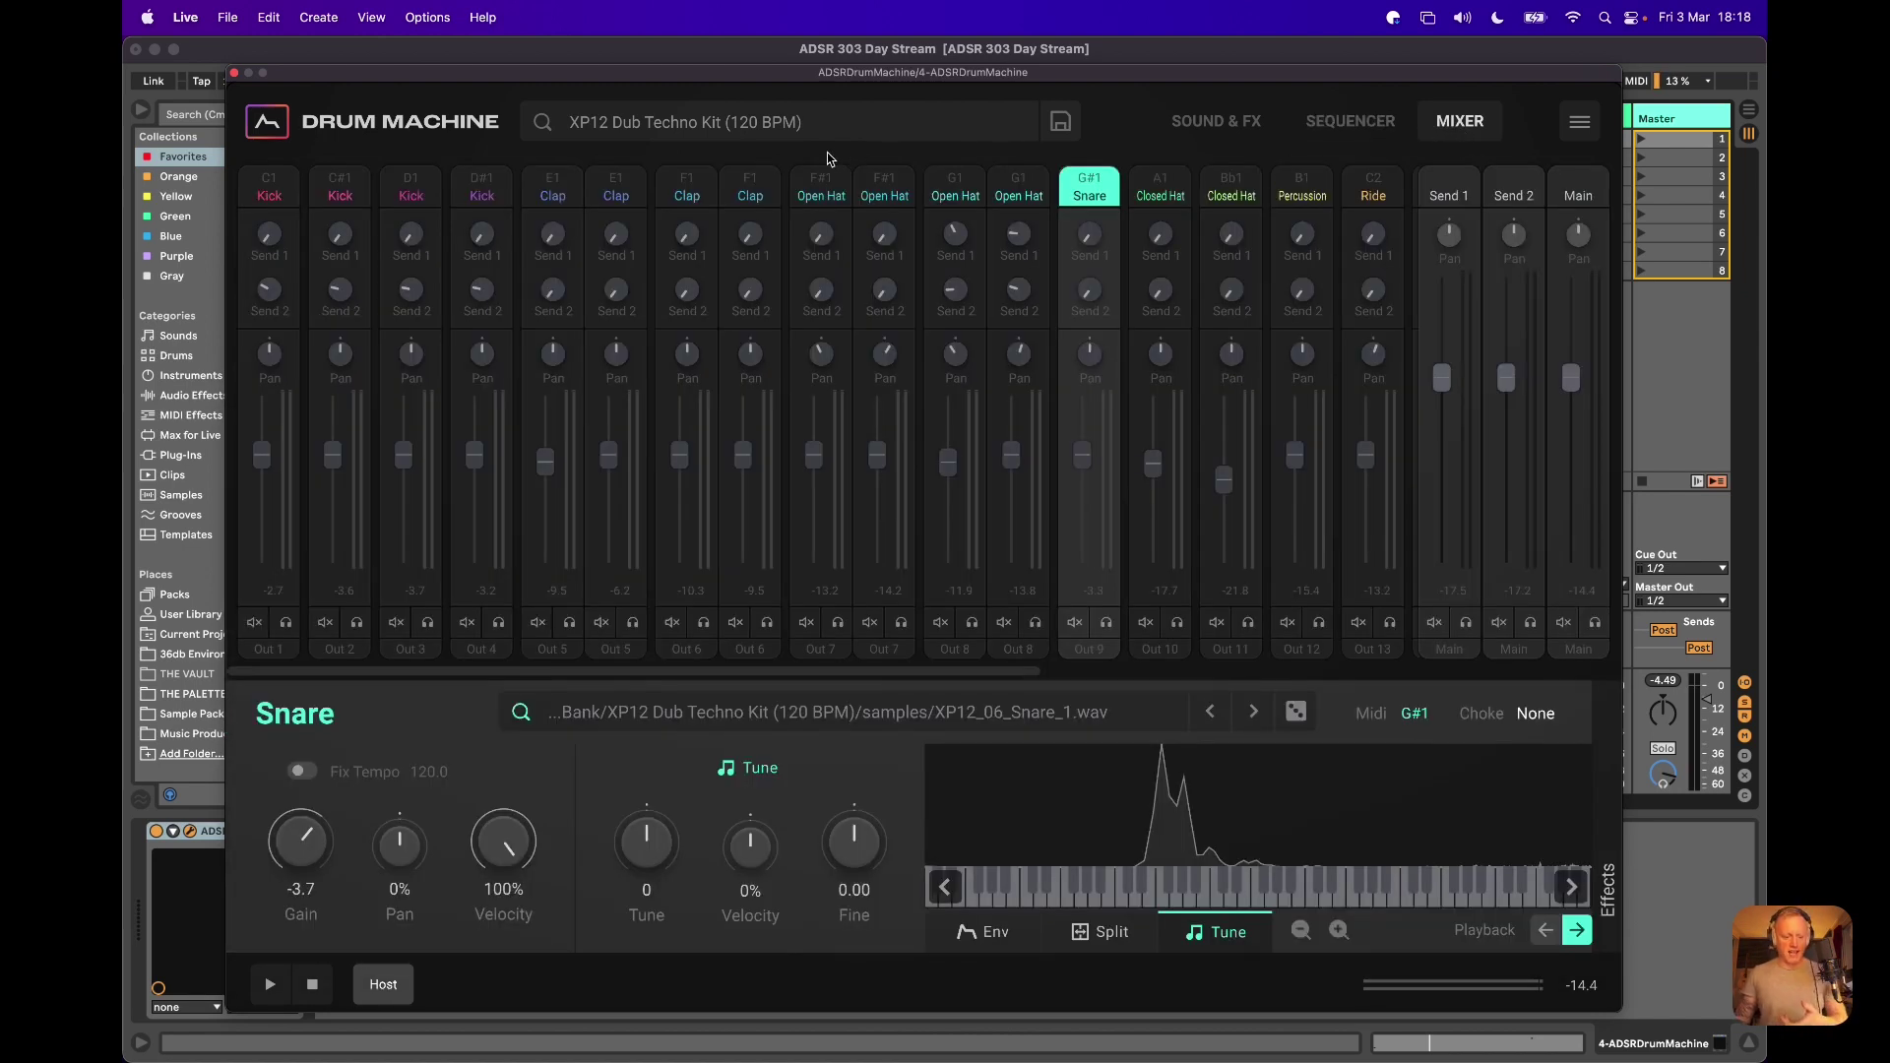
scroll(787, 164, "right", 10)
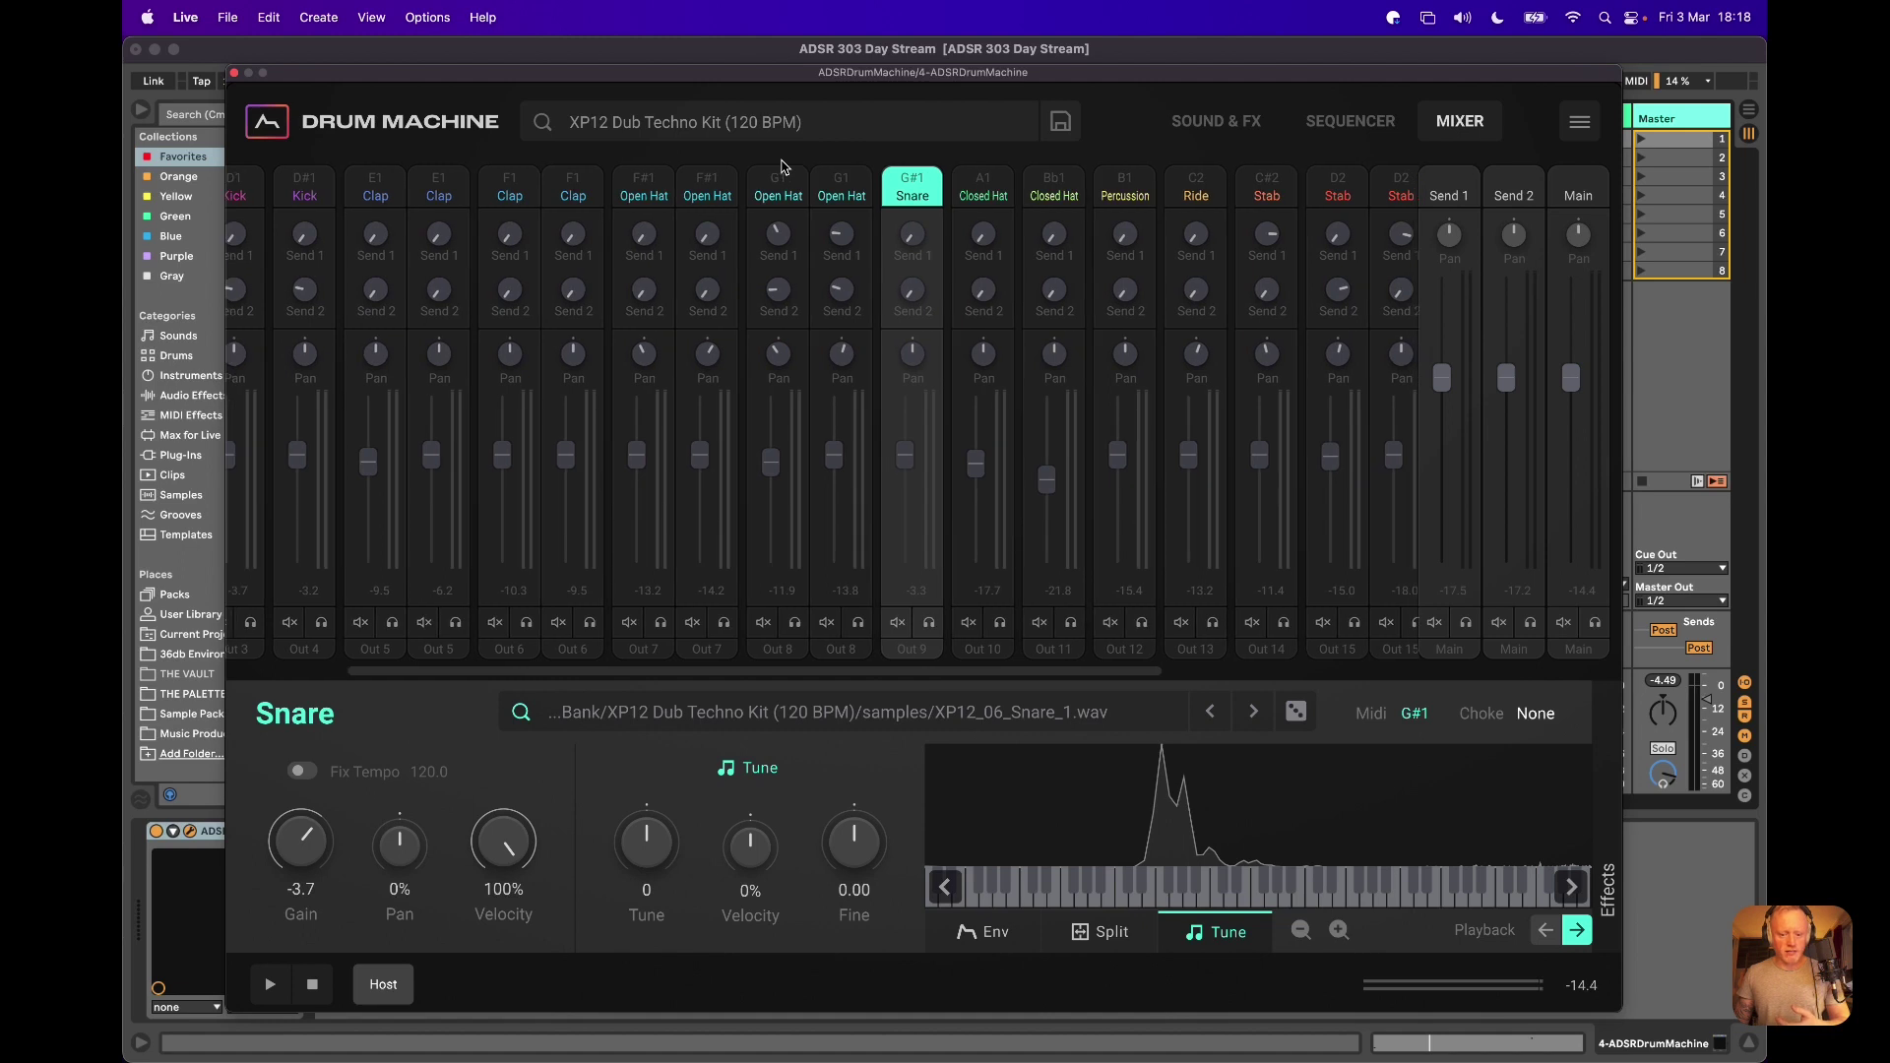
scroll(783, 167, "right", 2)
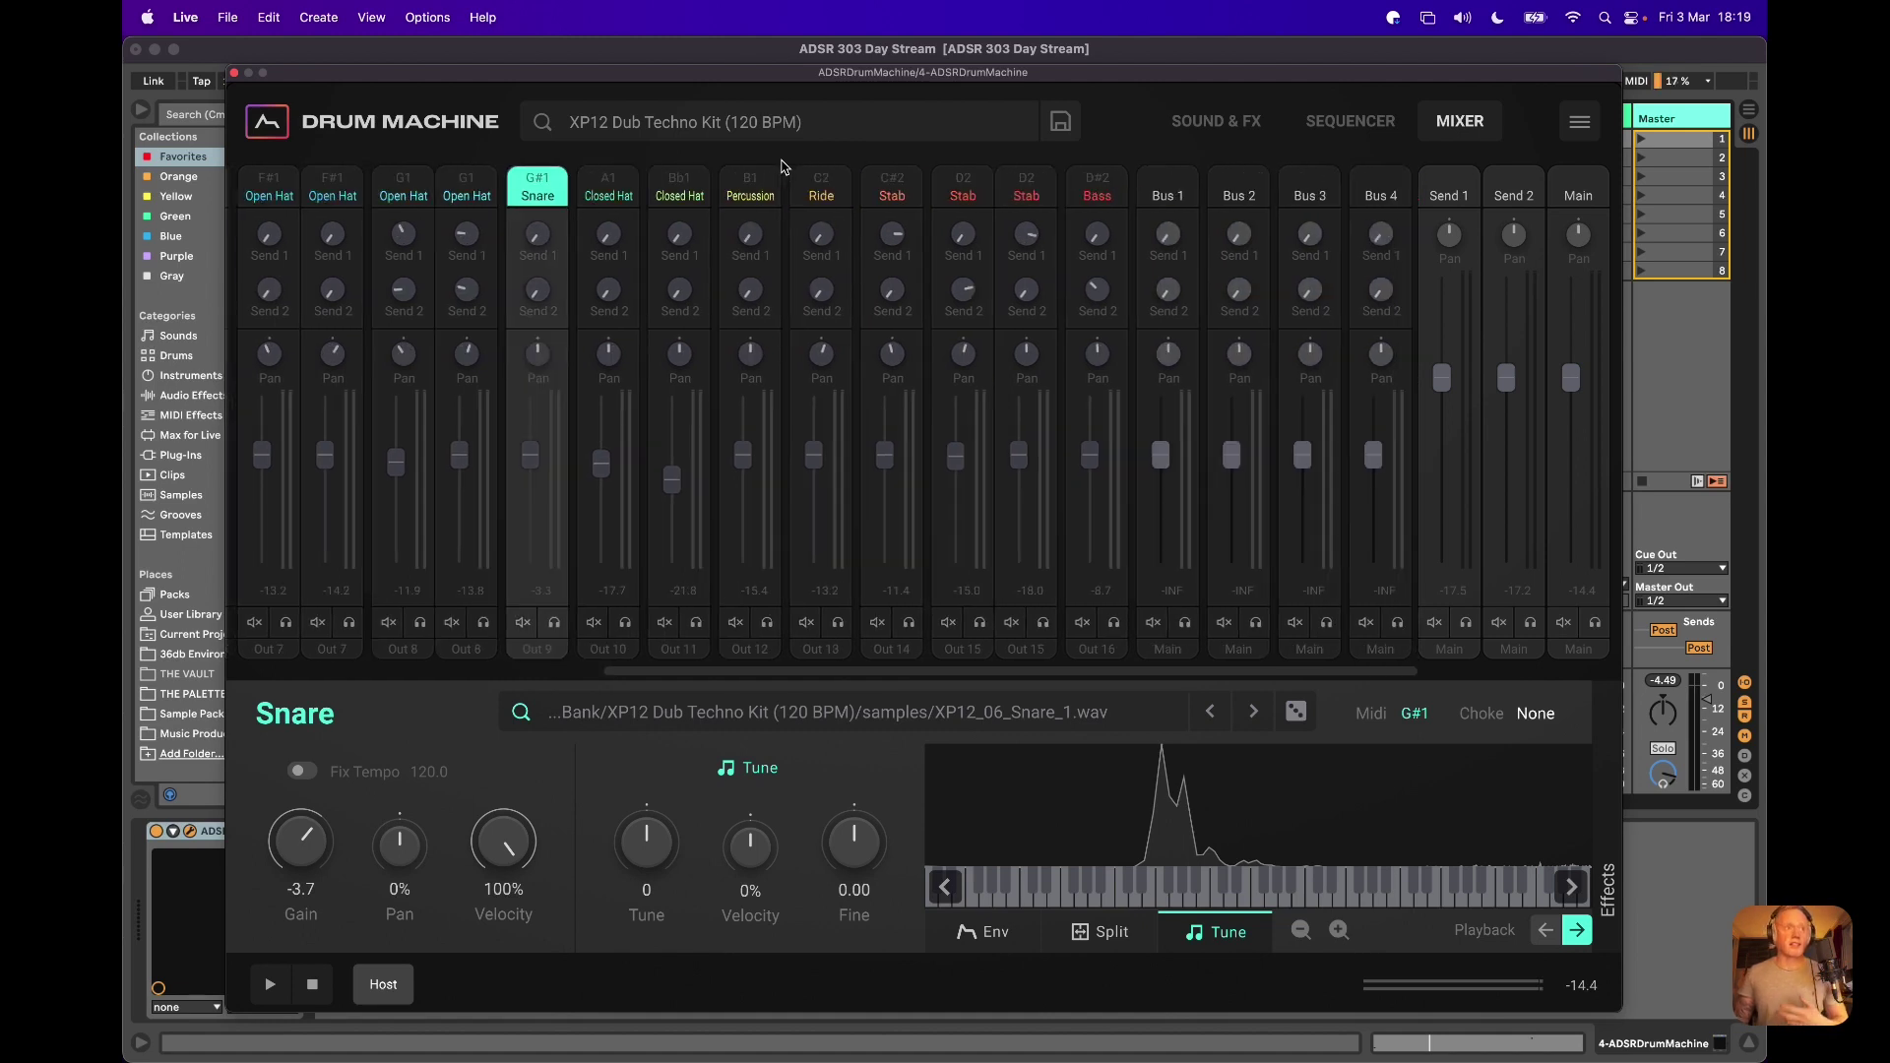
scroll(800, 164, "left", 6)
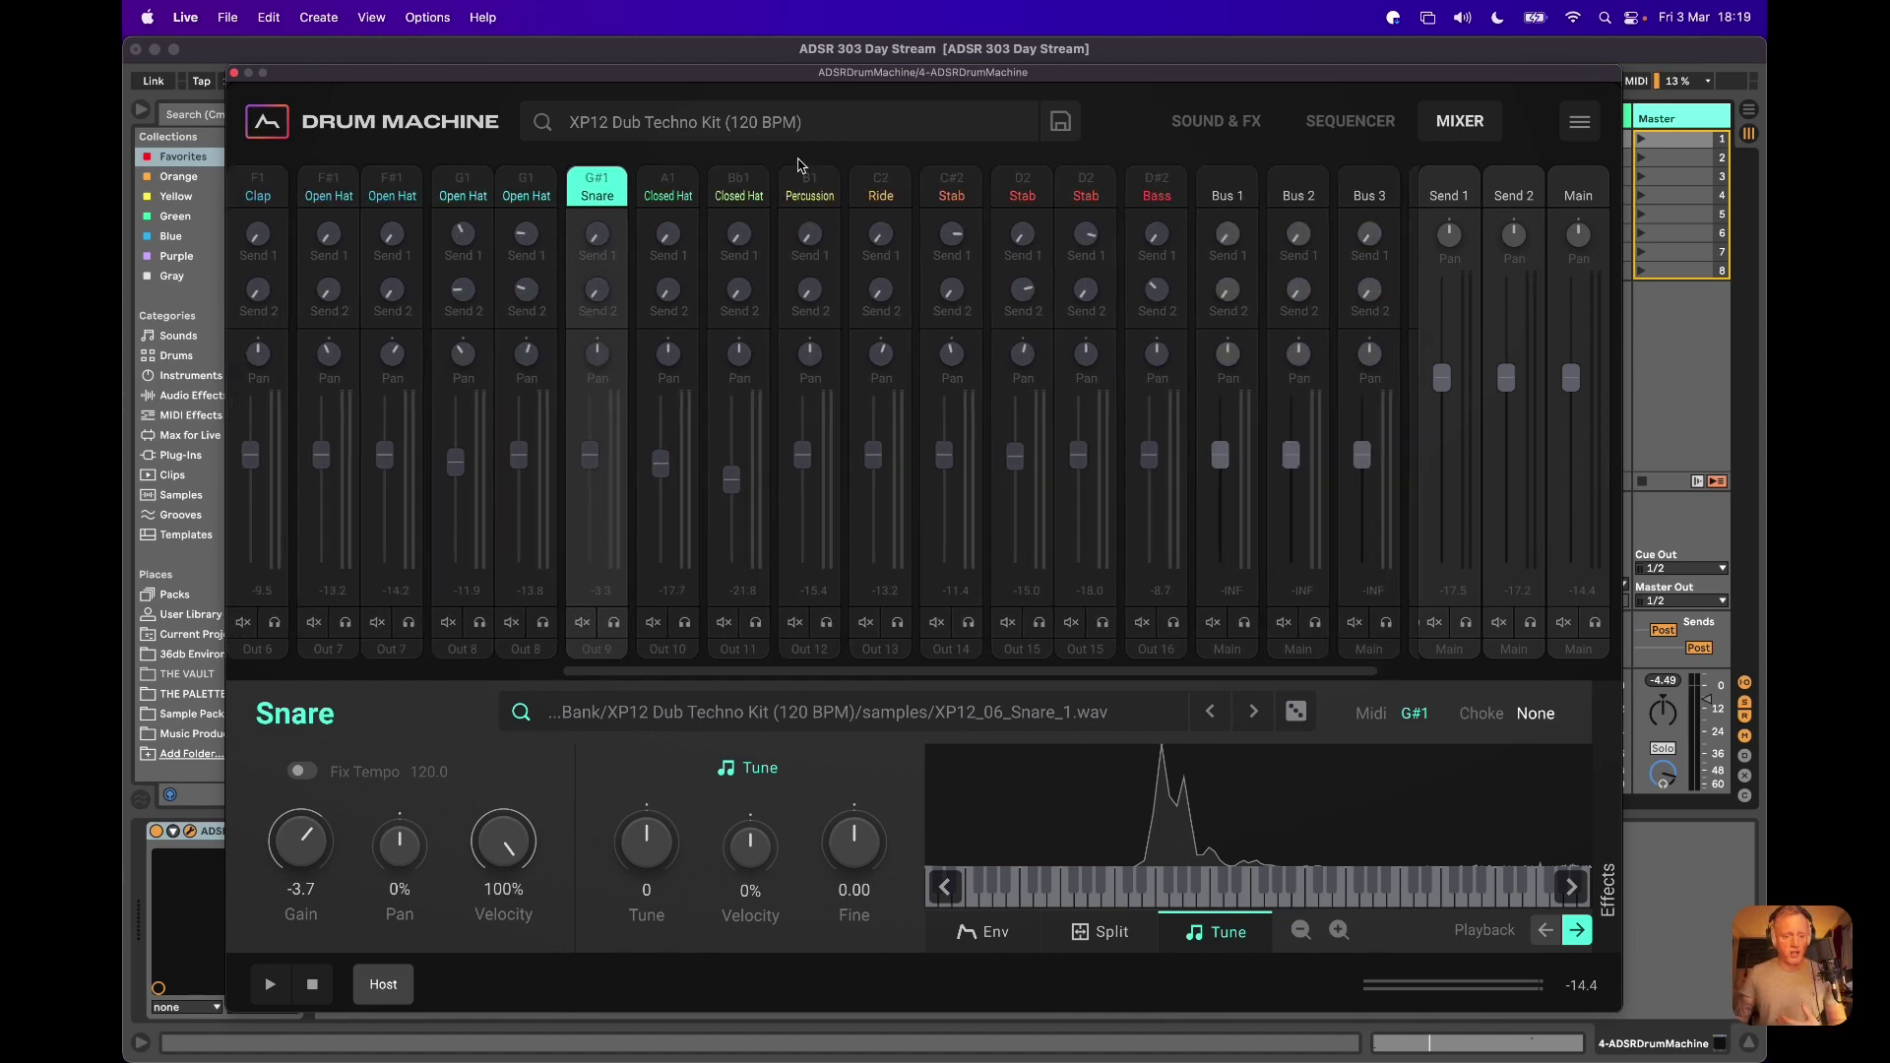
scroll(799, 164, "left", 3)
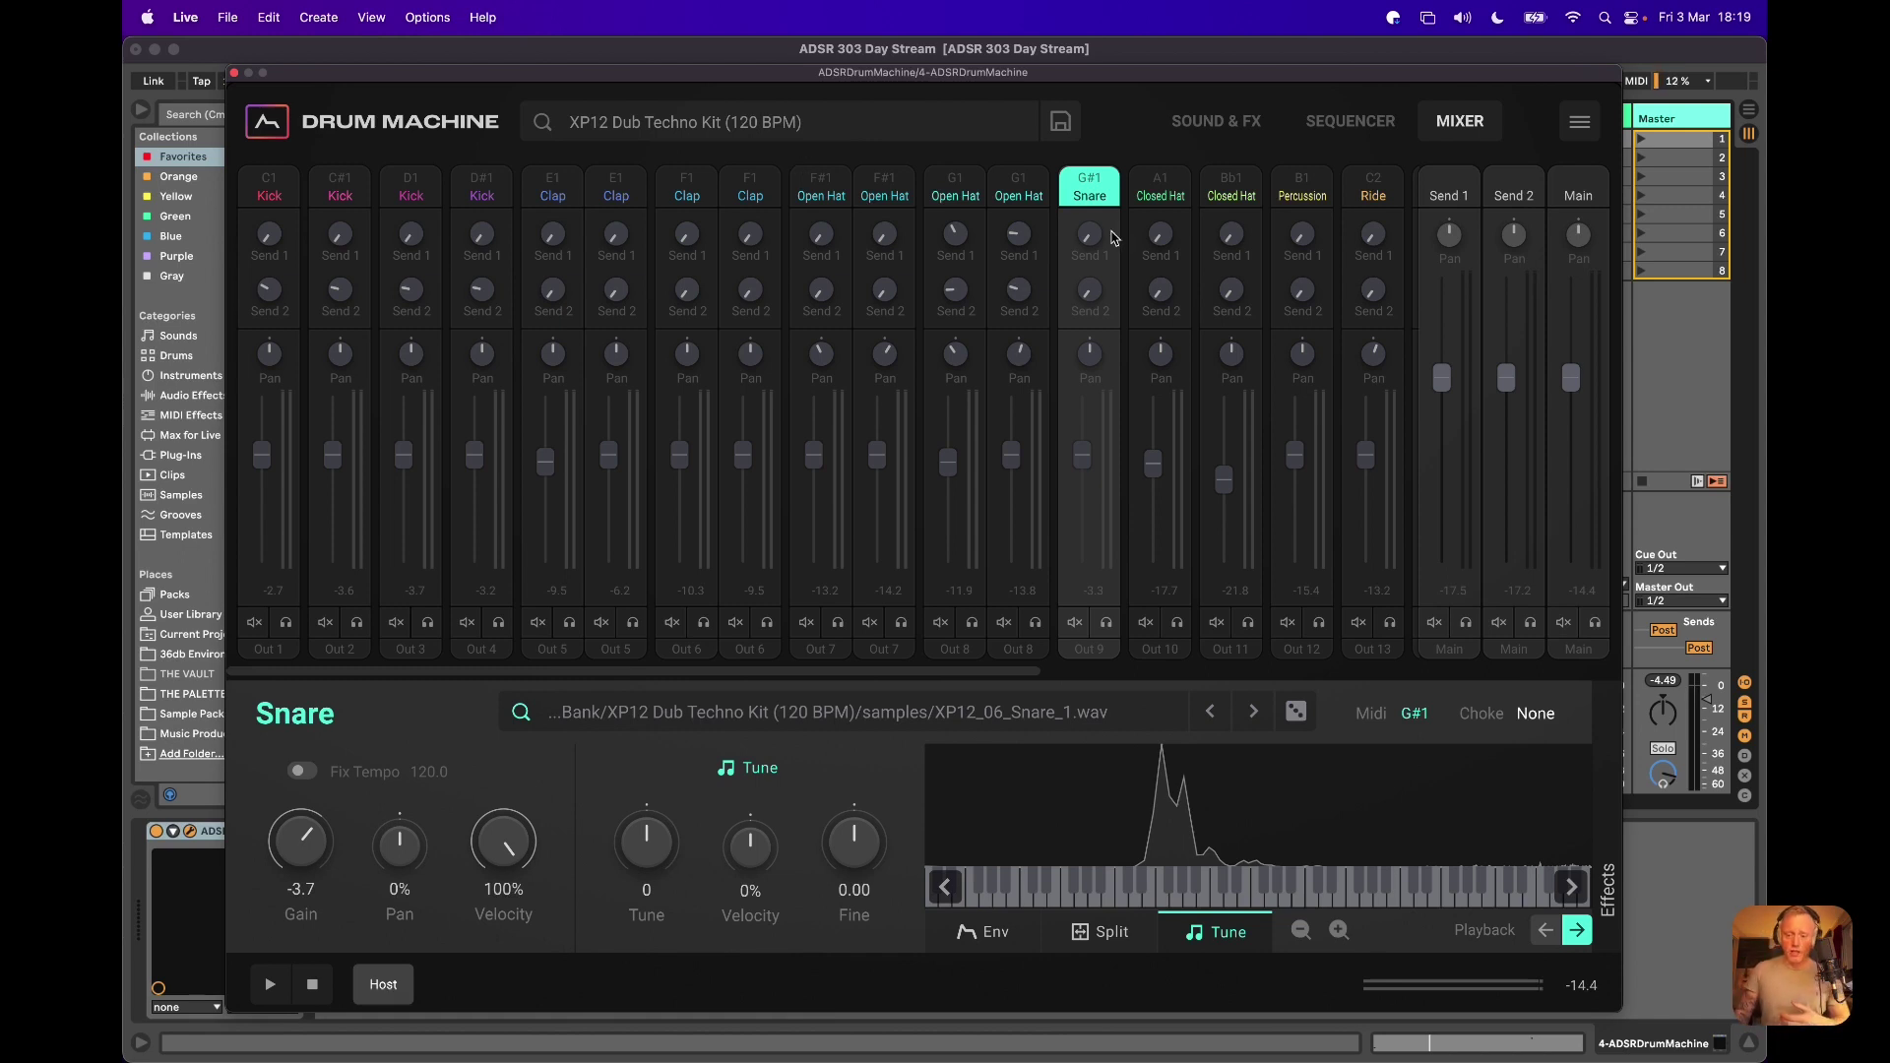
Inspect the effects on the Send 1, Send 2 and Main channels of the drum machine's mixer
left_click(1440, 198)
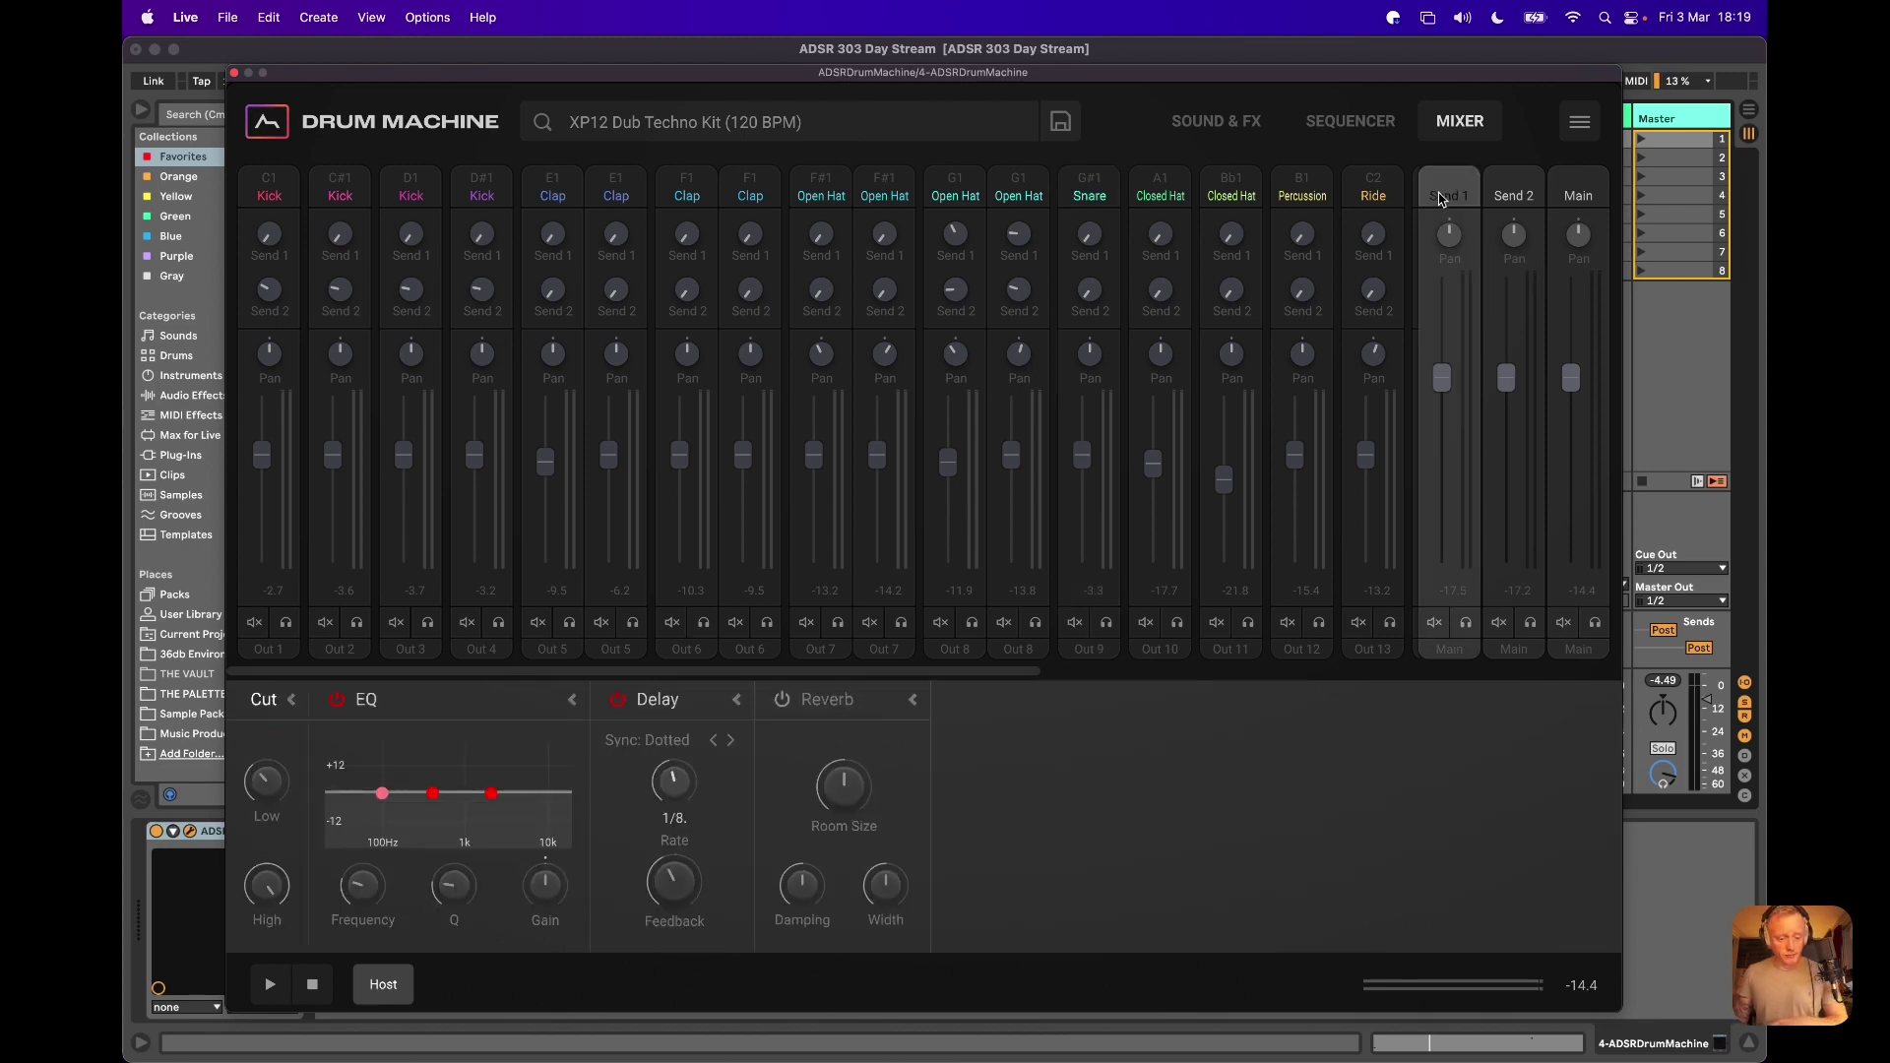
left_click(1516, 196)
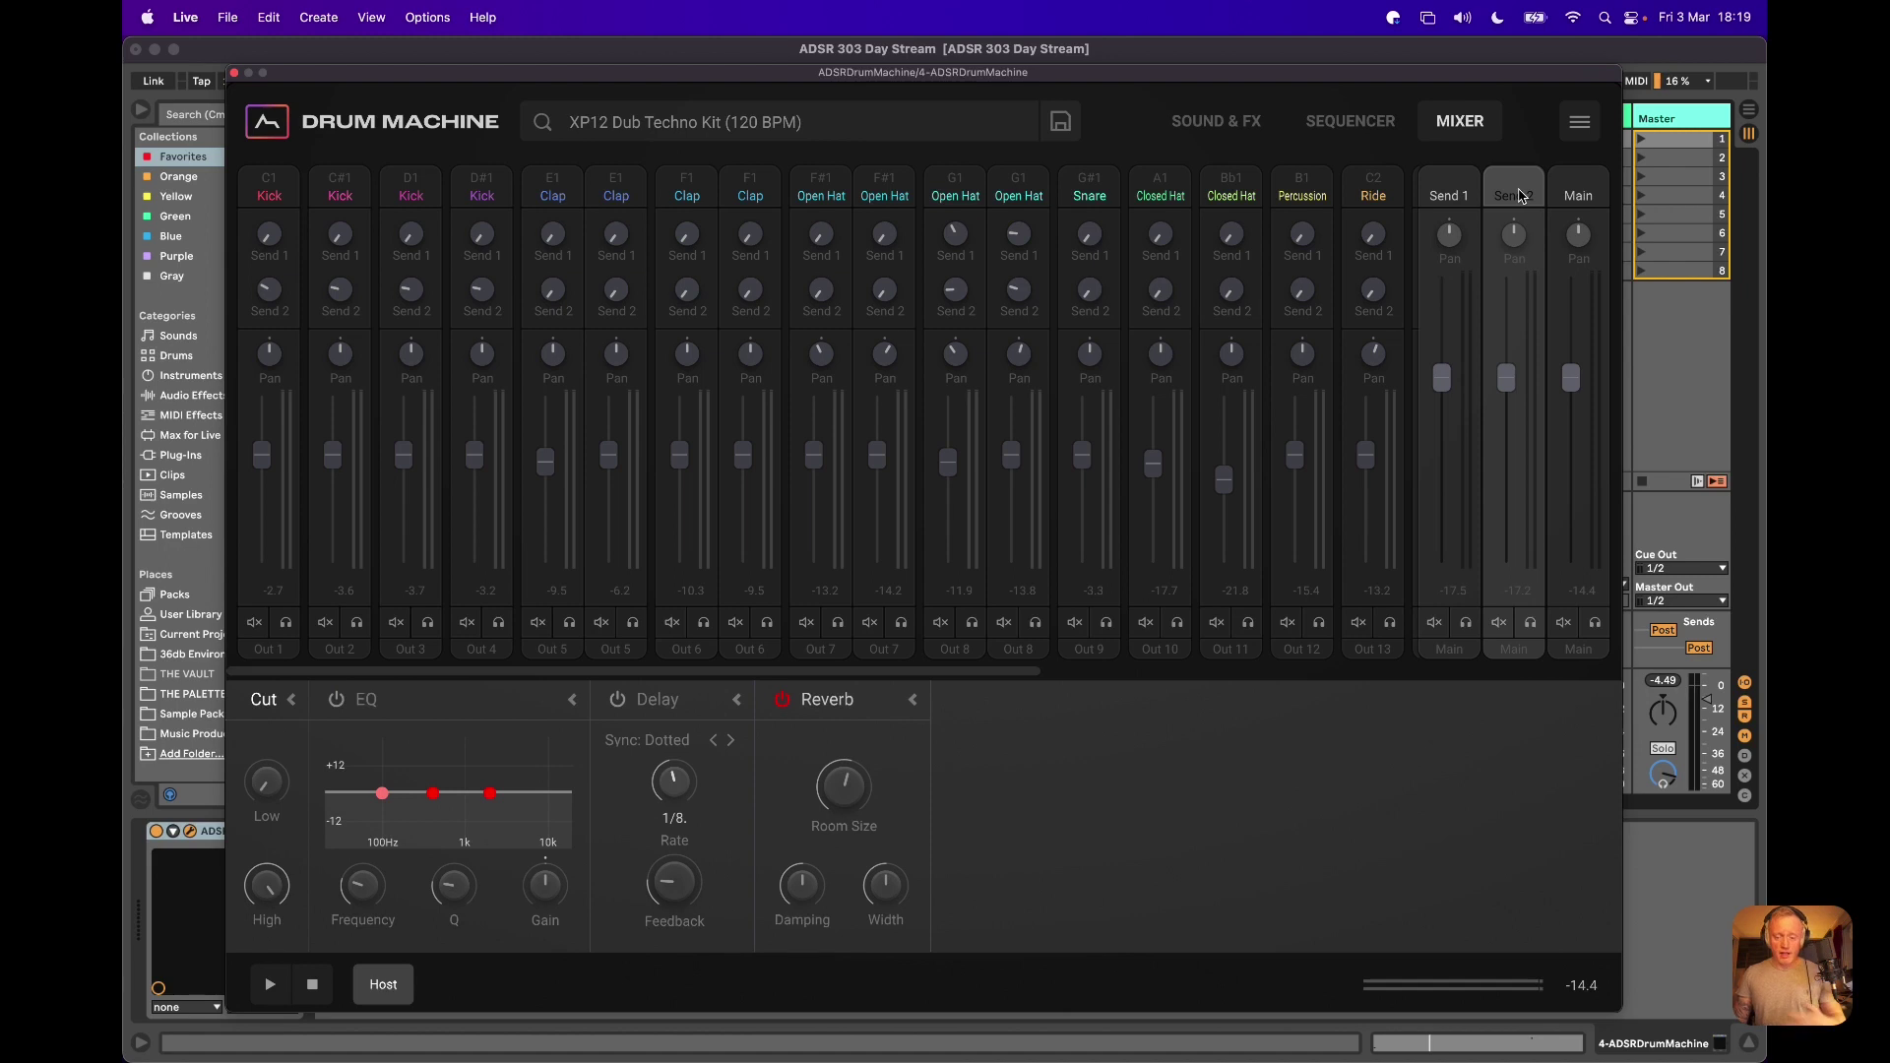
left_click(1466, 196)
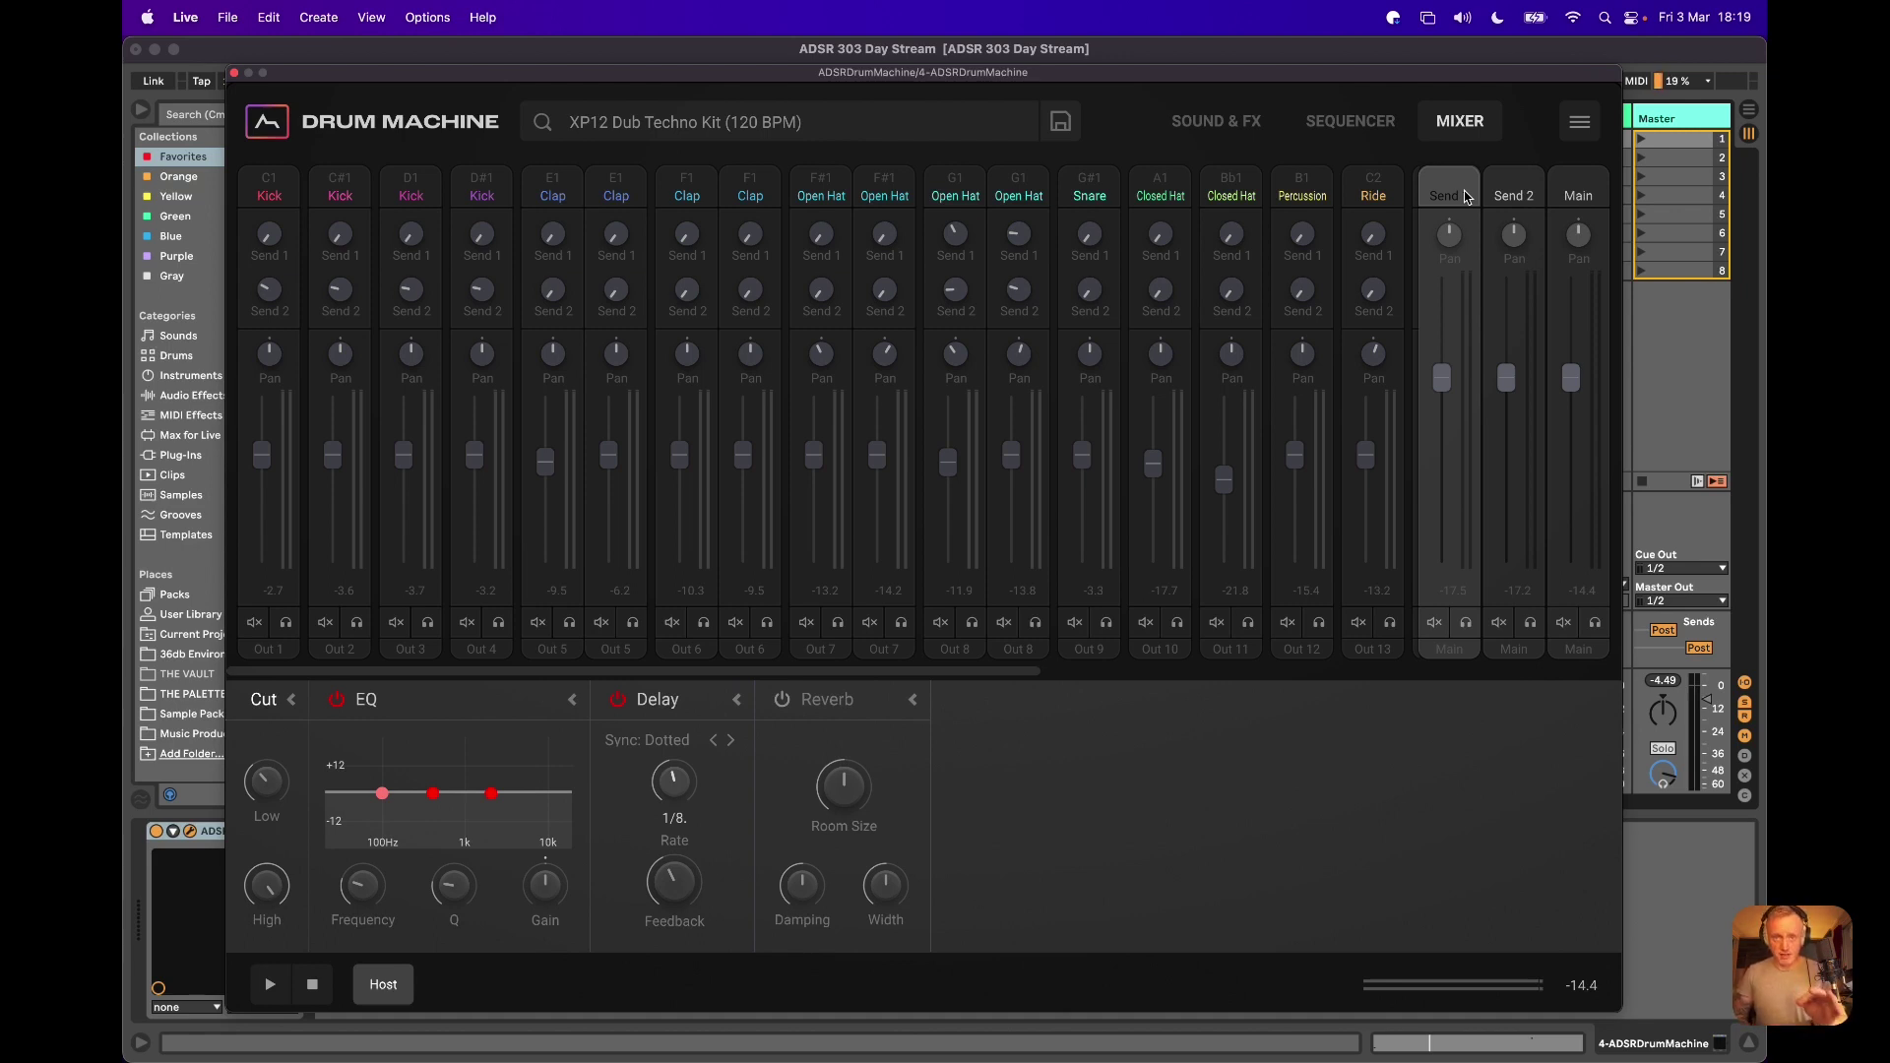
left_click(1509, 198)
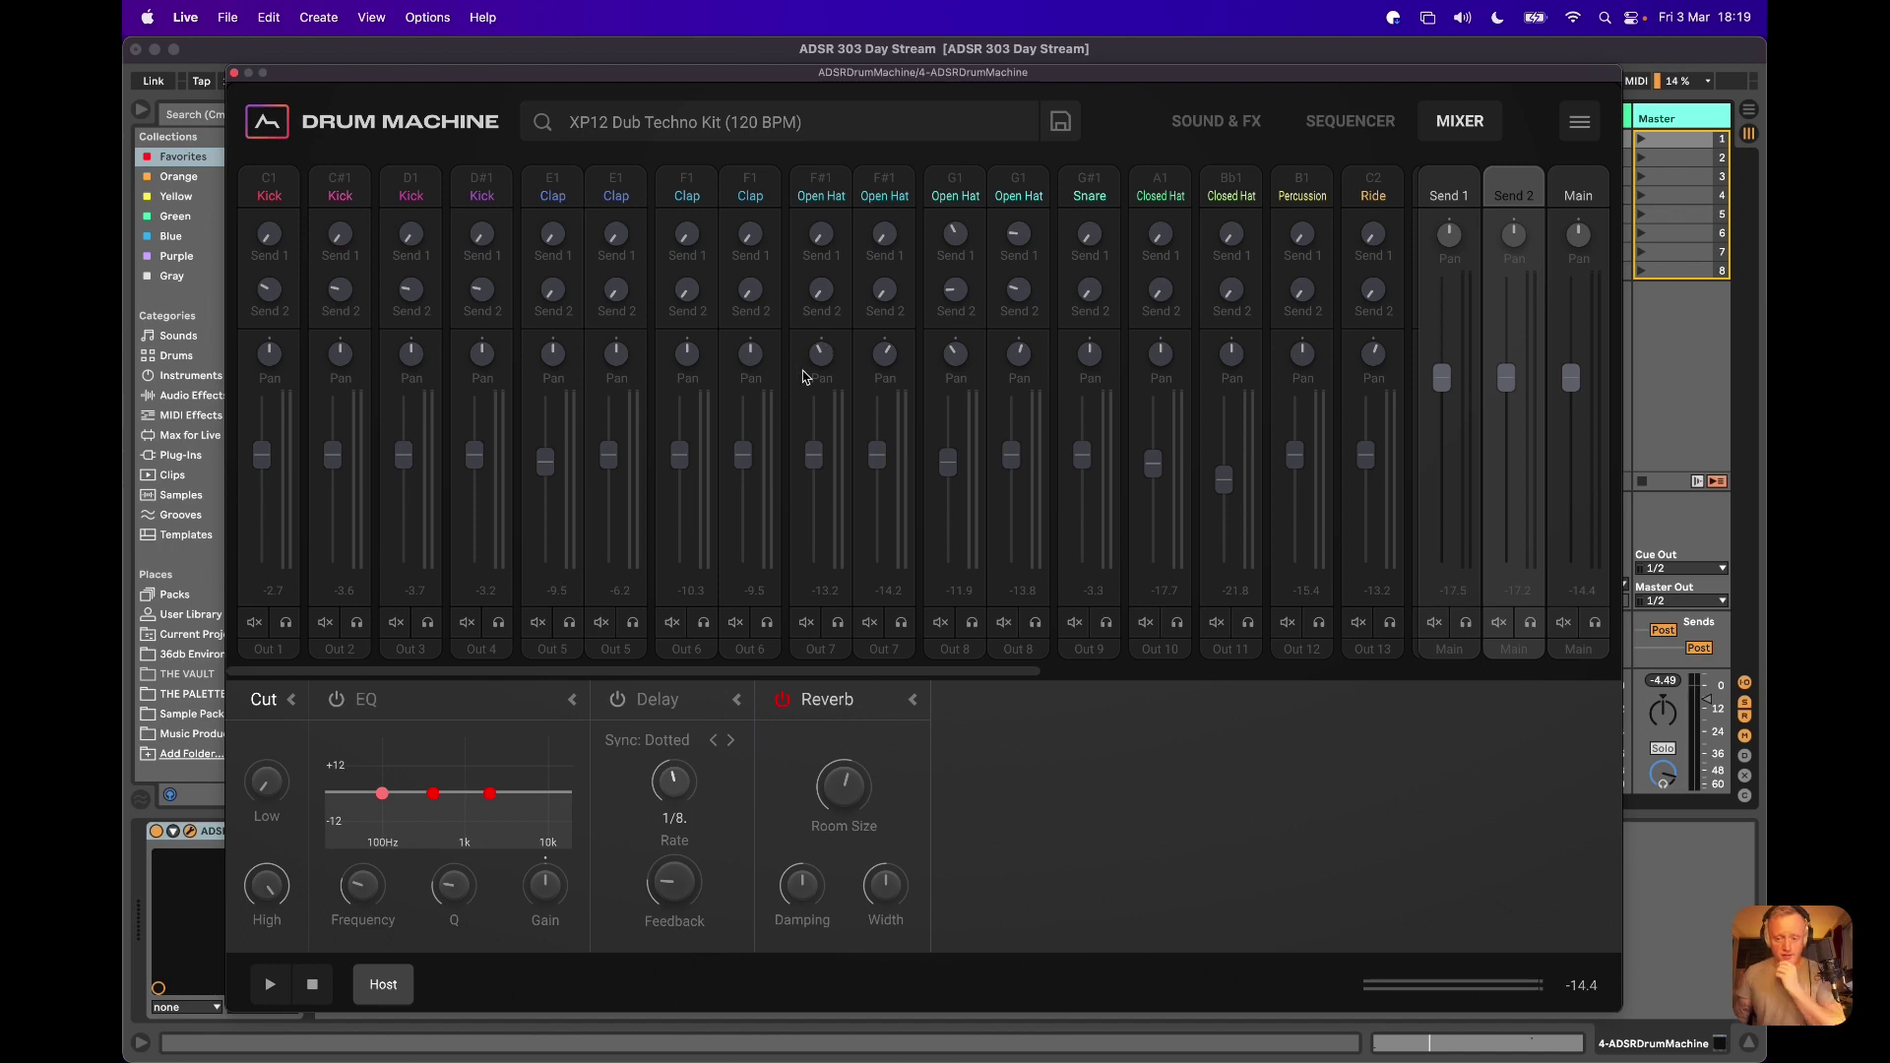
left_click(1587, 195)
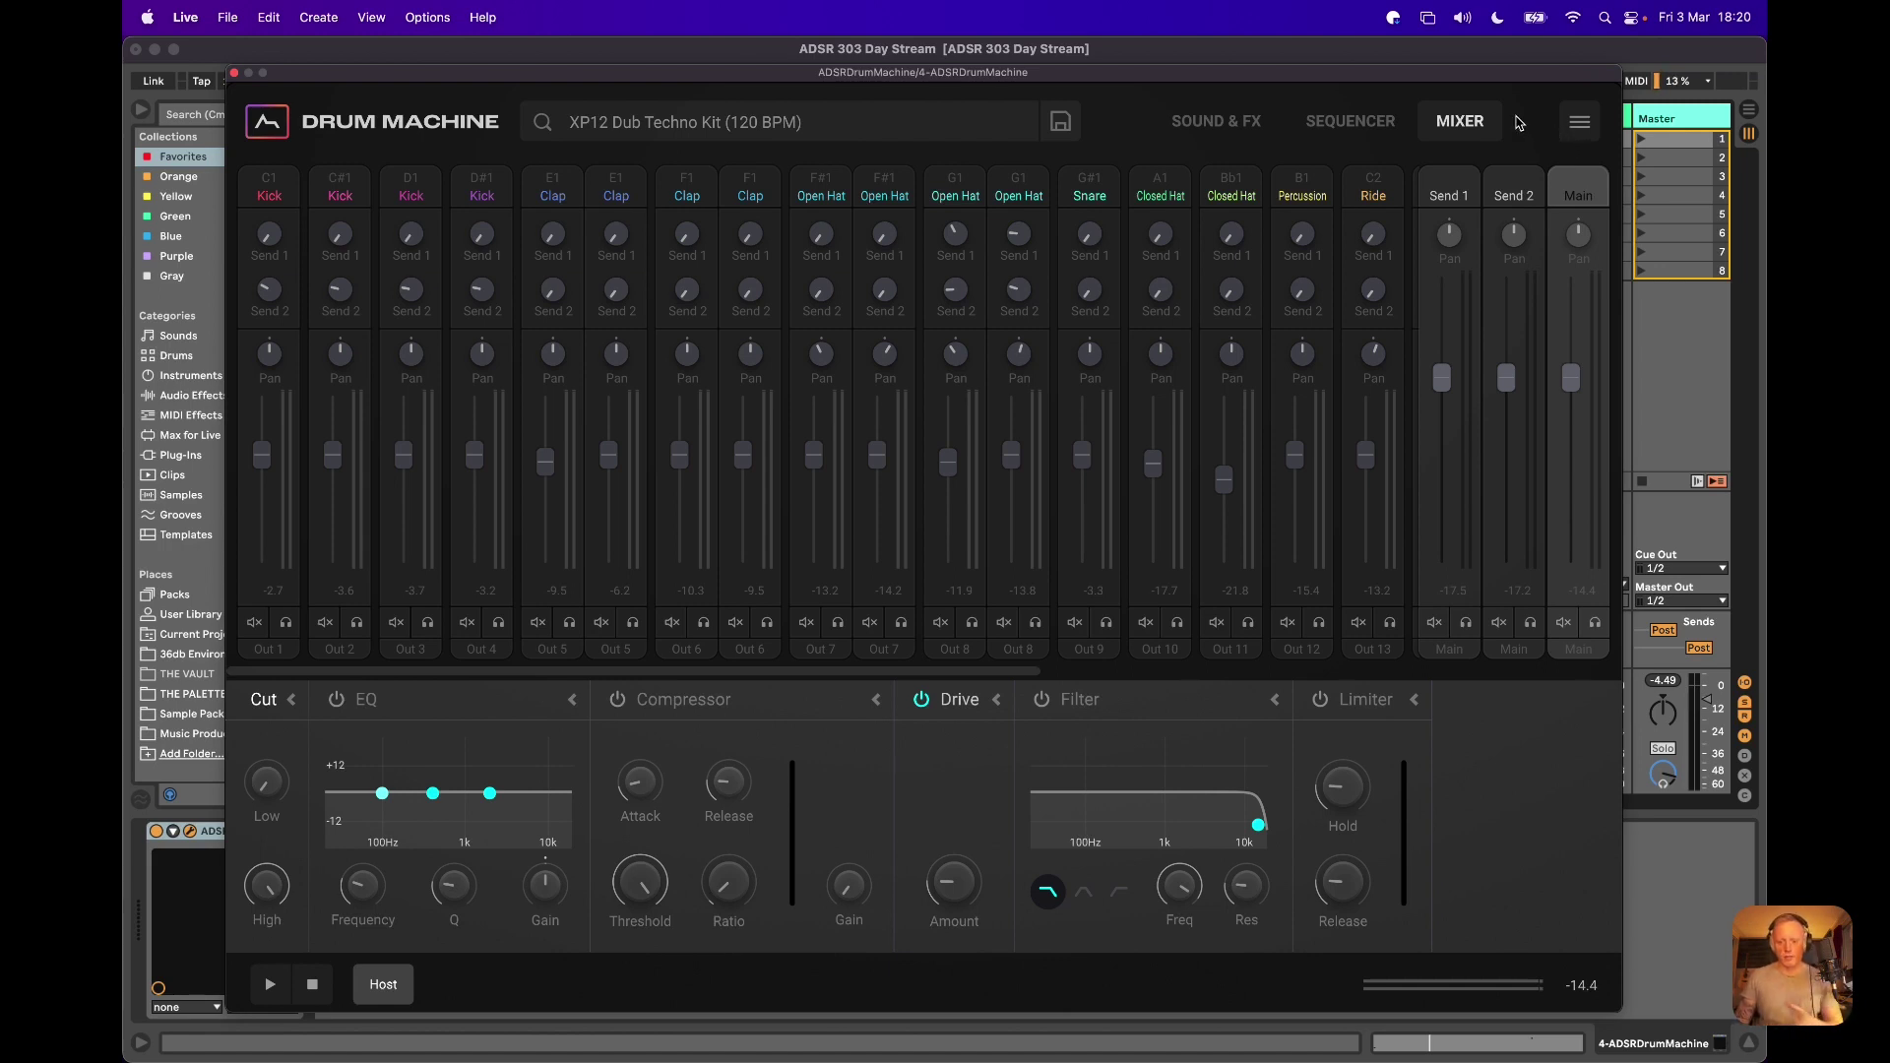
Examine the routing options for sending pads to direct outs, buses or Main, leaving the routing as it is
left_click(1581, 127)
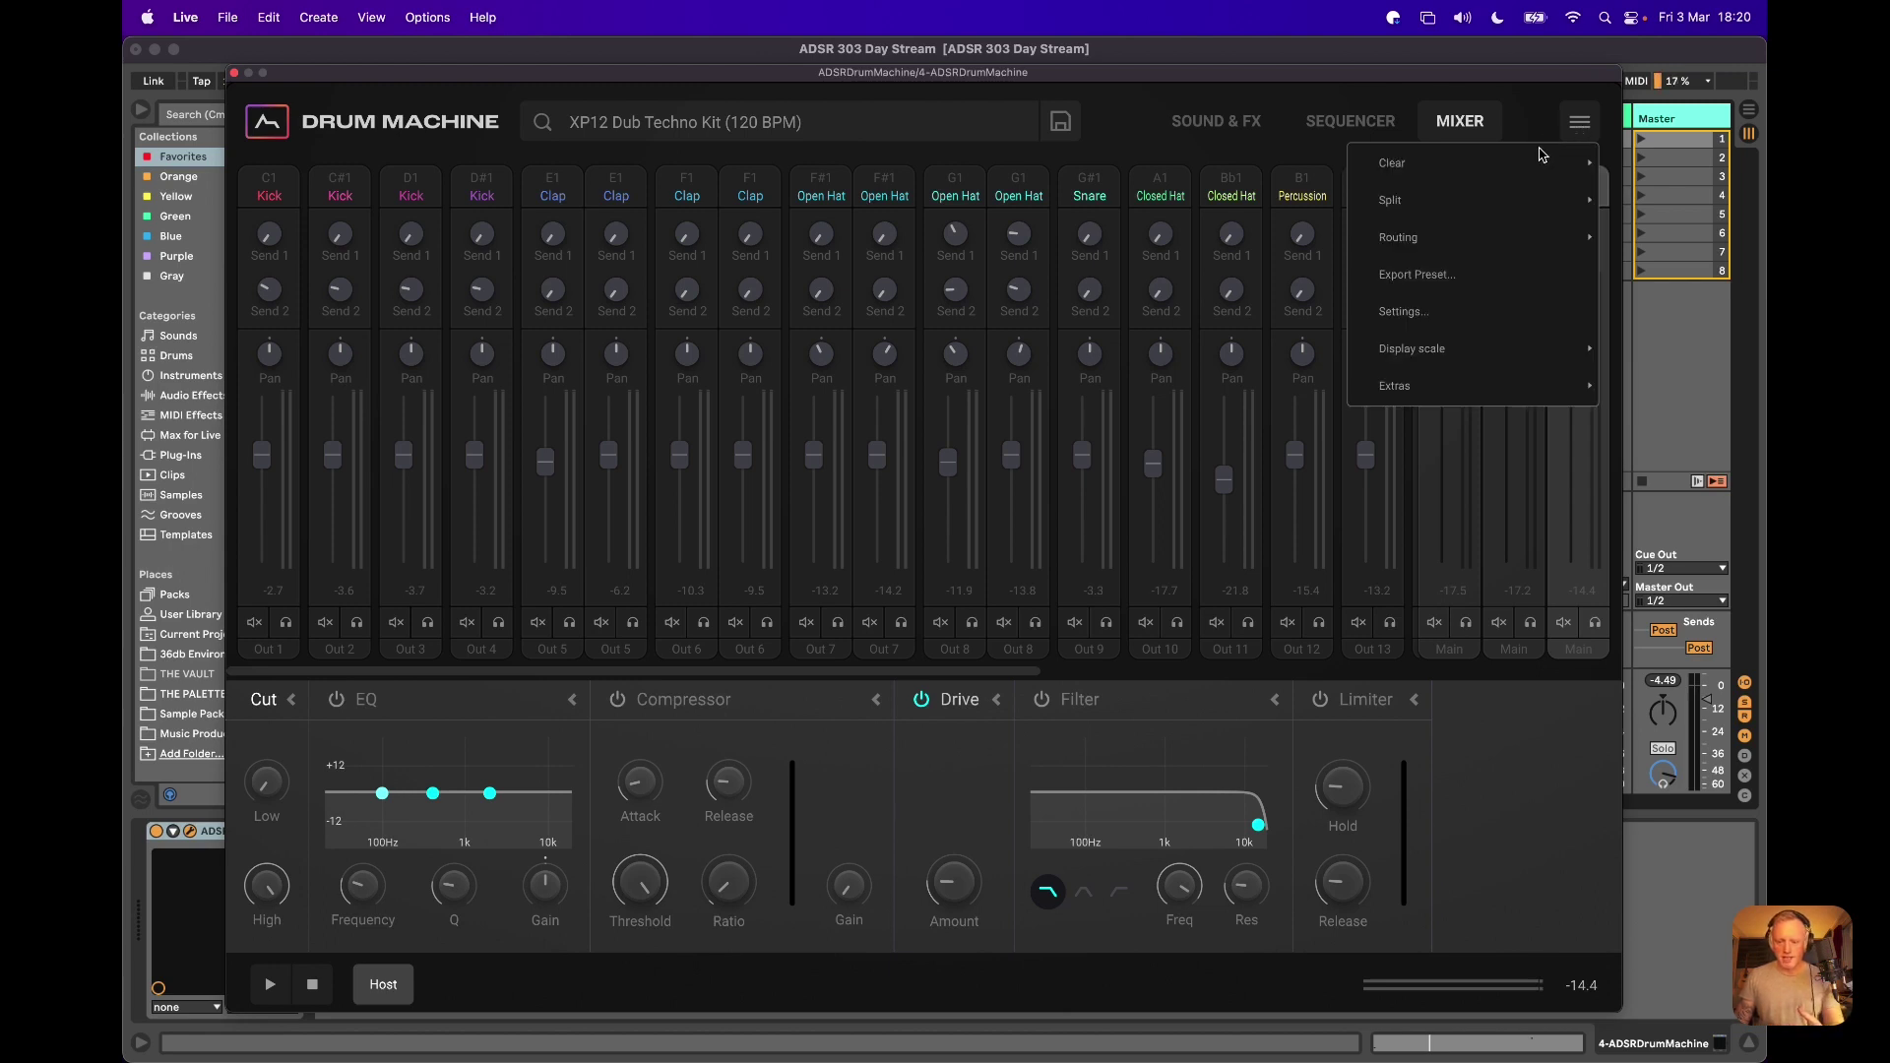
mouse_move(1488, 245)
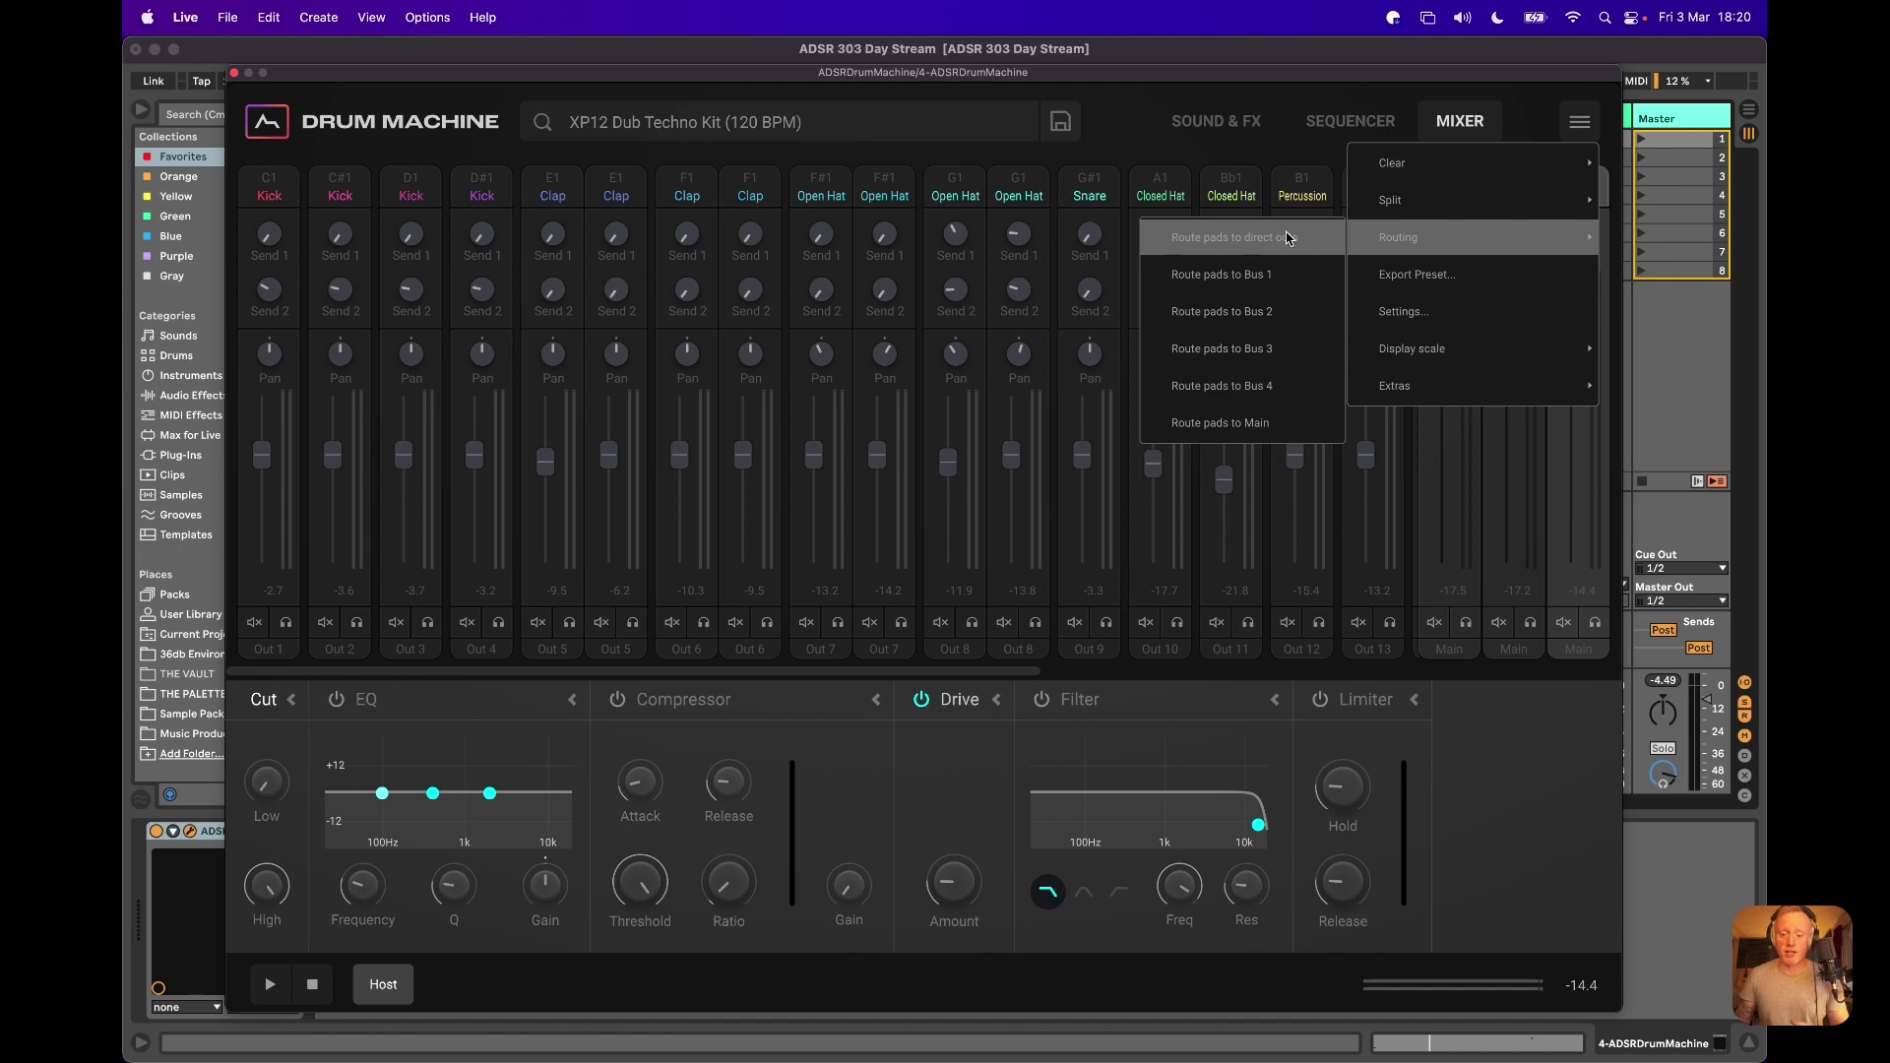
left_click(1133, 130)
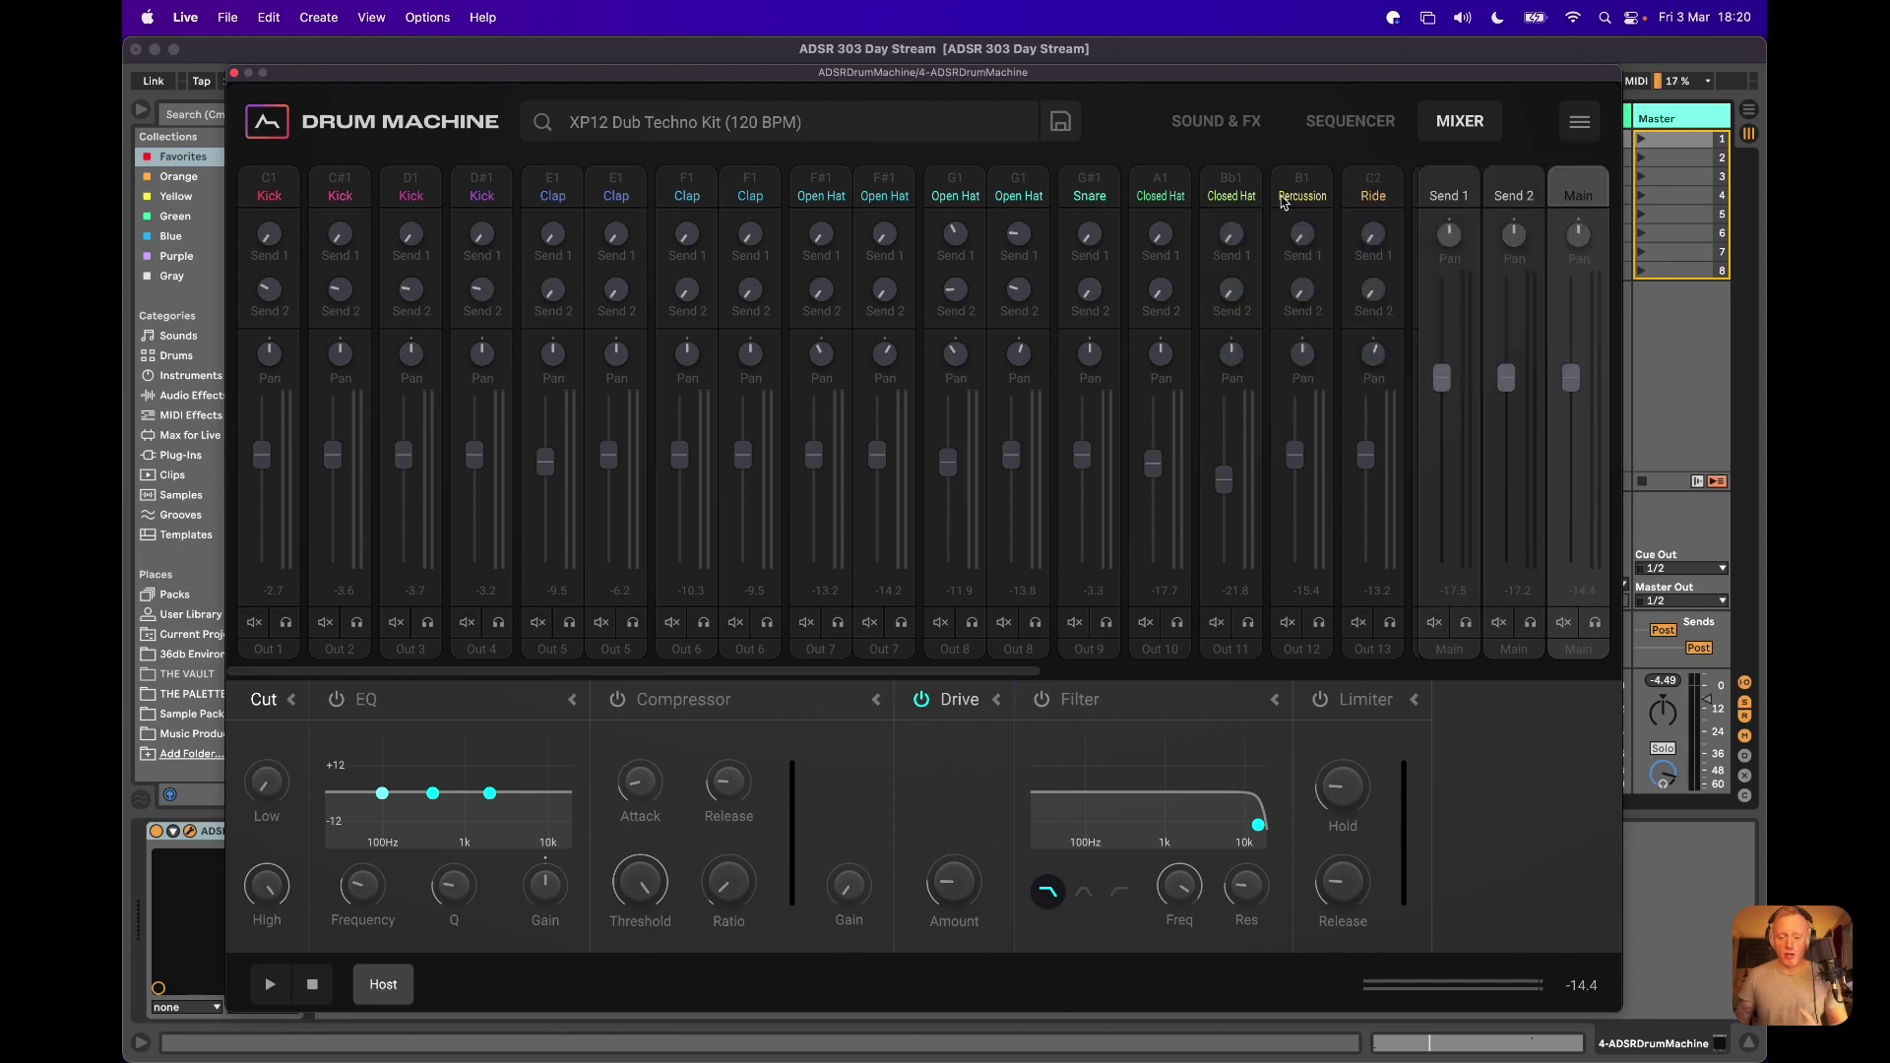
Bring the bus channels into view and inspect Bus 1's effects and its available direct output routings
left_click(1418, 192)
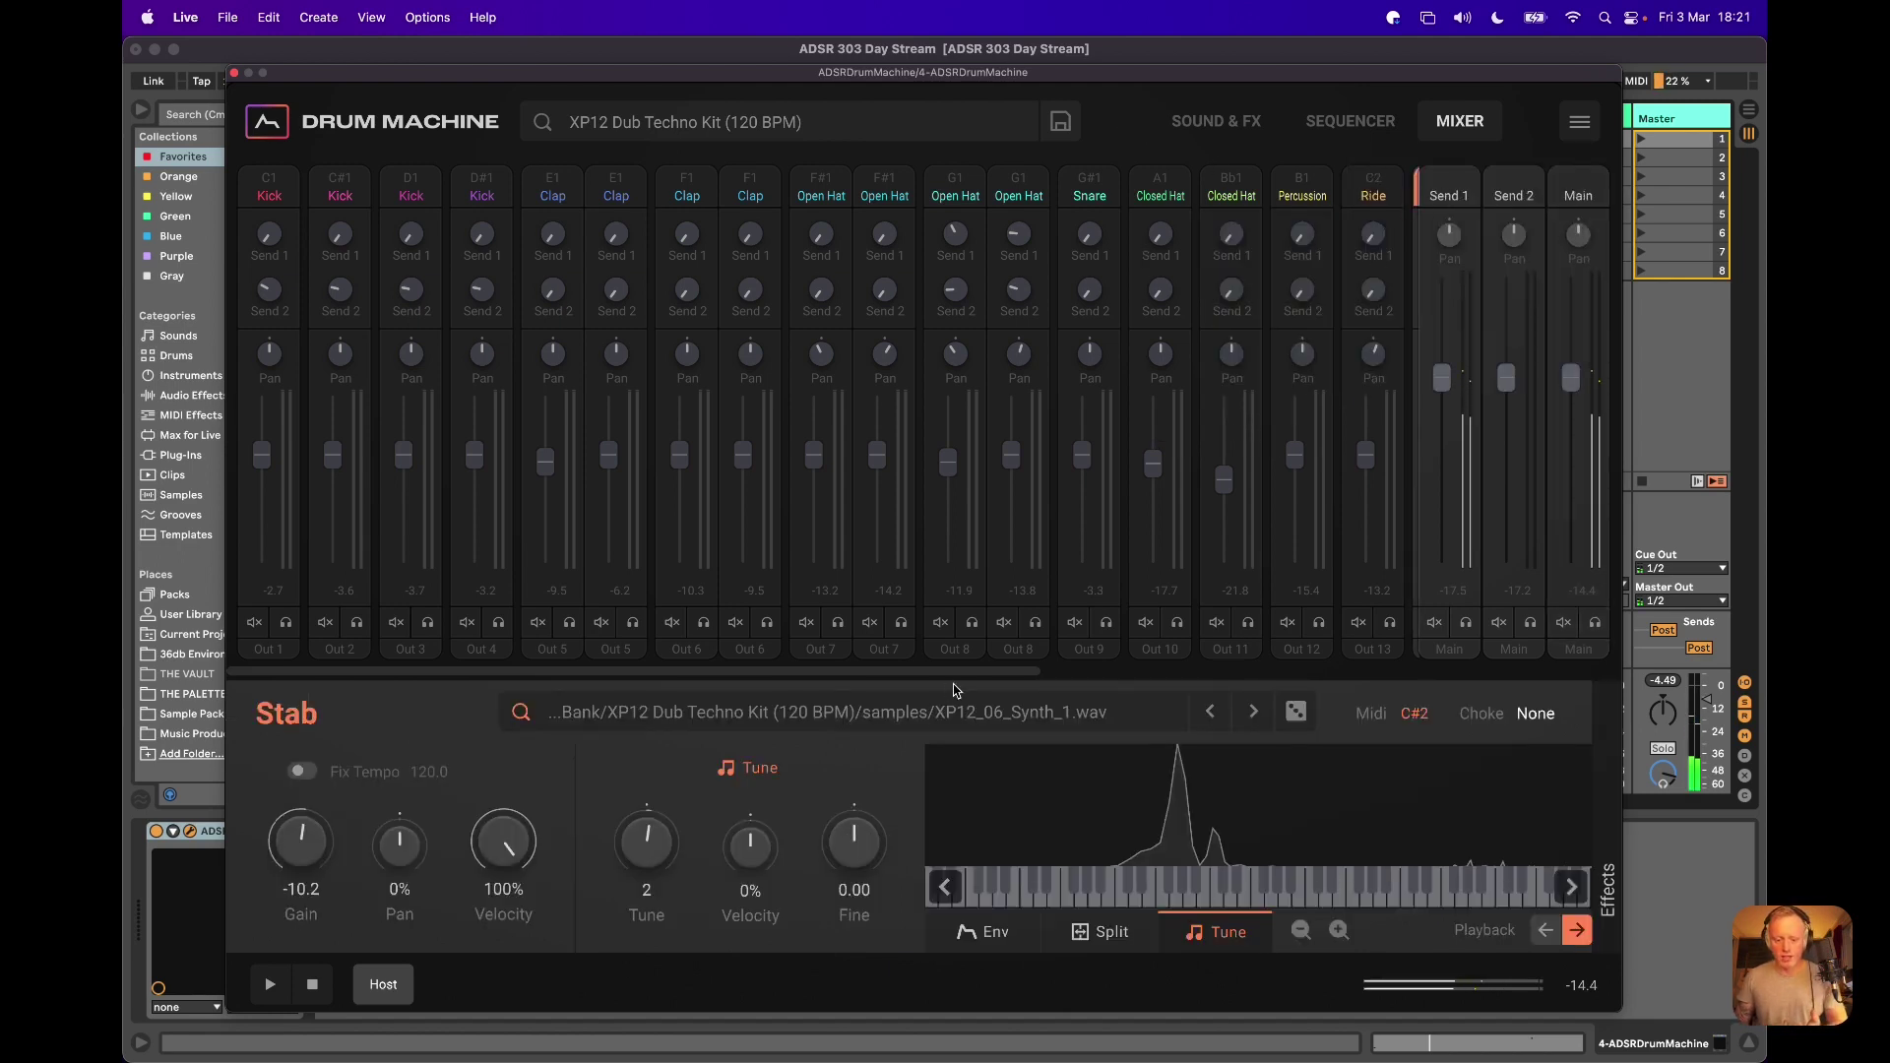
left_click_drag(962, 675, 1434, 685)
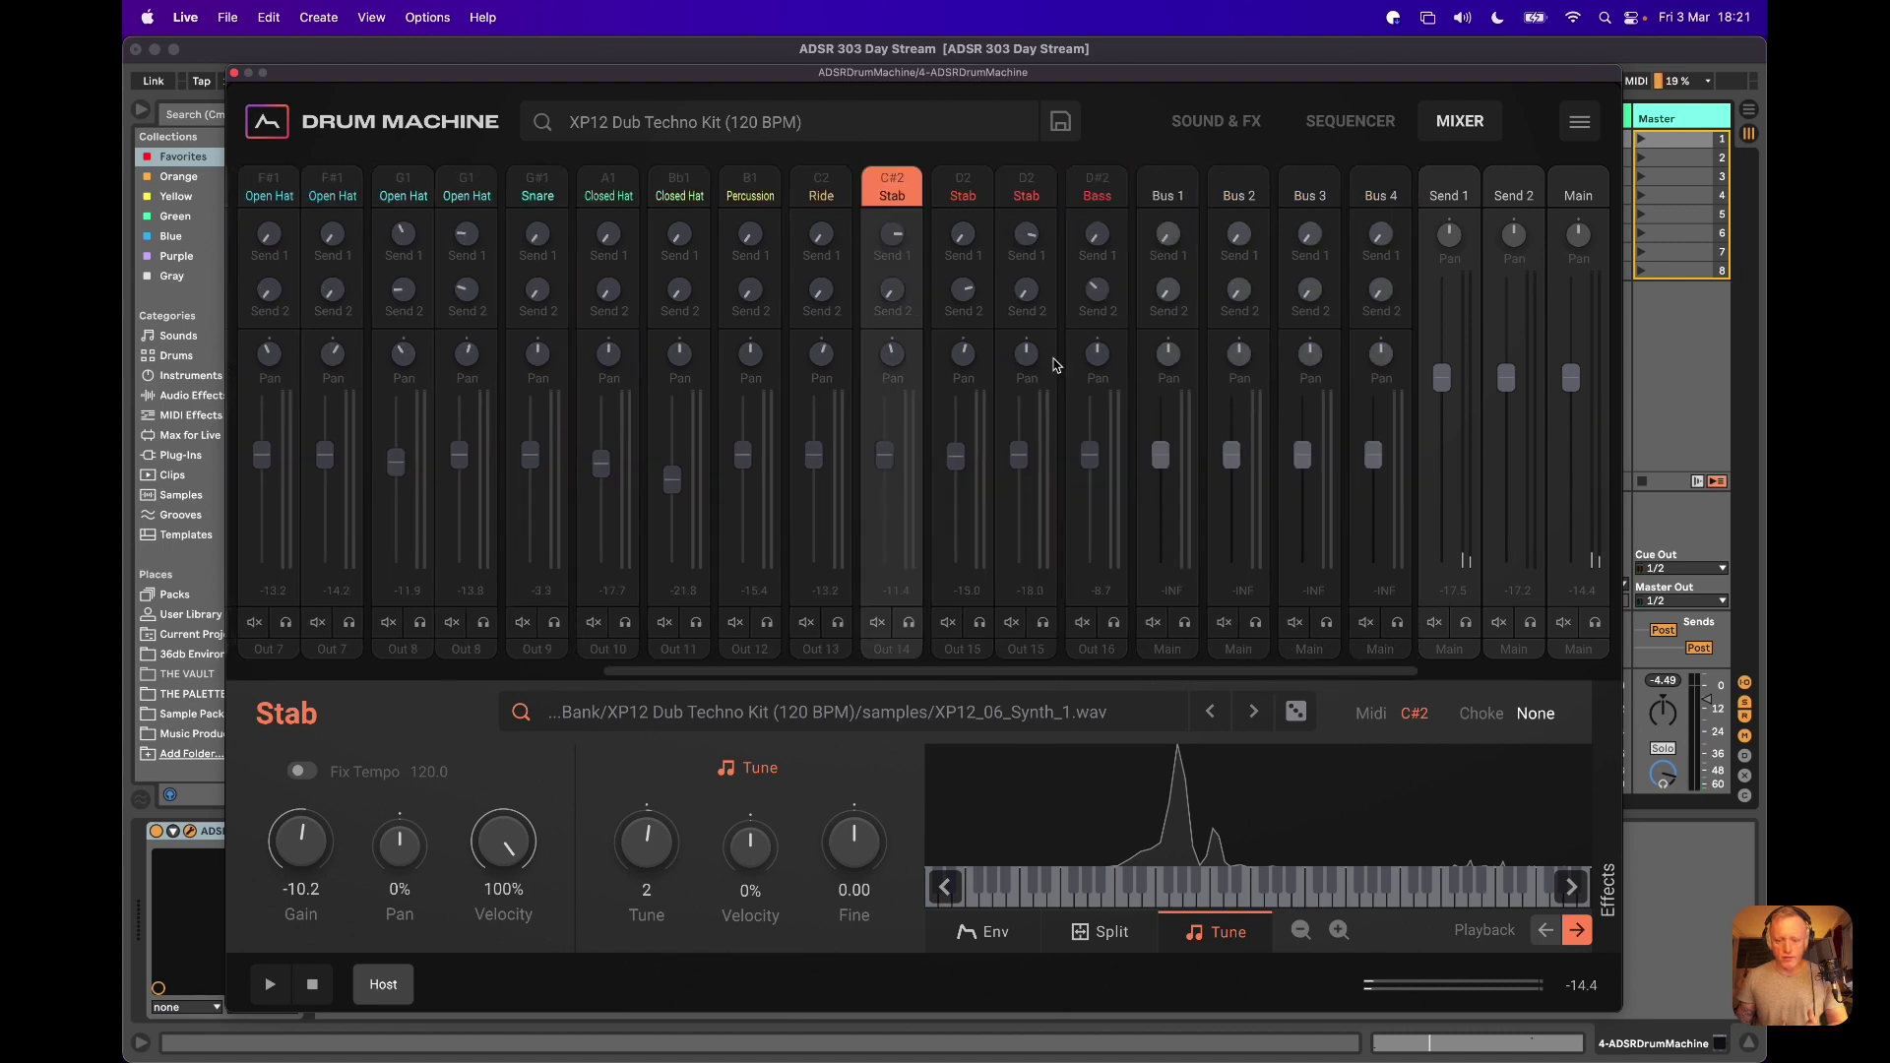
left_click(1159, 197)
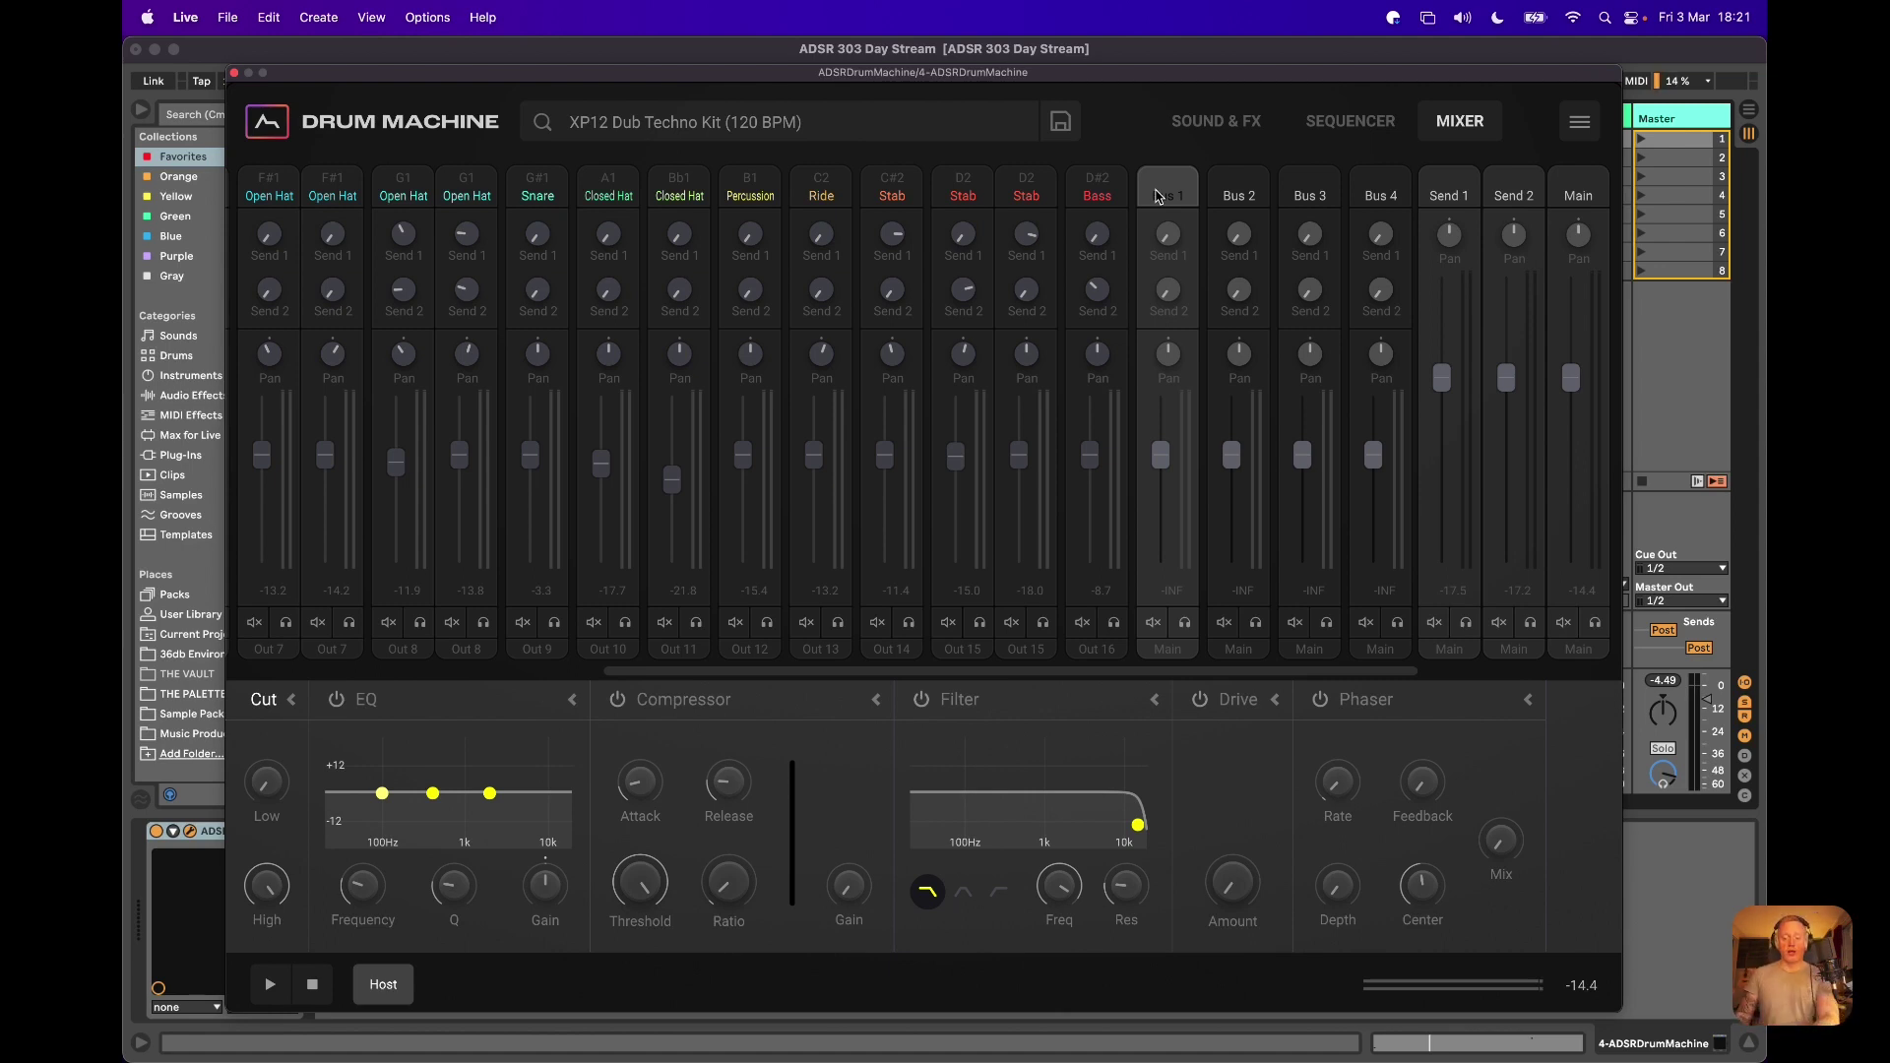
left_click(1168, 649)
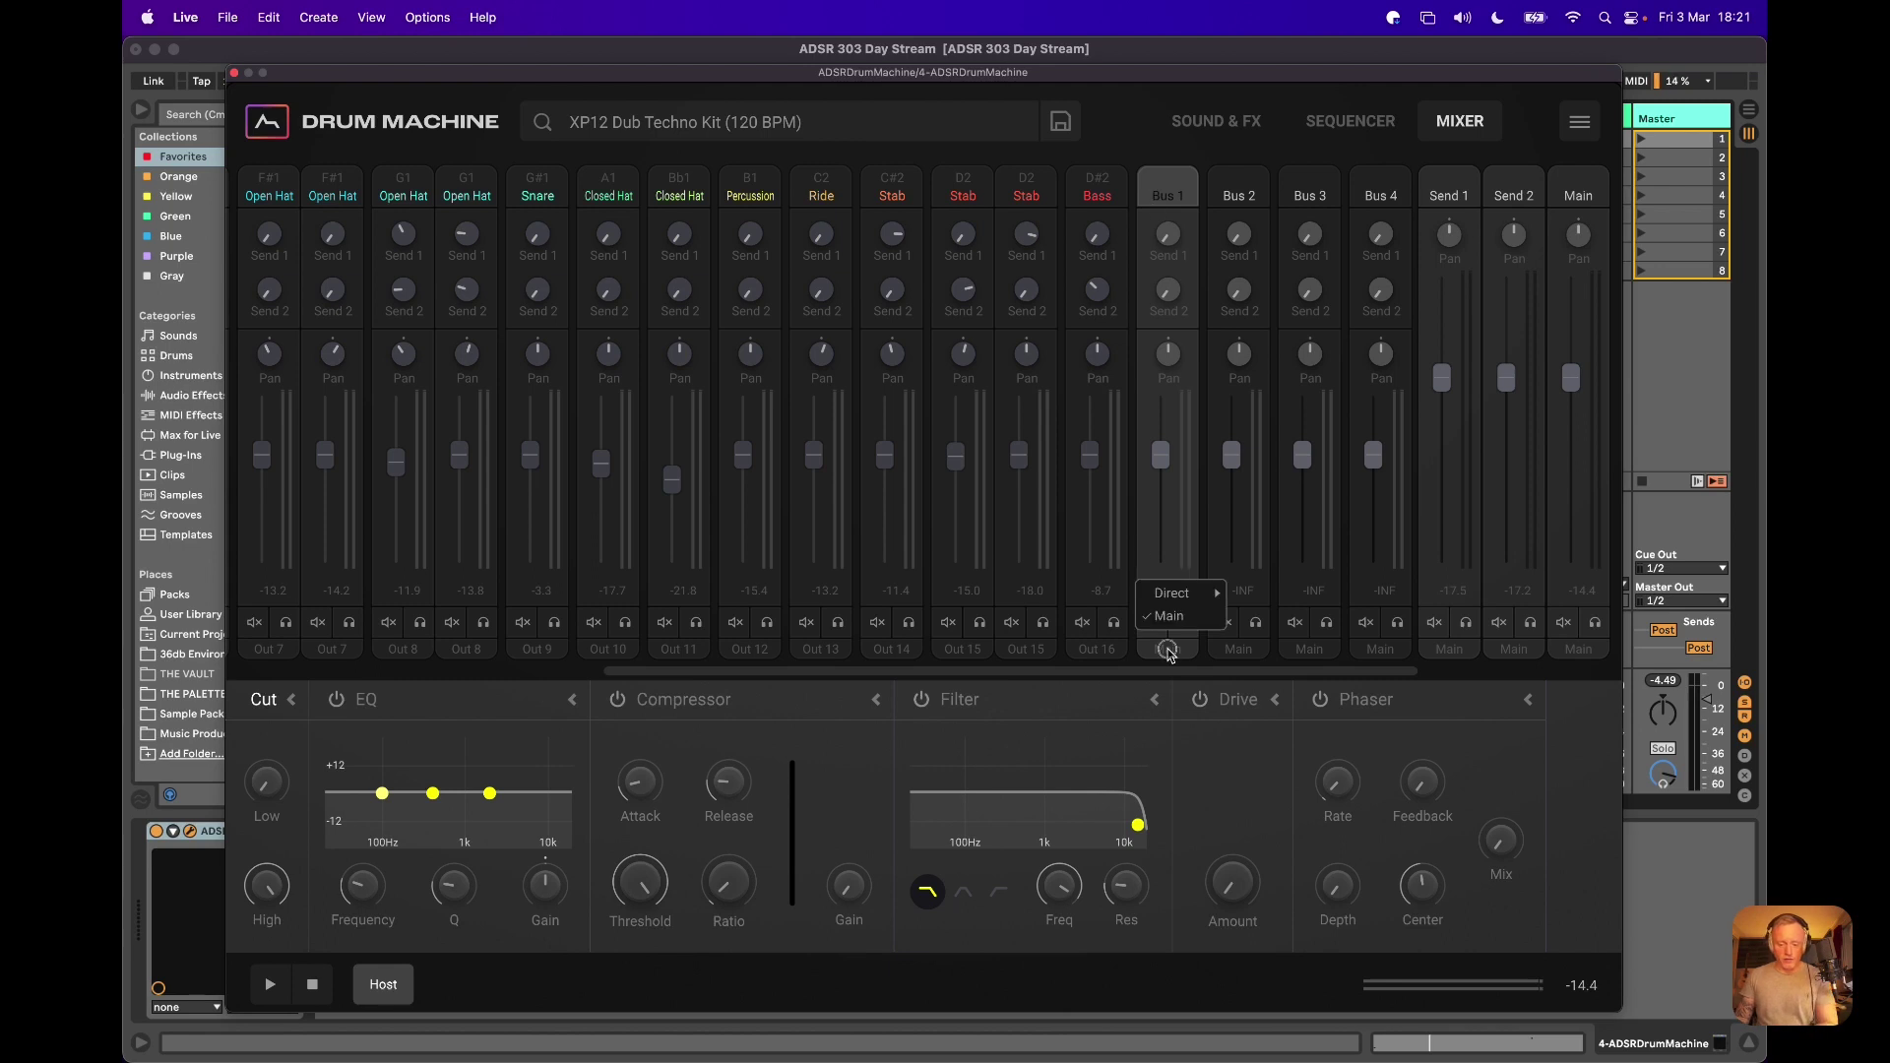
mouse_move(1178, 598)
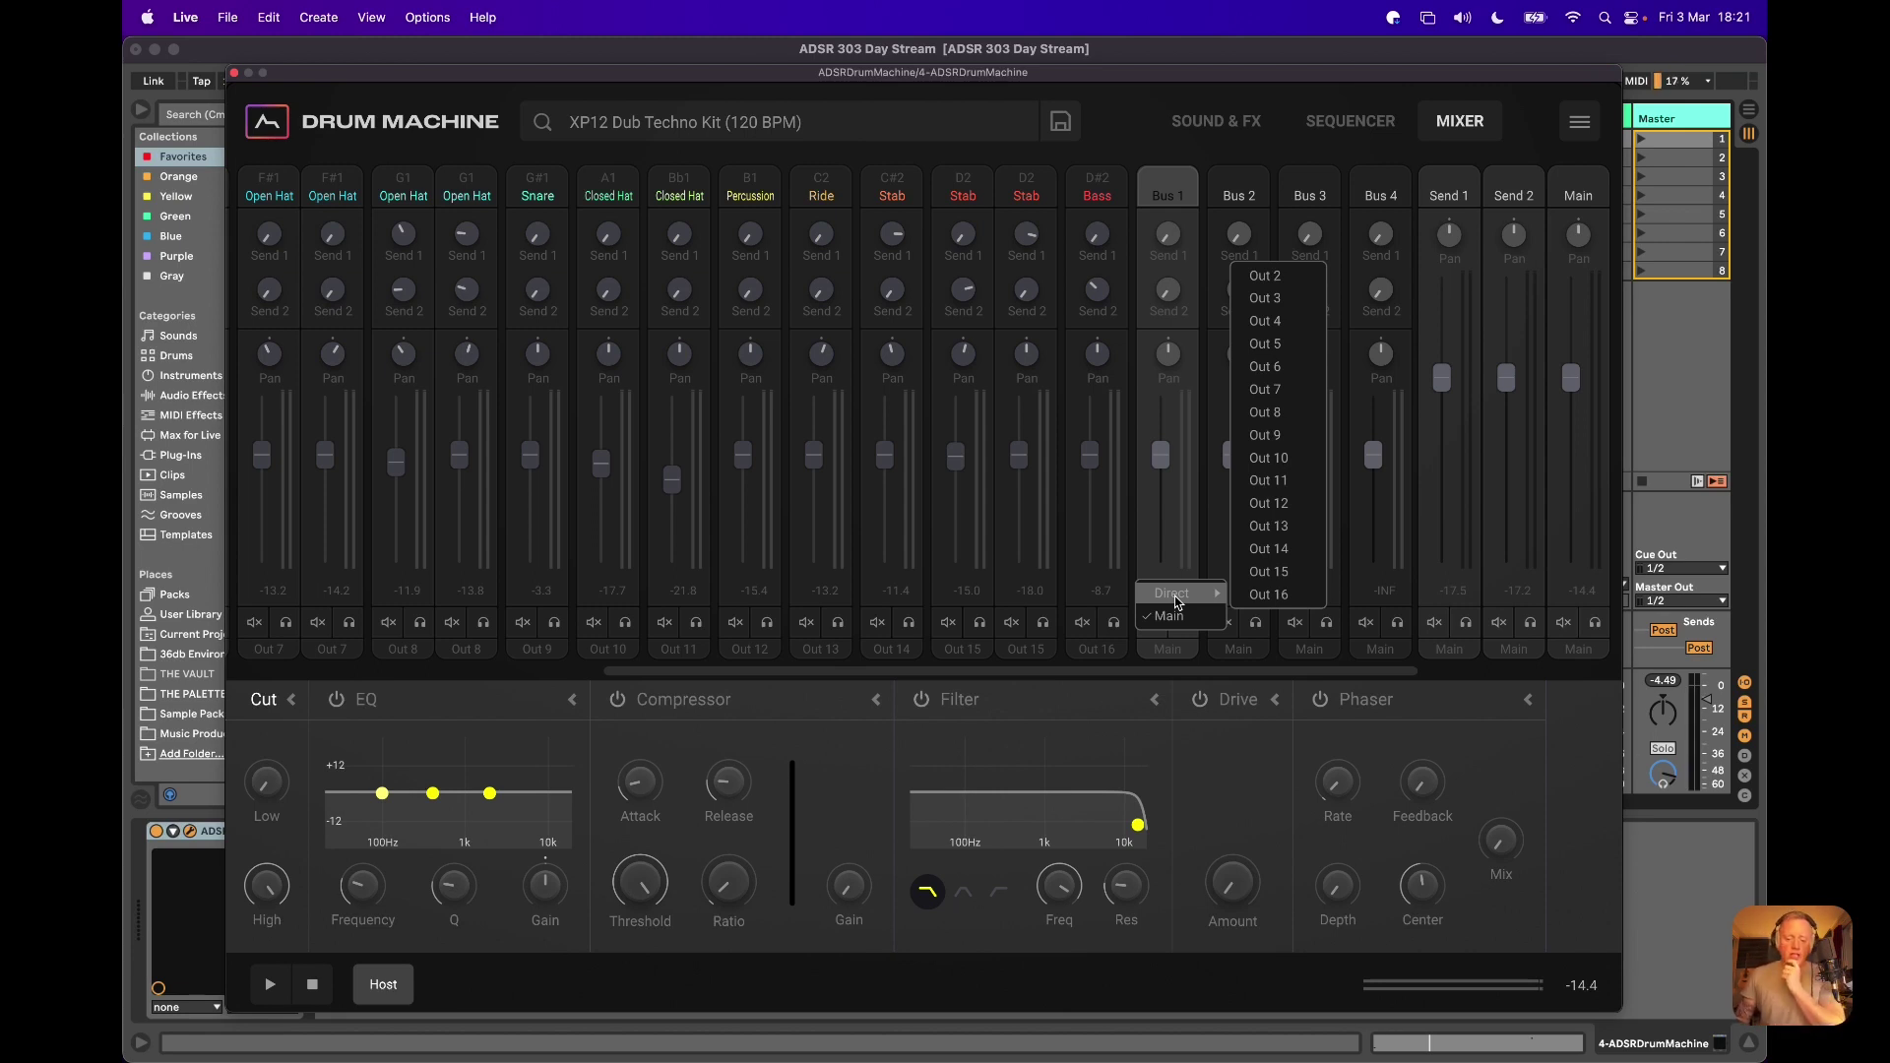
left_click(1174, 689)
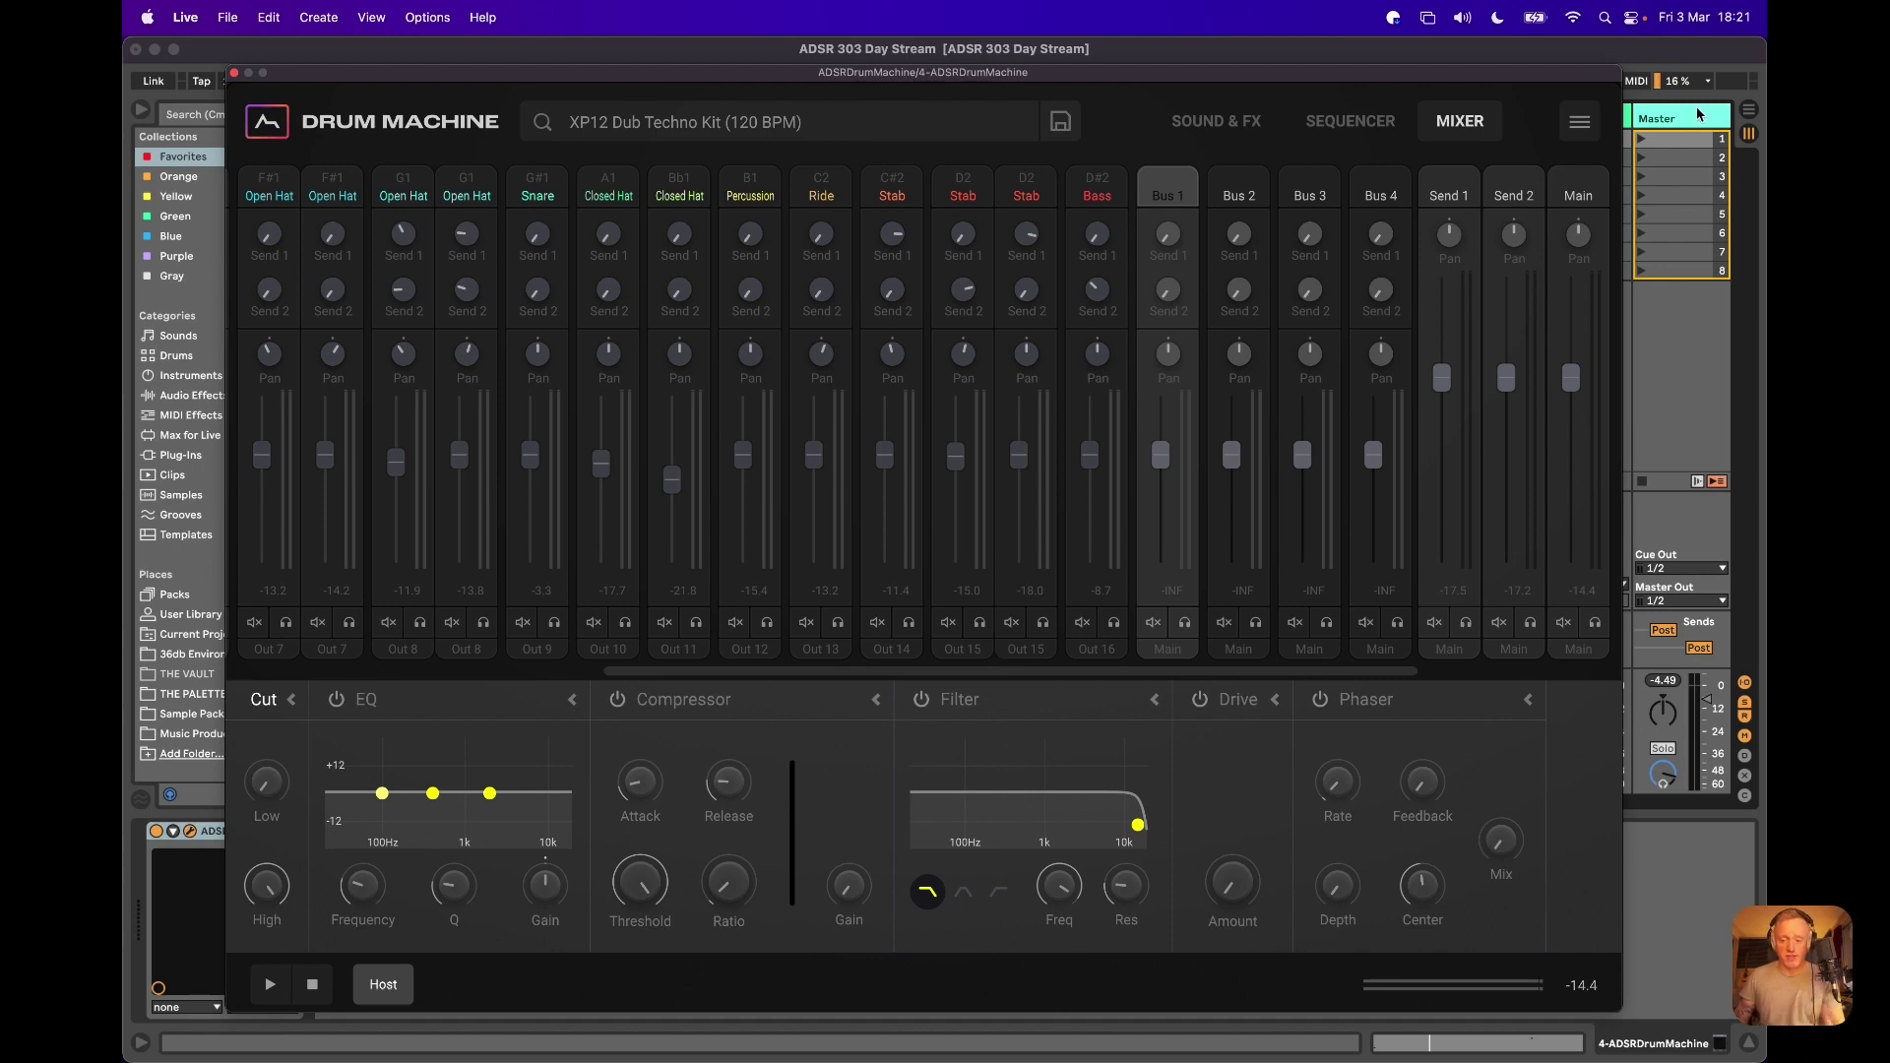
Review the pad routing options once more and close the drum machine window
left_click(1579, 123)
mouse_move(1460, 236)
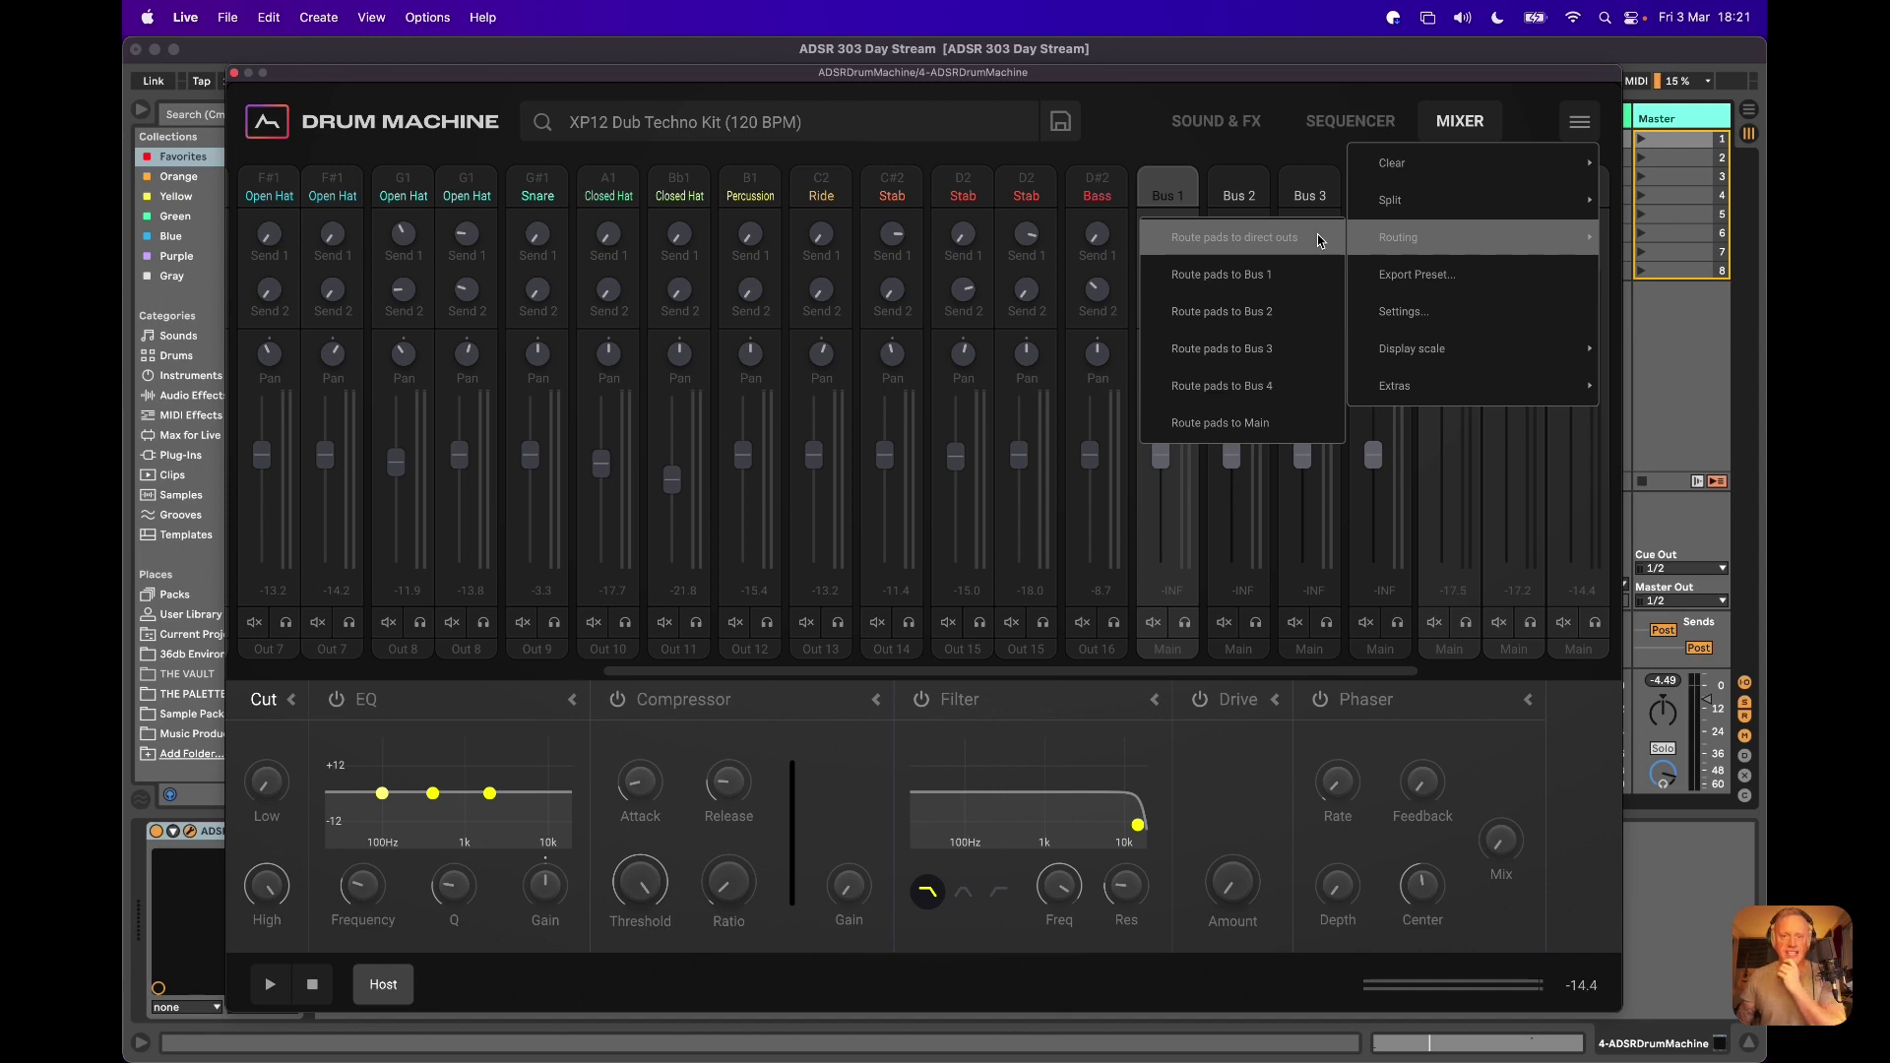
left_click(1166, 172)
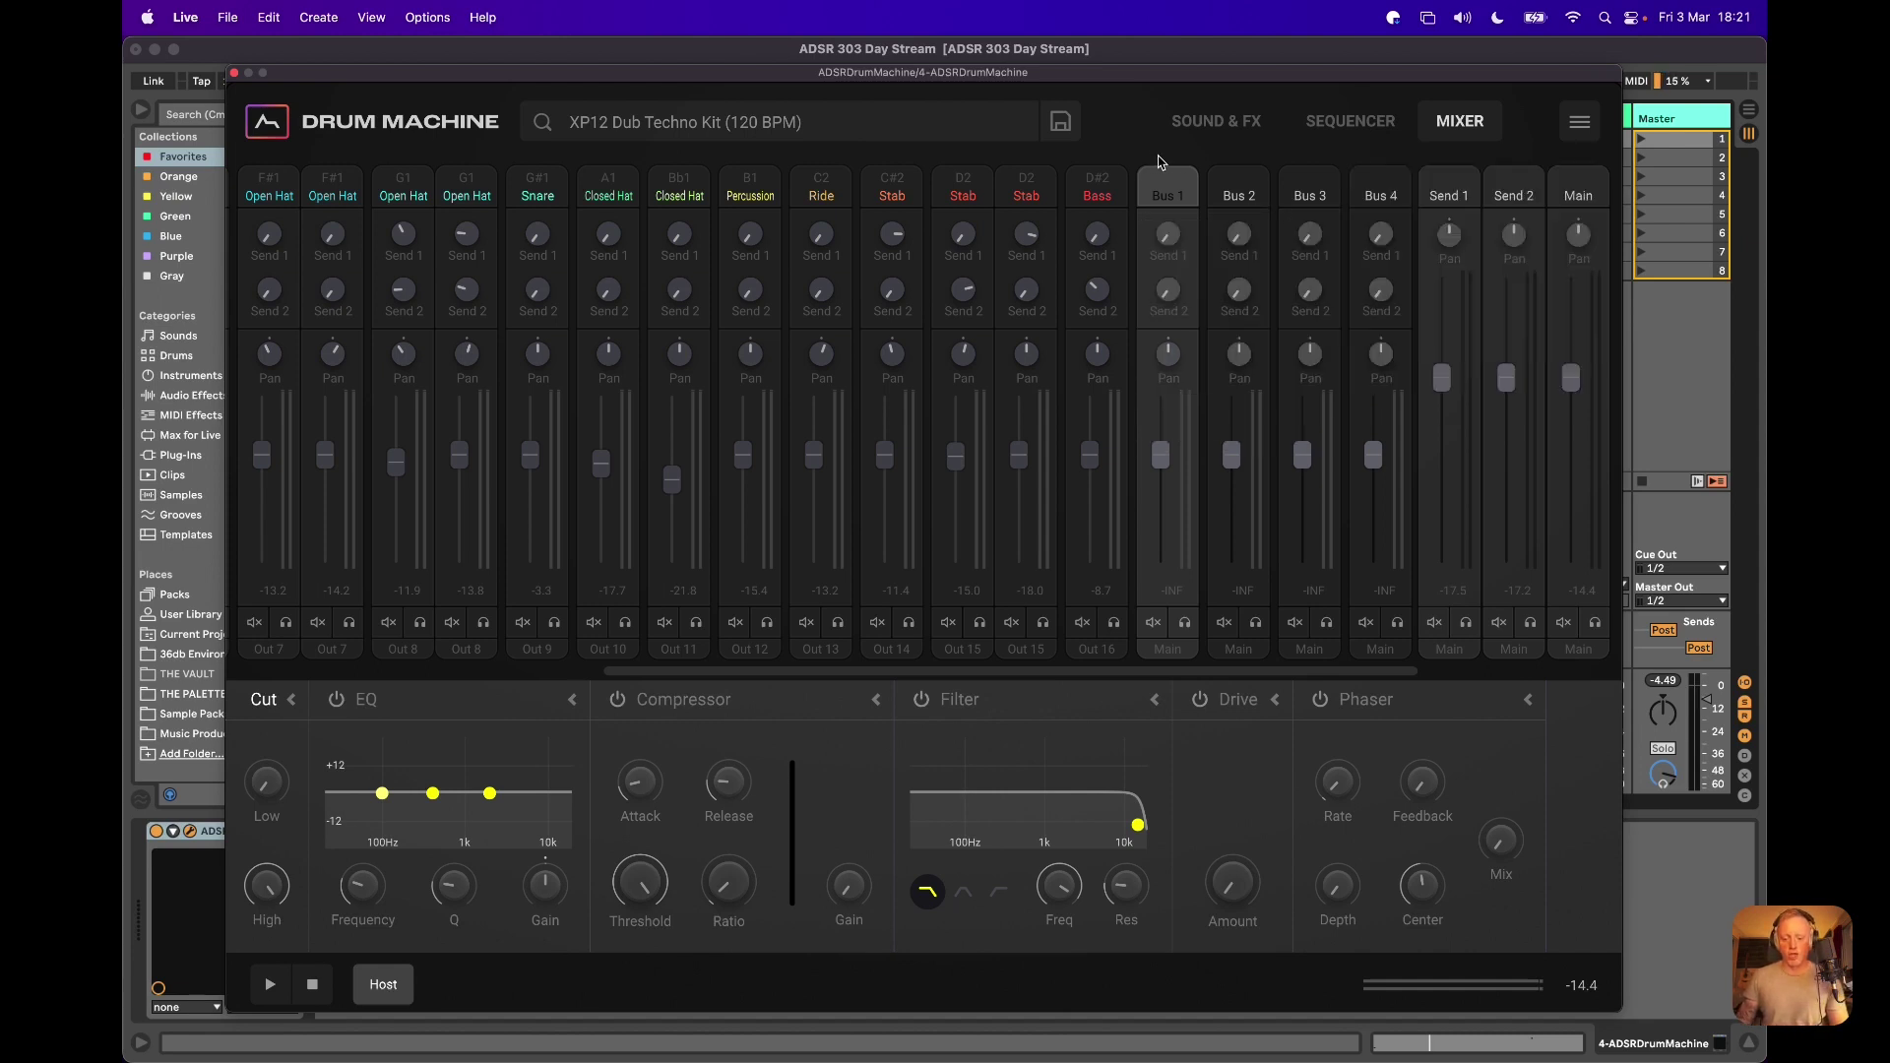
left_click(236, 74)
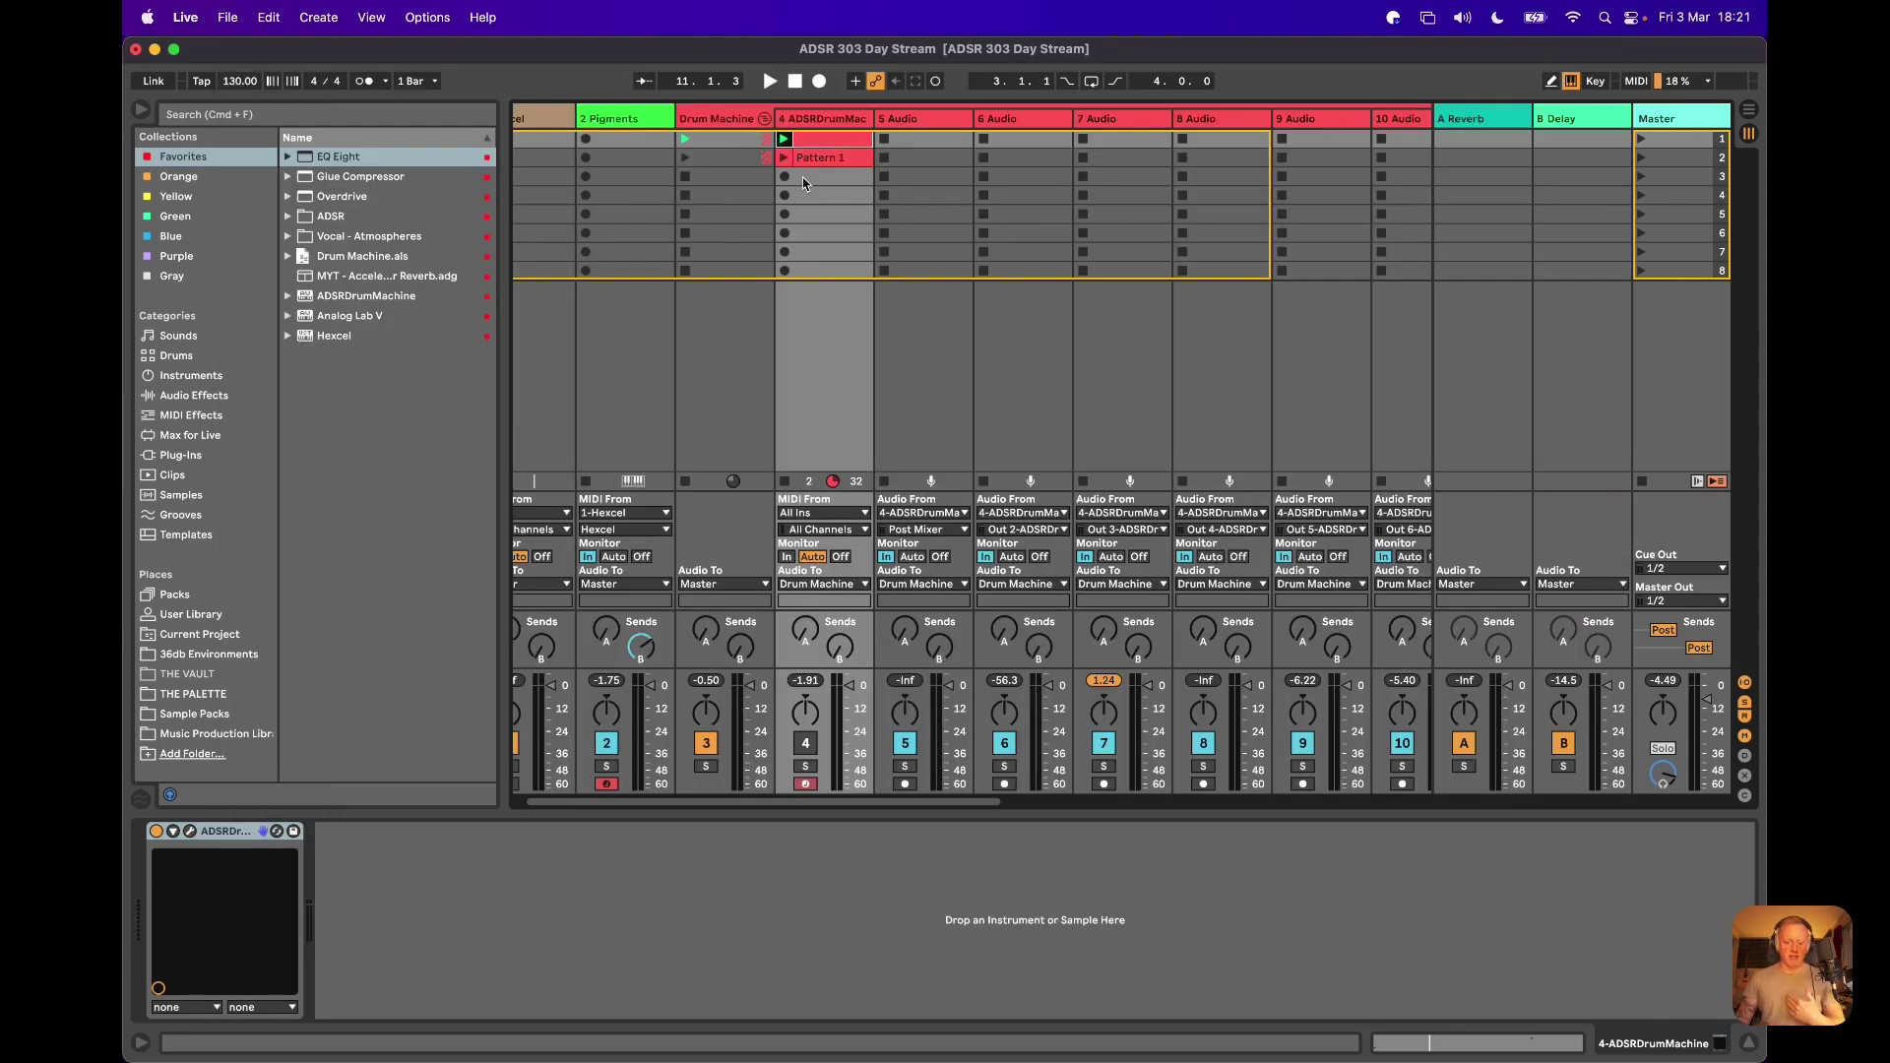
Select the Drum Machine group track, hide the return tracks and the browser, and look across the audio tracks receiving the plug-in's outputs
left_click(688, 116)
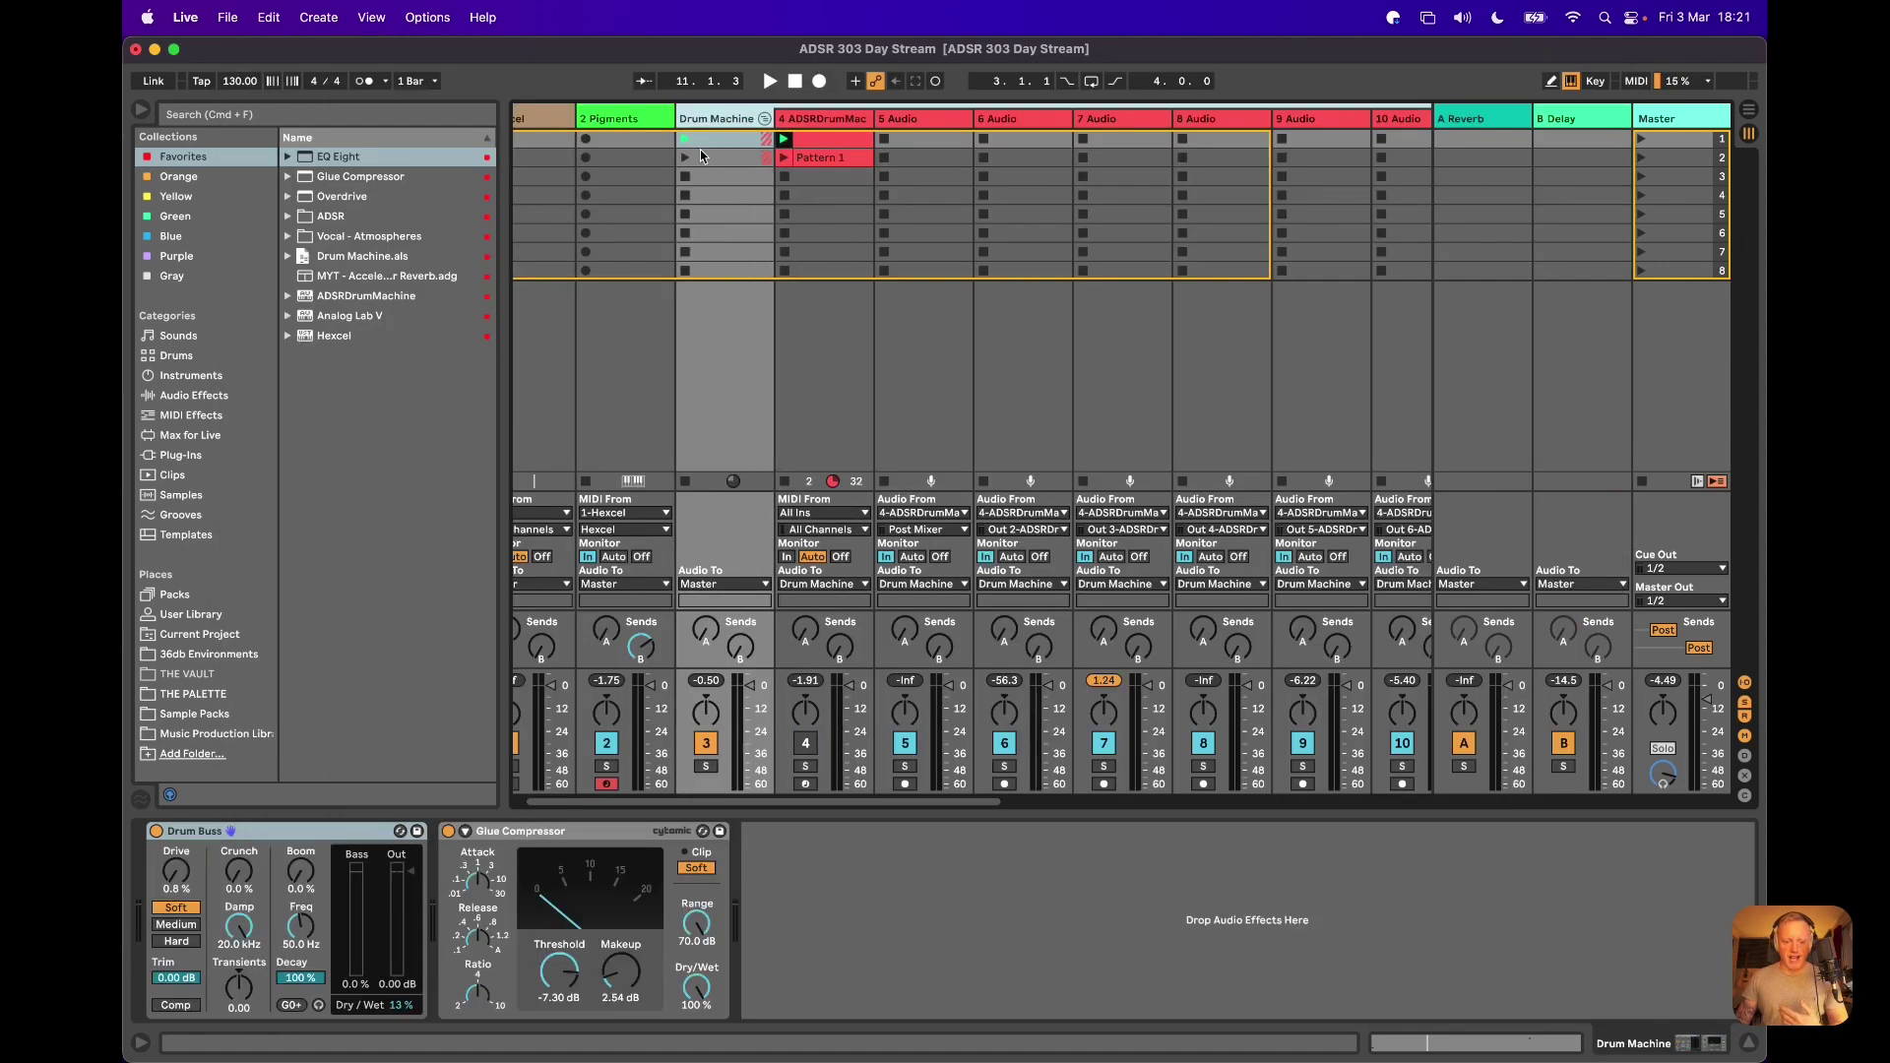
scroll(702, 155, "right", 3)
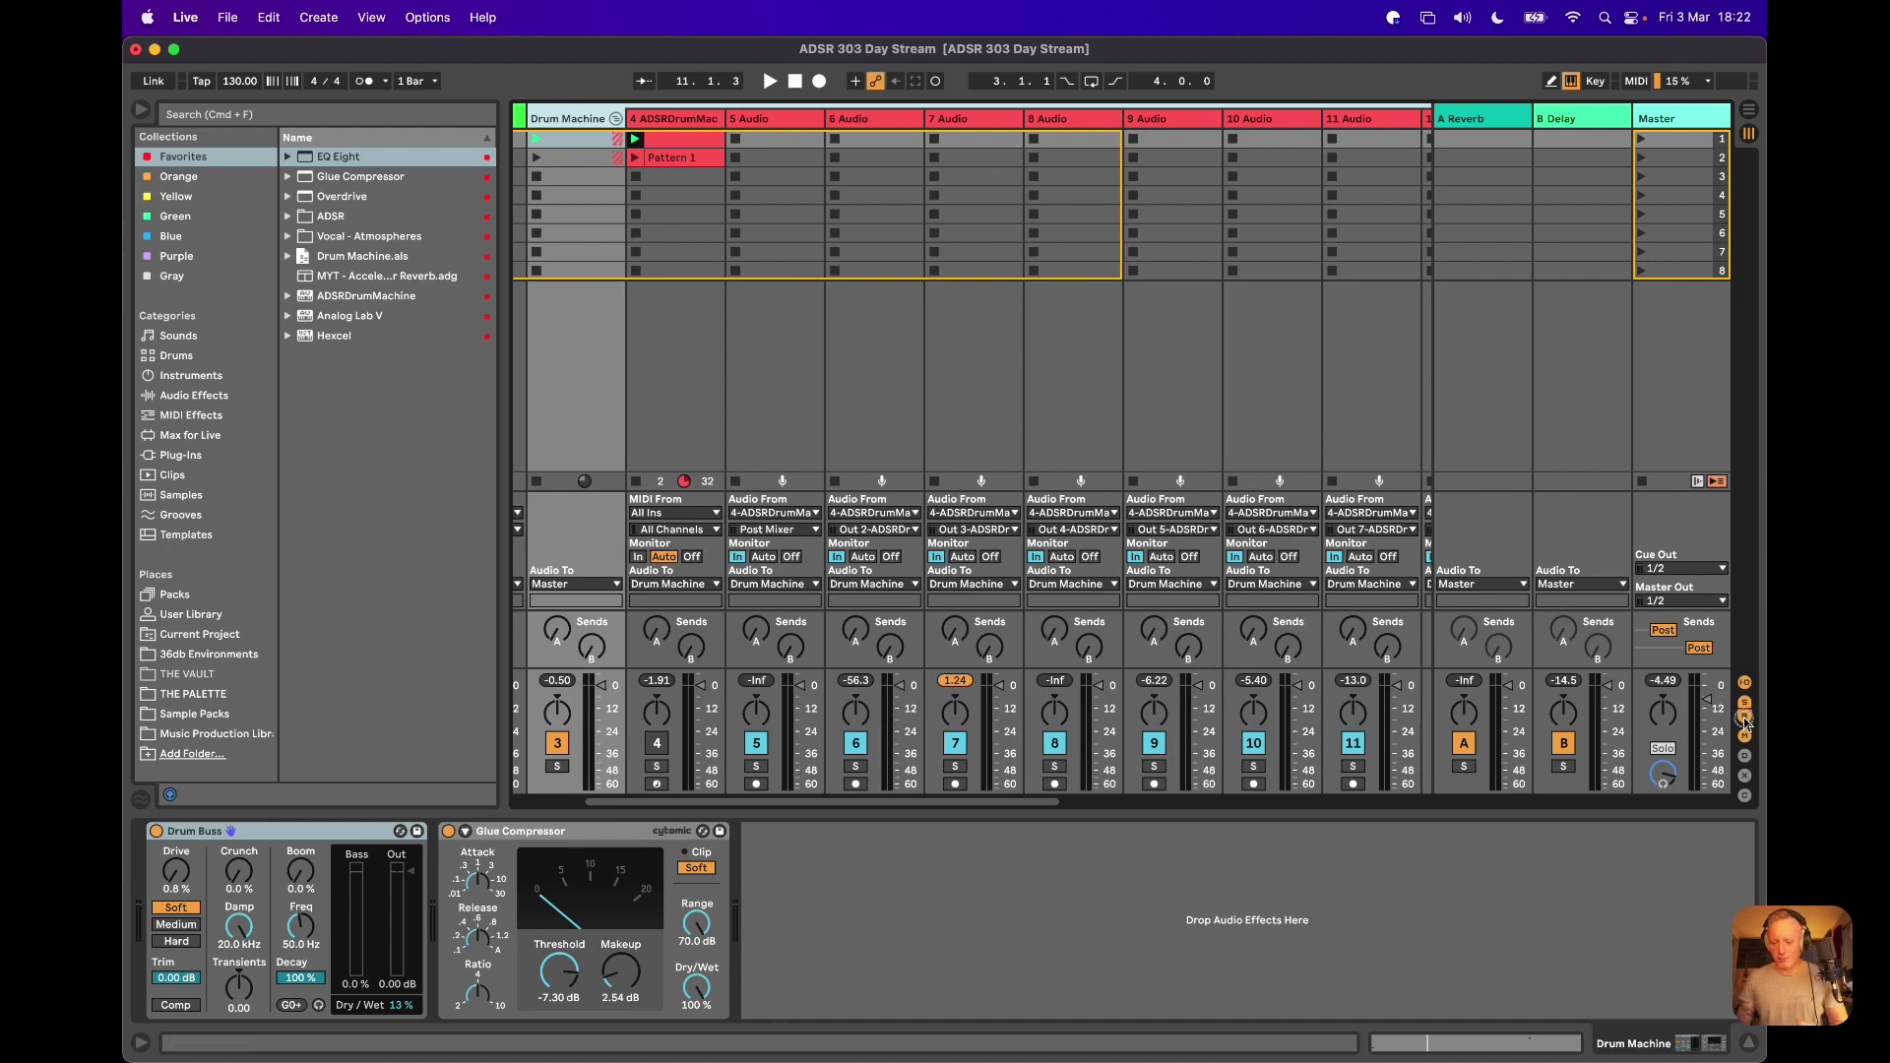
key("super+alt+r")
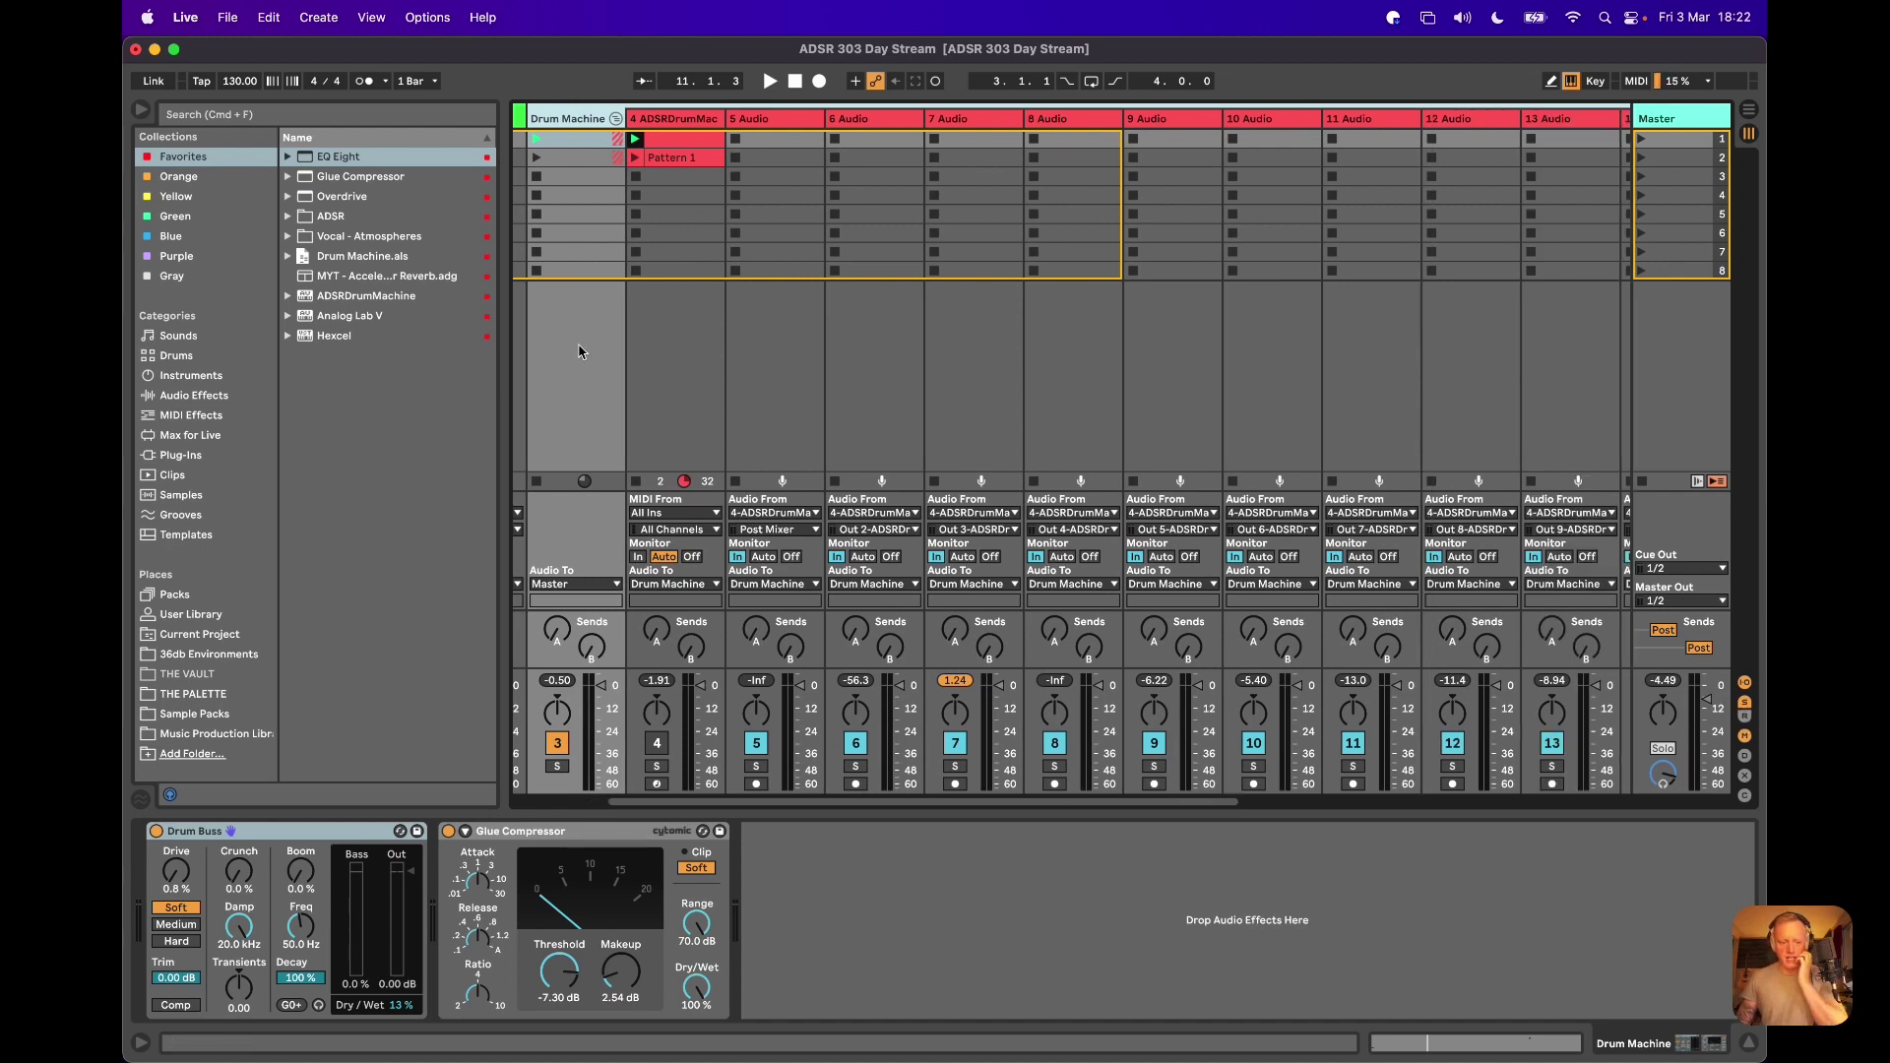
left_click(141, 110)
scroll(579, 293, "right", 3)
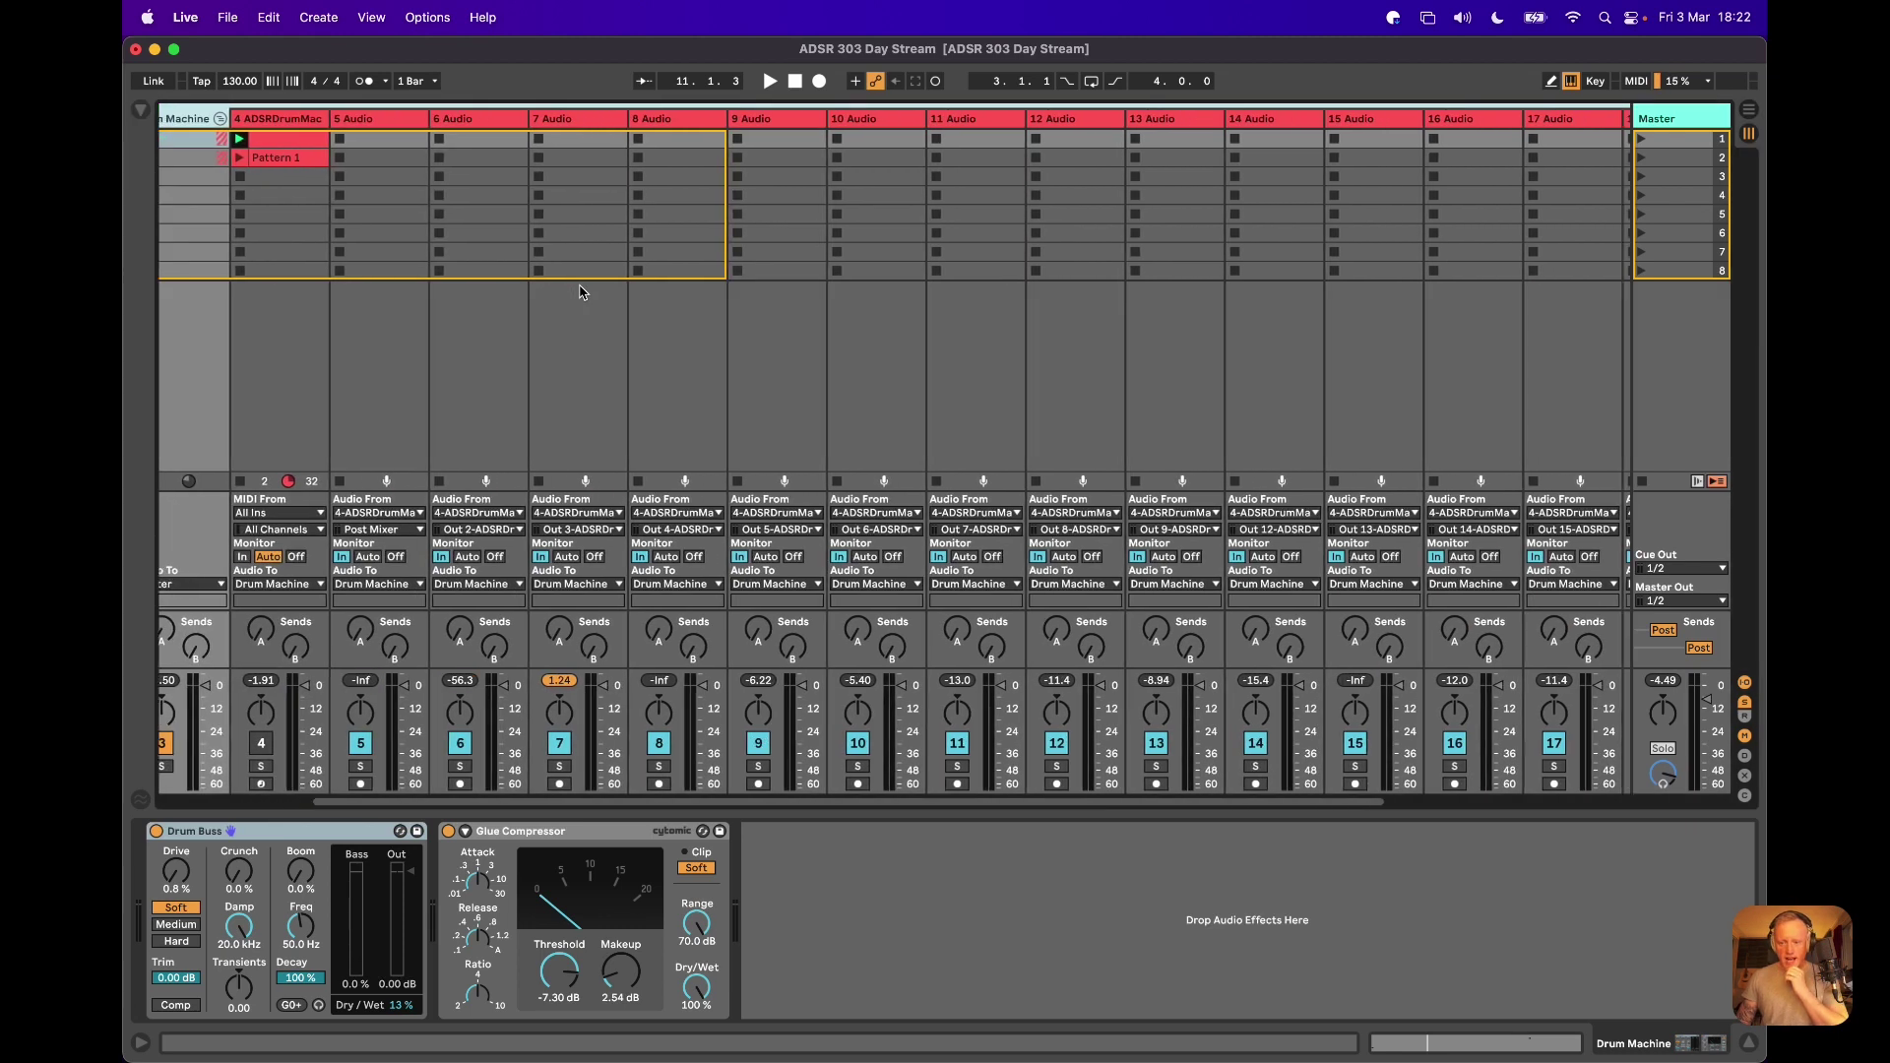
scroll(579, 293, "left", 1)
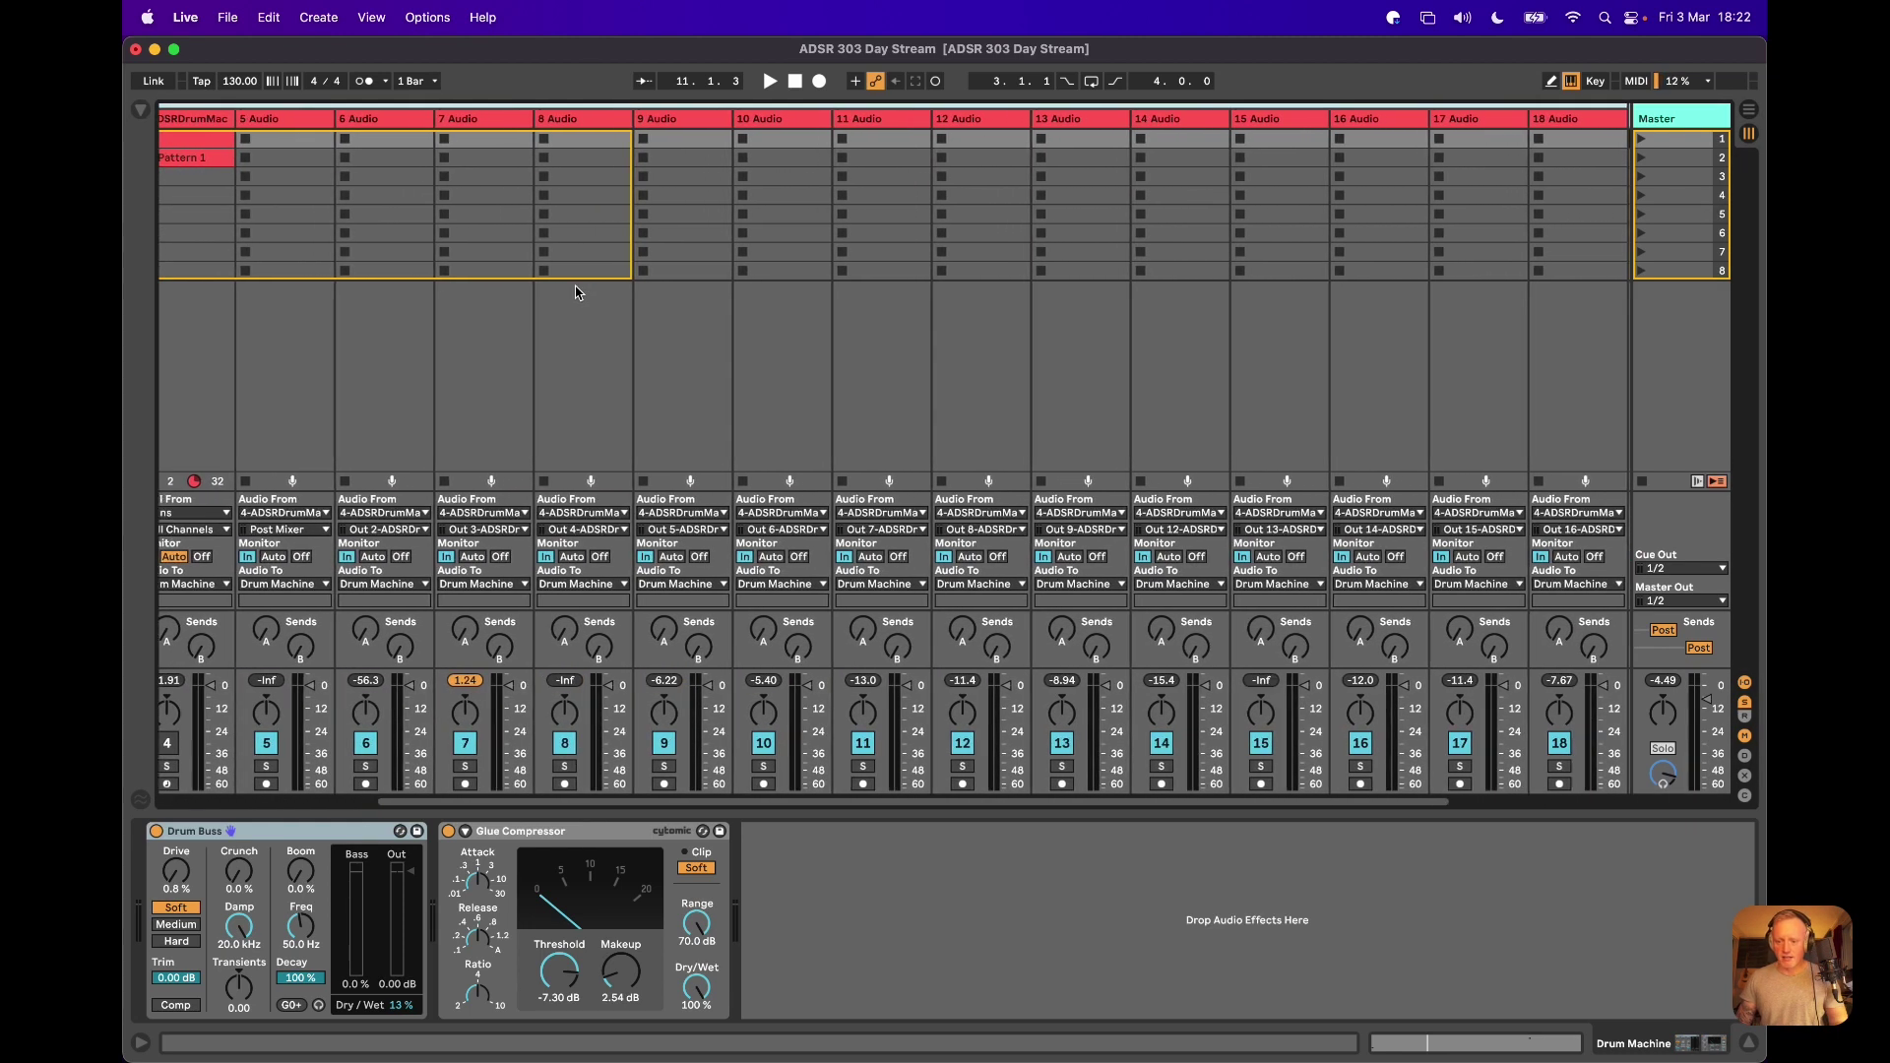
scroll(577, 292, "left", 5)
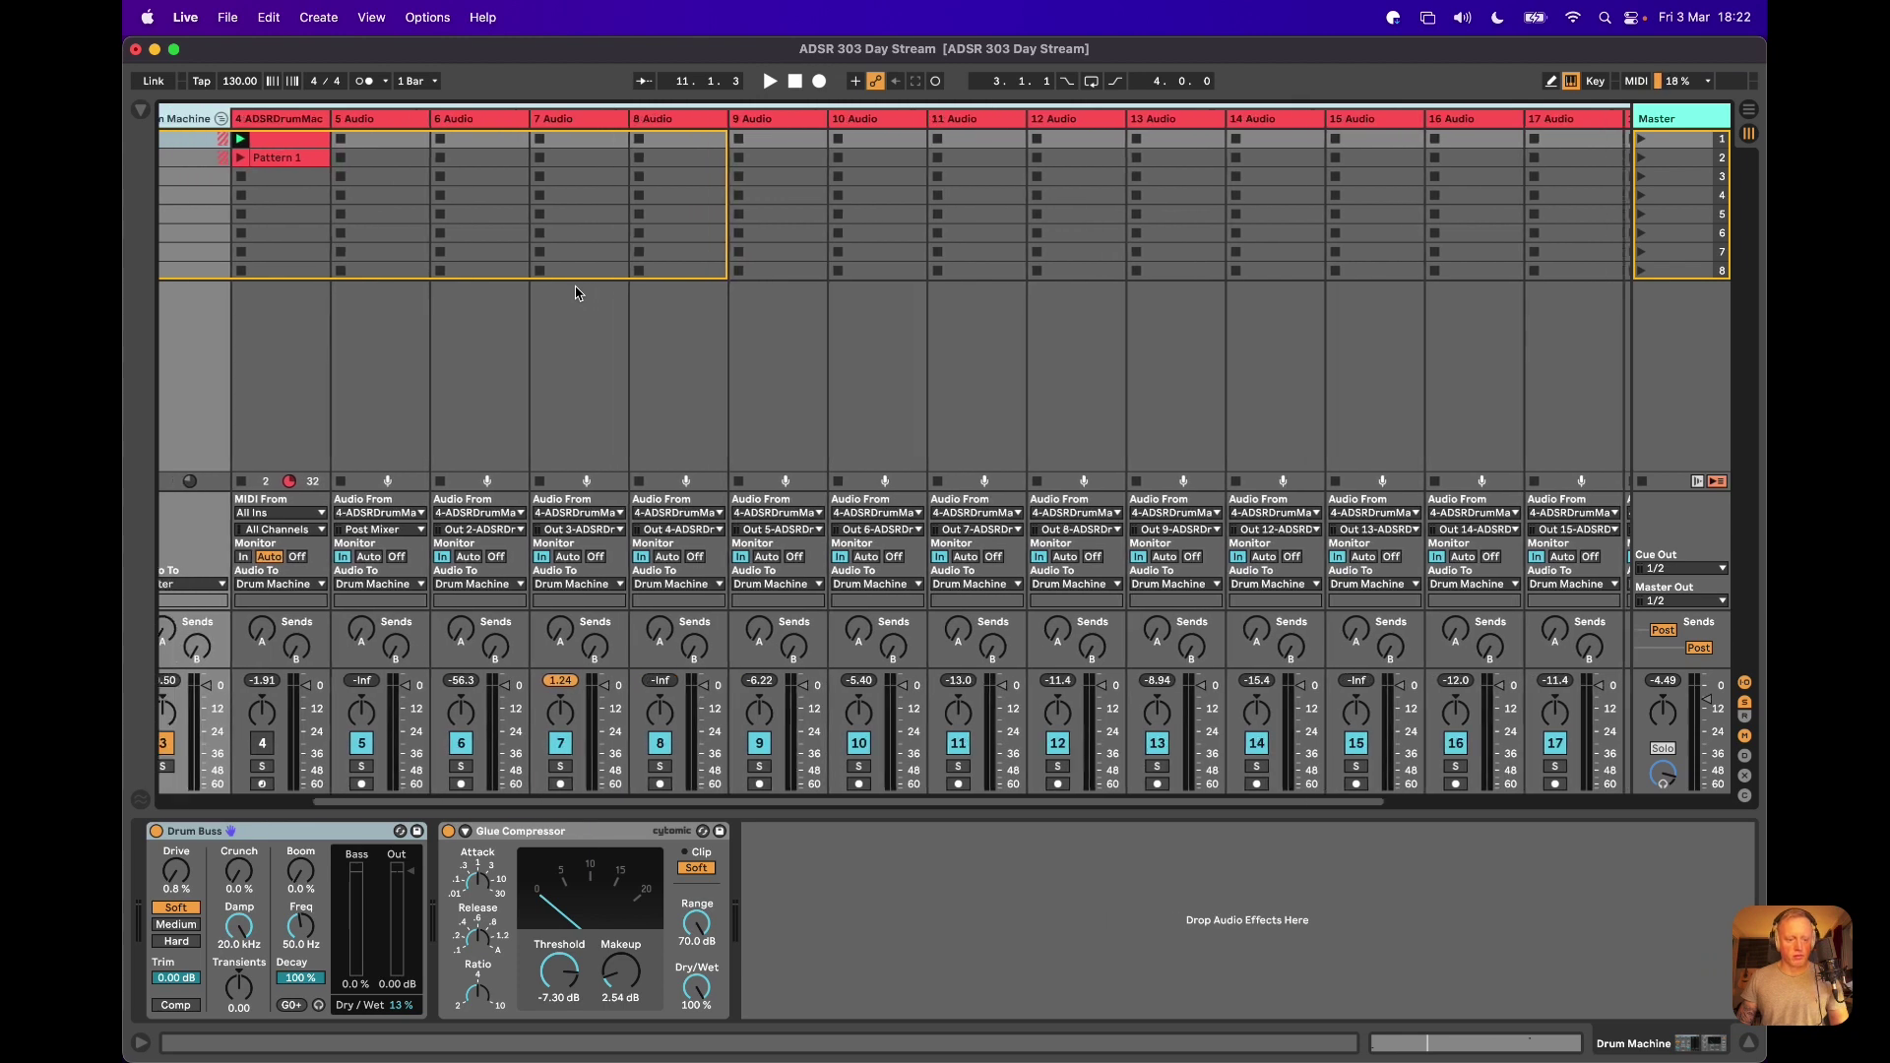
scroll(576, 293, "left", 7)
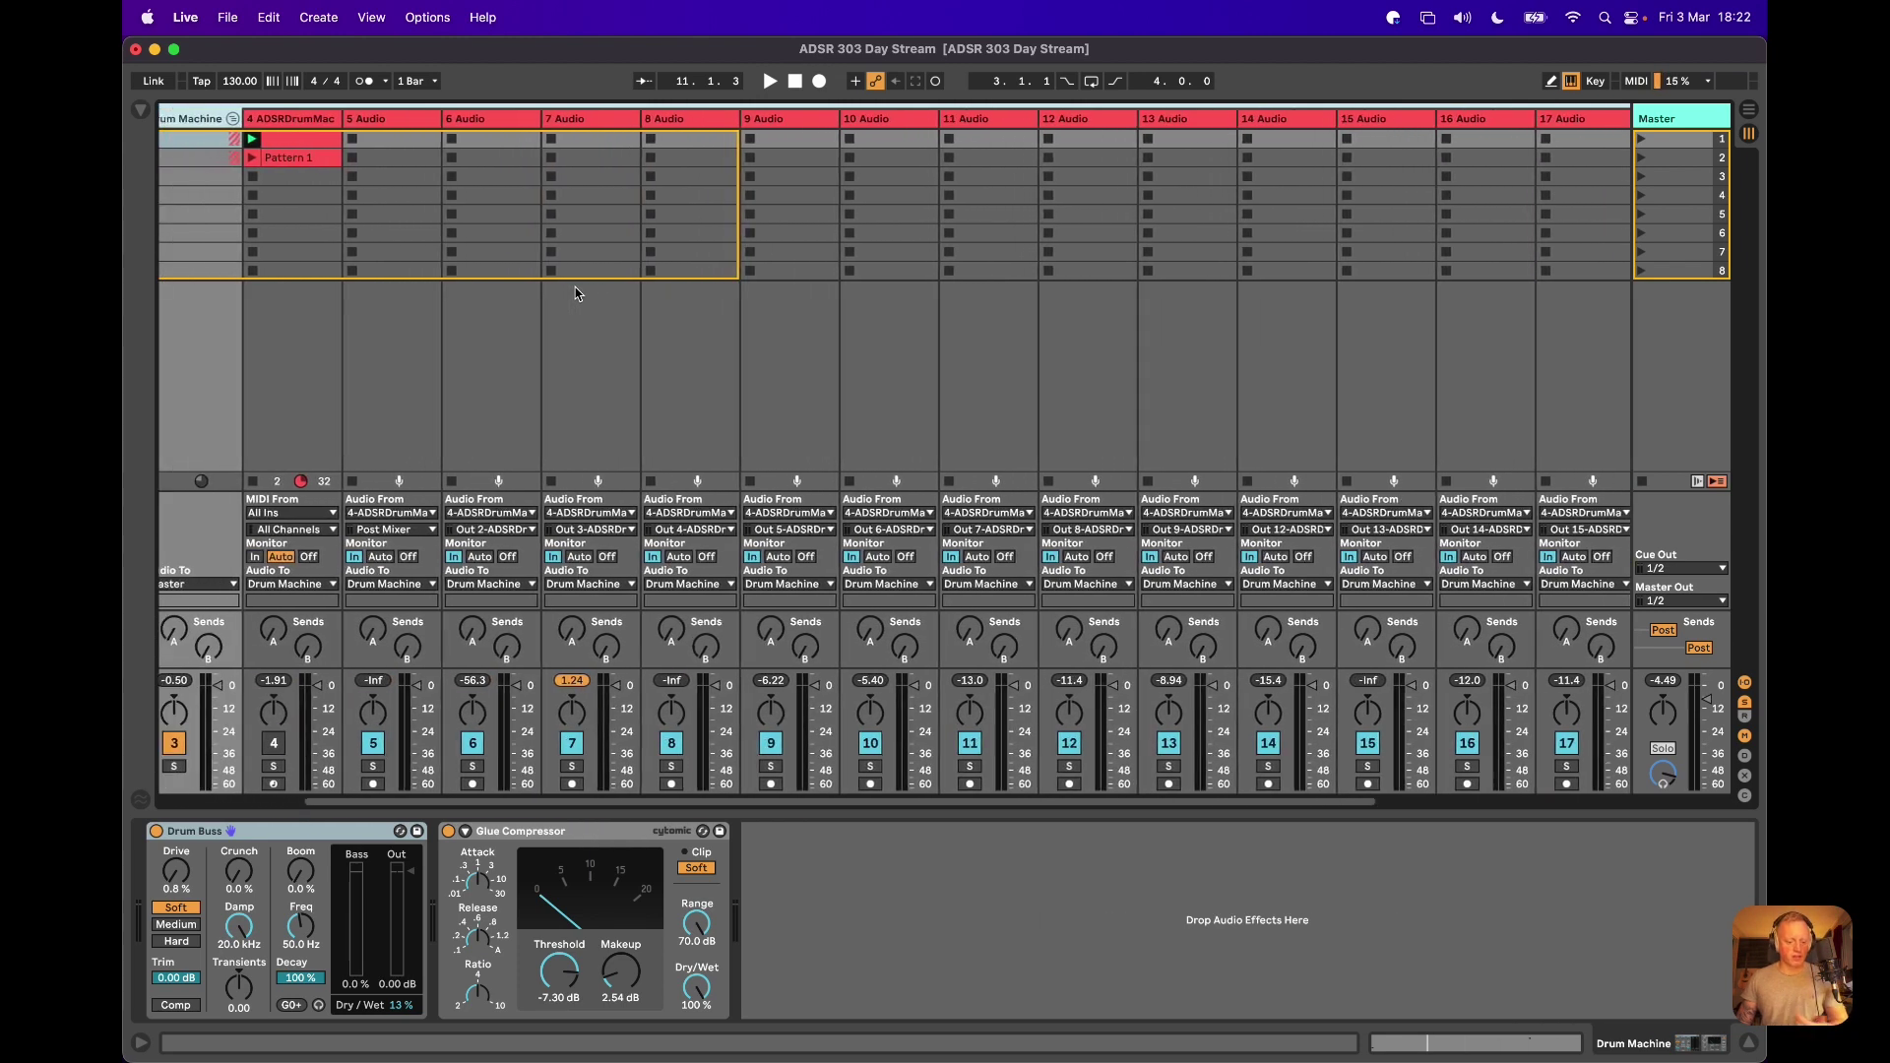
Solo the Drum Machine group, and solo its 7 Audio track during playback to inspect the Drum Buss and EQ Eight on it
left_click(250, 766)
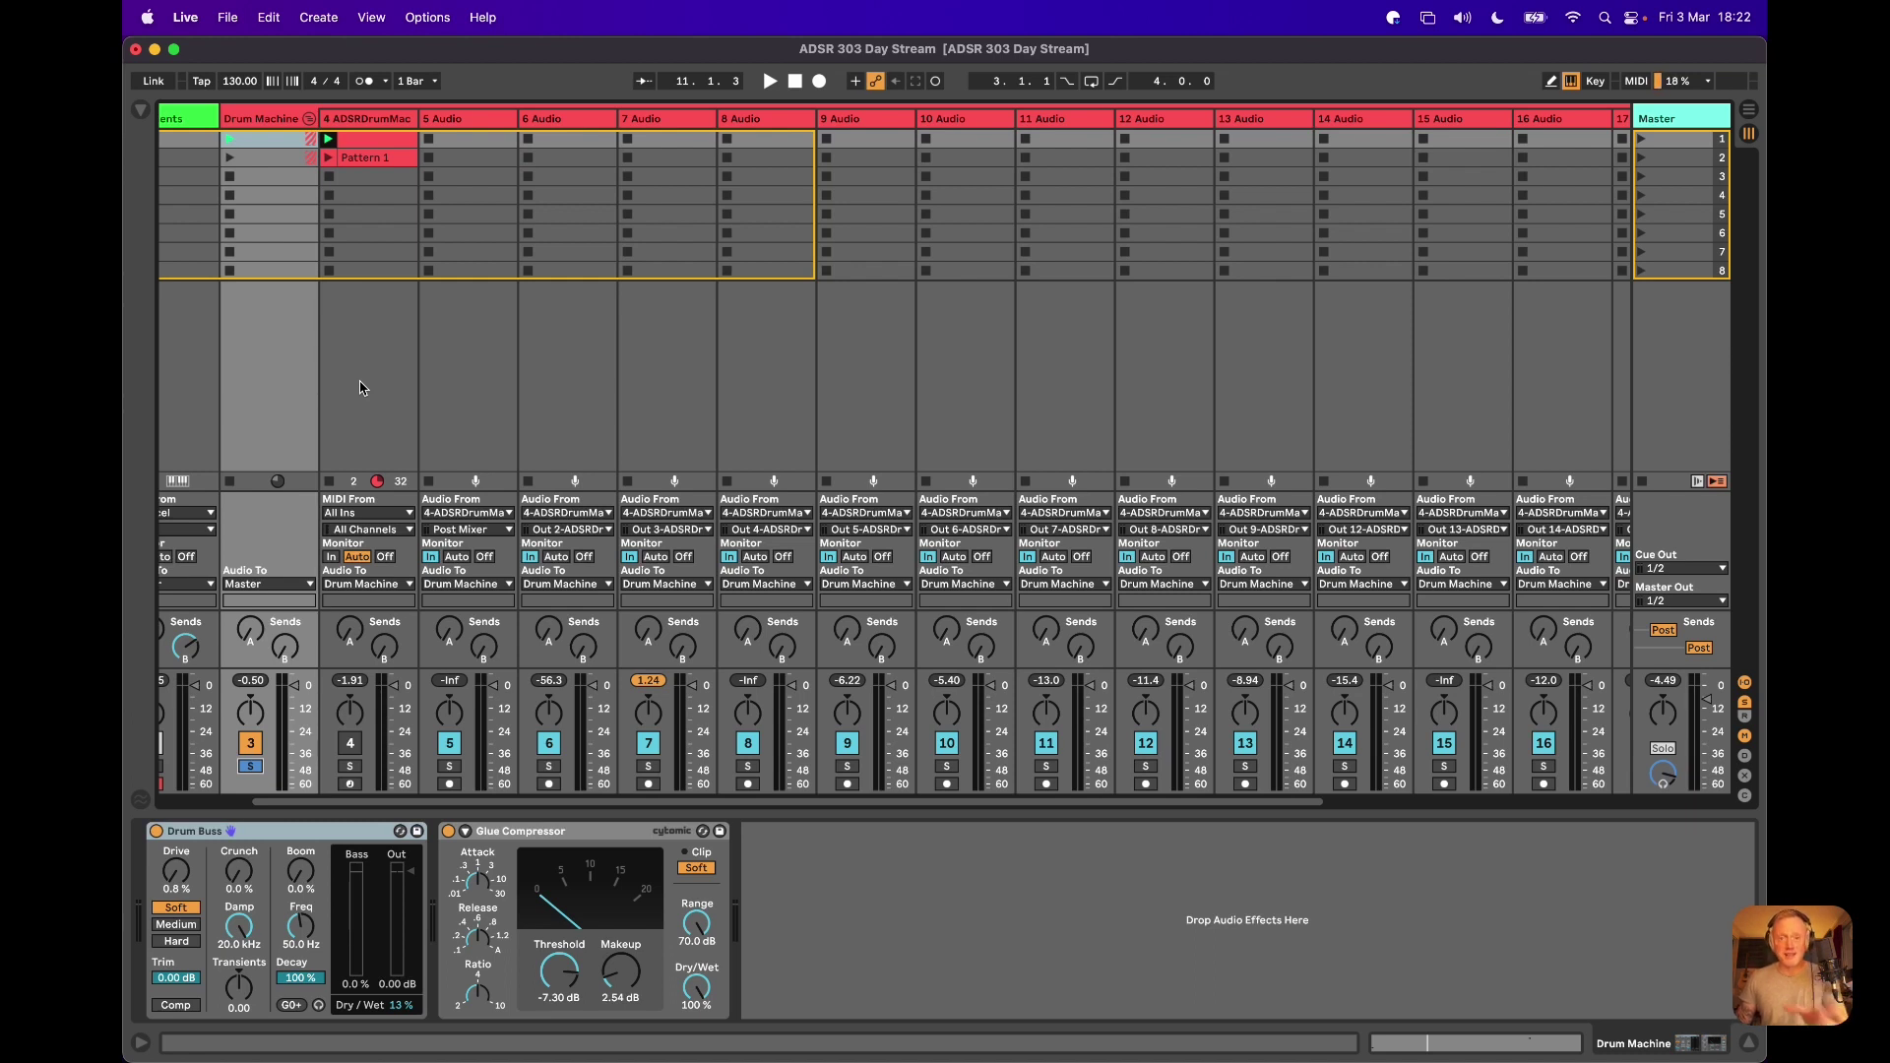
key("space")
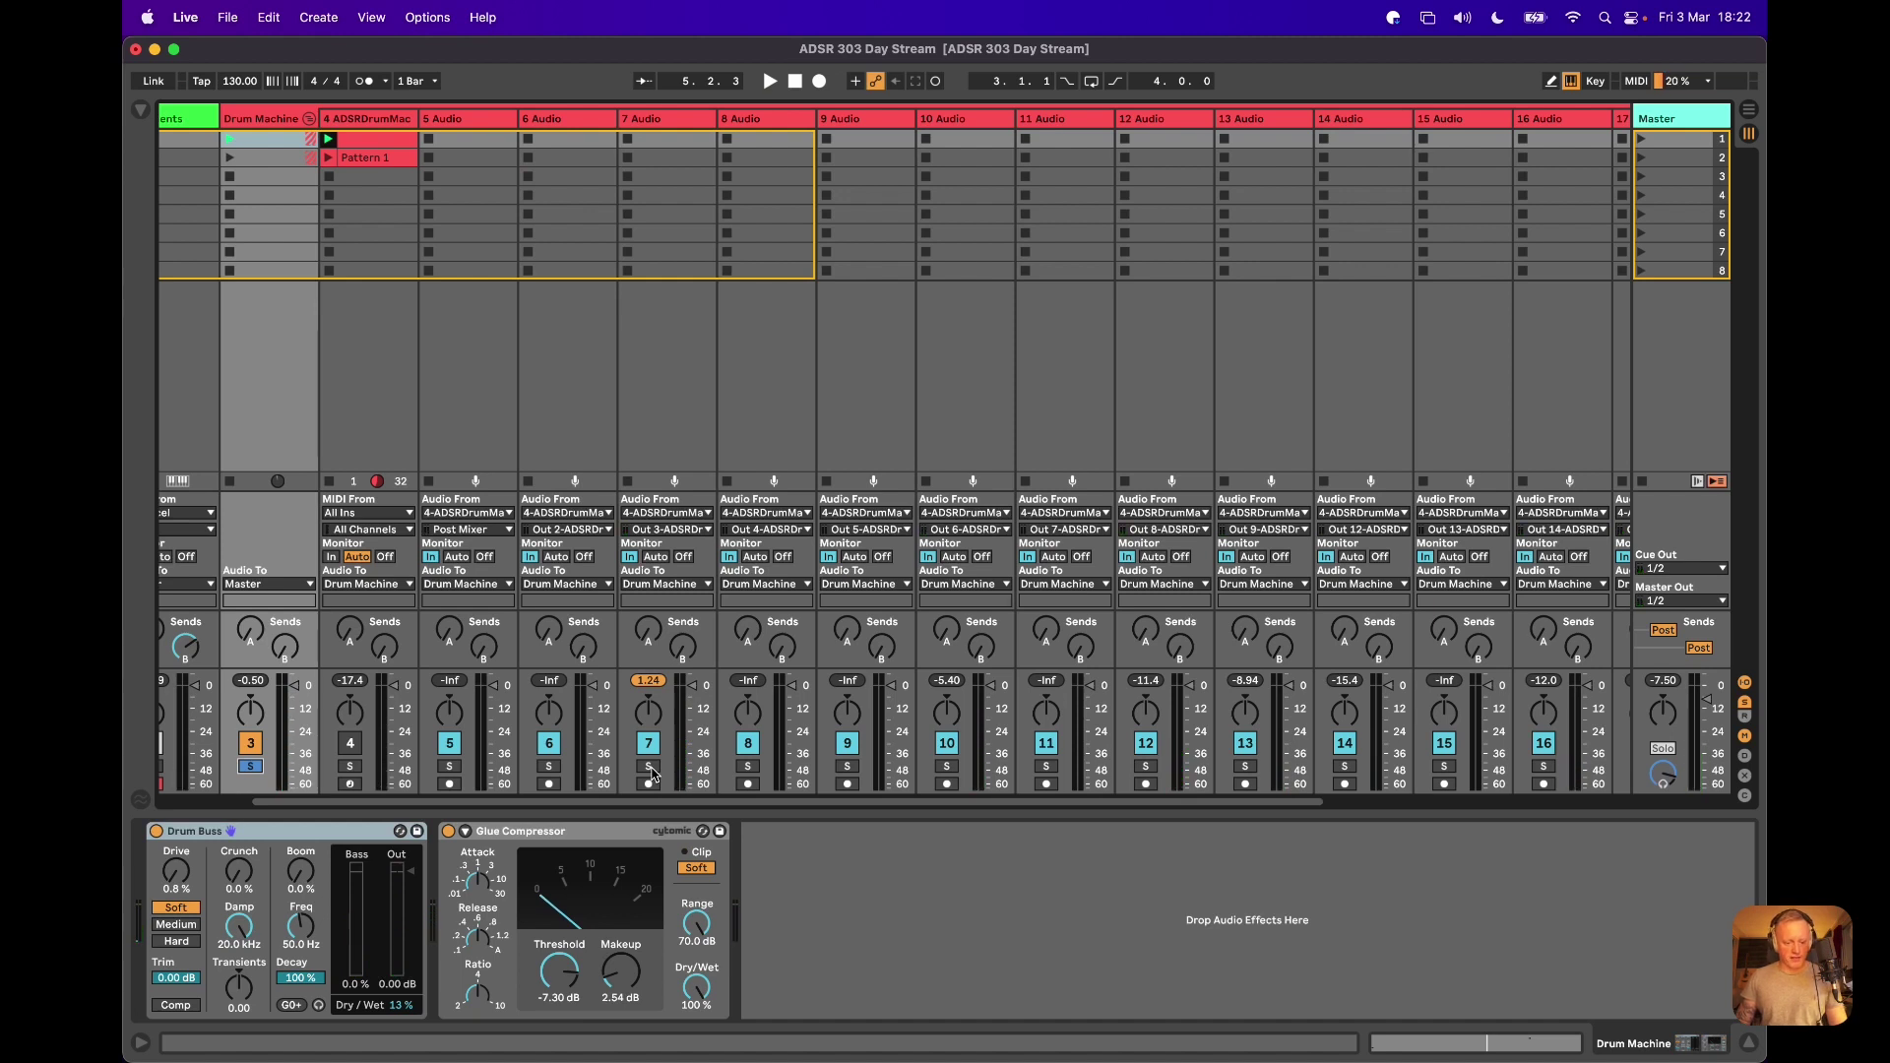
left_click(649, 767)
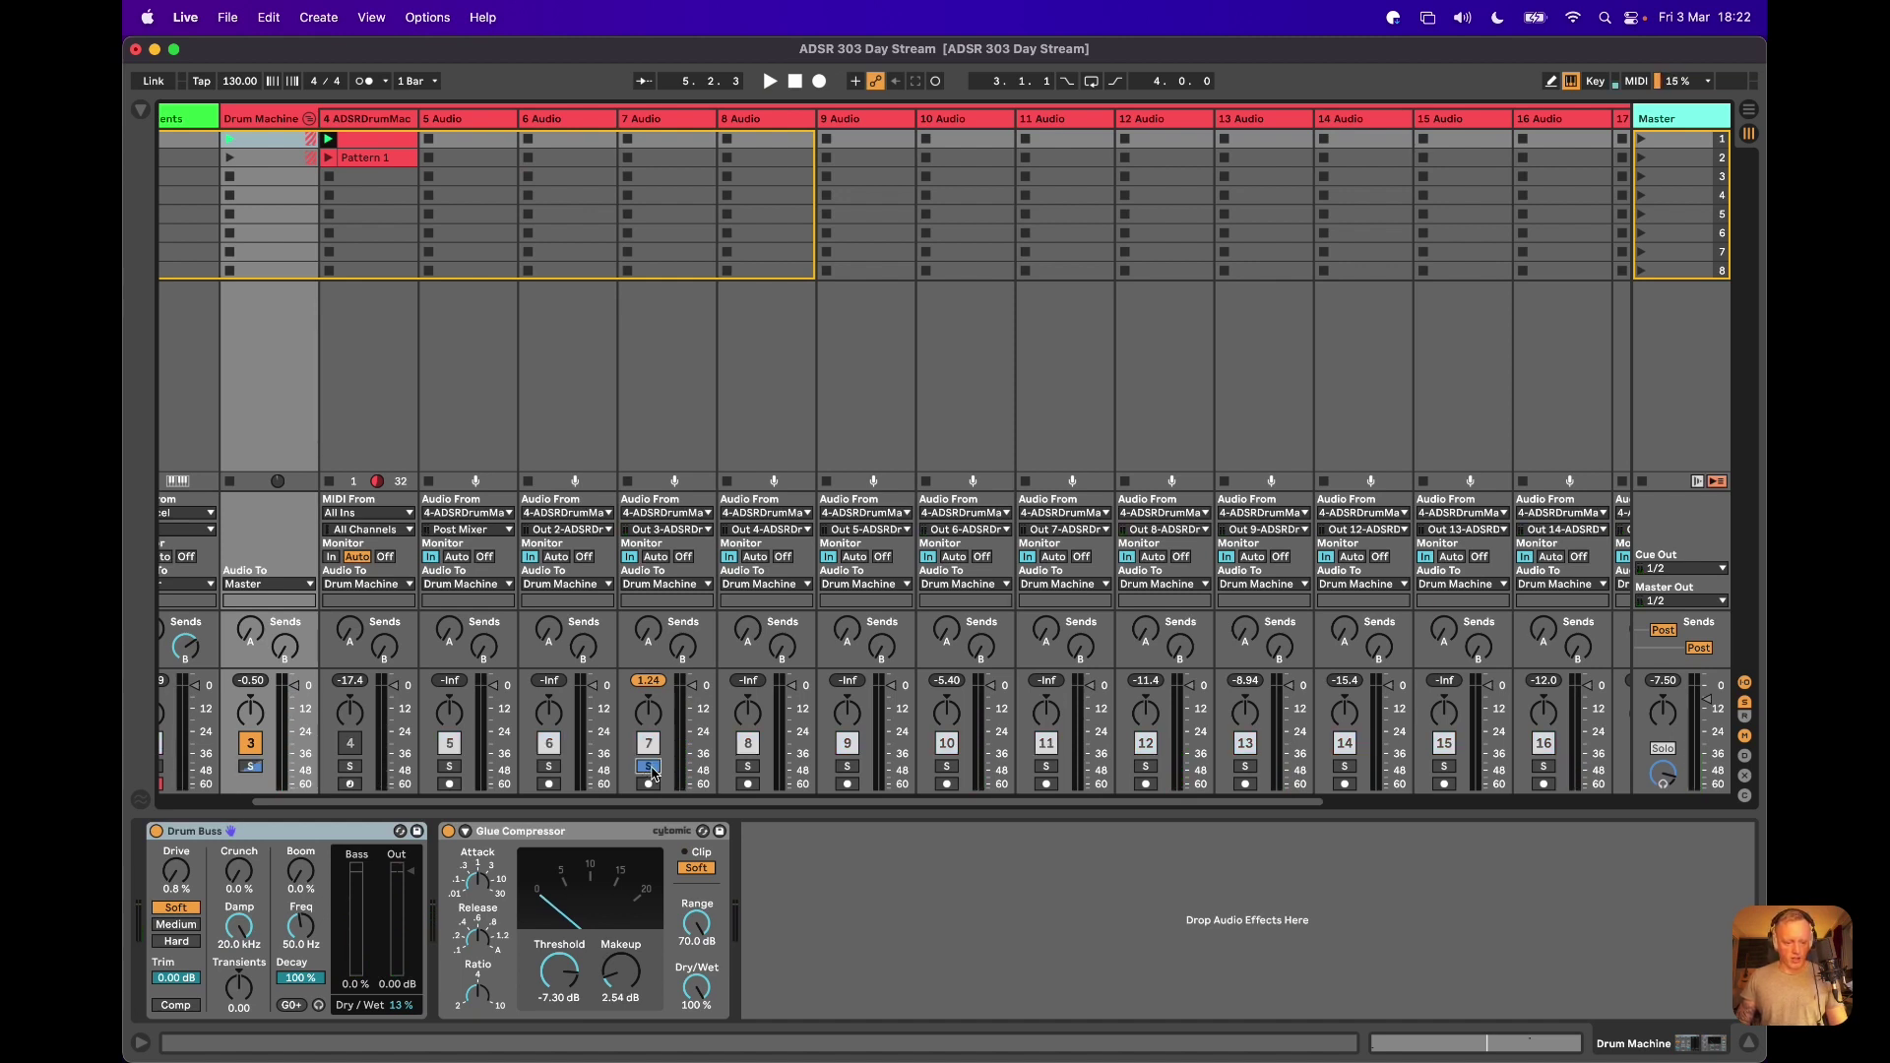
key("space")
left_click(661, 391)
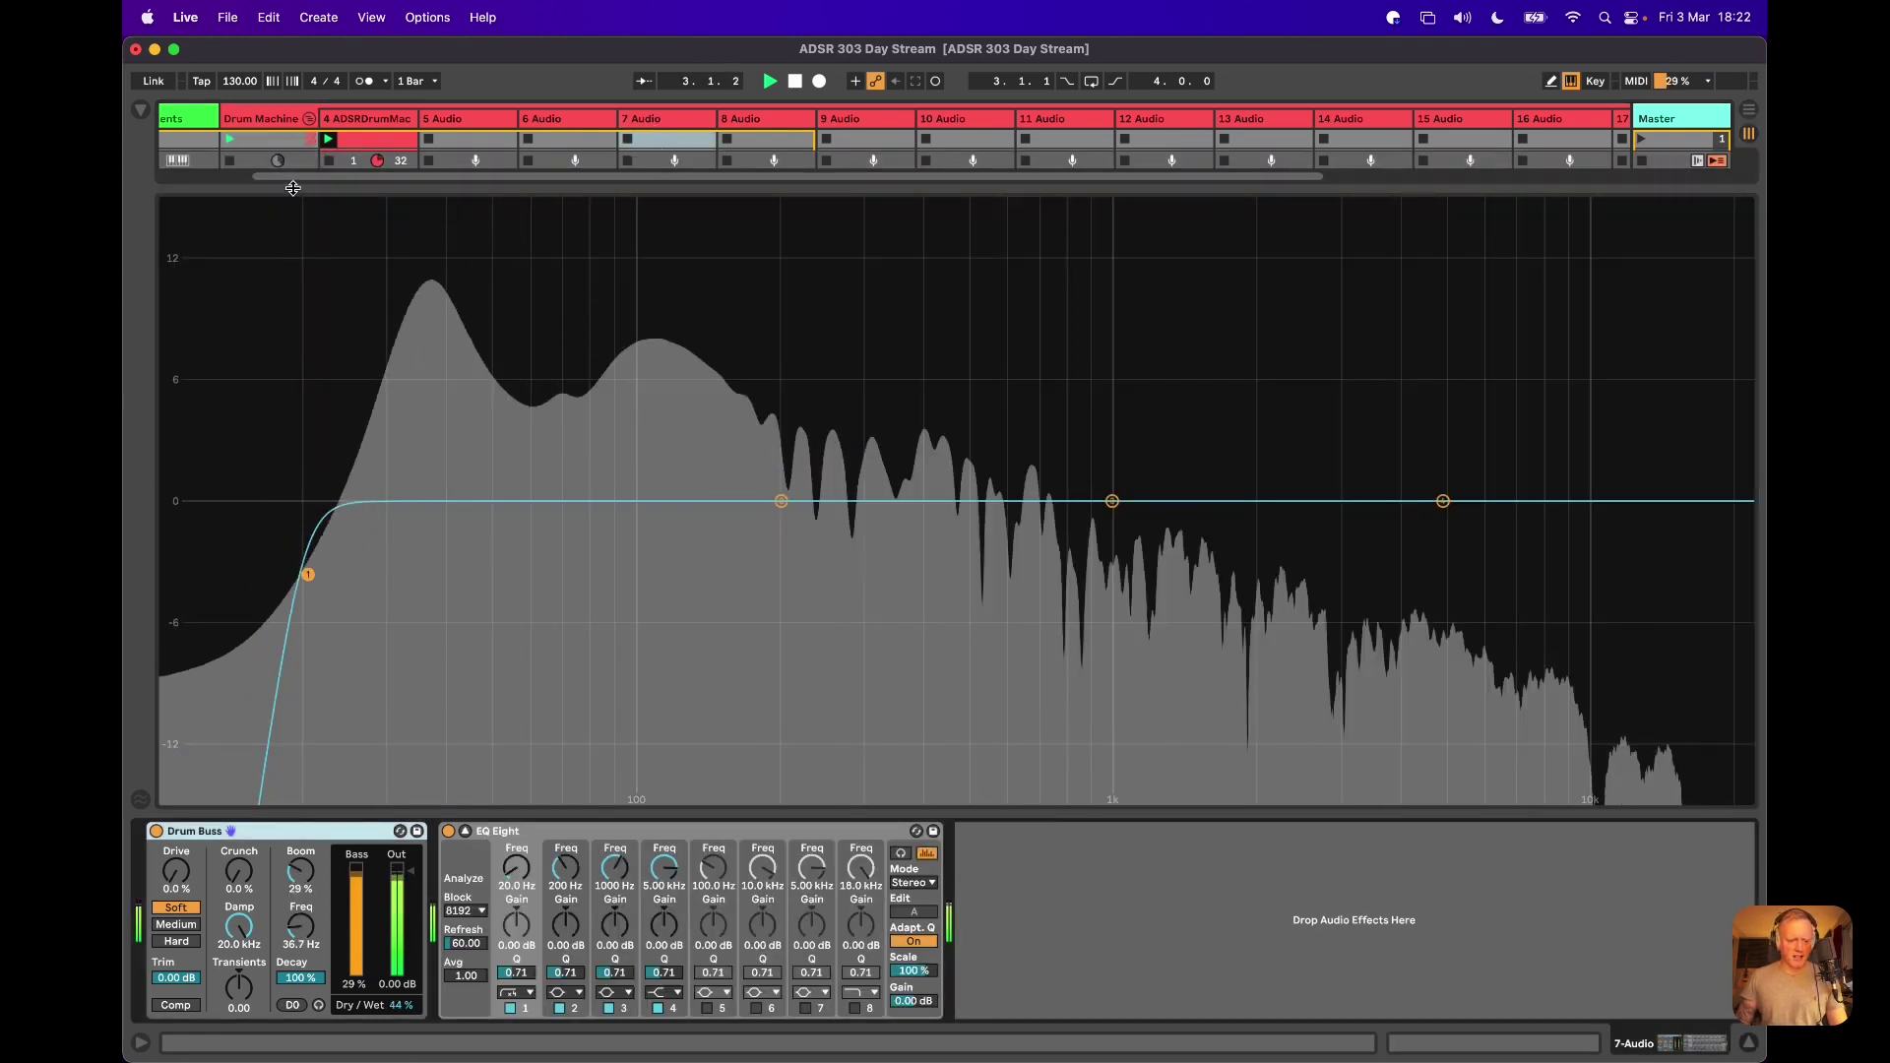
left_click_drag(302, 187, 380, 689)
key("space")
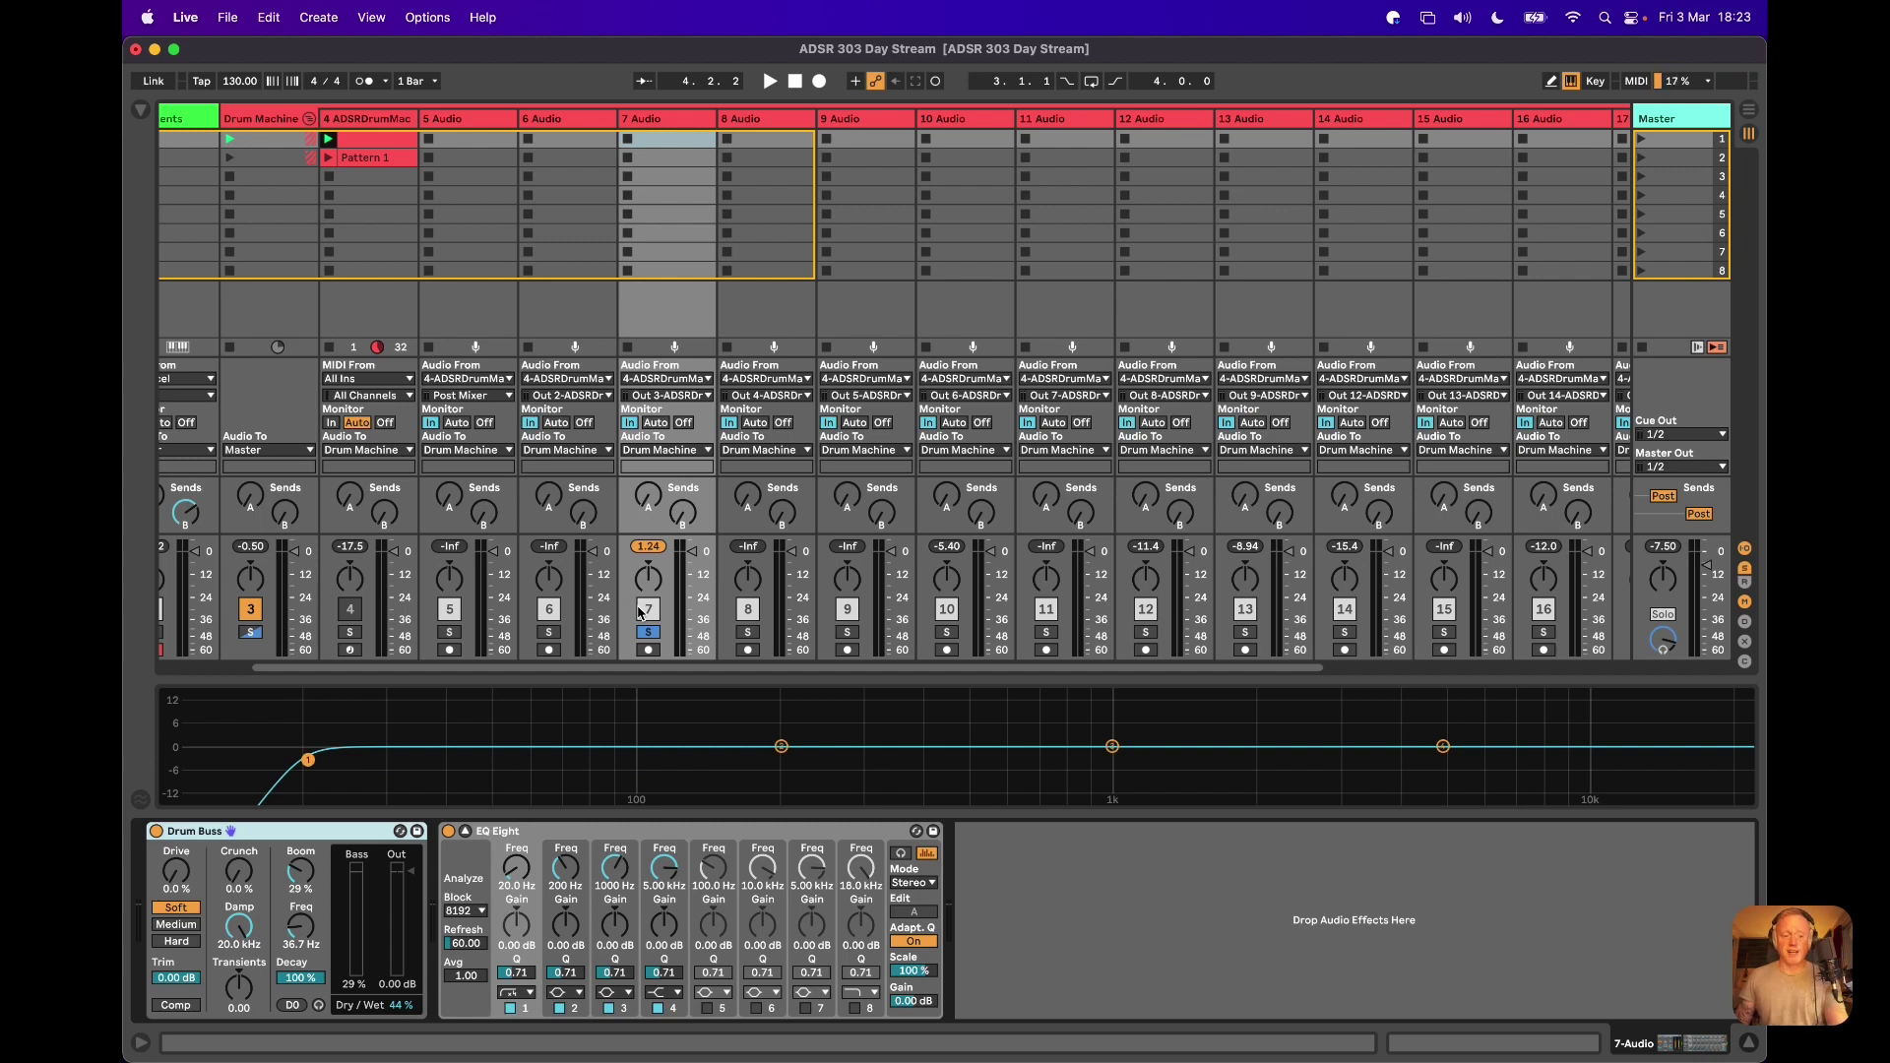
Select track 4 ADSRDrumMachine, return the solo from 7 Audio to the Drum Machine group, and activate track 4 during playback
left_click(374, 120)
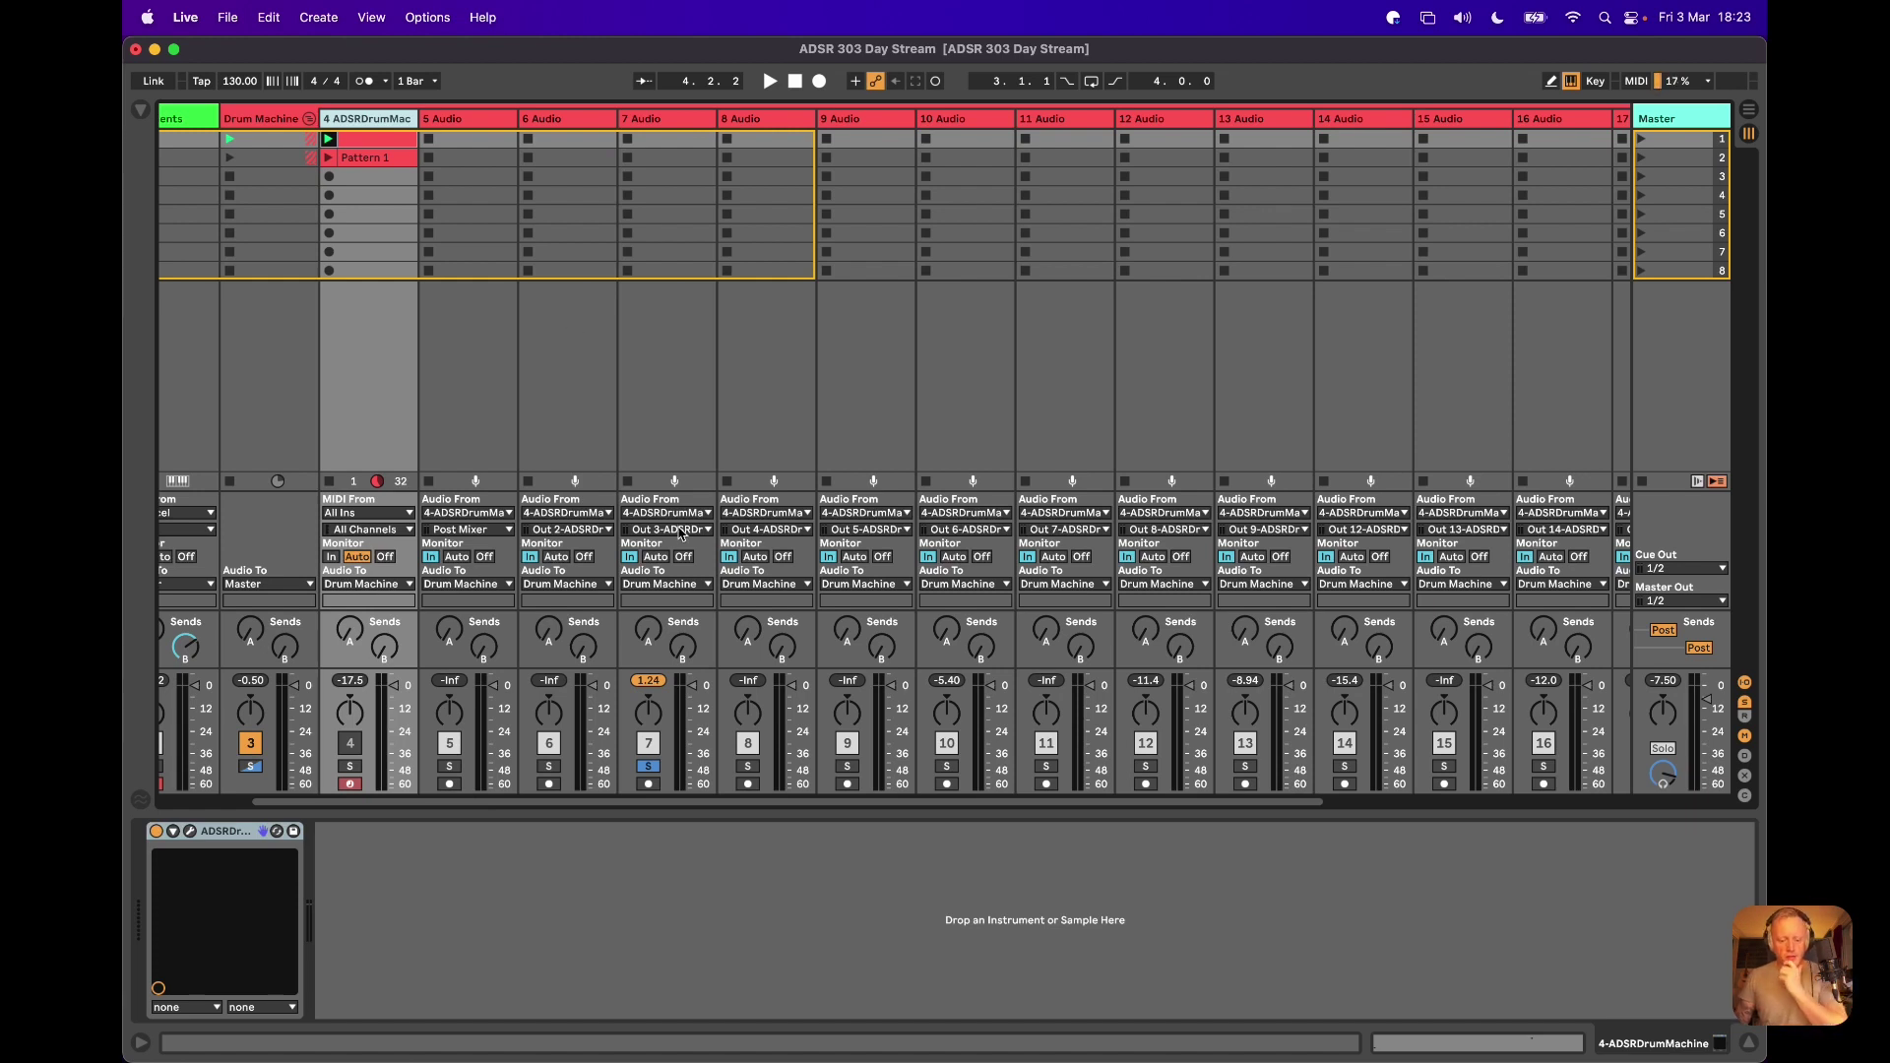
left_click(649, 767)
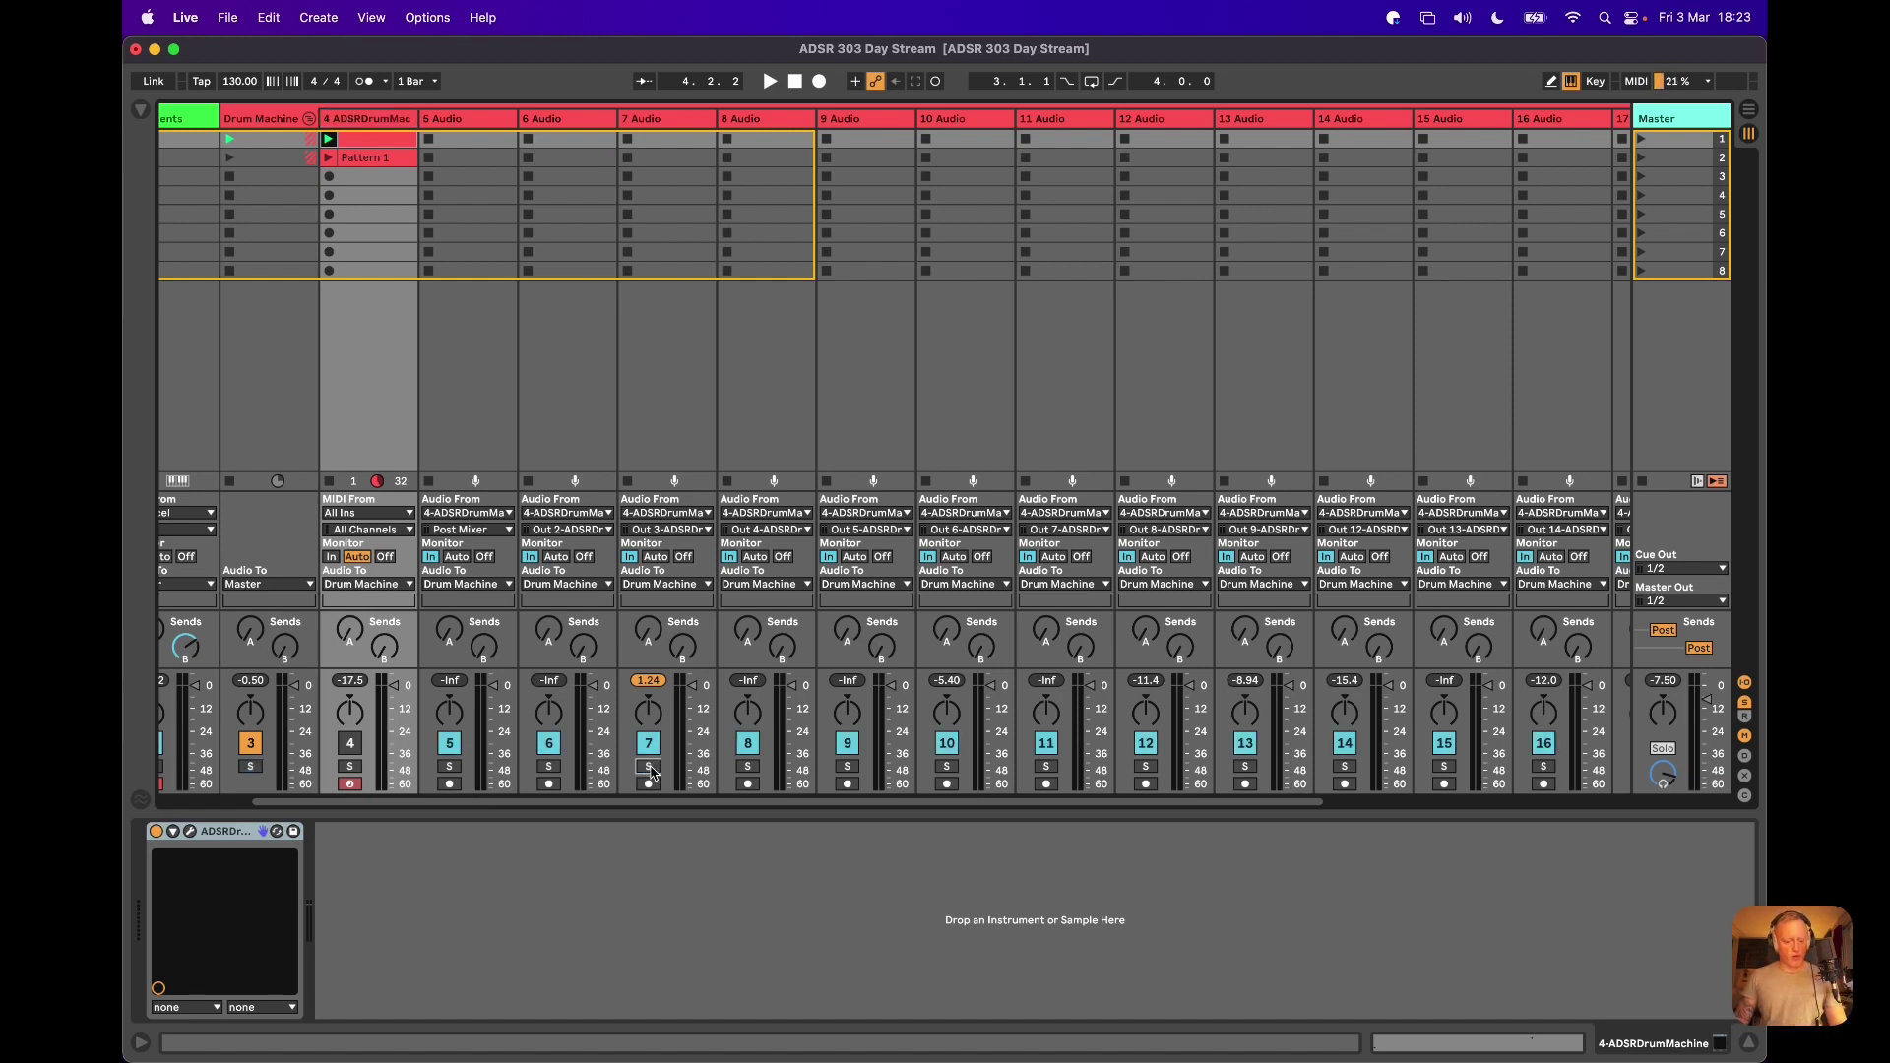
left_click(250, 767)
key("space")
left_click(346, 746)
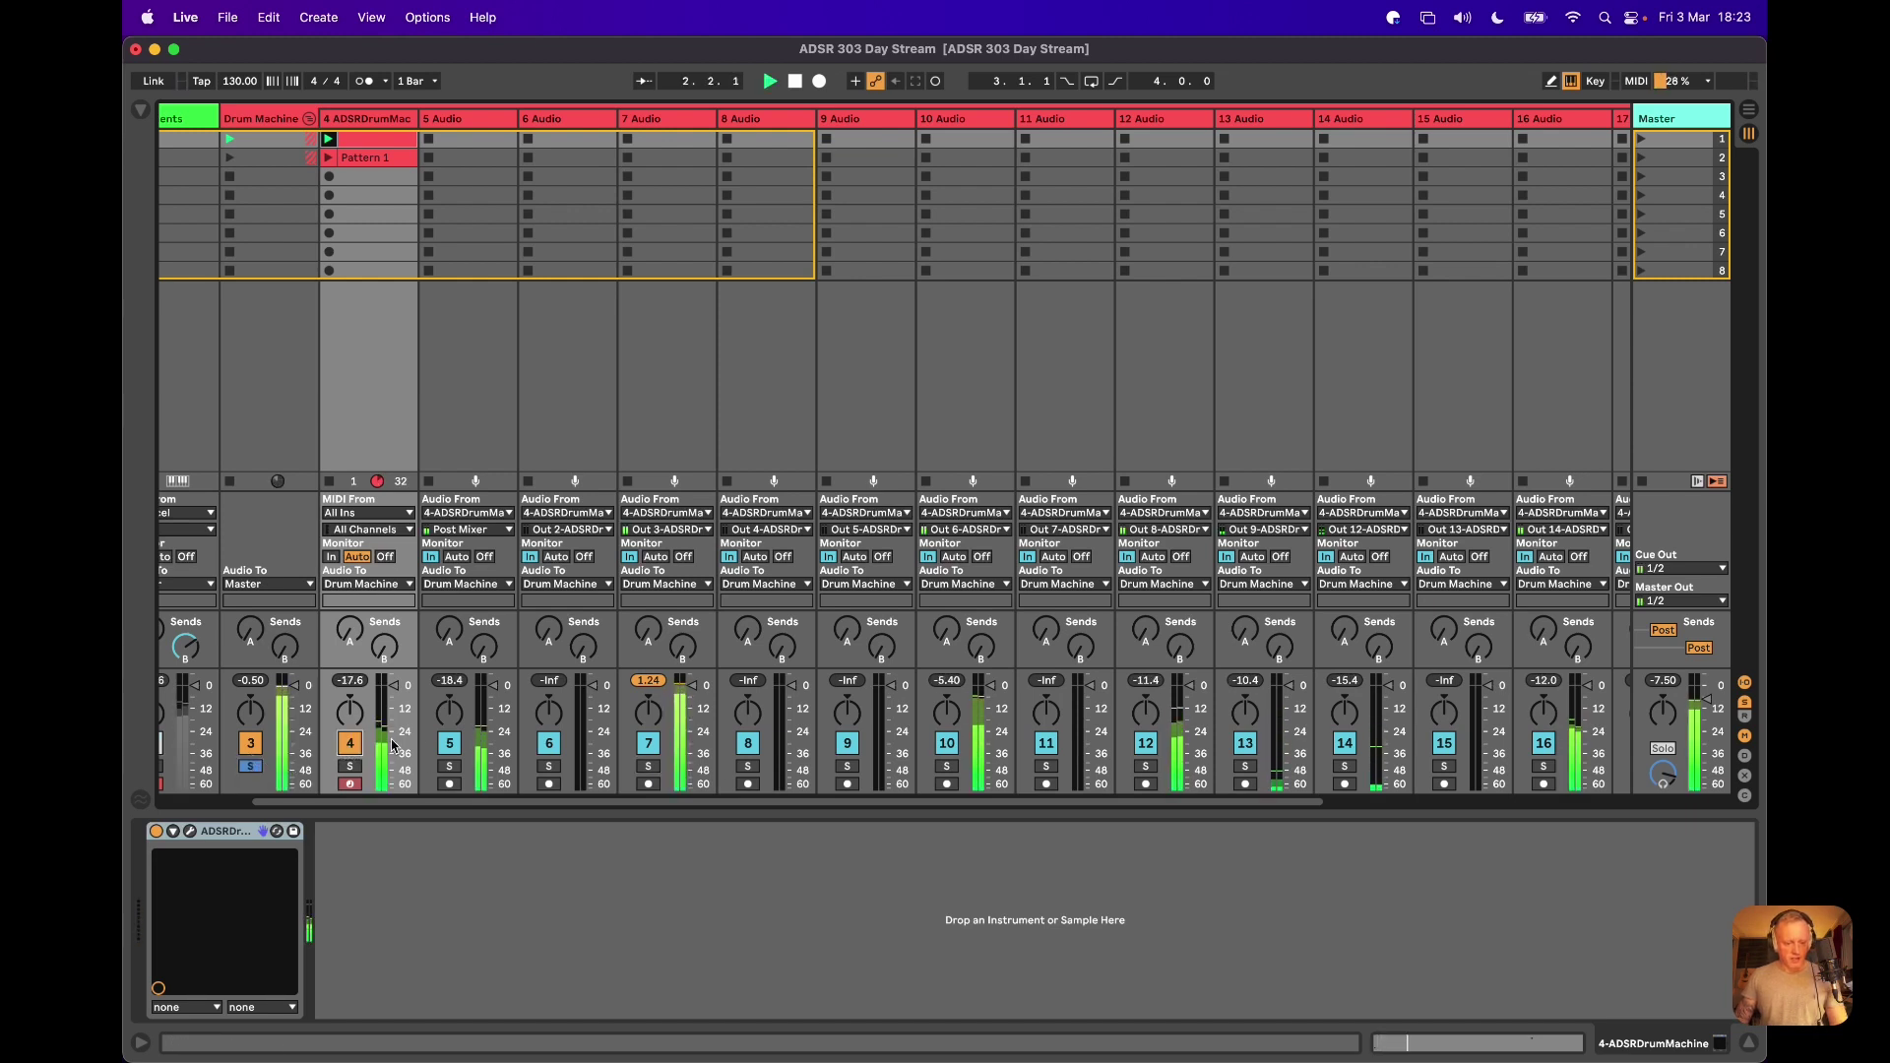
Solo track 4 and add an EQ Eight to it, with band 1 as a low cut at 46 Hz
left_click(349, 769)
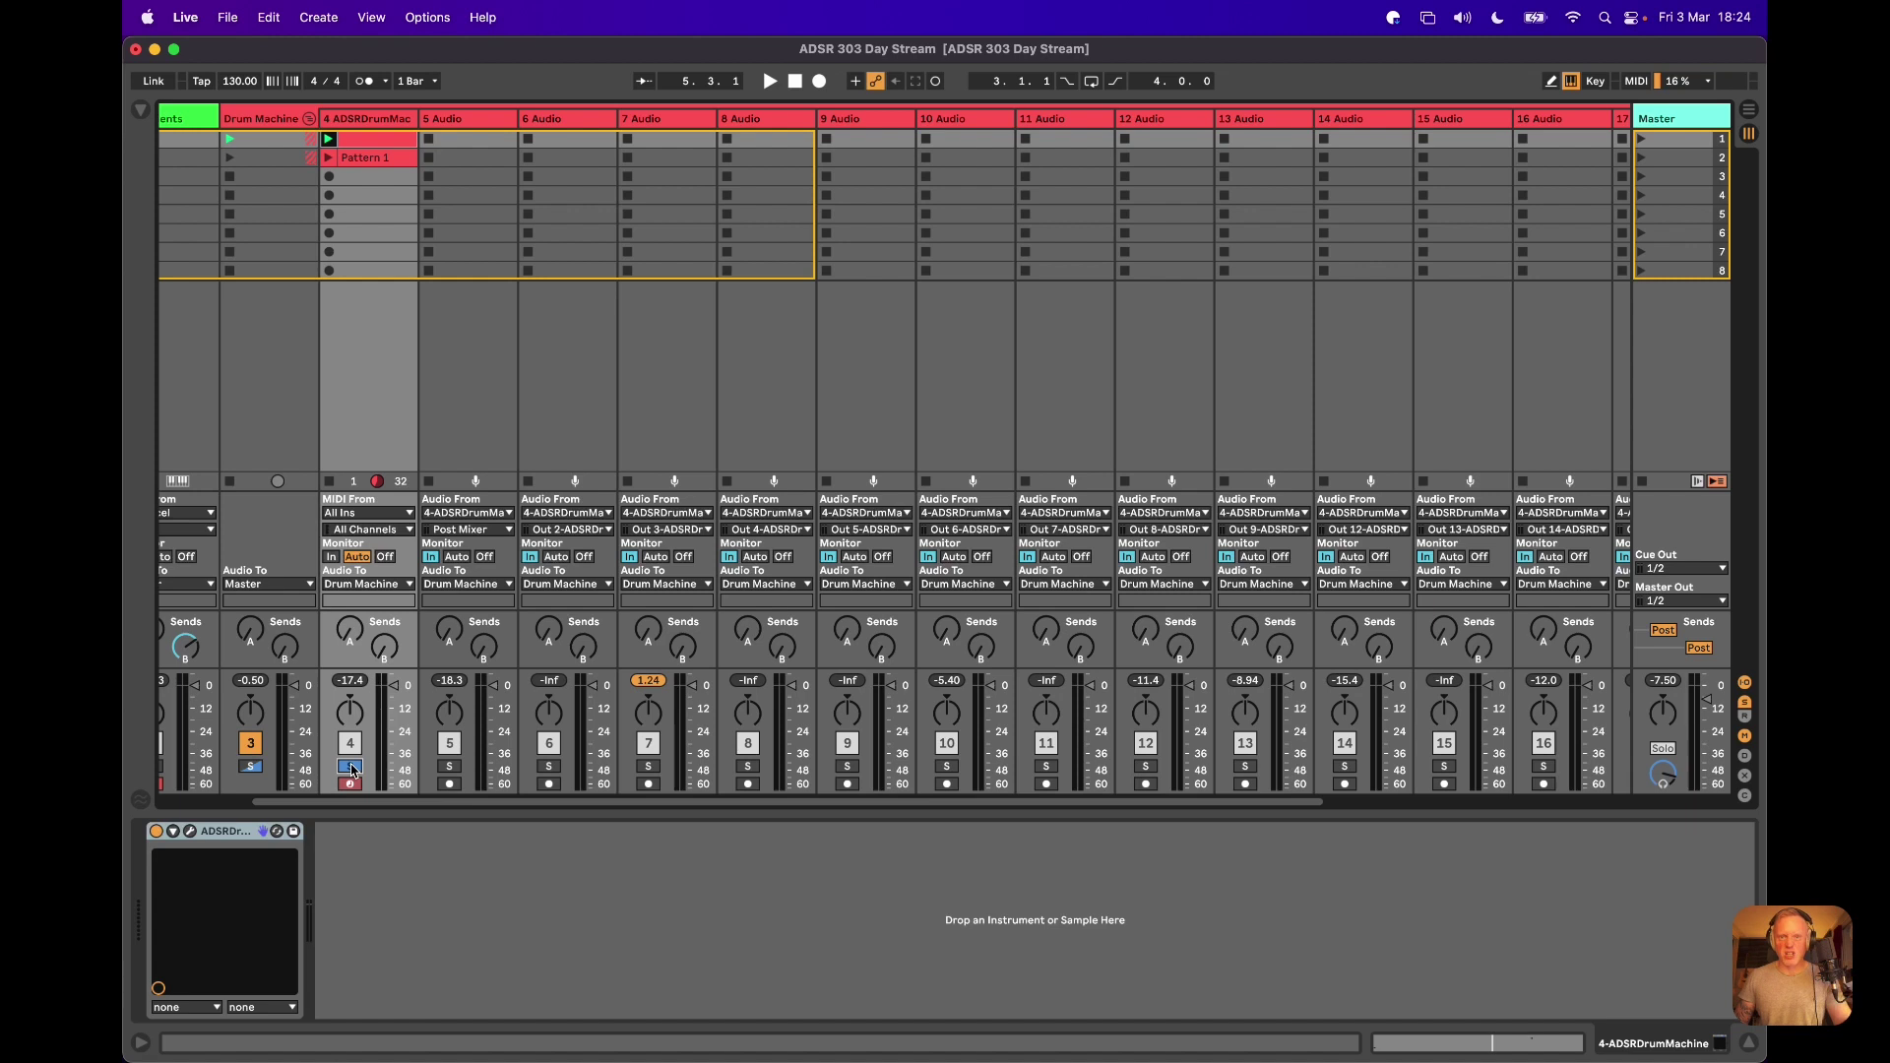
key("space")
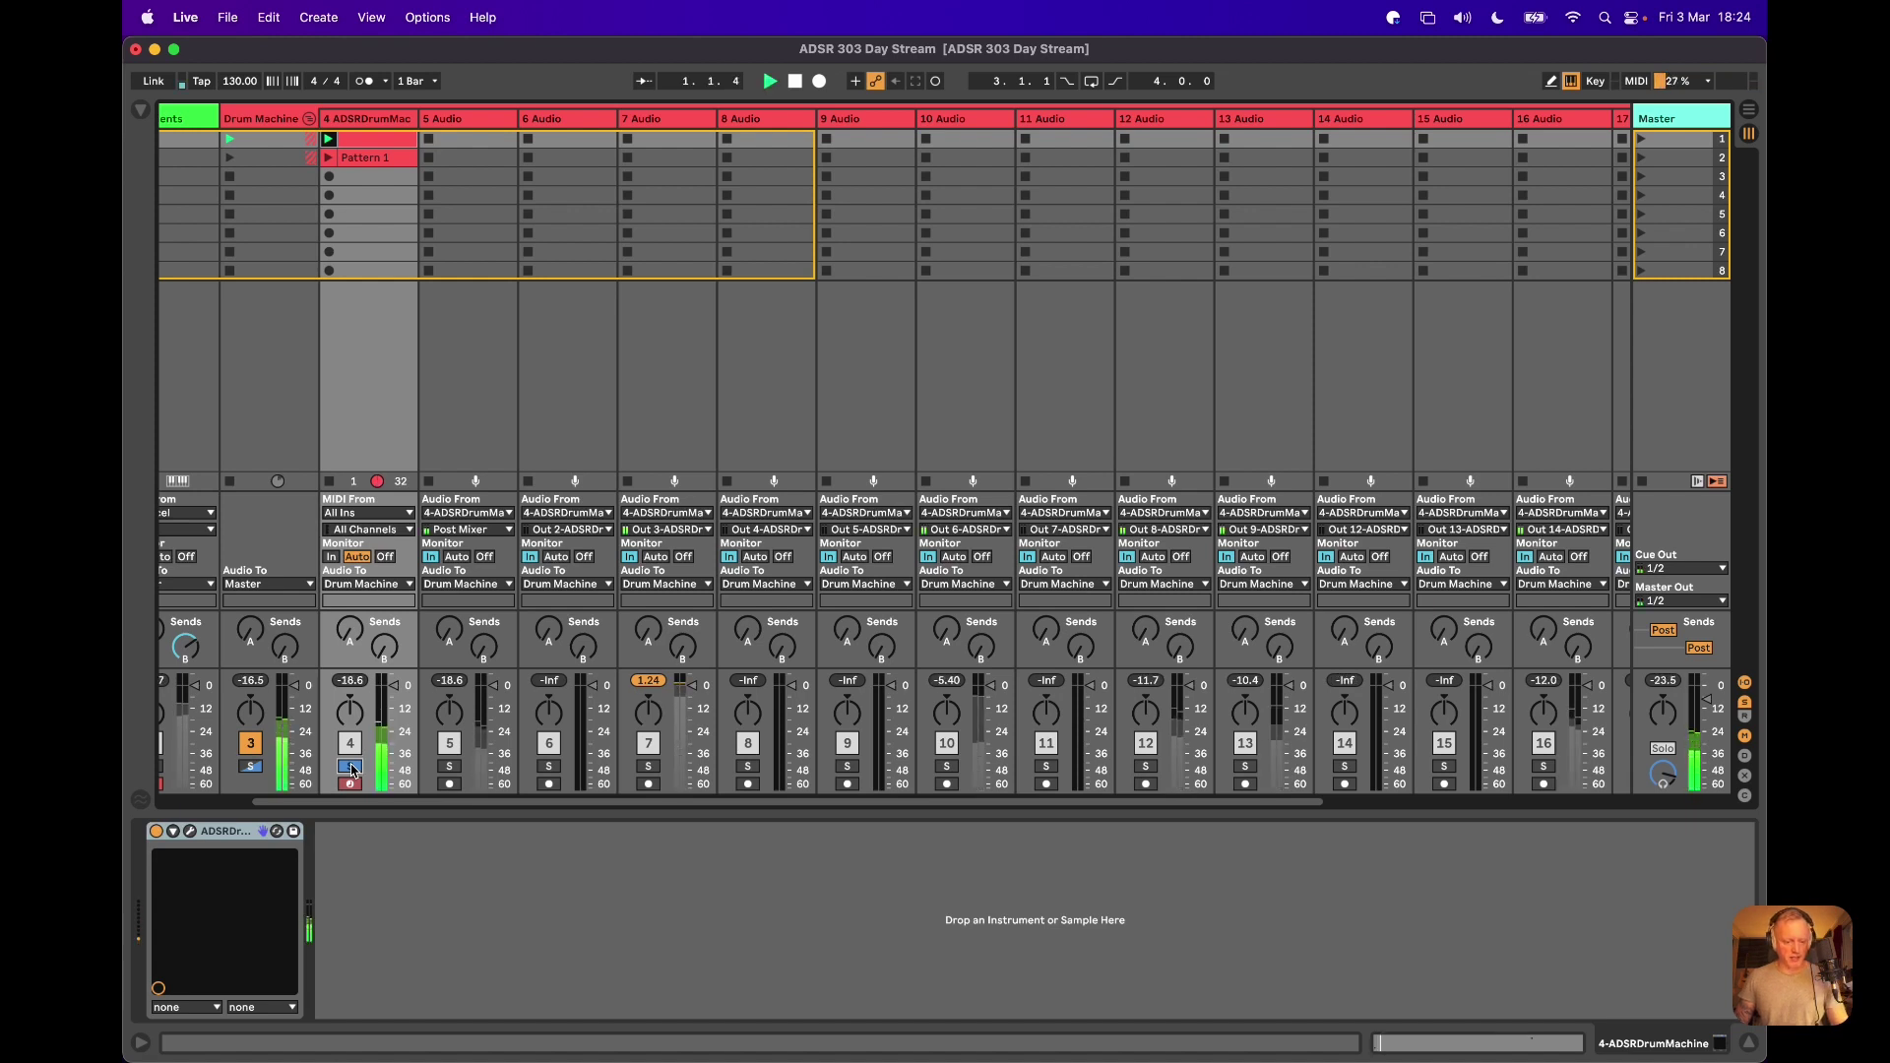
left_click(343, 120)
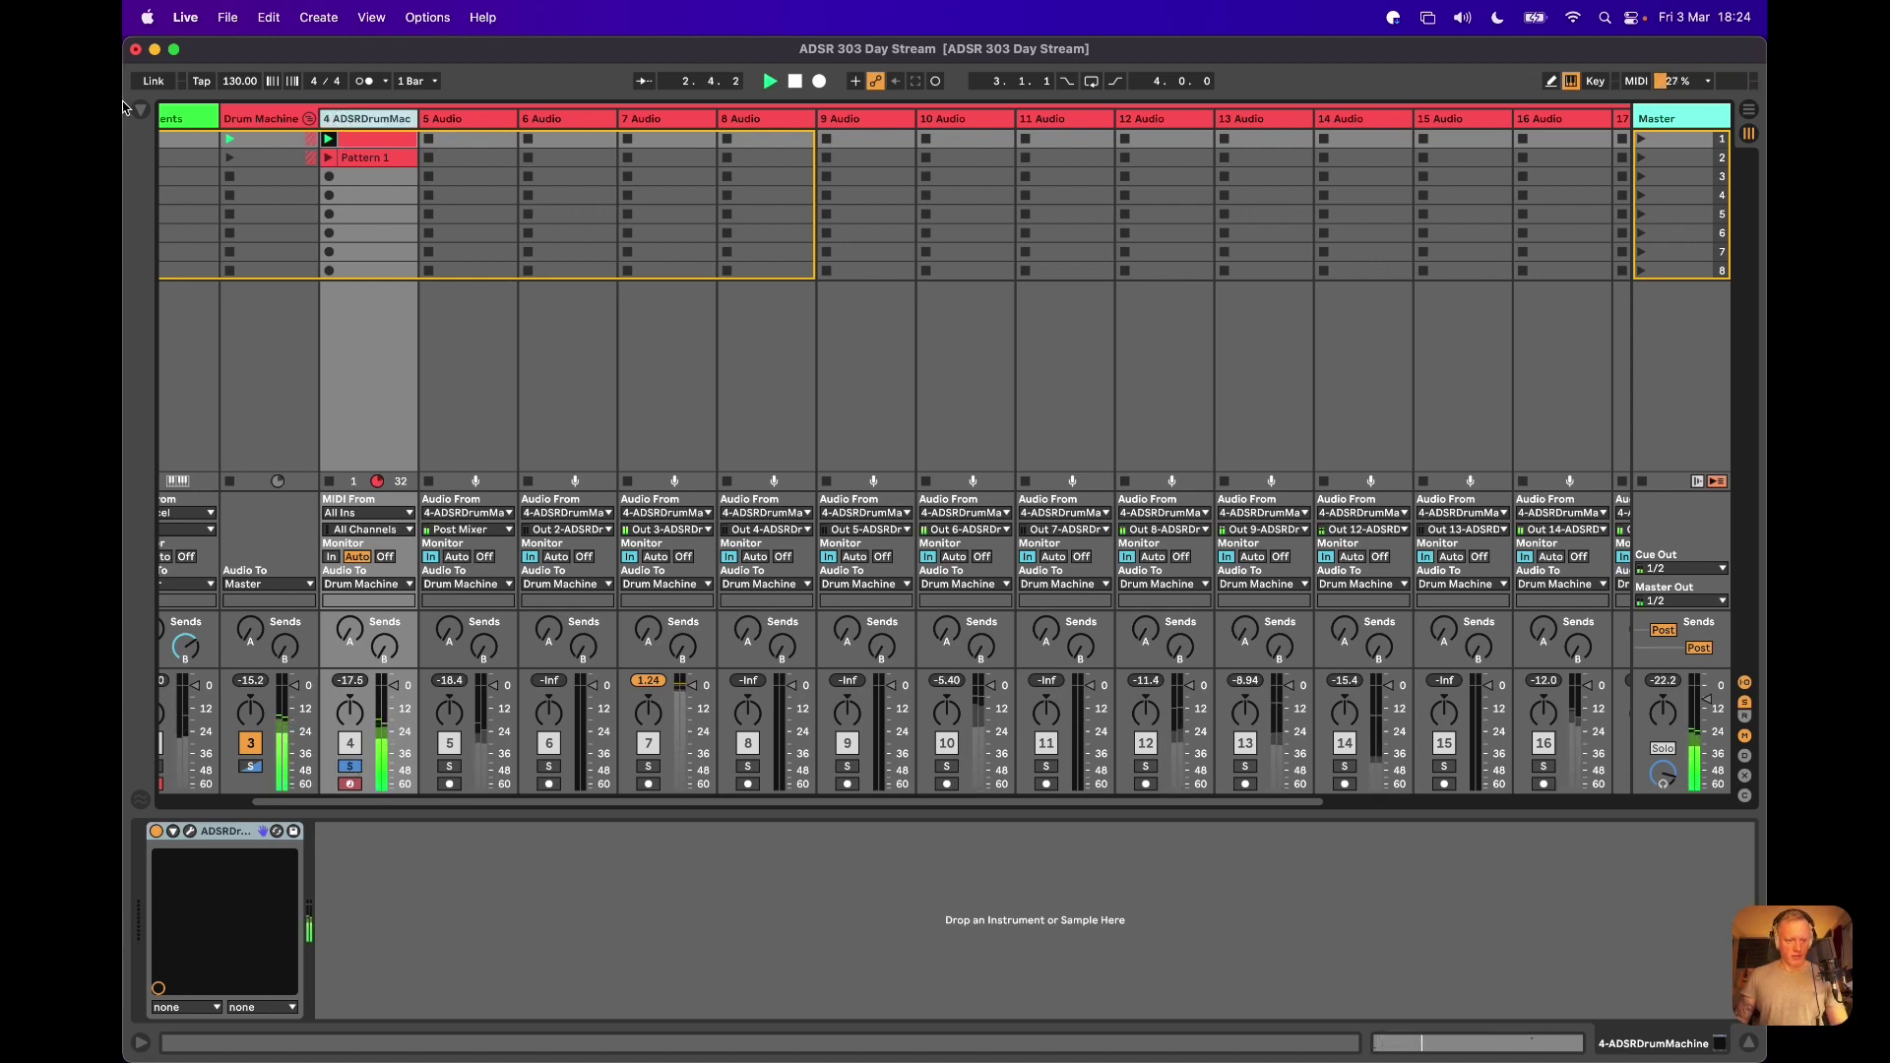
key("super+alt+b")
double_click(334, 157)
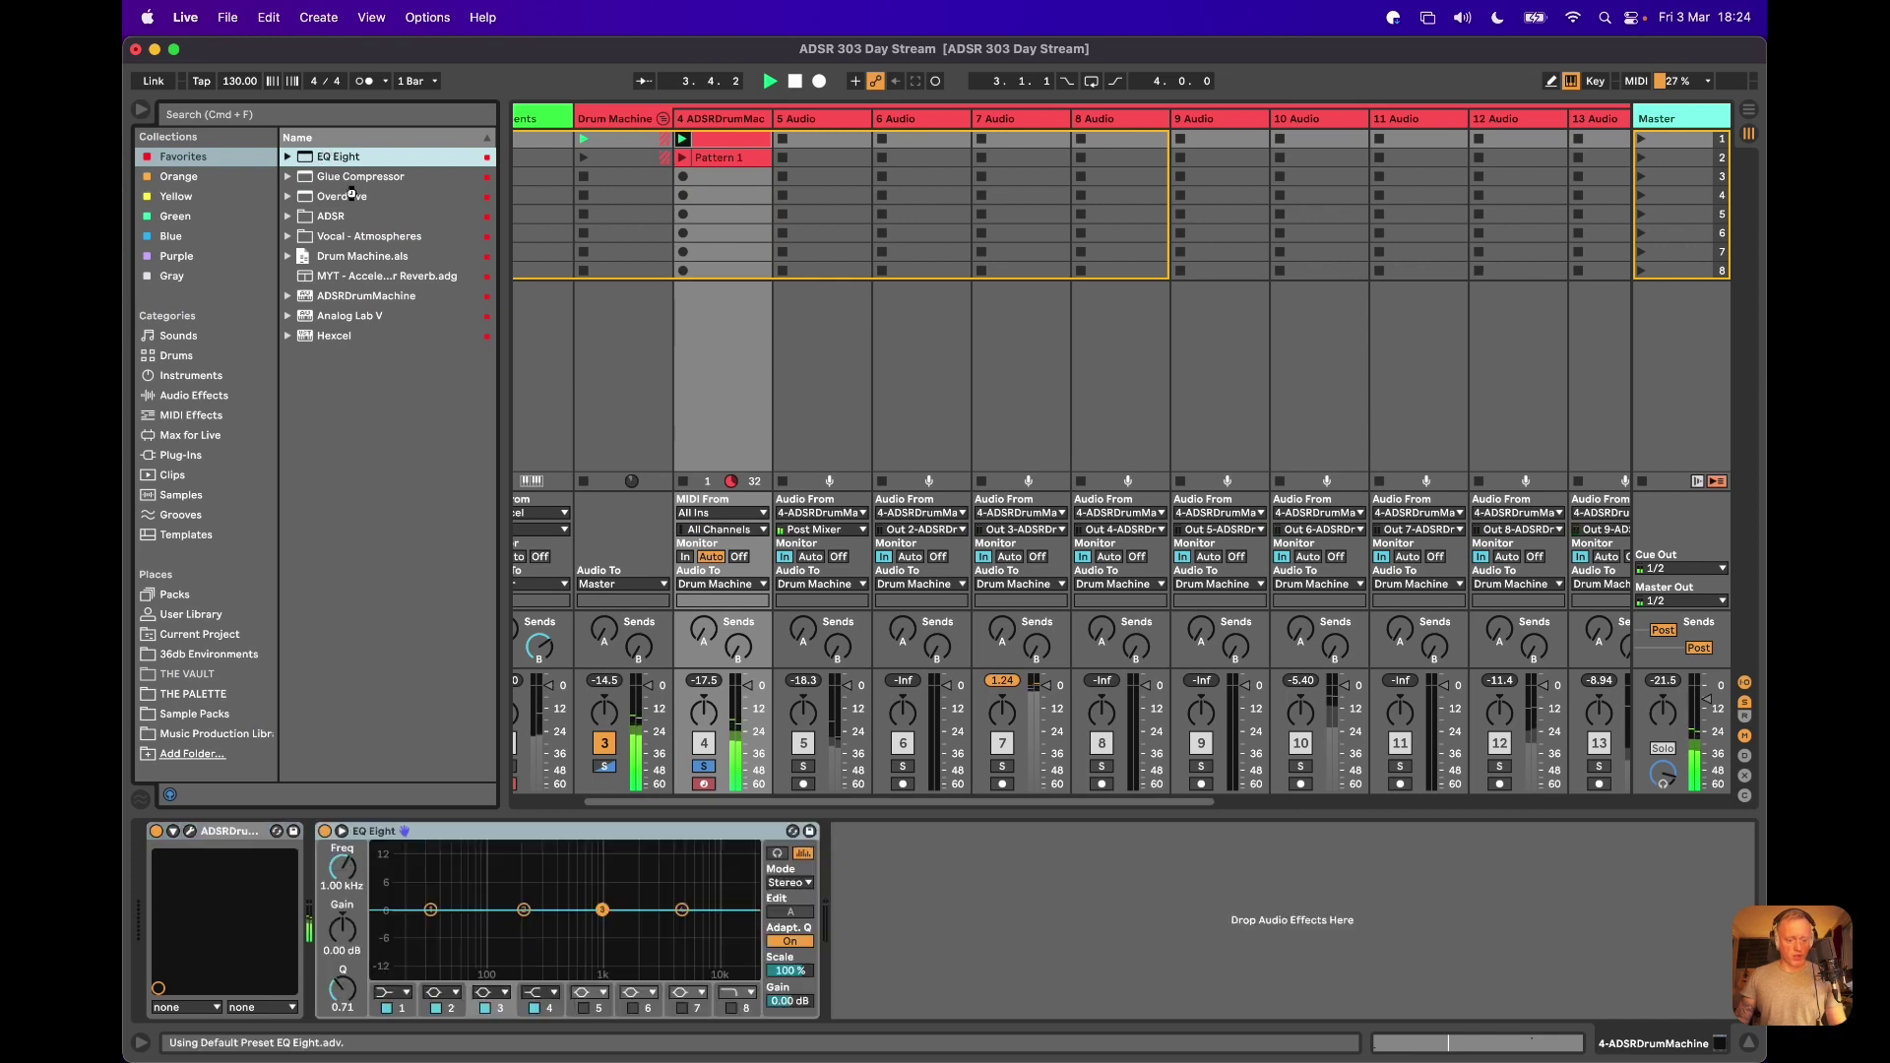
left_click(399, 997)
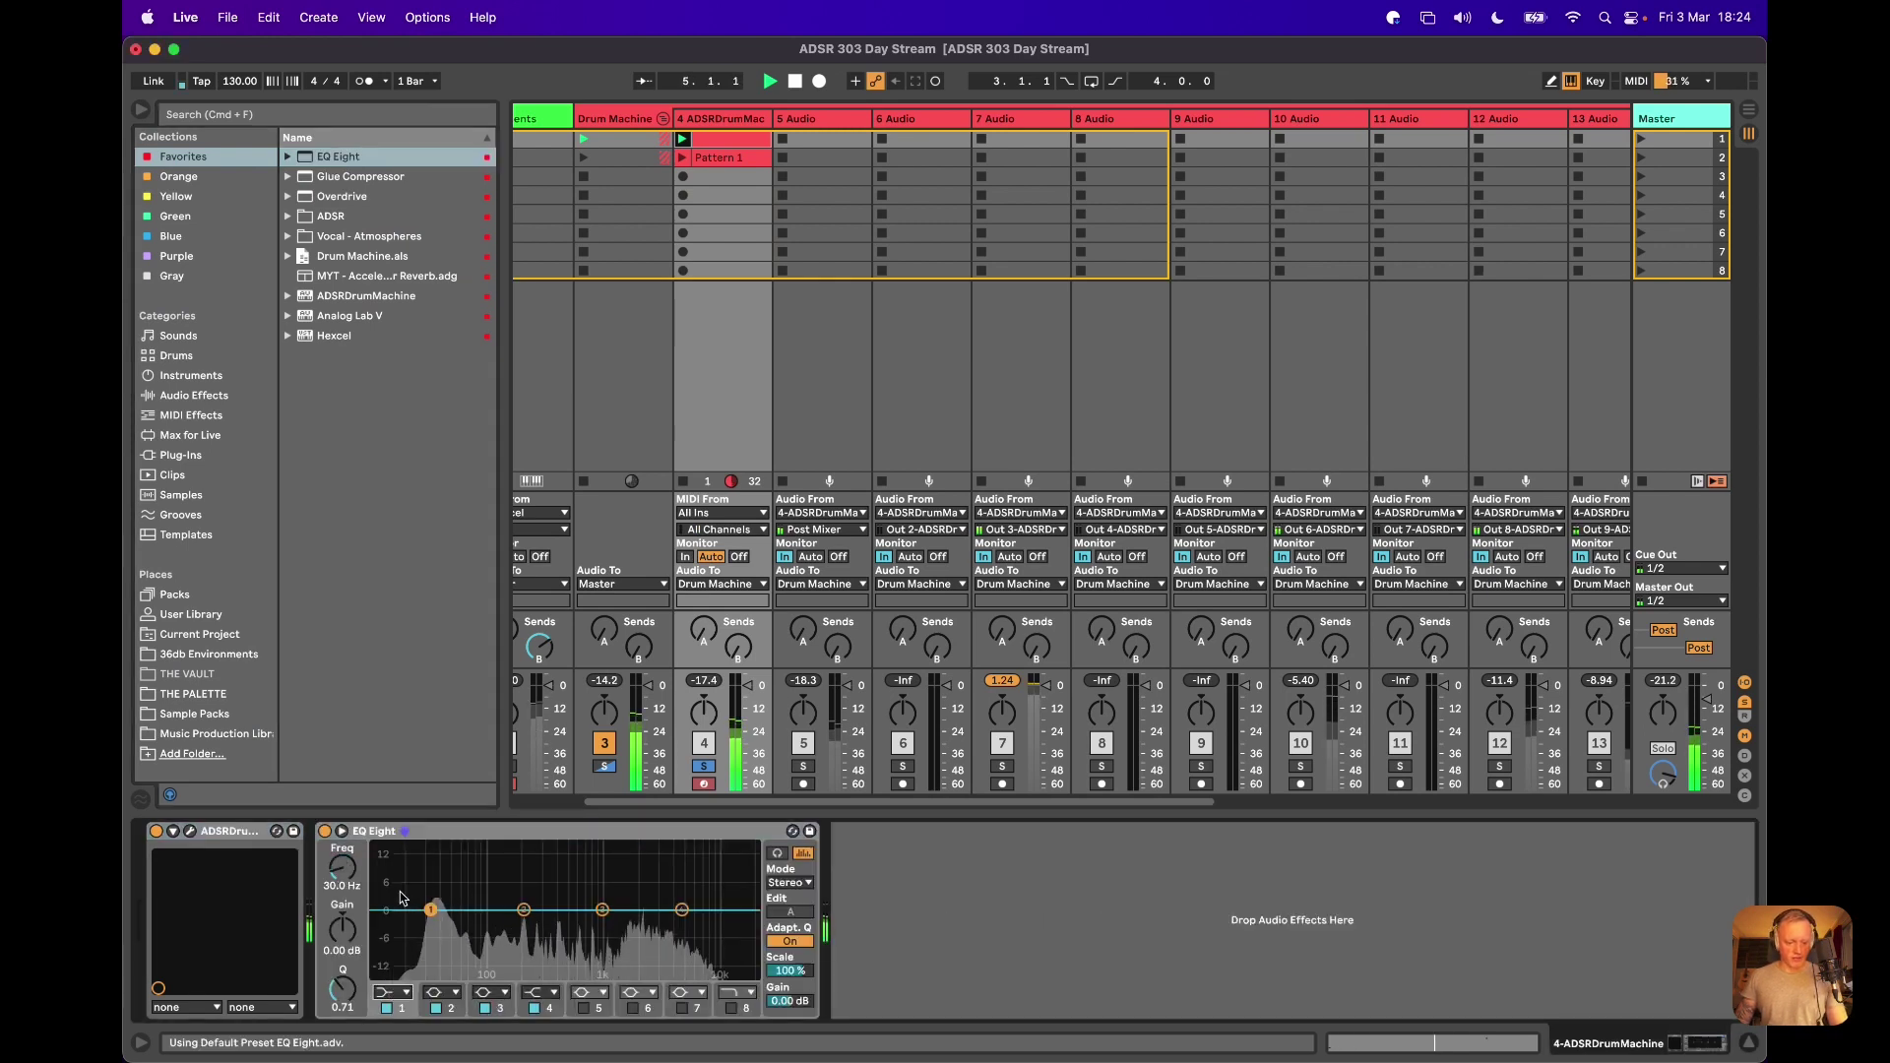
left_click(399, 899)
left_click_drag(347, 886, 349, 871)
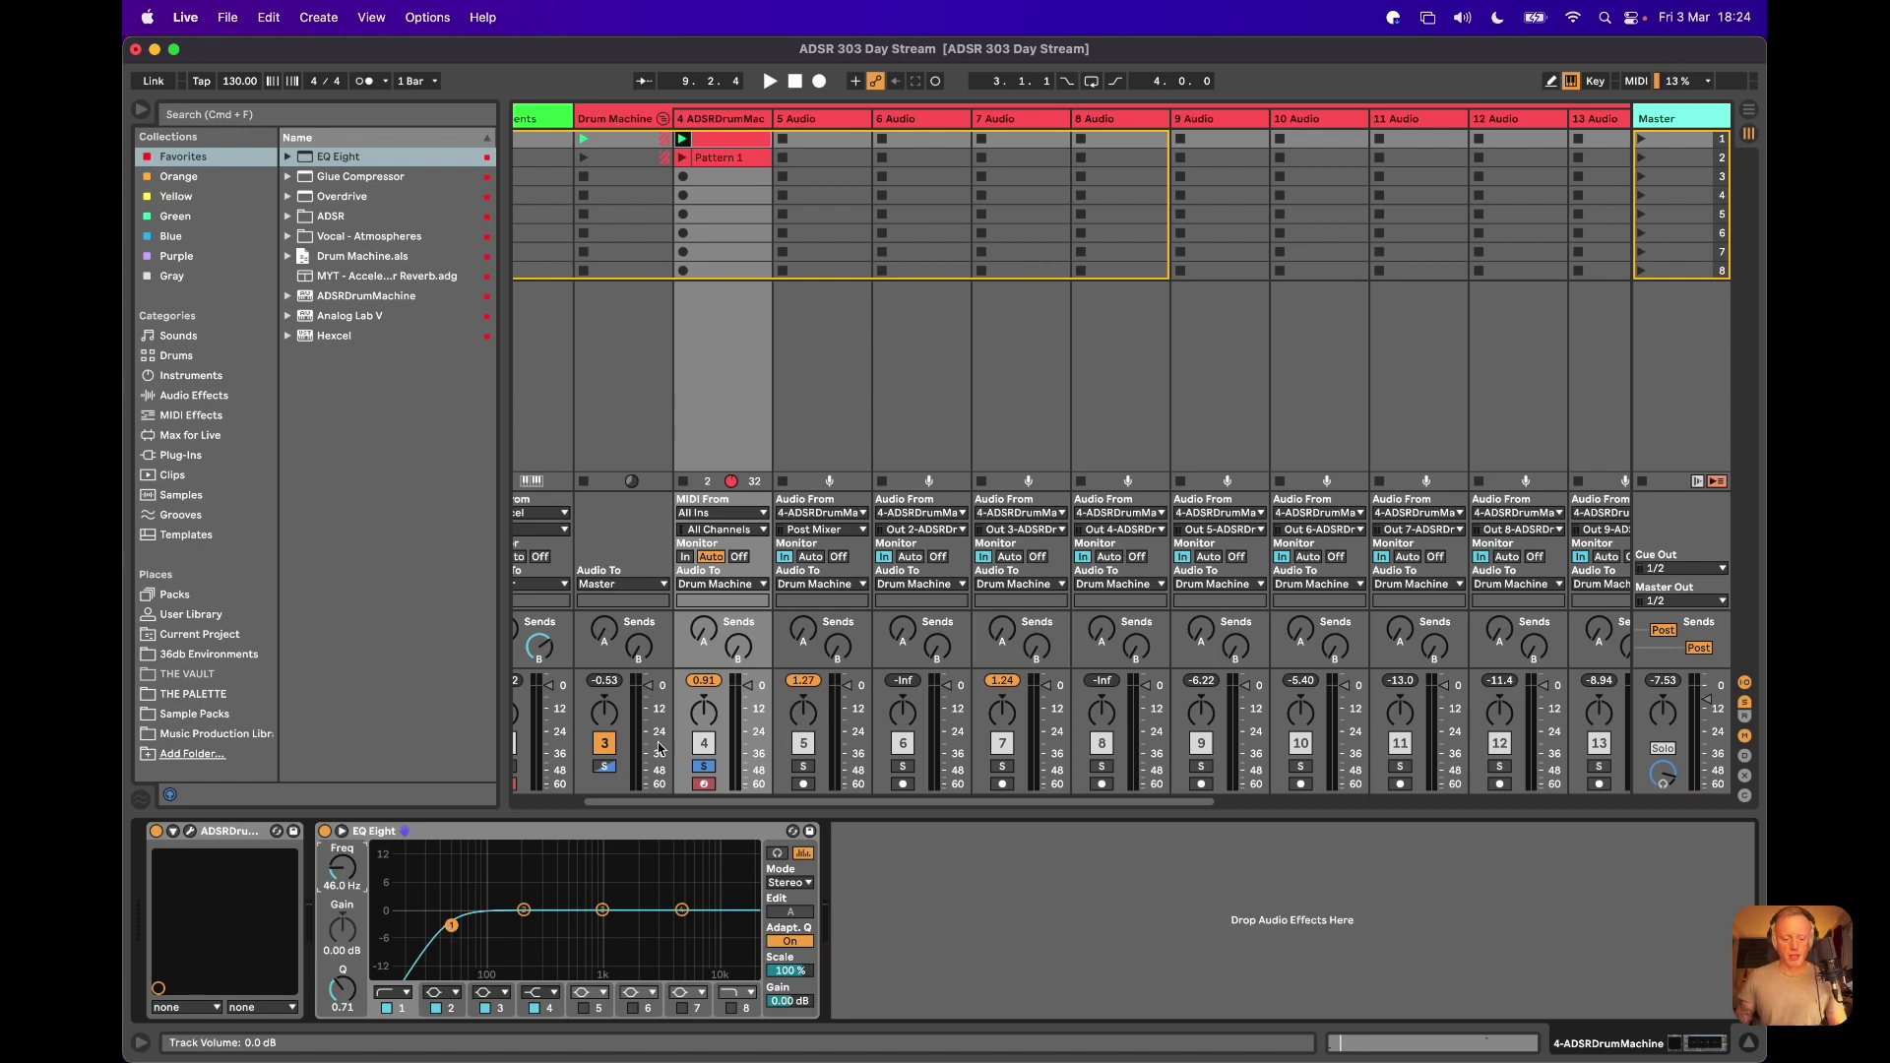
Clear the solo on track 4, play the soloed Drum Machine group, and deactivate 5 Audio
left_click(705, 767)
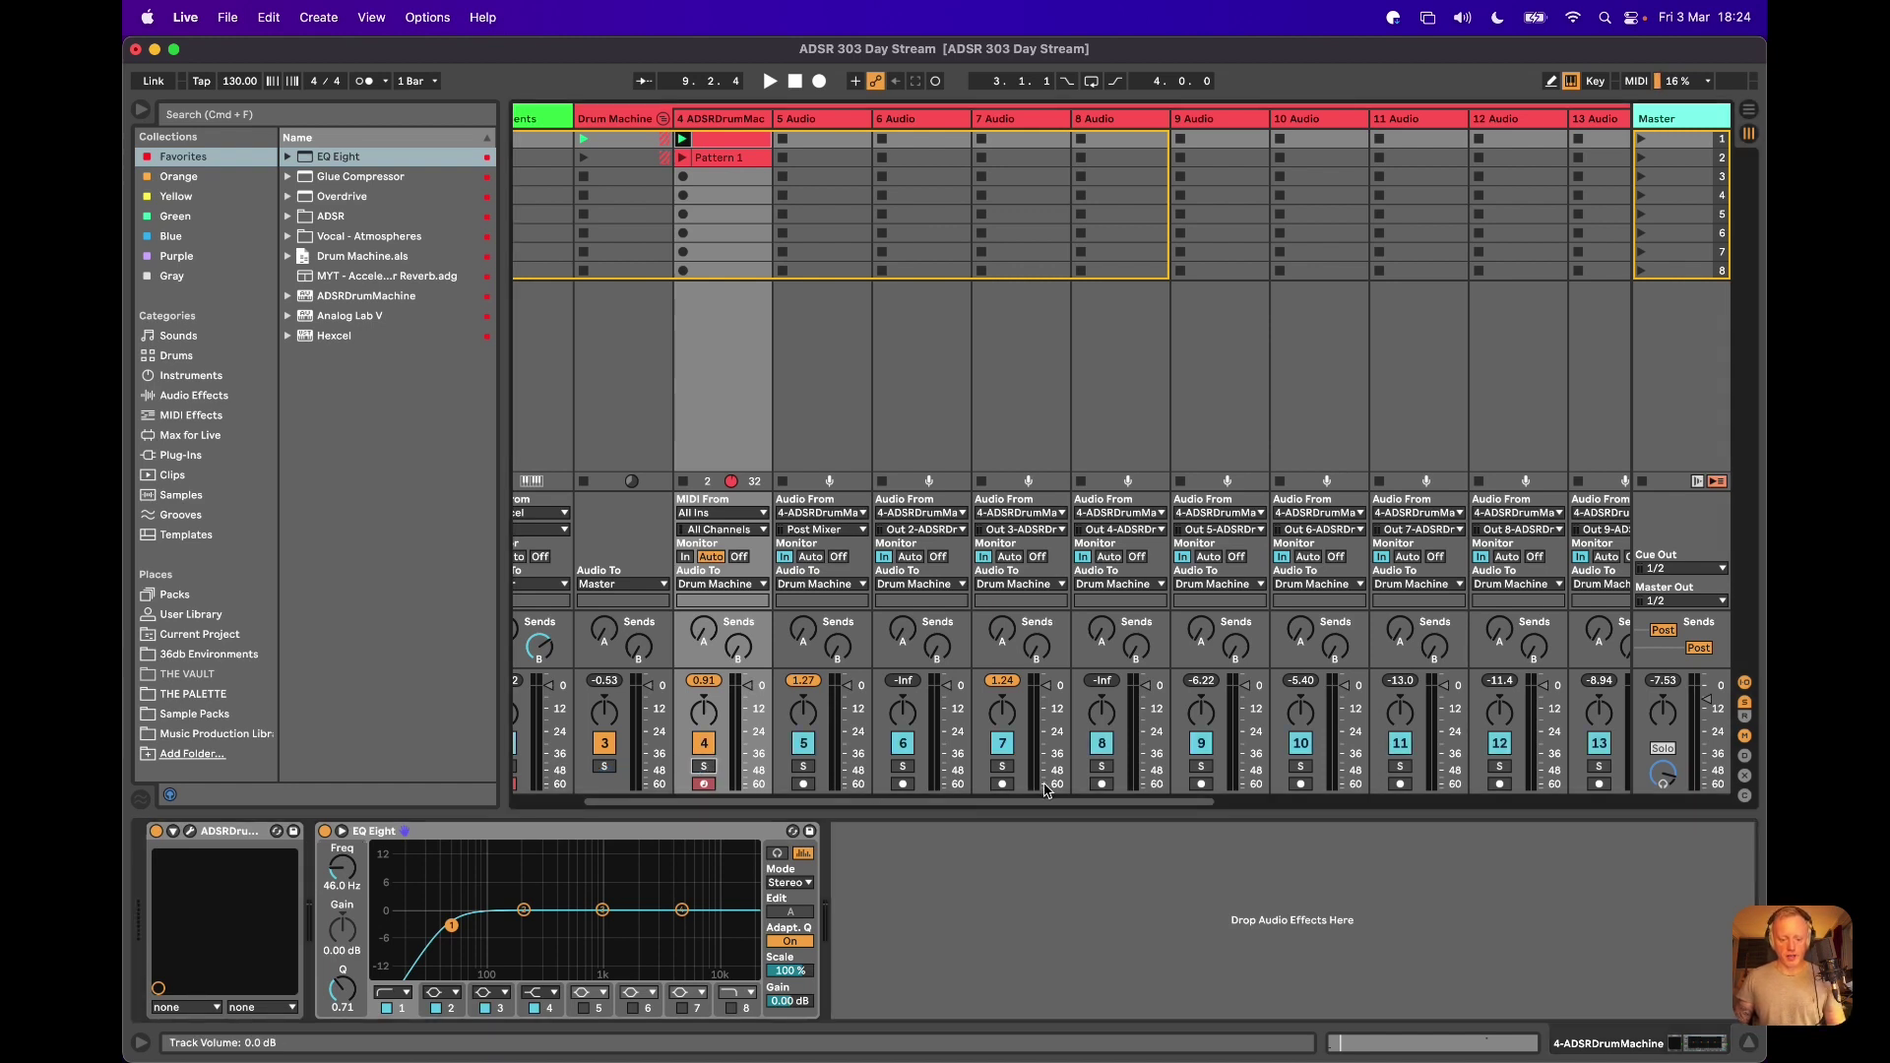
key("space")
left_click(804, 768)
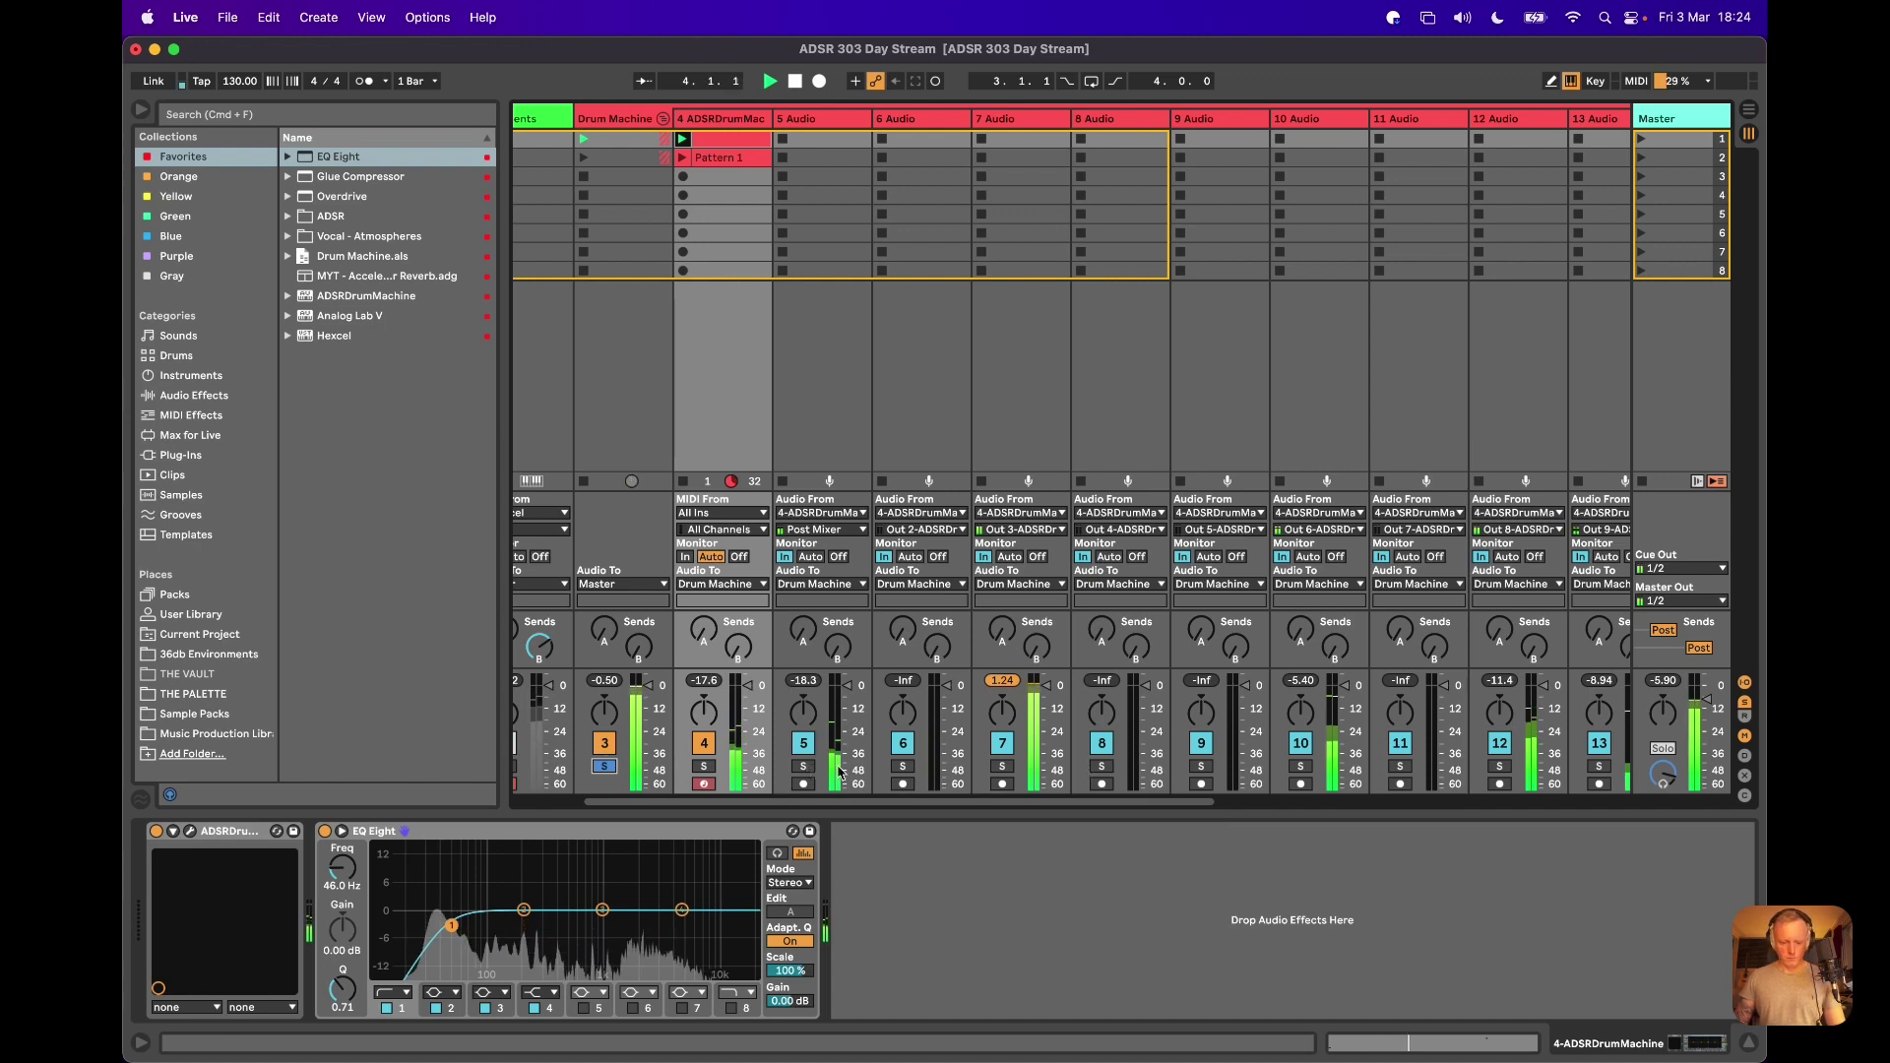
left_click(804, 744)
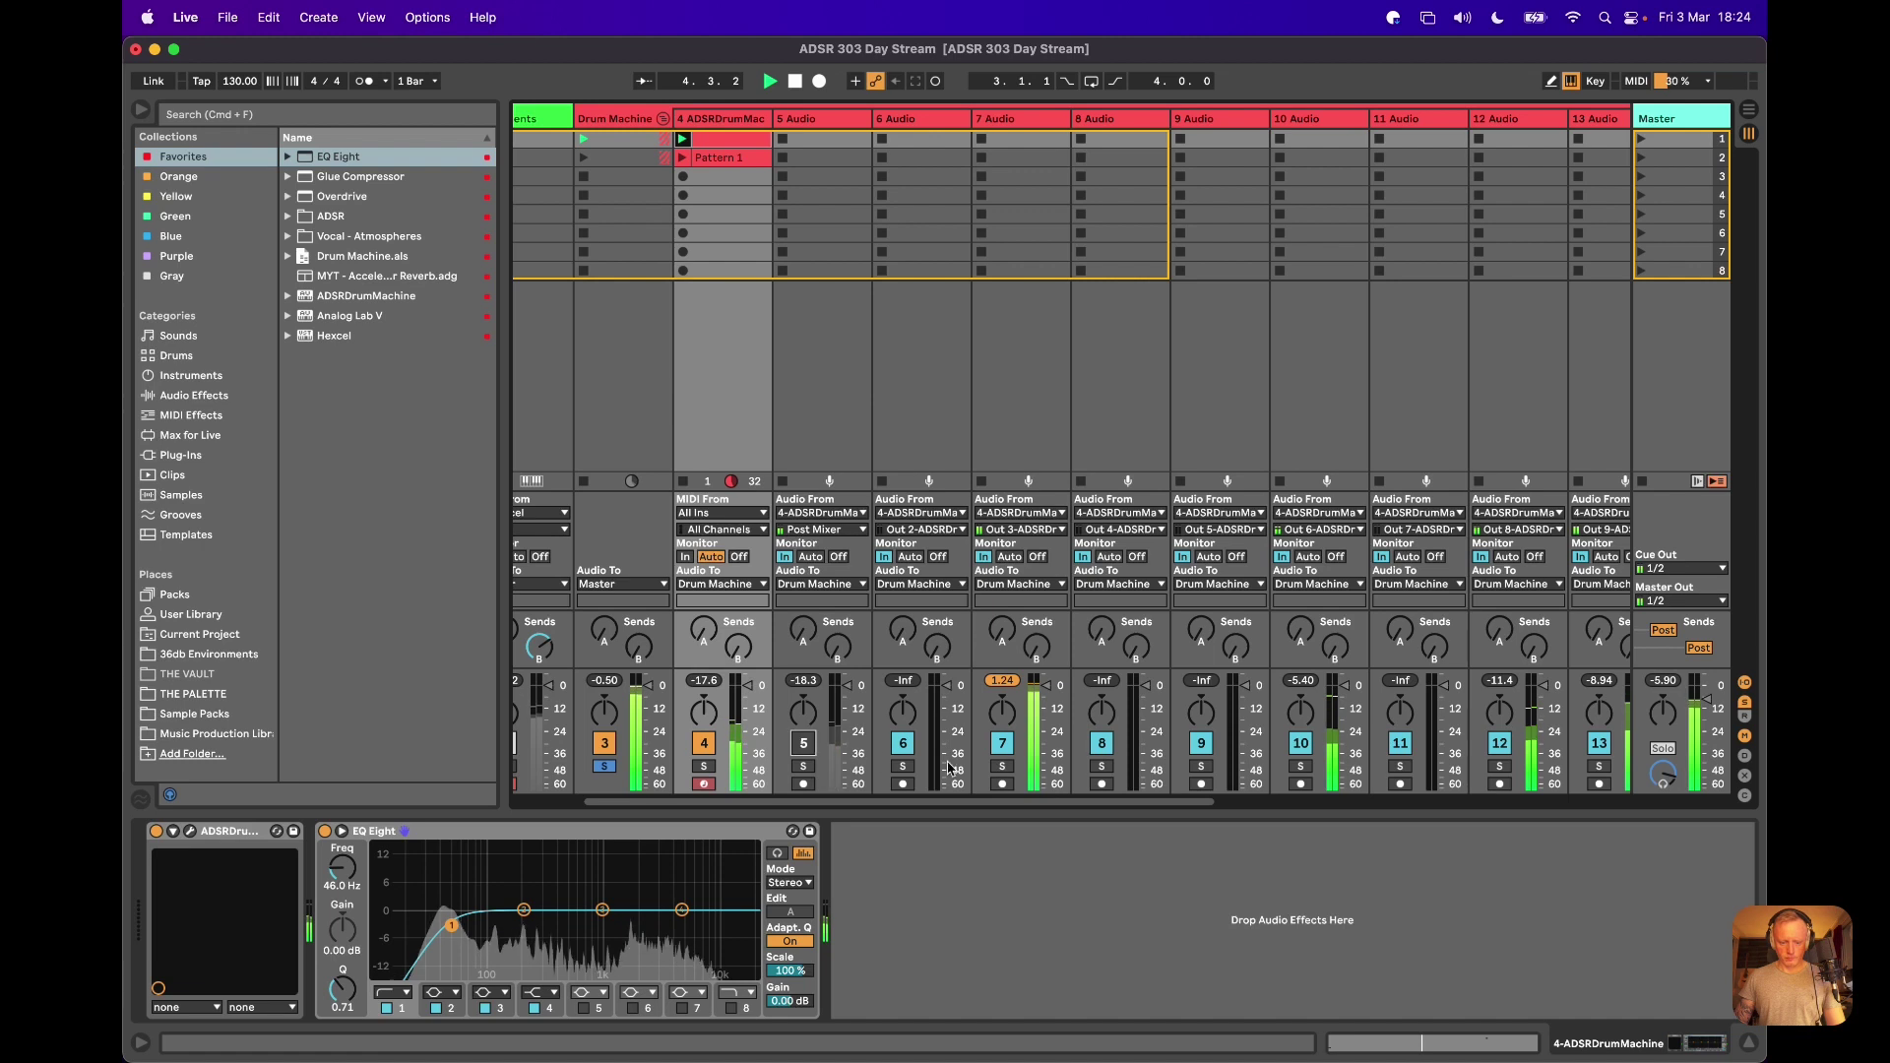
Solo 10 Audio to enable its EQ Eight's band 8 as a high cut at 15.6 kHz, and clear the solo
left_click(1301, 768)
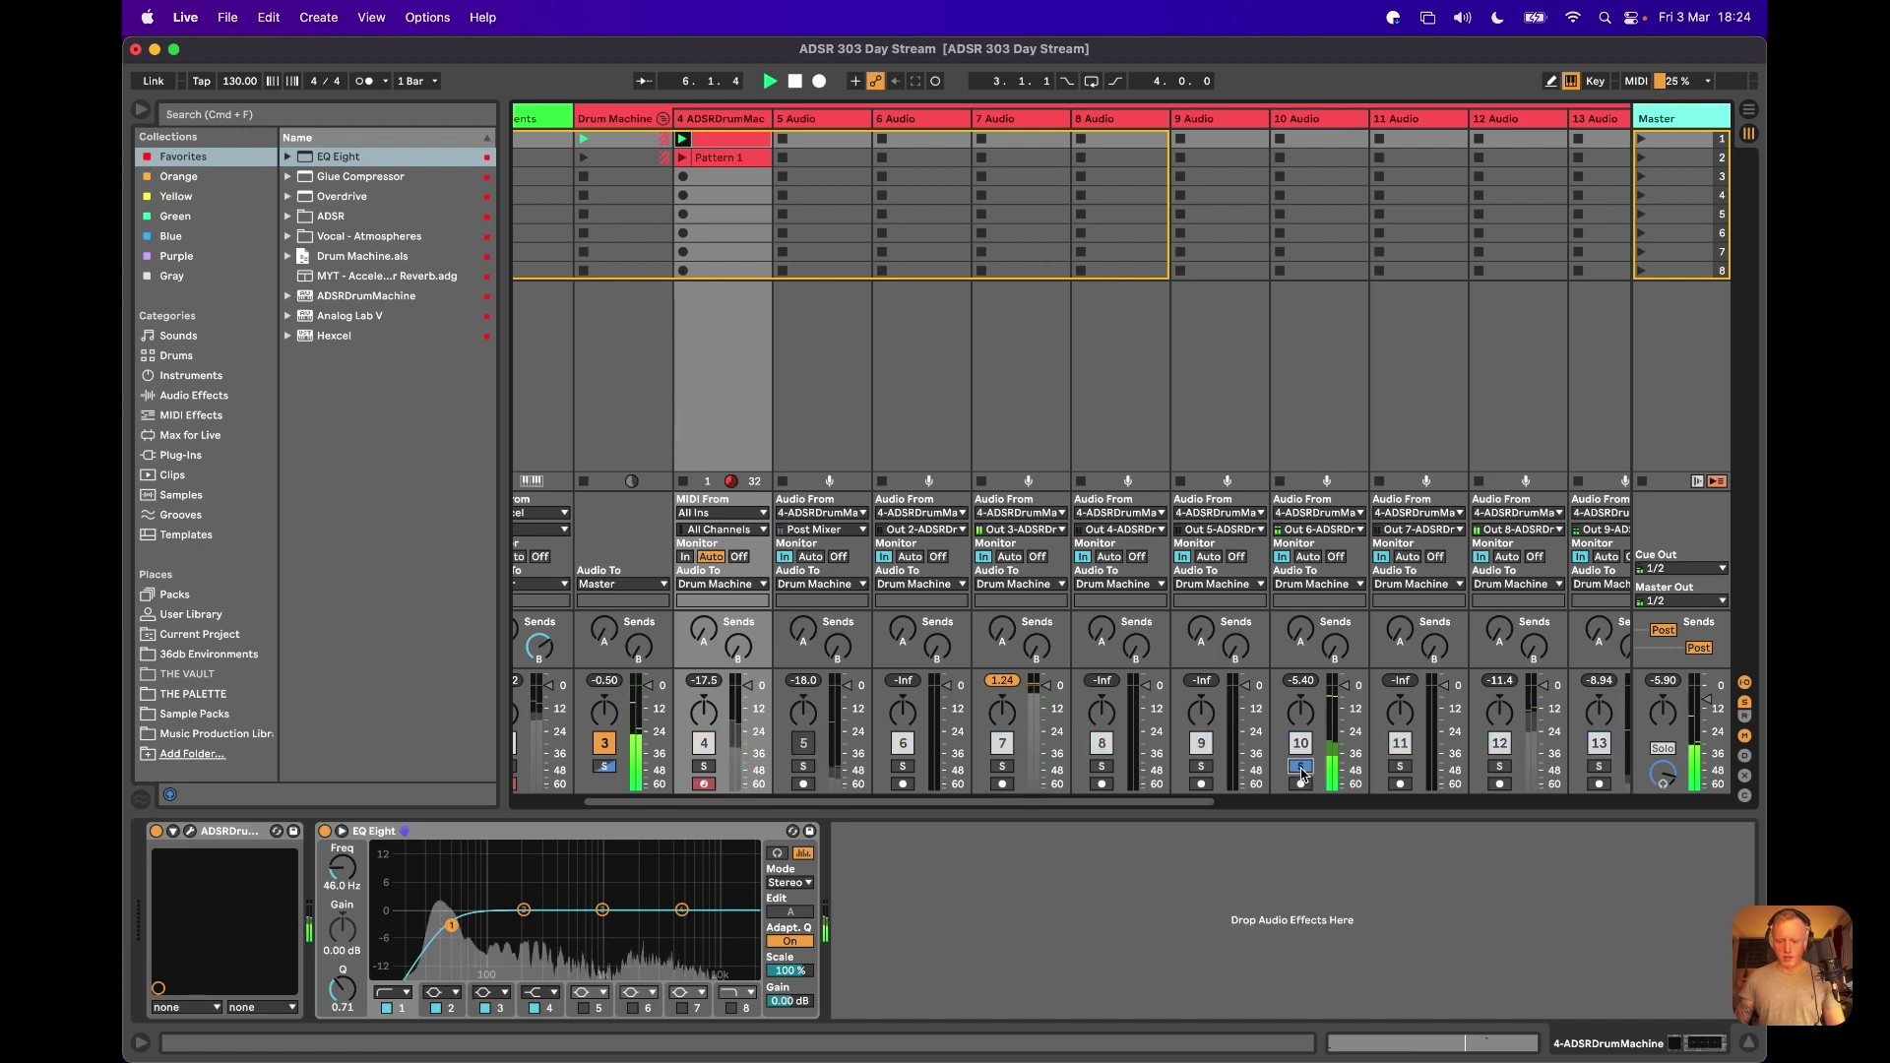
left_click(1298, 126)
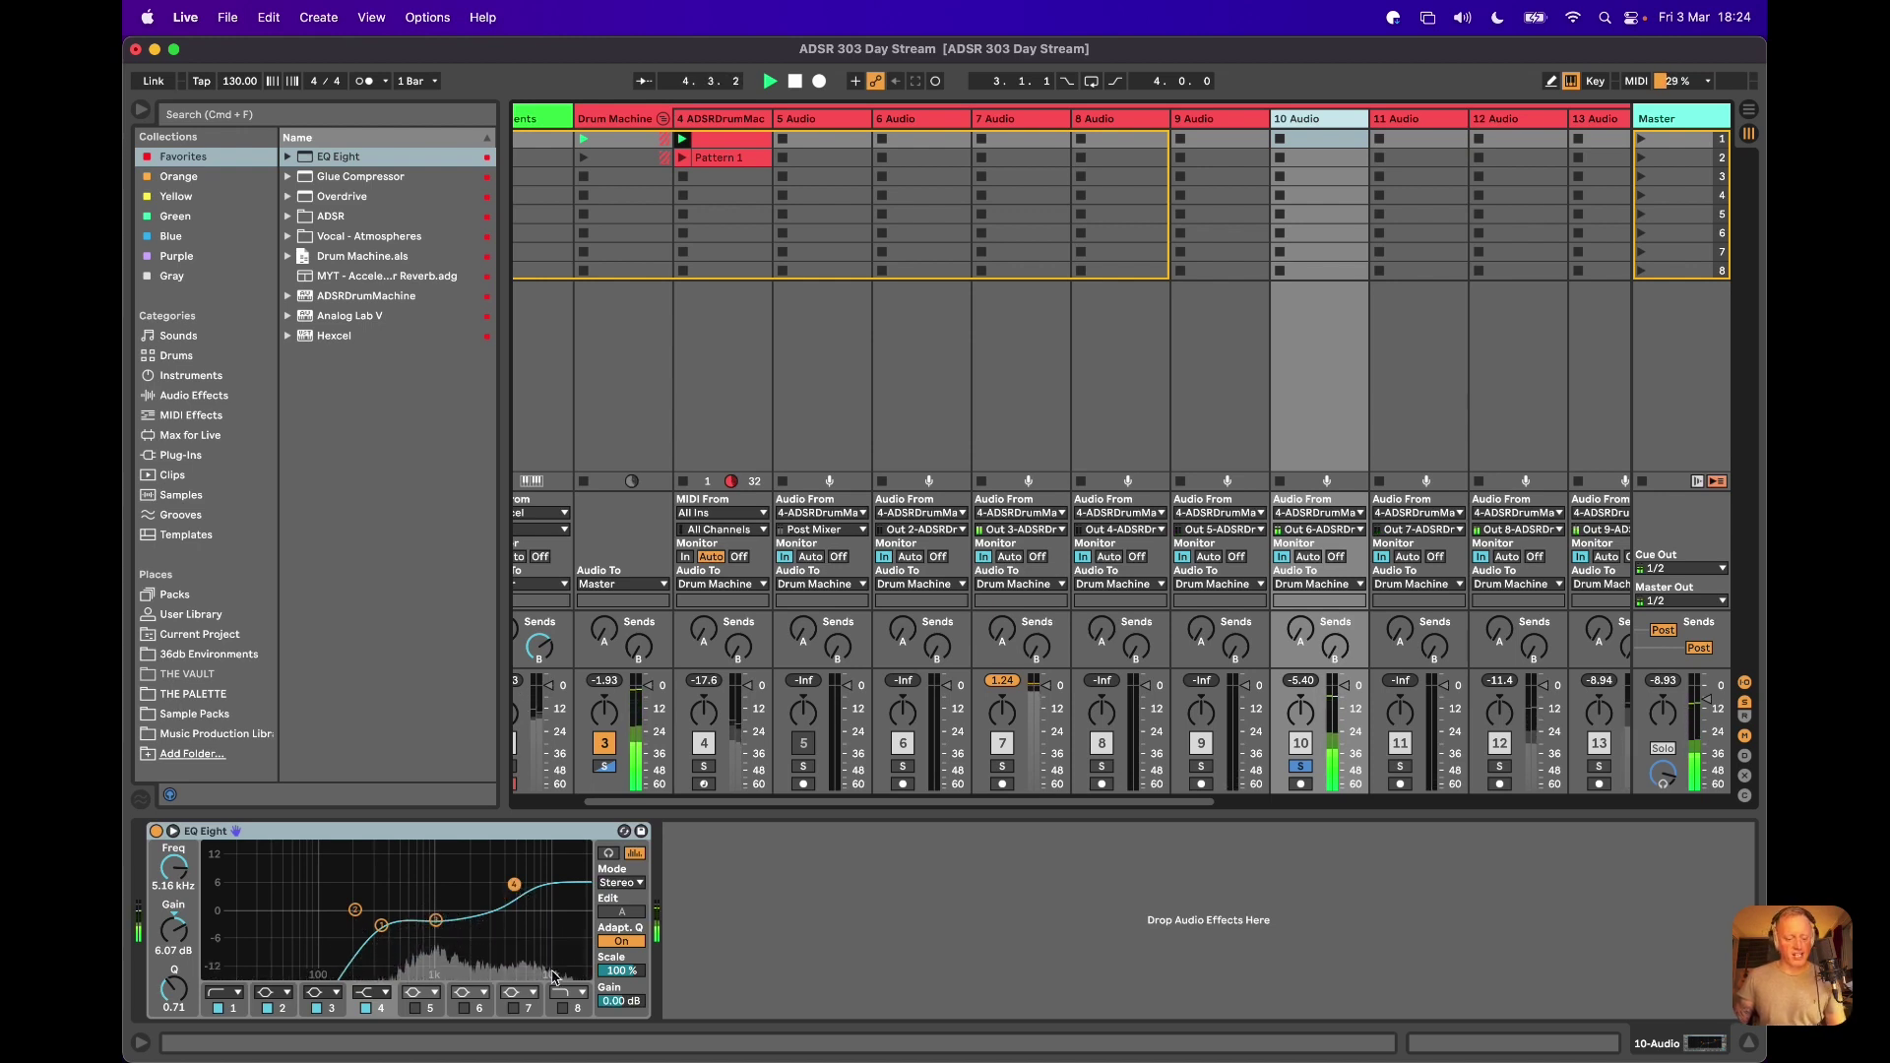
left_click(560, 1009)
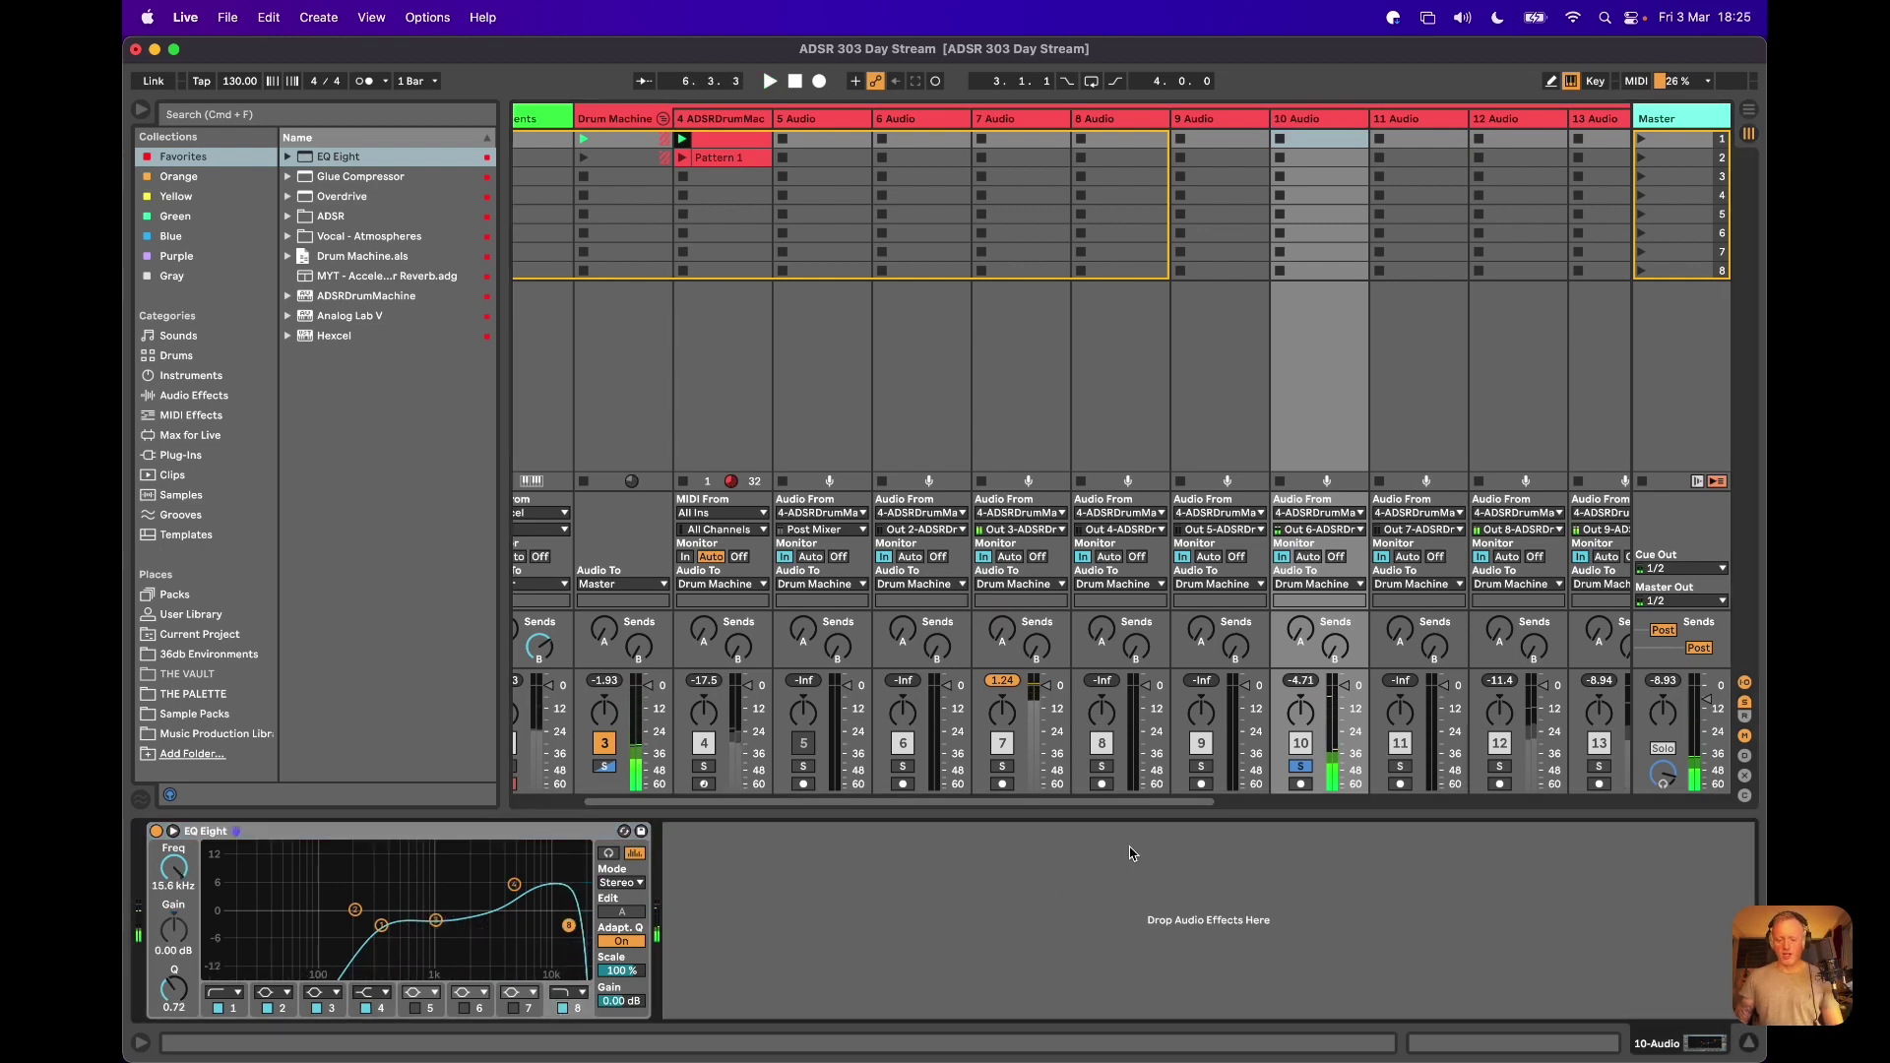
left_click(1300, 768)
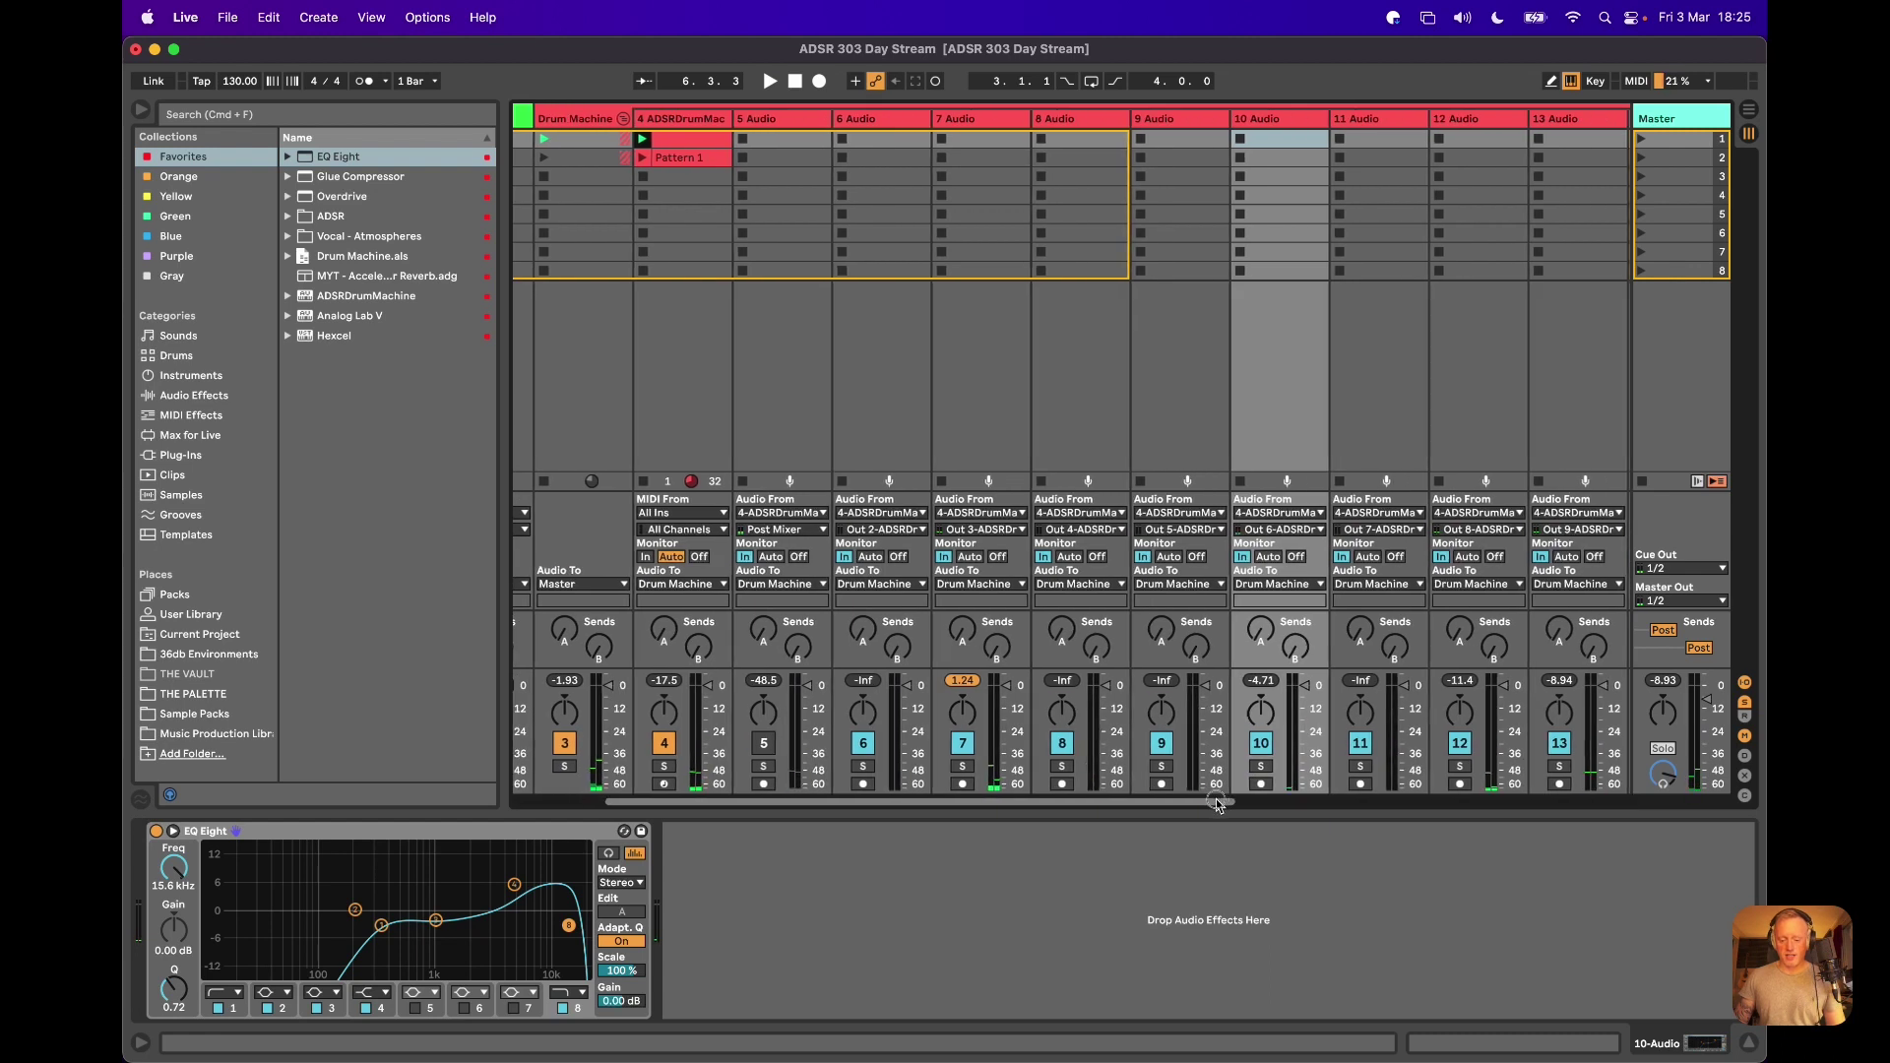
Solo 12 Audio and play it back to inspect the EQ Eight and Delay on its track
scroll(1246, 773, "right", 3)
left_click(1264, 767)
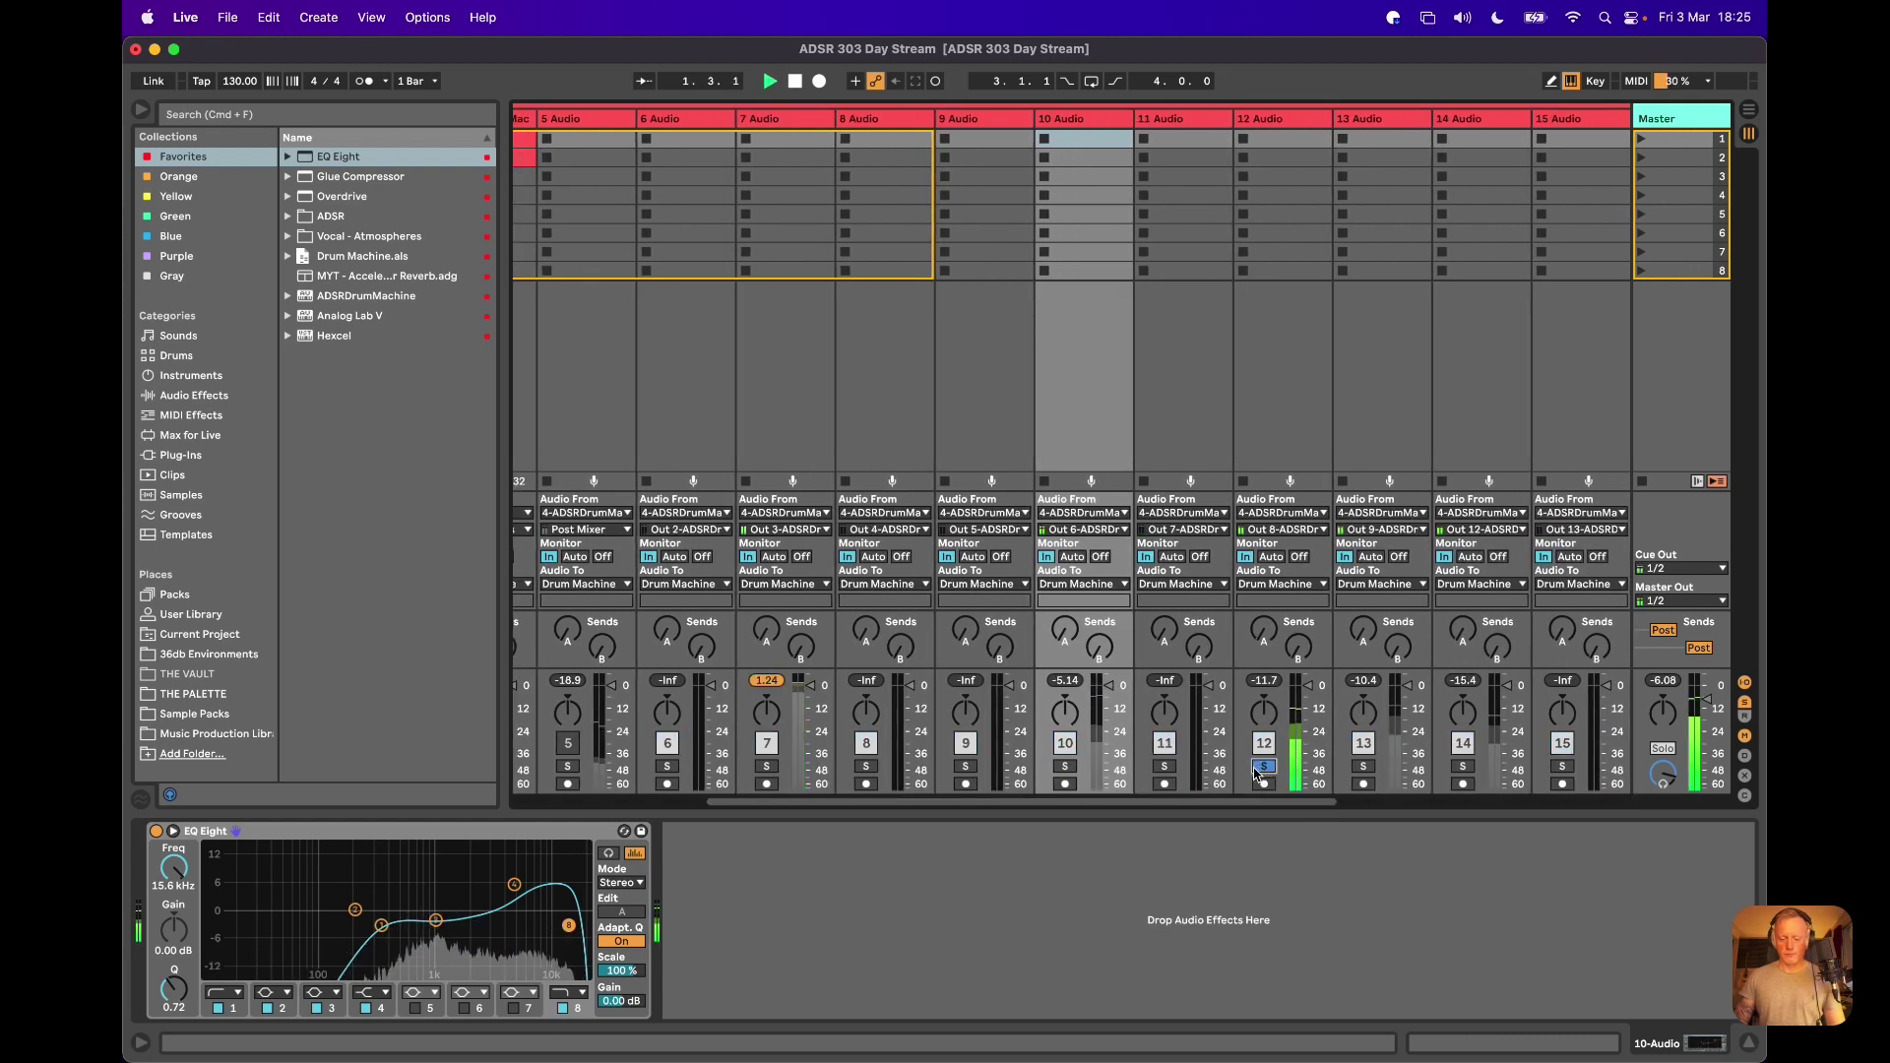
scroll(1132, 393, "right", 2)
left_click(1132, 169)
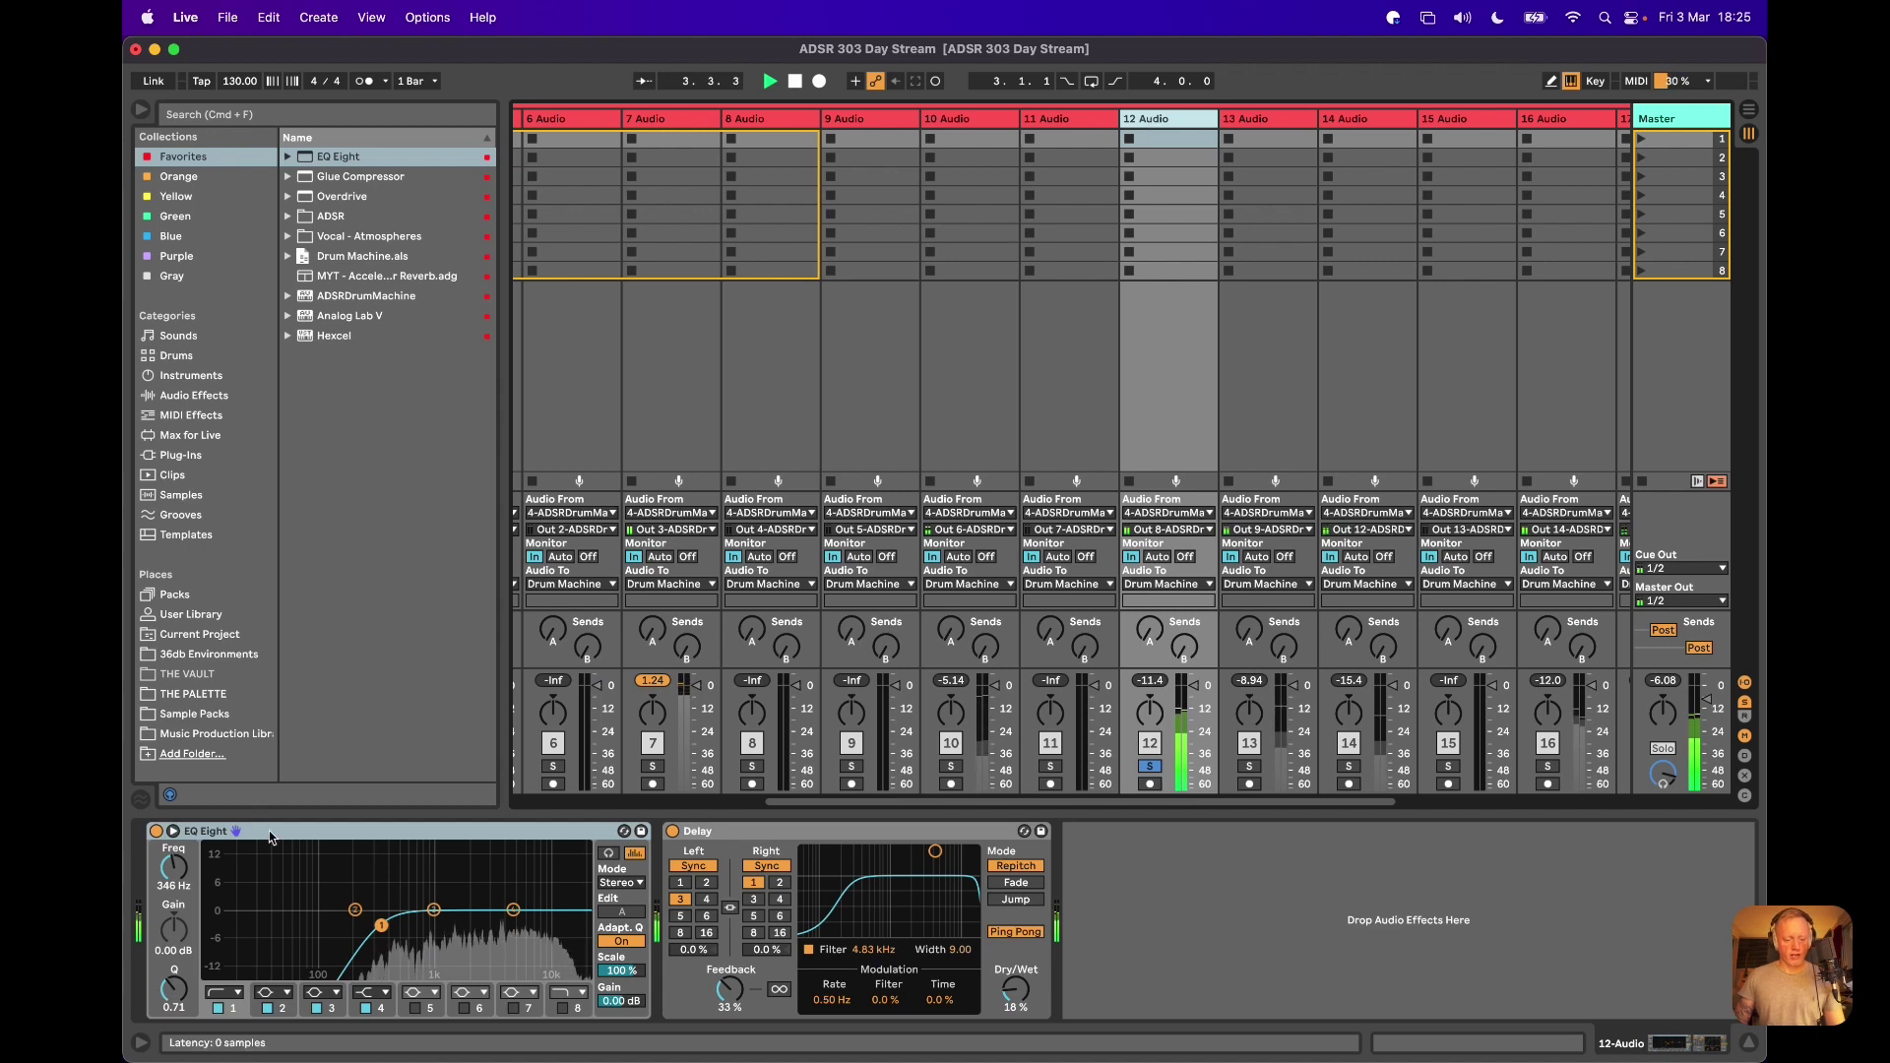
key("space")
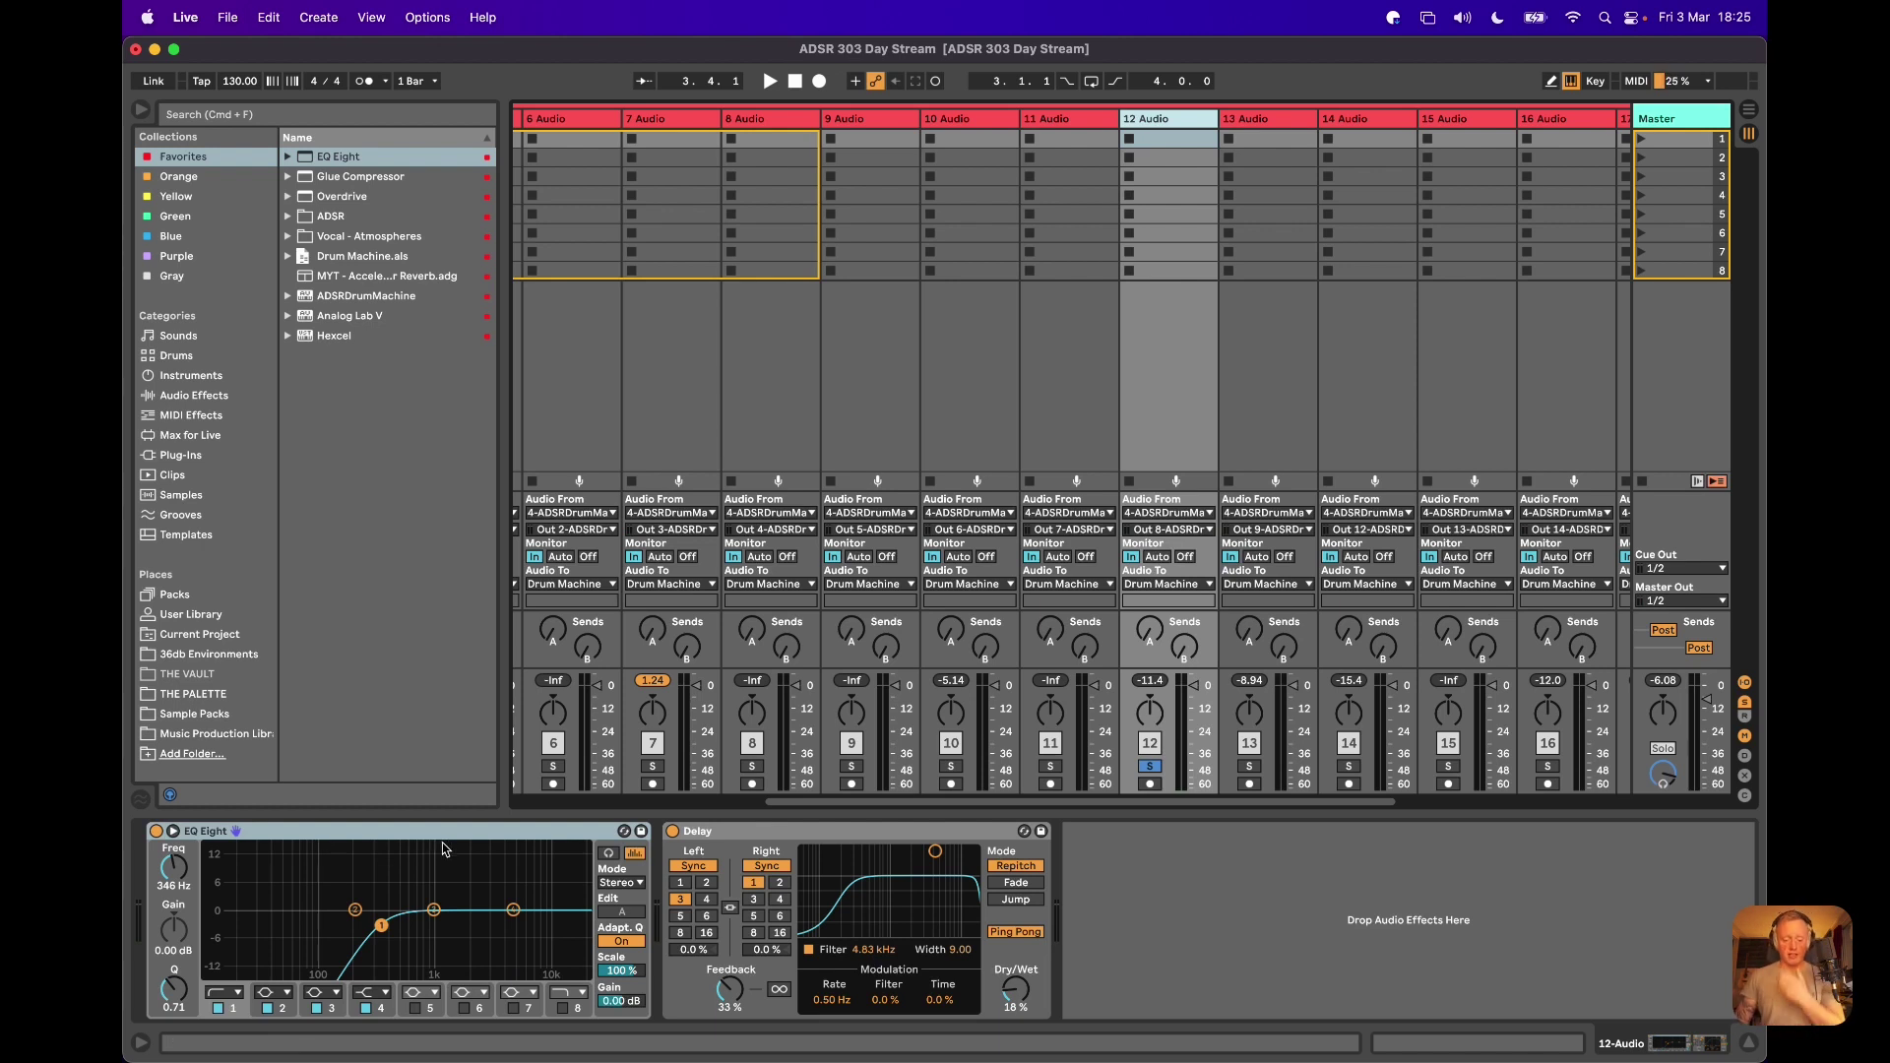
Set 12 Audio's Delay to 26% feedback and 25% dry/wet, and switch off Ping Pong during playback
left_click(769, 838)
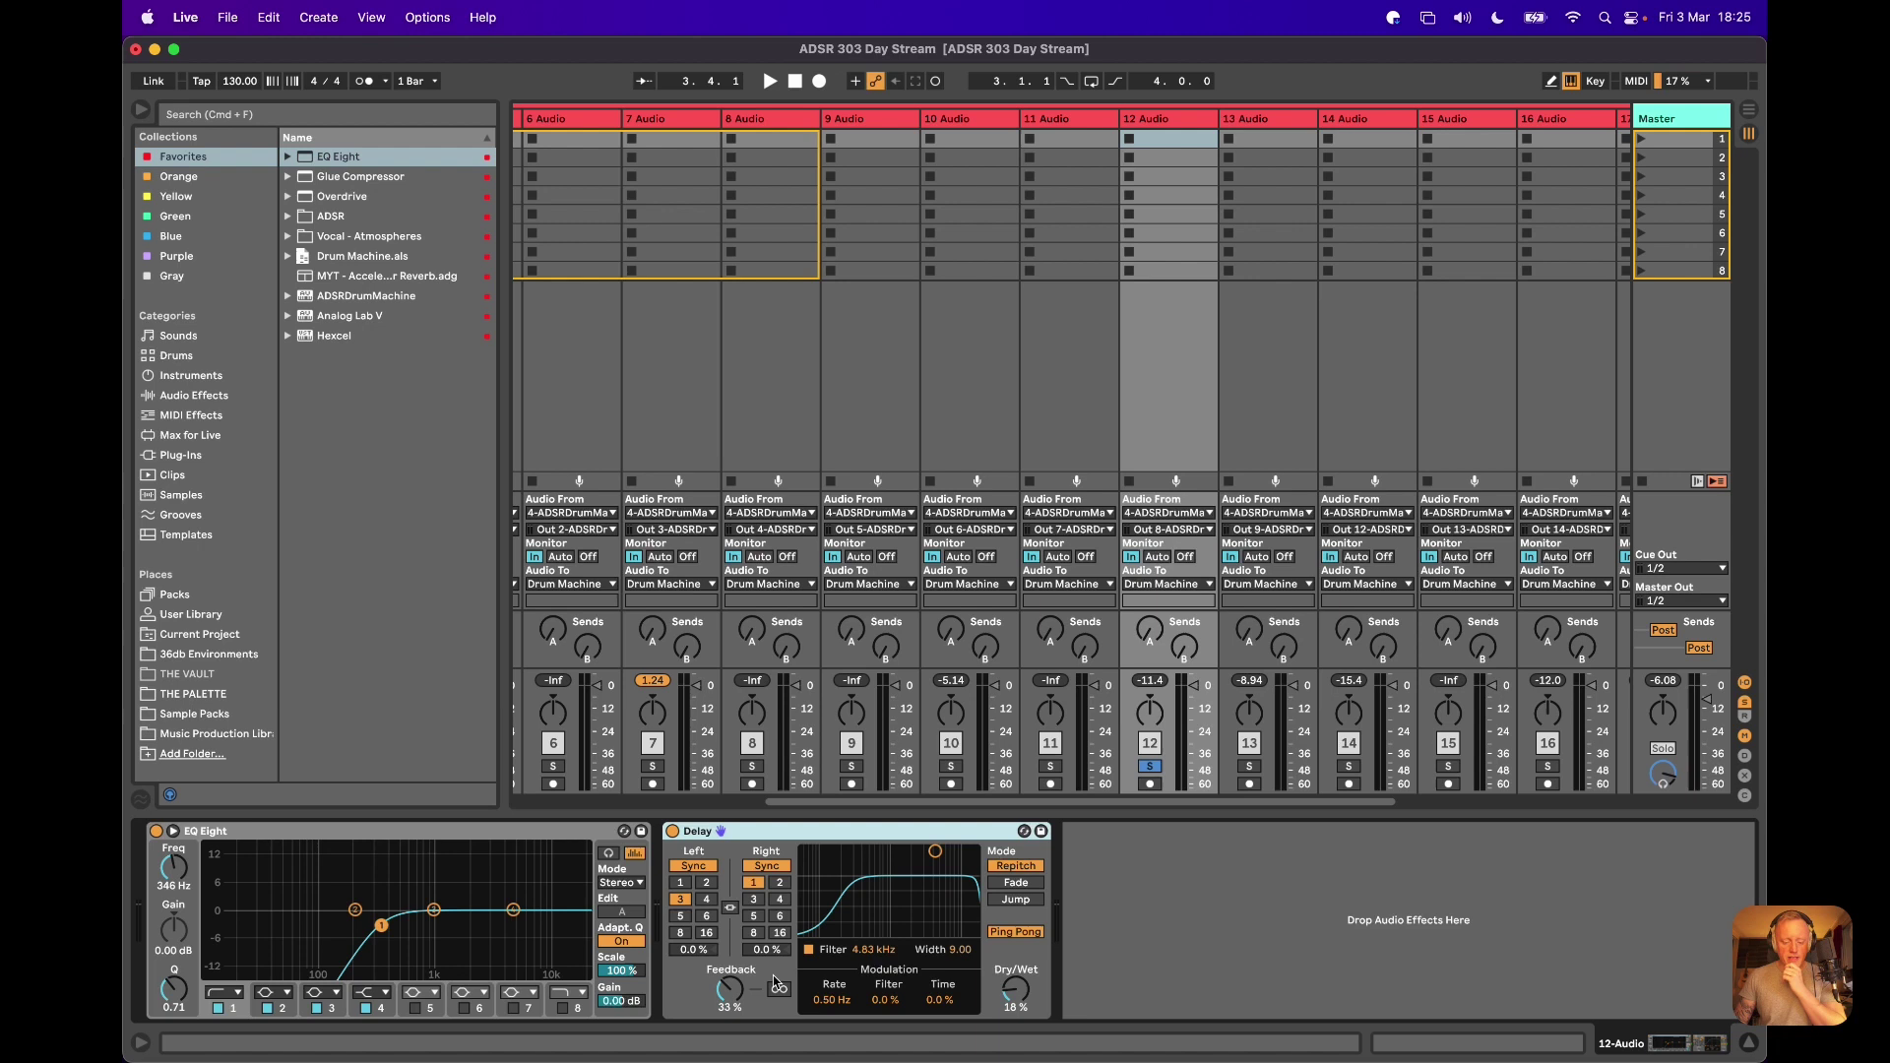
left_click_drag(729, 990, 729, 996)
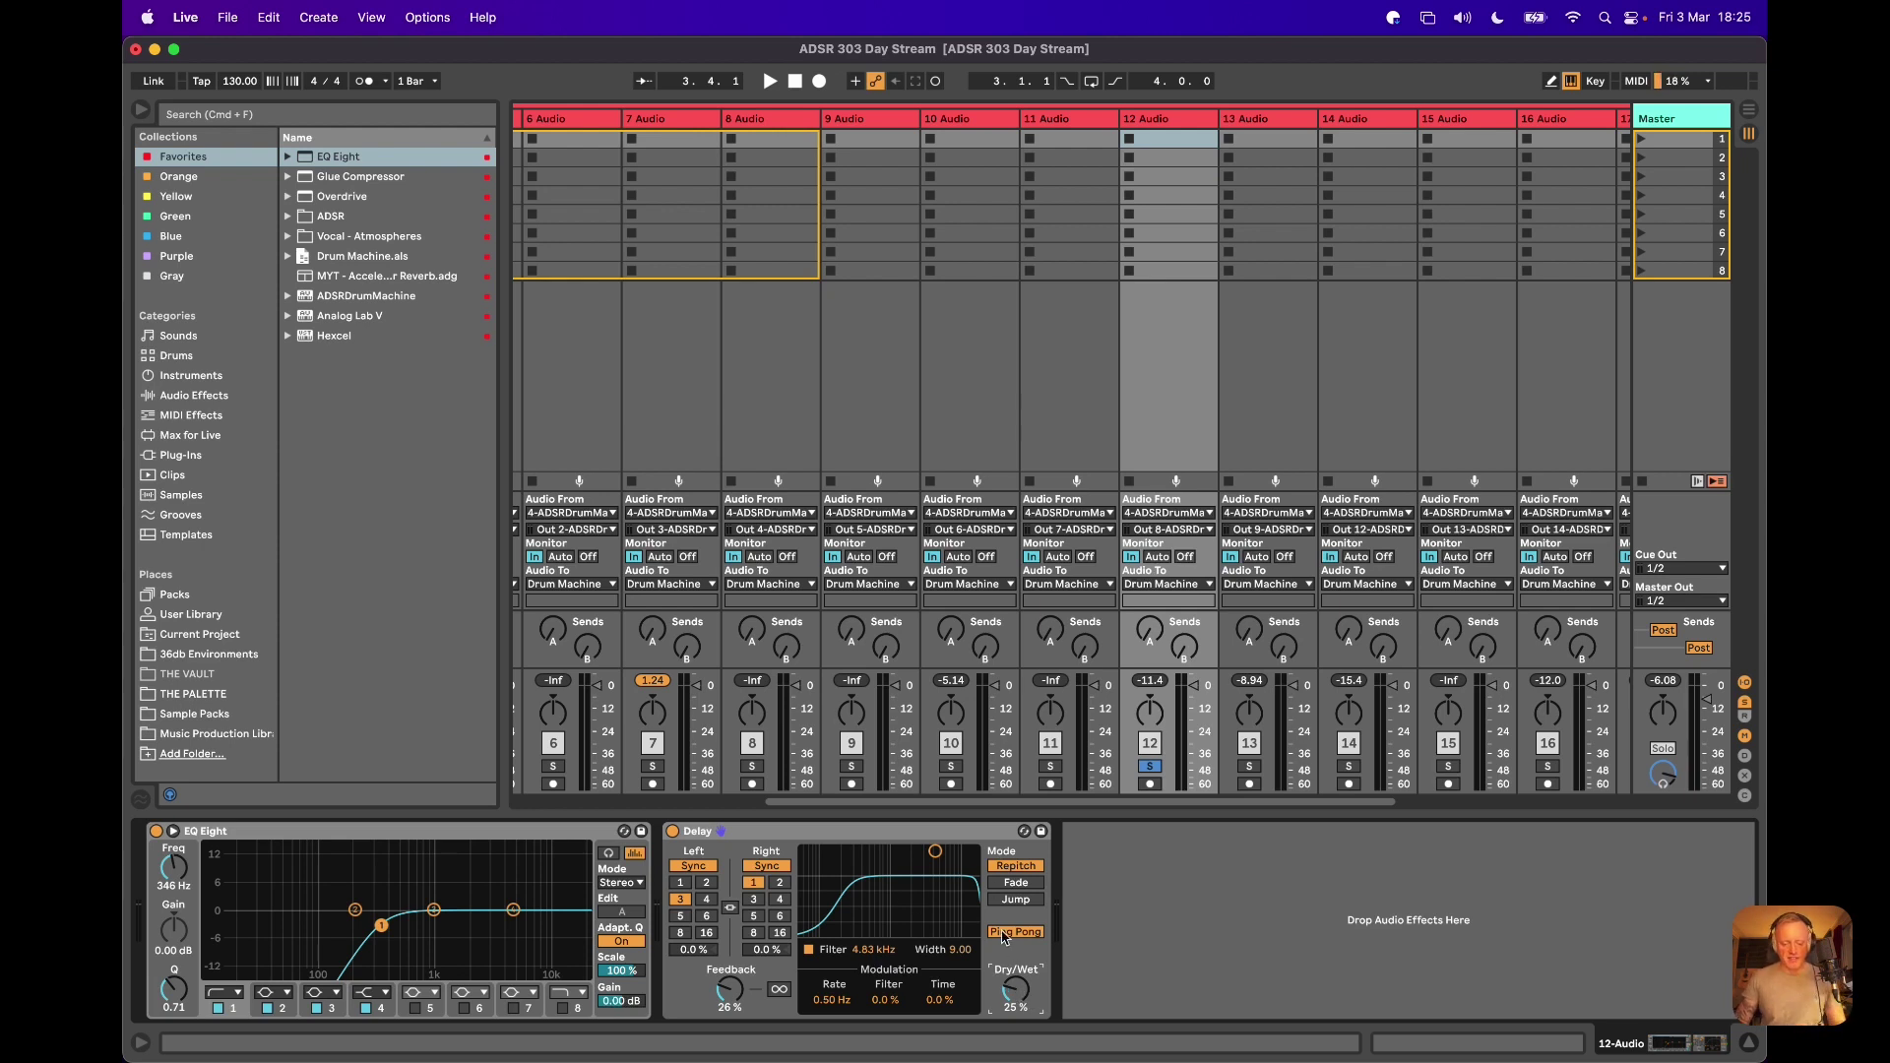
key("space")
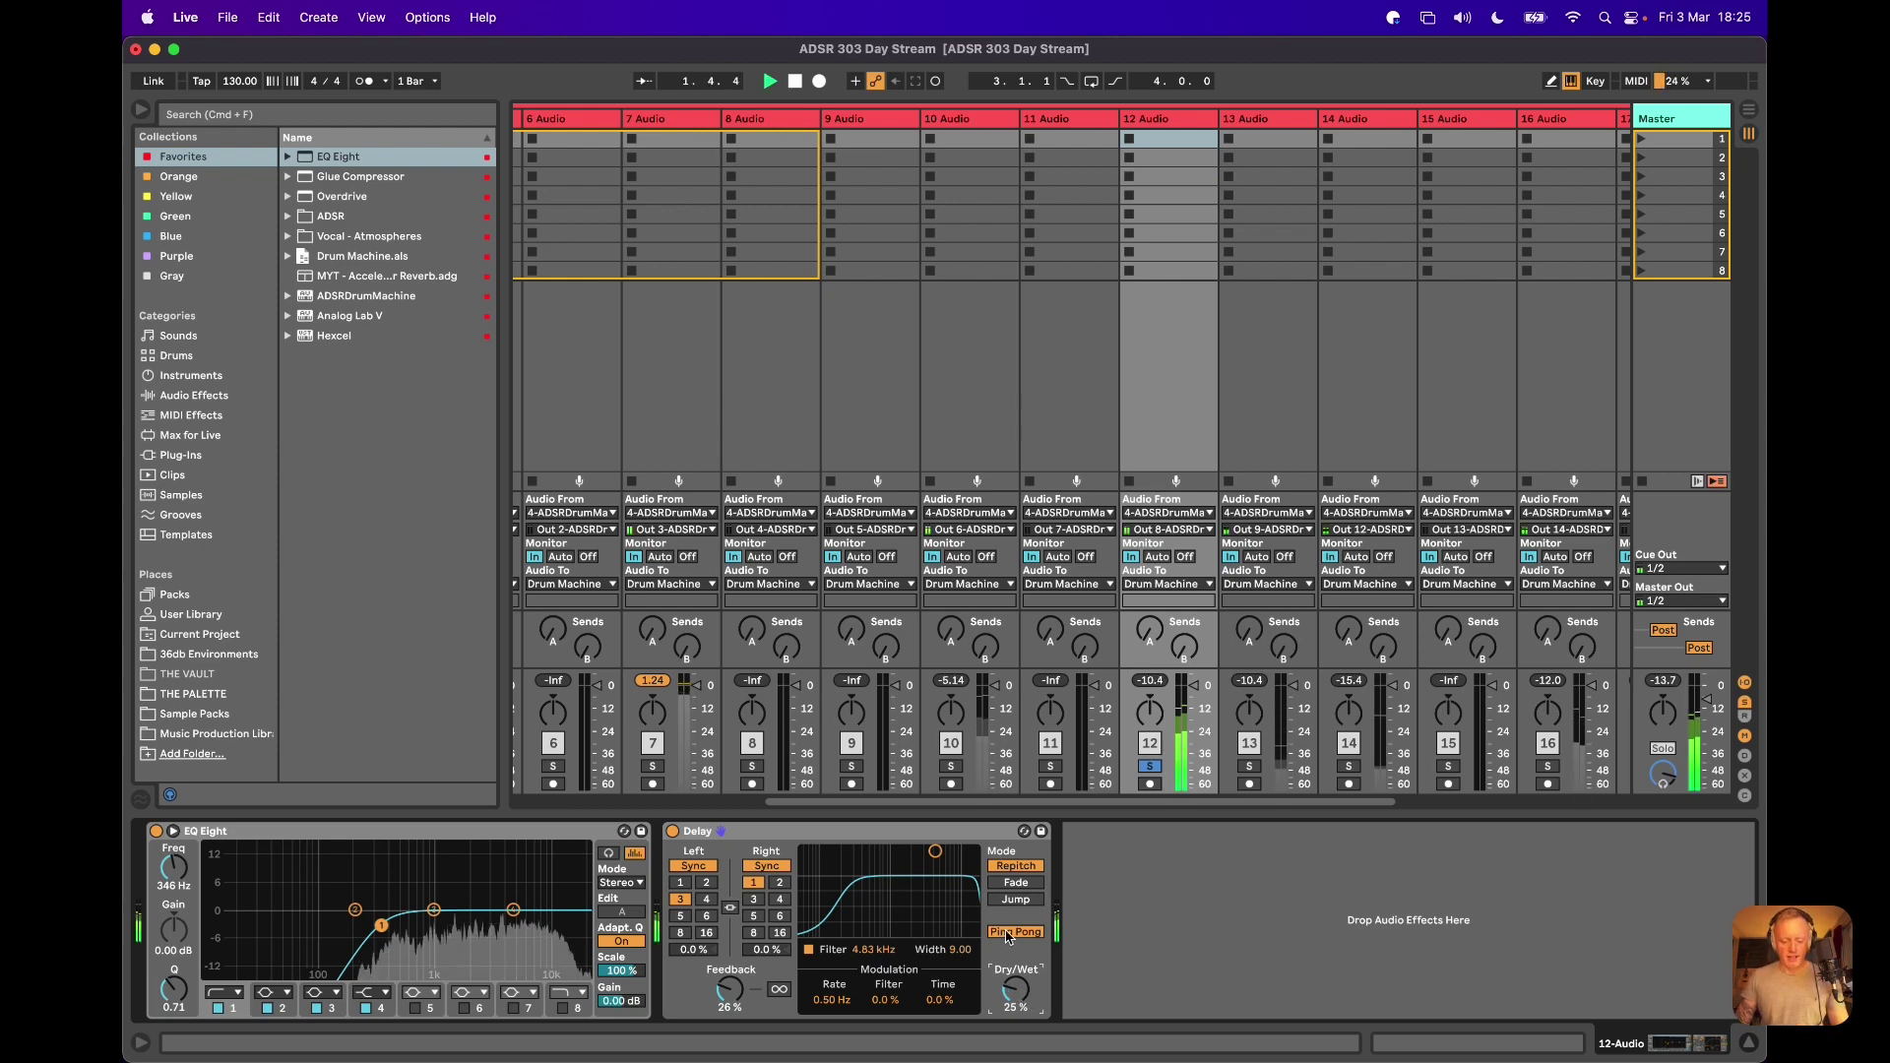
left_click(1008, 934)
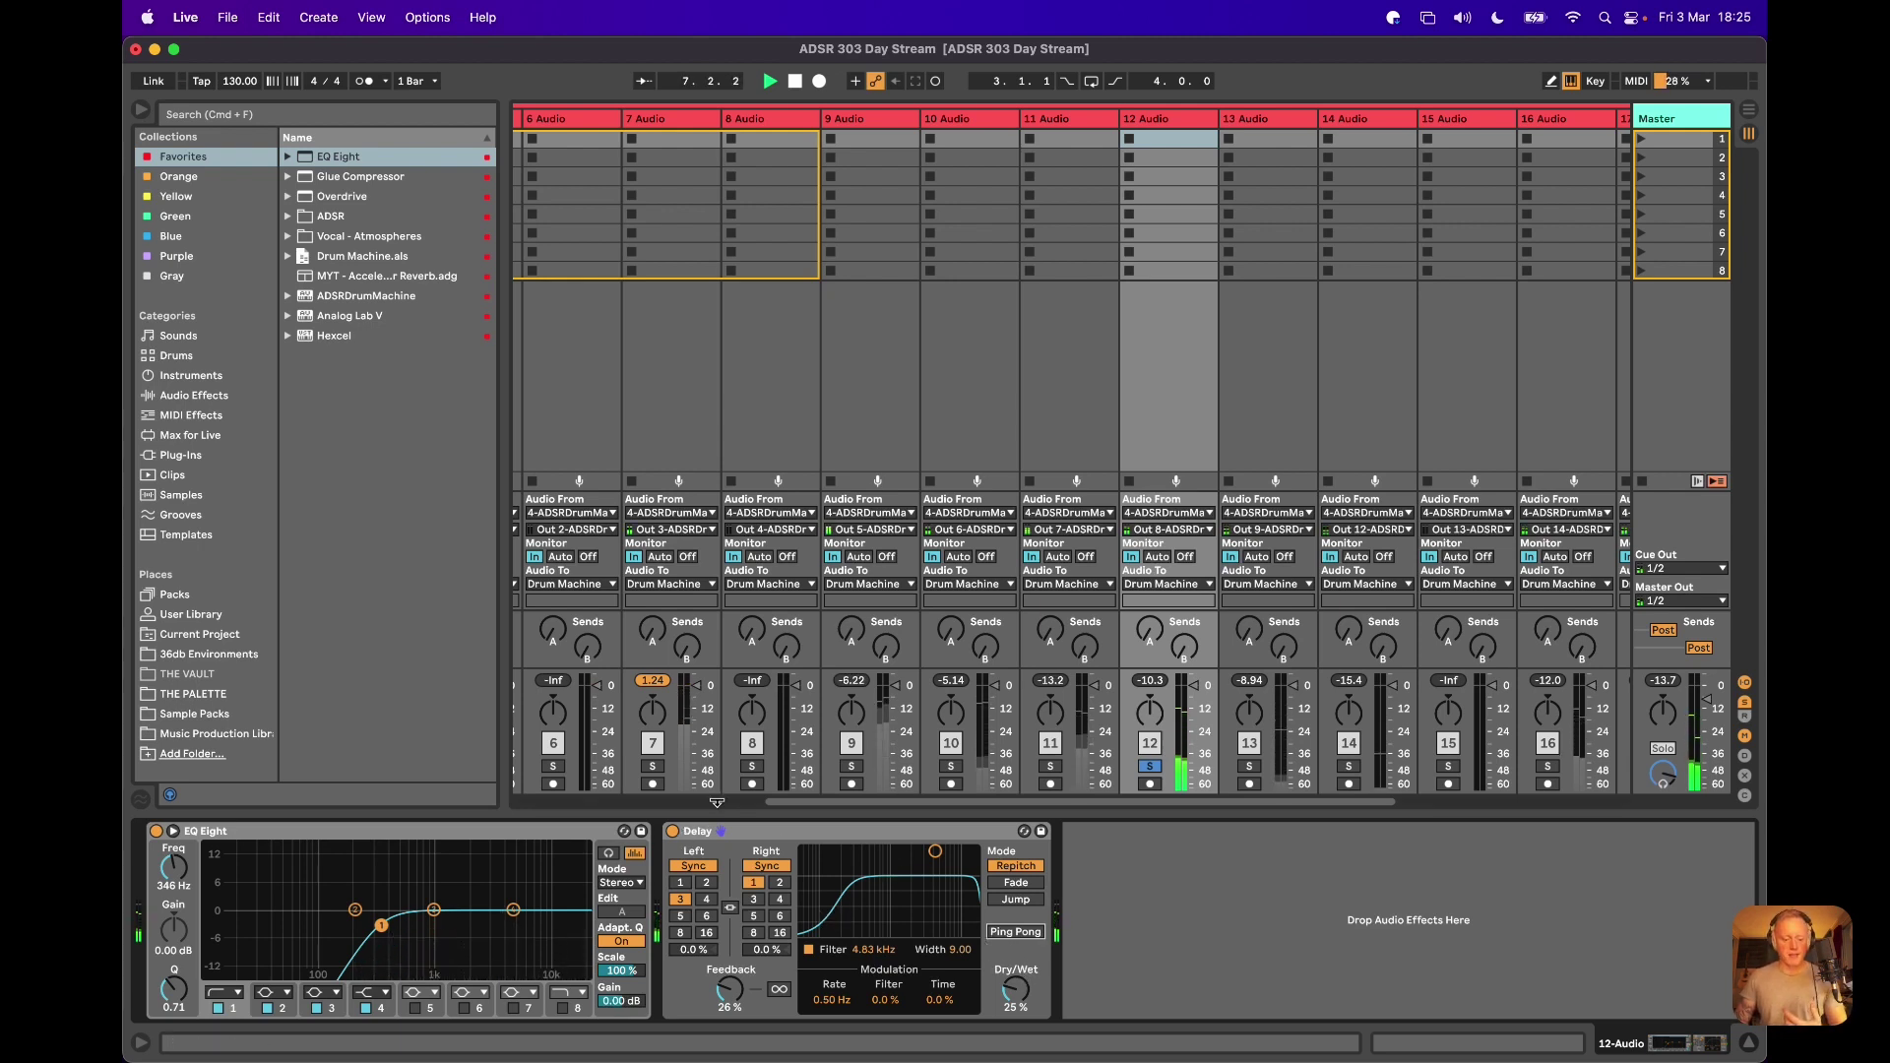
Move the solo from 12 Audio back to the Drum Machine group and listen to the Delay in the full drum mix
scroll(884, 736, "left", 2)
scroll(883, 736, "left", 6)
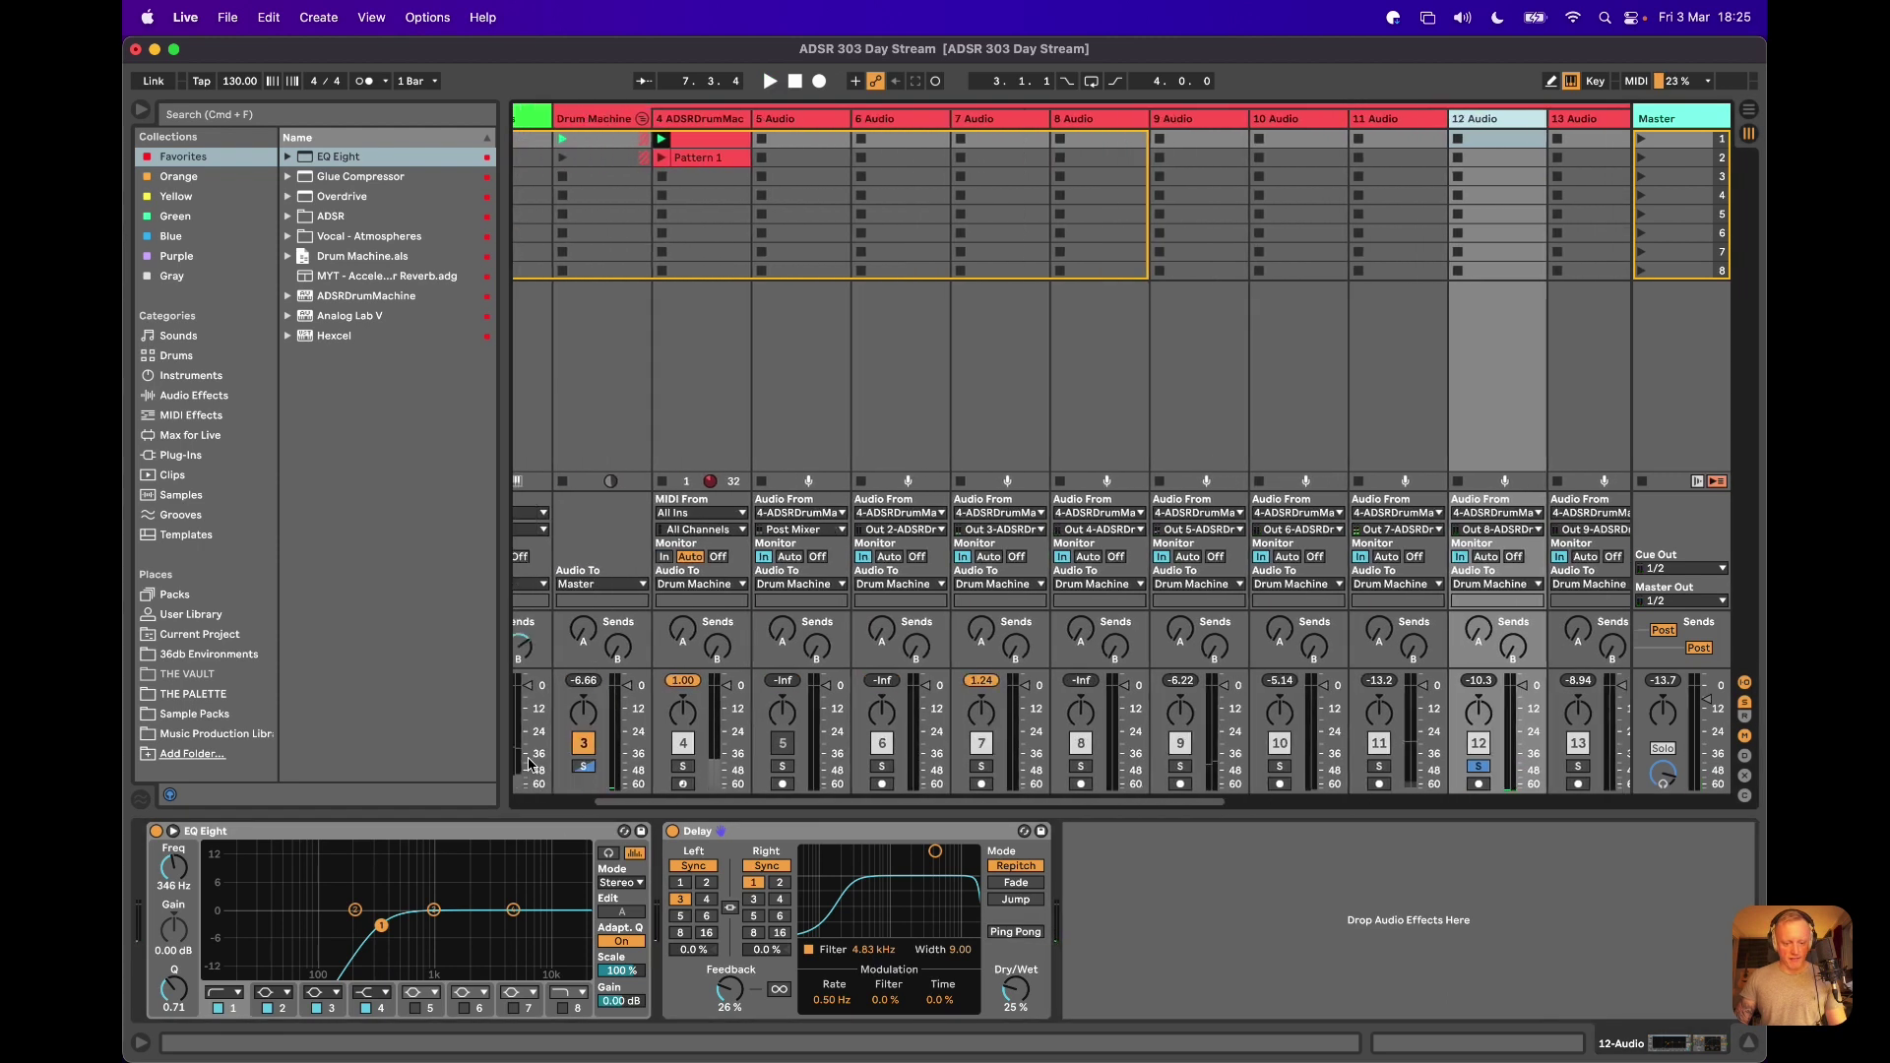
left_click(626, 766)
key("space")
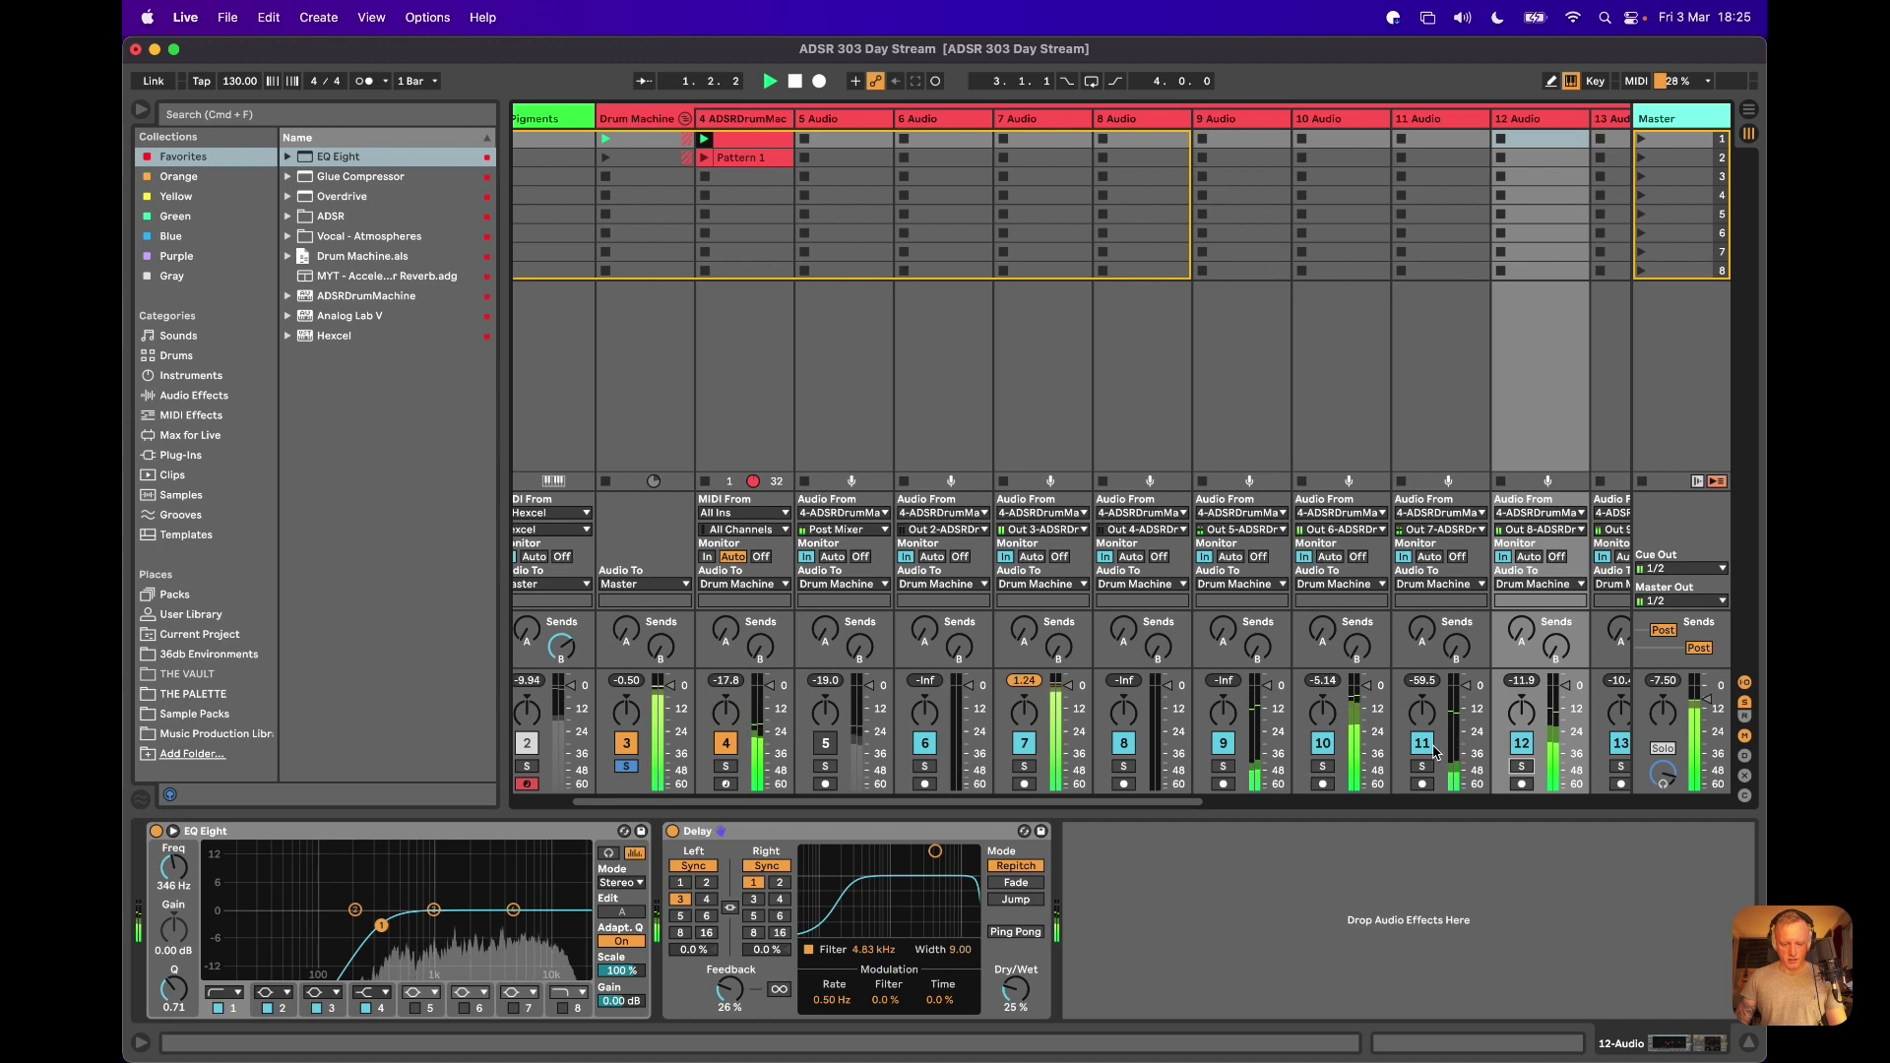
scroll(1398, 753, "right", 6)
scroll(1383, 750, "right", 3)
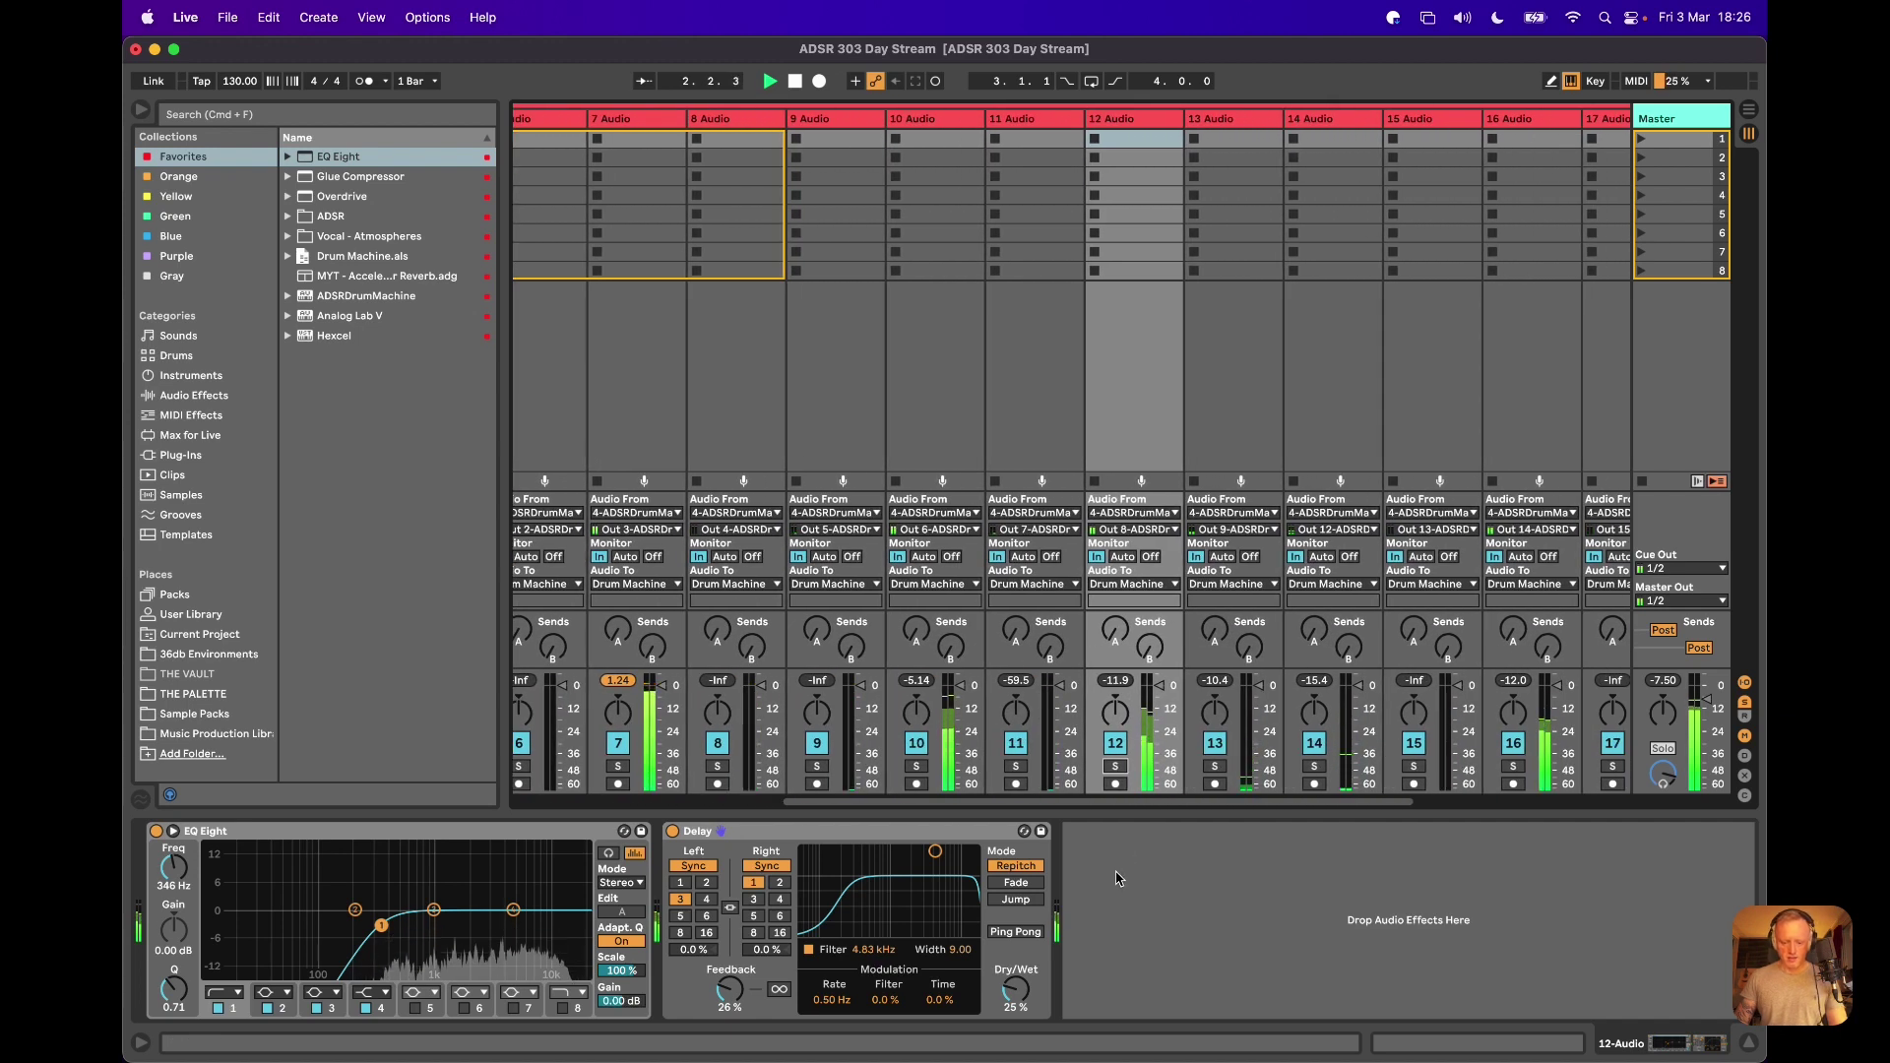
left_click_drag(1024, 992, 1024, 992)
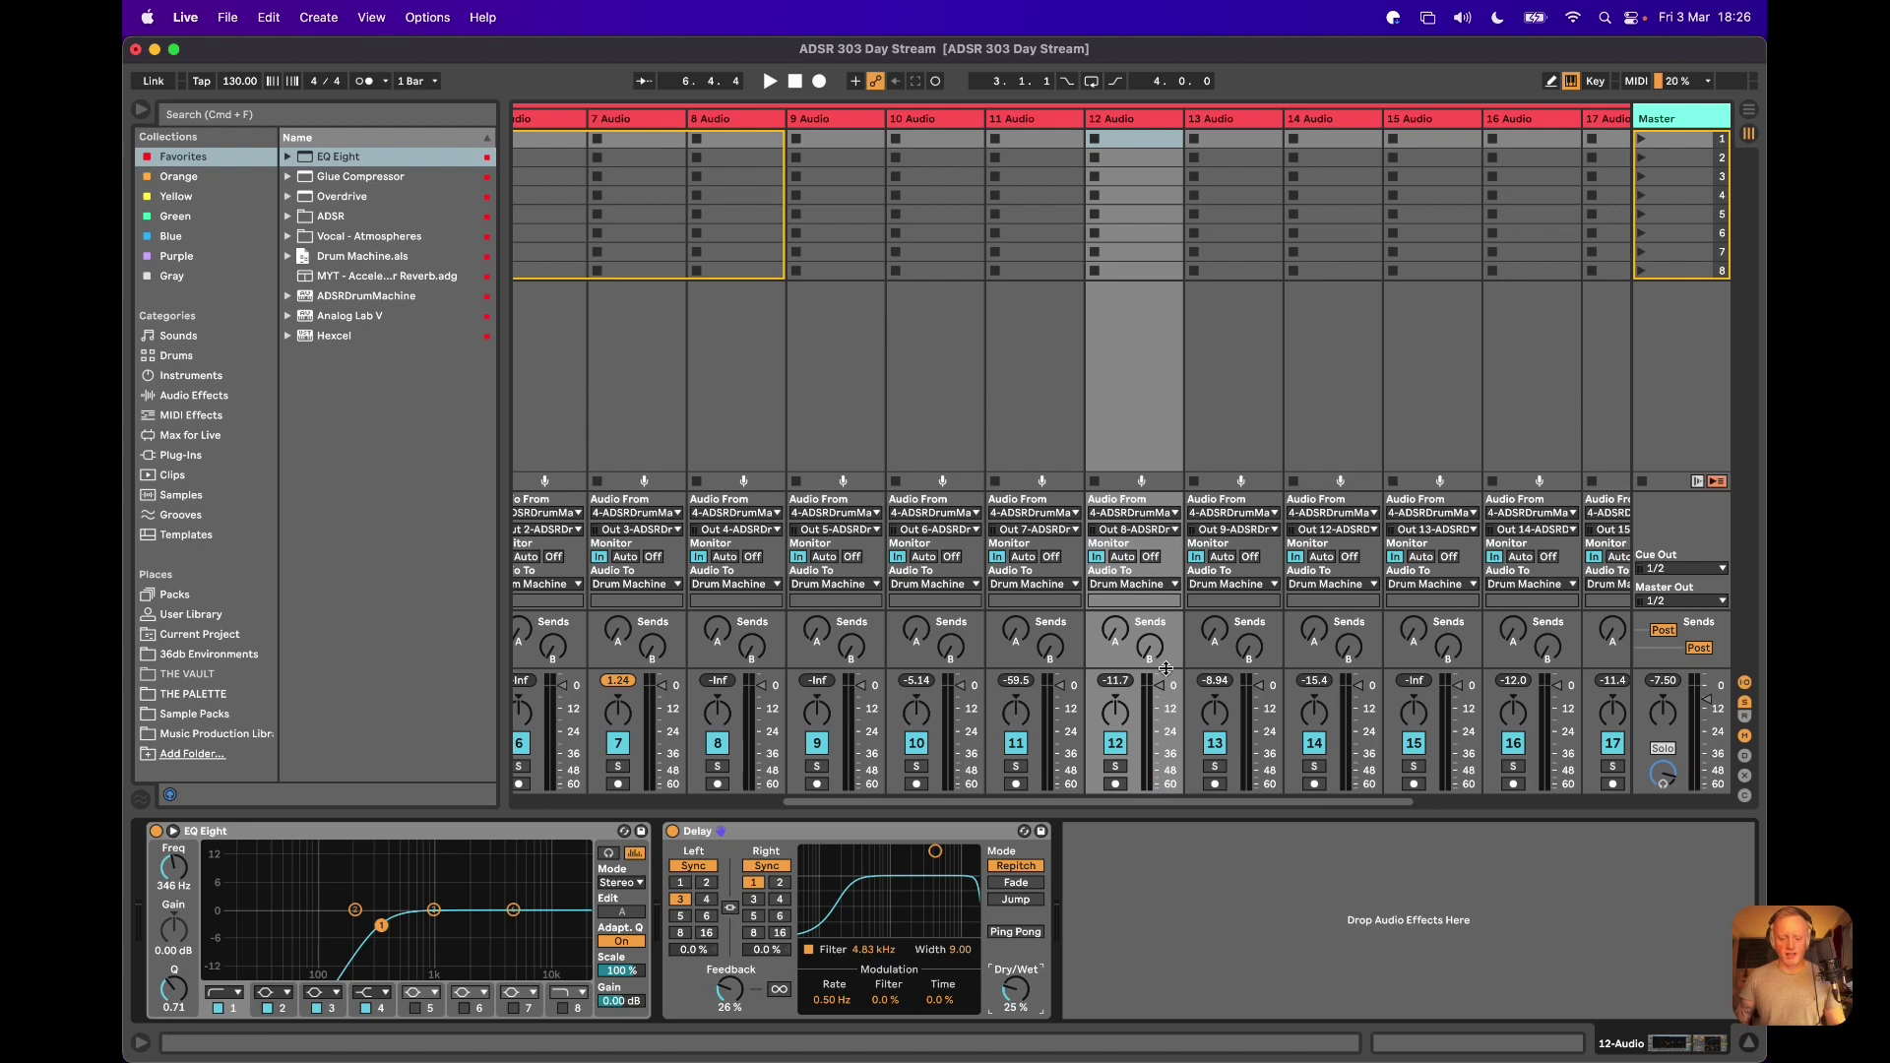
Solo 13 Audio during playback and display its device chain
scroll(1189, 678, "right", 6)
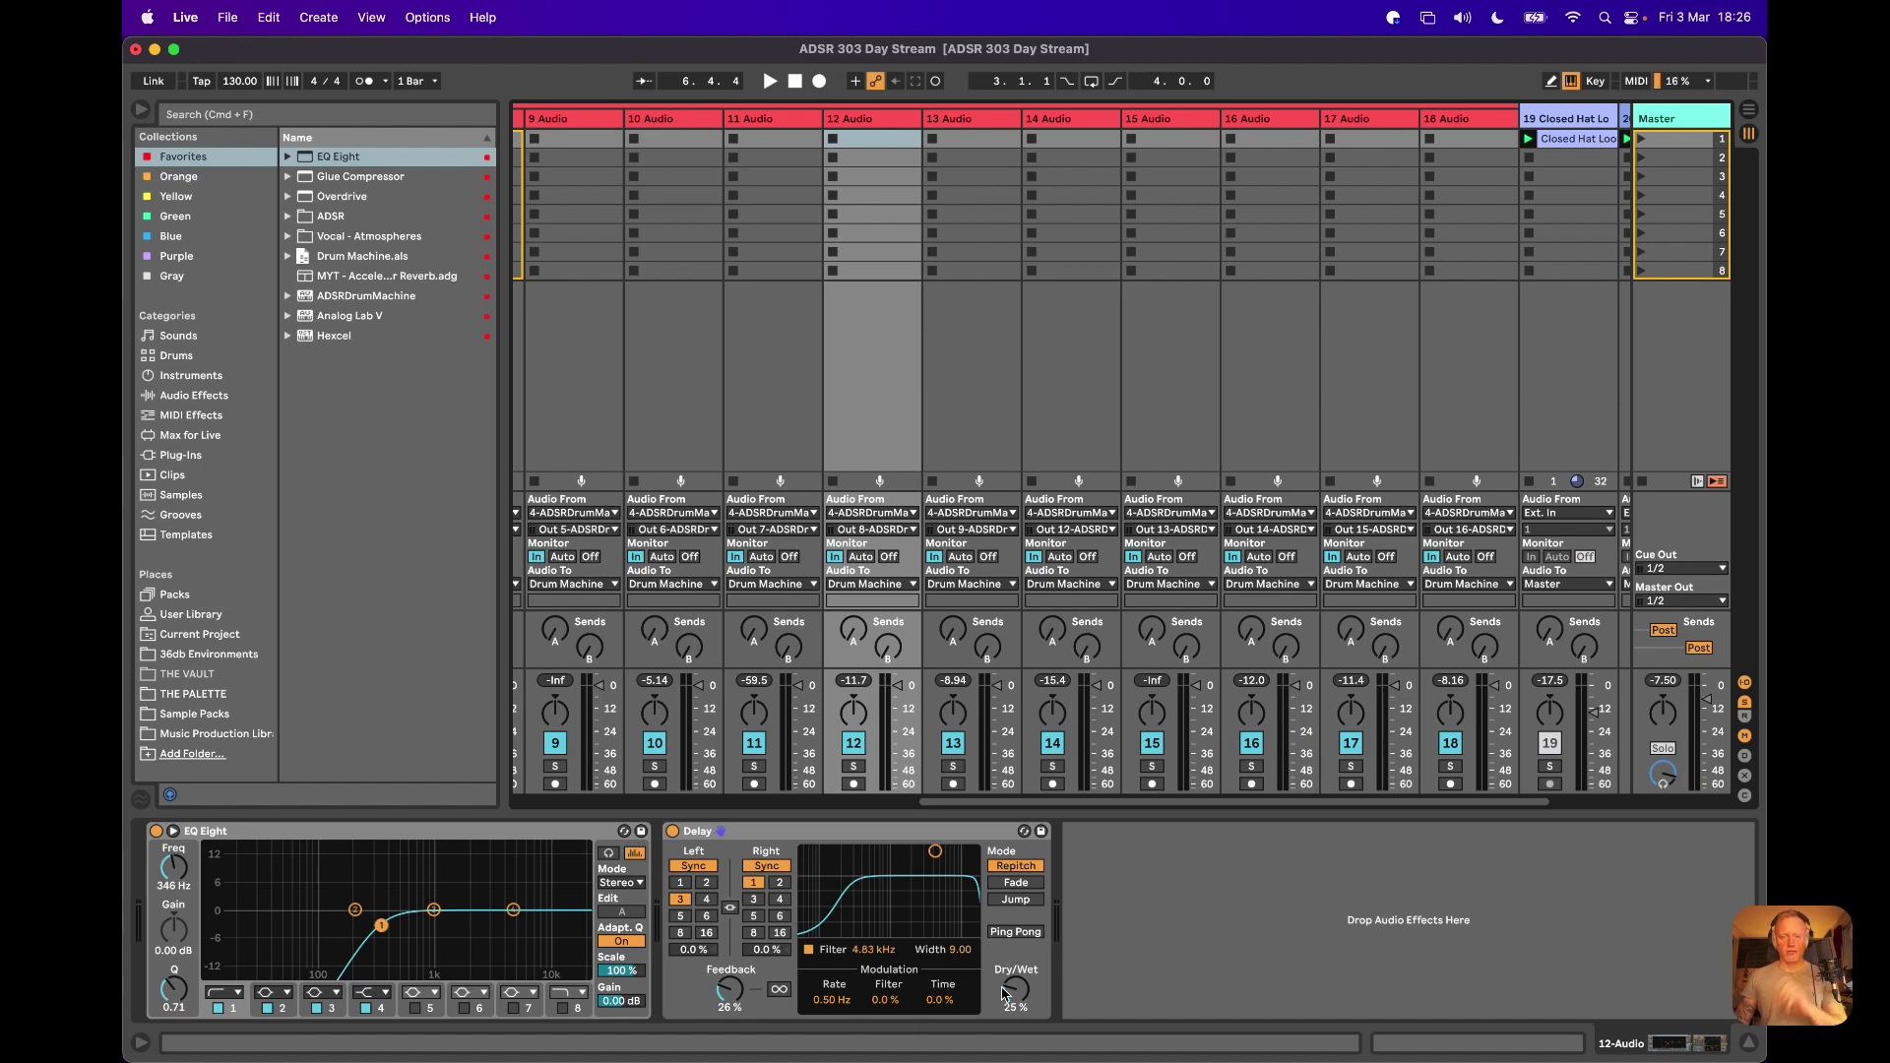
key("space")
left_click(953, 767)
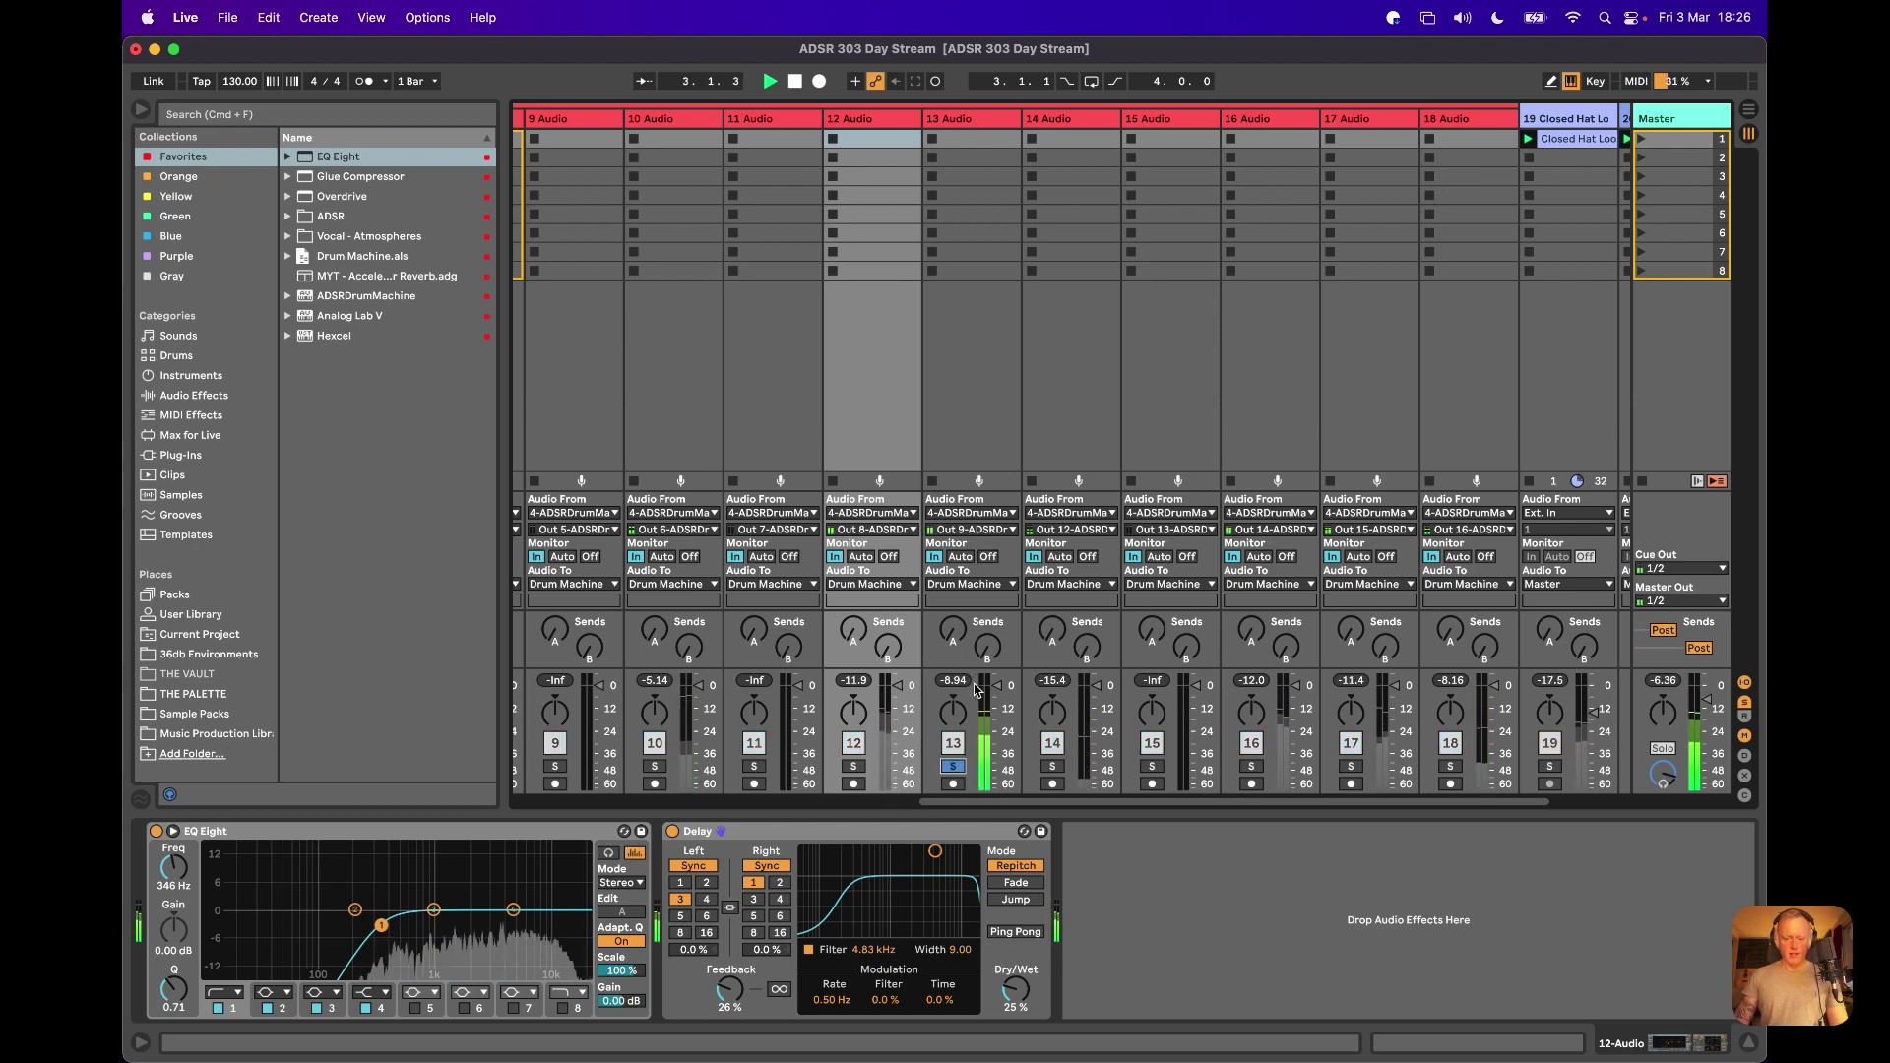
left_click(1003, 129)
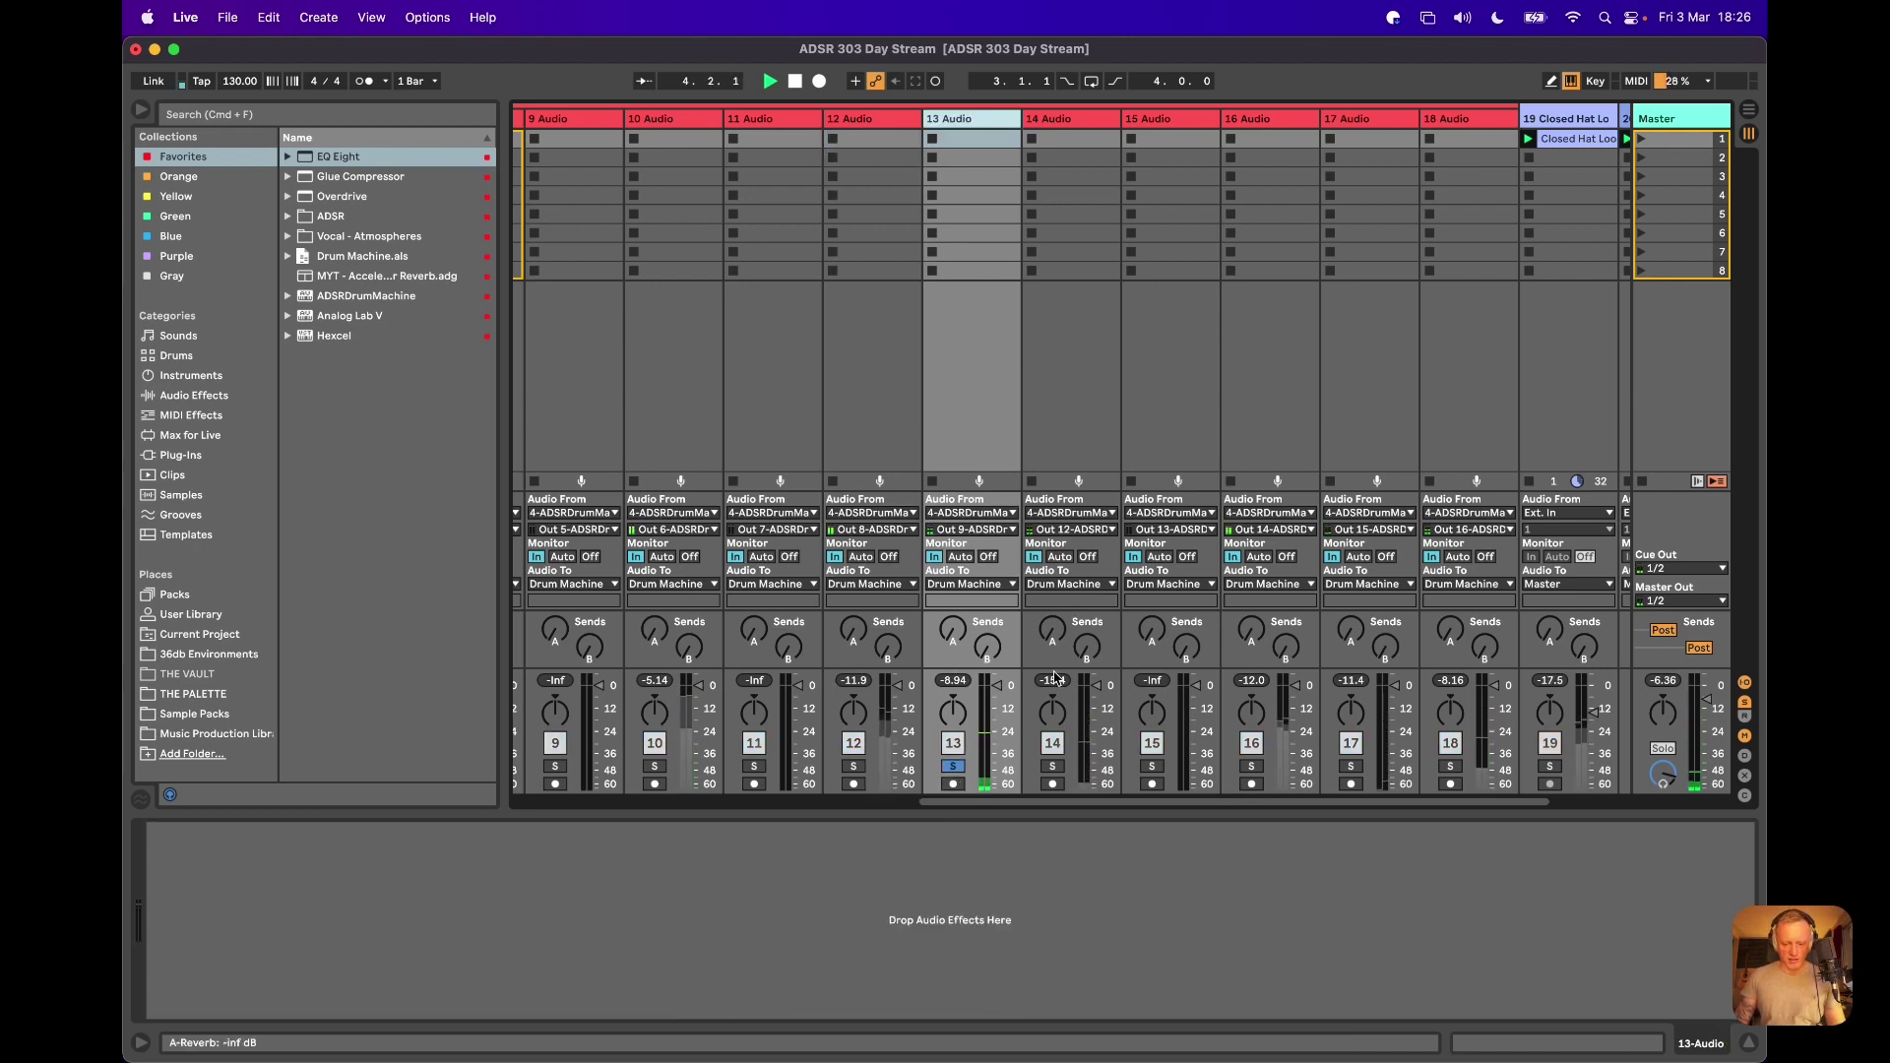
Solo 14 Audio with its device chain shown, and hand the solo over to 16 Audio during playback
left_click(1053, 767)
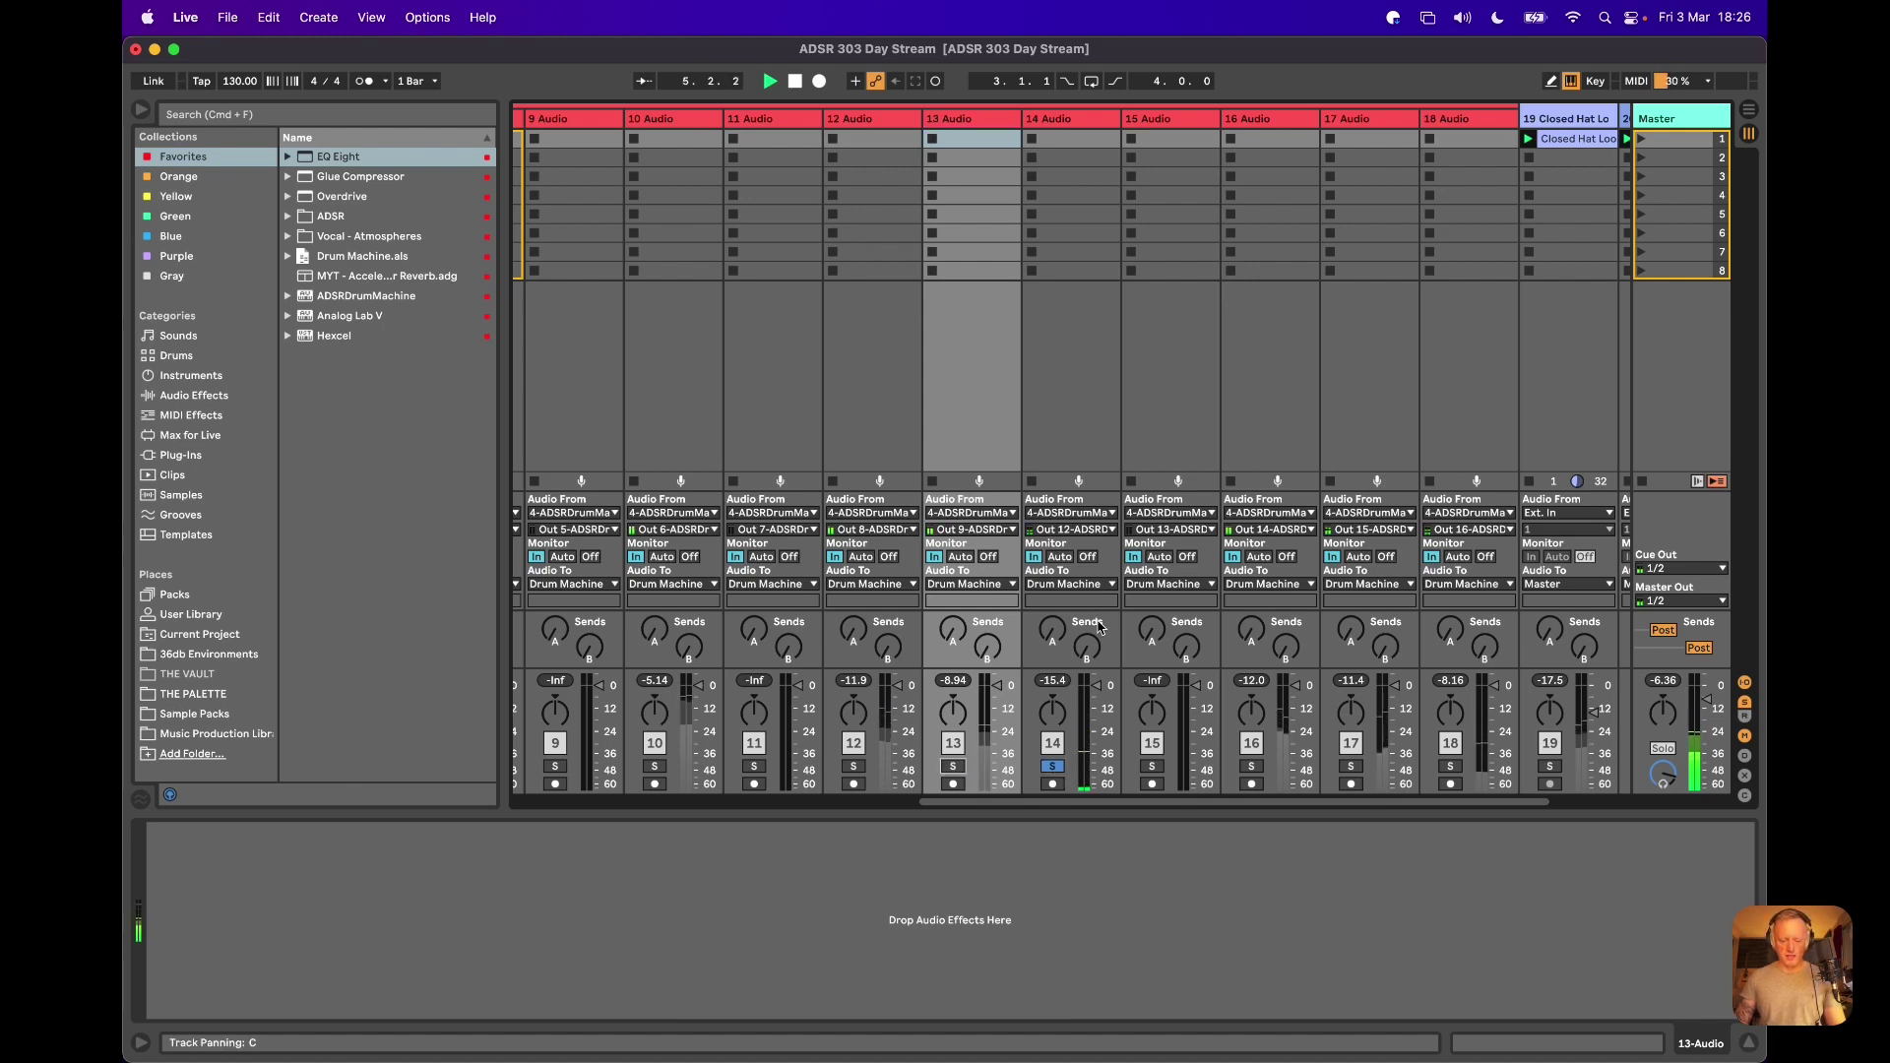
left_click(1076, 123)
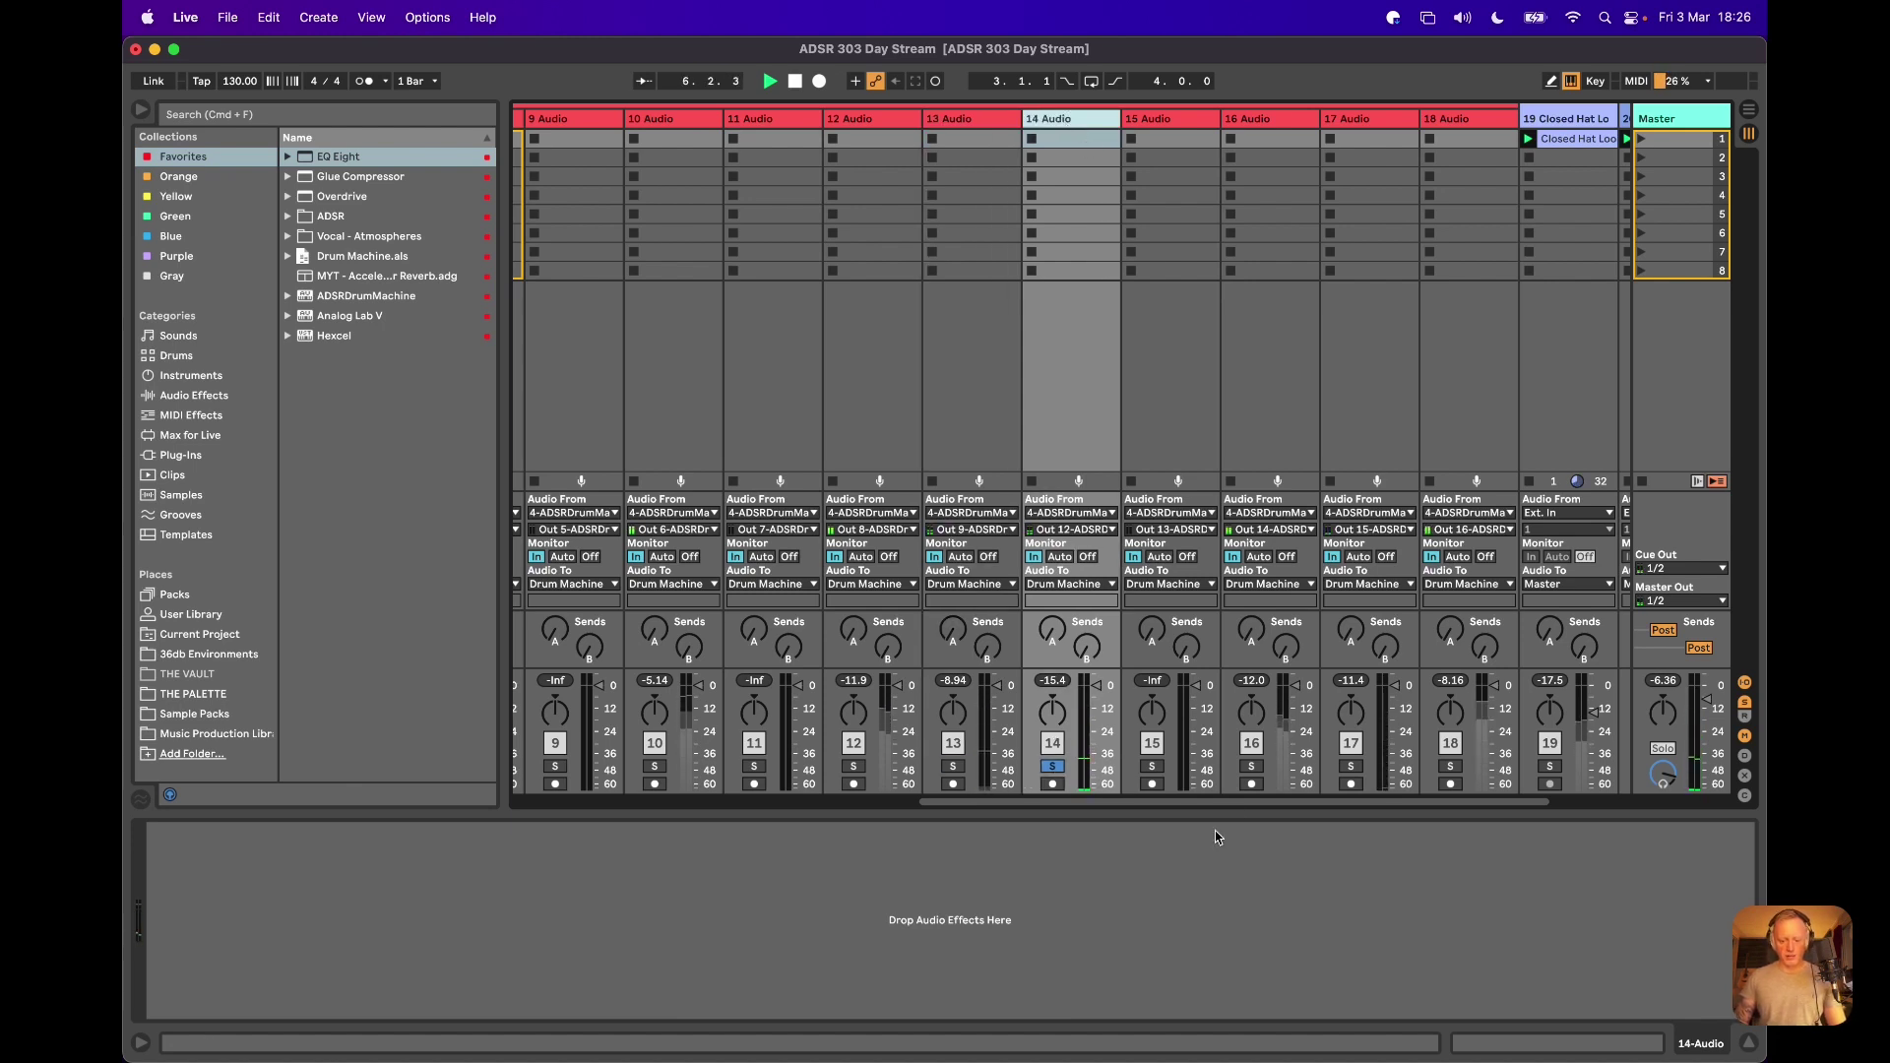
left_click(1251, 767, "super")
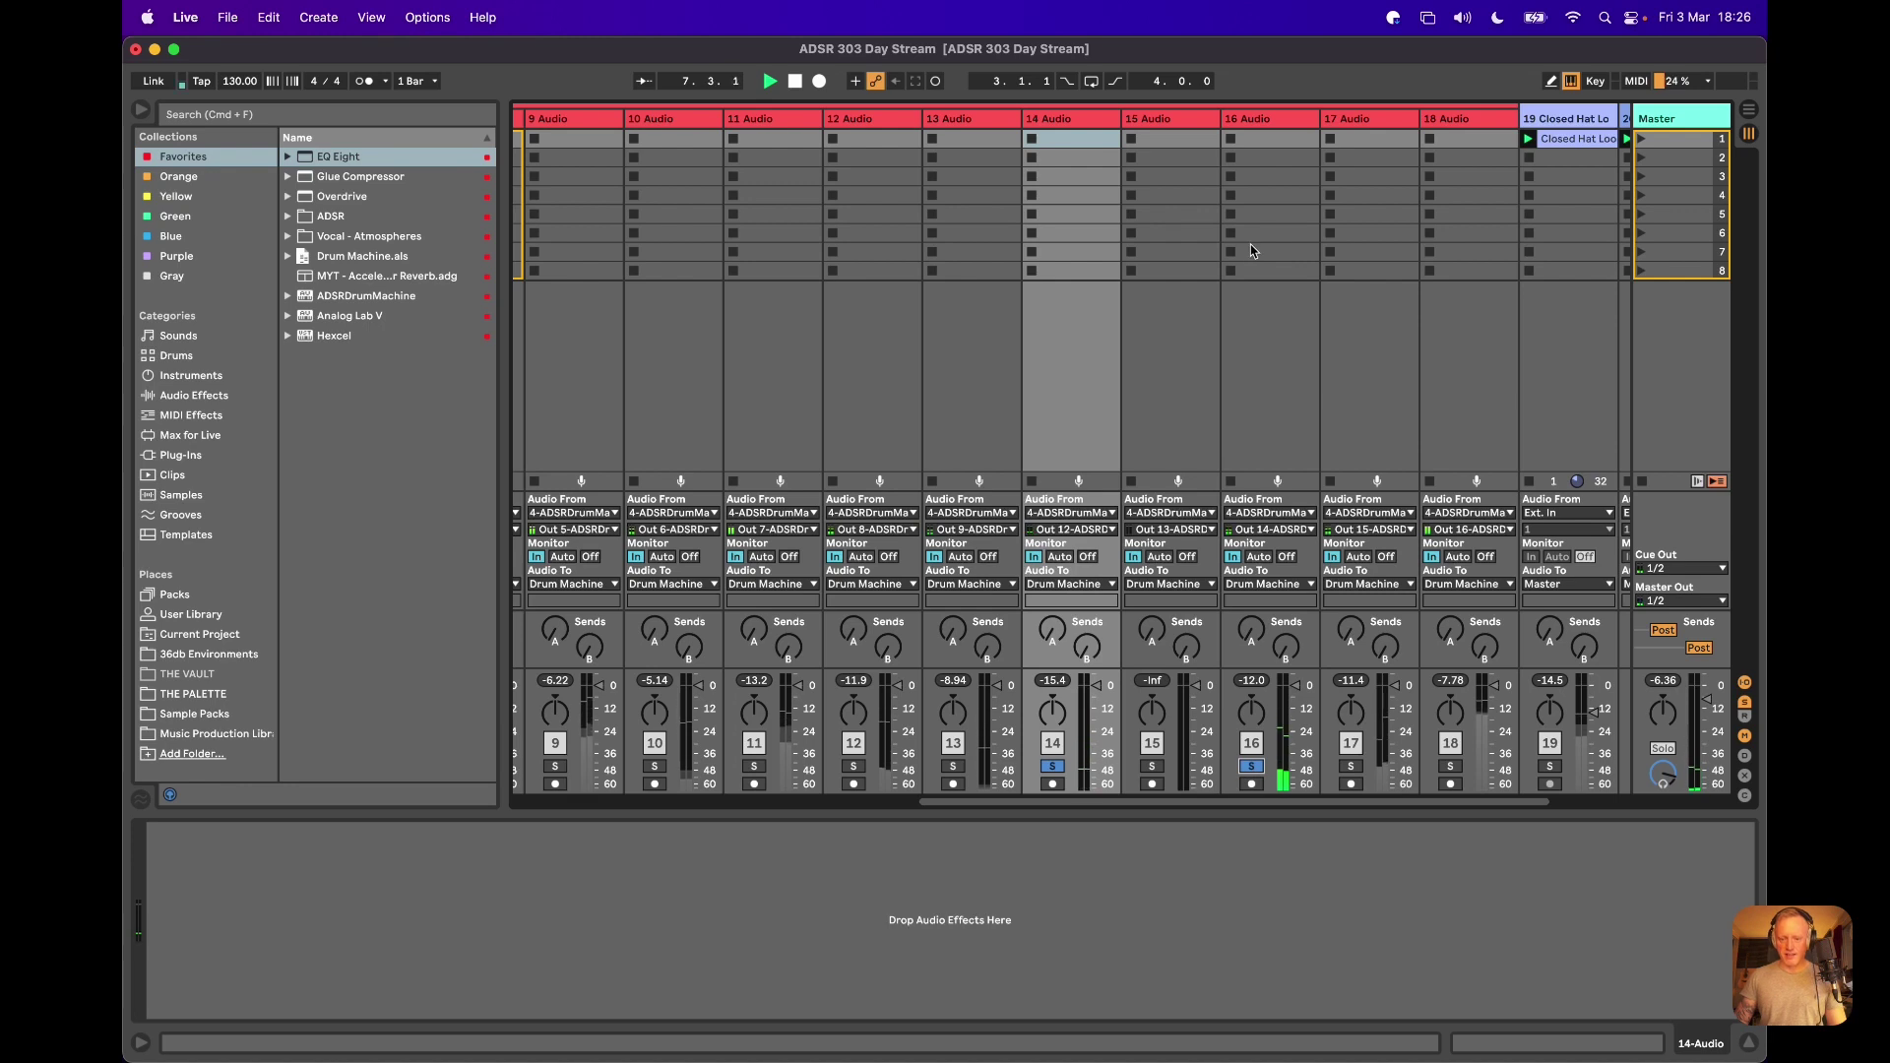
left_click(1053, 767)
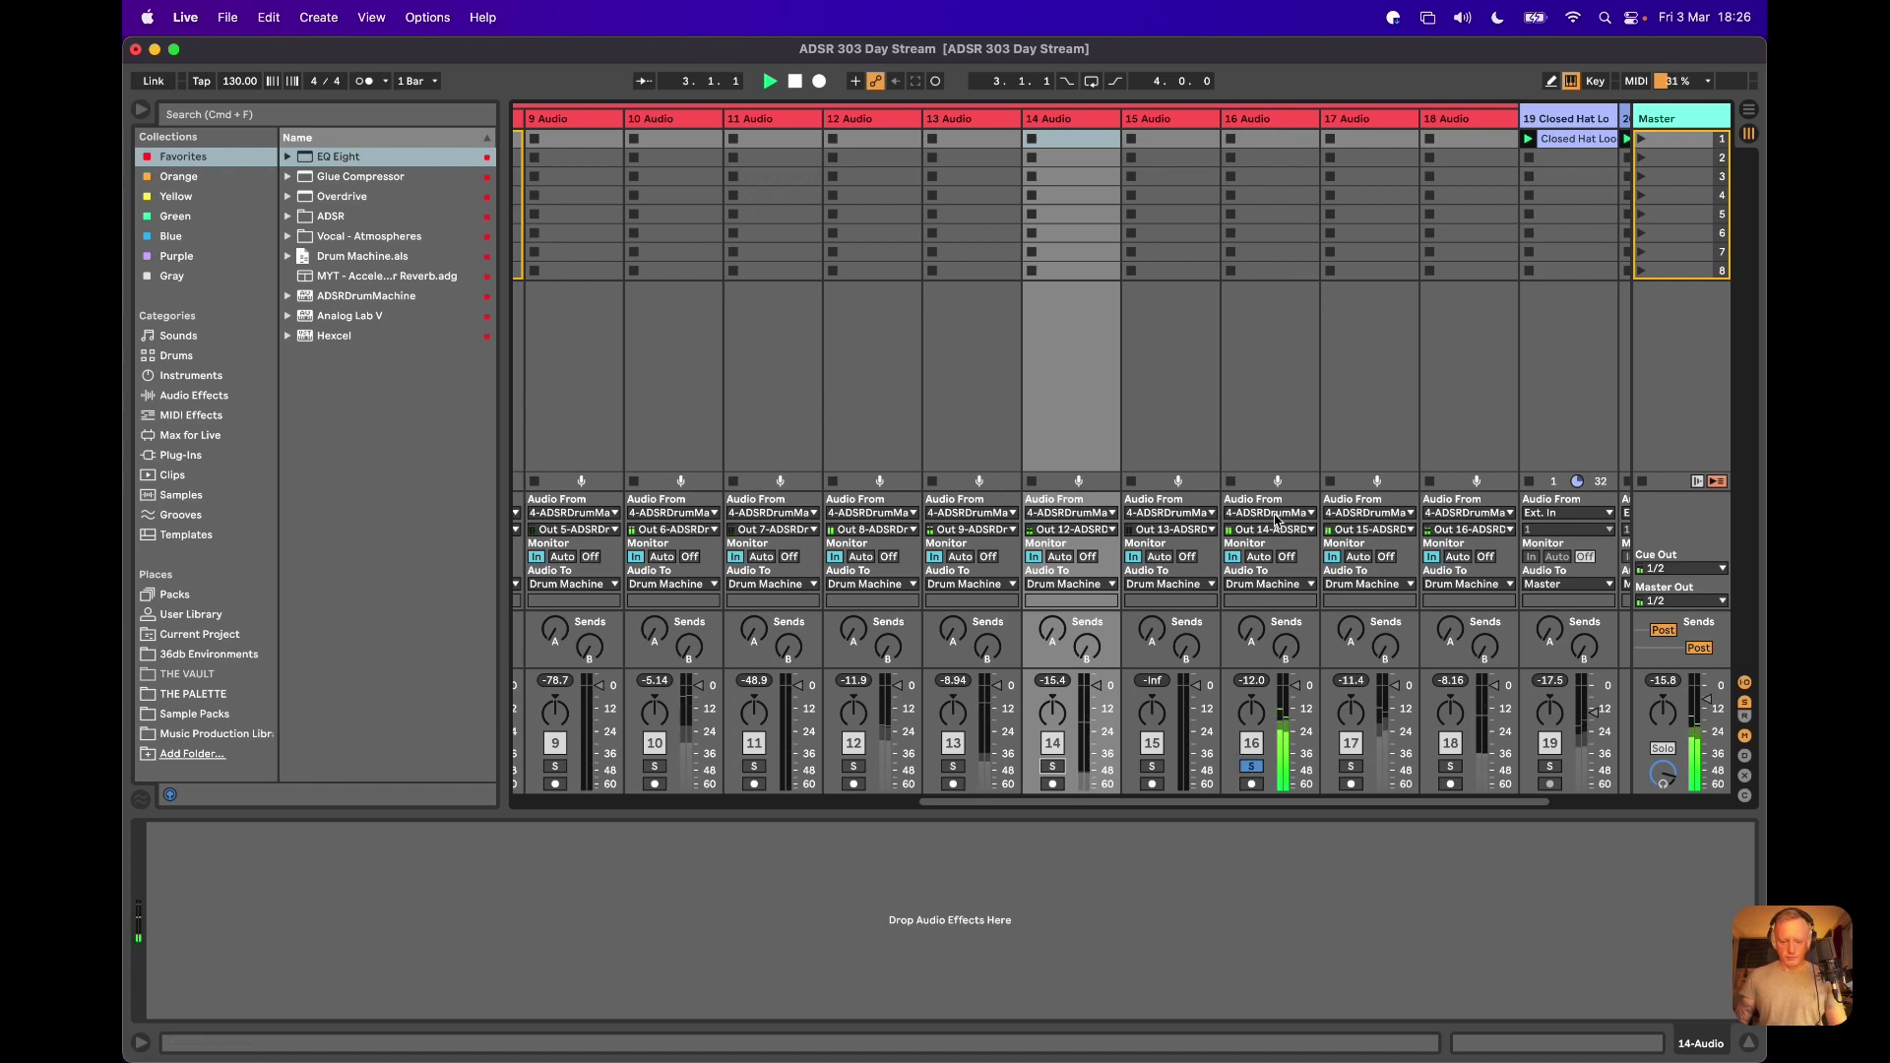
Open the Drum Machine plug-in from the 4 ADSRDrumMachine track and bring the mixer's Stab, Bass and Bus channels into view
scroll(1171, 433, "left", 6)
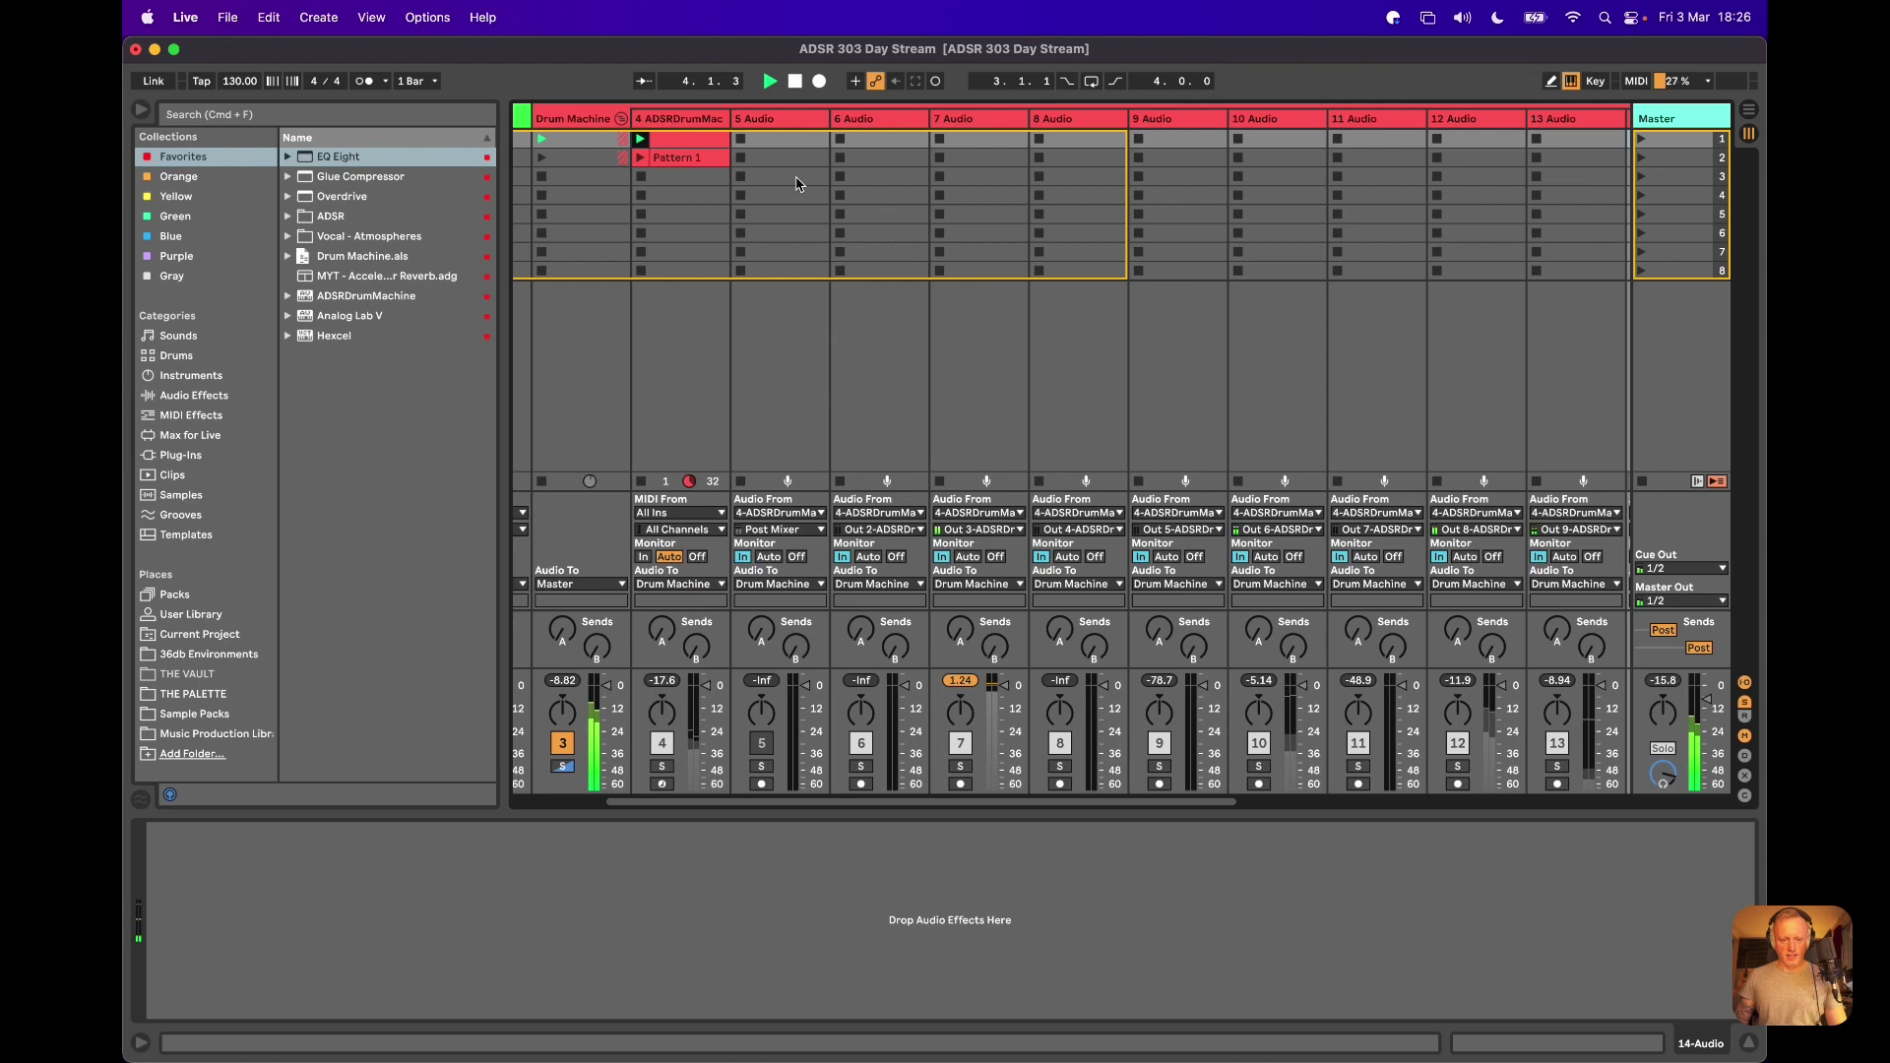
left_click(680, 393)
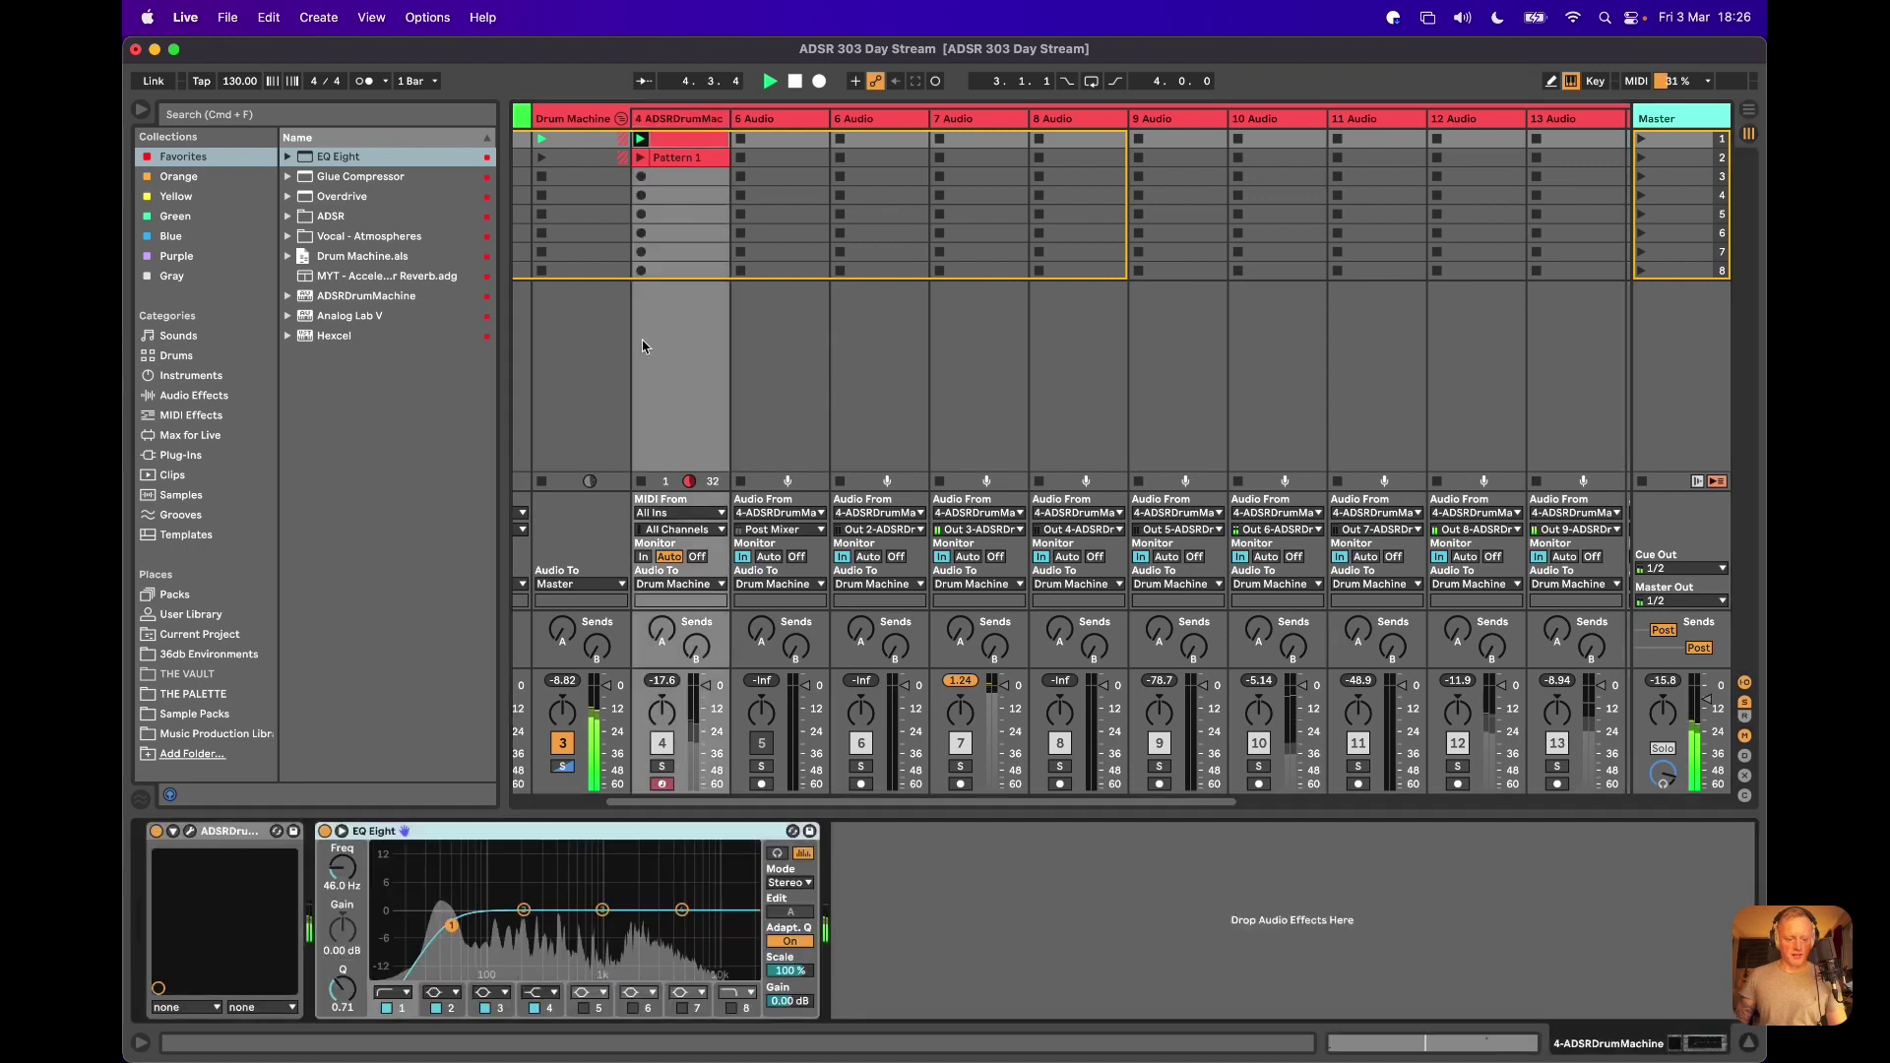
left_click(191, 832)
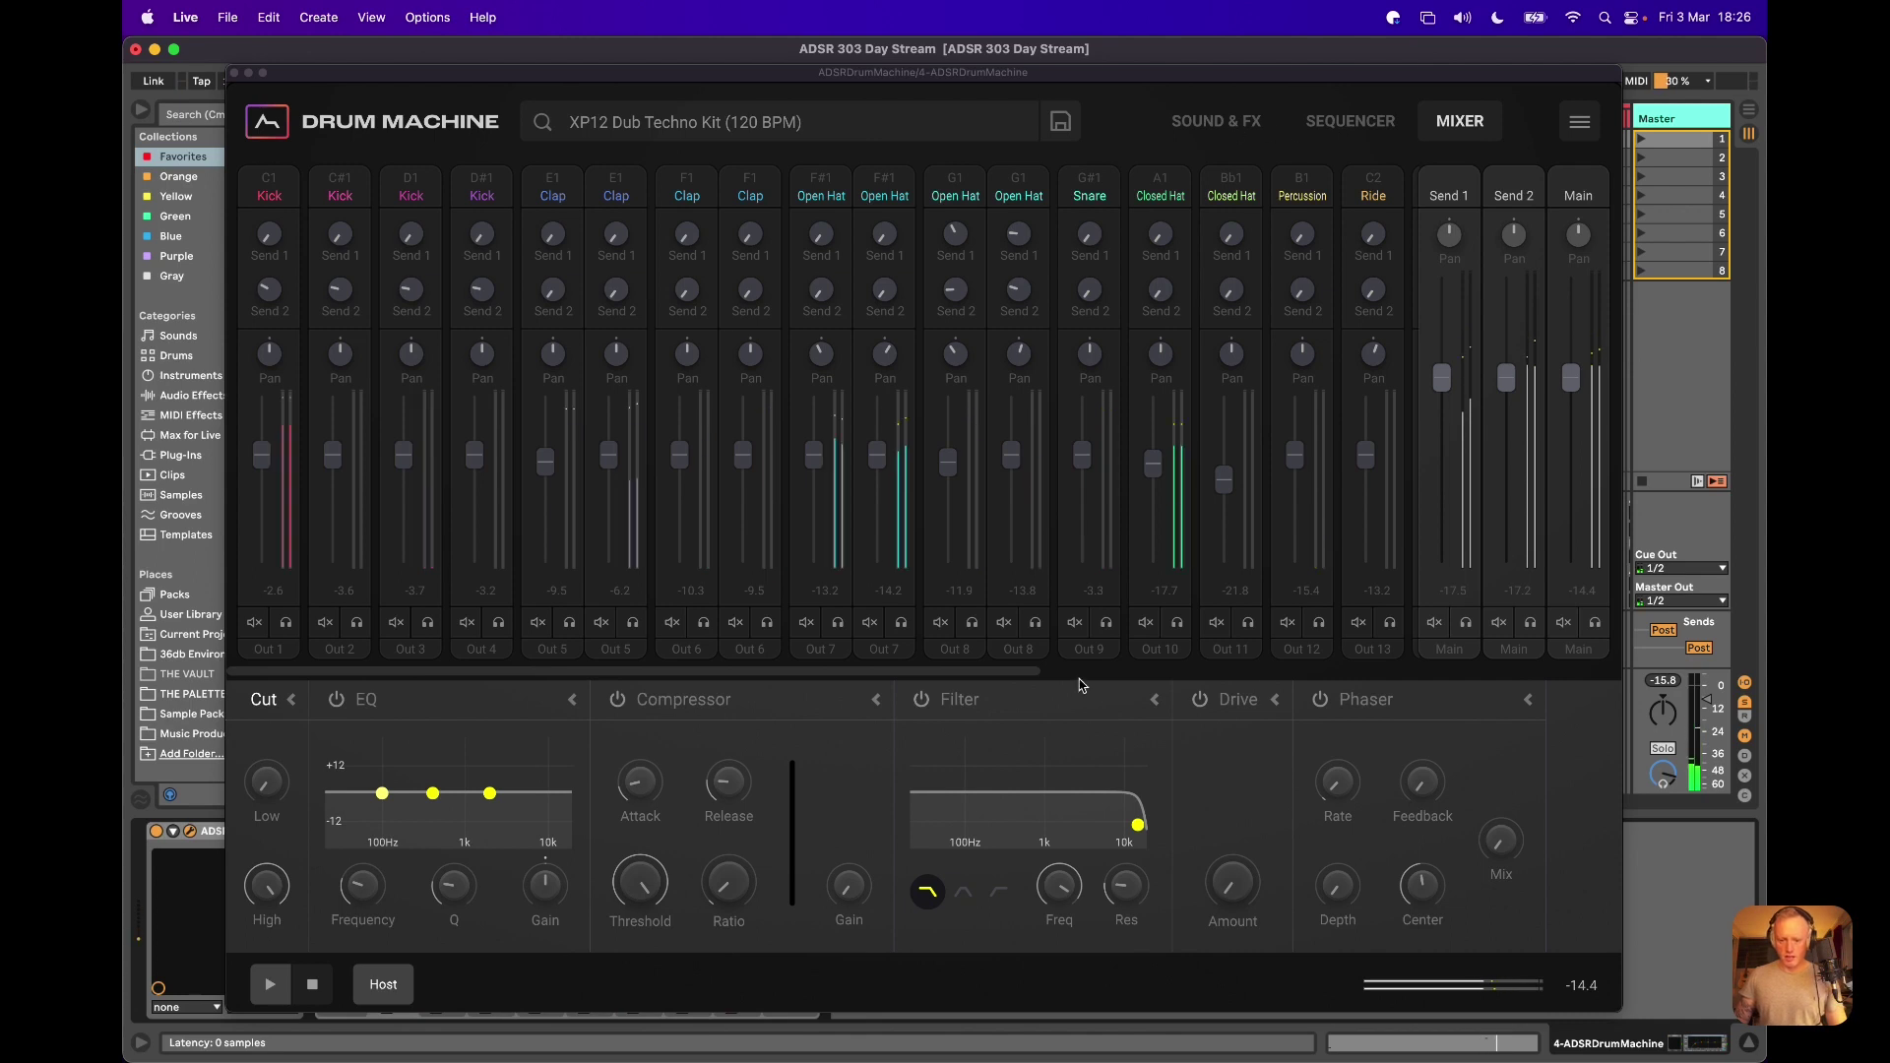
left_click(1137, 676)
left_click_drag(1137, 675, 1386, 676)
Move the plug-in window aside to look at the Drum Machine track's clips during playback, and bring it back
left_click_drag(934, 72, 950, 278)
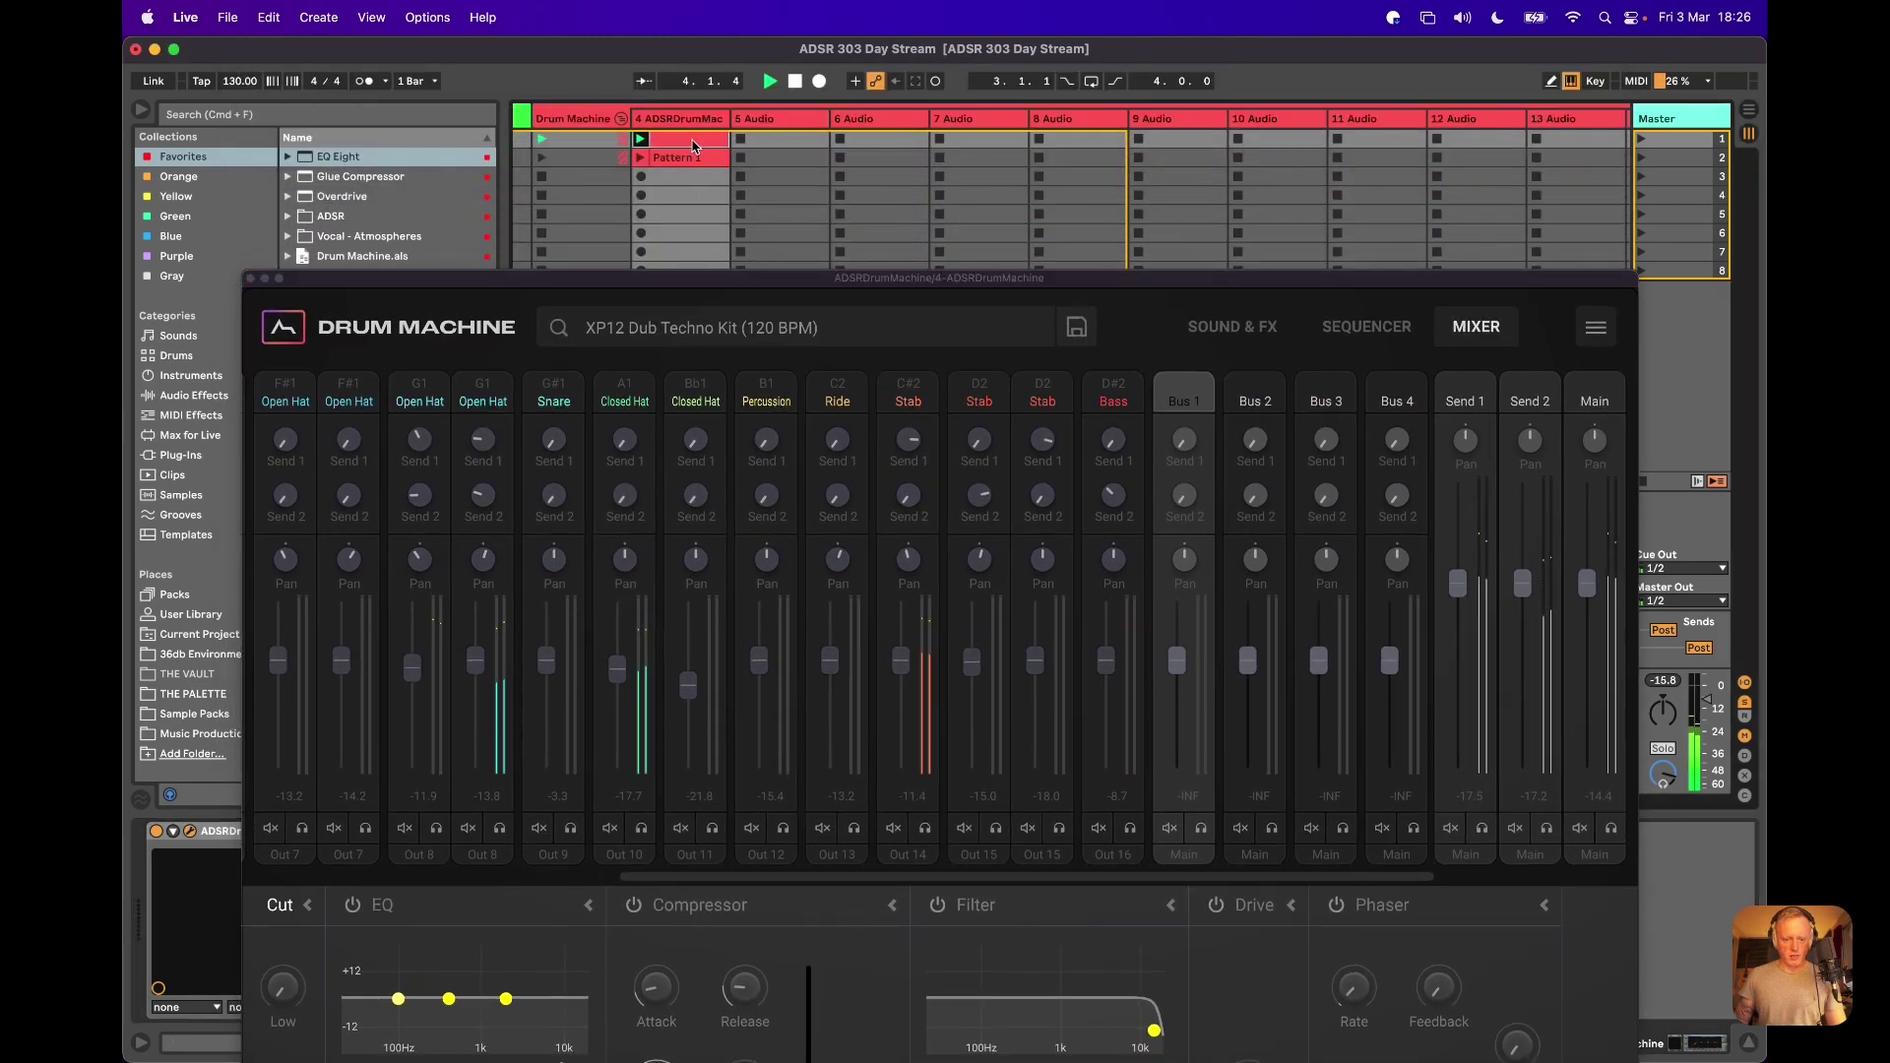
scroll(689, 150, "left", 1)
left_click_drag(640, 277, 1194, 104)
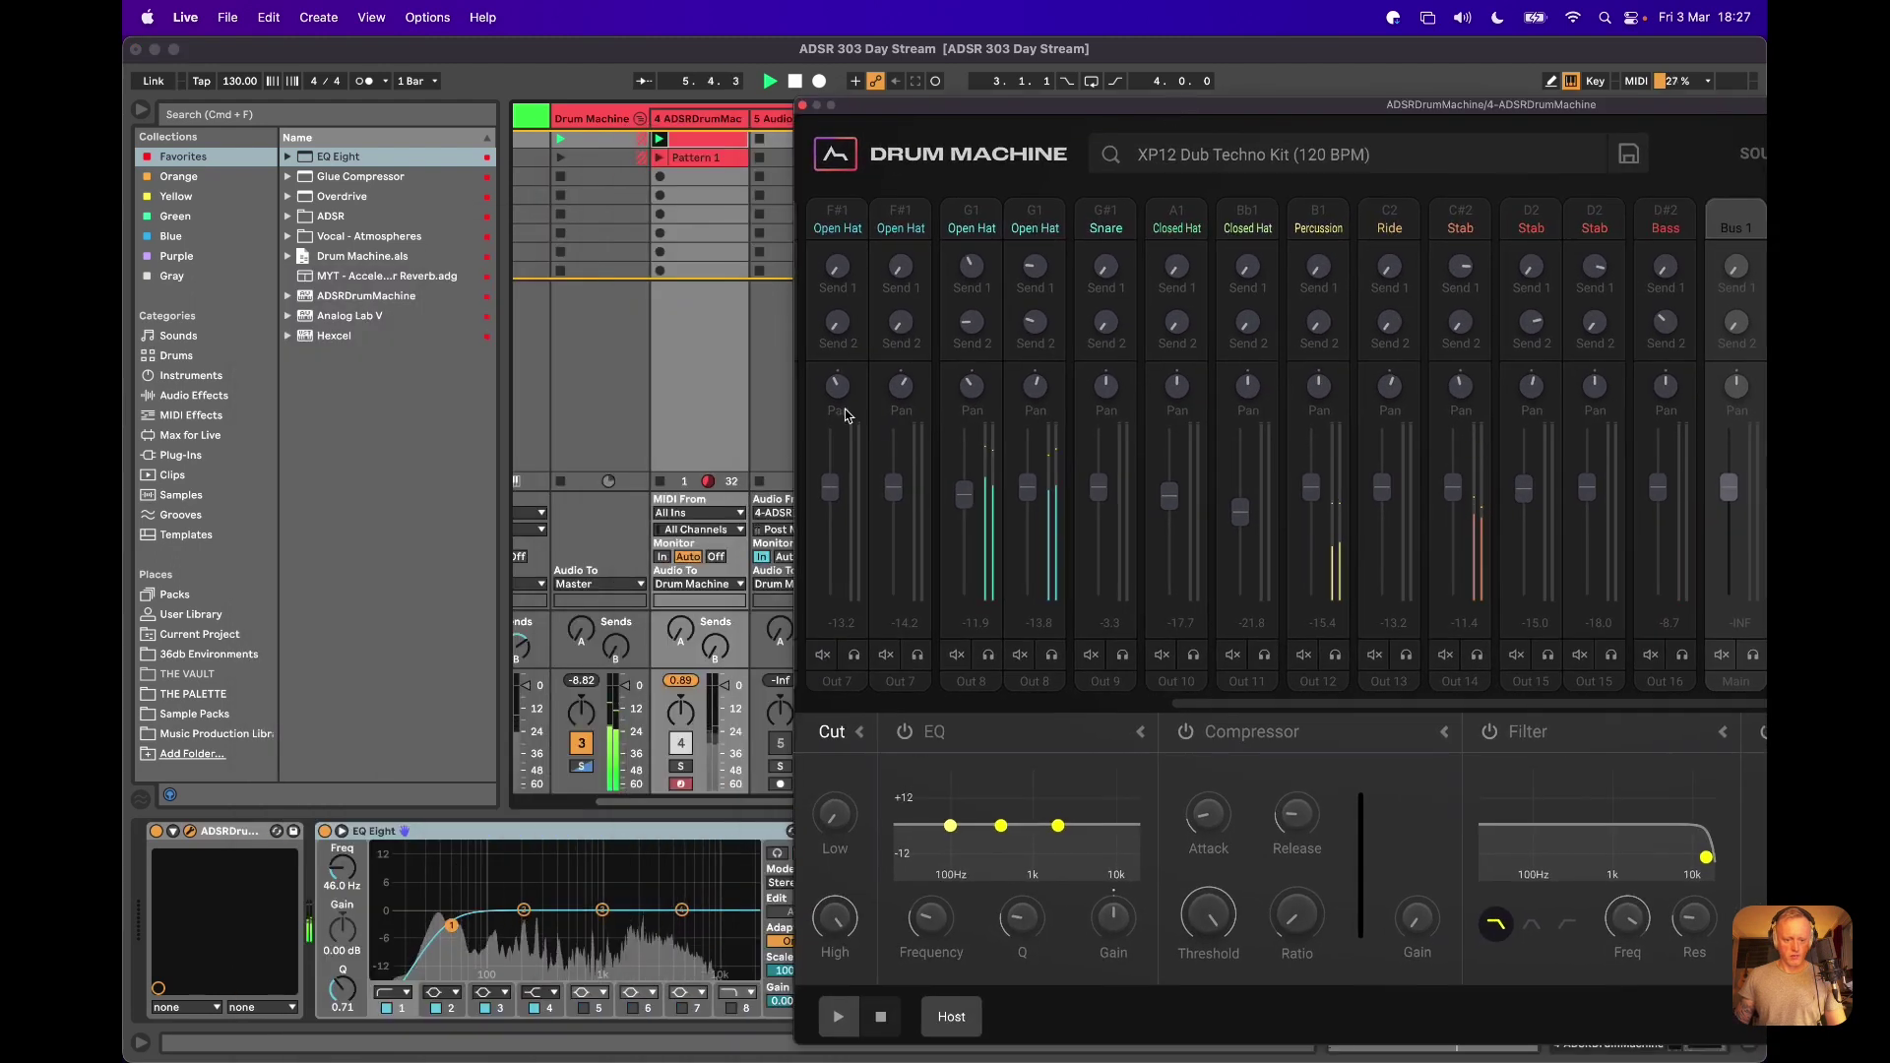
left_click(694, 484)
left_click_drag(943, 120, 361, 99)
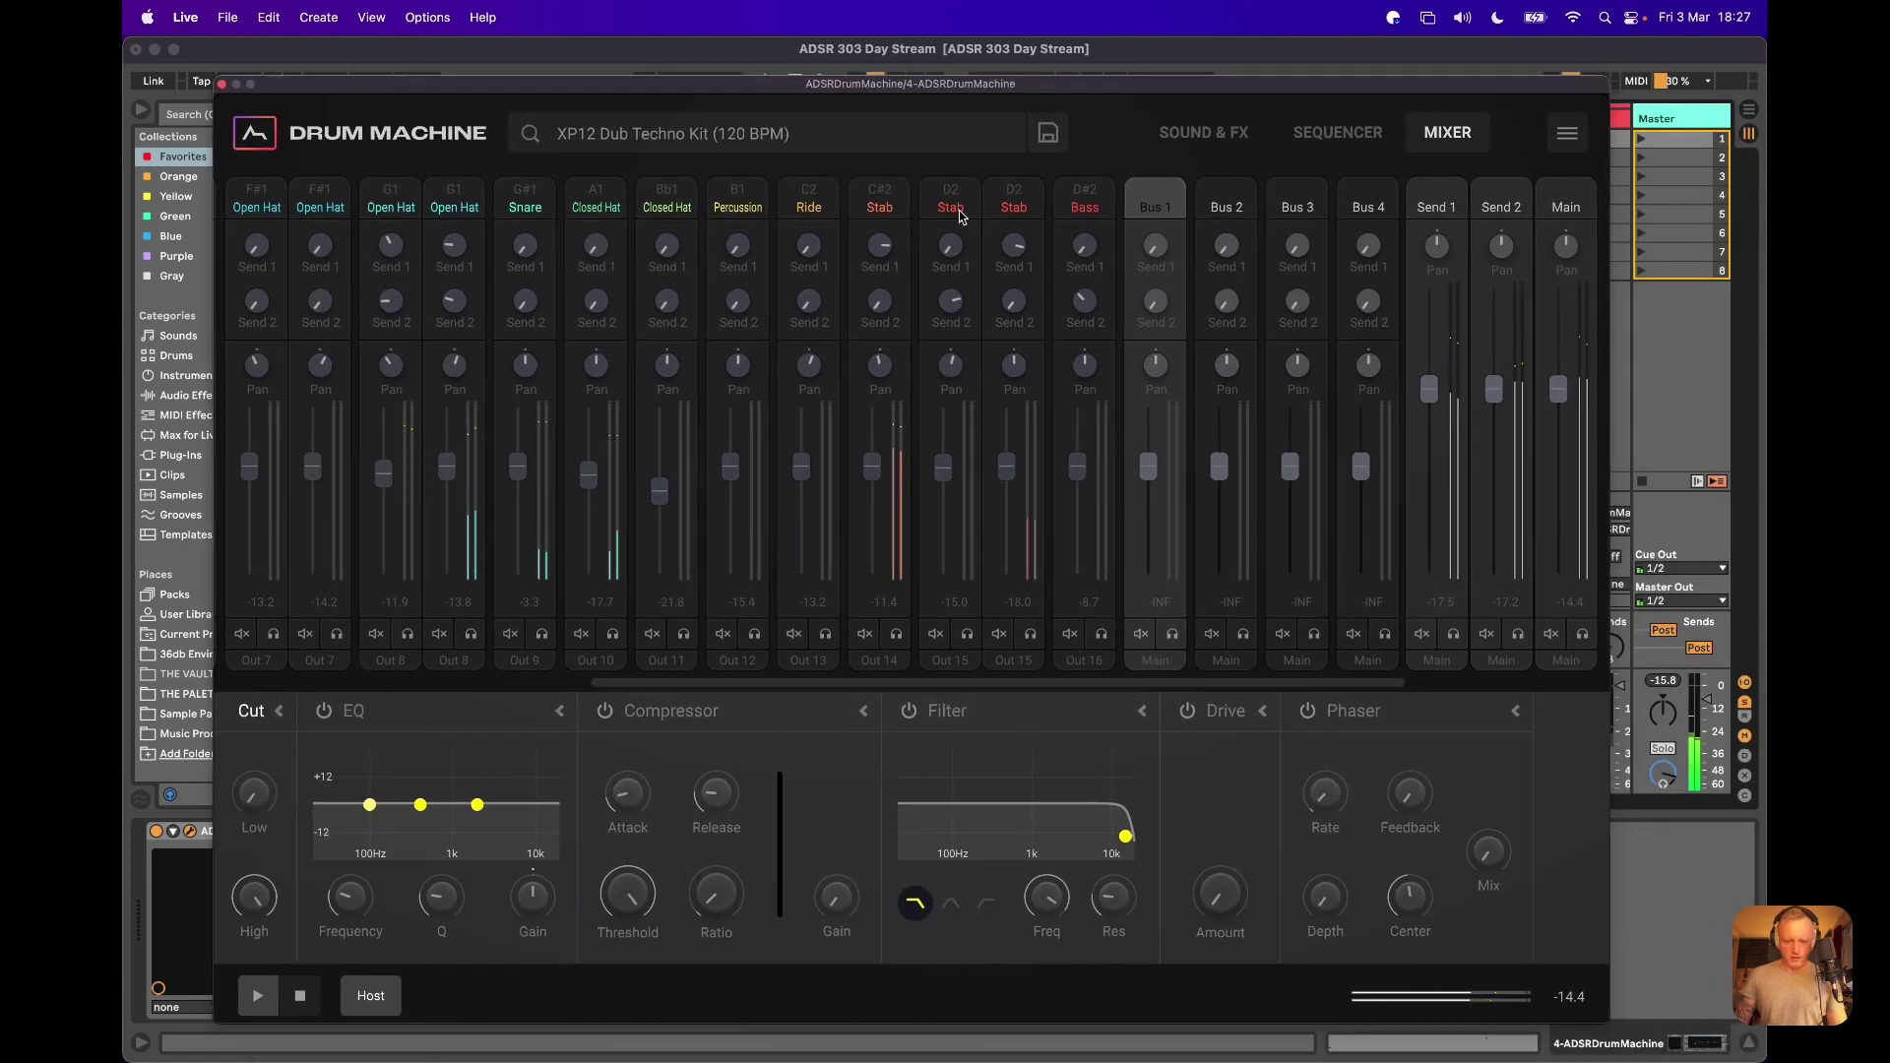
Select the C#2 Stab channel and examine its effects and tuning on the mixer and Sound & FX pages
left_click(880, 200)
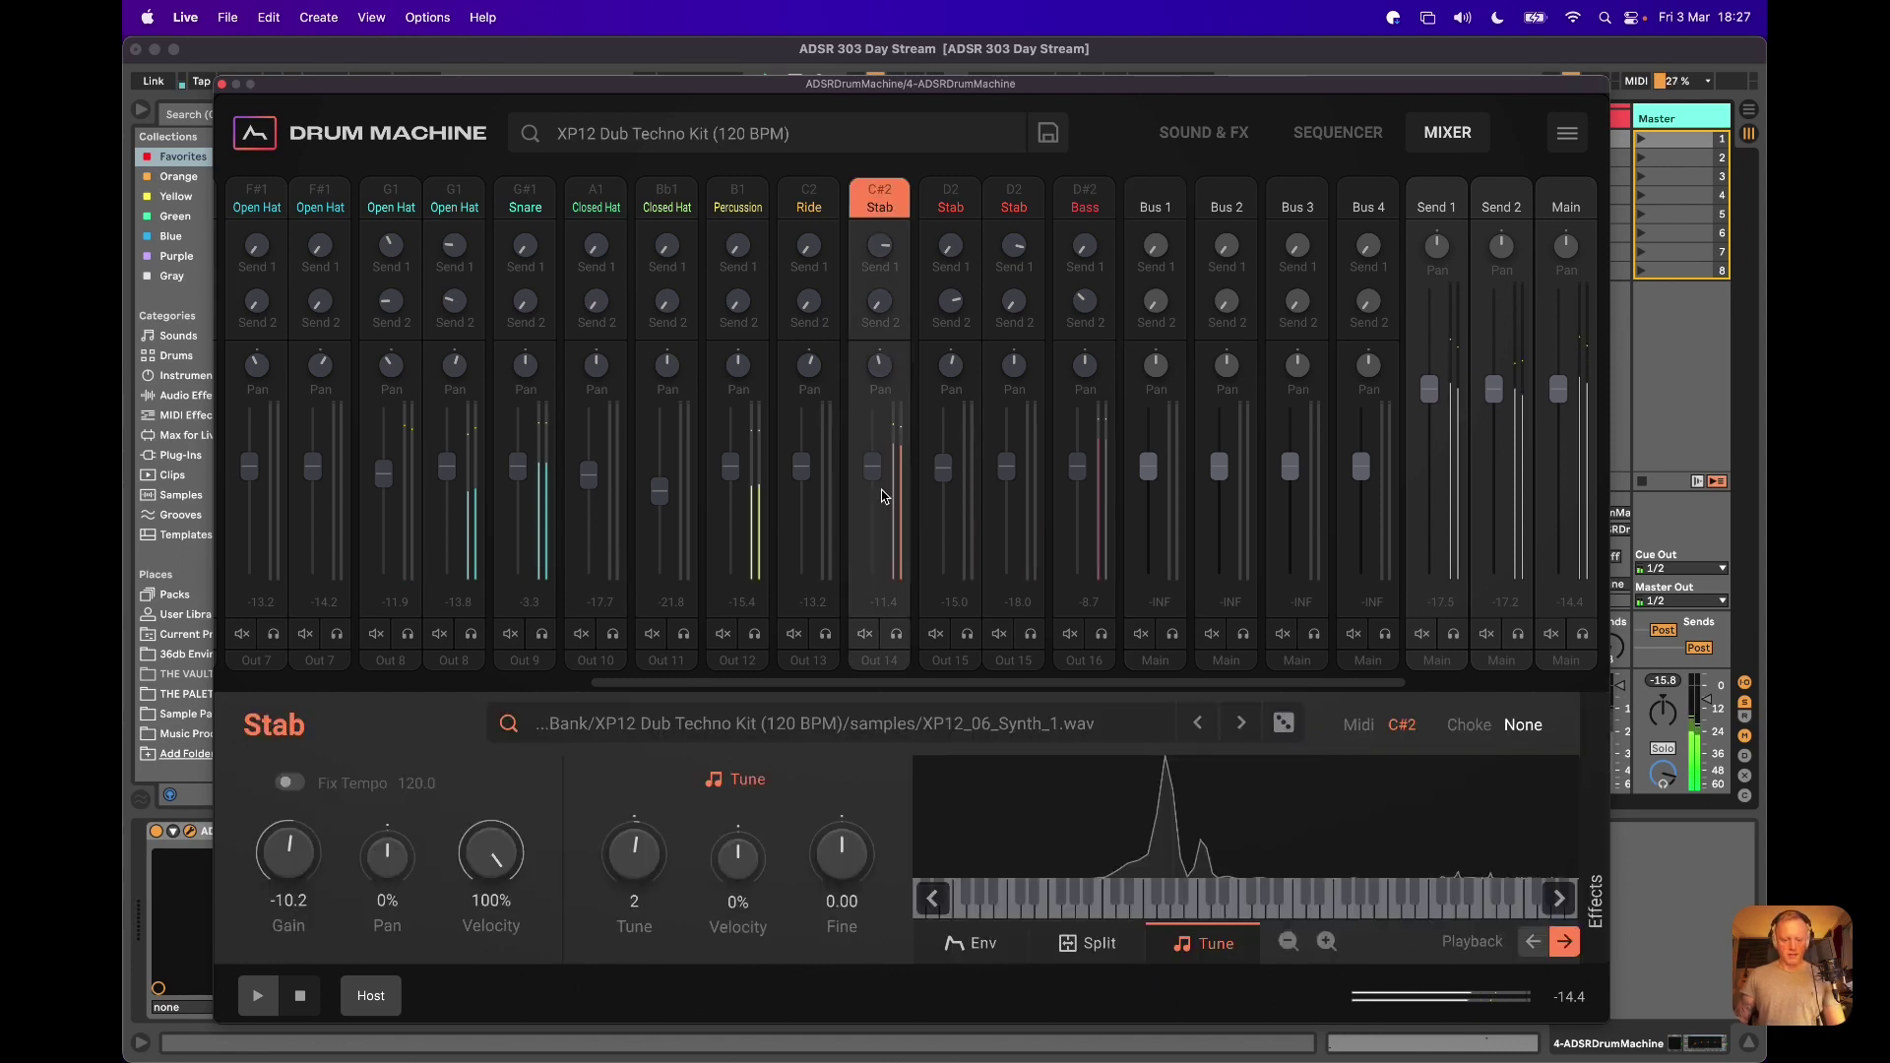
left_click(1598, 886)
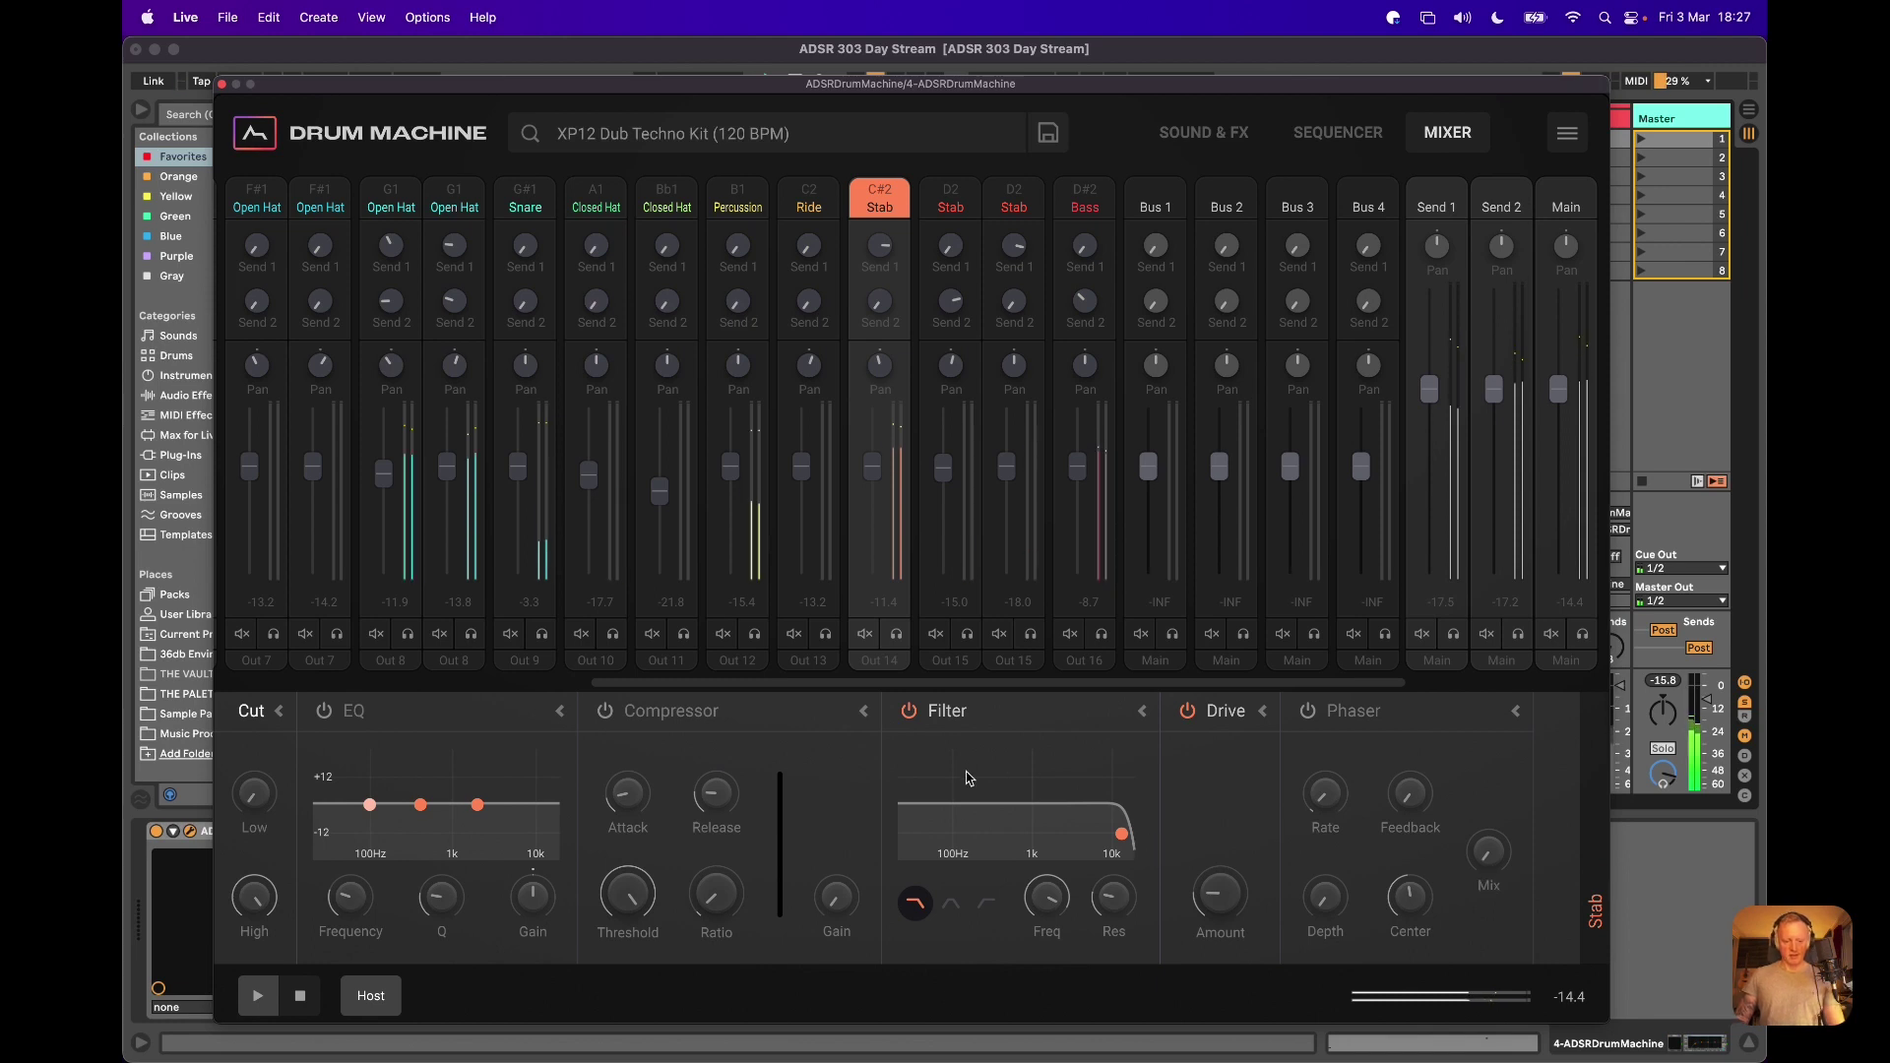
left_click(1204, 132)
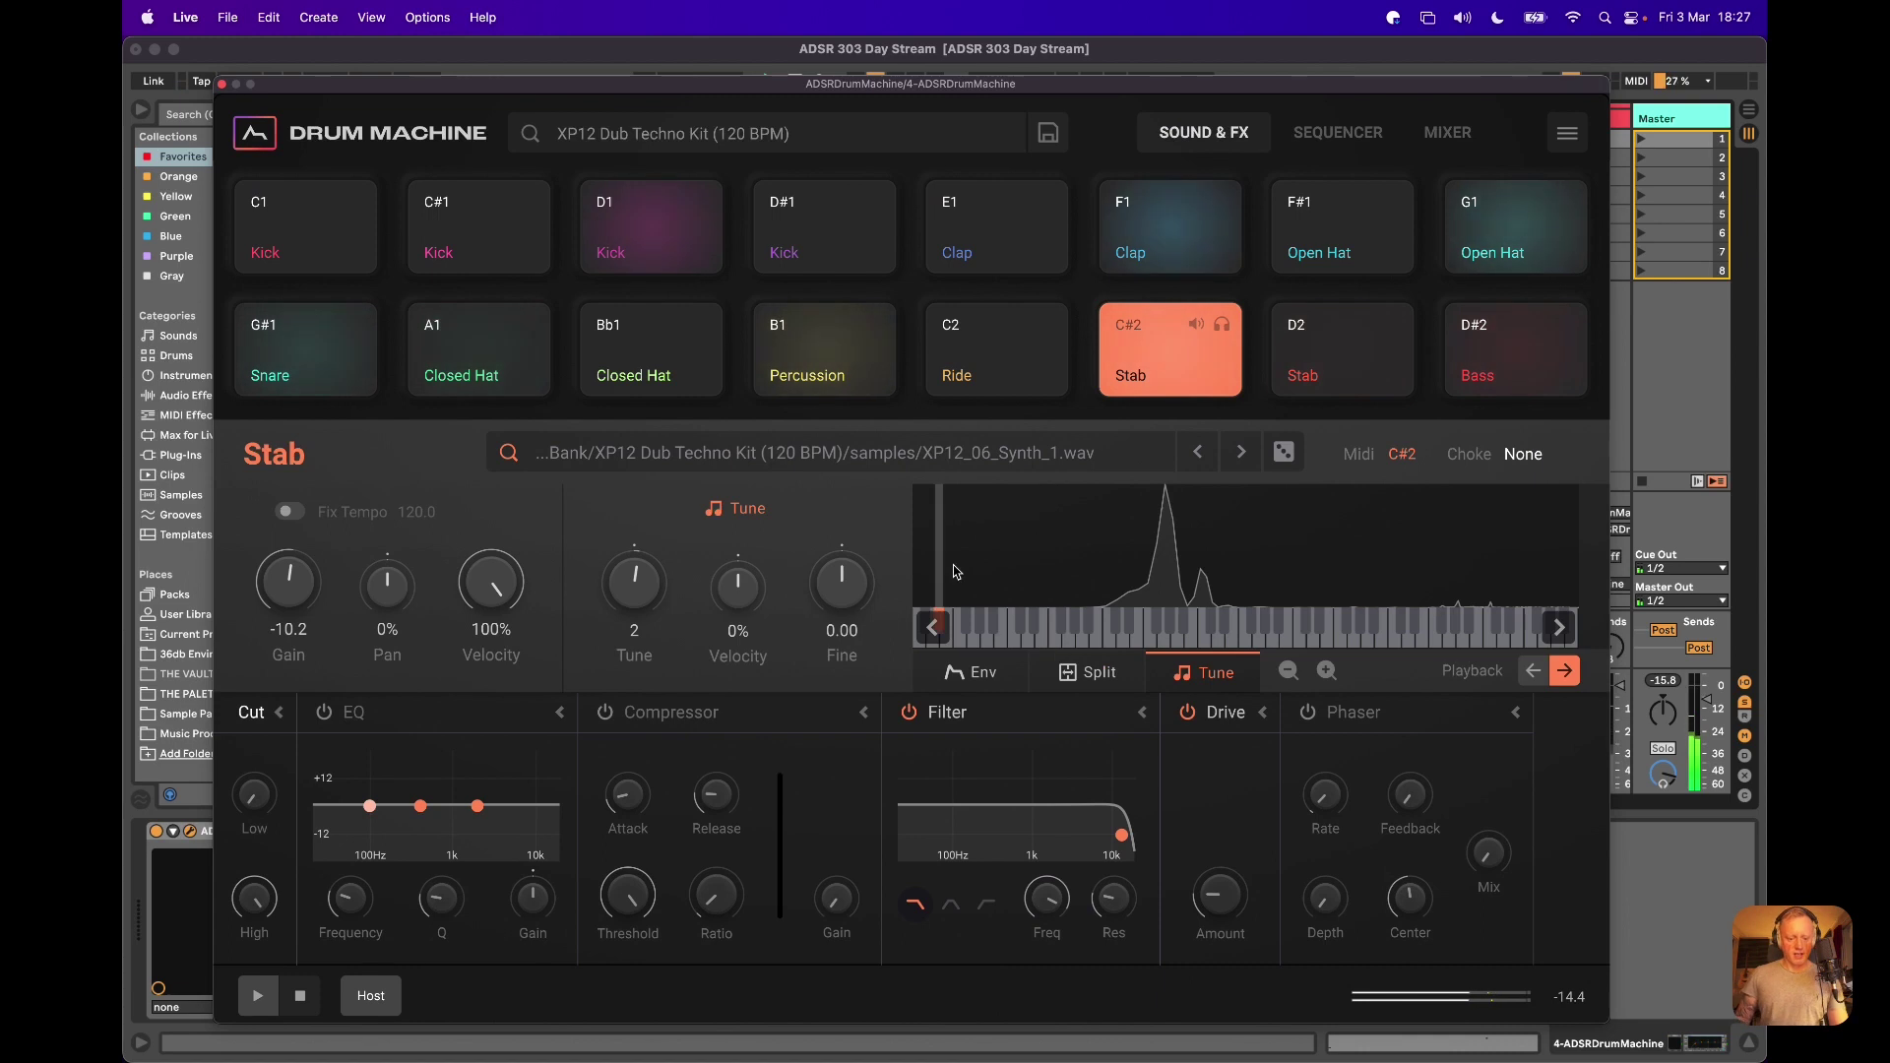
left_click_drag(637, 582, 638, 588)
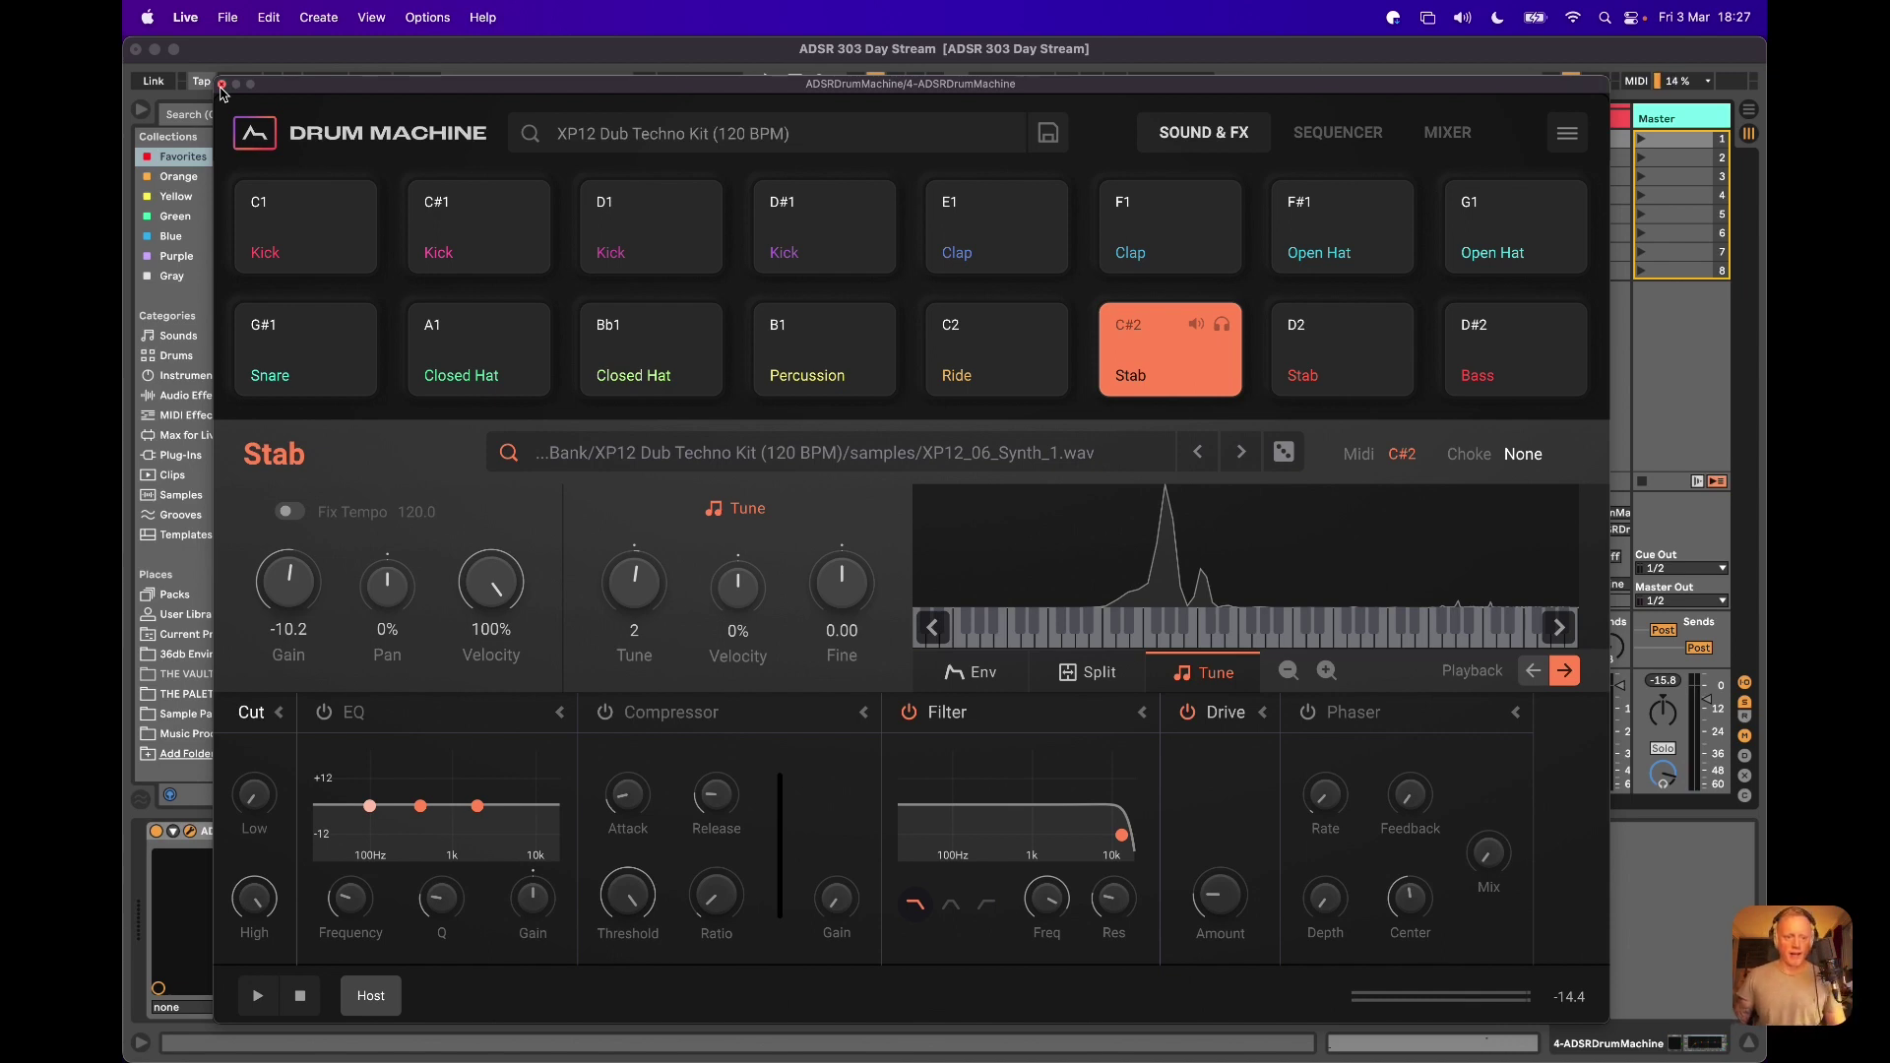
Close the plug-in window and play back with the solo moved from 16 Audio to 17 Audio
left_click(221, 85)
scroll(1226, 525, "right", 5)
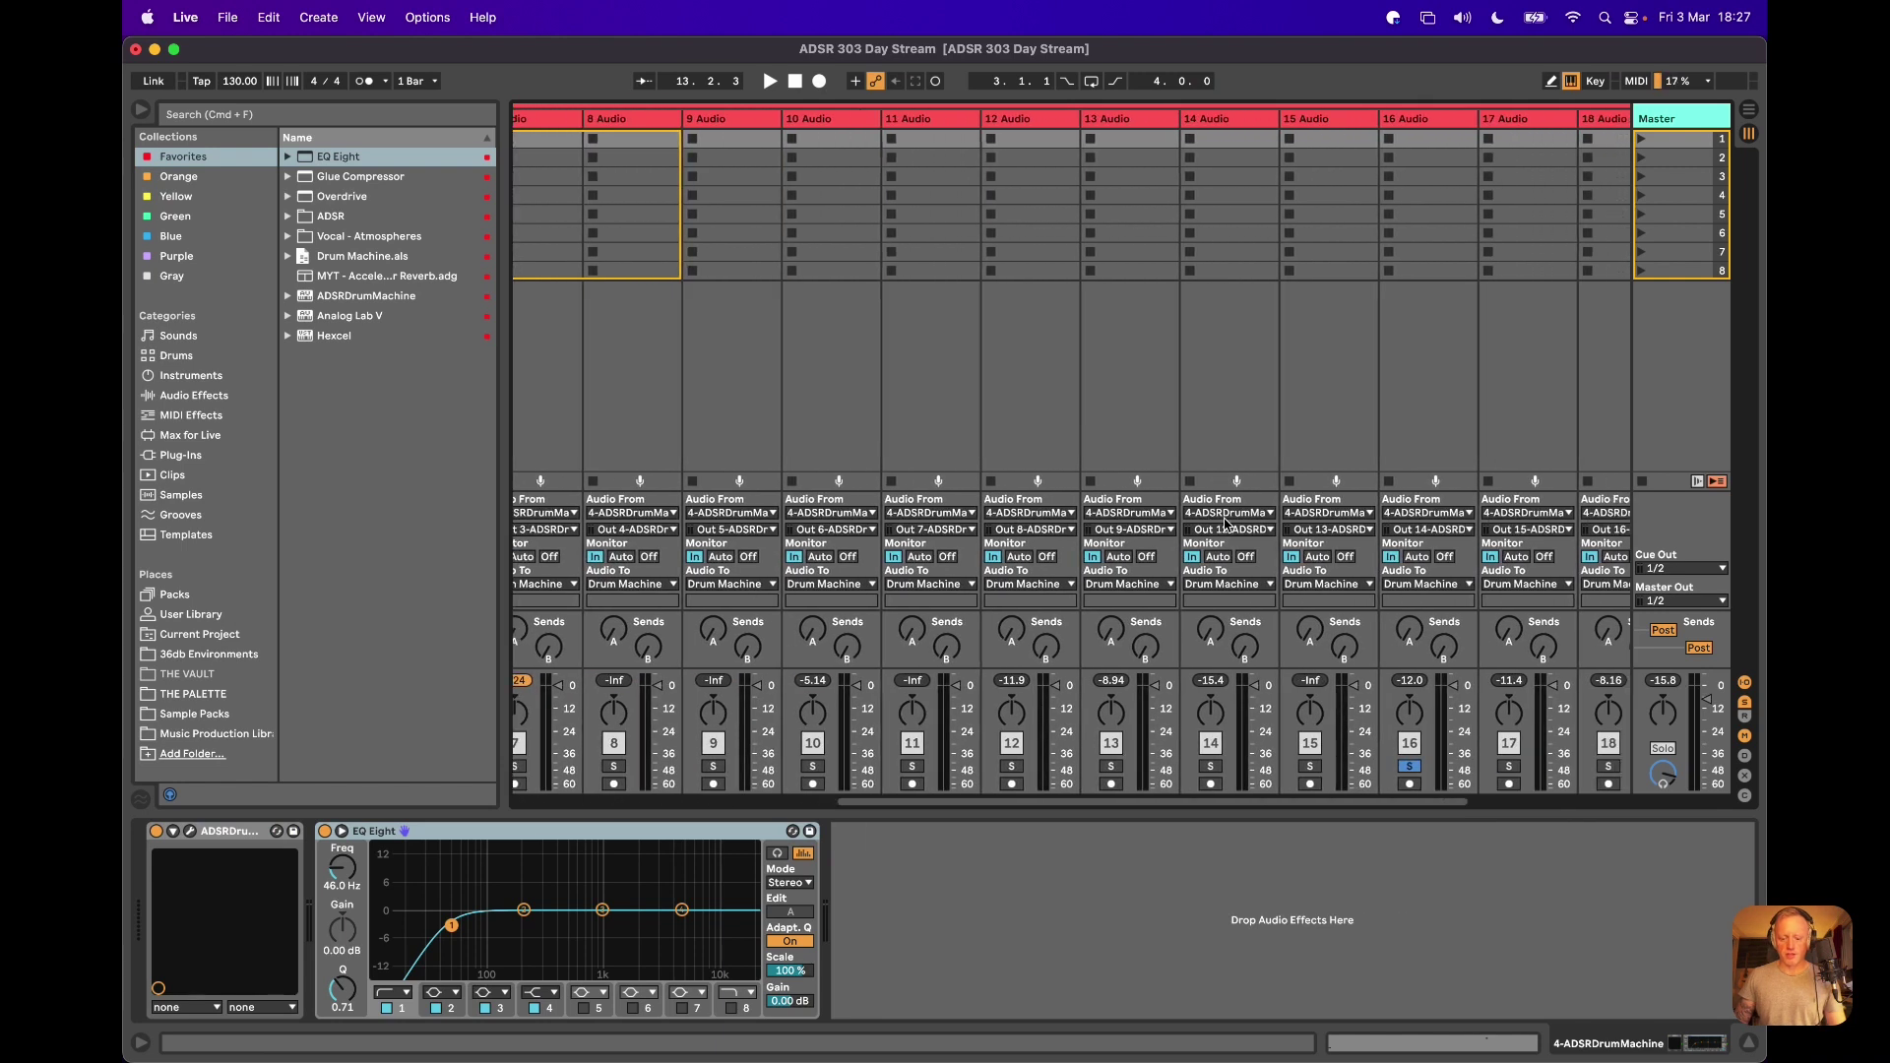
scroll(1226, 525, "right", 3)
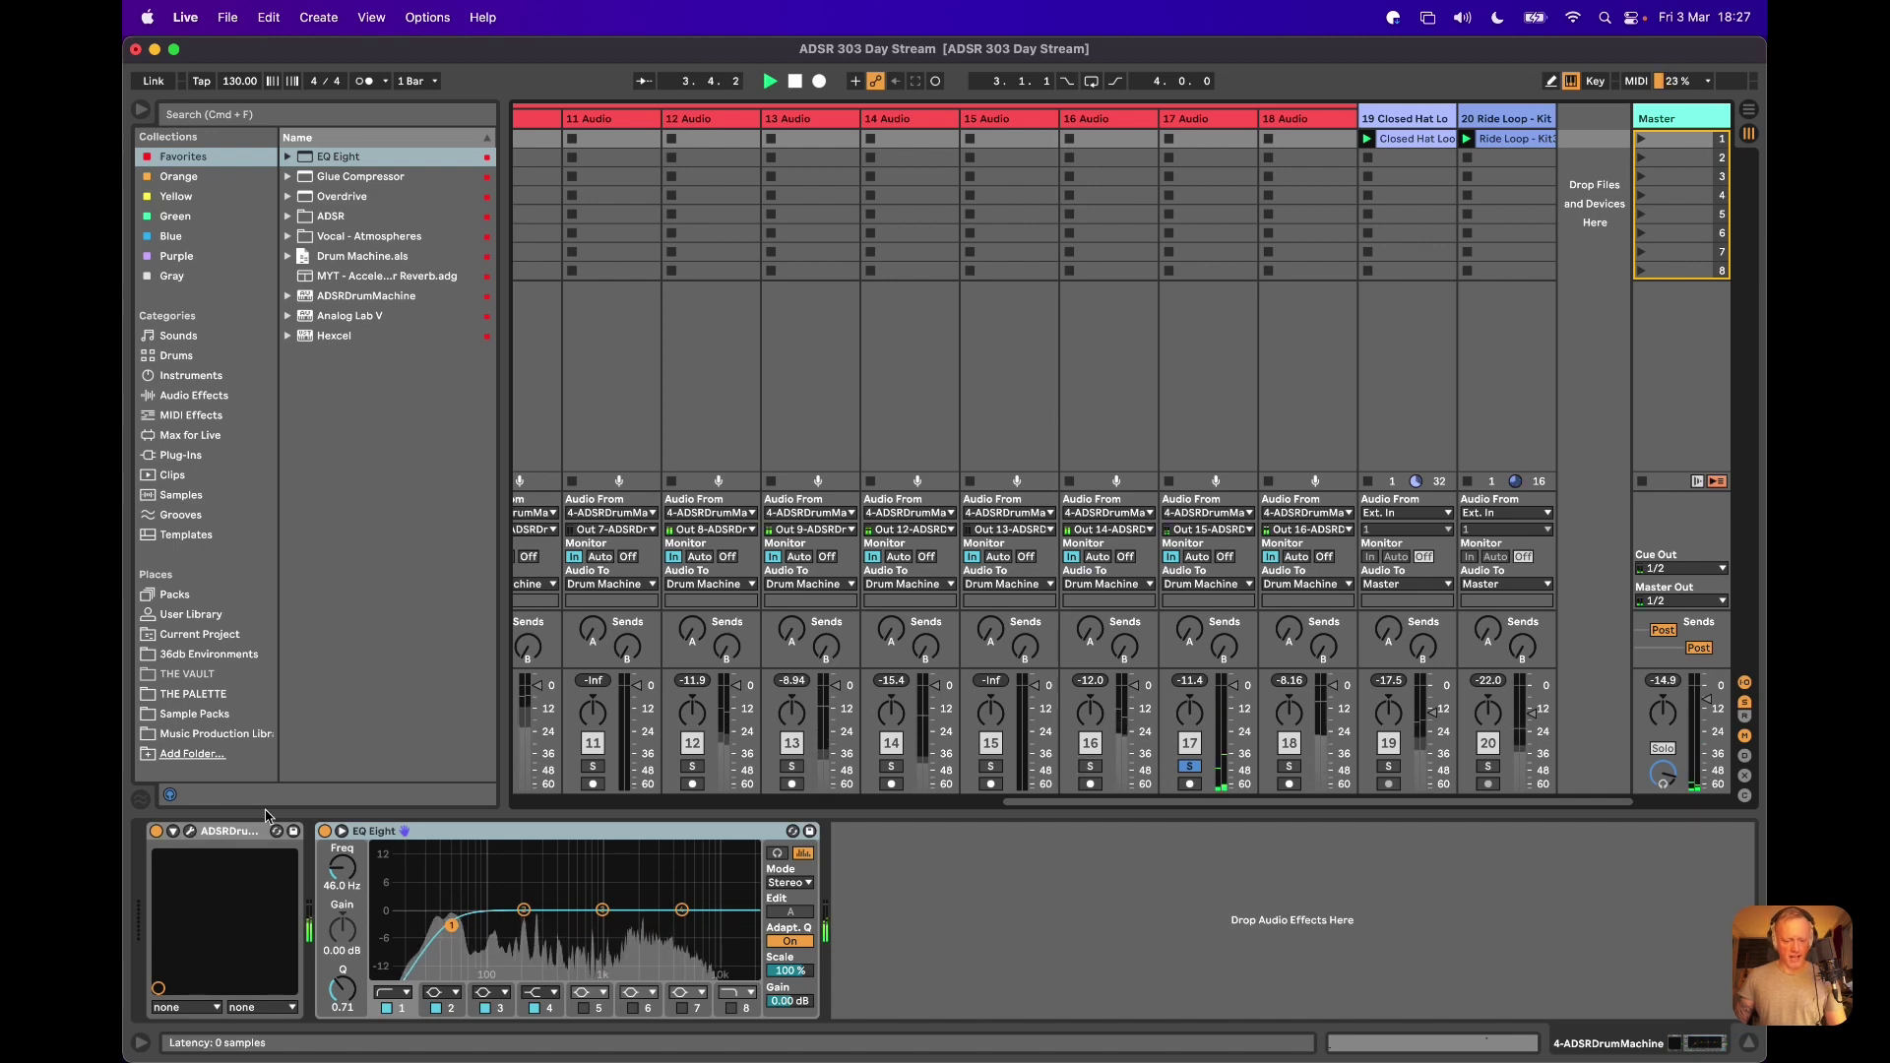
Reopen the Drum Machine plug-in and display the Split settings of the D2 Stab pad
left_click(190, 831)
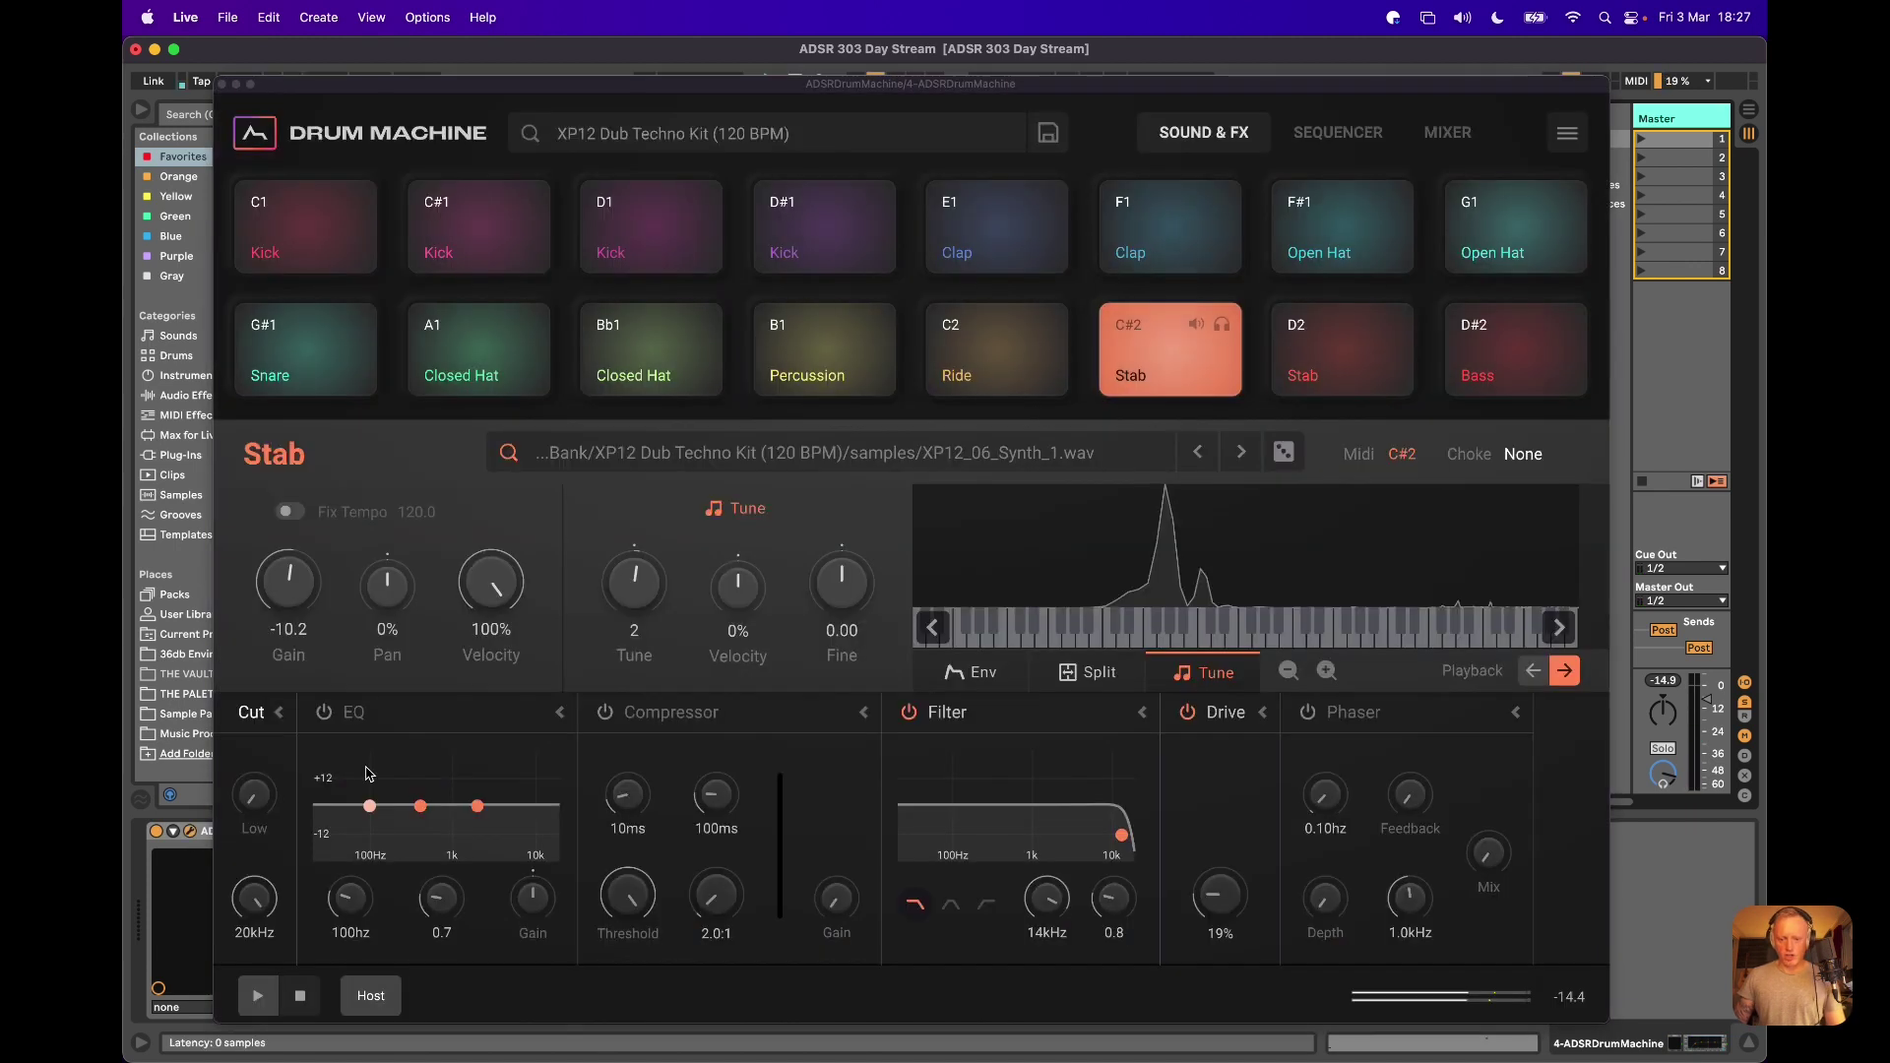
left_click(1331, 373)
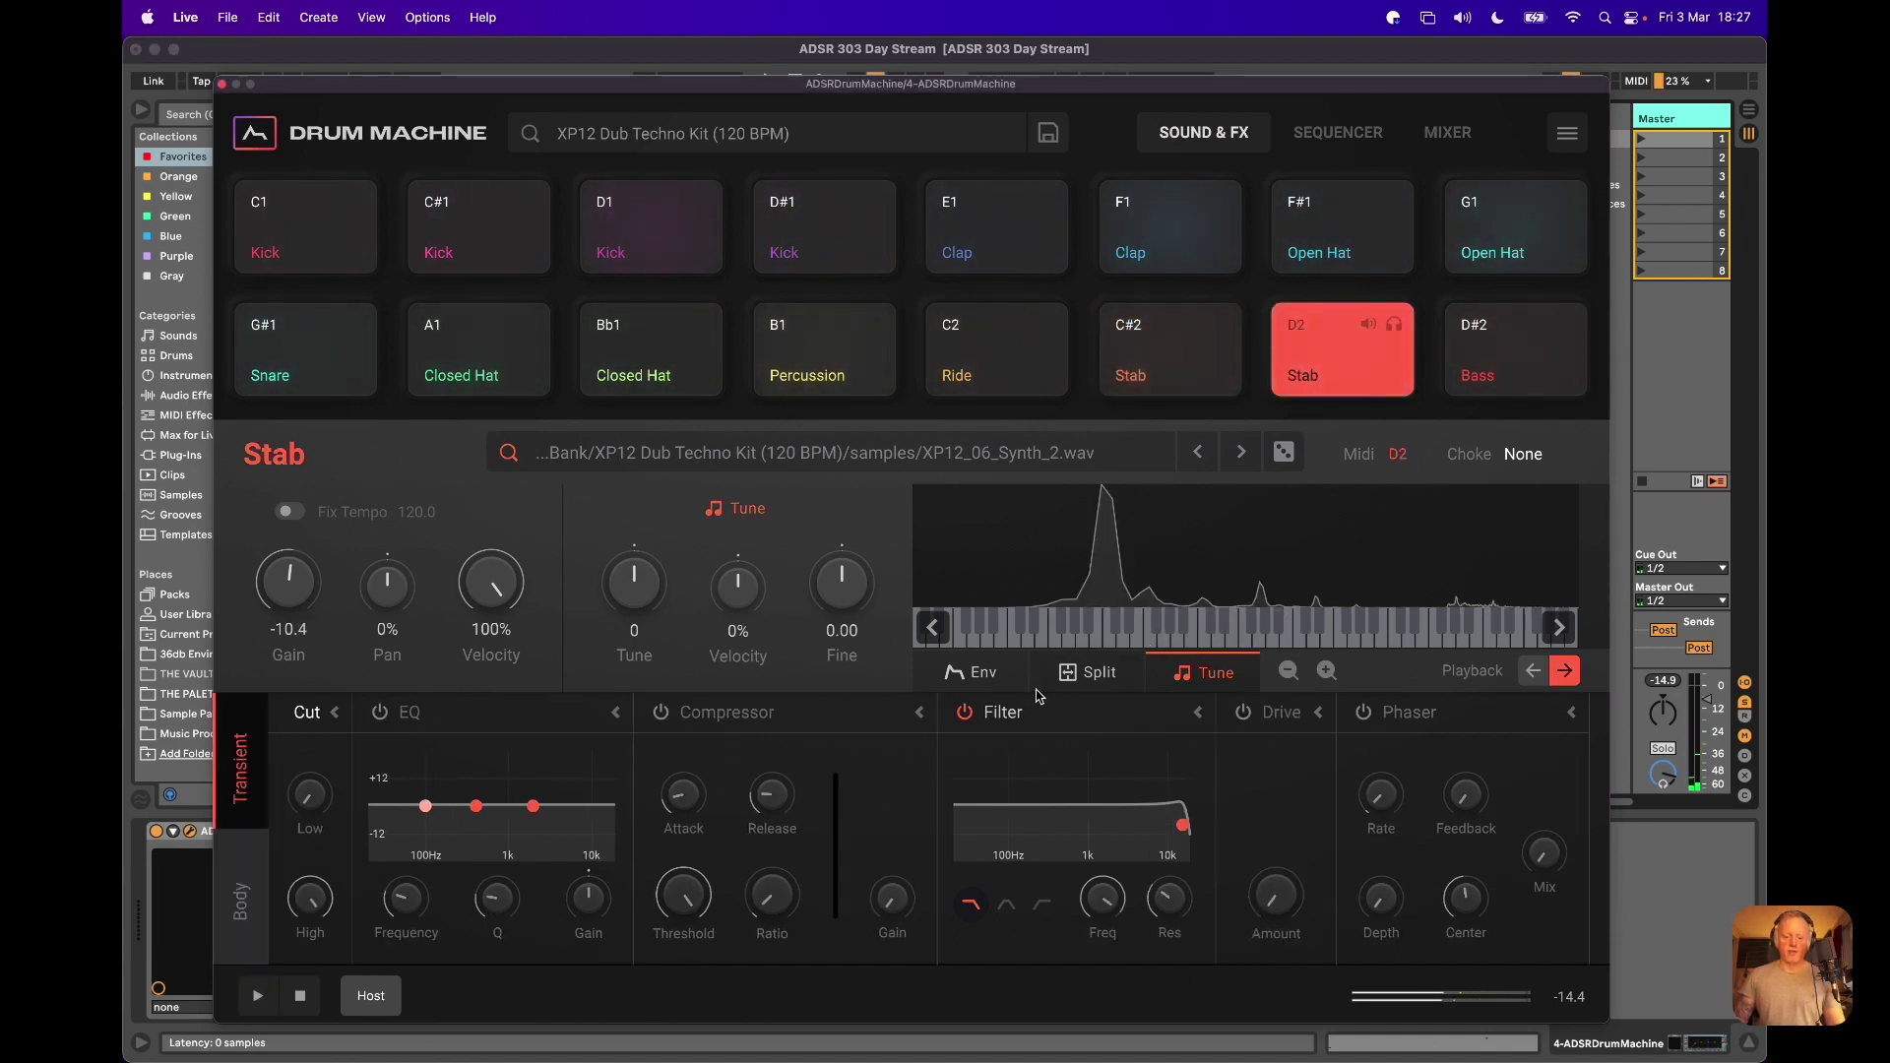
left_click(1088, 678)
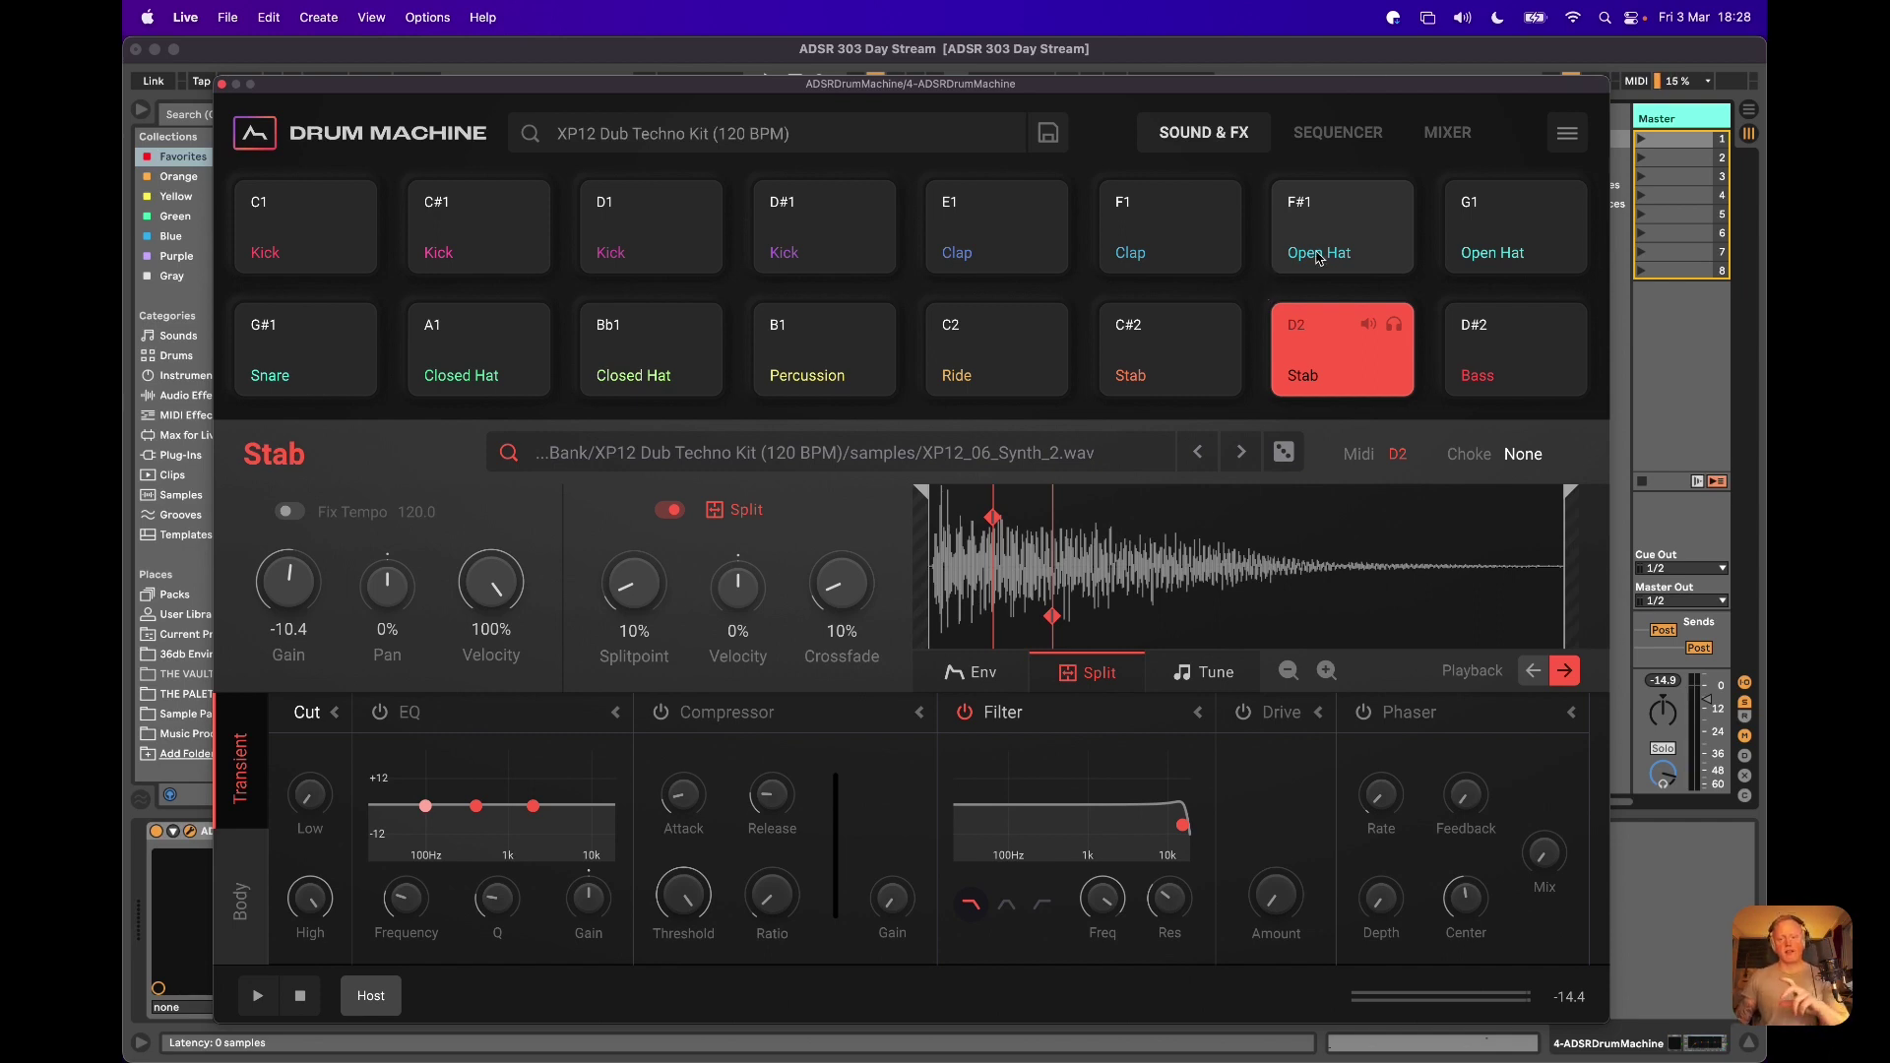
Show the D2 Stab's transient and body channels in the mixer, and switch their solo on and off again
left_click(1449, 135)
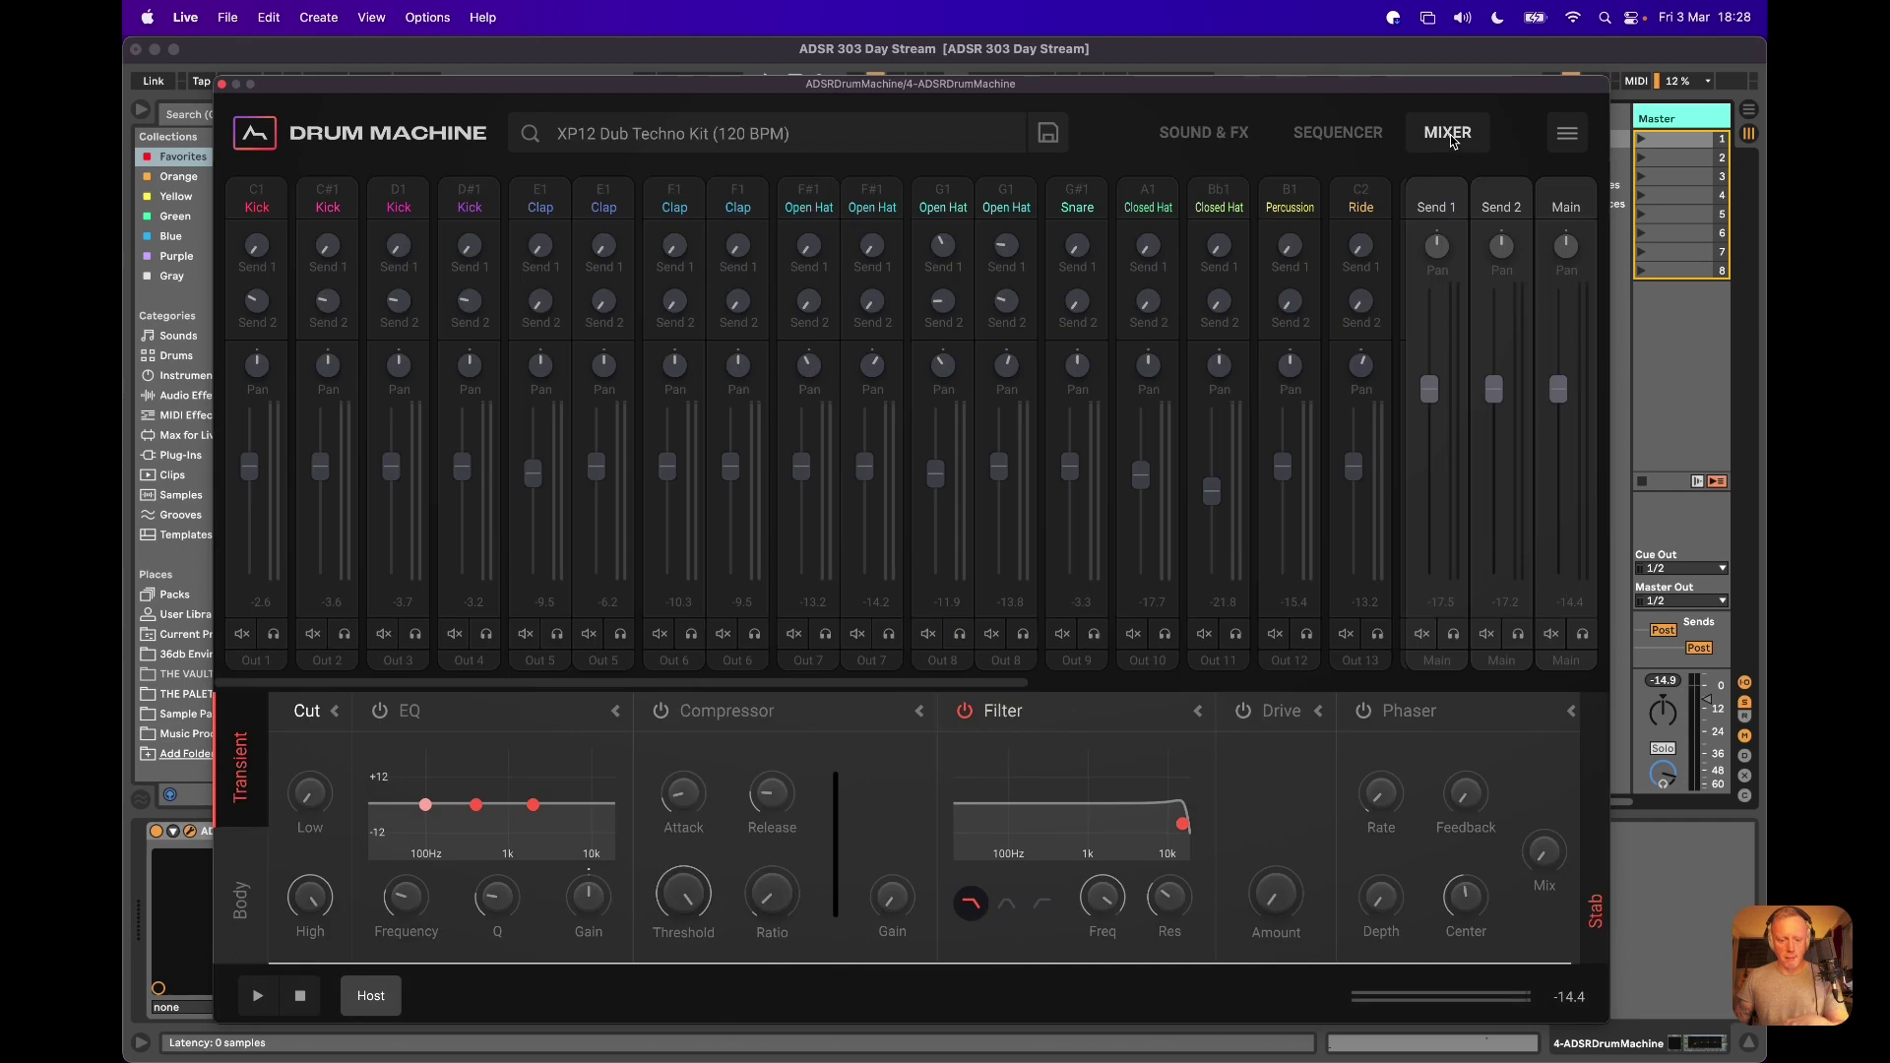
left_click_drag(886, 693, 1319, 689)
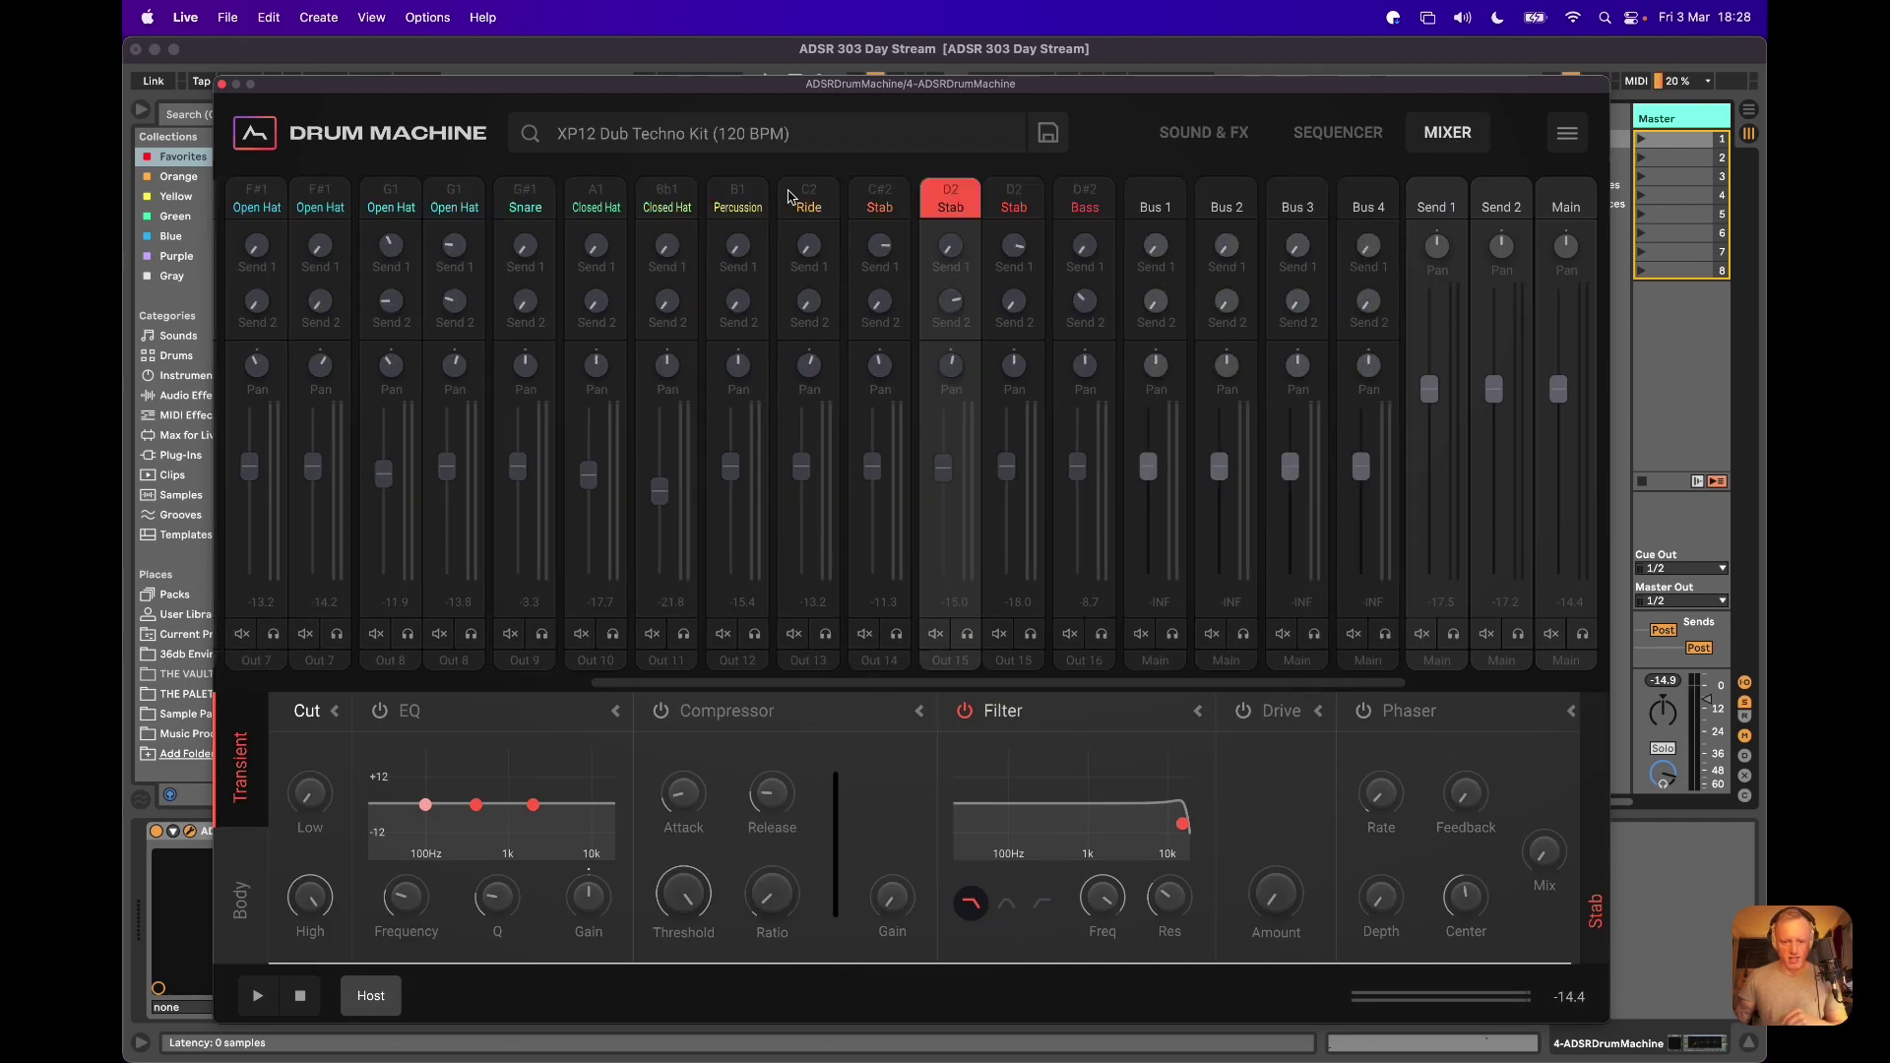
left_click(1012, 205)
left_click(939, 205)
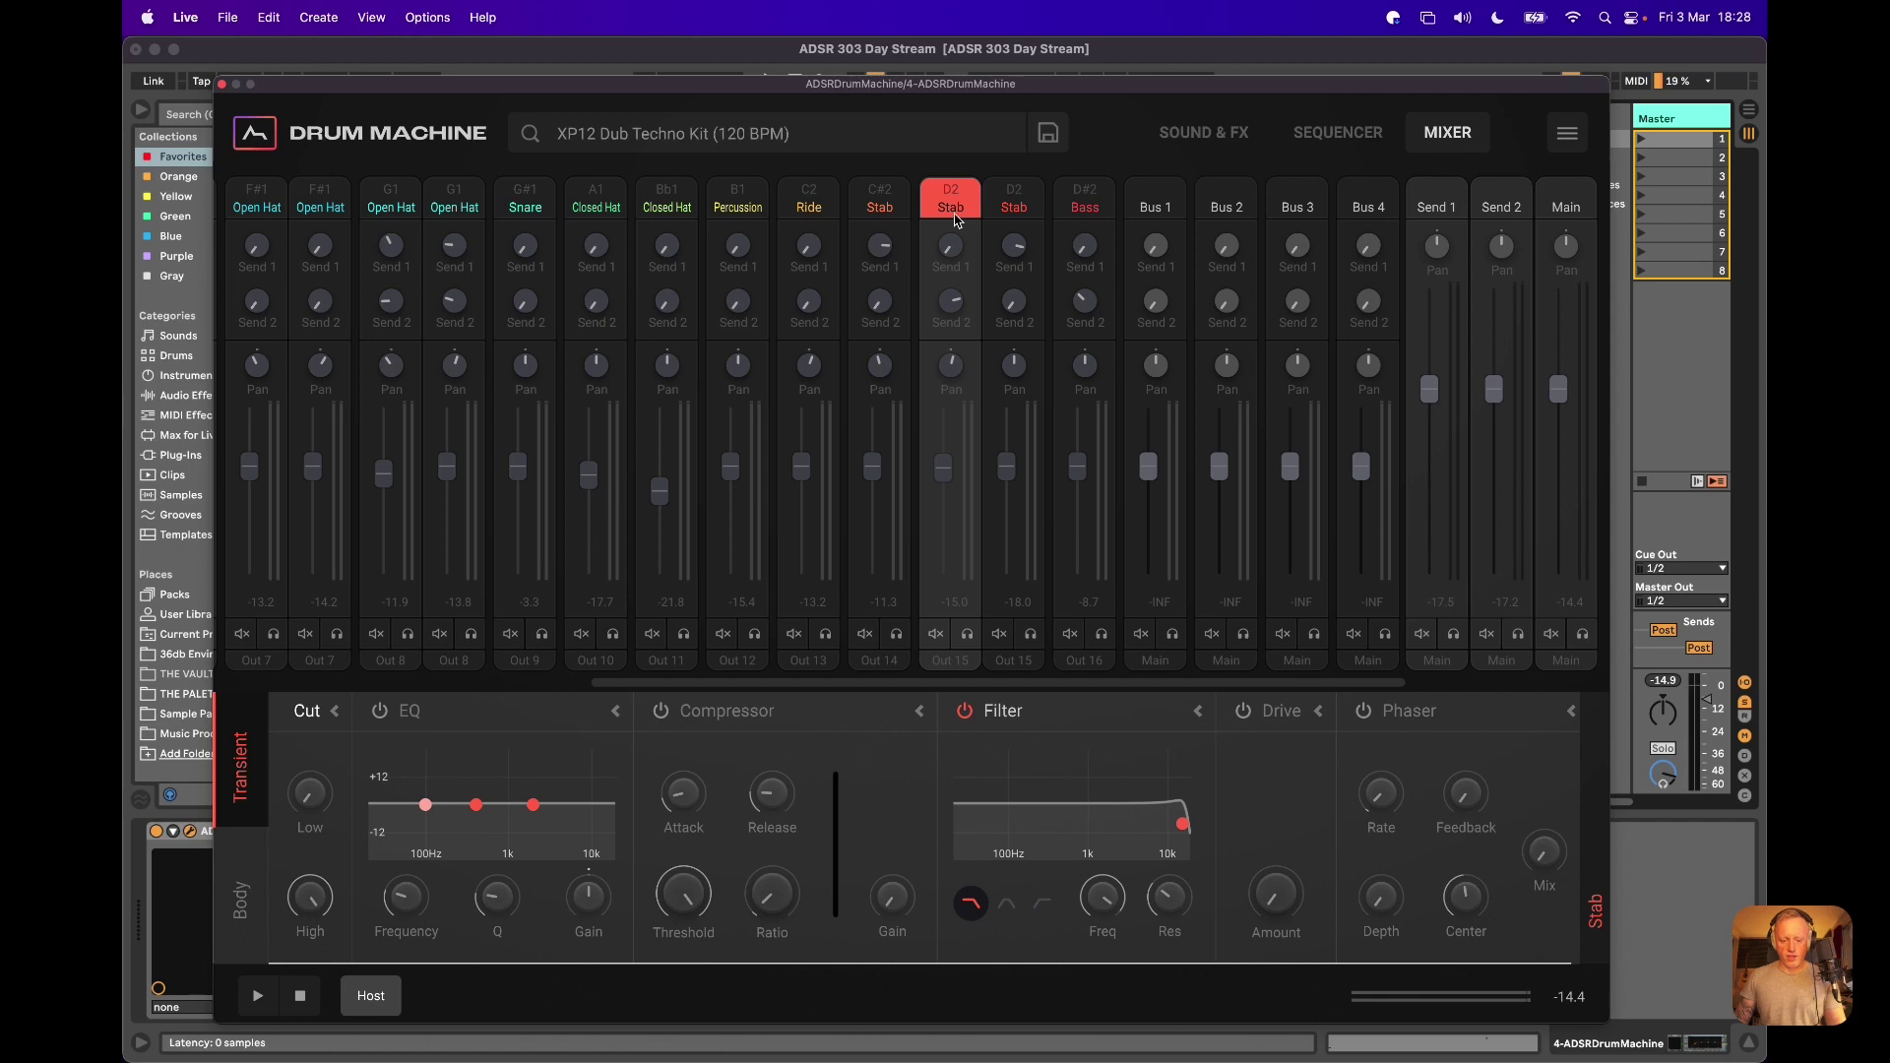
left_click(968, 635)
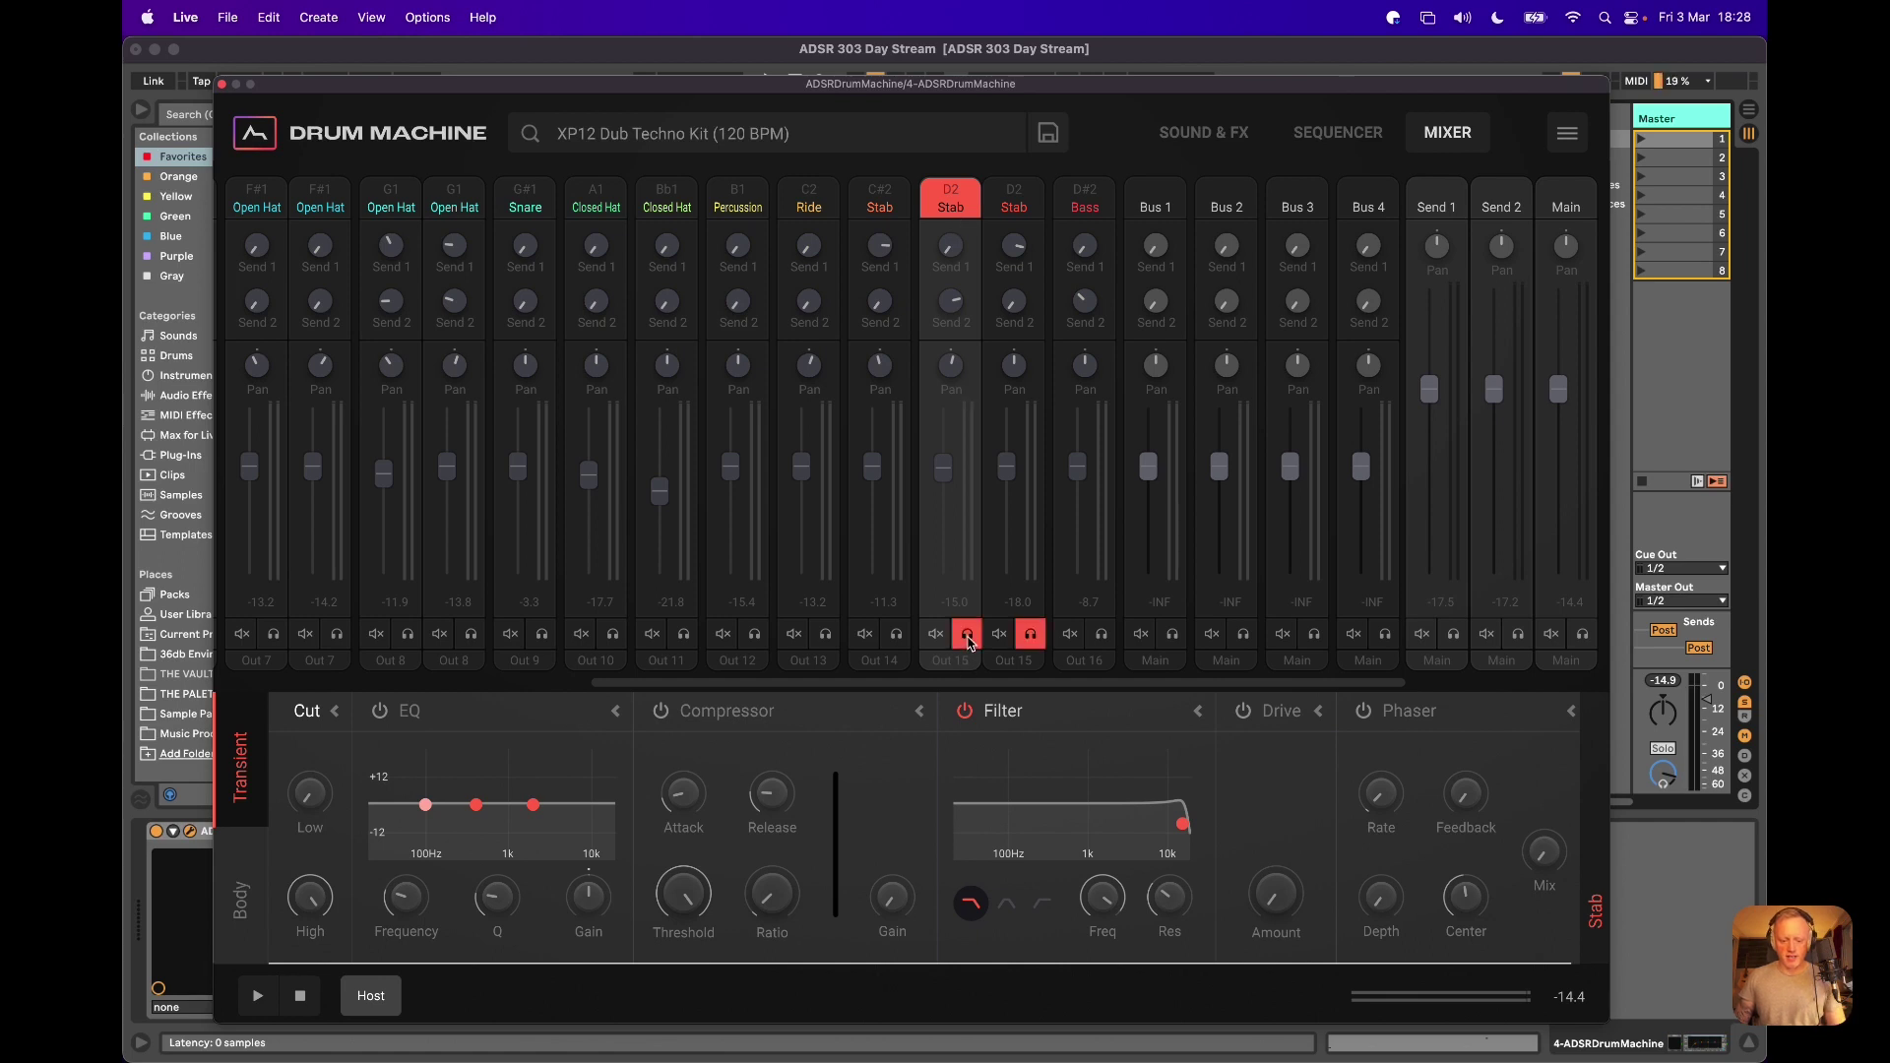
left_click(968, 635)
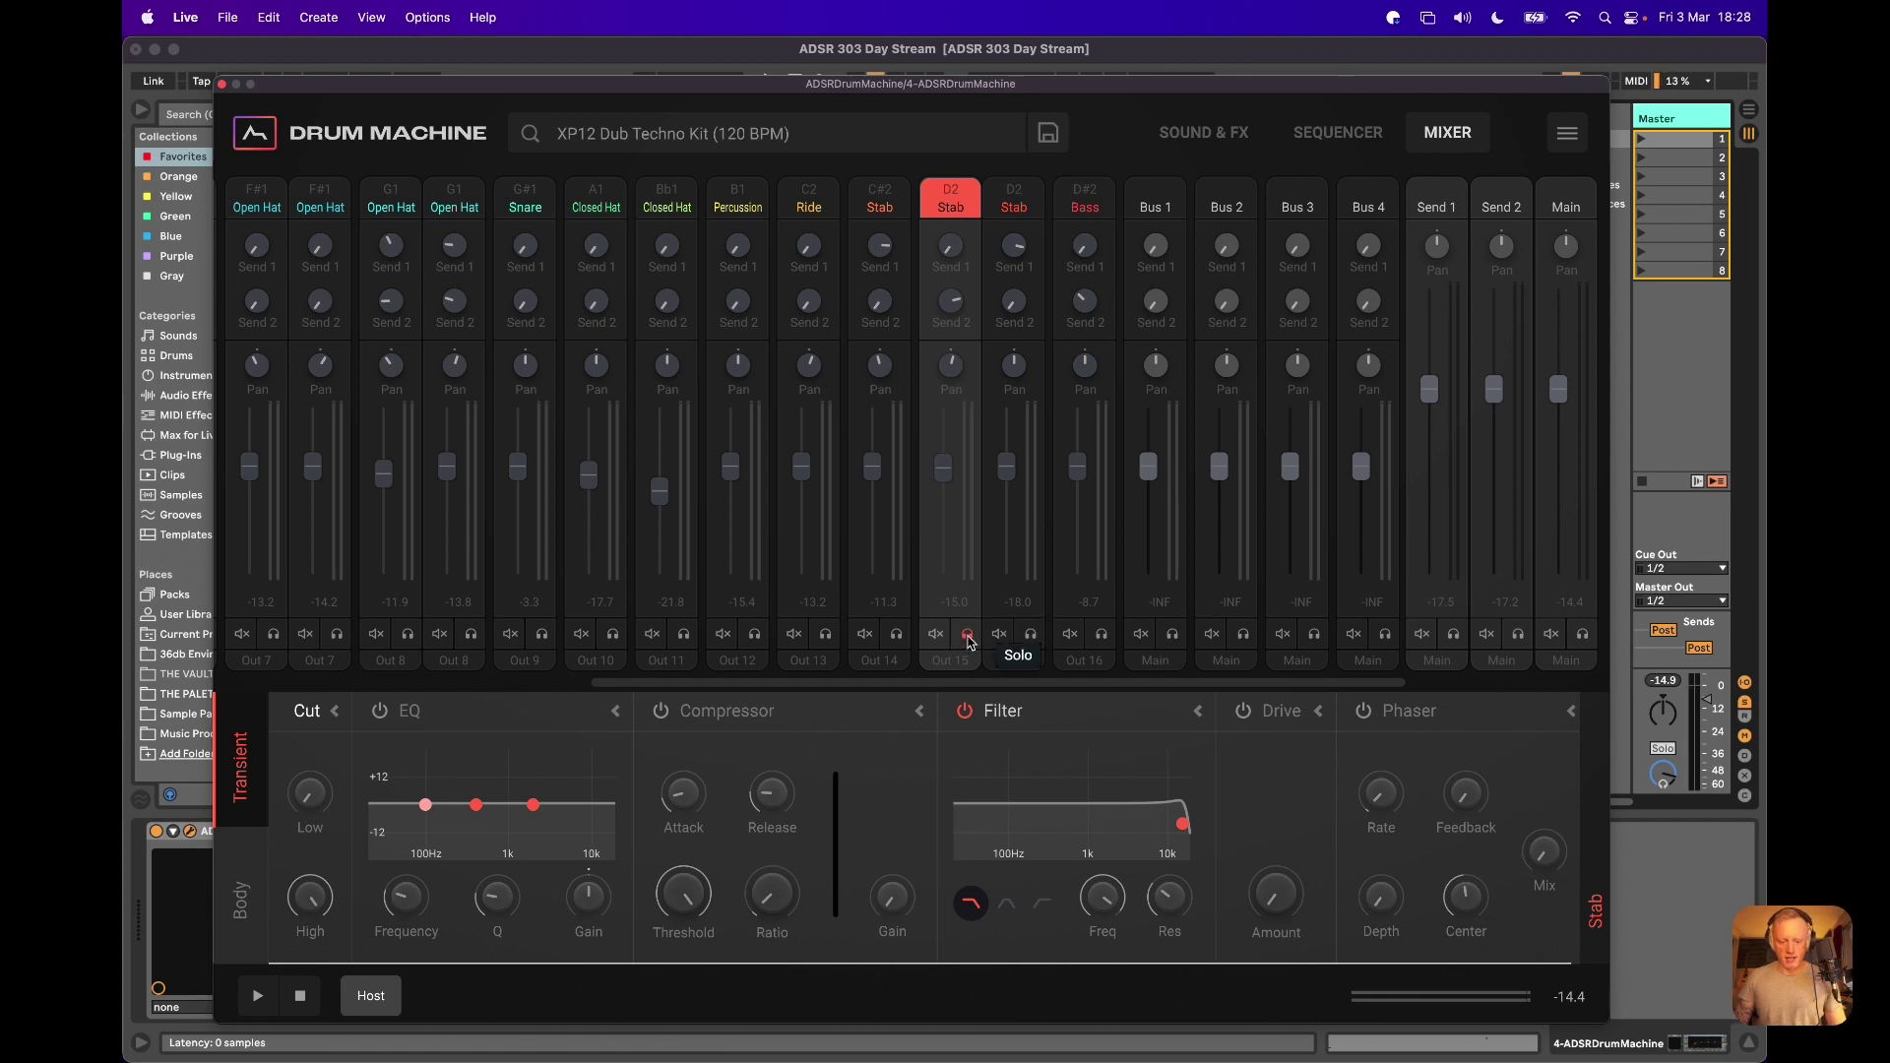
Play the pattern with the D2 Stab's body channel muted to hear its transient, and stop playback
key("space")
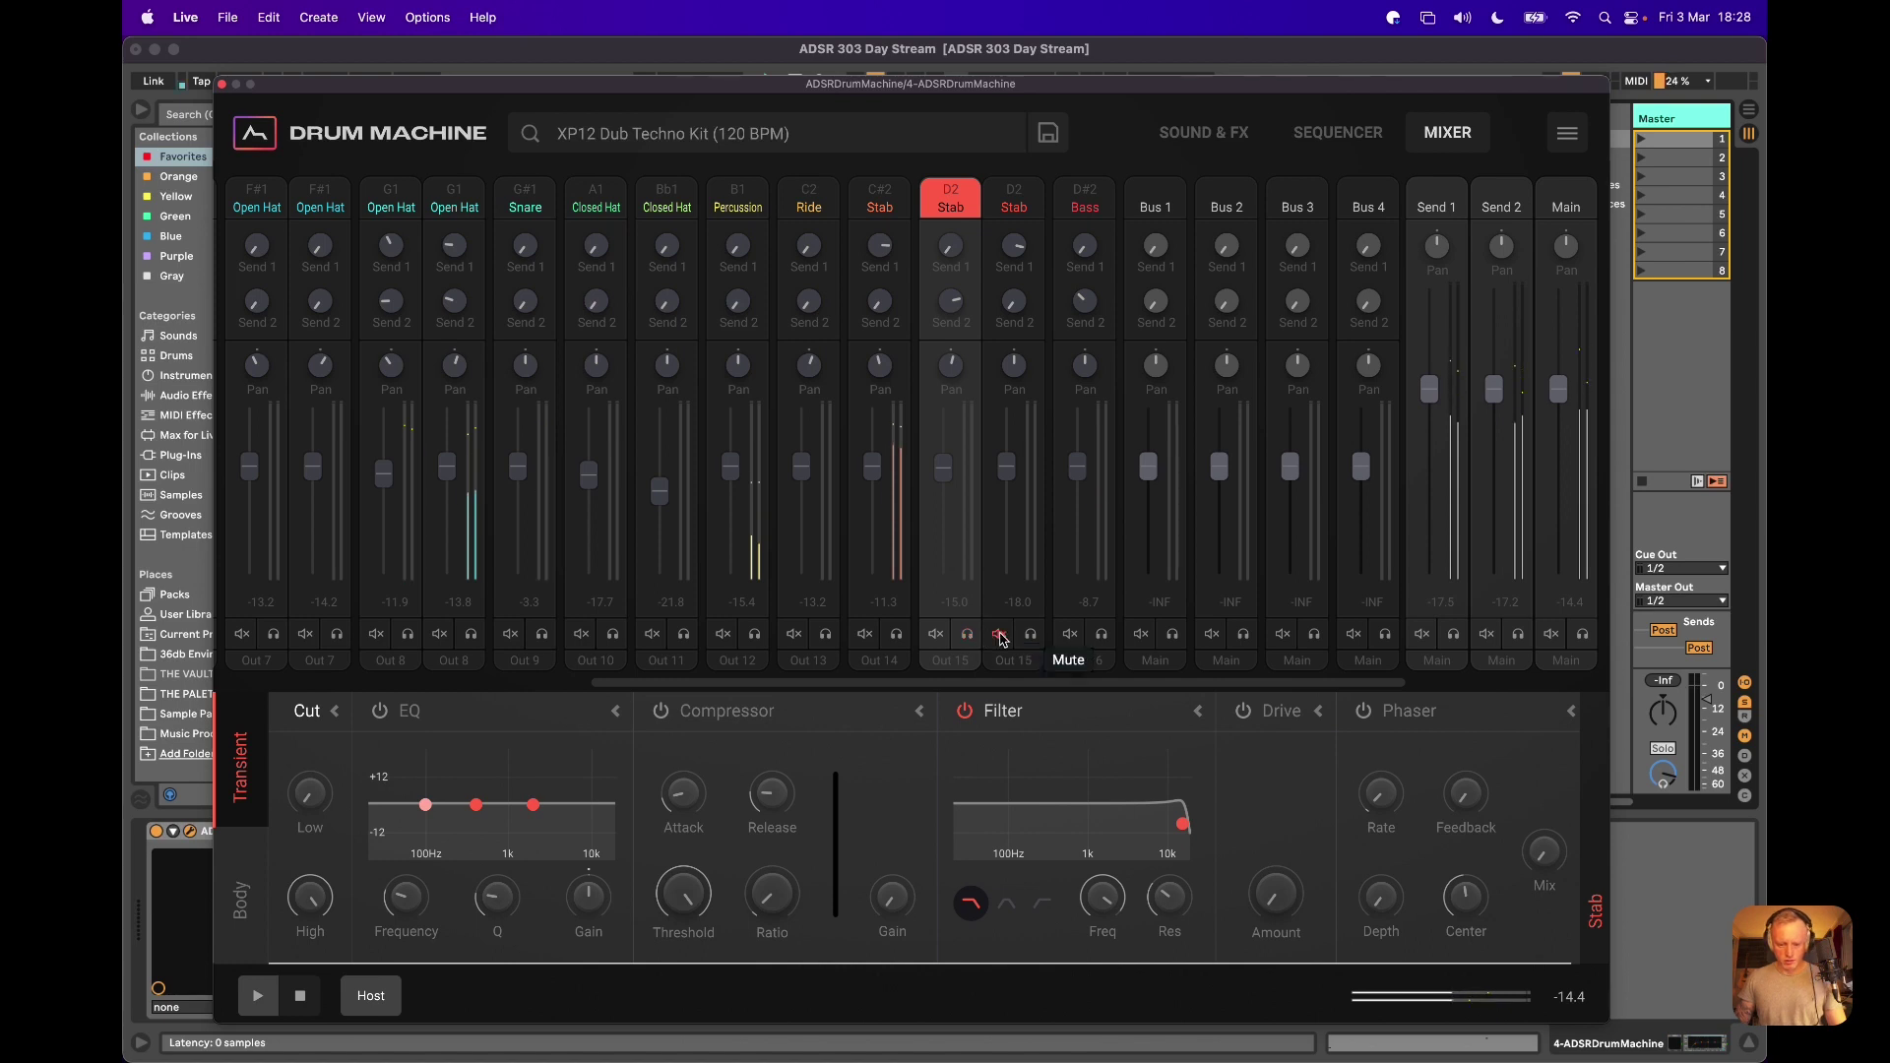
left_click(1000, 638)
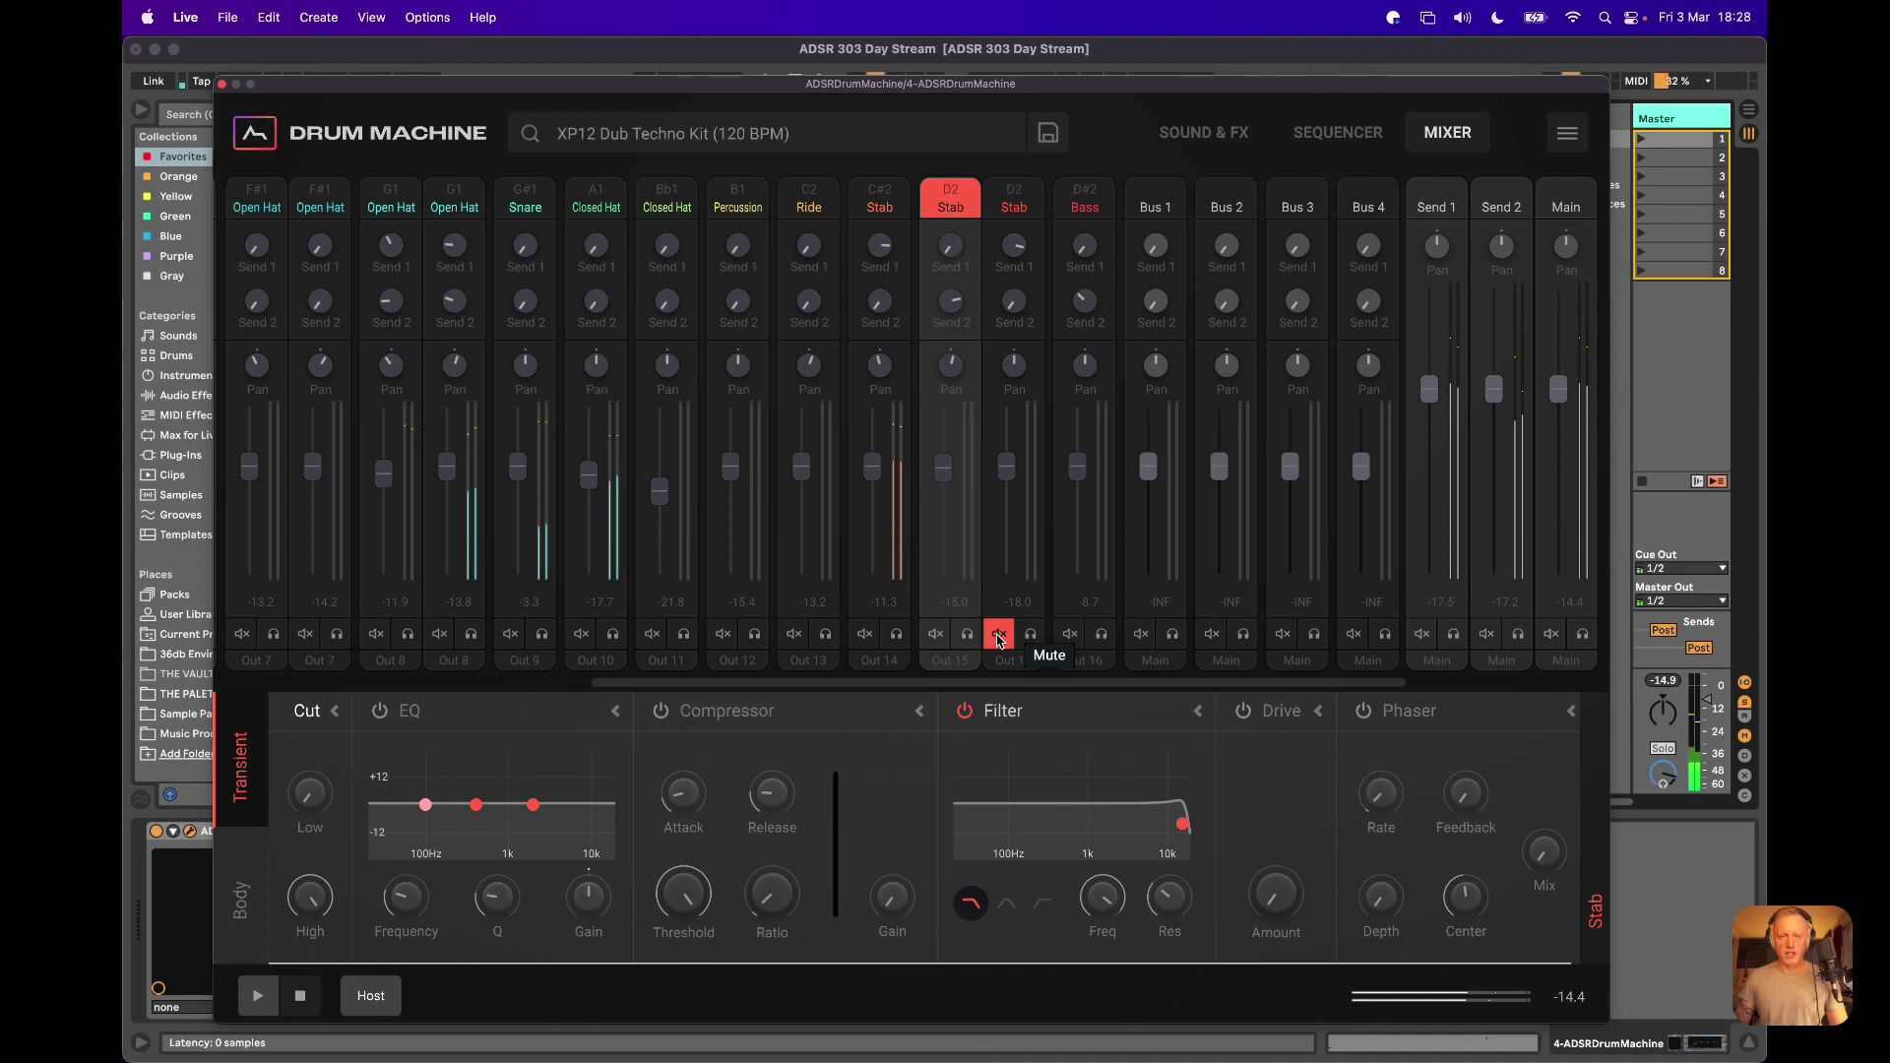
key("space")
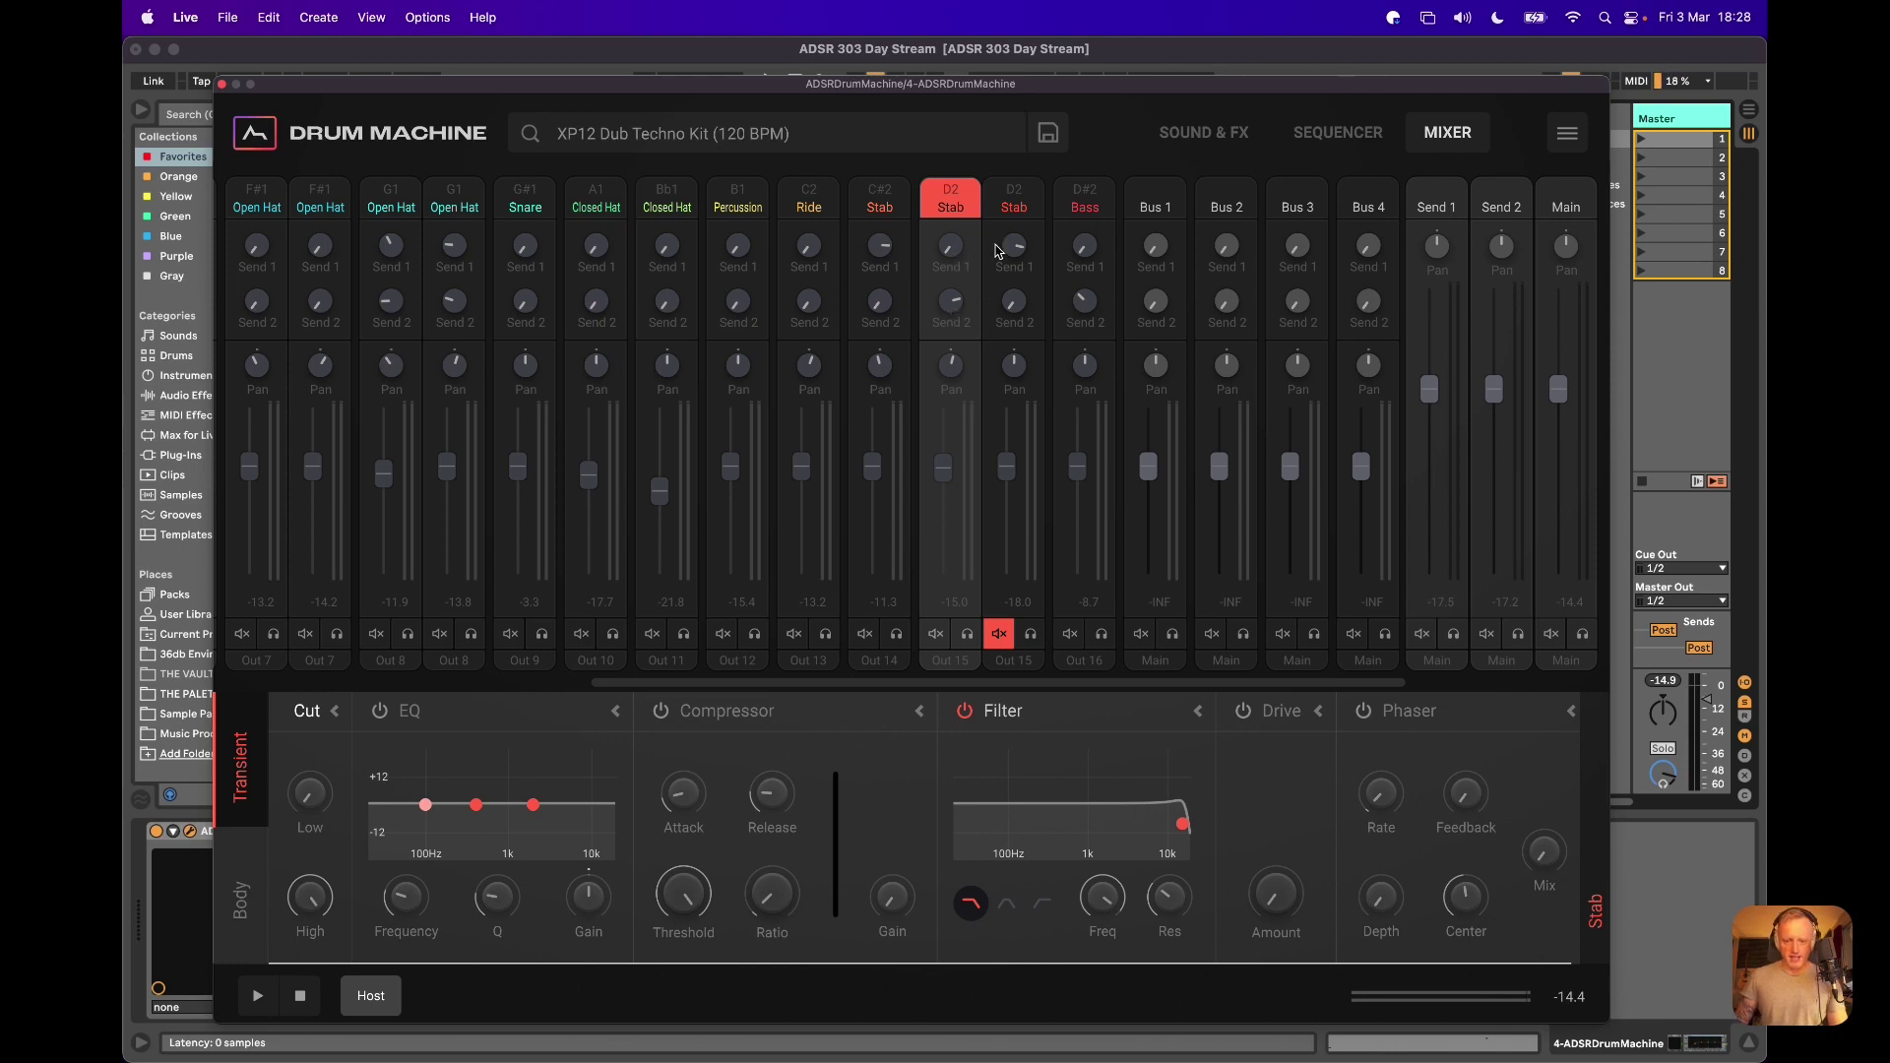
Turn the D2 Stab transient channel's Send 2 fully down and its Send 1 up, listening with the body channel muted and unmuted
left_click(1002, 635)
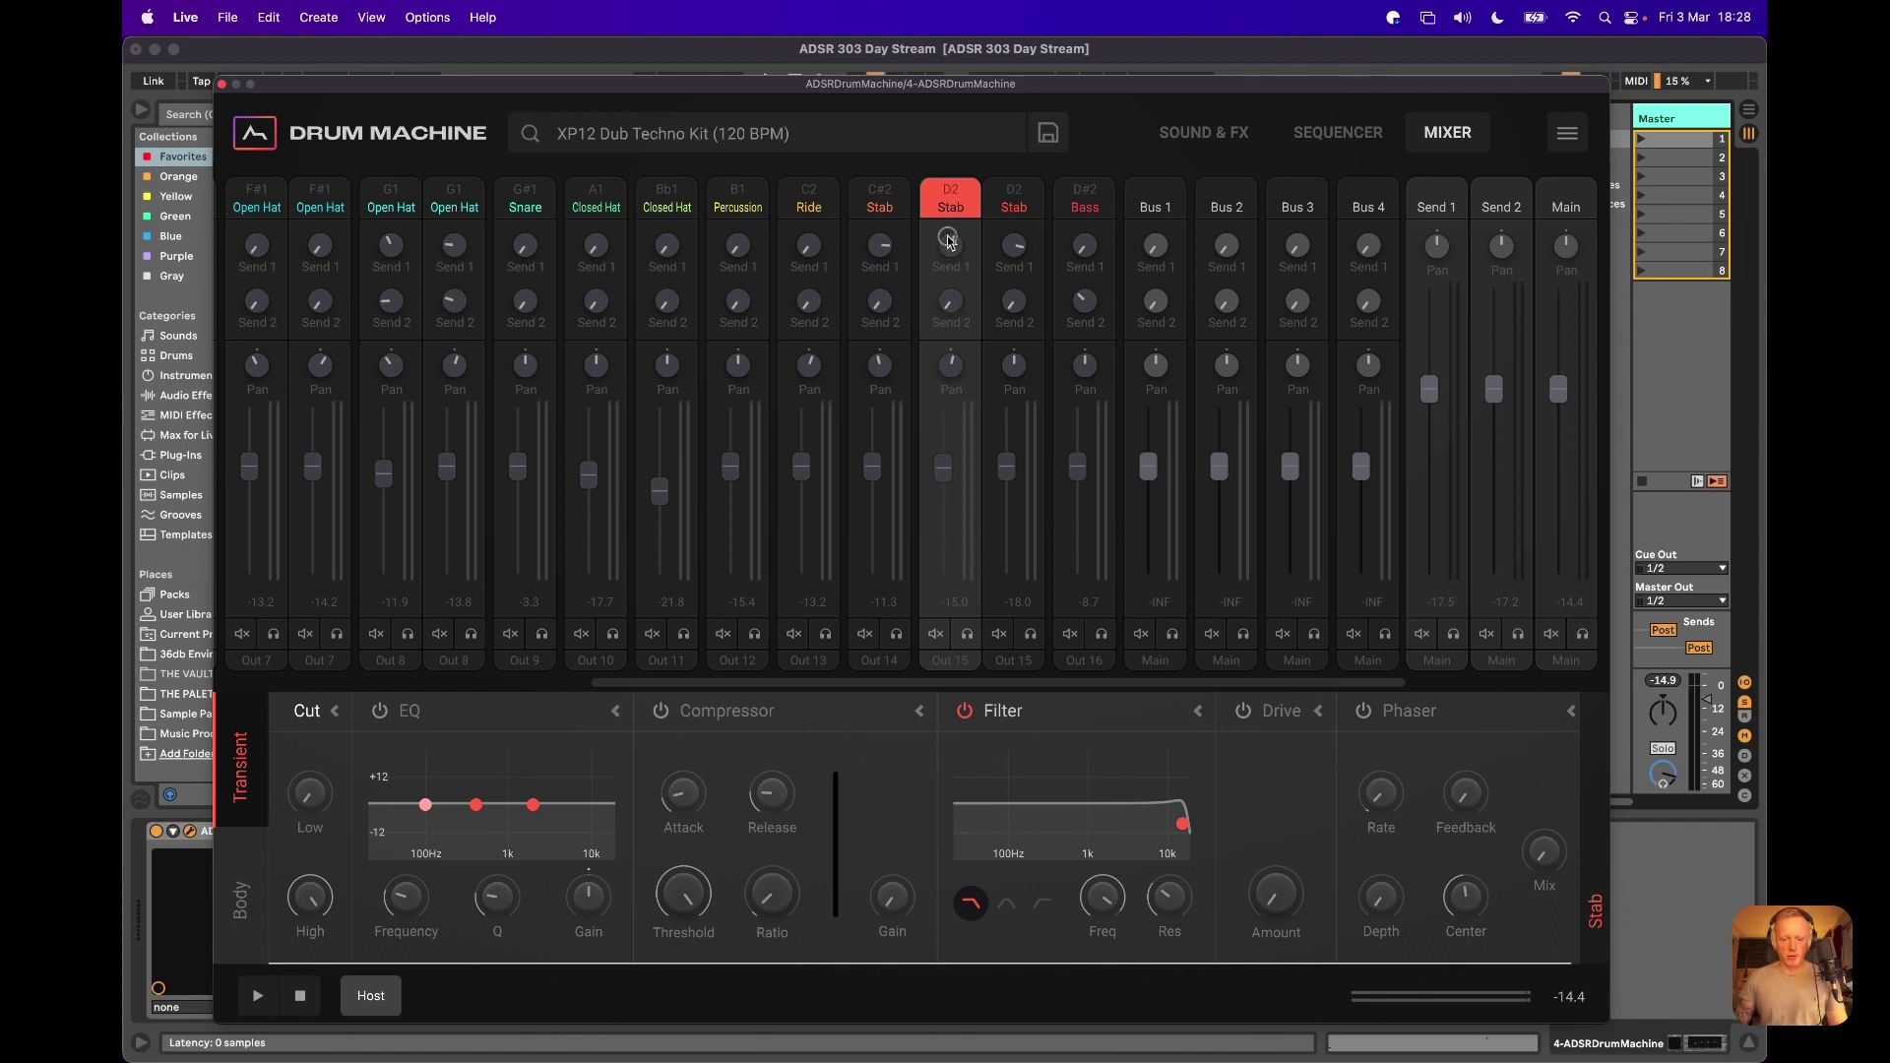
left_click(1002, 635)
key("space")
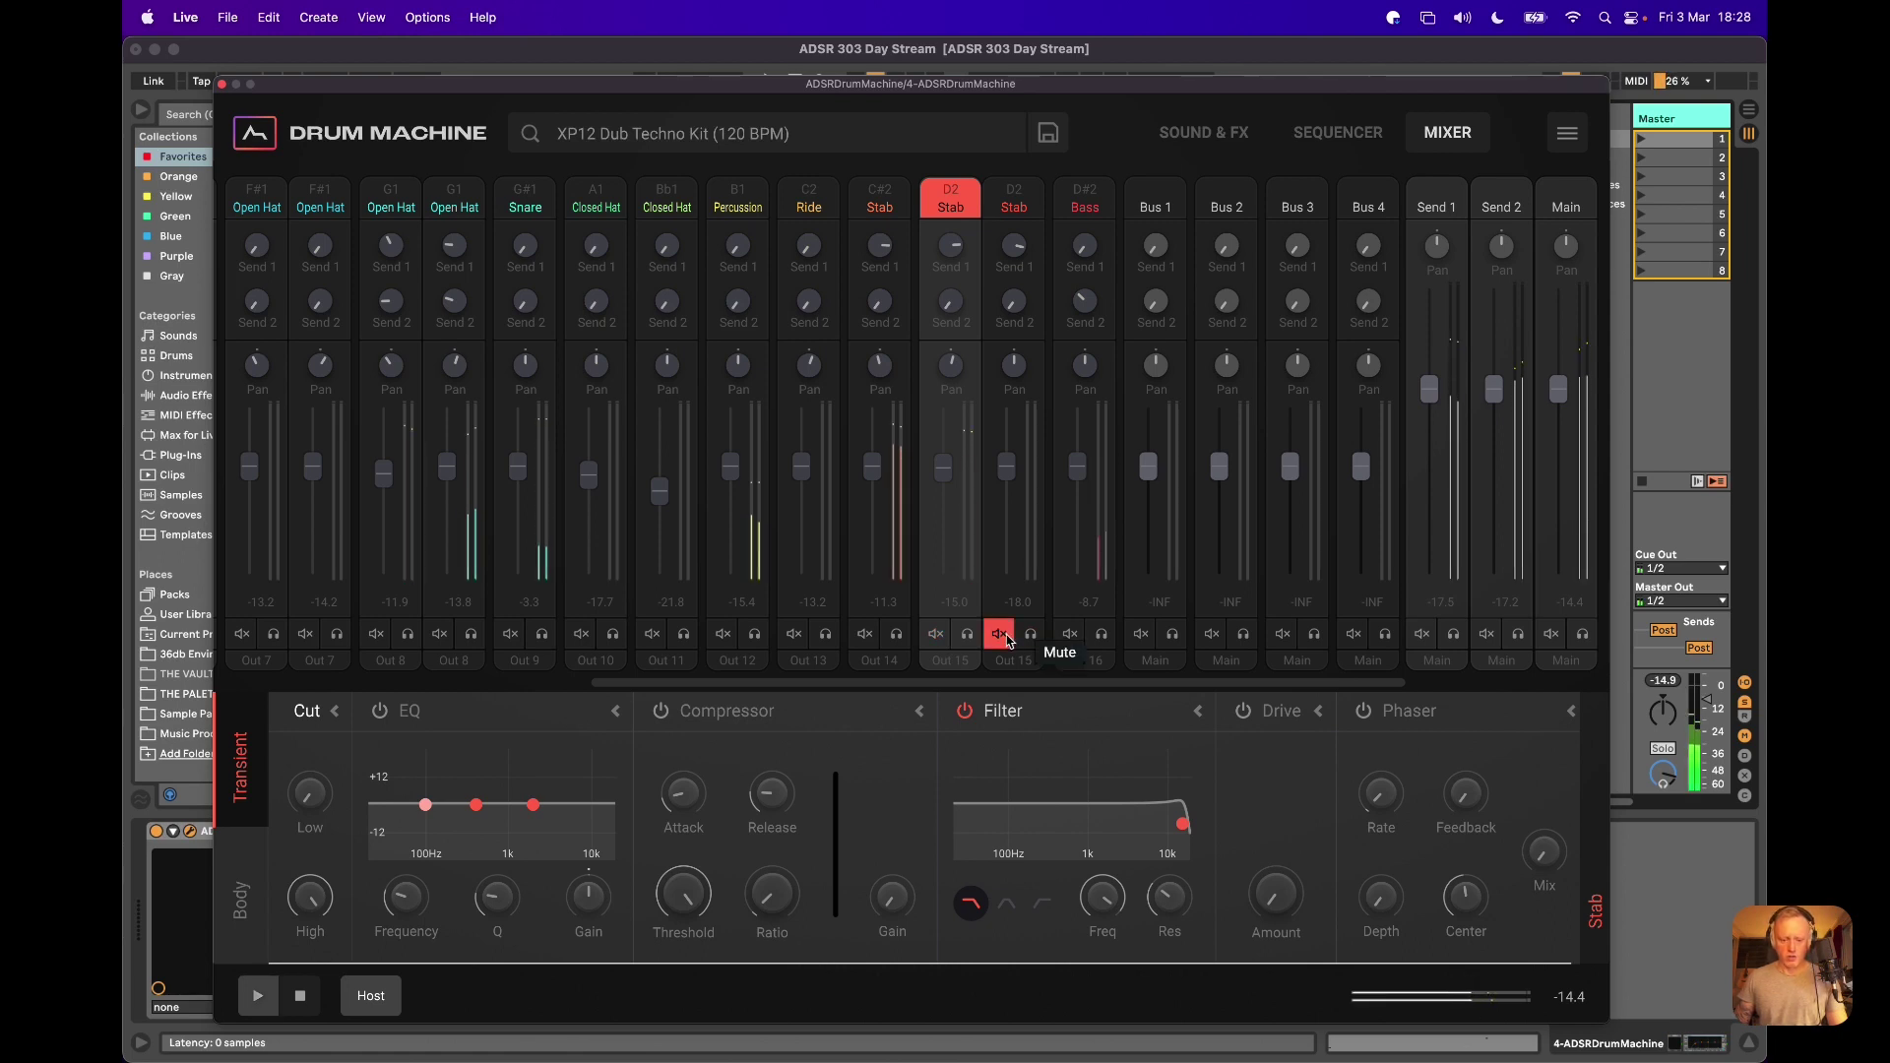
left_click(1006, 638)
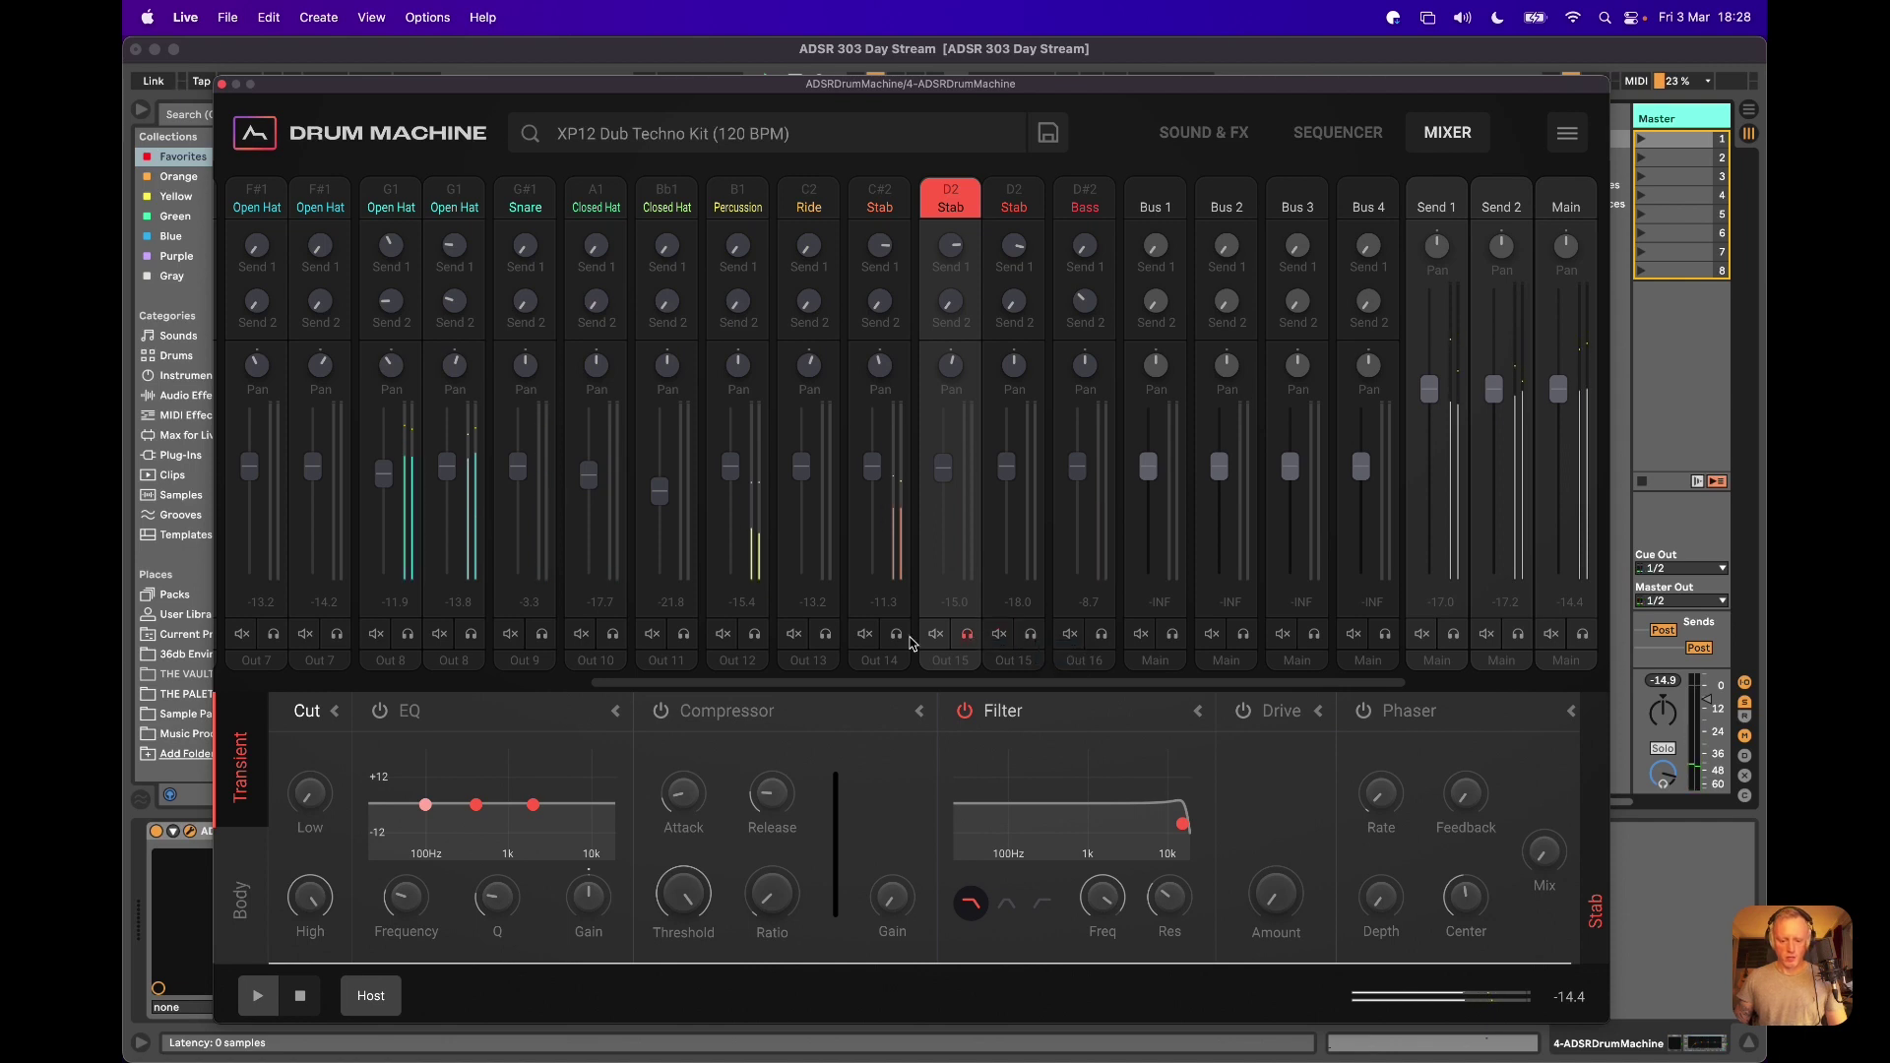
Reposition the plug-in window to reach the session mixer and release the solo on 17 Audio
left_click_drag(973, 85, 1043, 79)
left_click(1190, 768)
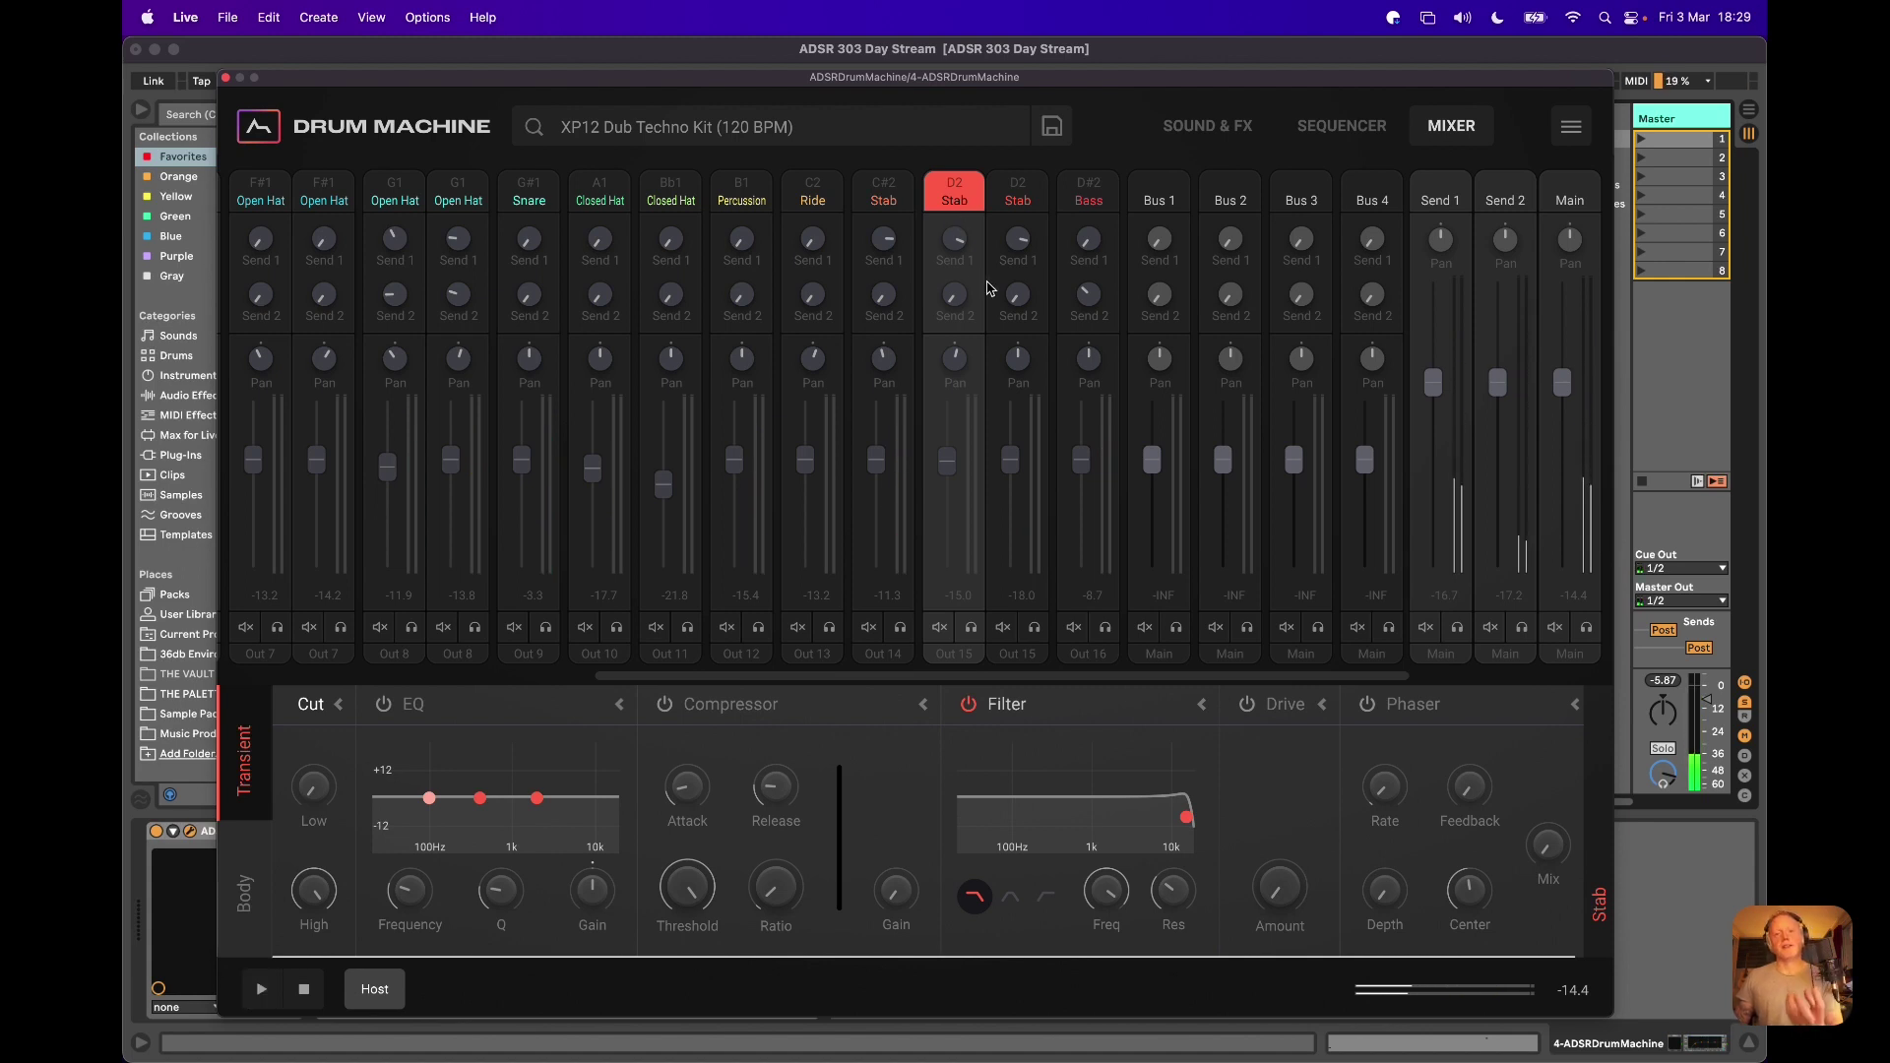
Mute the D2 Stab's transient channel, solo its body channel, and turn the body's Send 1 fully down and Send 2 fully up during playback
left_click(941, 629)
left_click(1002, 628)
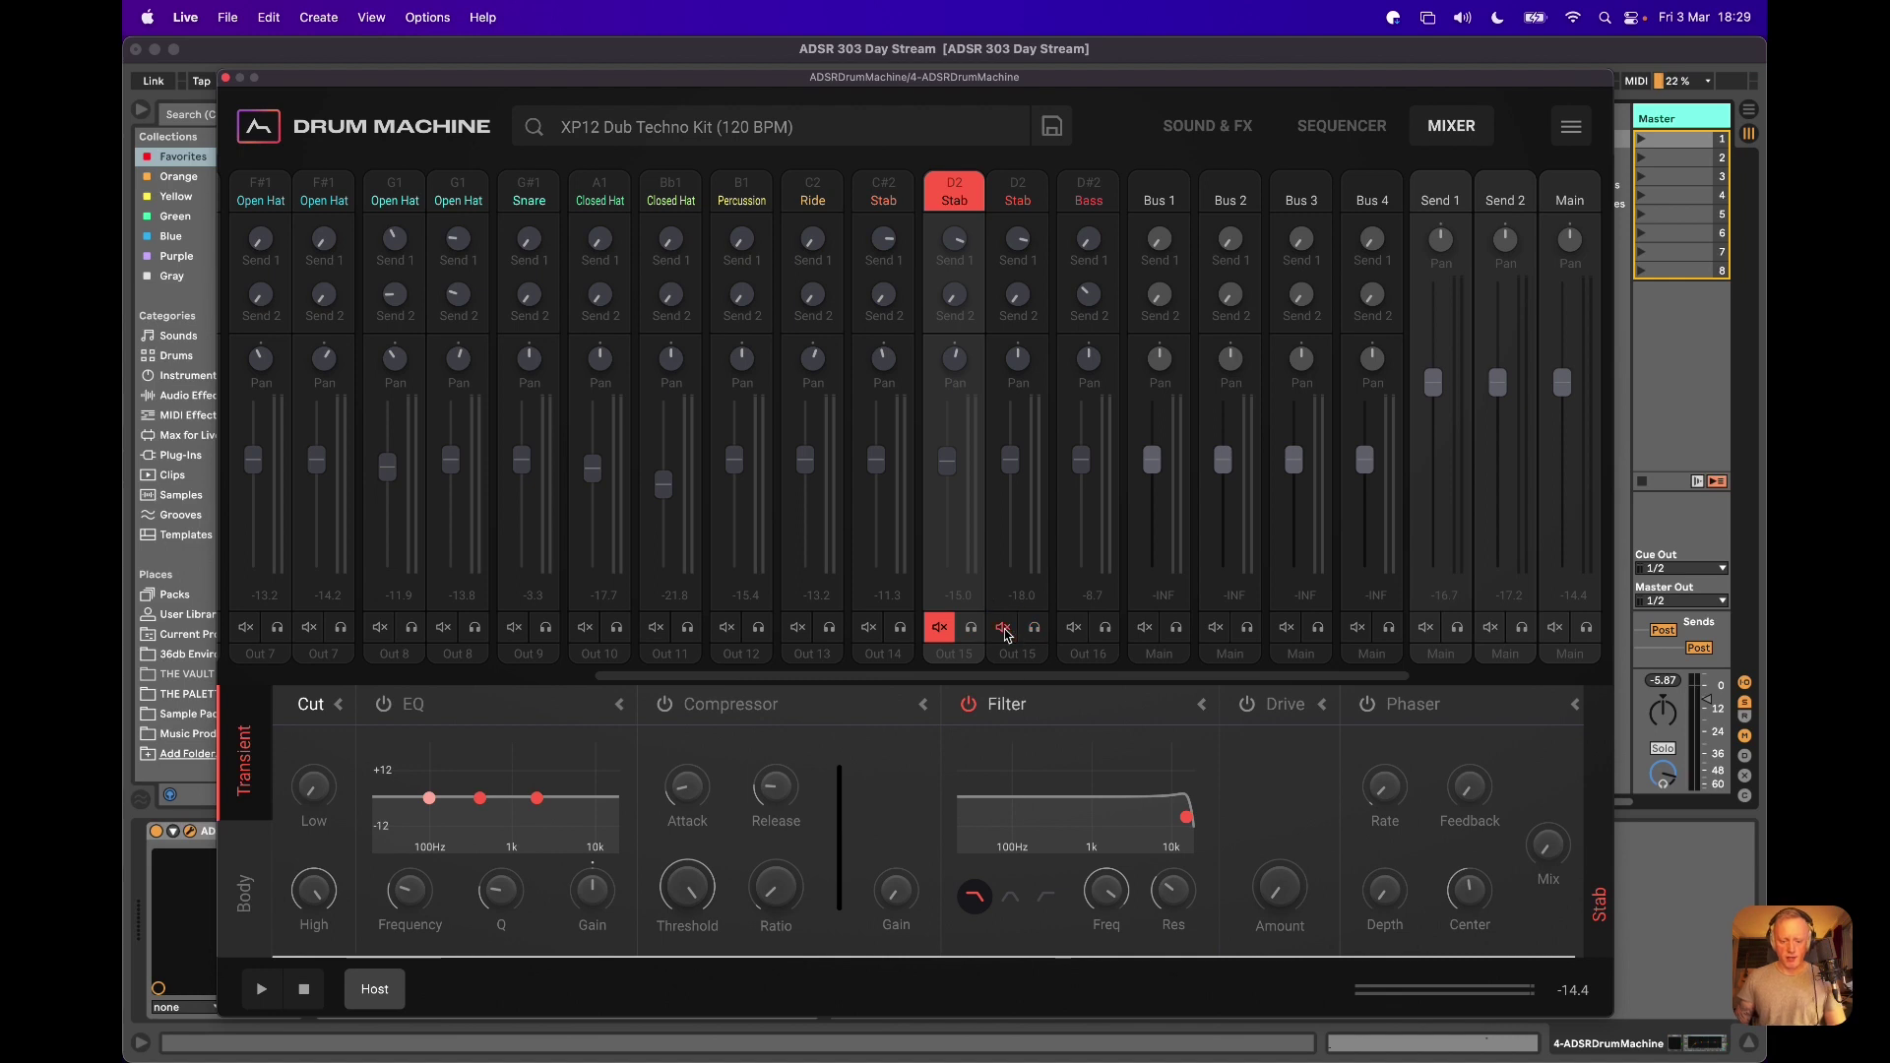
left_click(1034, 629)
key("space")
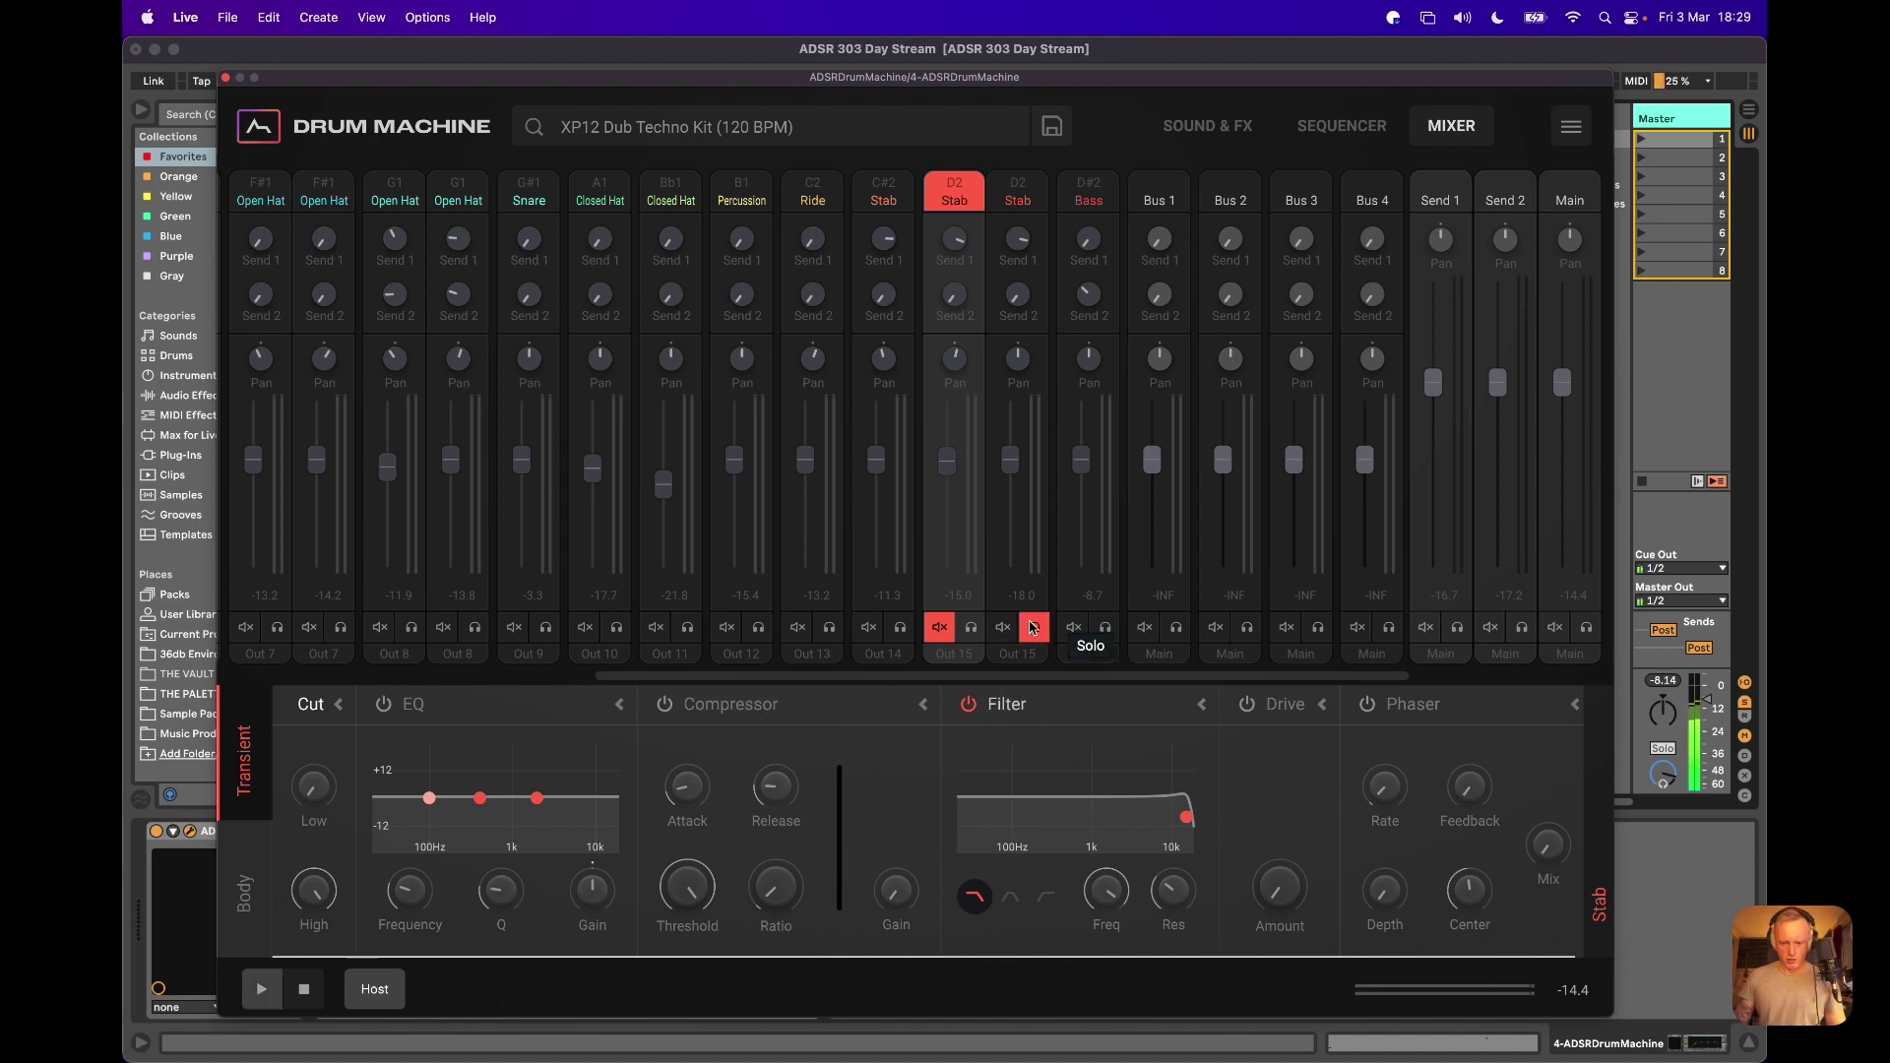
left_click(1018, 202)
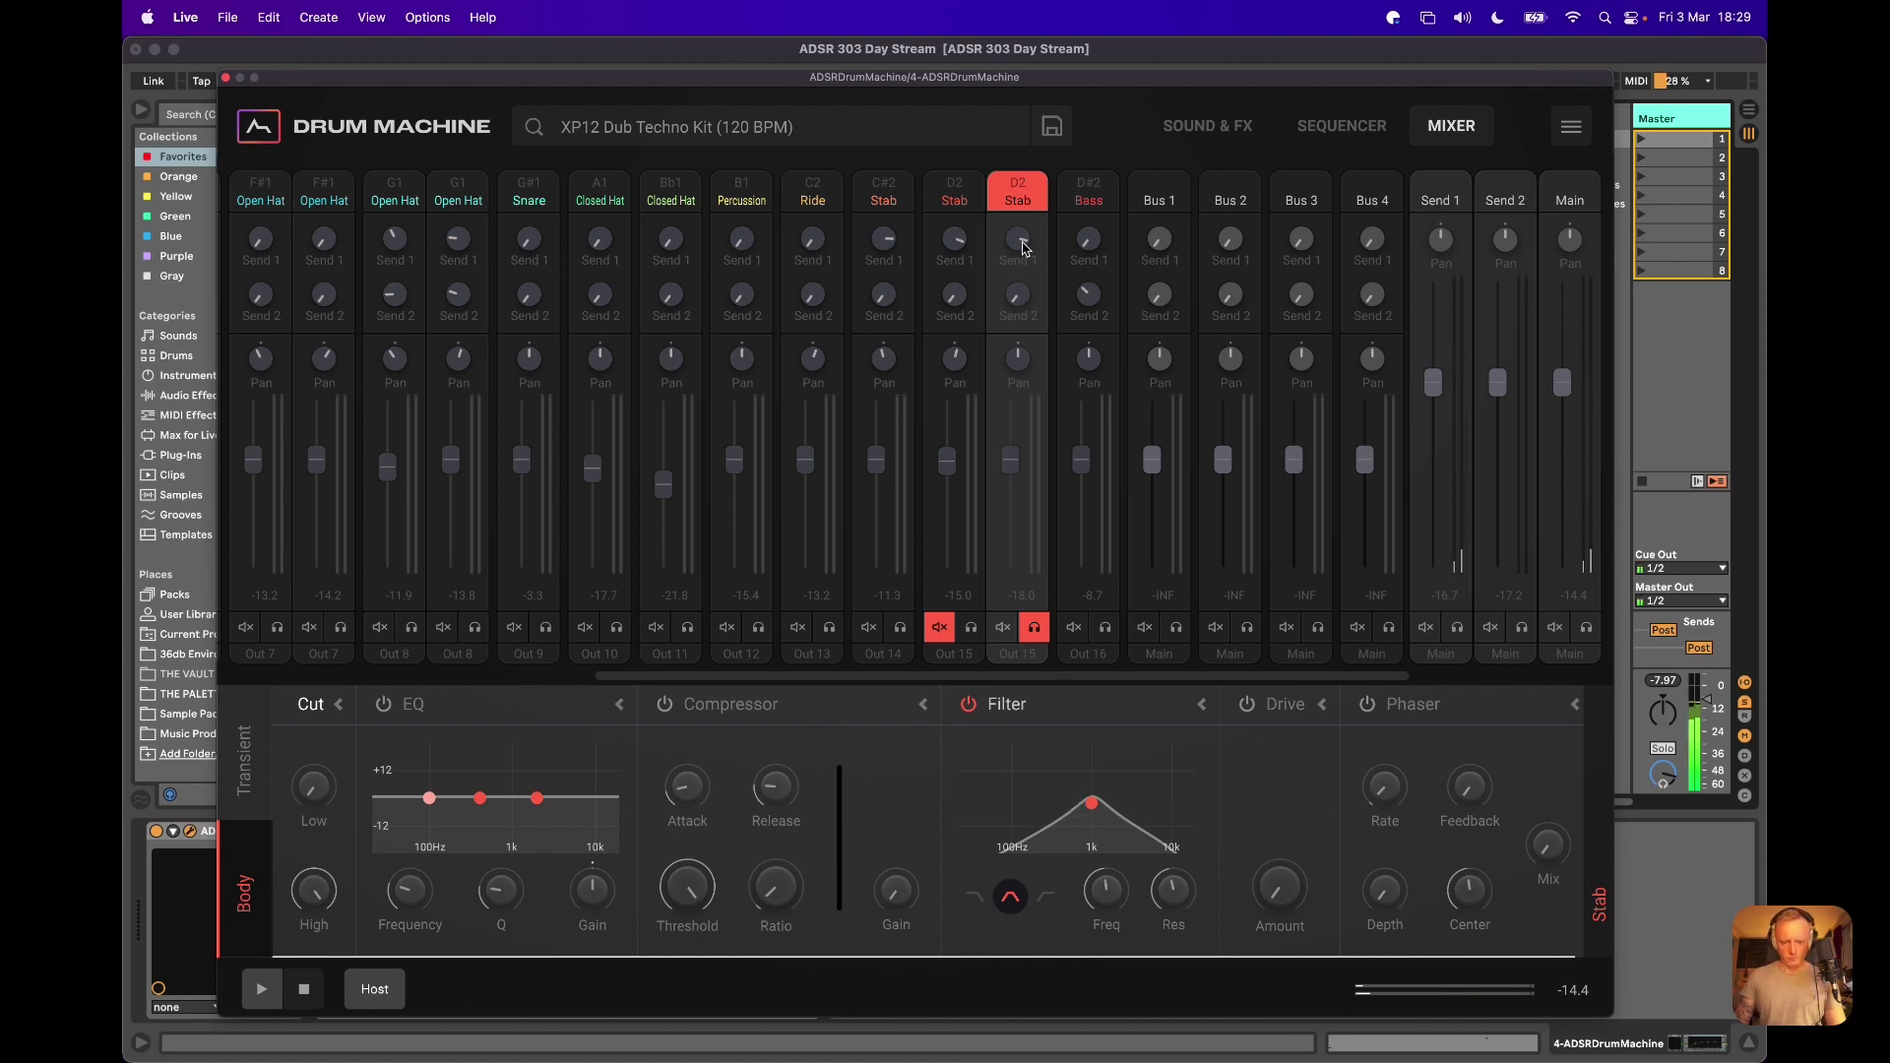
left_click_drag(1014, 301, 1014, 255)
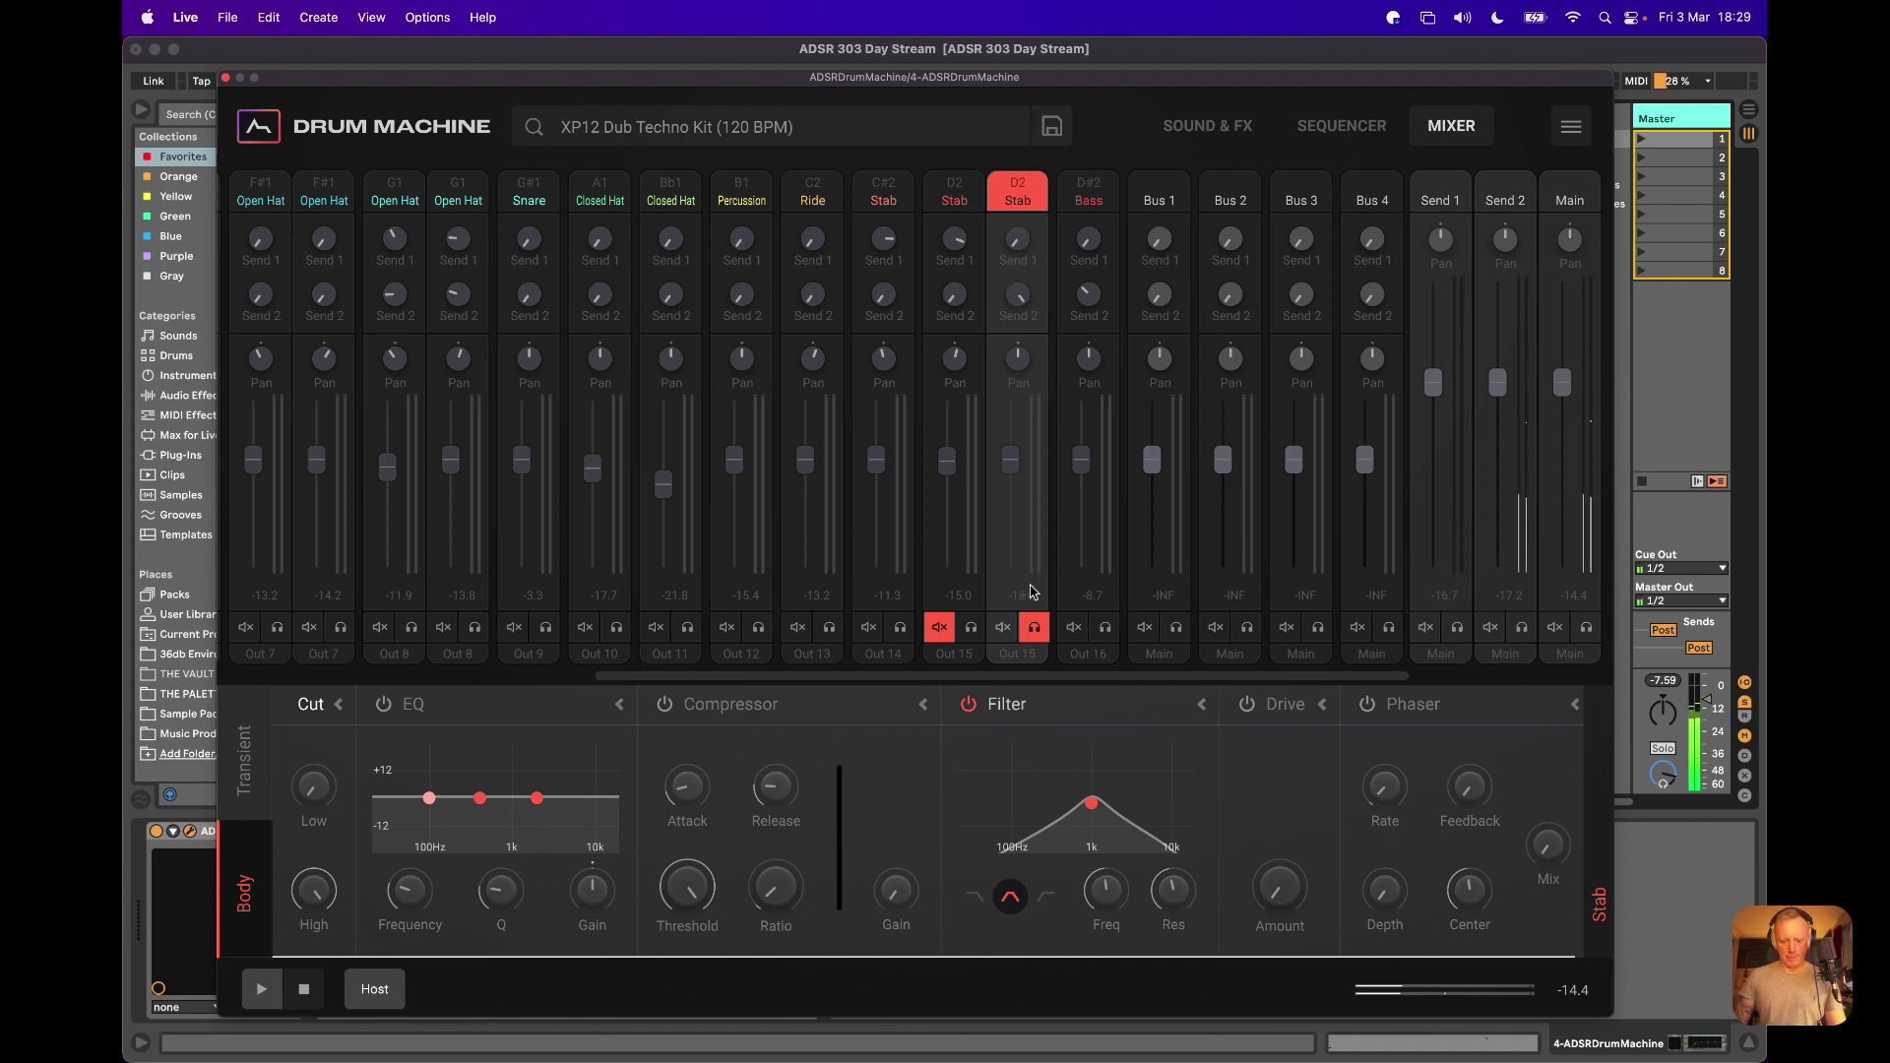
Solo and unmute the D2 Stab's transient channel to hear it with the soloed body, and nudge the body's filter point
left_click(972, 629)
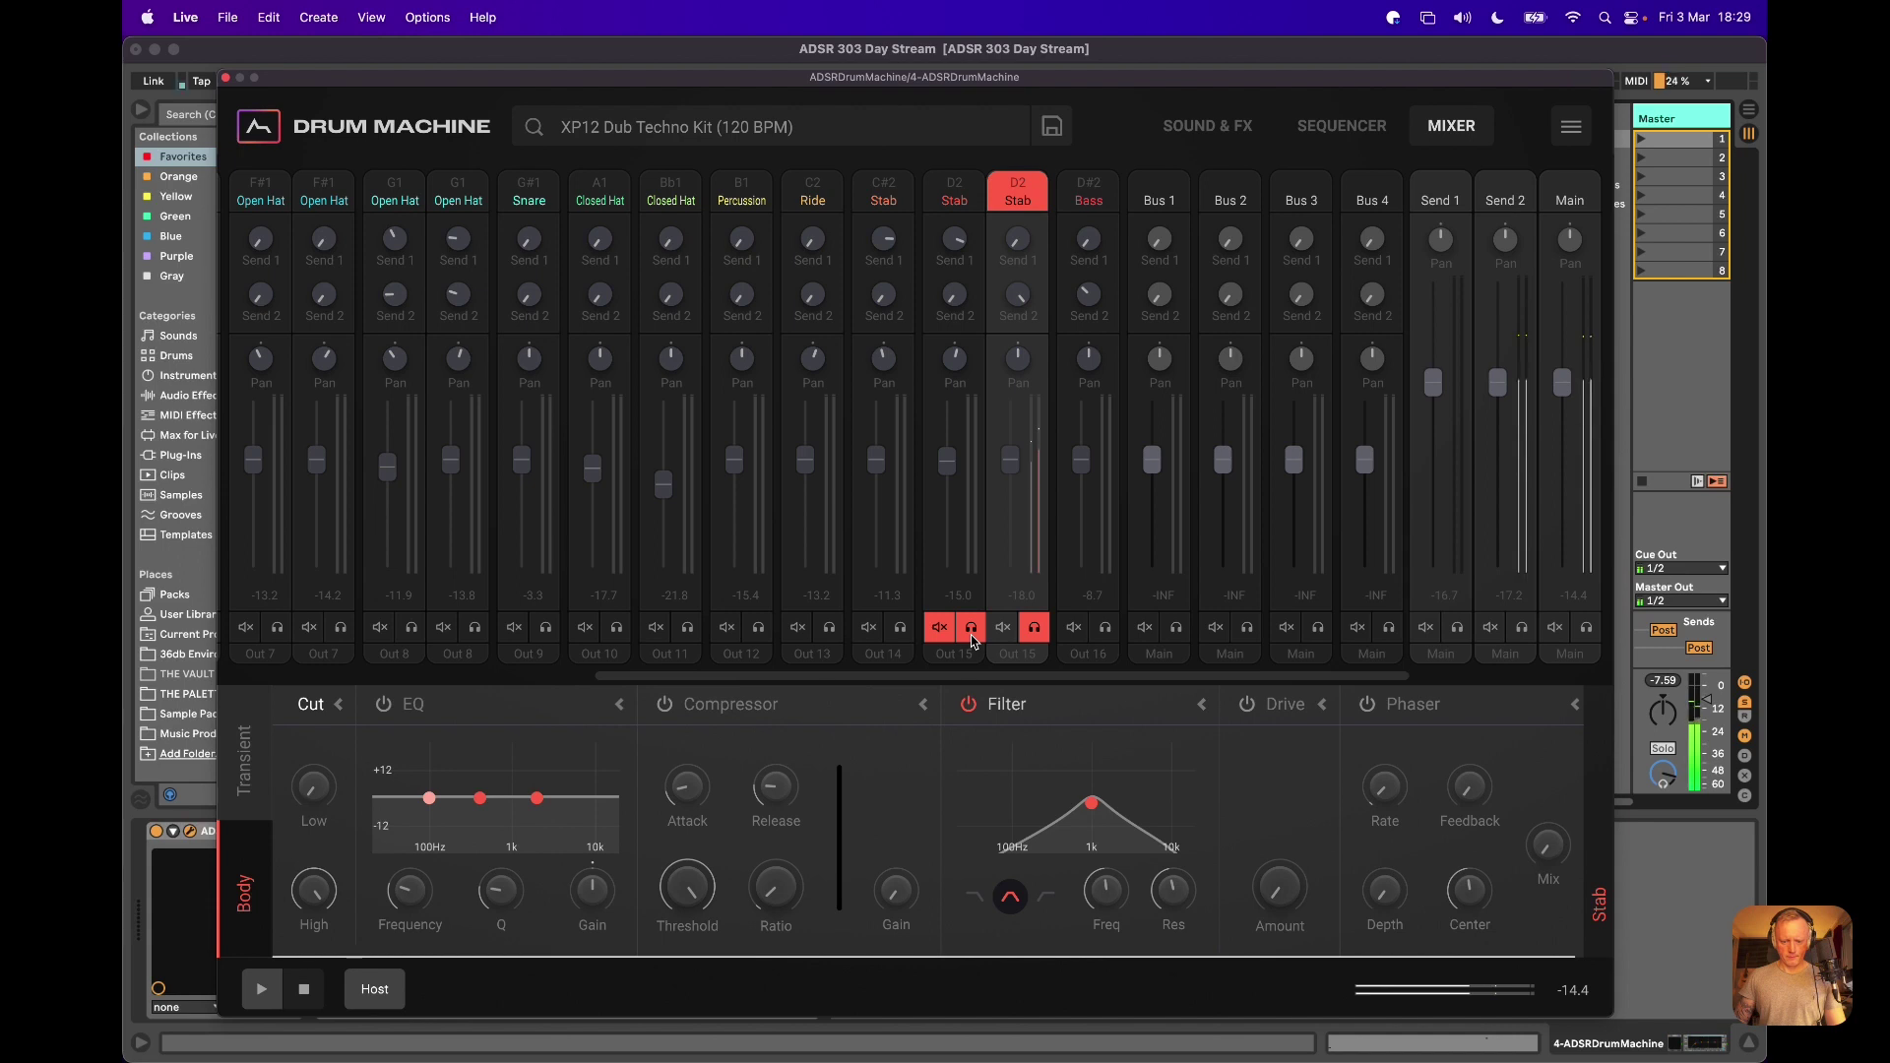
left_click(941, 628)
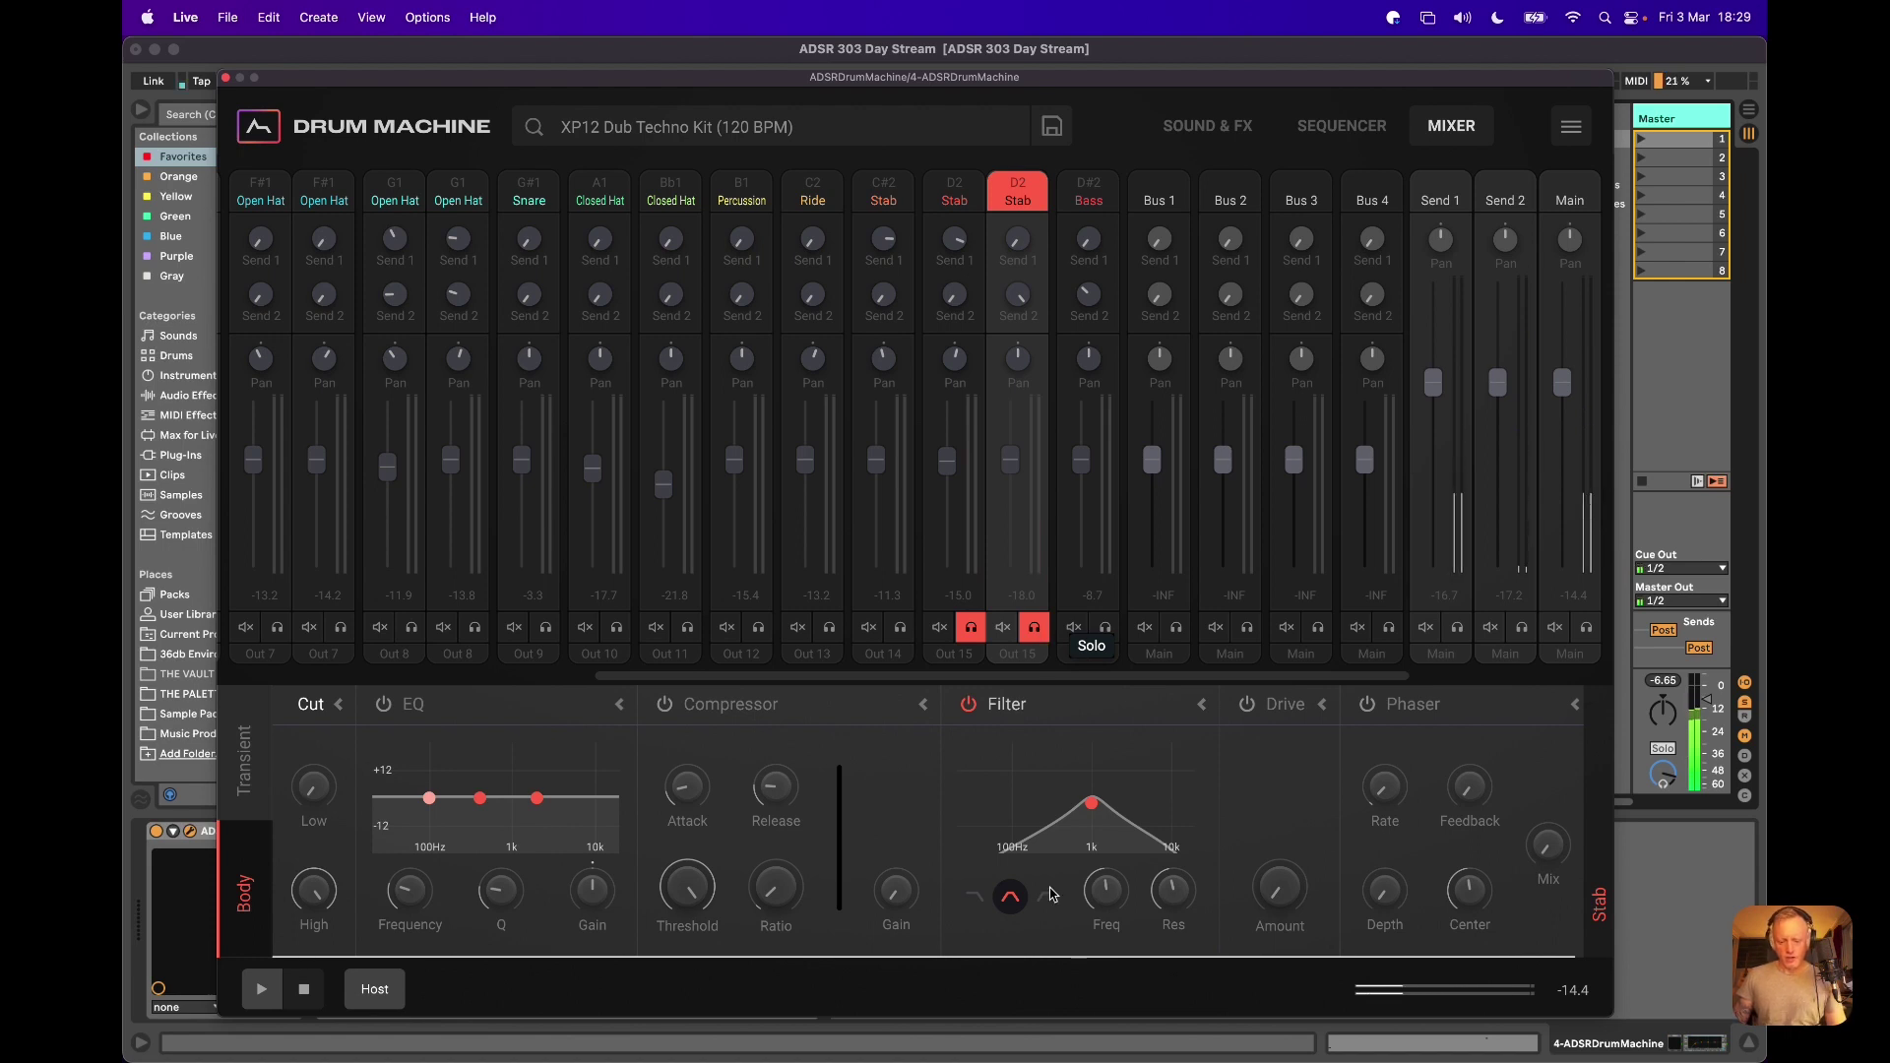
mouse_move(1091, 804)
left_mouse_down()
mouse_move(1039, 805)
mouse_move(1153, 805)
mouse_move(1095, 808)
left_mouse_up()
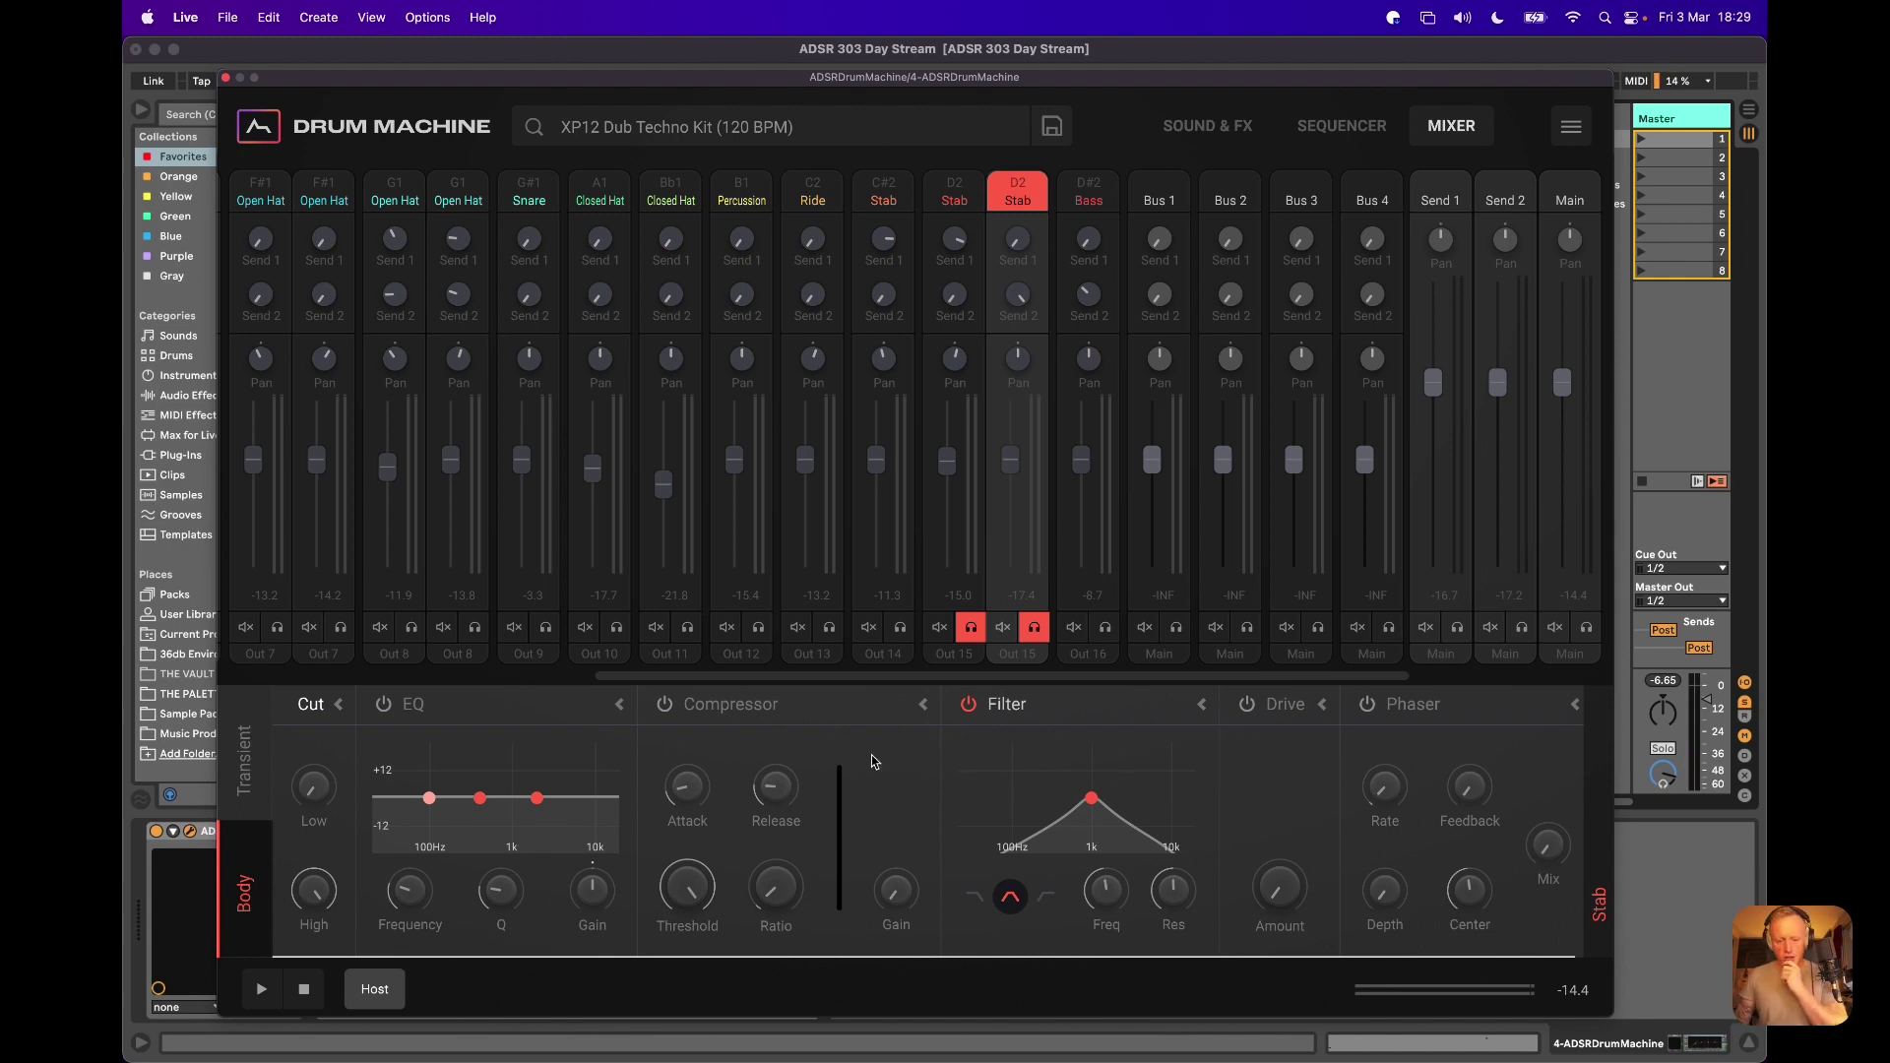
View the D2 Stab's Sound & FX page and the kit preset browser, and close the plug-in window
left_click(1228, 135)
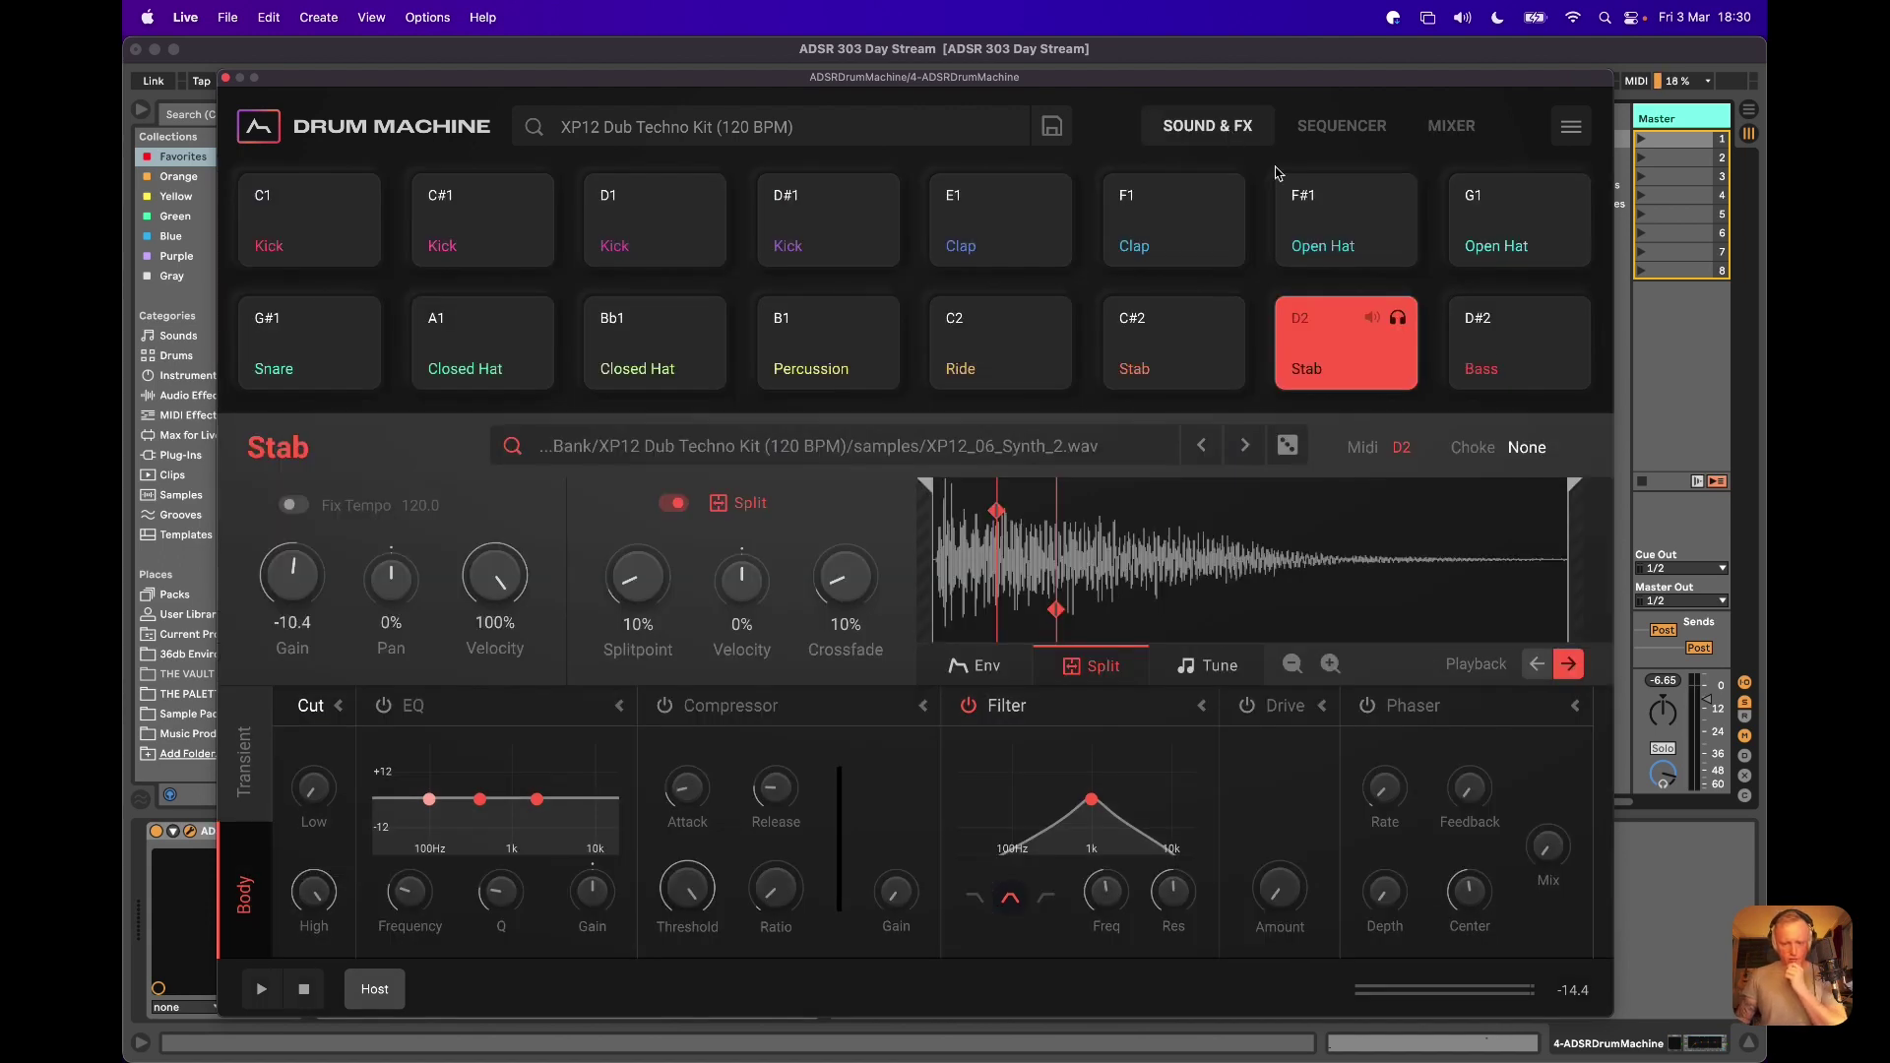
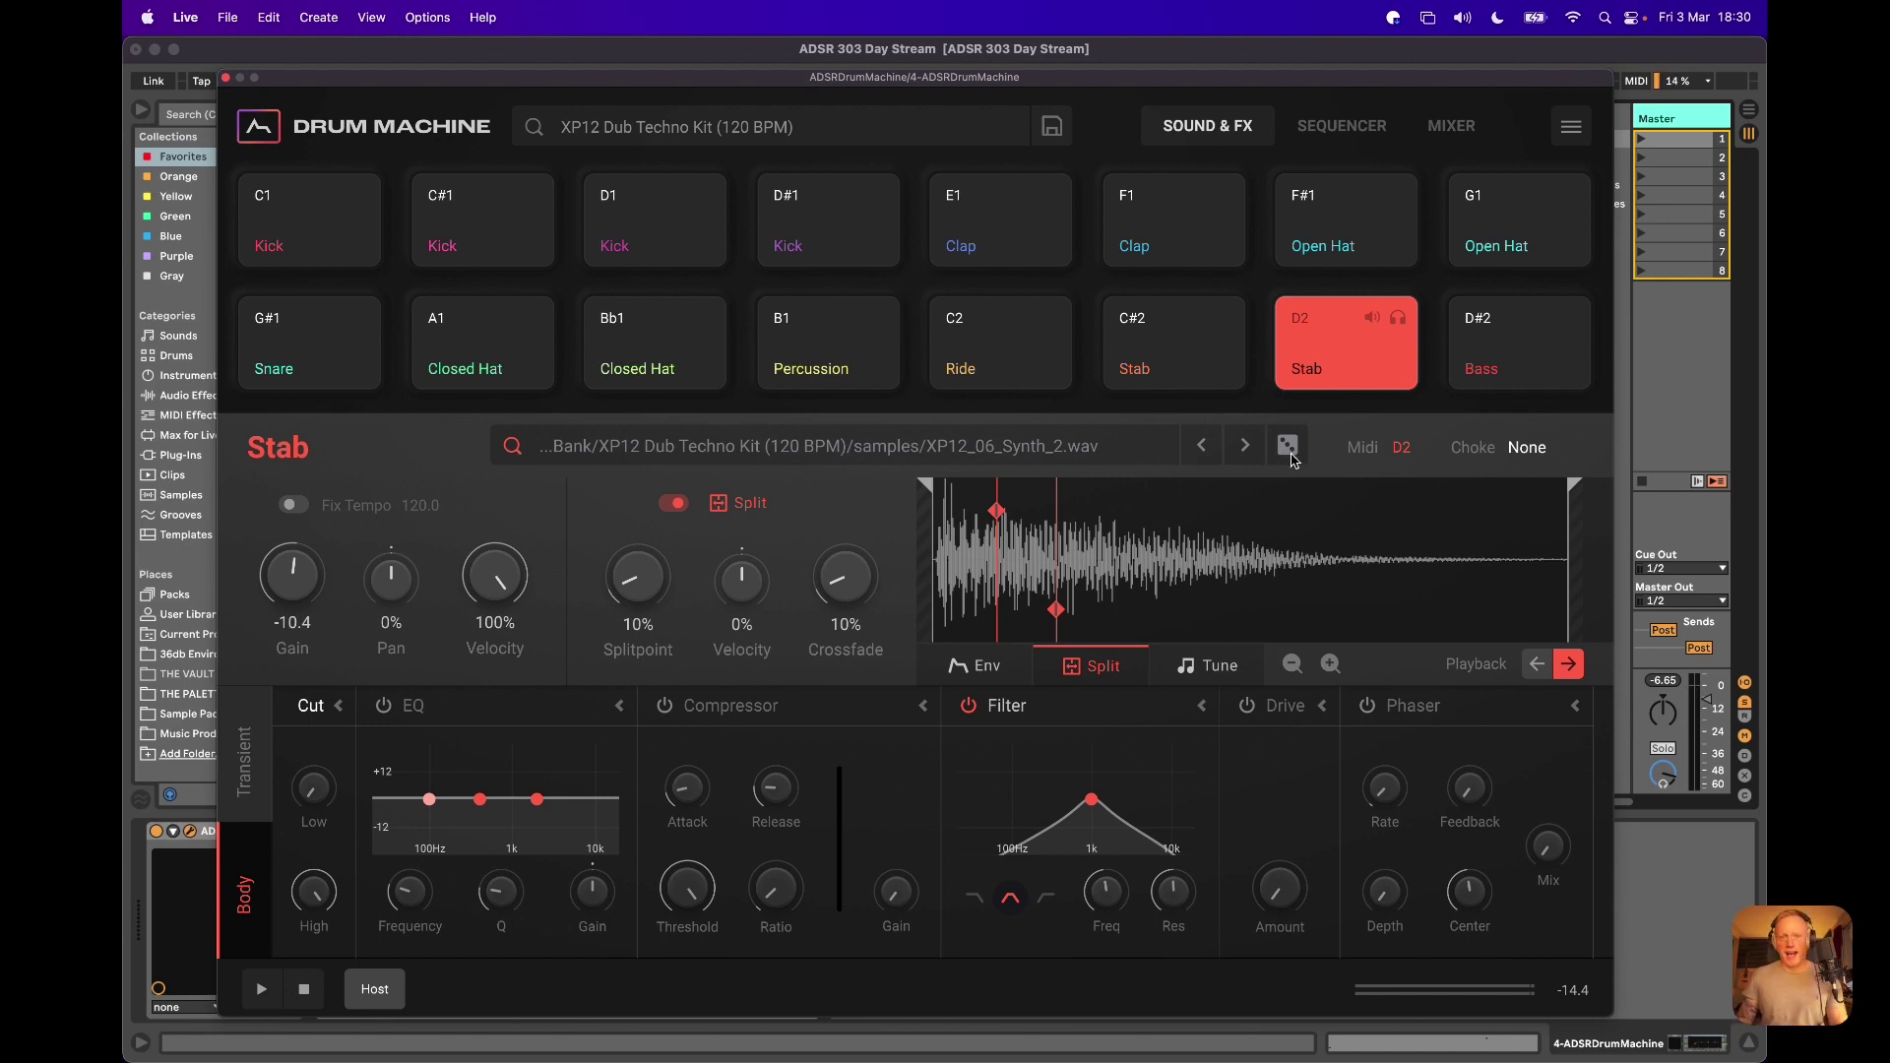
left_click(773, 137)
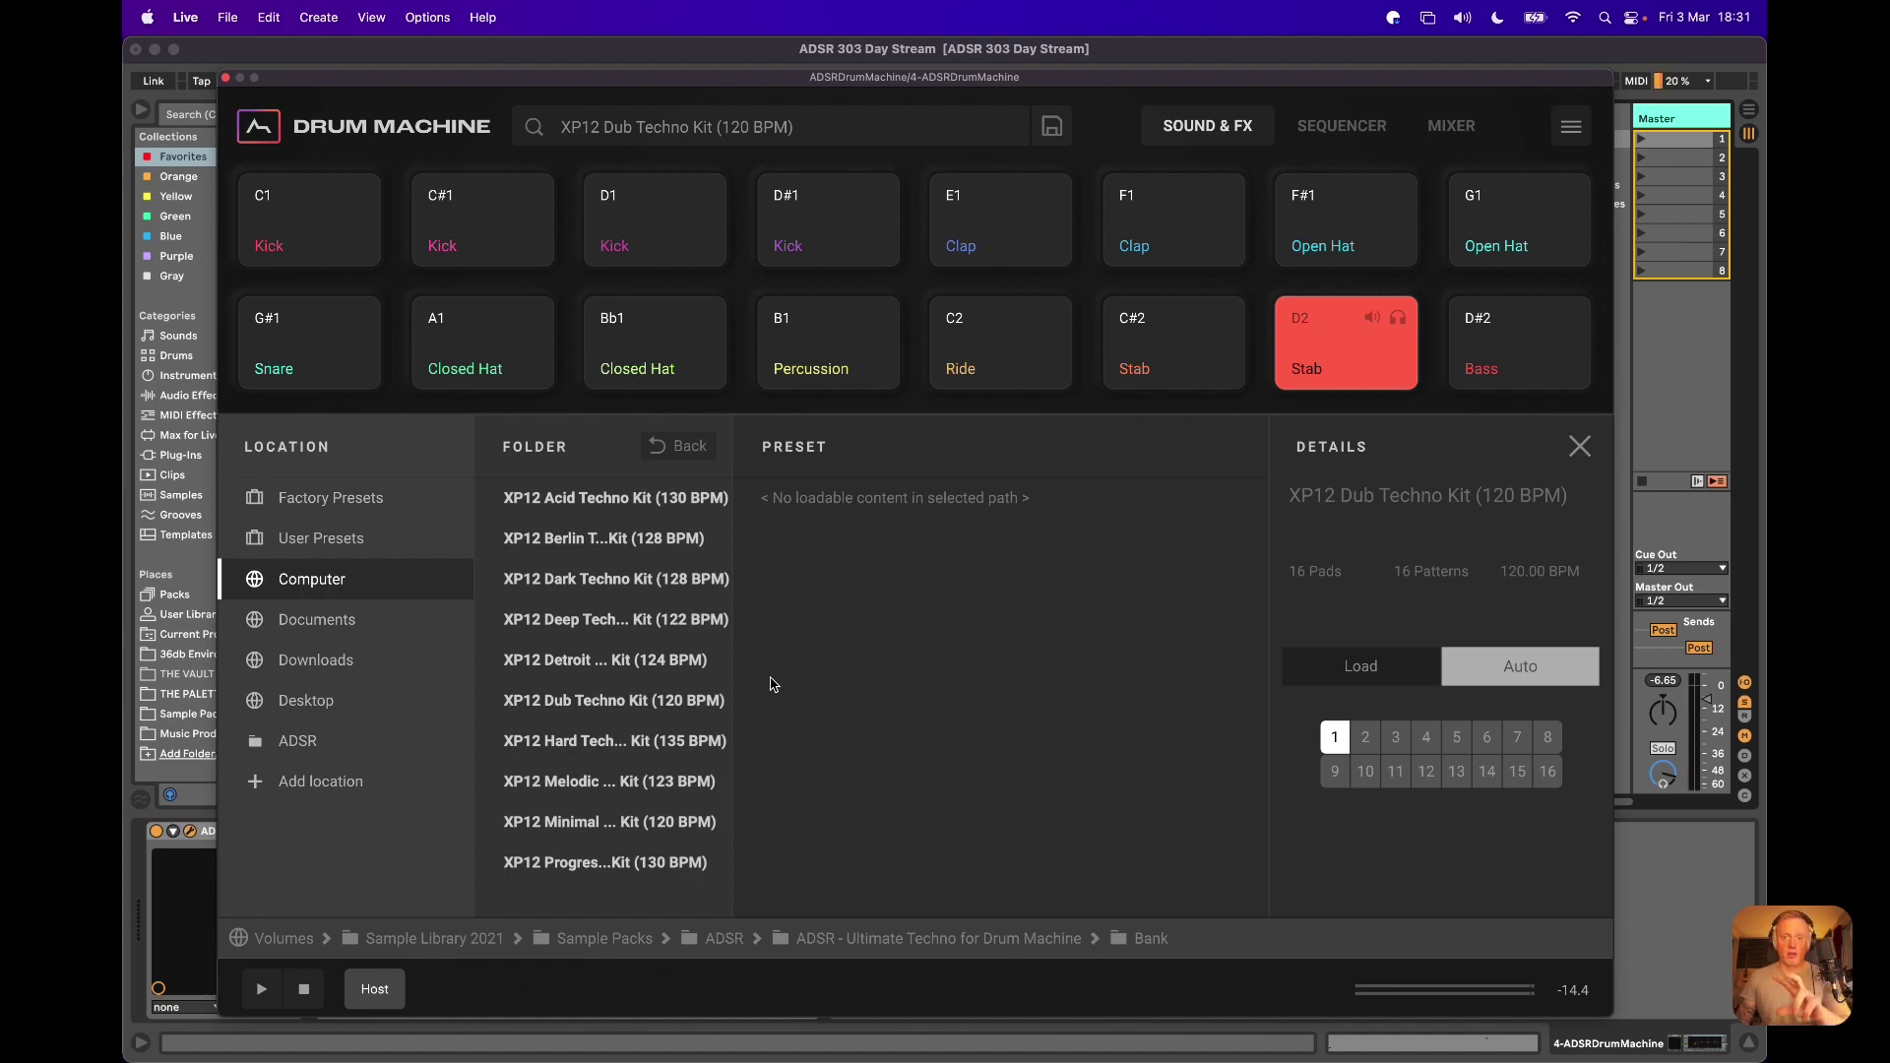
left_click(225, 76)
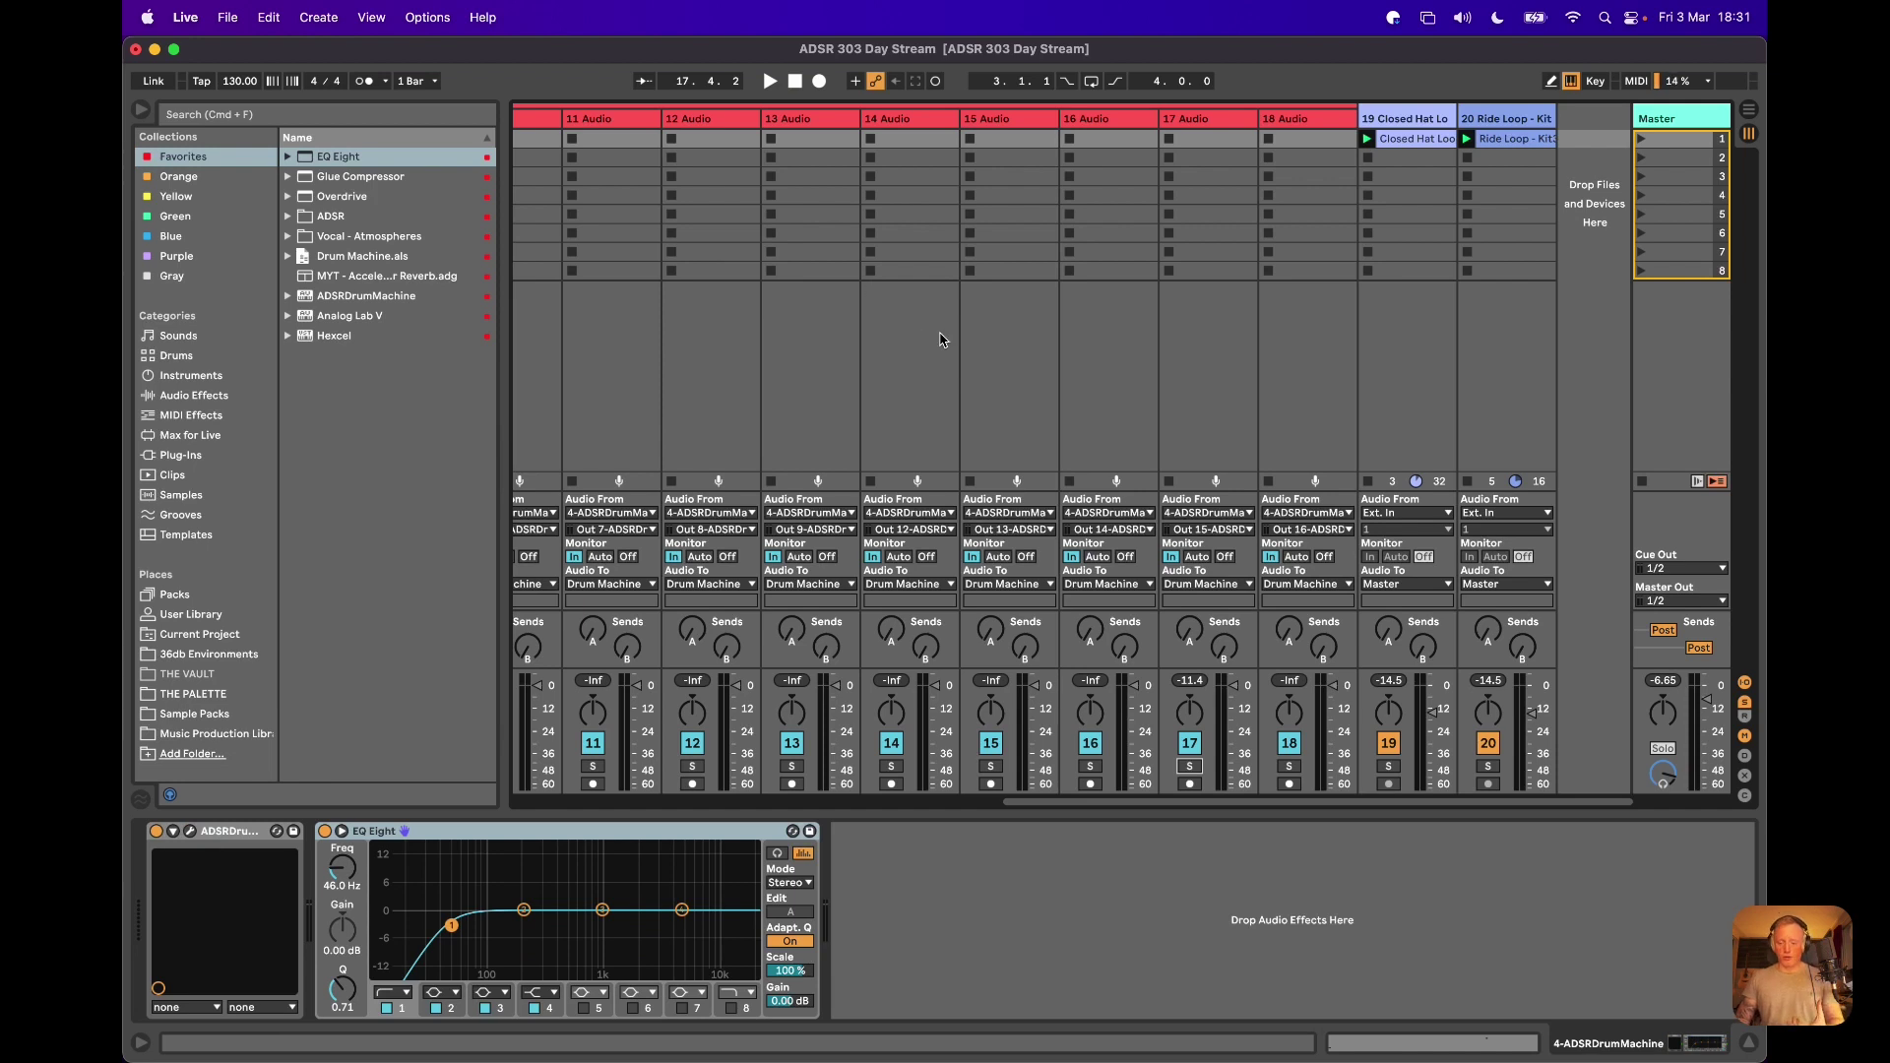
Examine the Drum Machine group's effects and the input source choices of the 5 Audio track
scroll(943, 345, "left", 5)
scroll(944, 352, "left", 10)
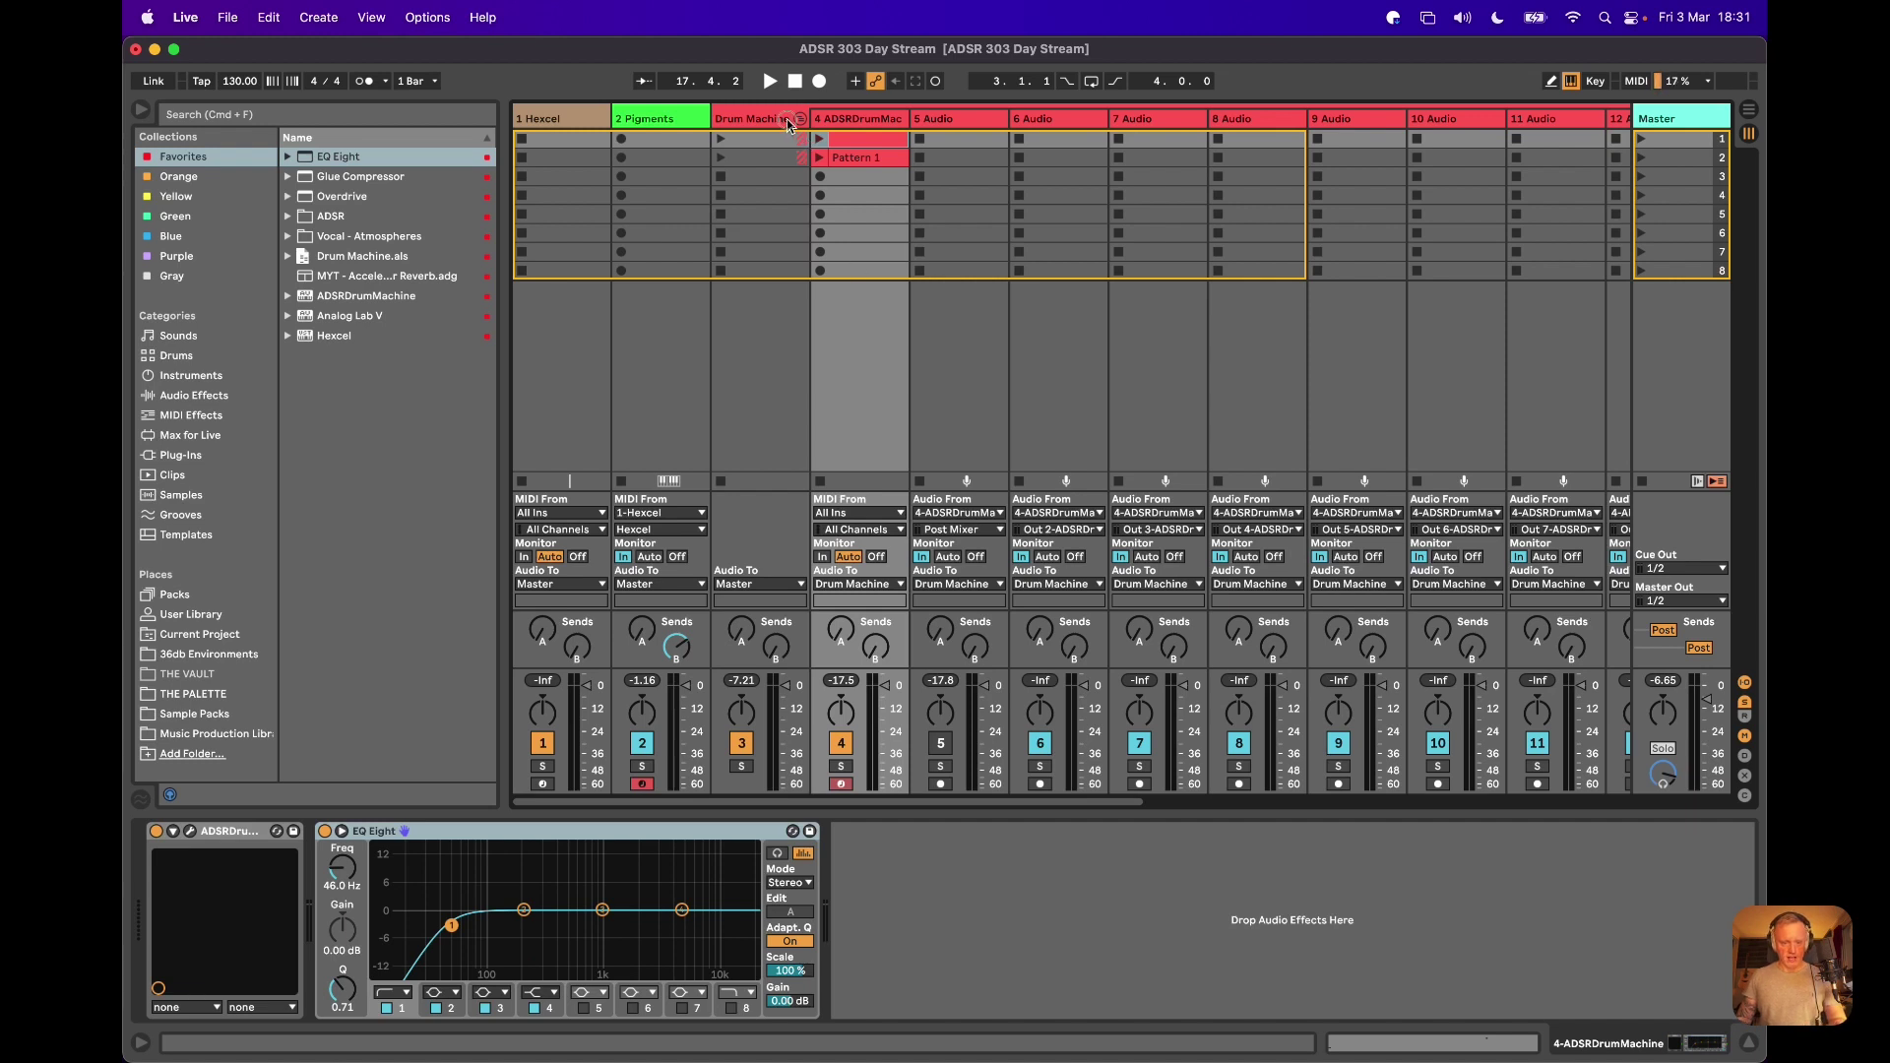
left_click(788, 129)
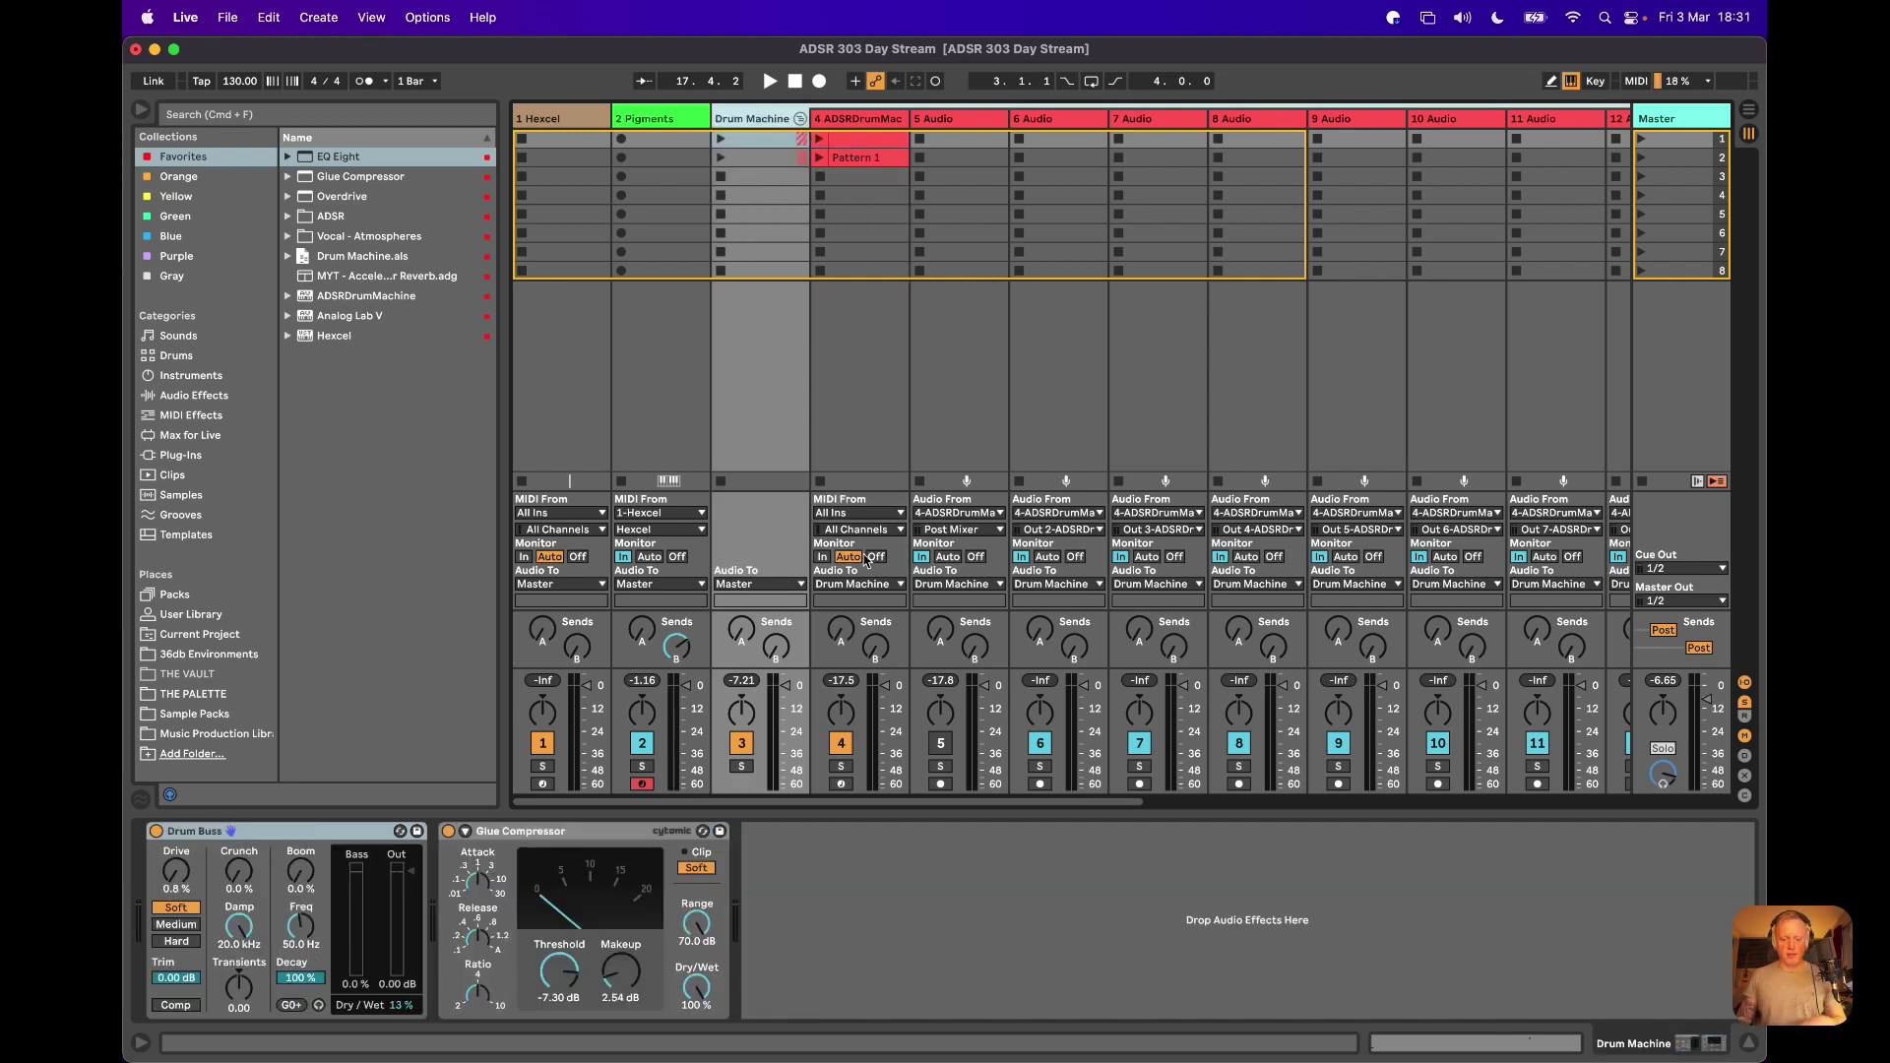
left_click(973, 122)
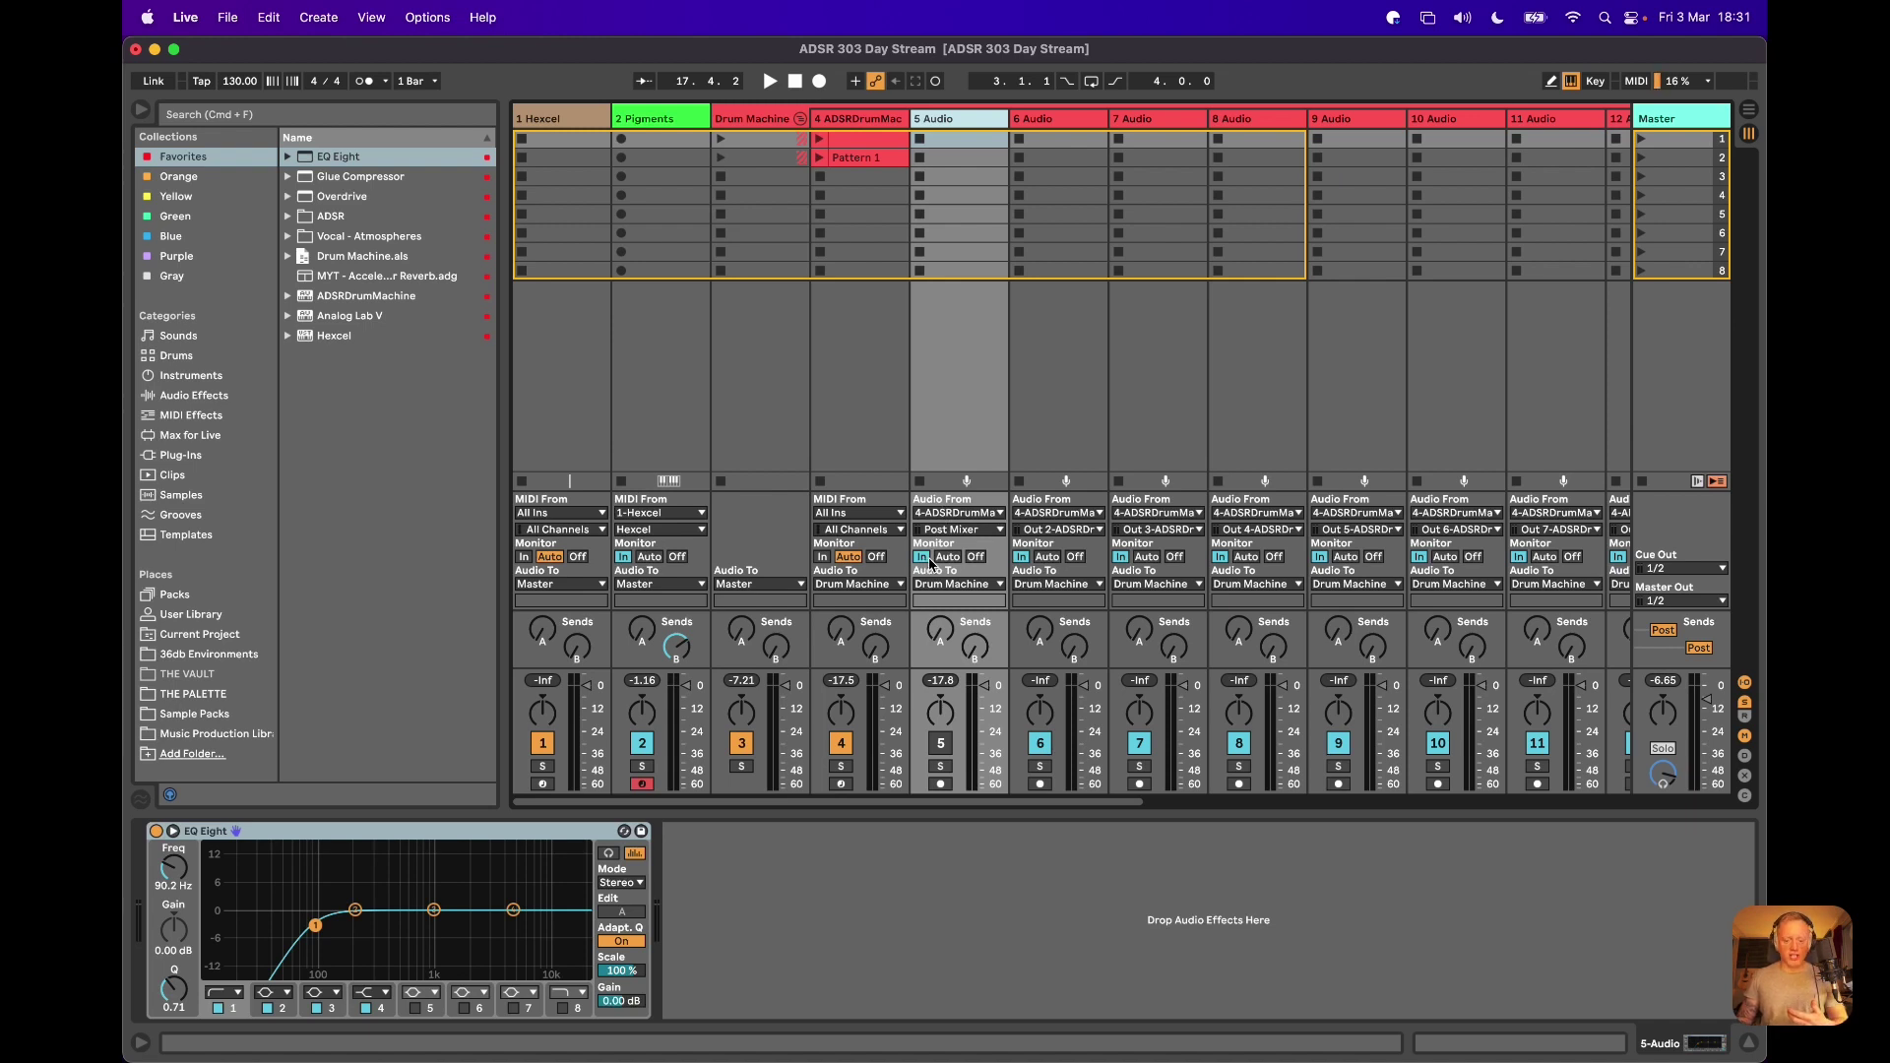
left_click(945, 513)
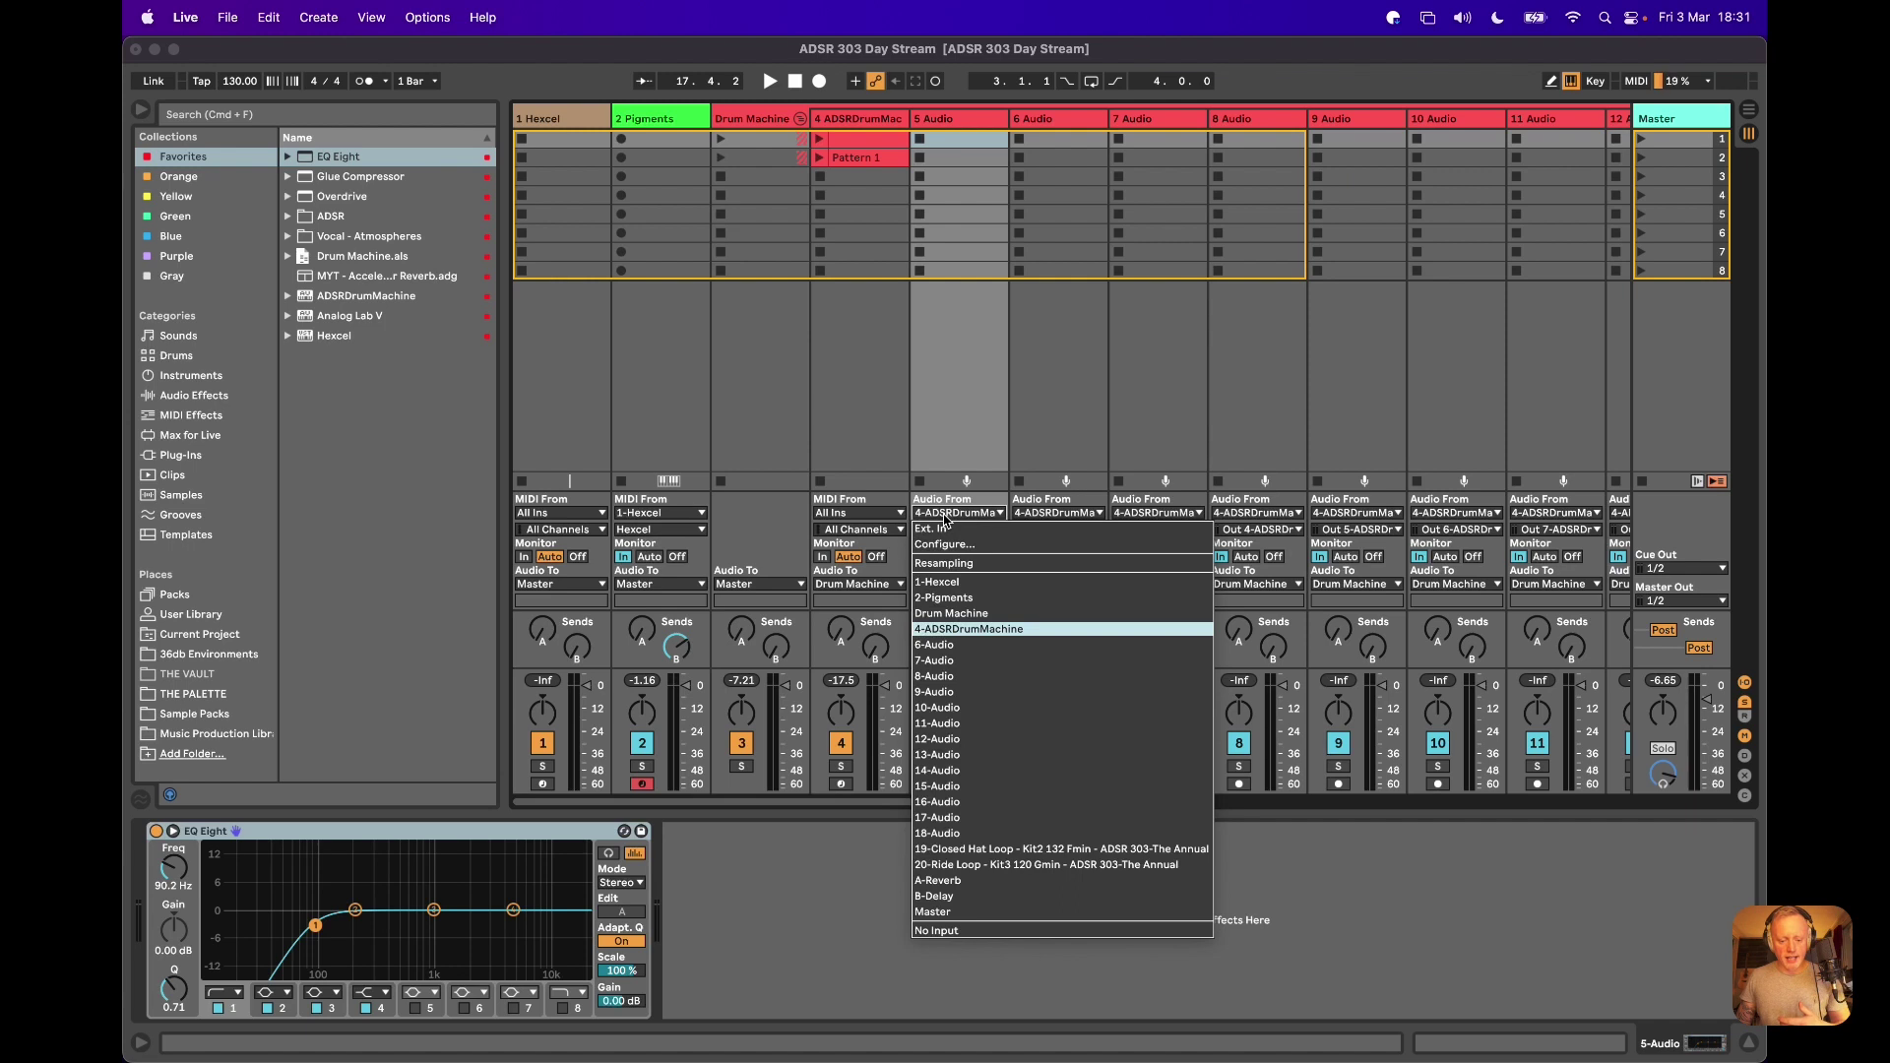
left_click(945, 519)
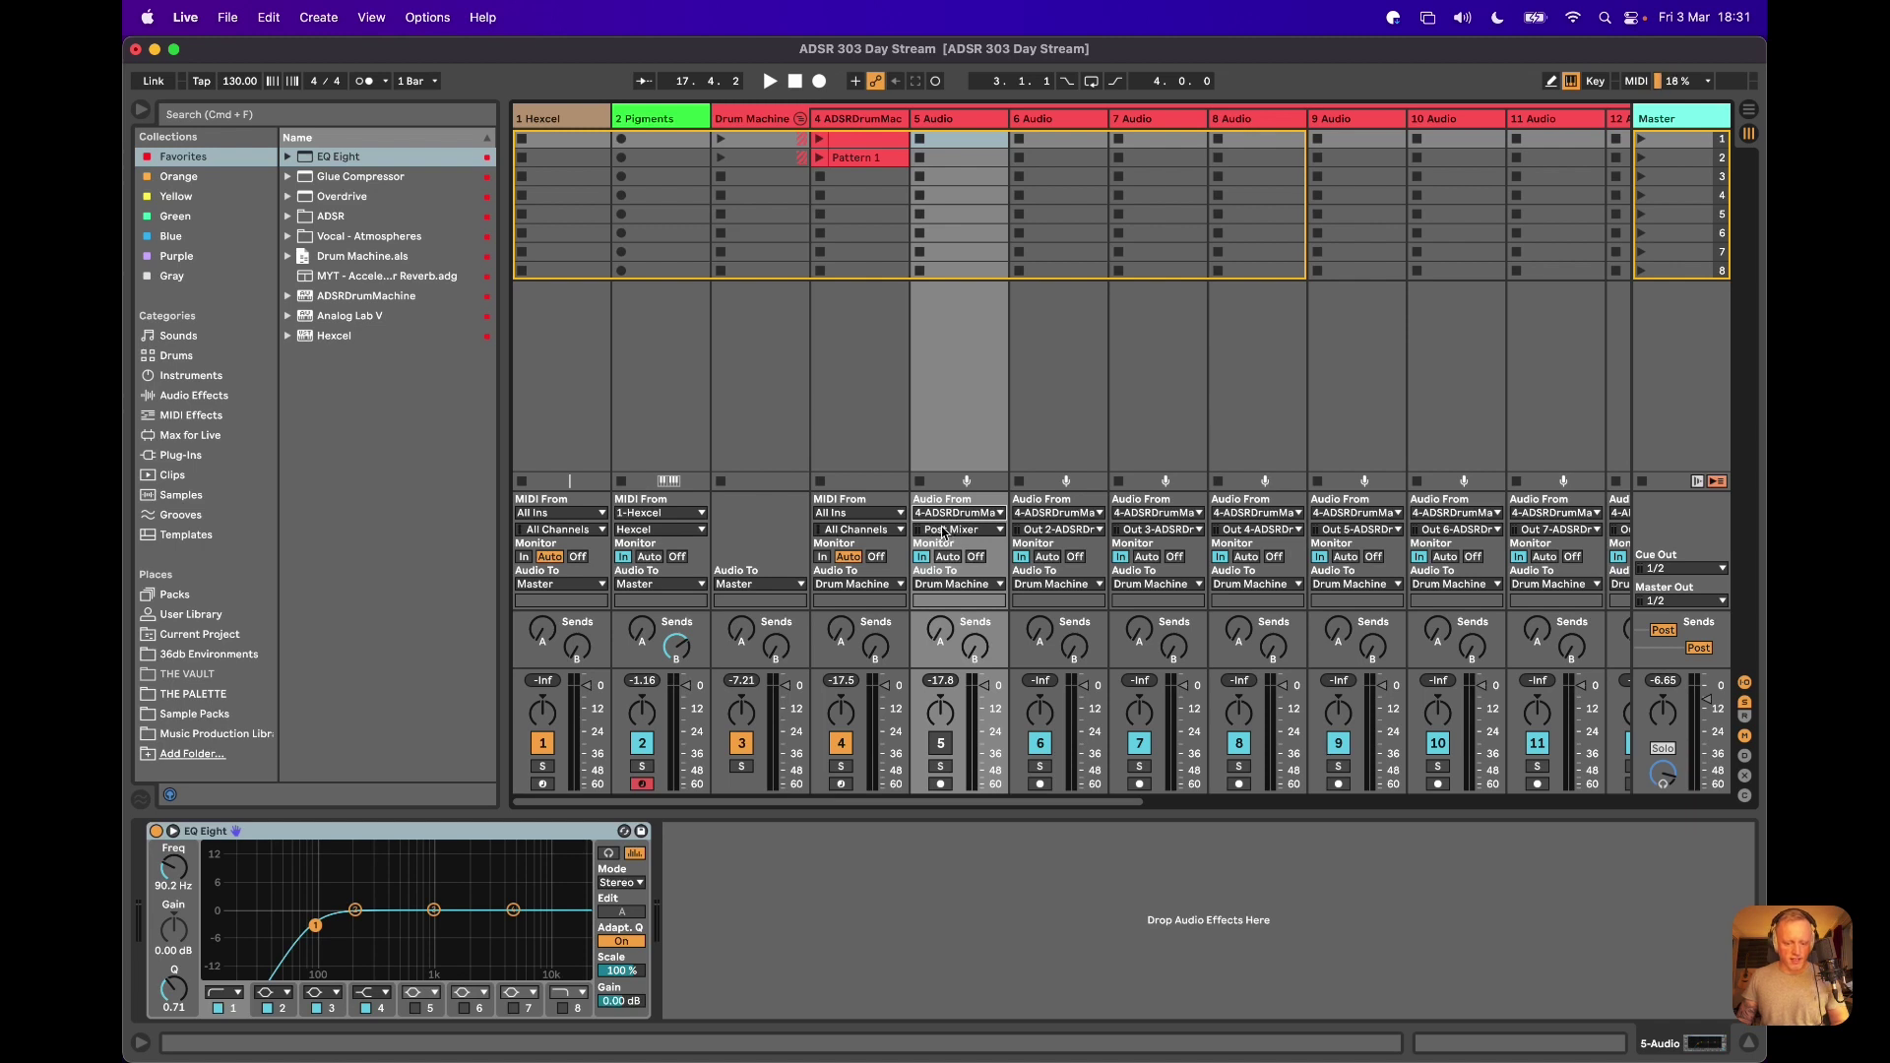
Examine the plug-in output choices of 6 Audio and the input routing of the remaining audio tracks
left_click(1071, 144)
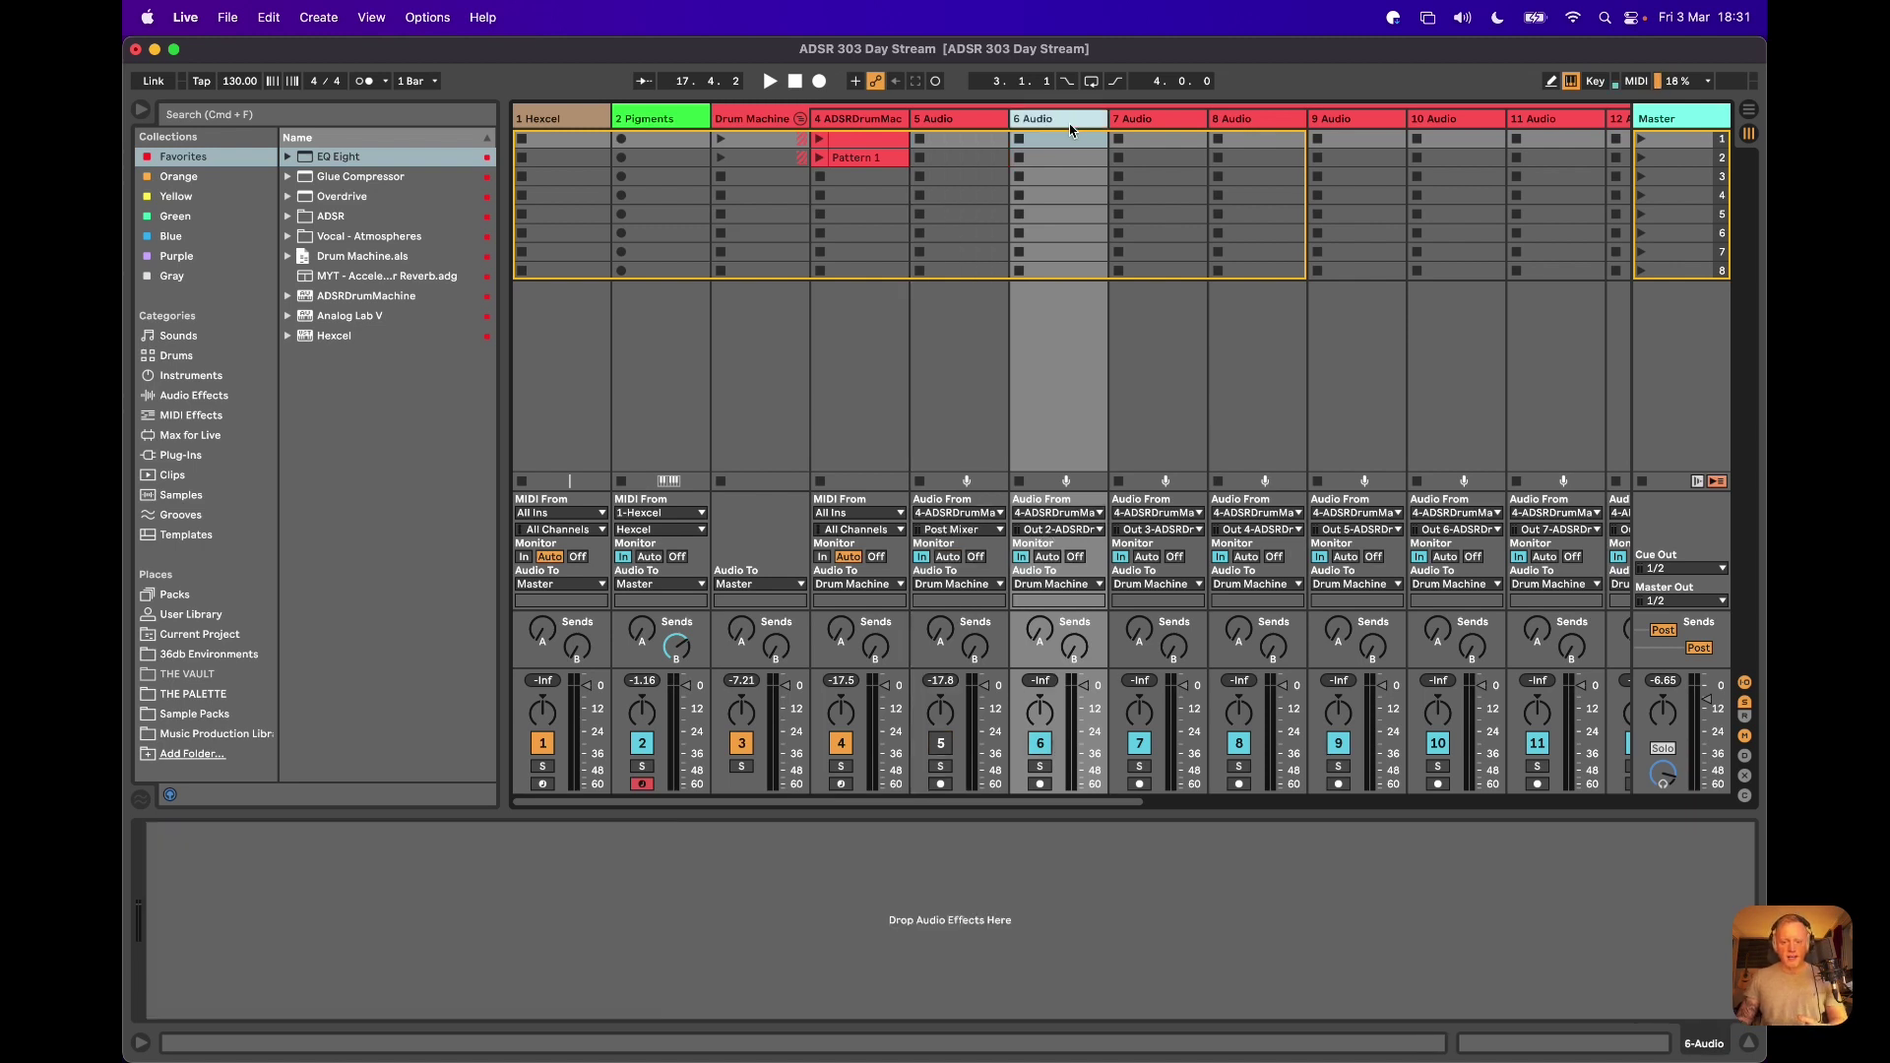
left_click(1066, 530)
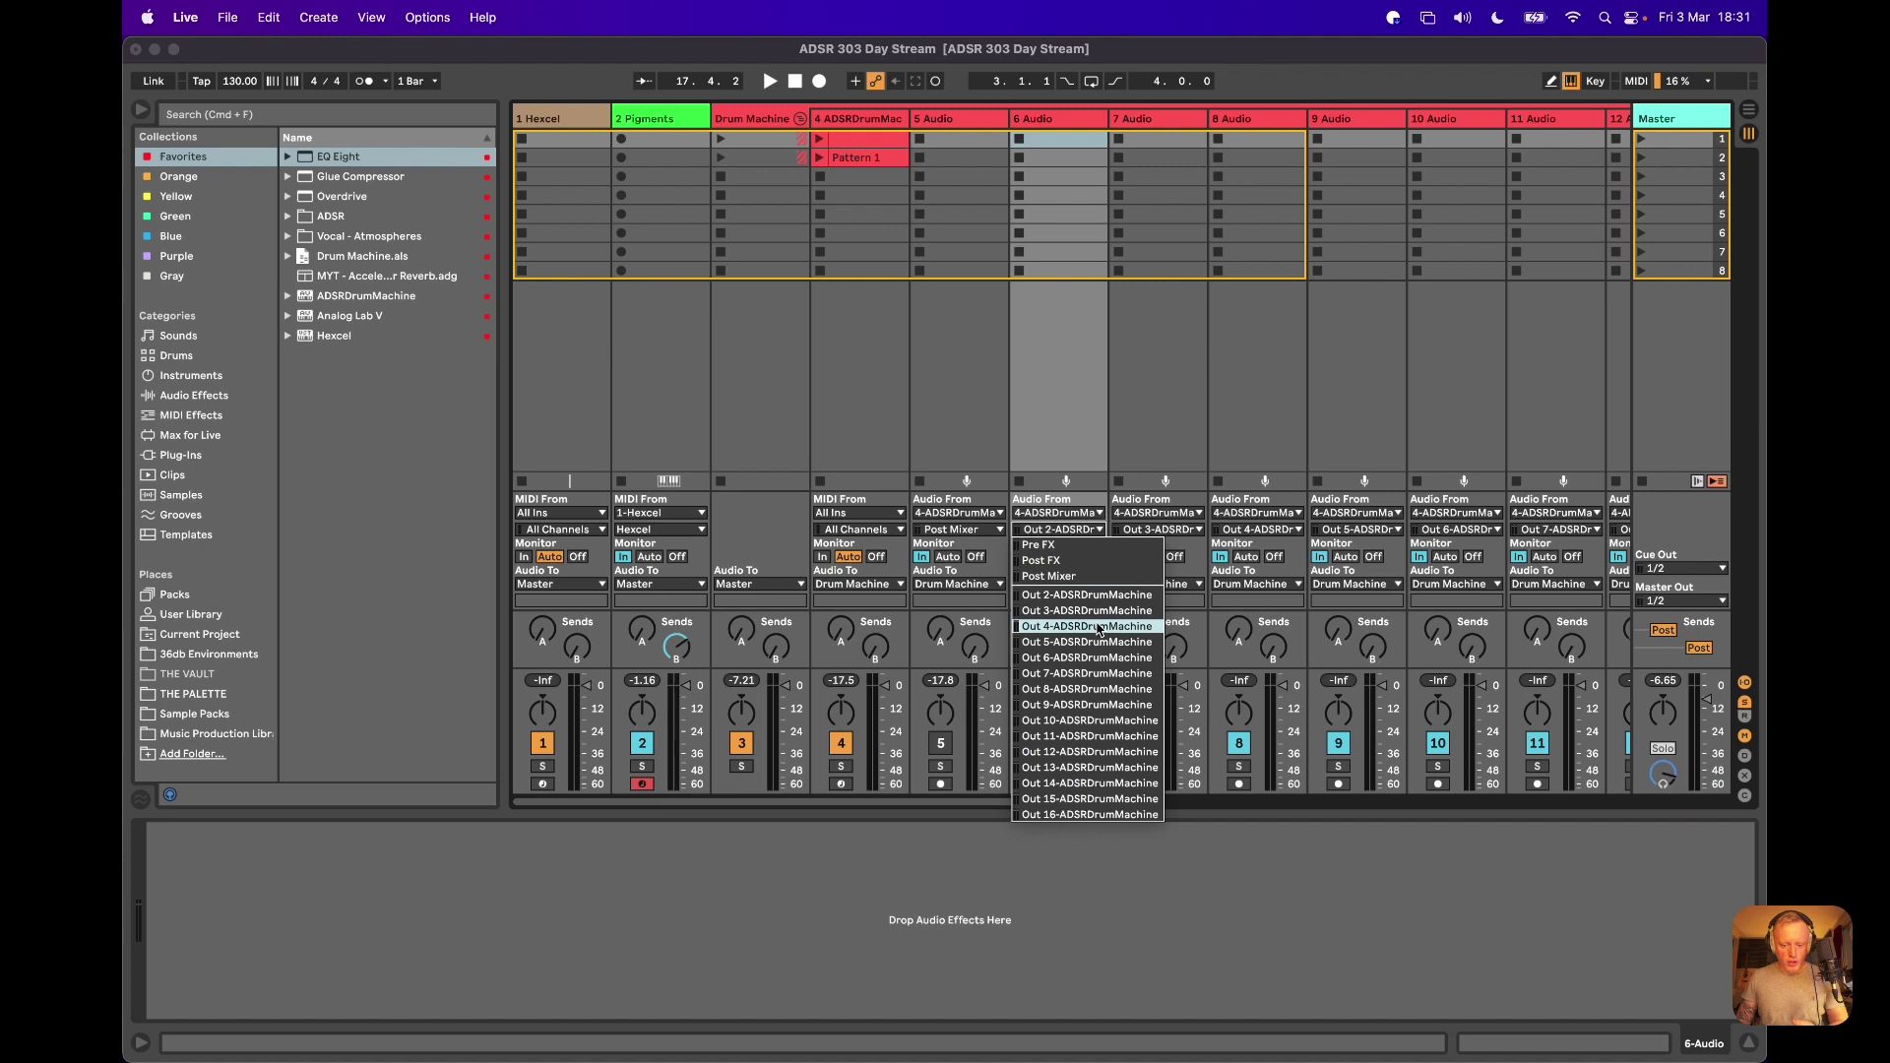
left_click(1070, 394)
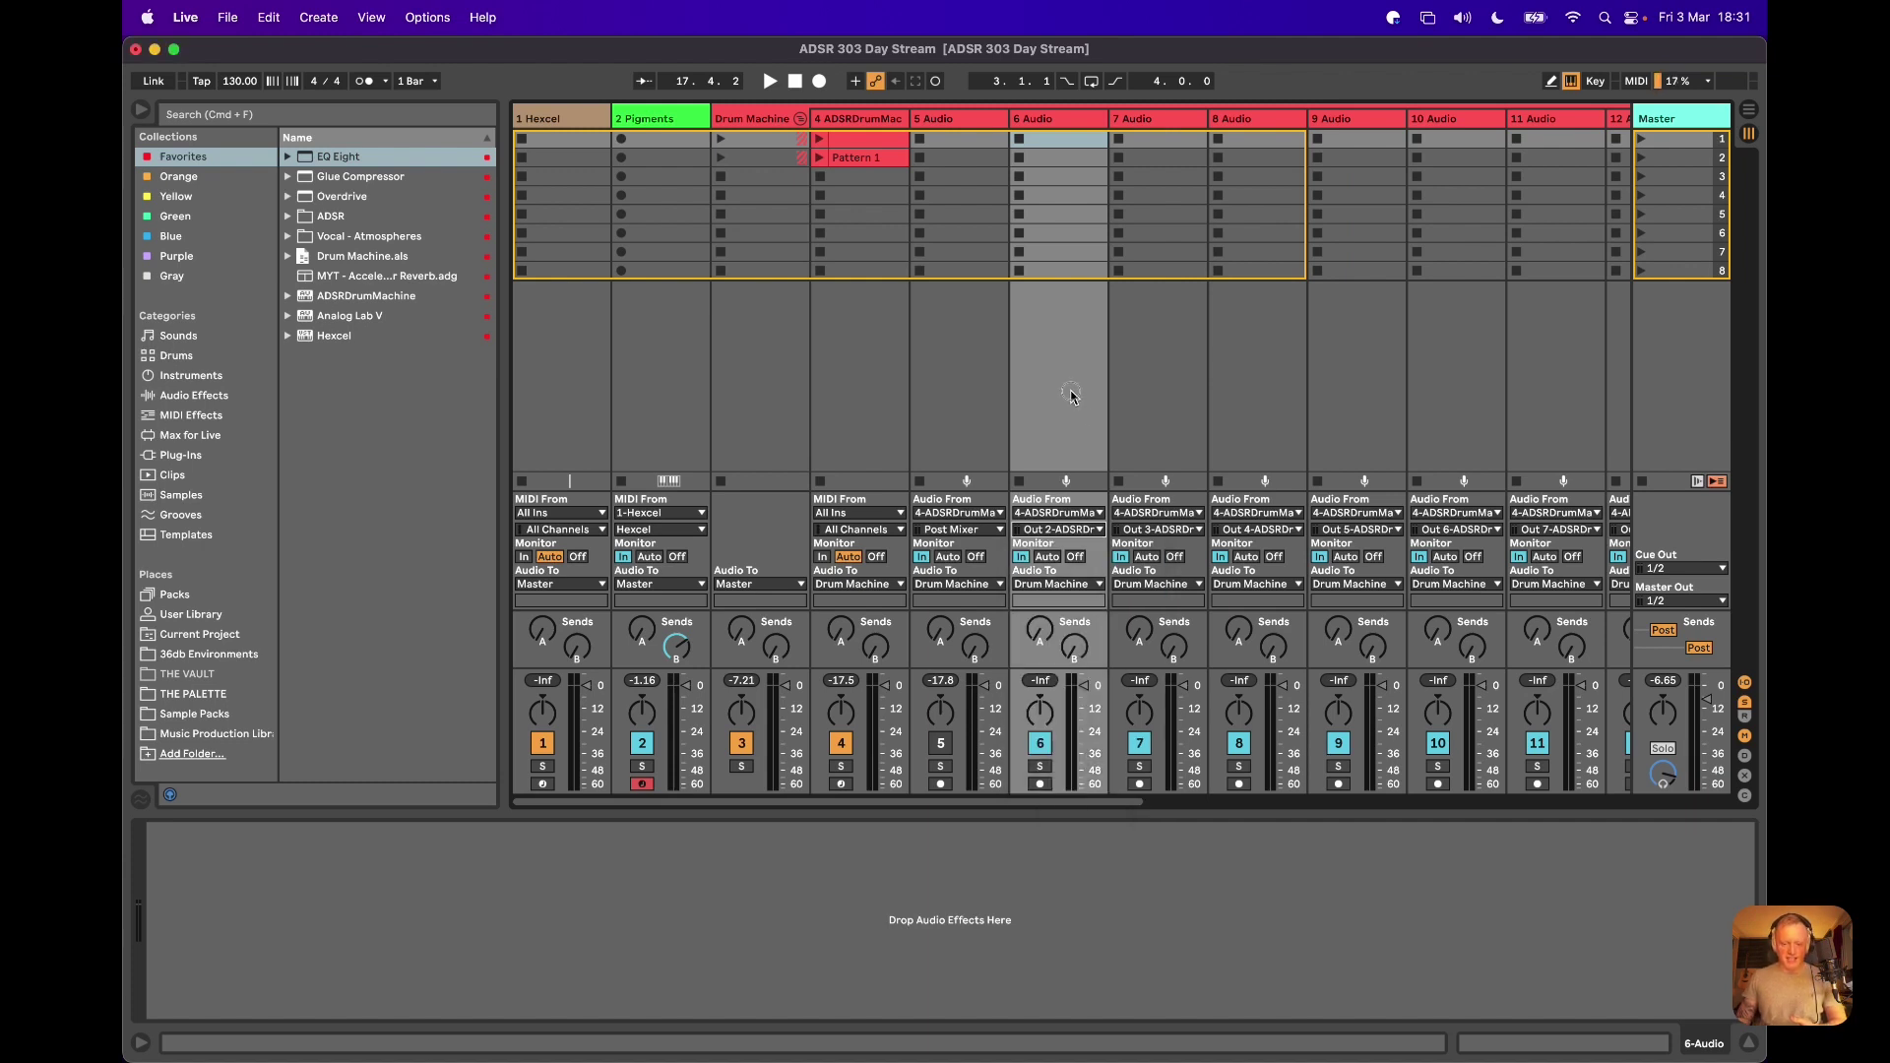
scroll(1116, 522, "right", 2)
scroll(1116, 522, "right", 10)
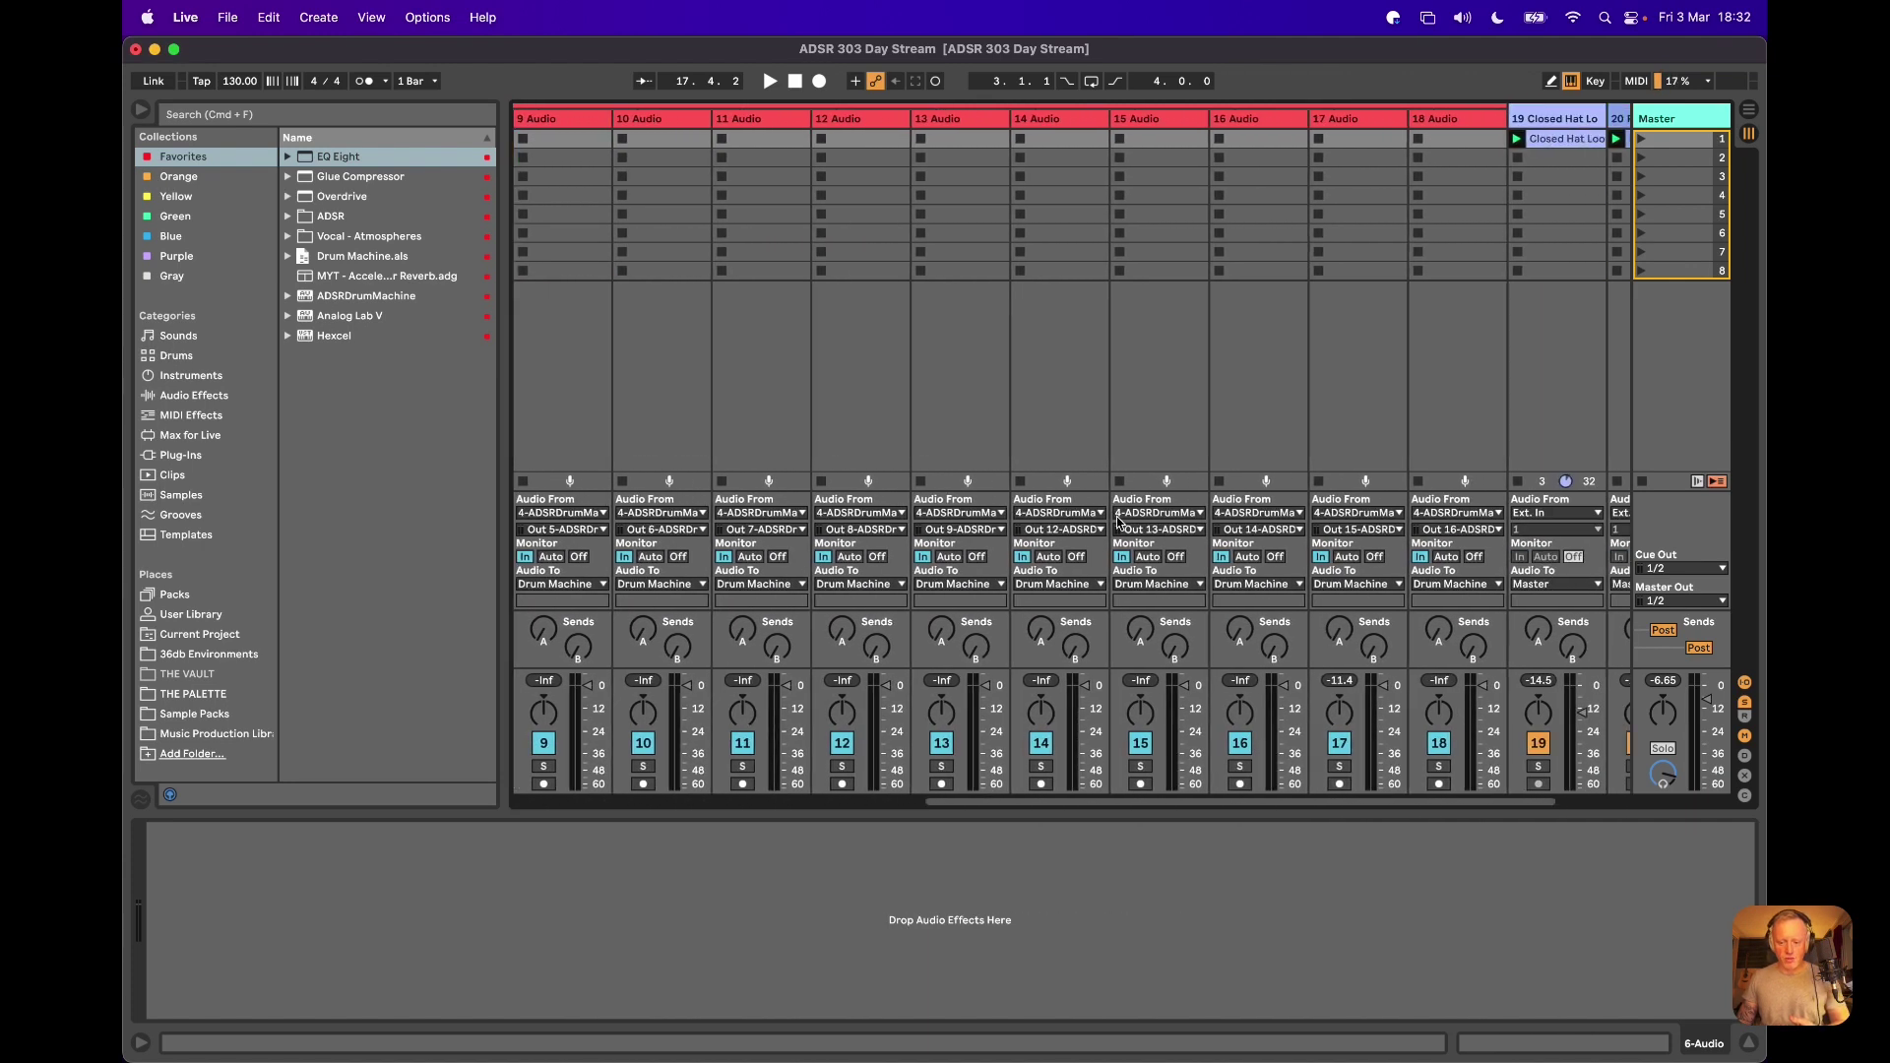
scroll(1119, 520, "left", 10)
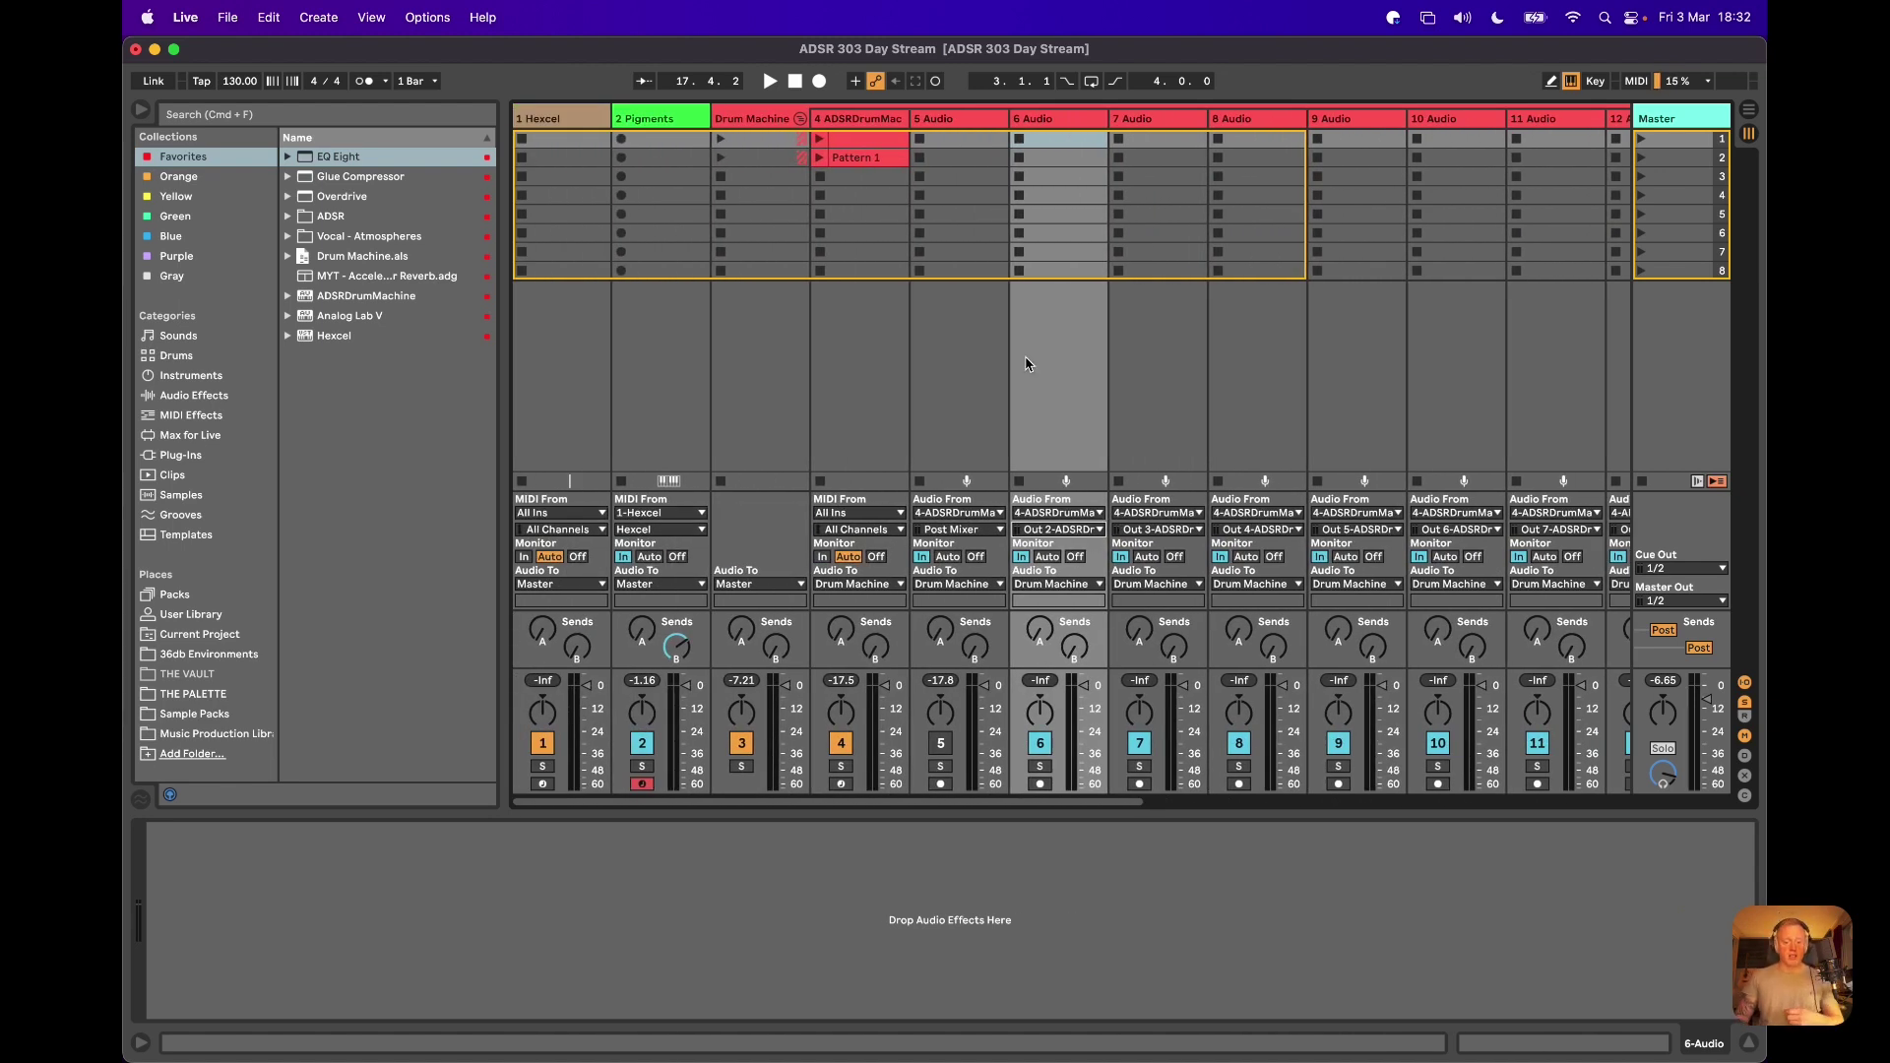
Fold the Drum Machine group and save it as Drum Machine in the Drums folder of THE PALETTE
left_click(801, 121)
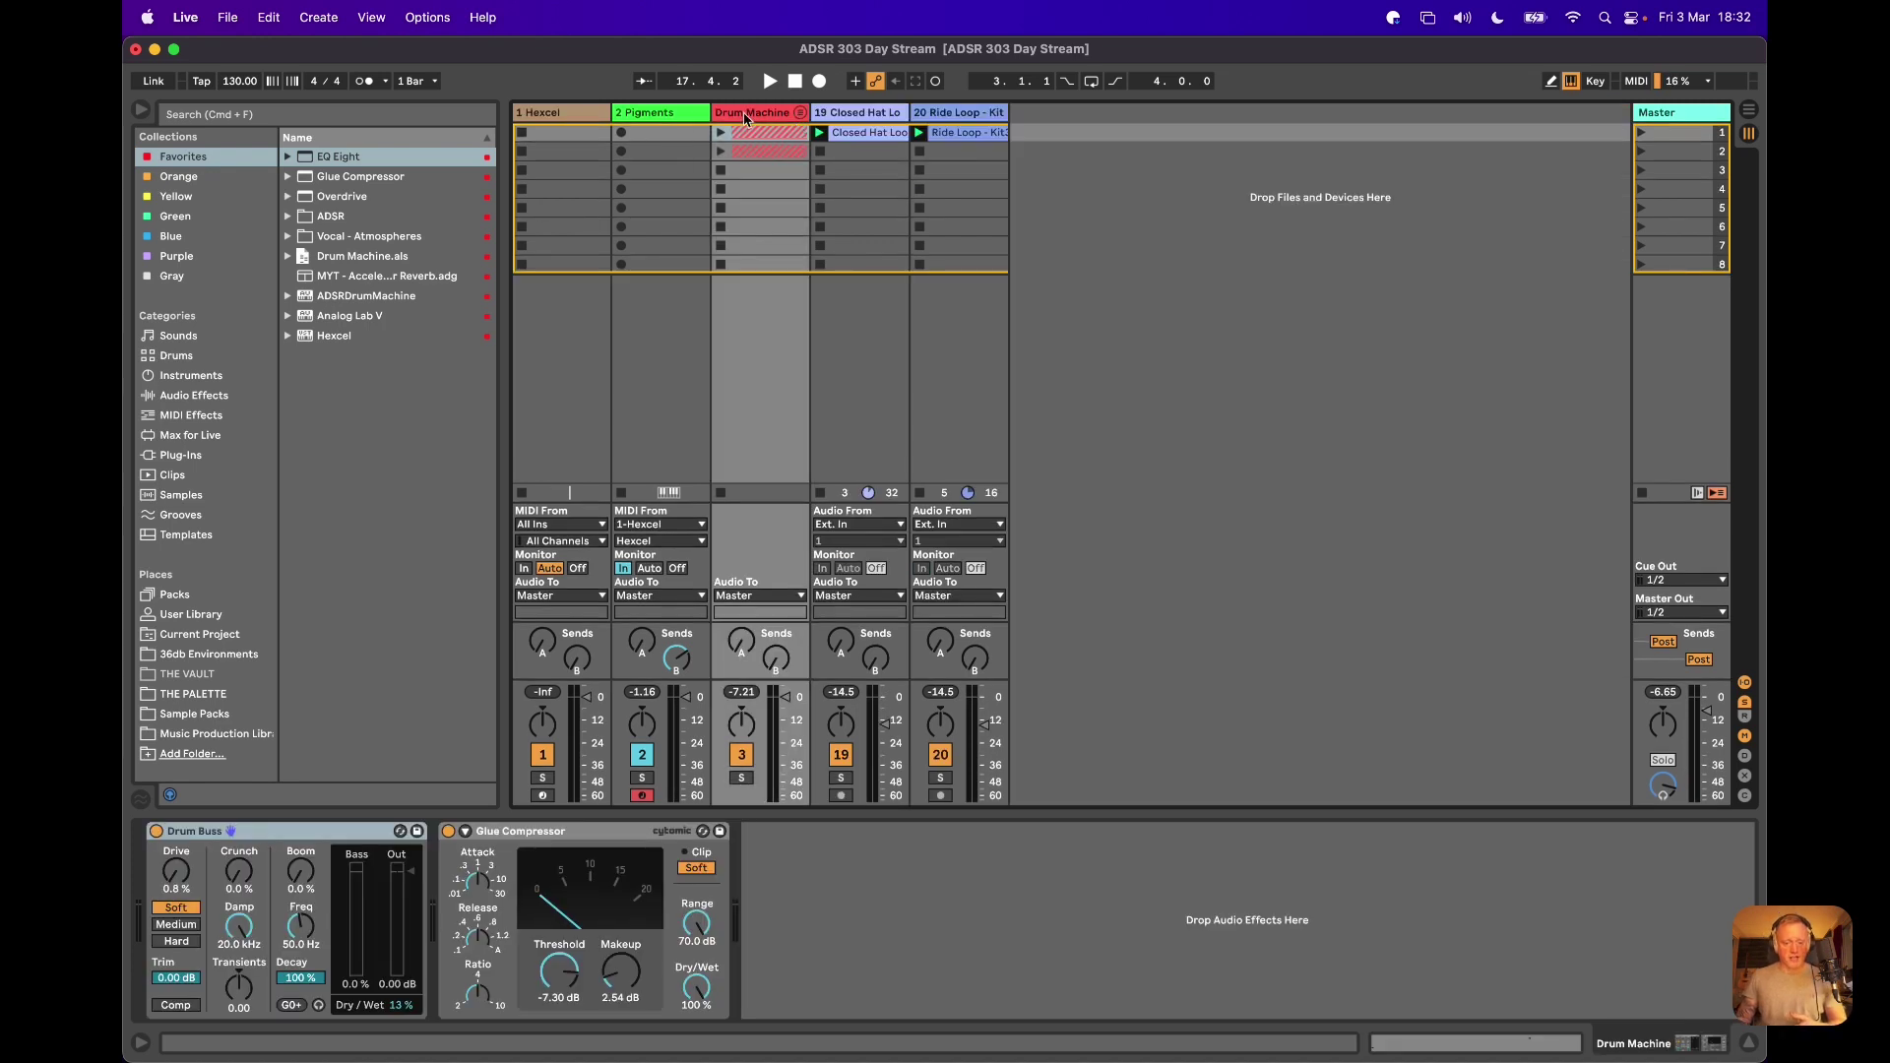
left_click(209, 695)
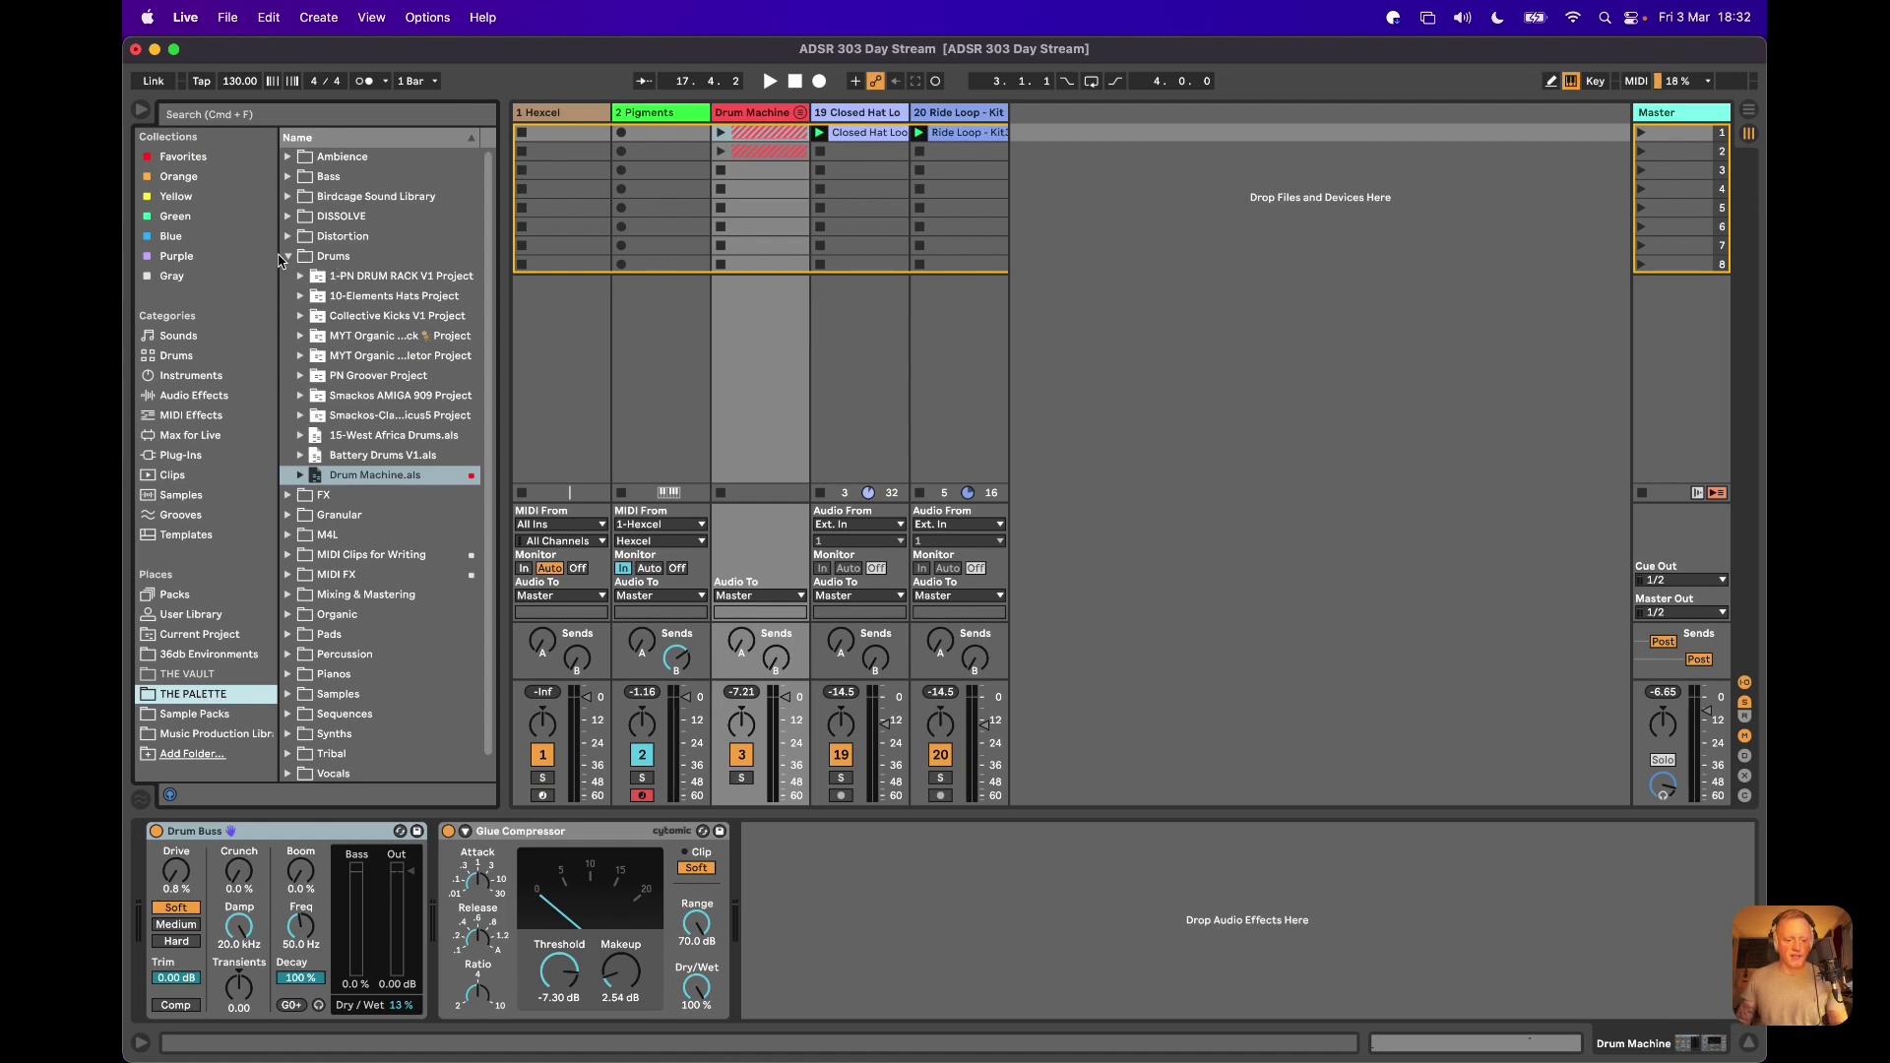
left_click(280, 259)
left_click(284, 256)
left_click(284, 256)
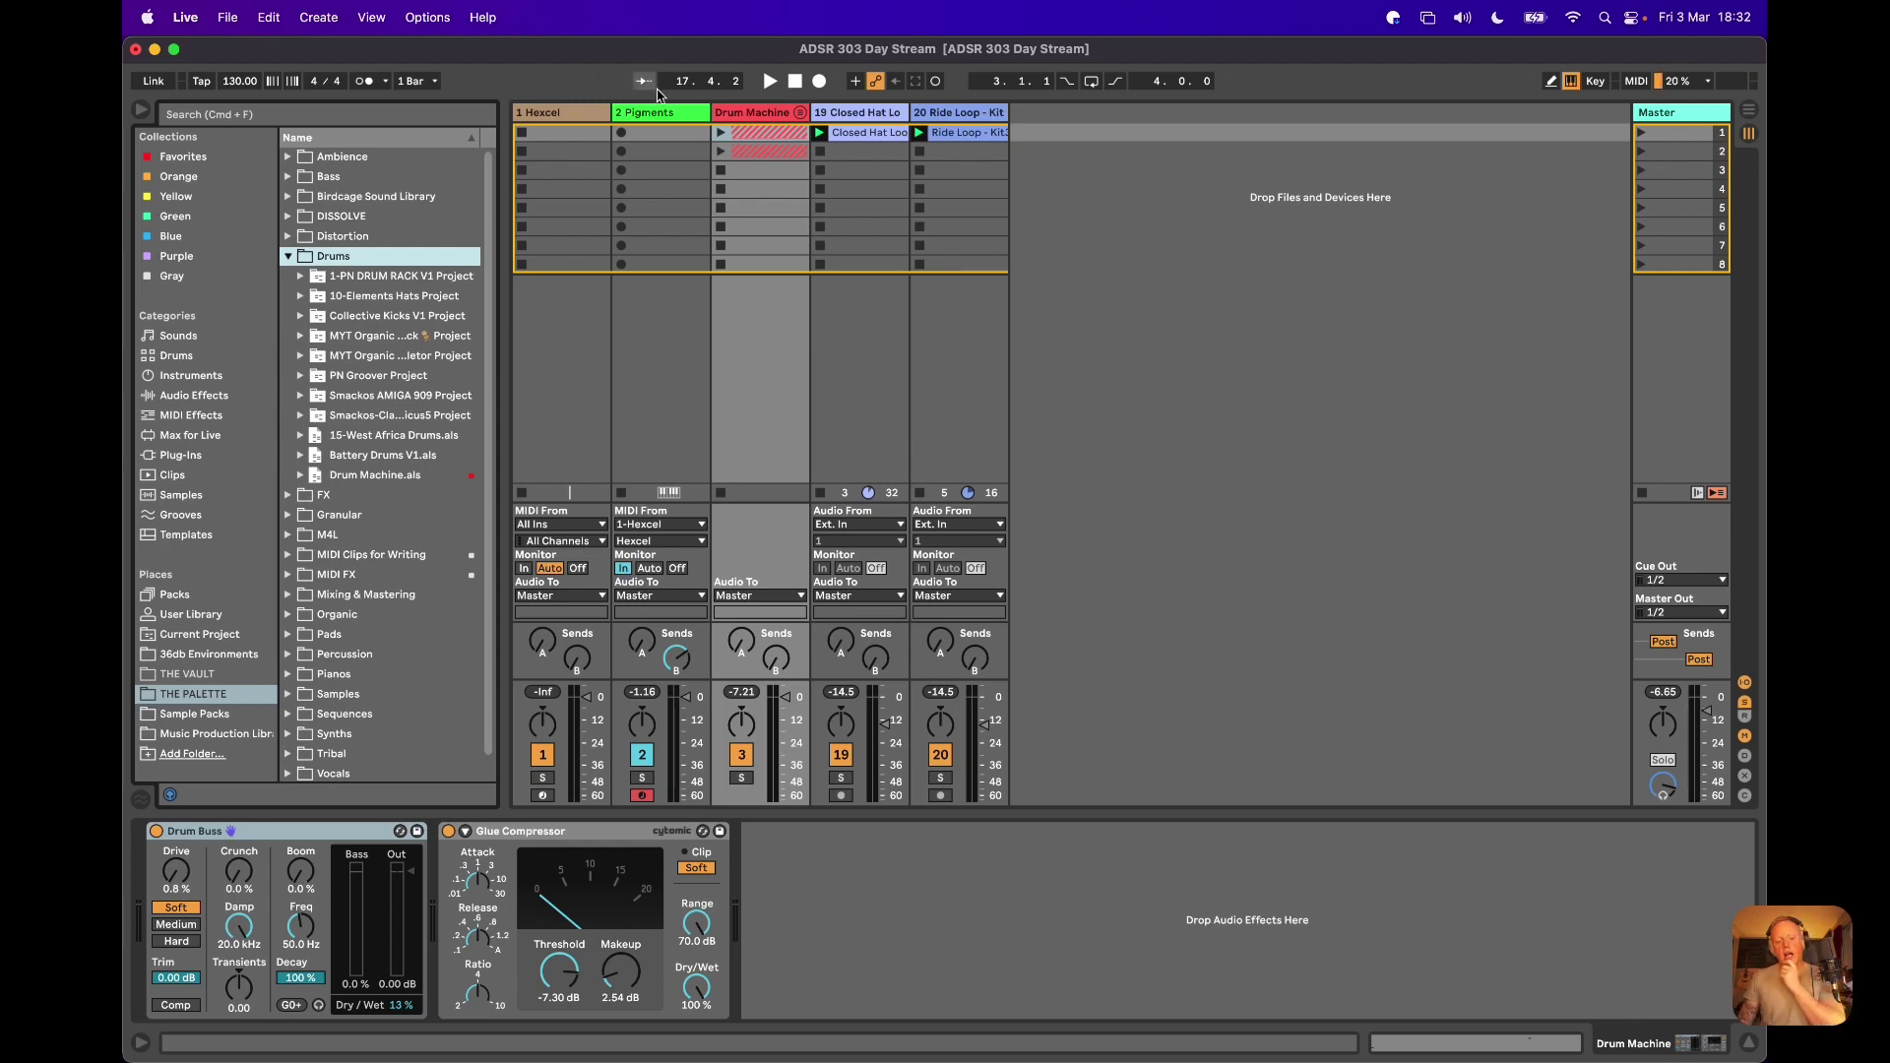
left_click(729, 114)
left_click_drag(730, 115, 422, 260)
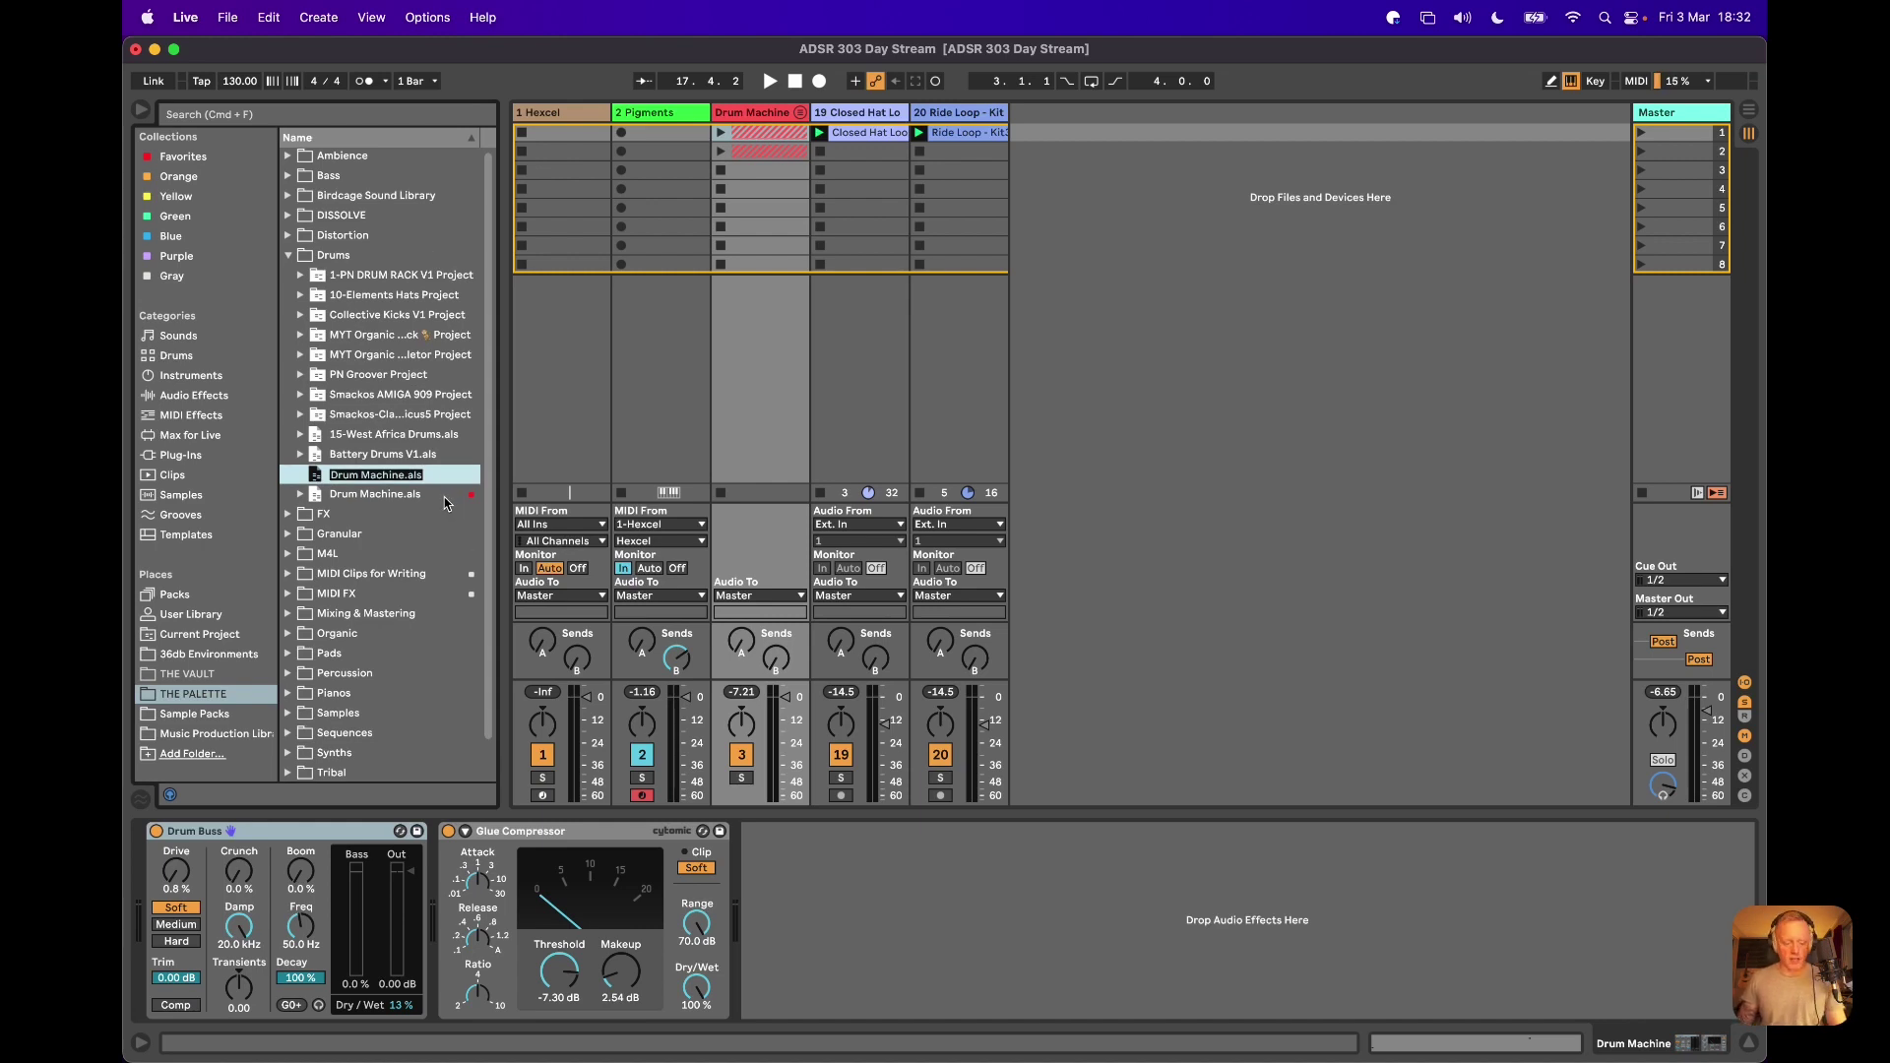
key("Return")
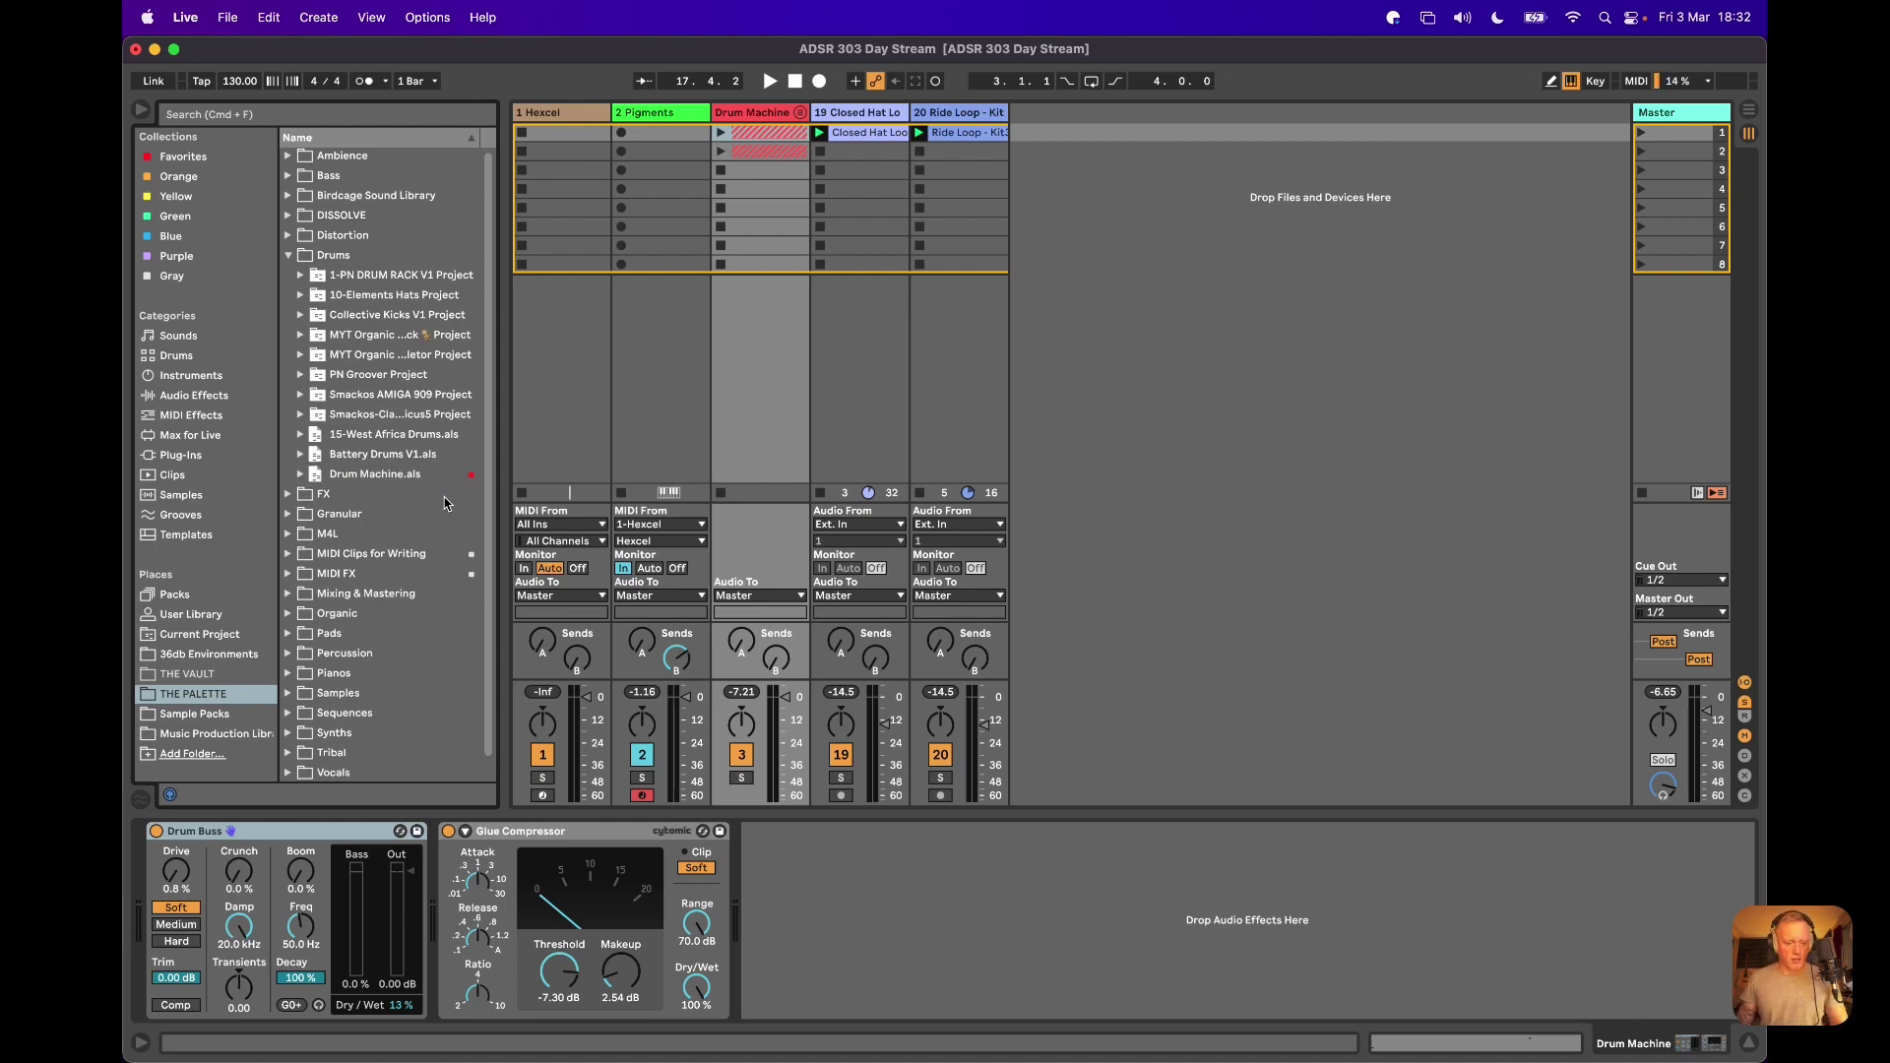
Load the Drum Machine group stored in Drum Machine.als into the set, after the 20 Ride Loop track
left_click(302, 475)
left_click(364, 497)
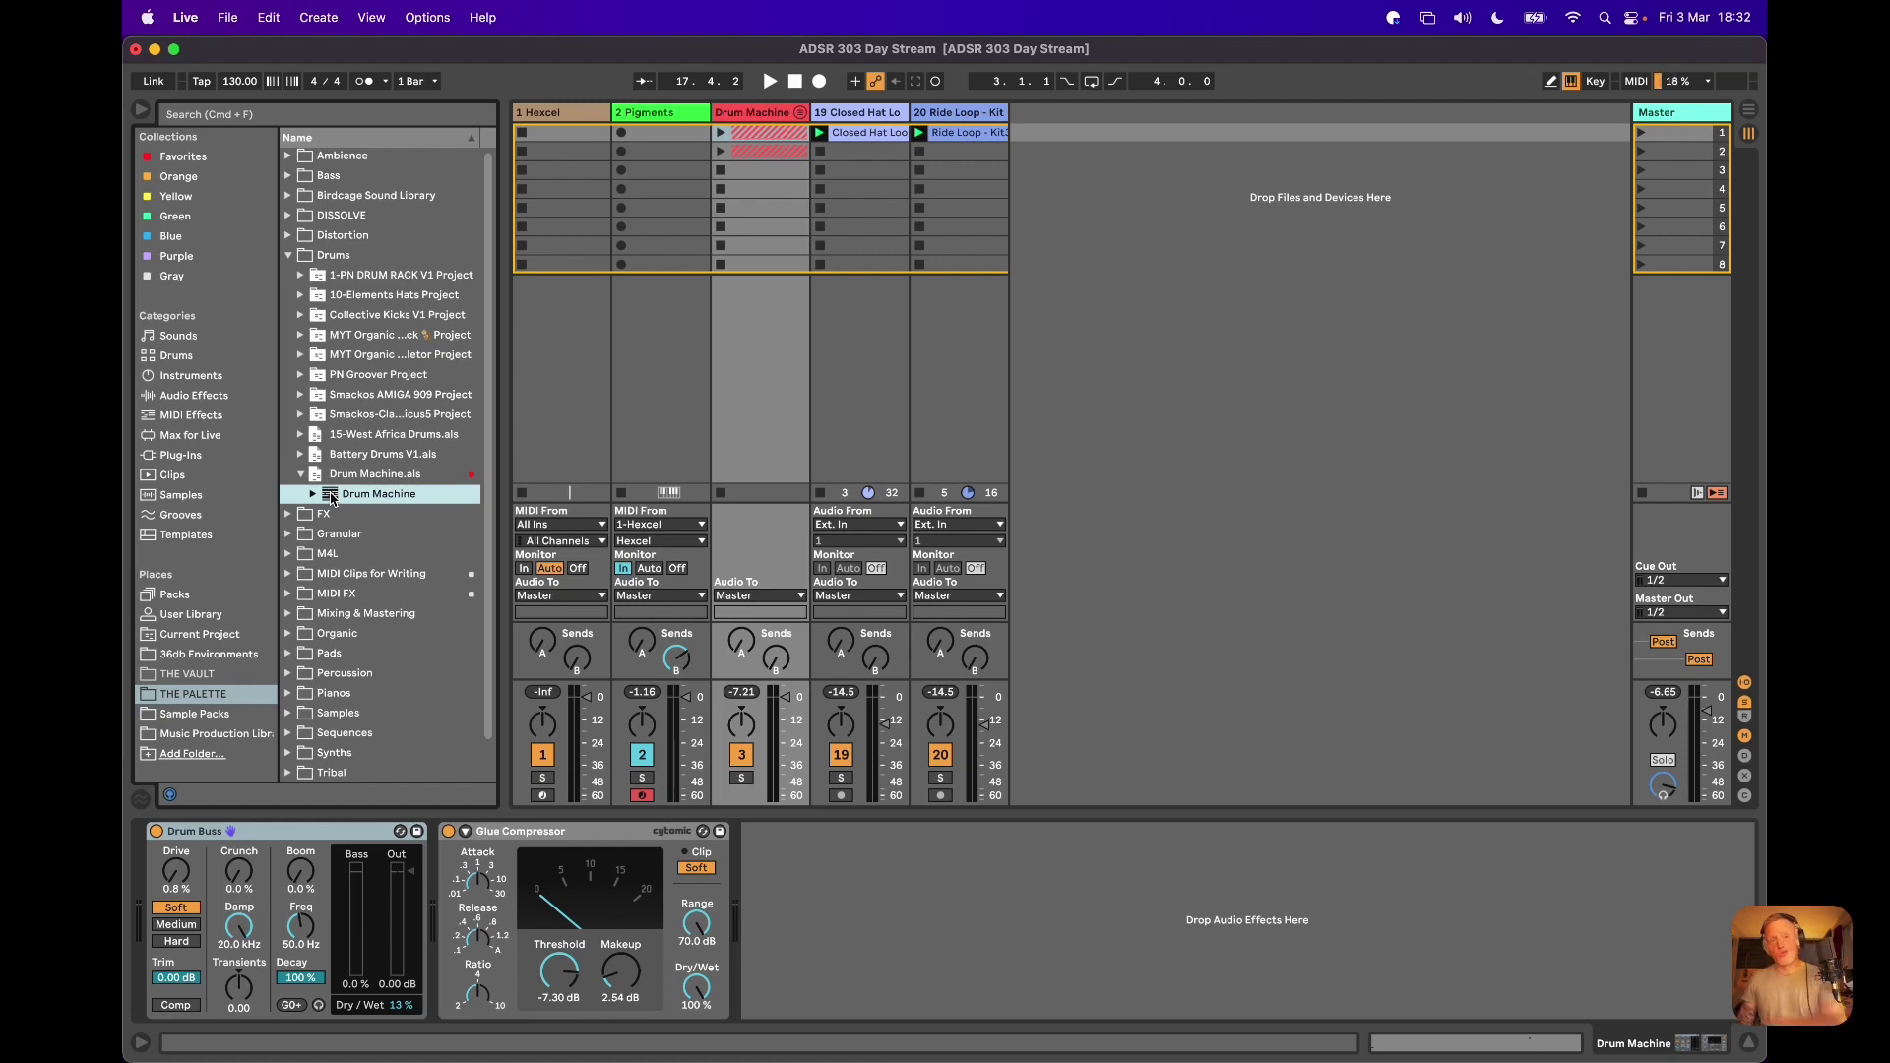
left_click_drag(332, 499, 1084, 144)
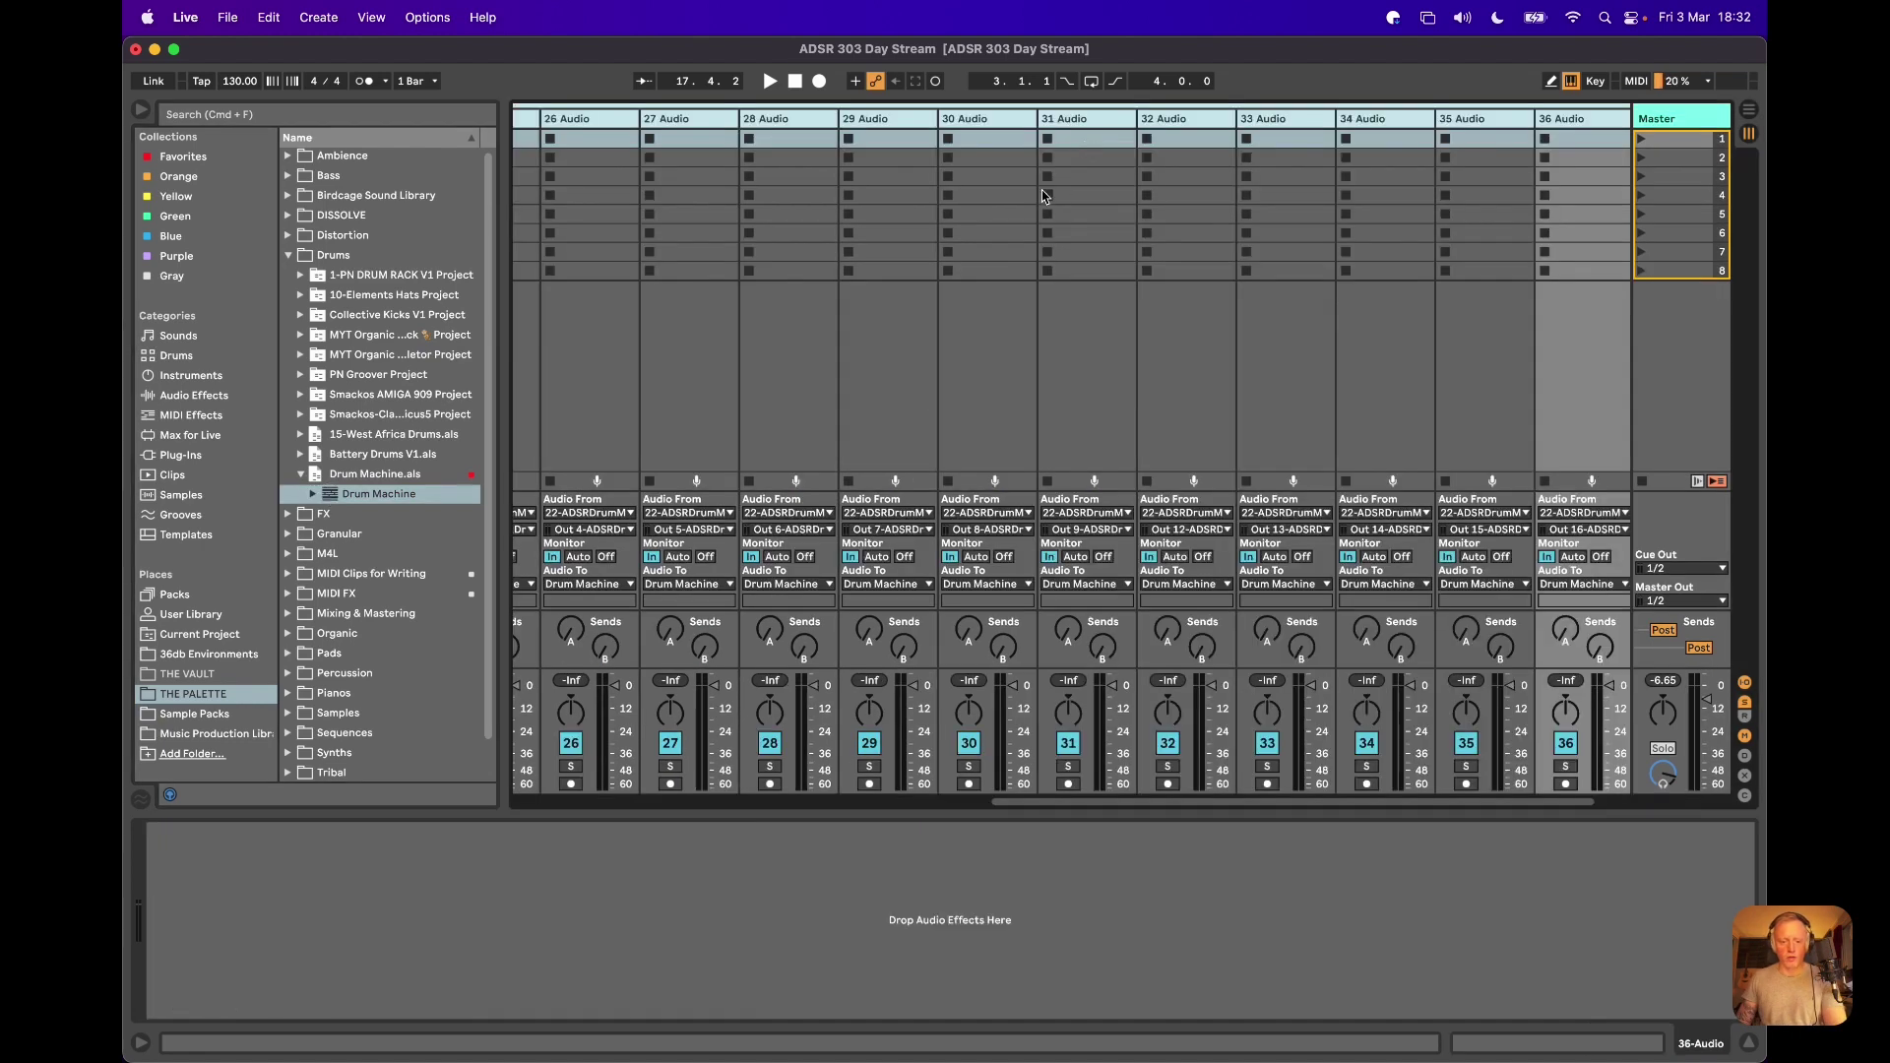
scroll(1040, 199, "left", 2)
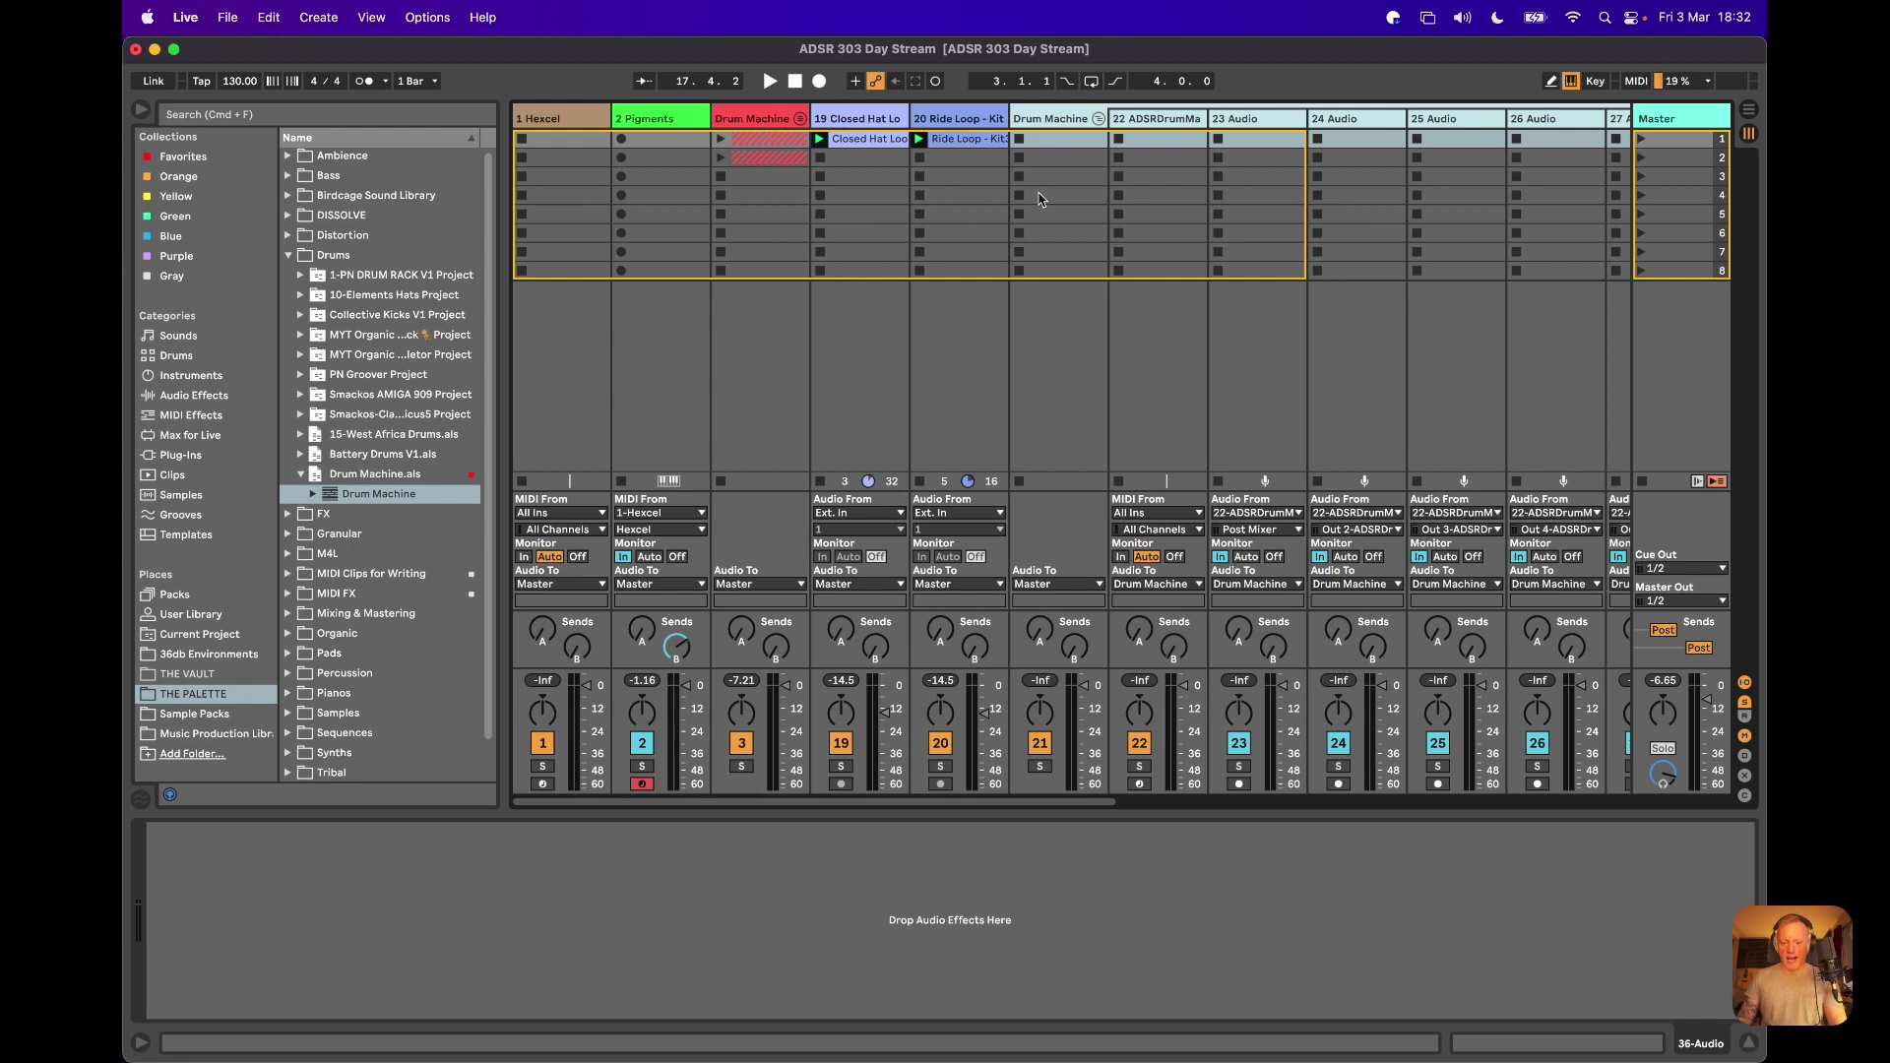
Review the loaded Drum Machine group's effects and track routing, and delete the group
left_click(1051, 150)
scroll(1090, 175, "right", 8)
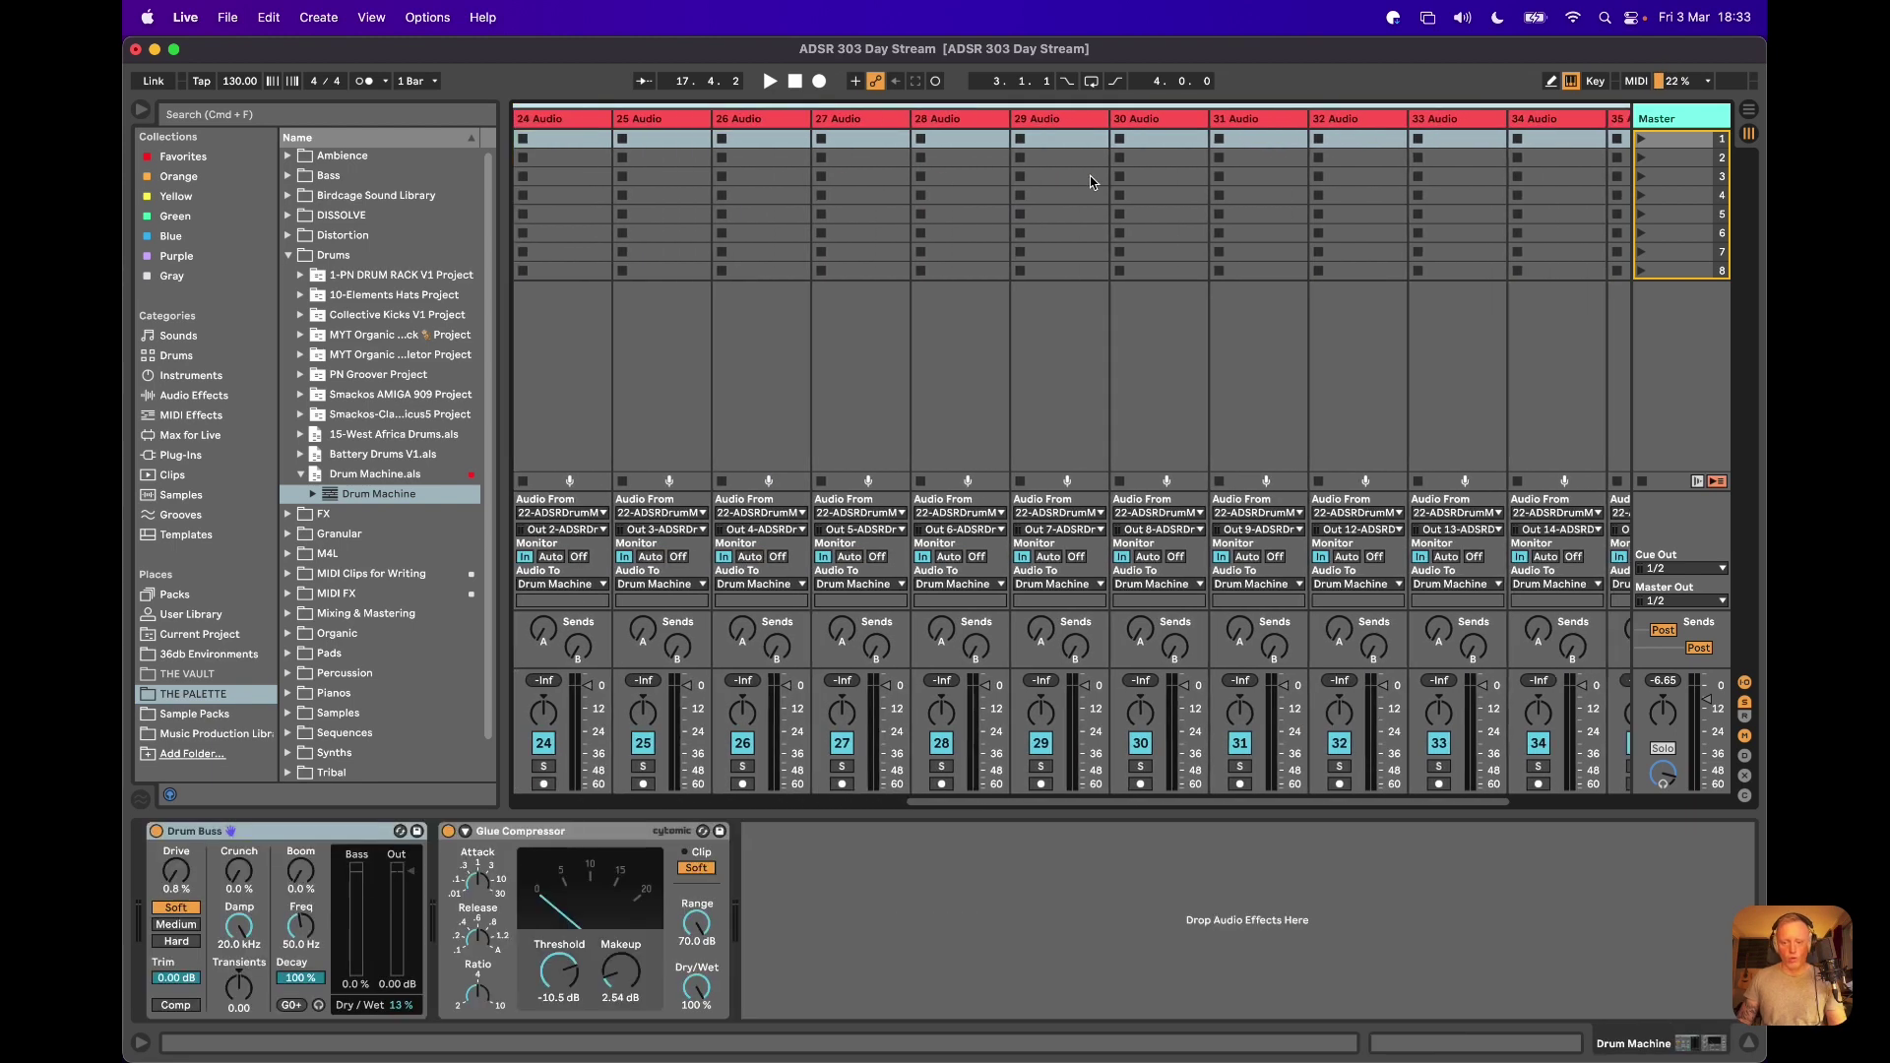
scroll(1090, 181, "right", 3)
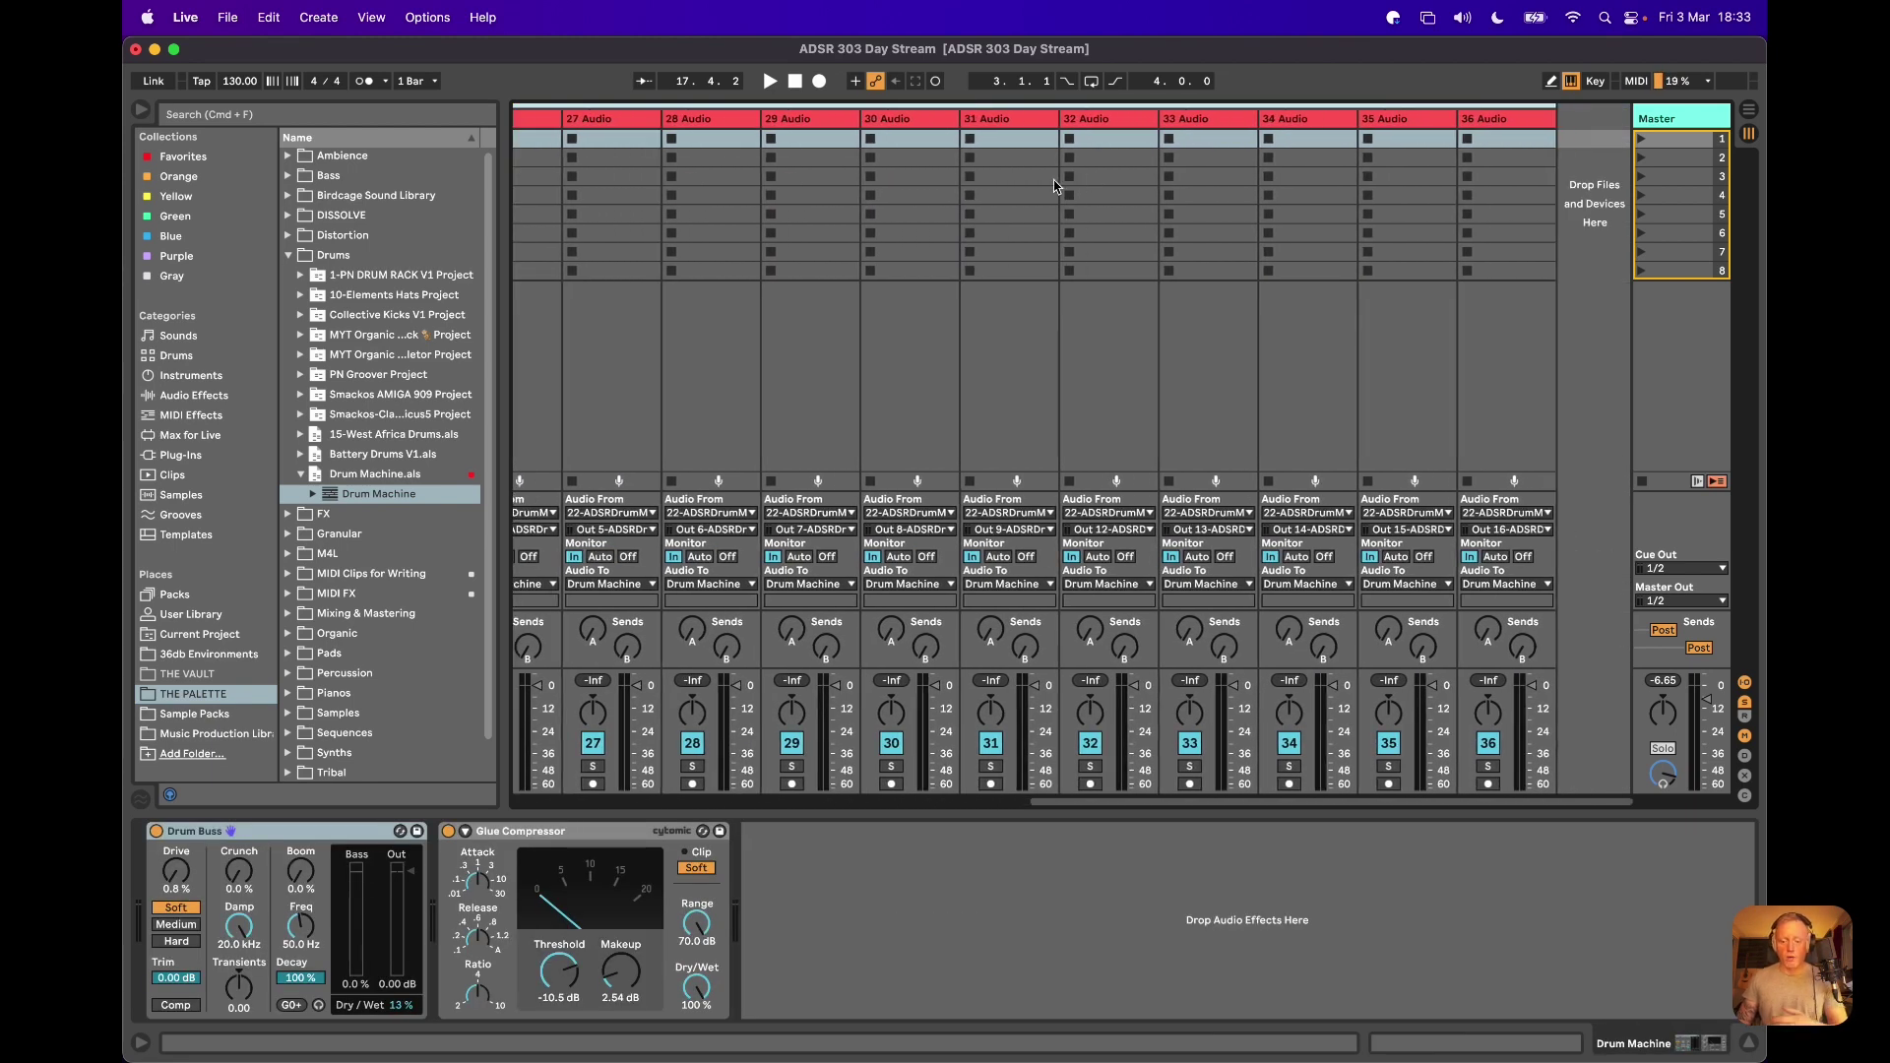
scroll(1054, 185, "left", 8)
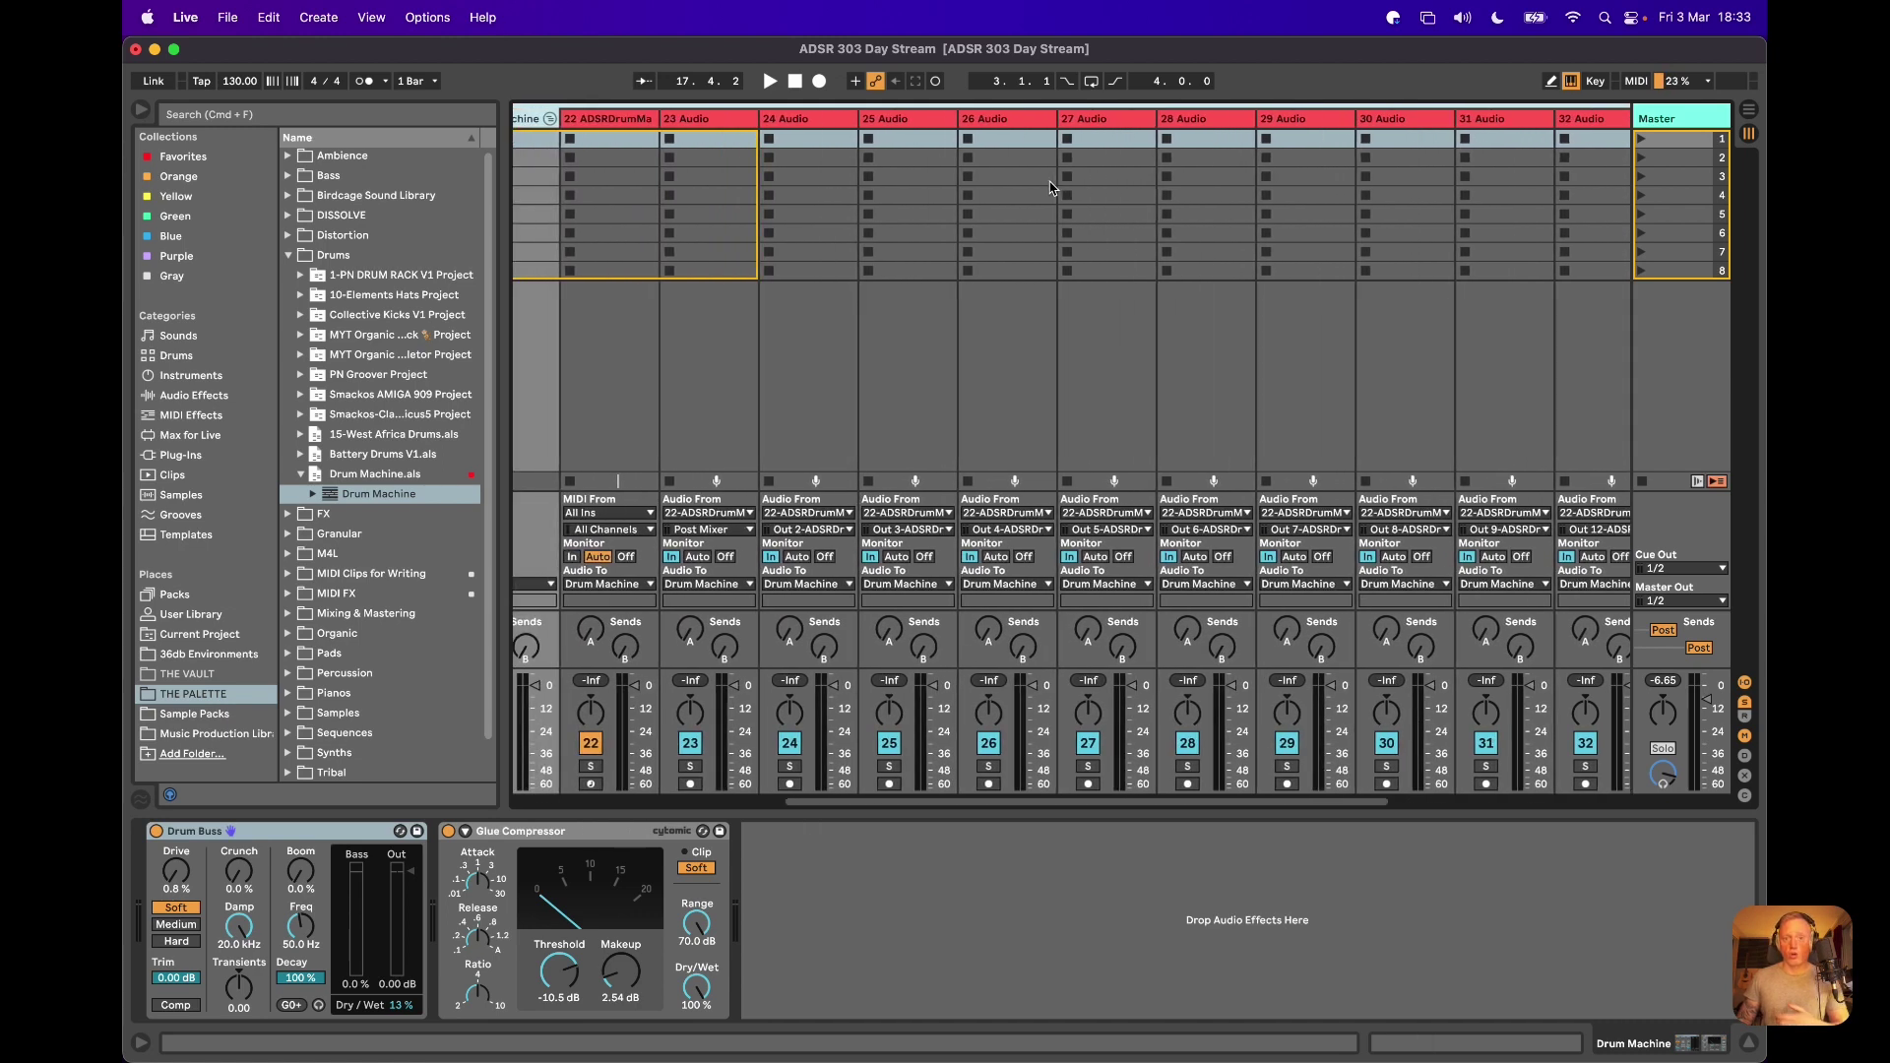
scroll(1051, 189, "left", 5)
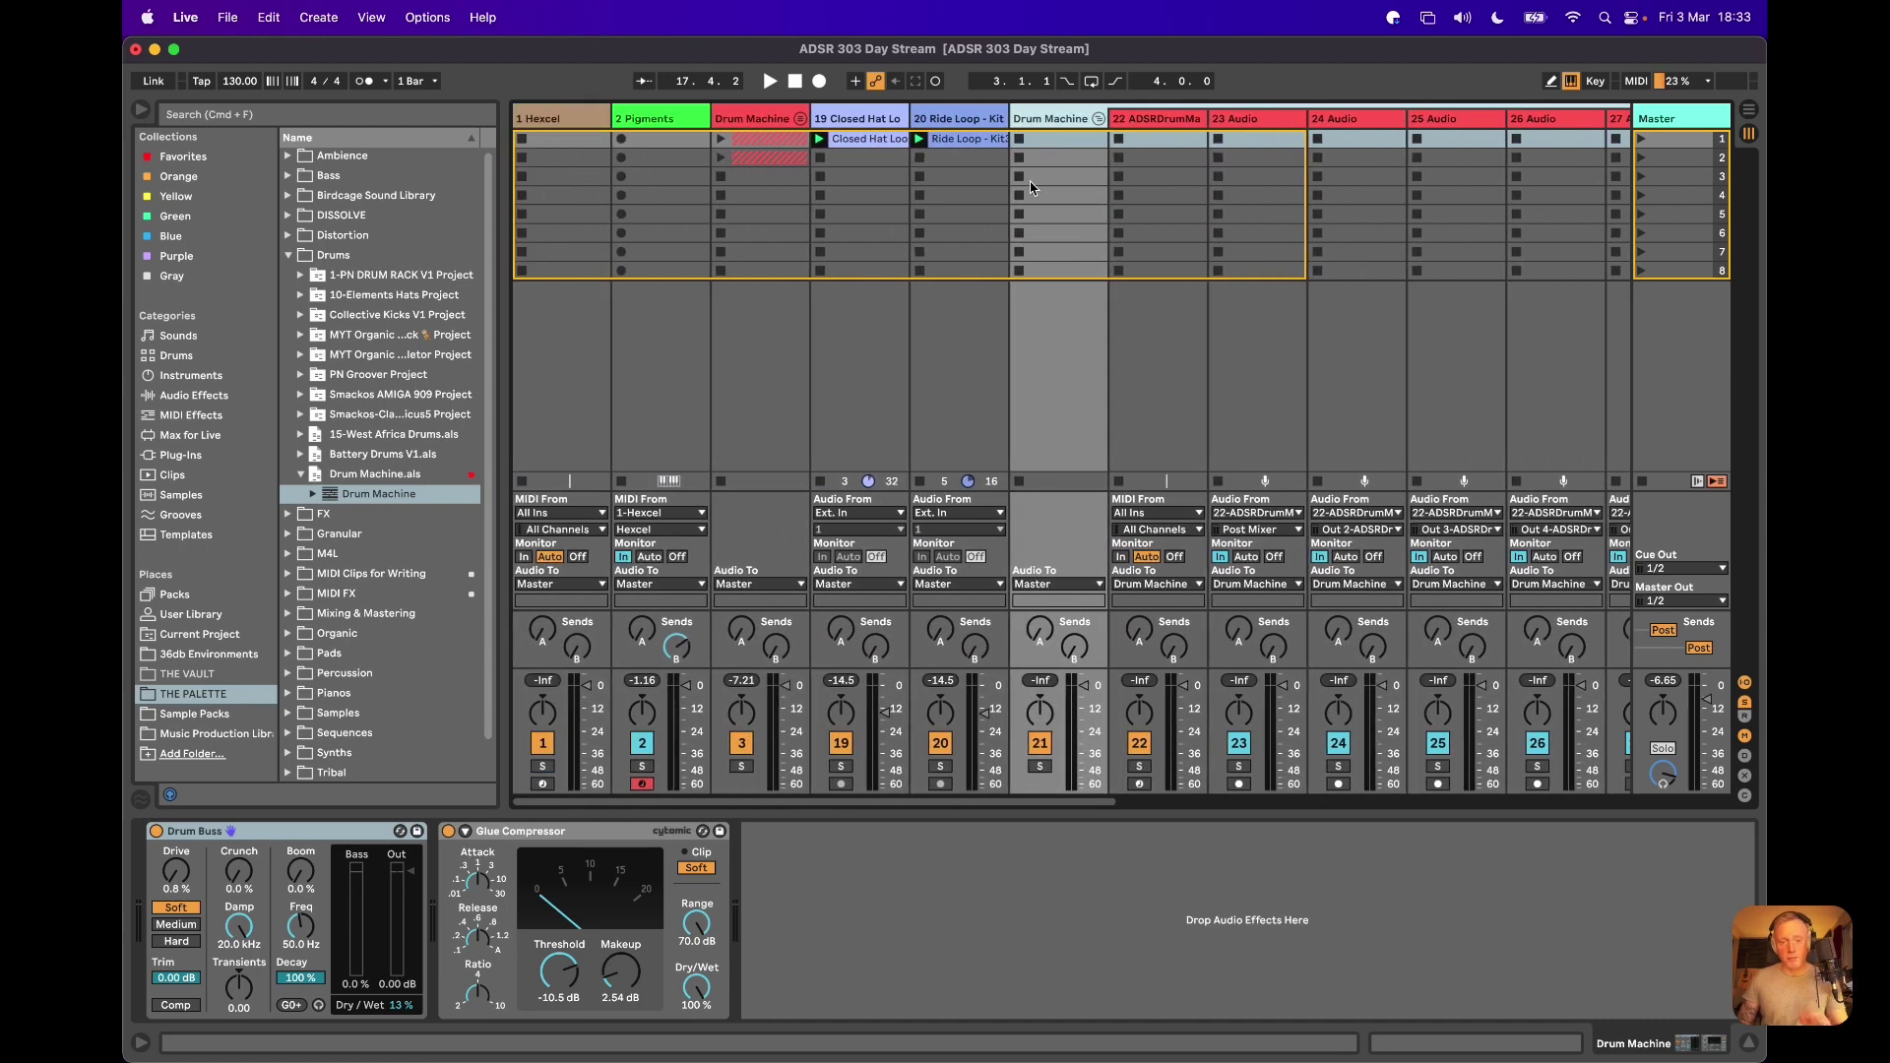
left_click(1056, 122)
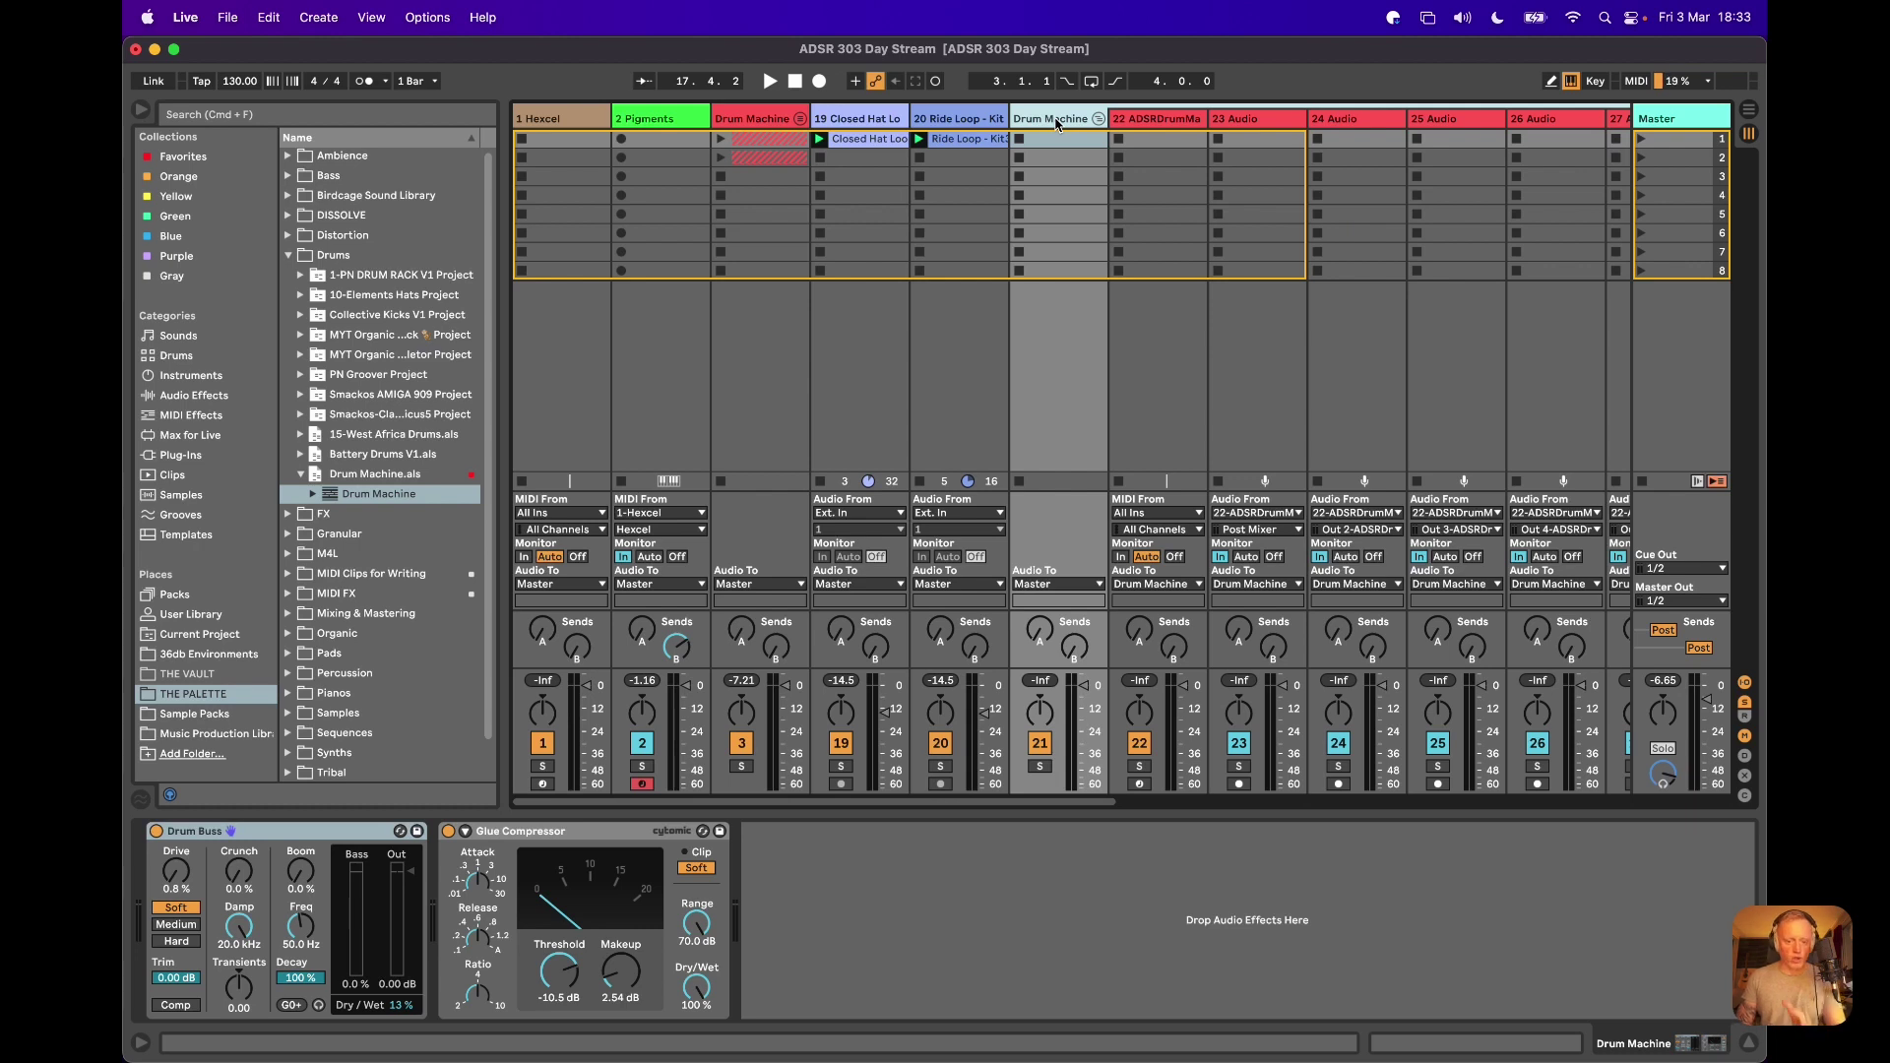
key("BackSpace")
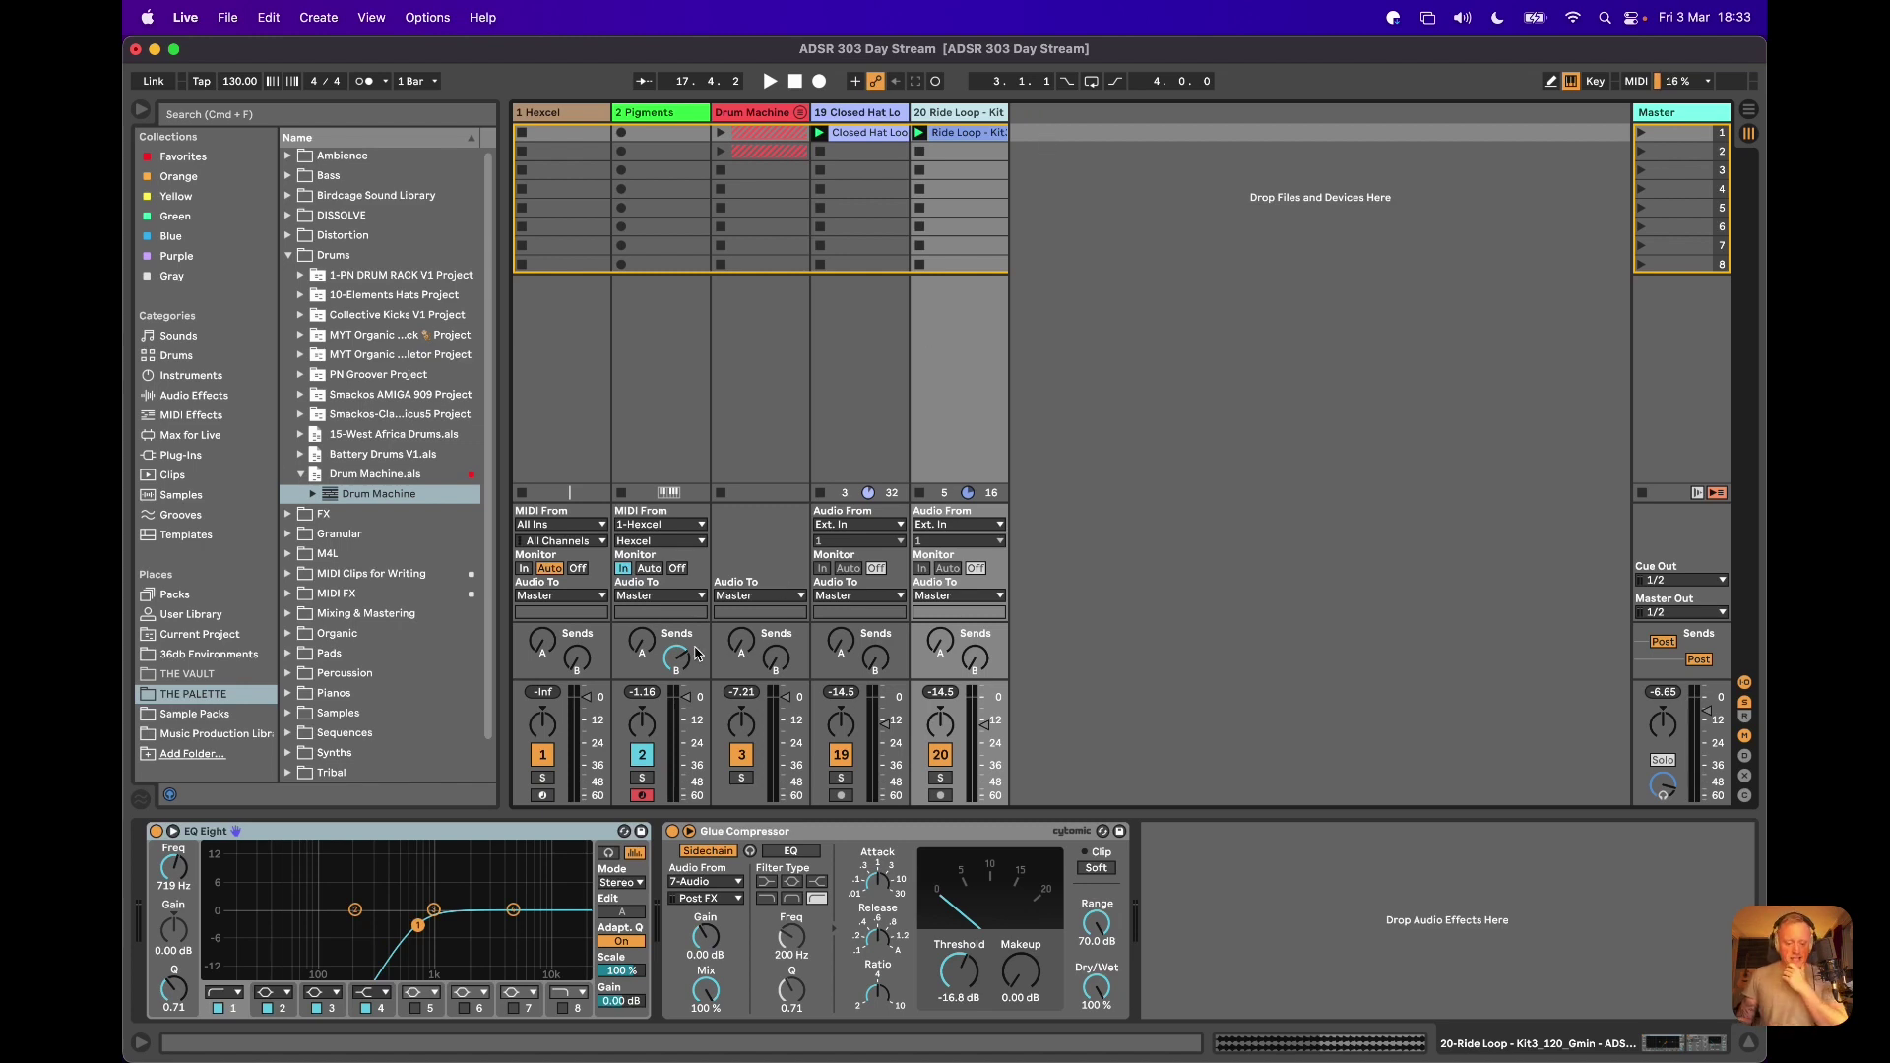
Mute the 1 Hexcel and 2 Pigments tracks and select the Drum Machine group
left_click(542, 755)
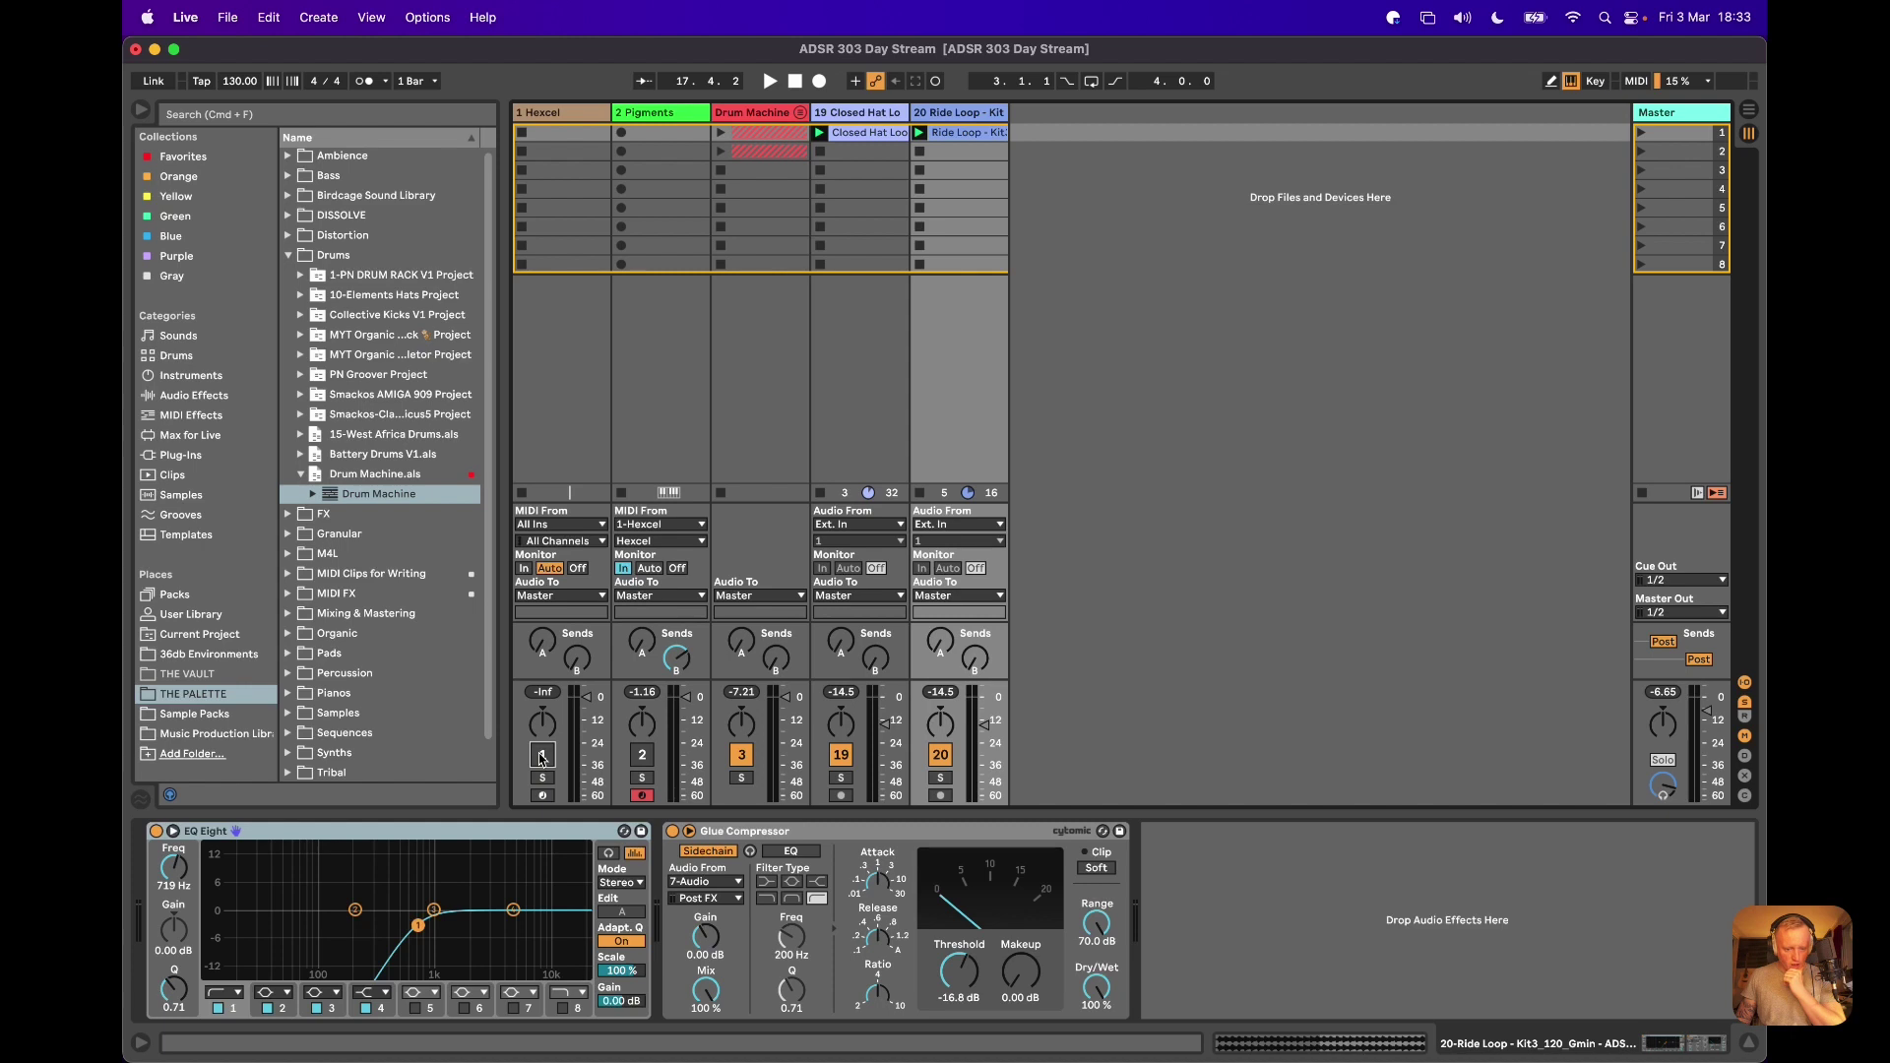
left_click(767, 313)
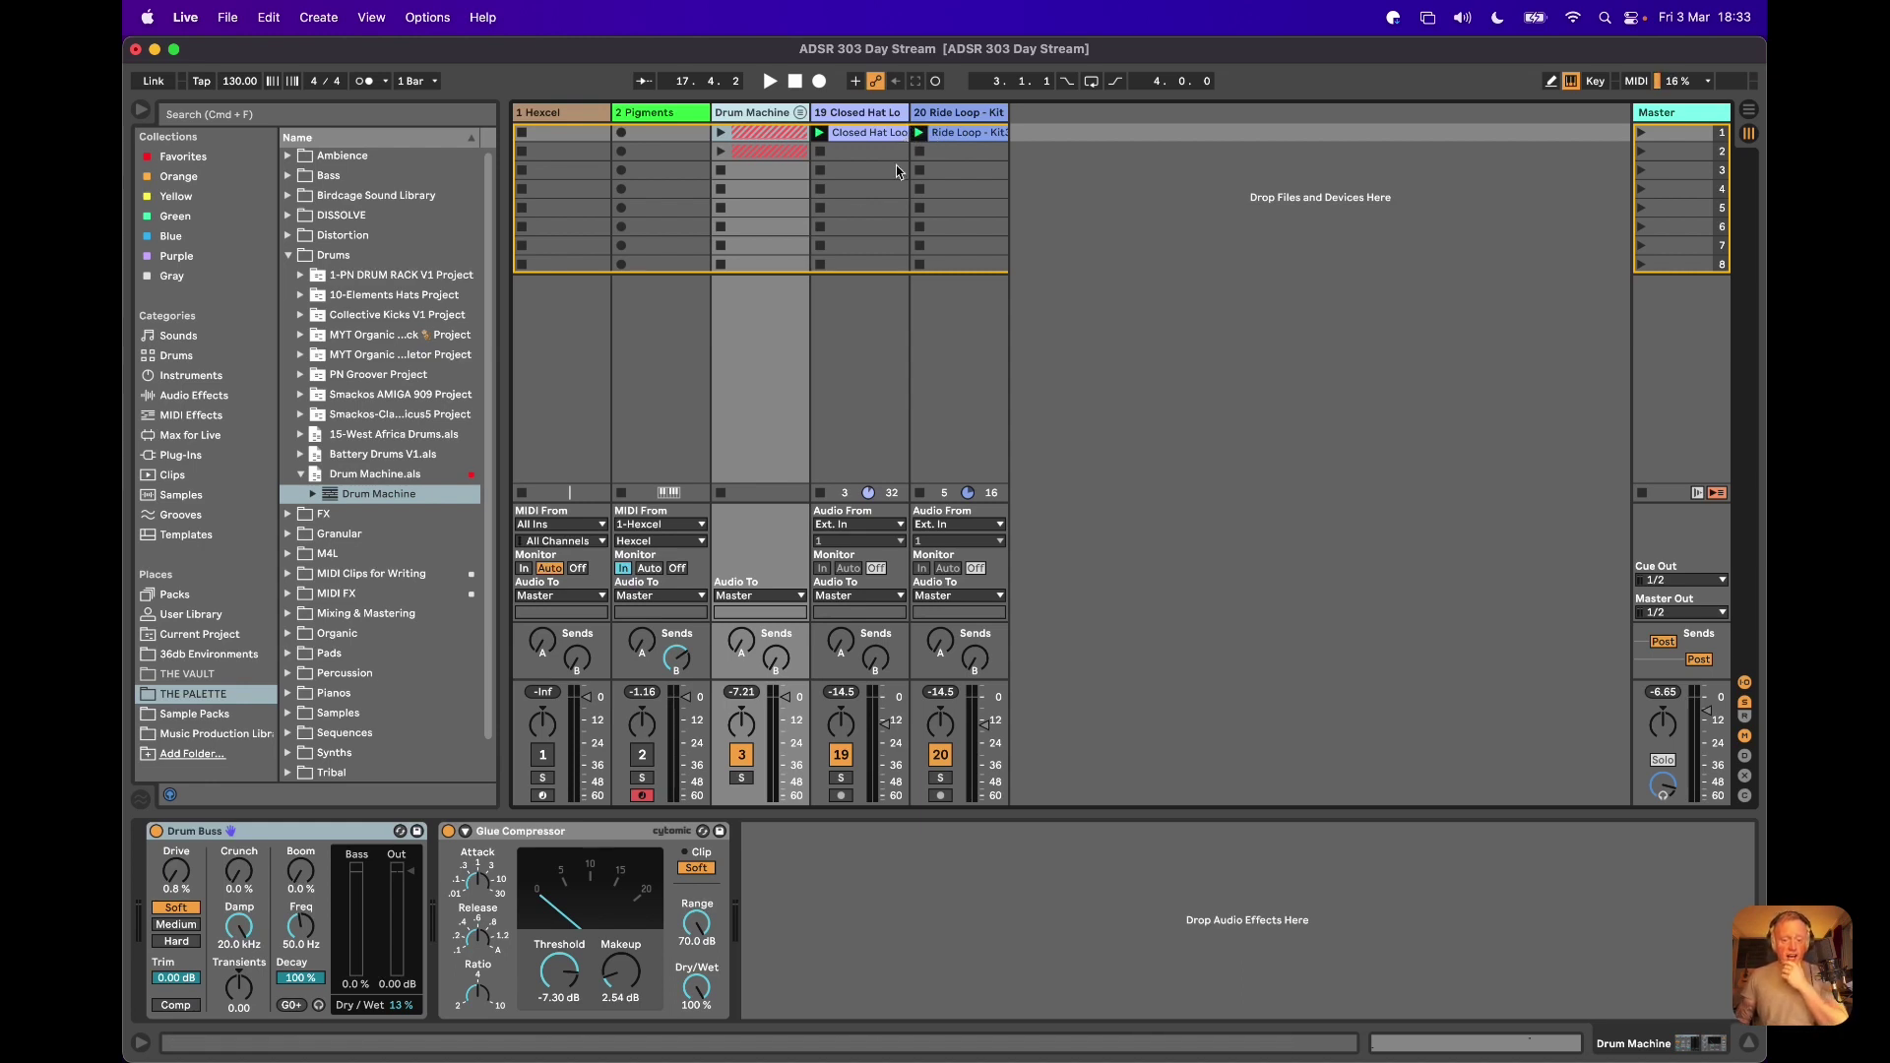
Load the ADSRDrumMachine VST3 plug-in onto a new track after the 20 Ride Loop track
left_click(857, 115)
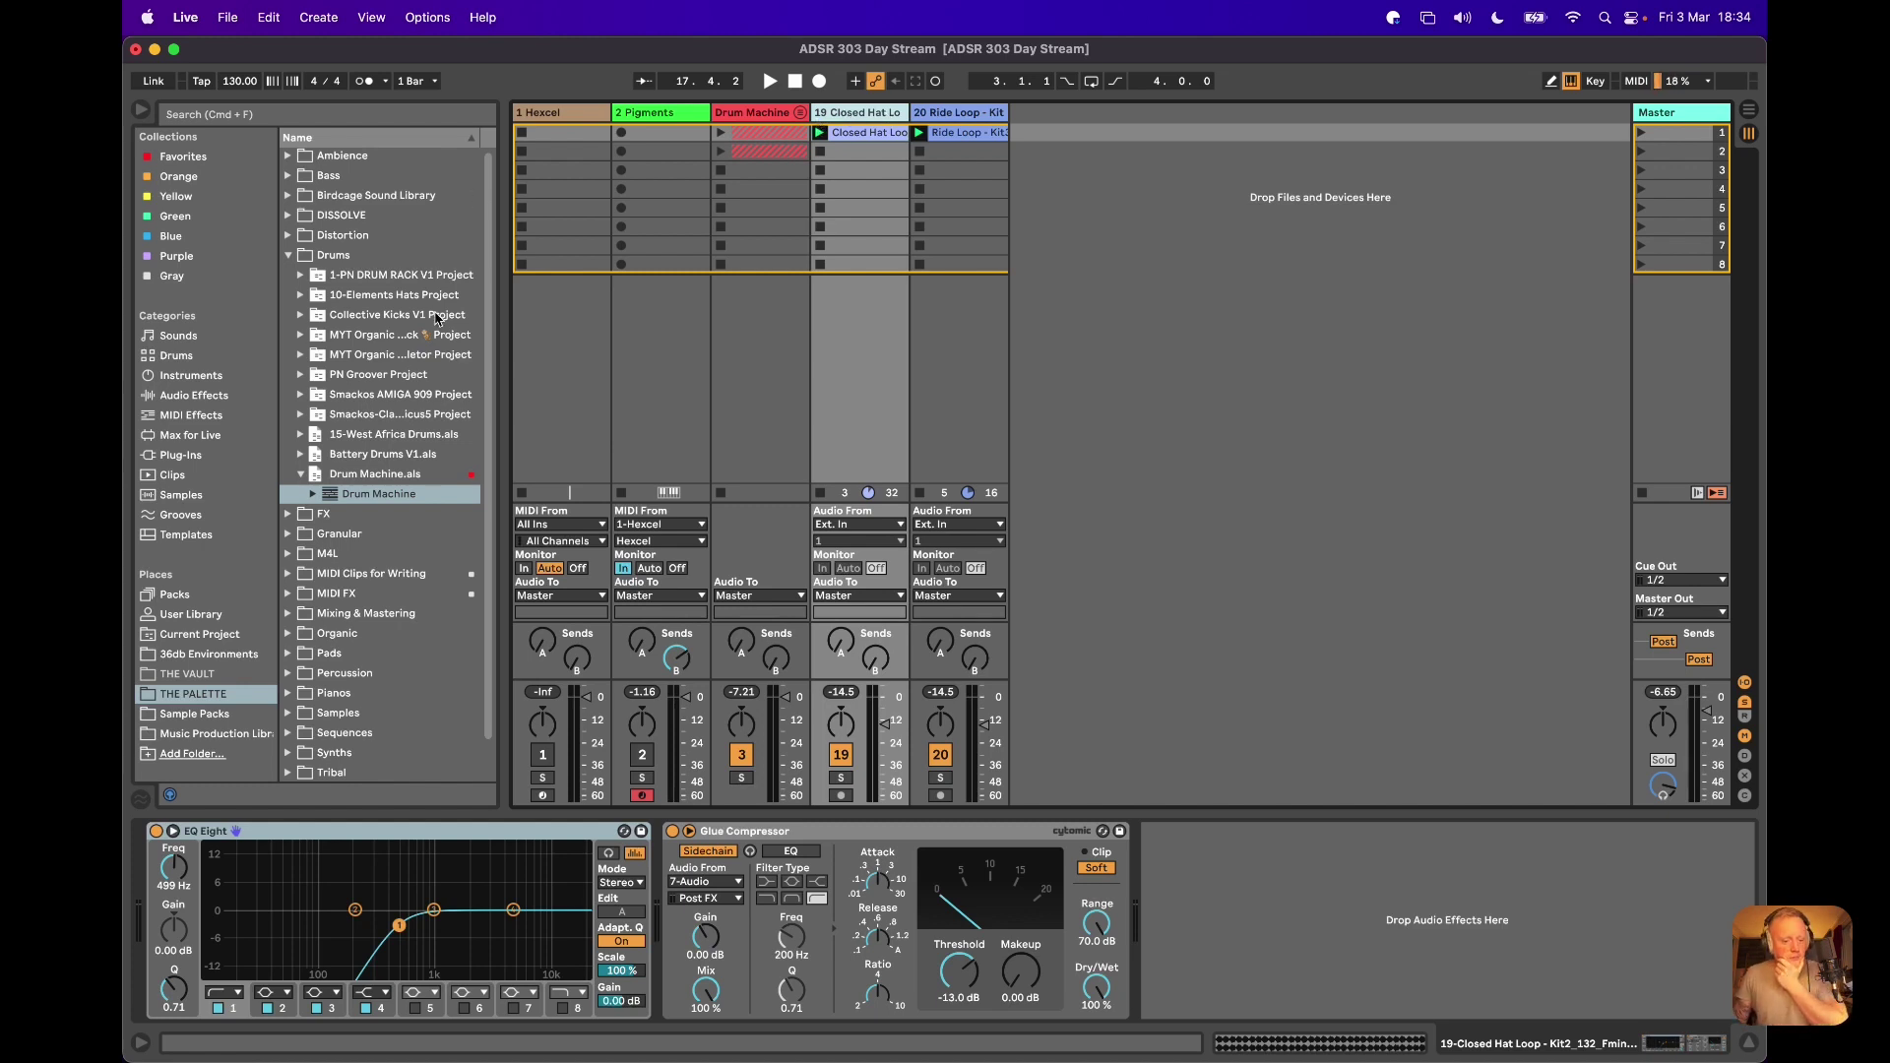
left_click(229, 158)
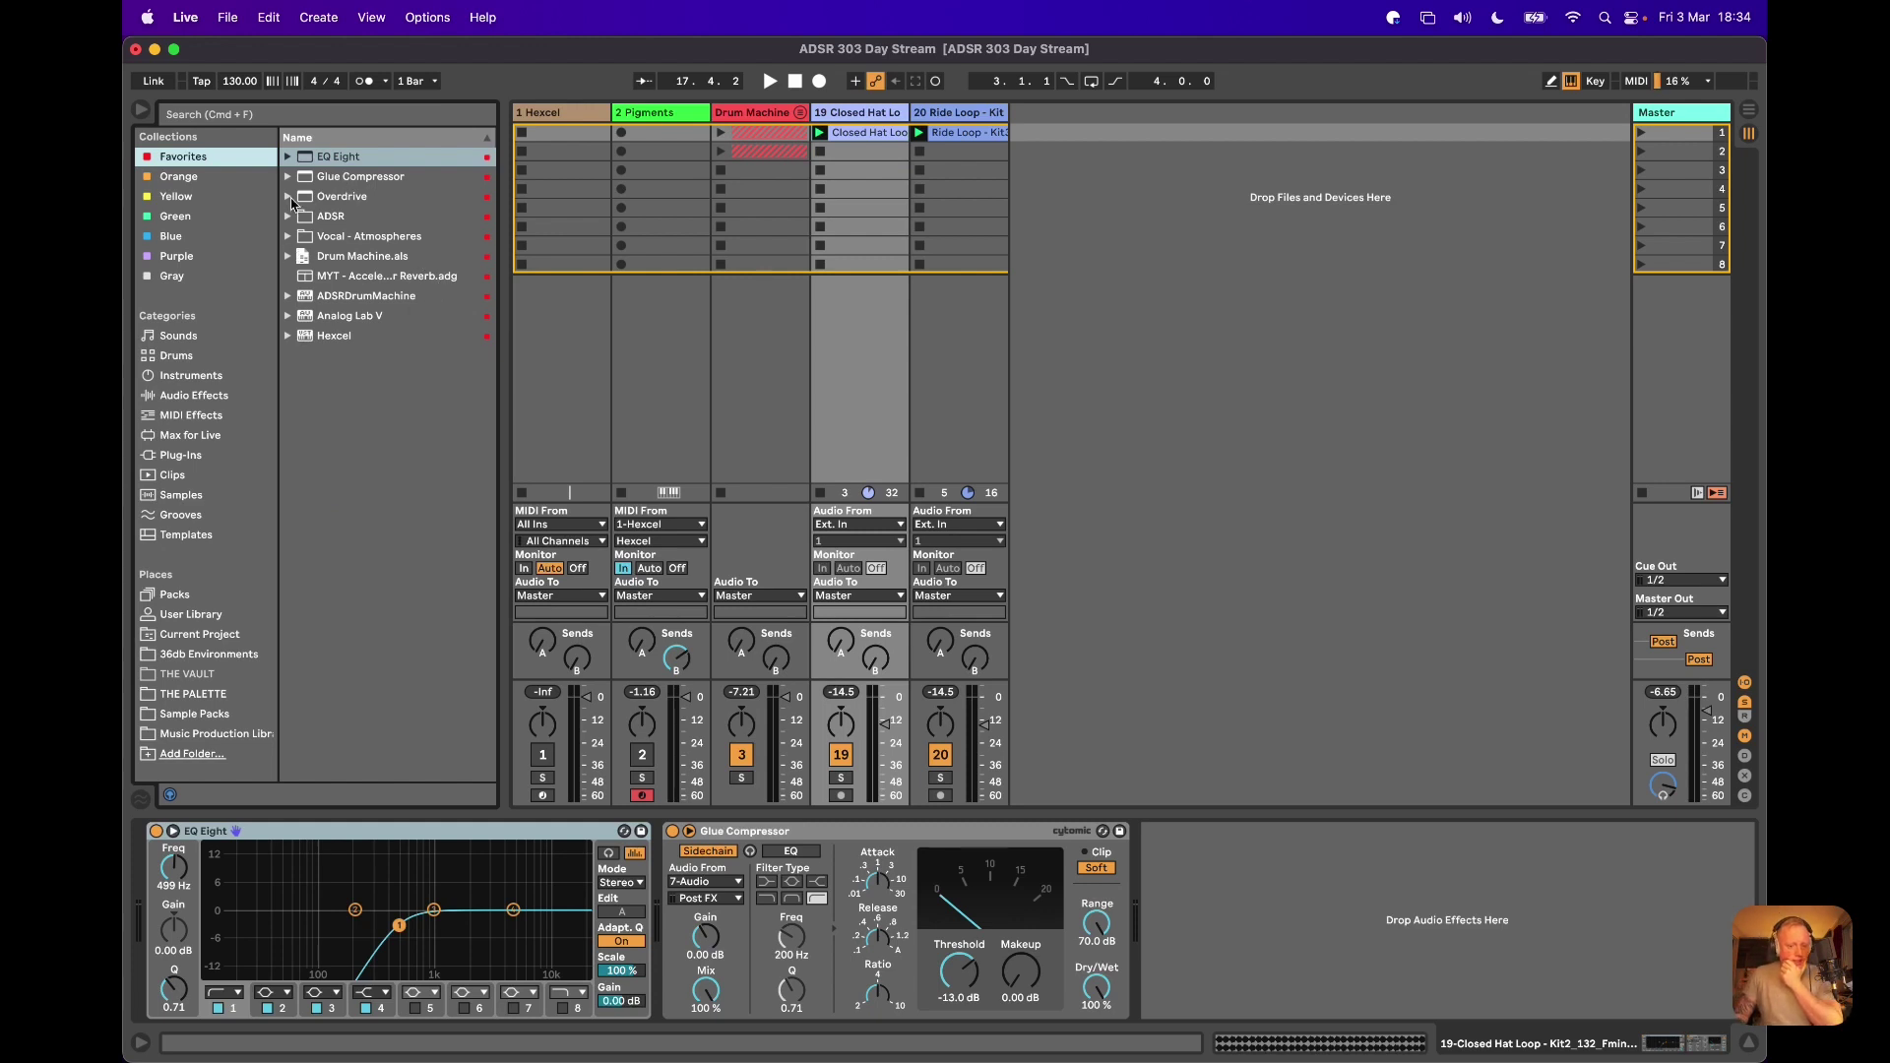
left_click(178, 457)
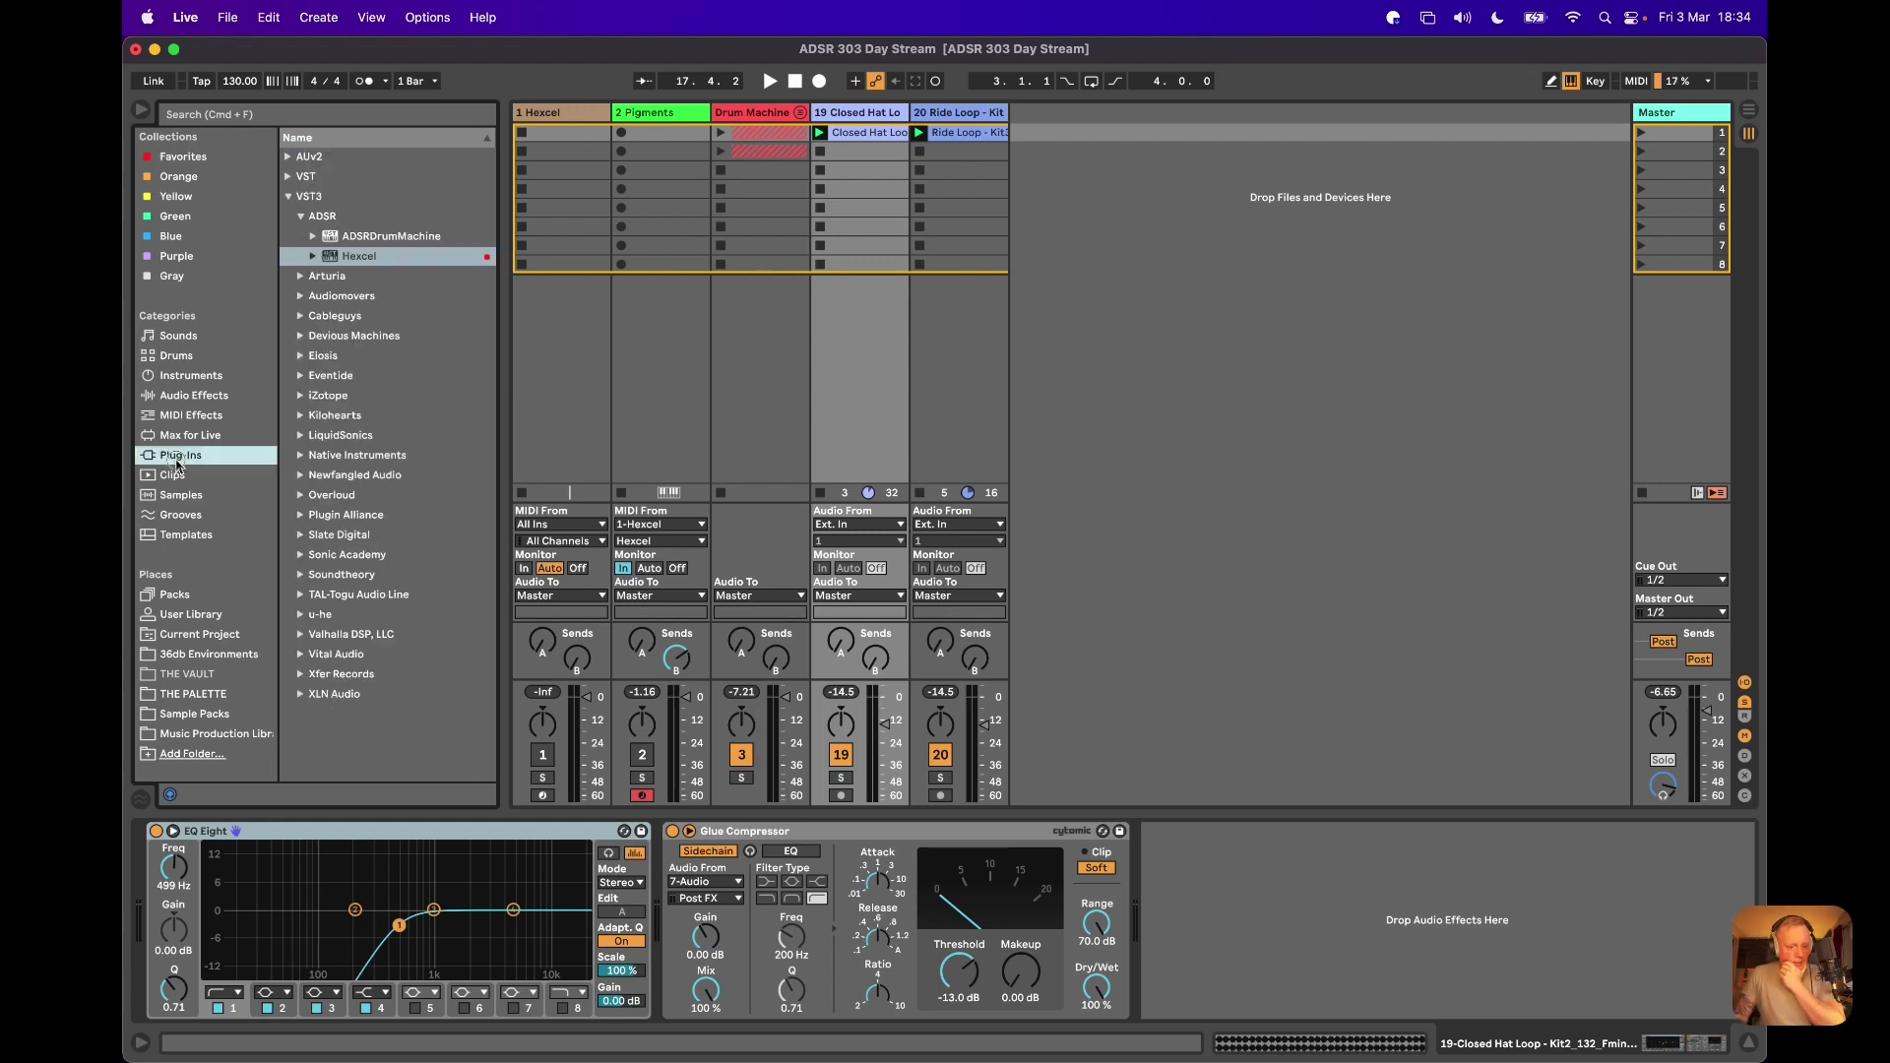
left_click(355, 239)
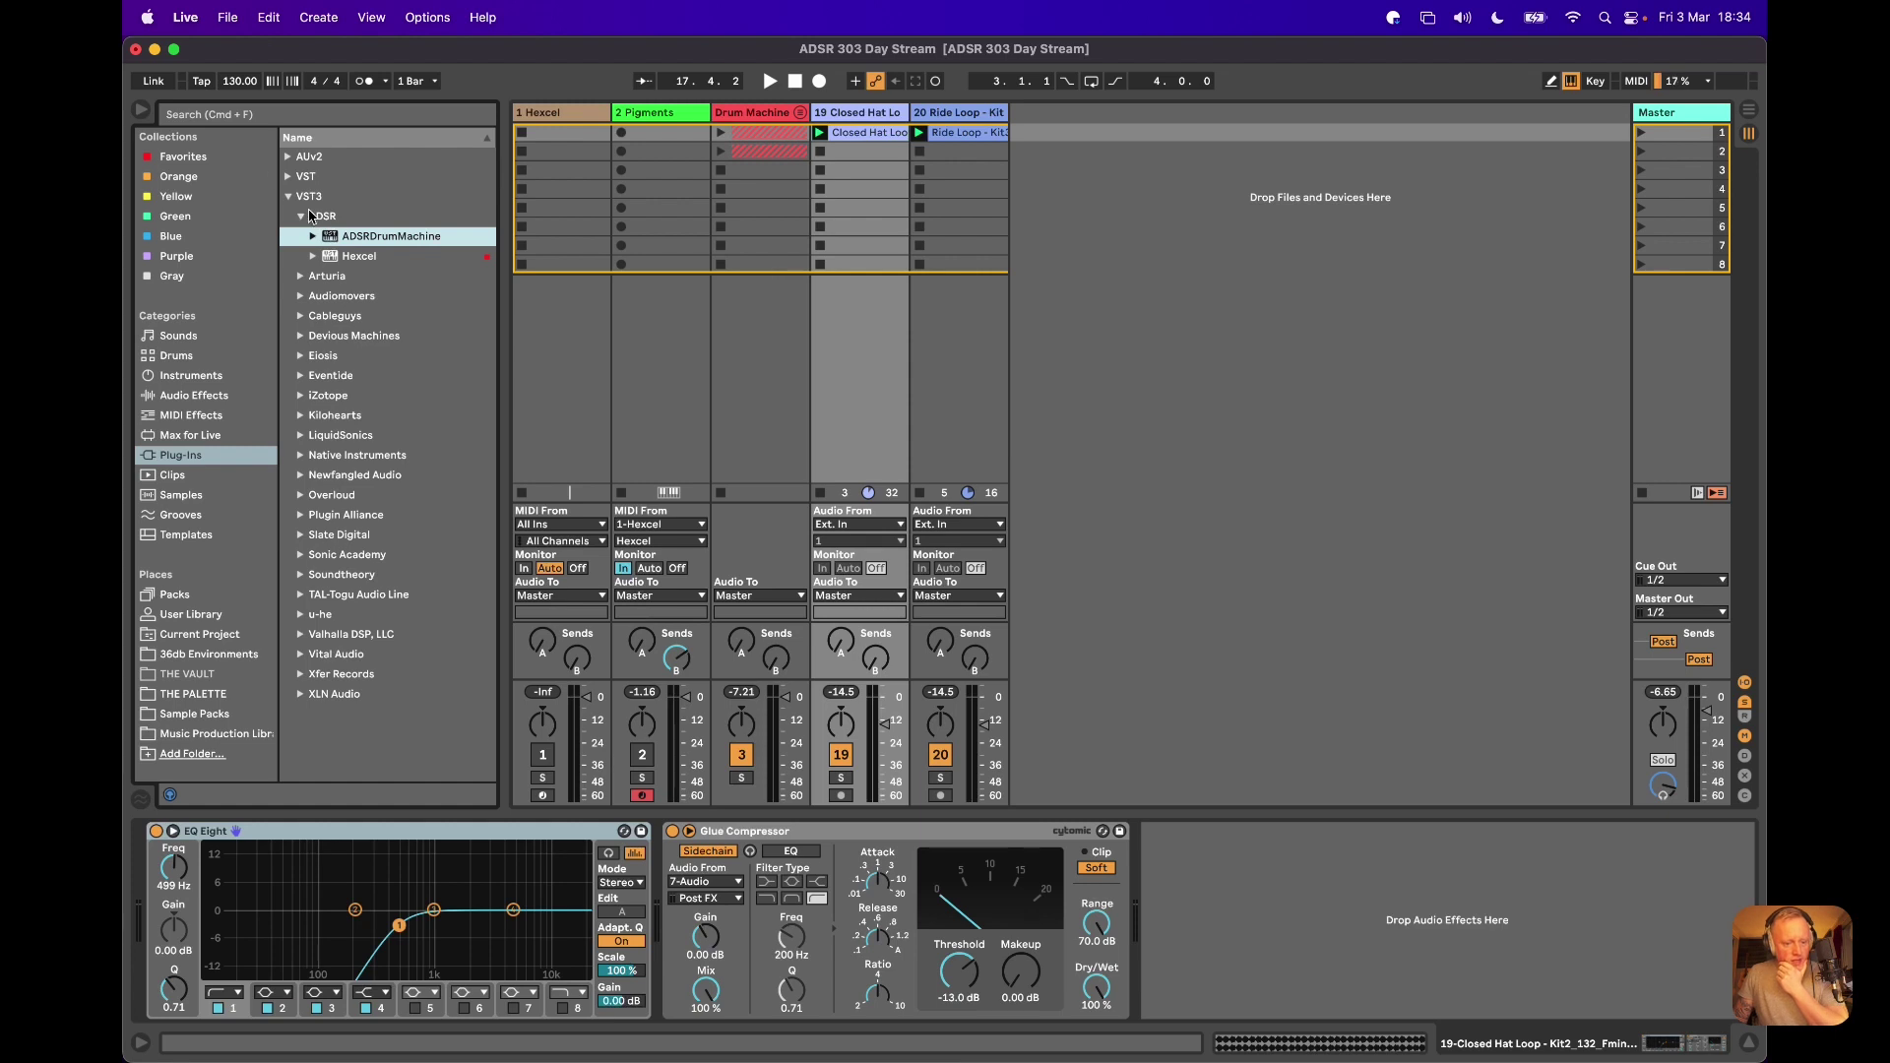
left_click_drag(329, 241, 1063, 117)
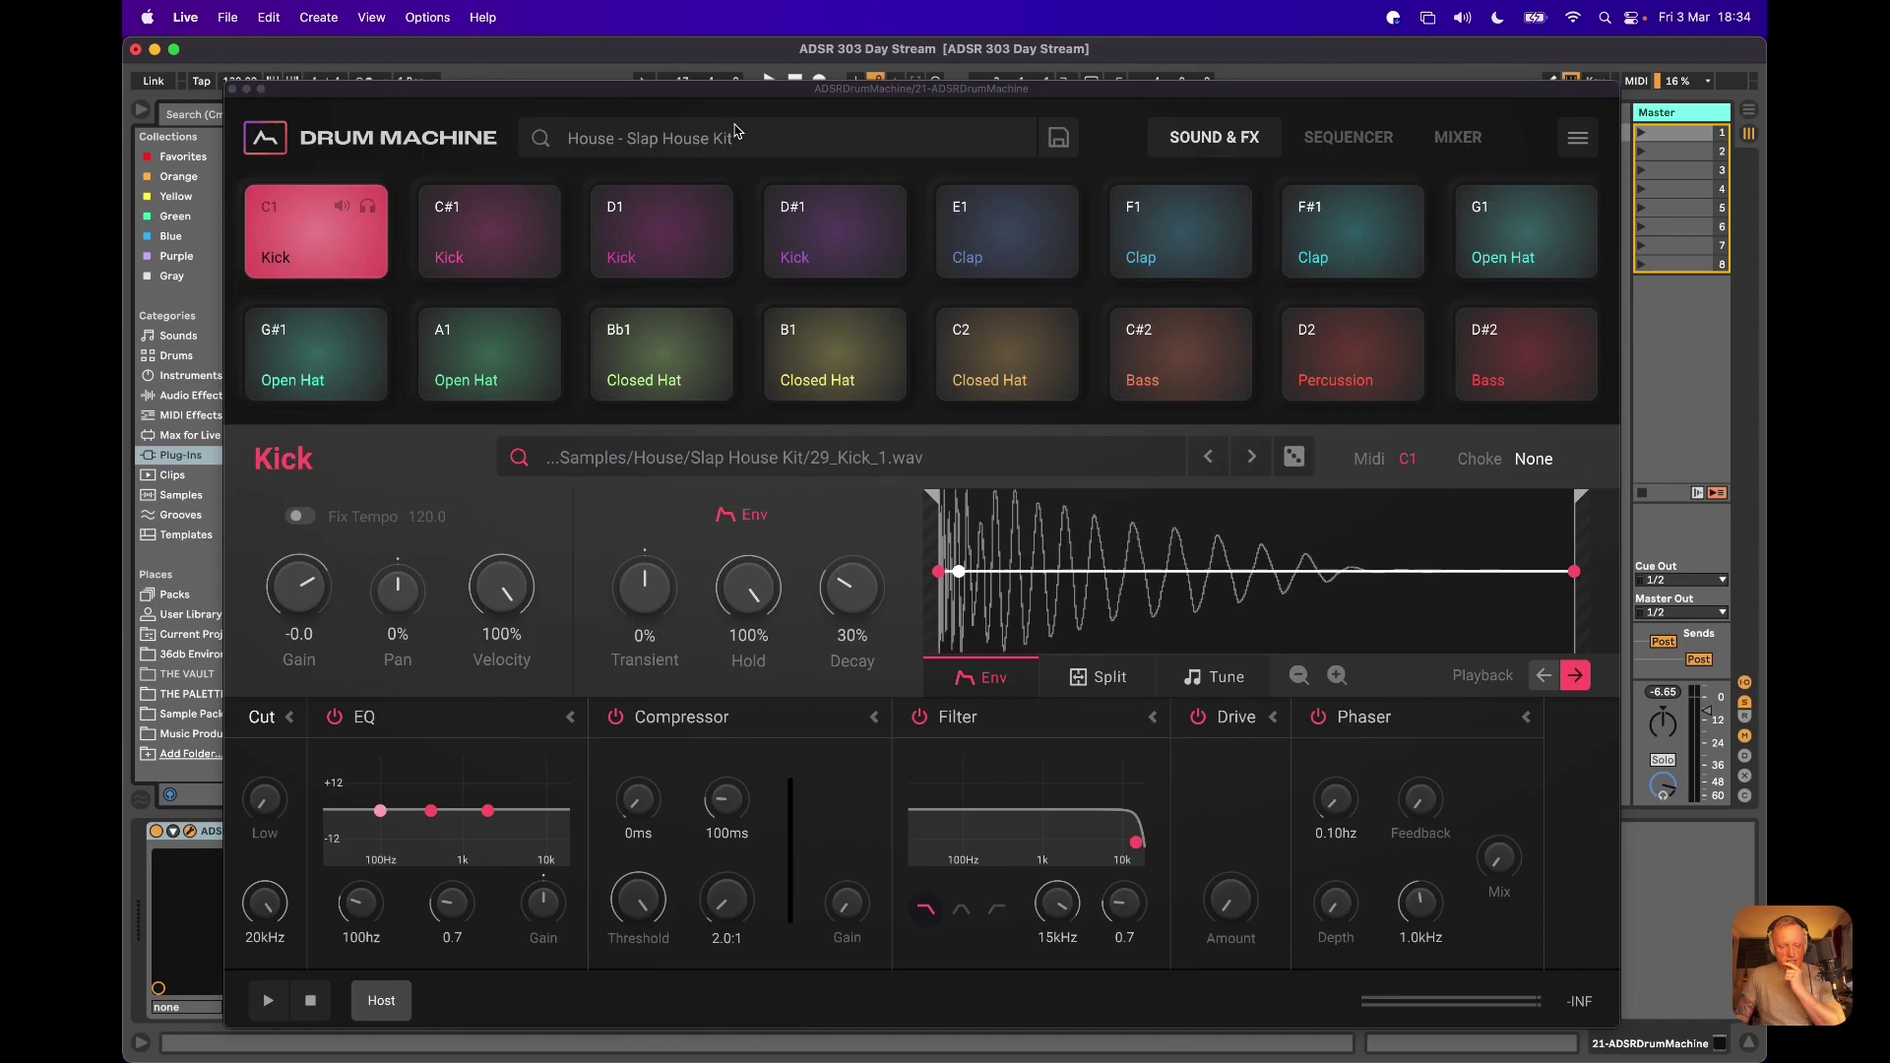
Mute the existing Drum Machine group and return to the new ADSRDrumMachine track and its plug-in window
left_click_drag(725, 96, 1205, 473)
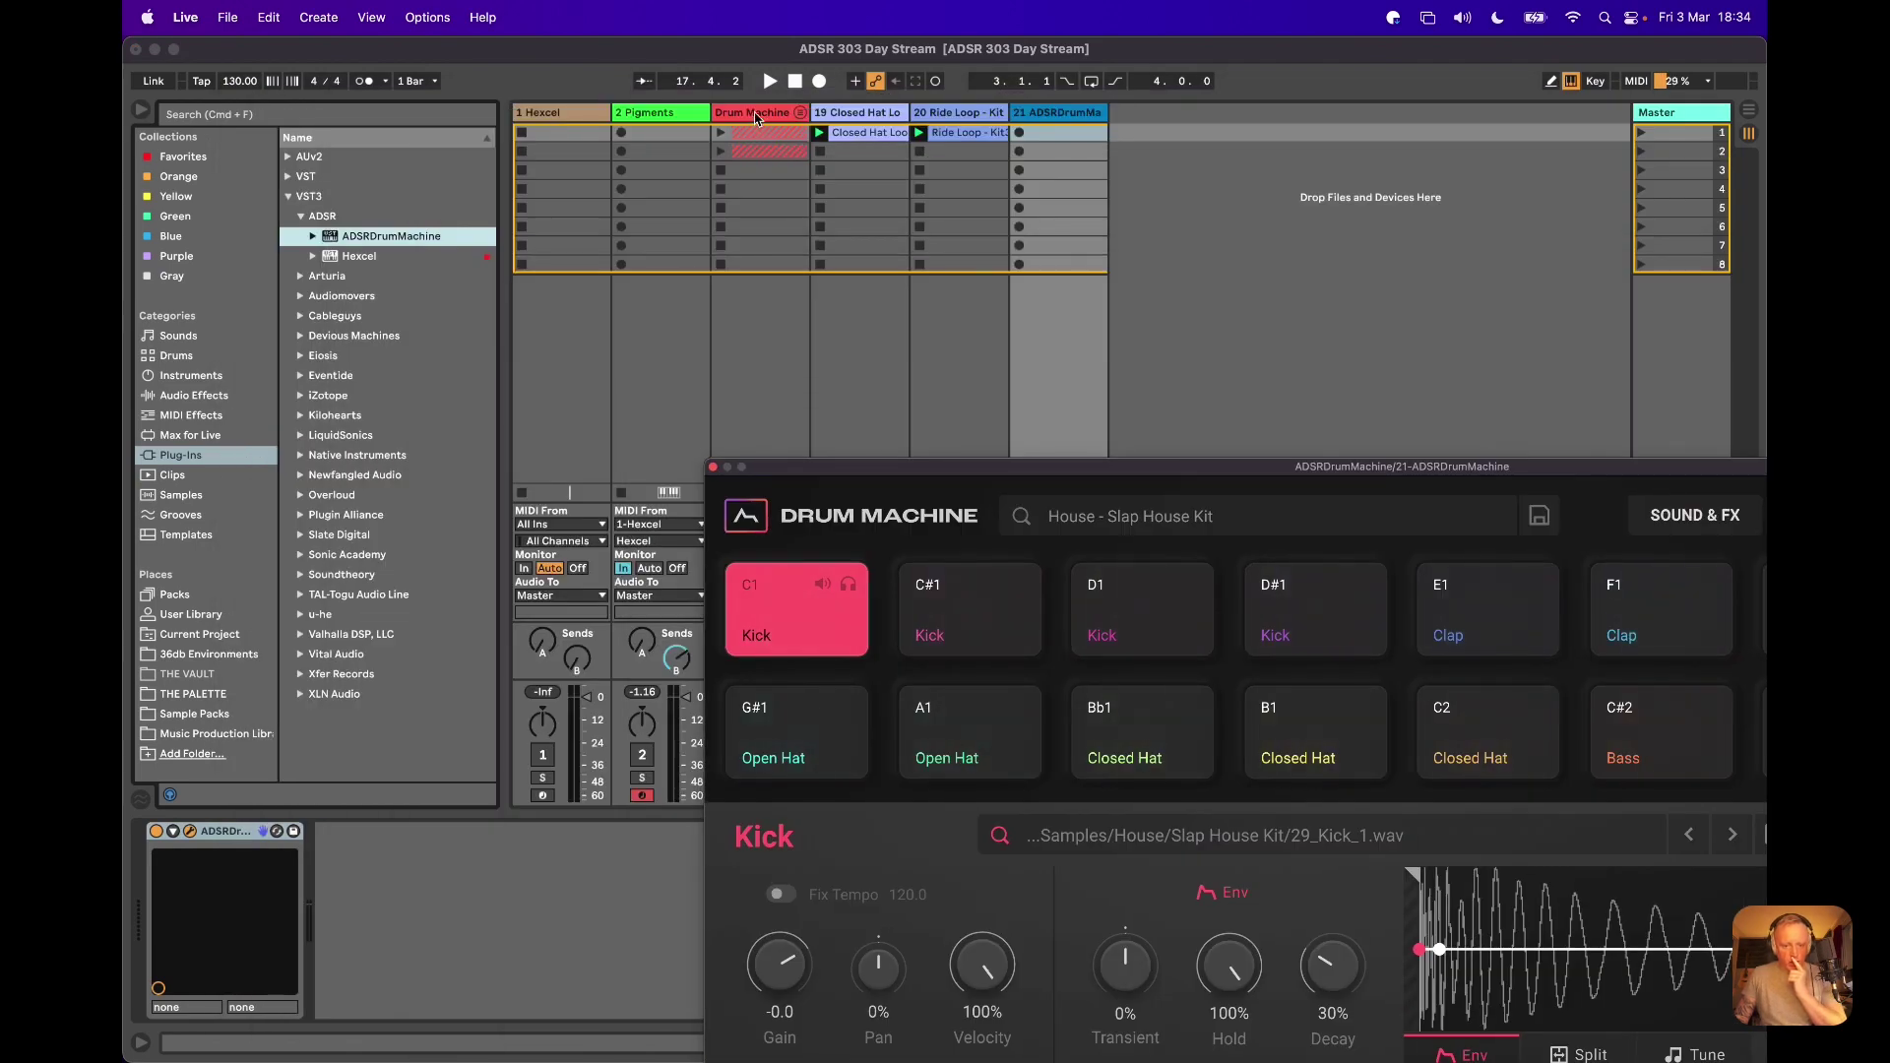
left_click(807, 450)
left_click_drag(812, 466, 1075, 459)
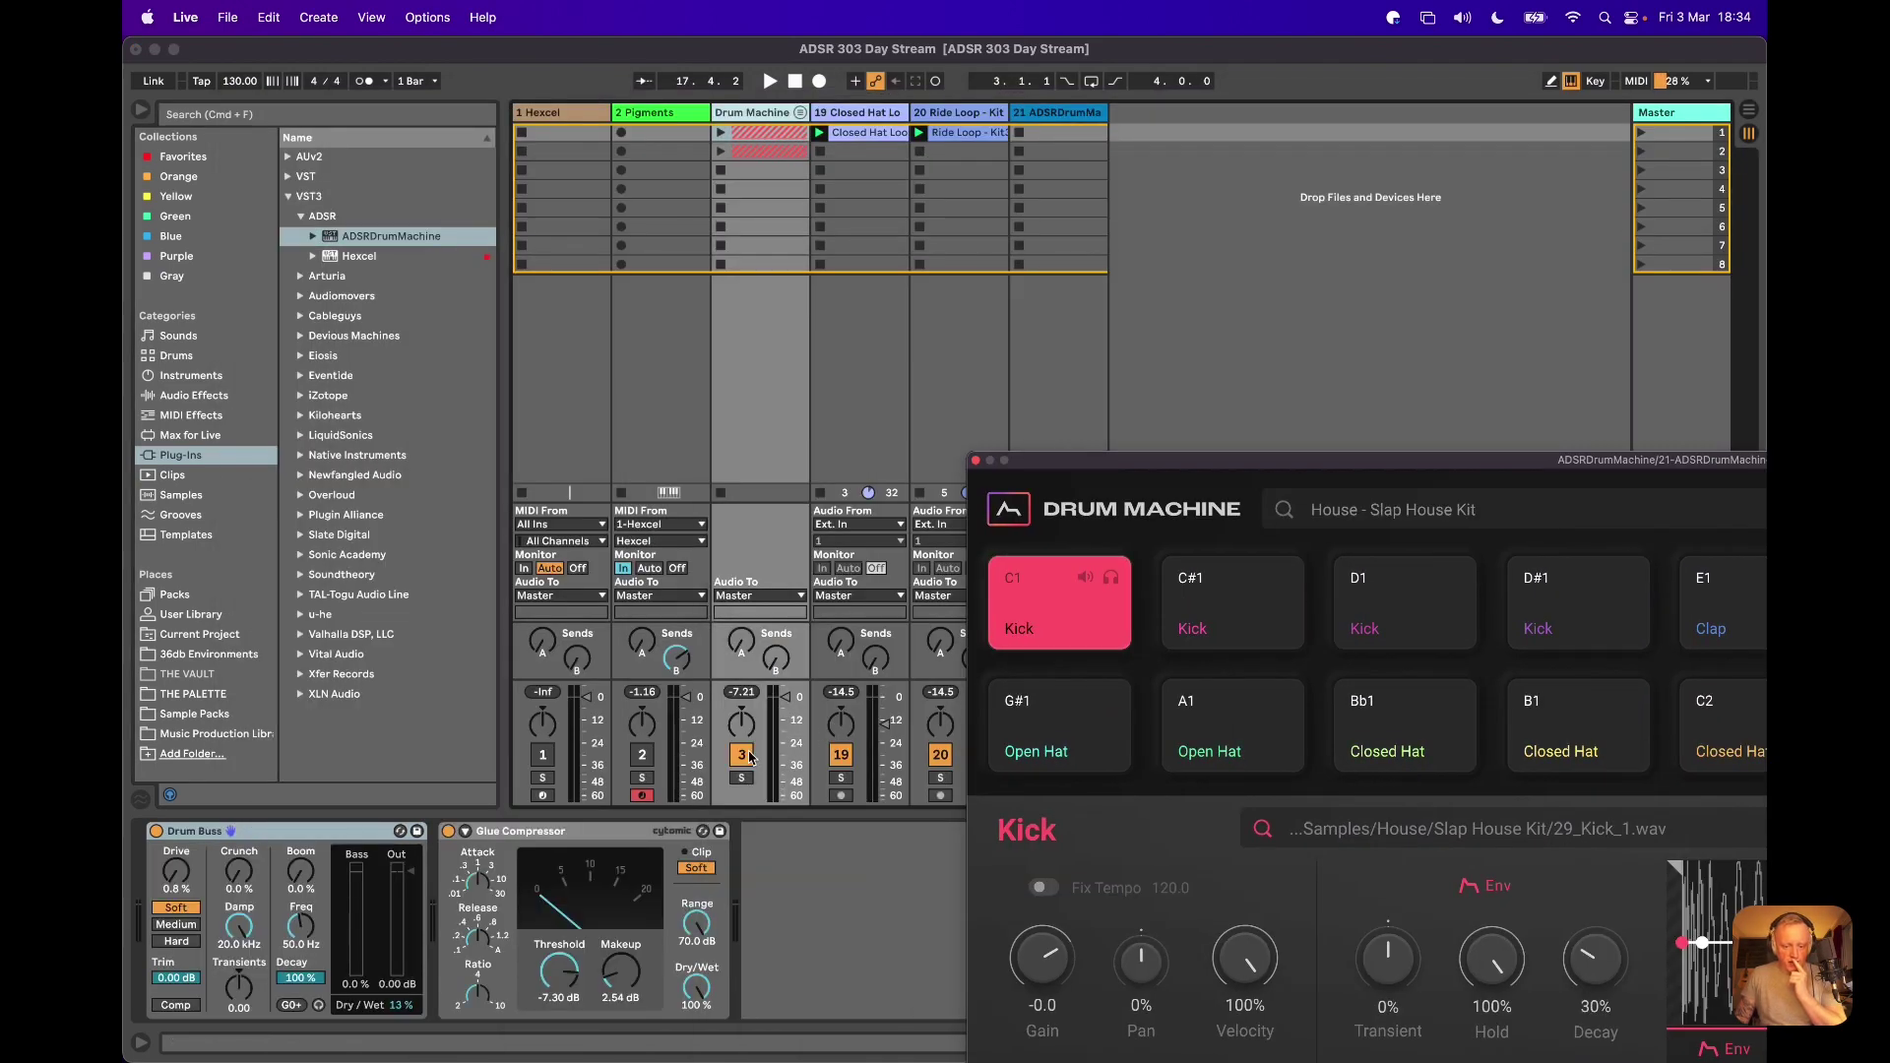
left_click(1050, 114)
left_click_drag(1072, 461, 312, 99)
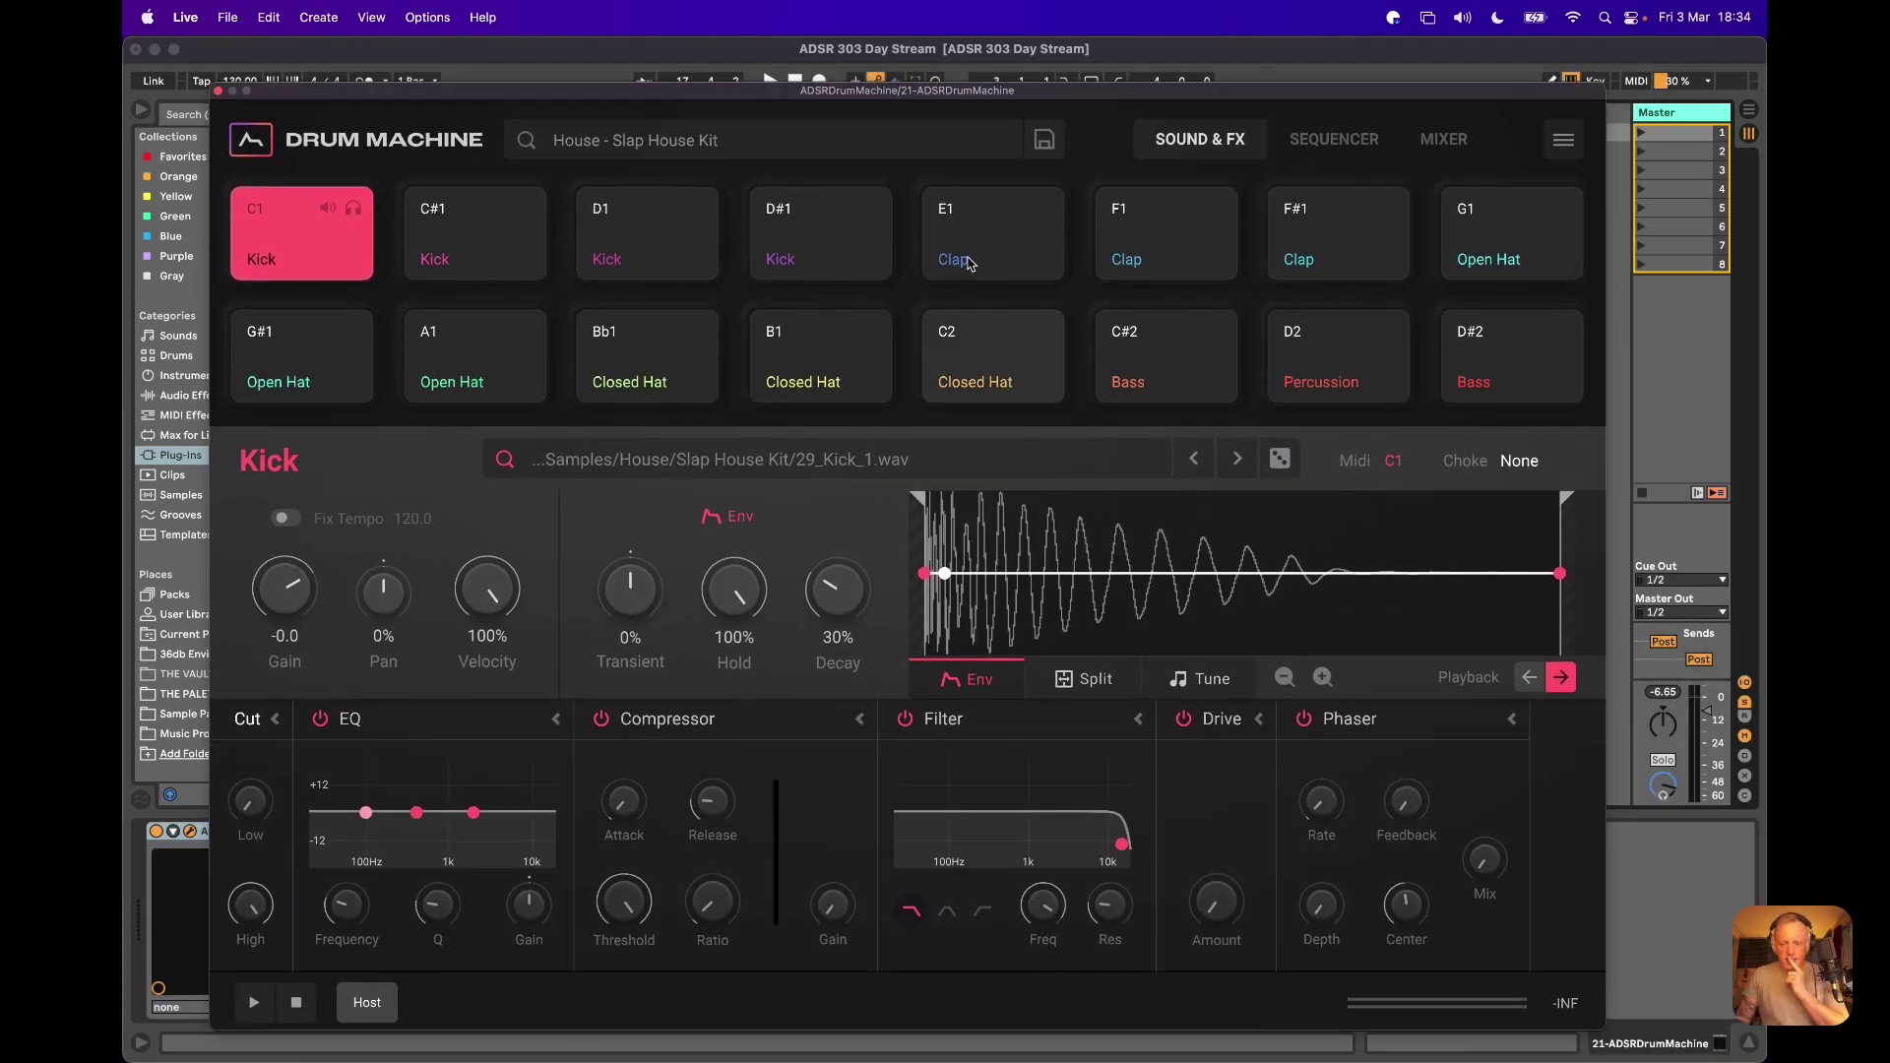
Load the XP12 Progressive Techno Kit (130 BPM) preset from the Bank folder of ADSR - Ultimate Techno for Drum Machine
left_click(749, 144)
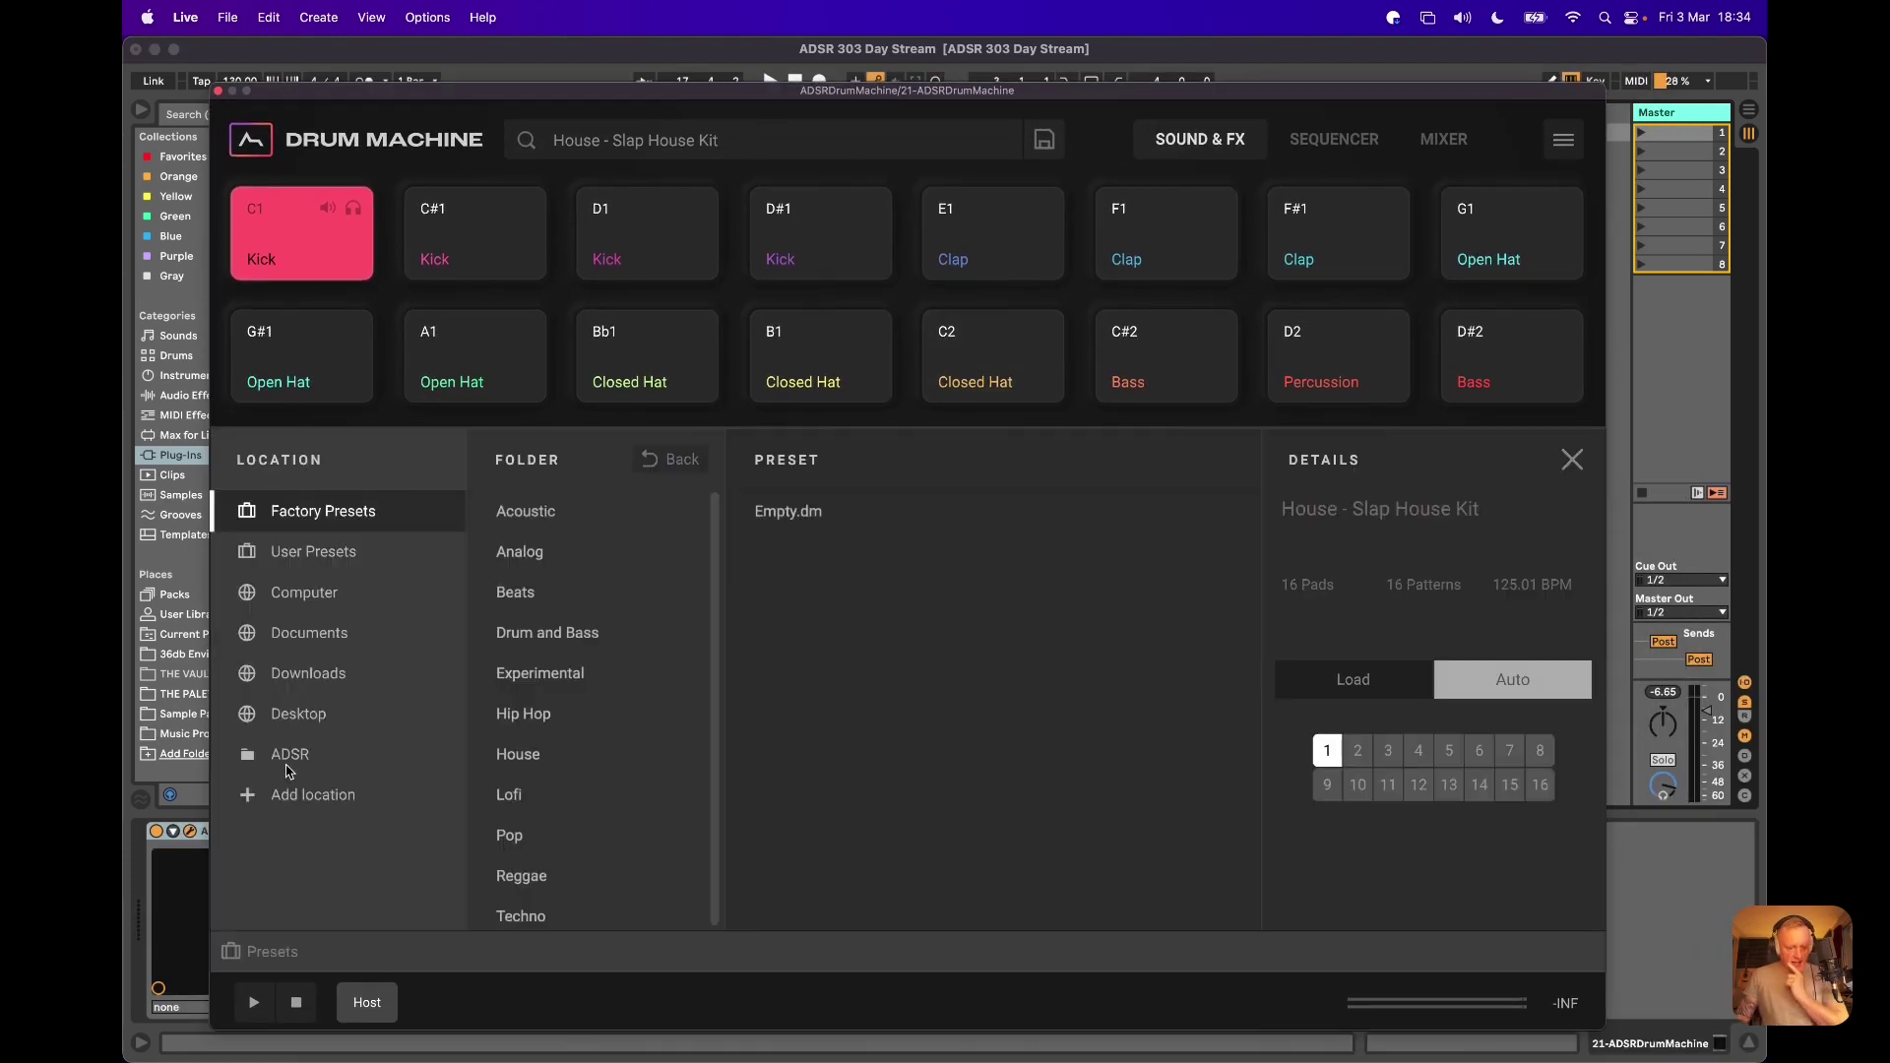
left_click(300, 764)
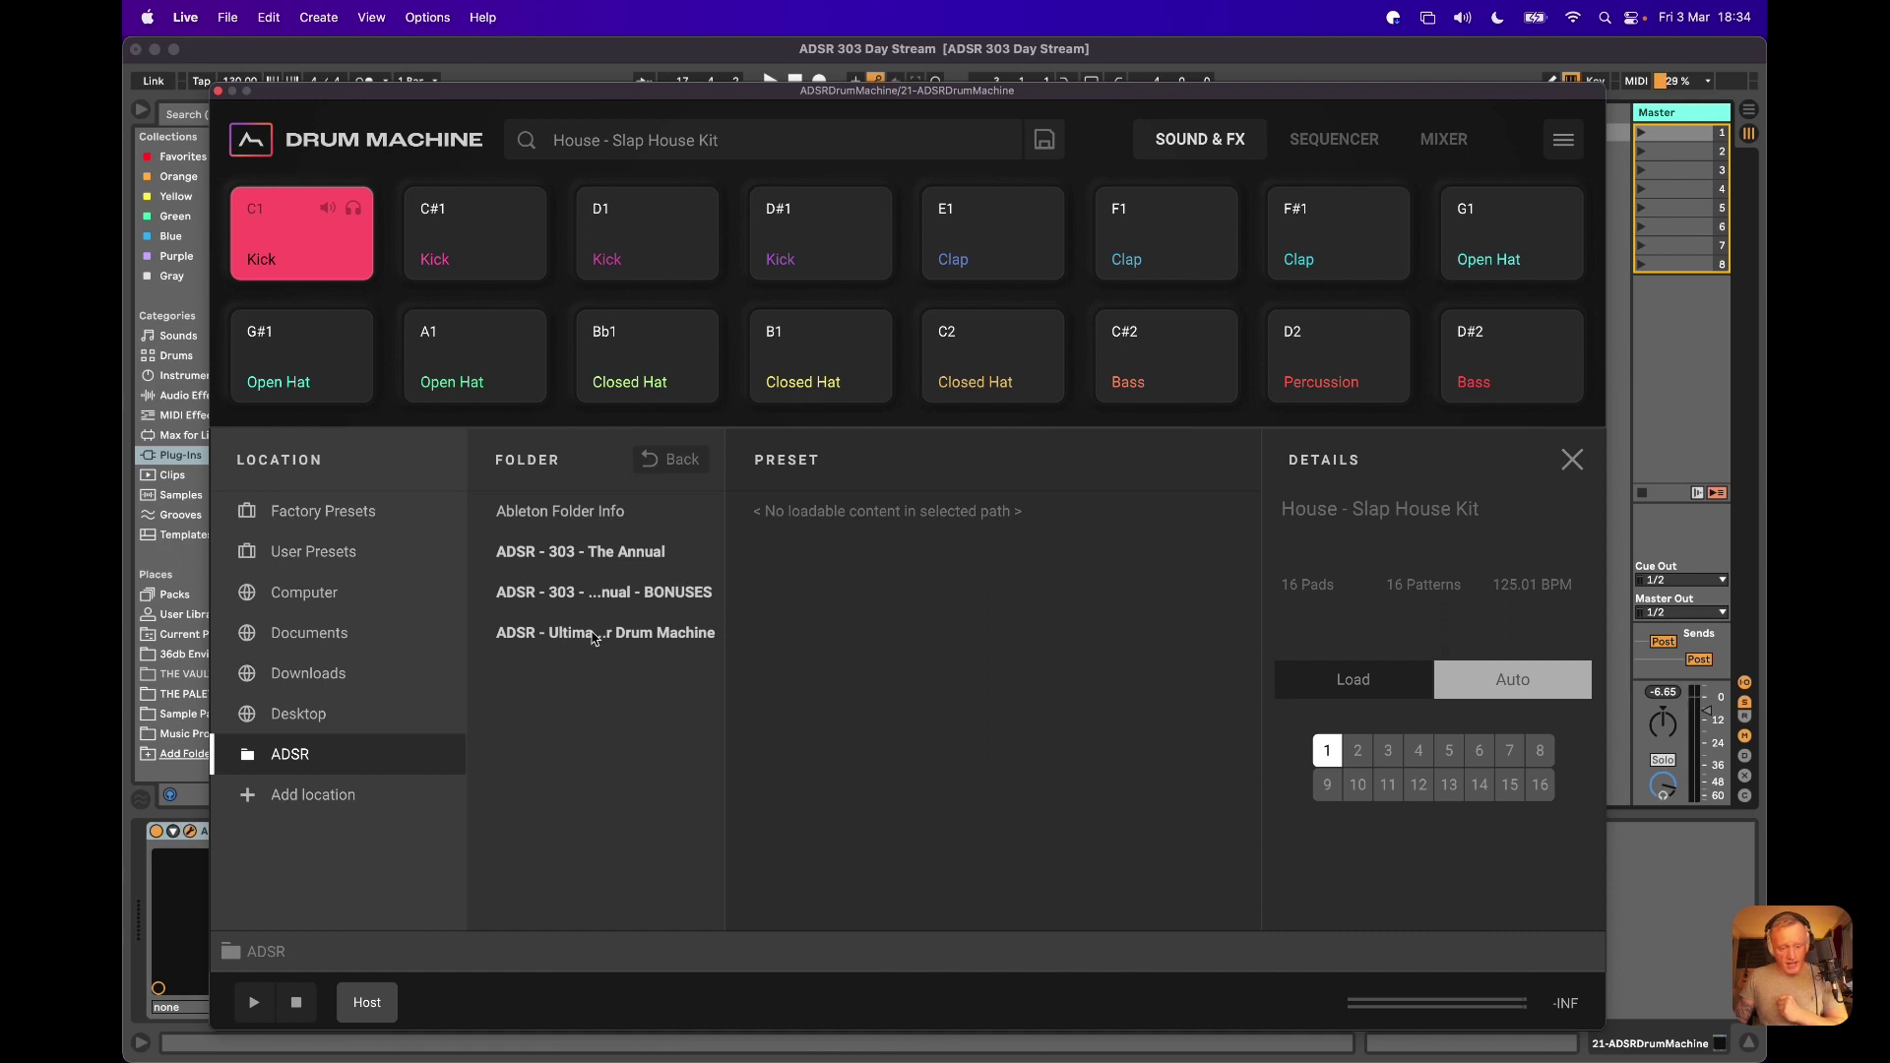
left_click(414, 603)
left_click(504, 518)
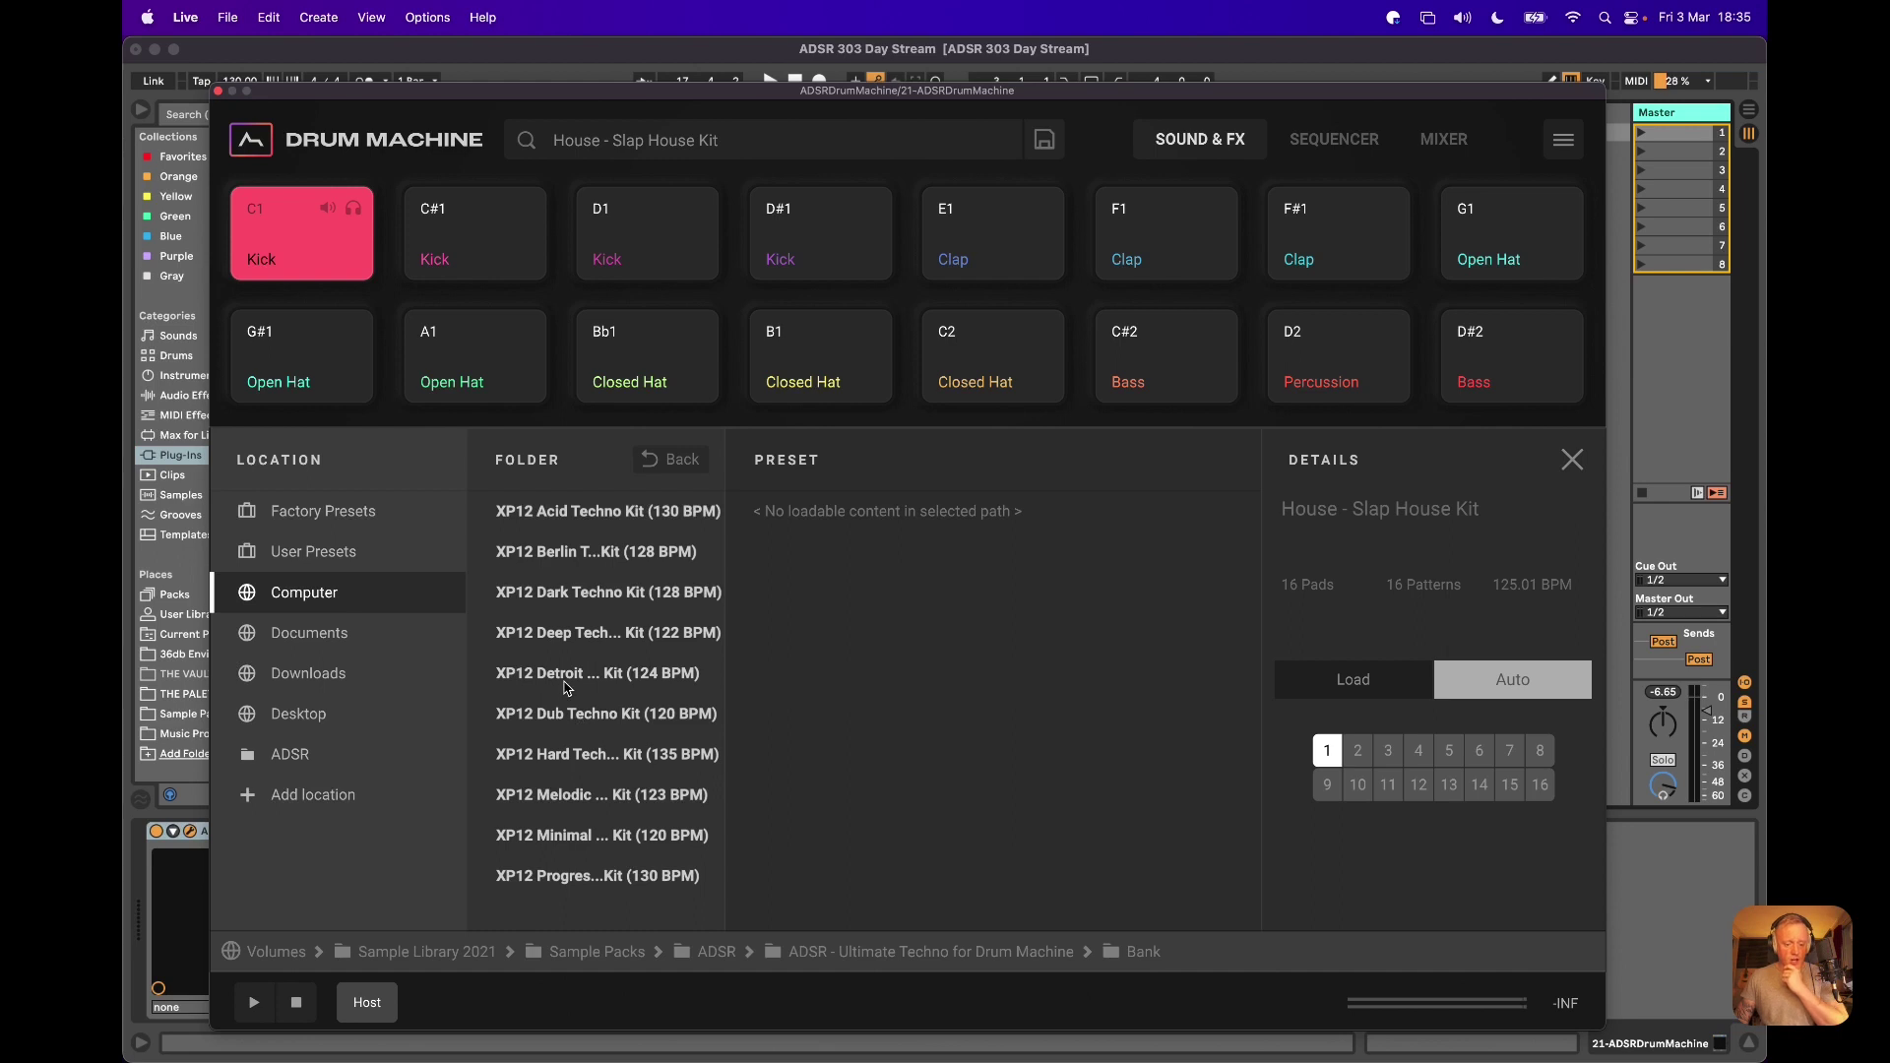
left_click(581, 871)
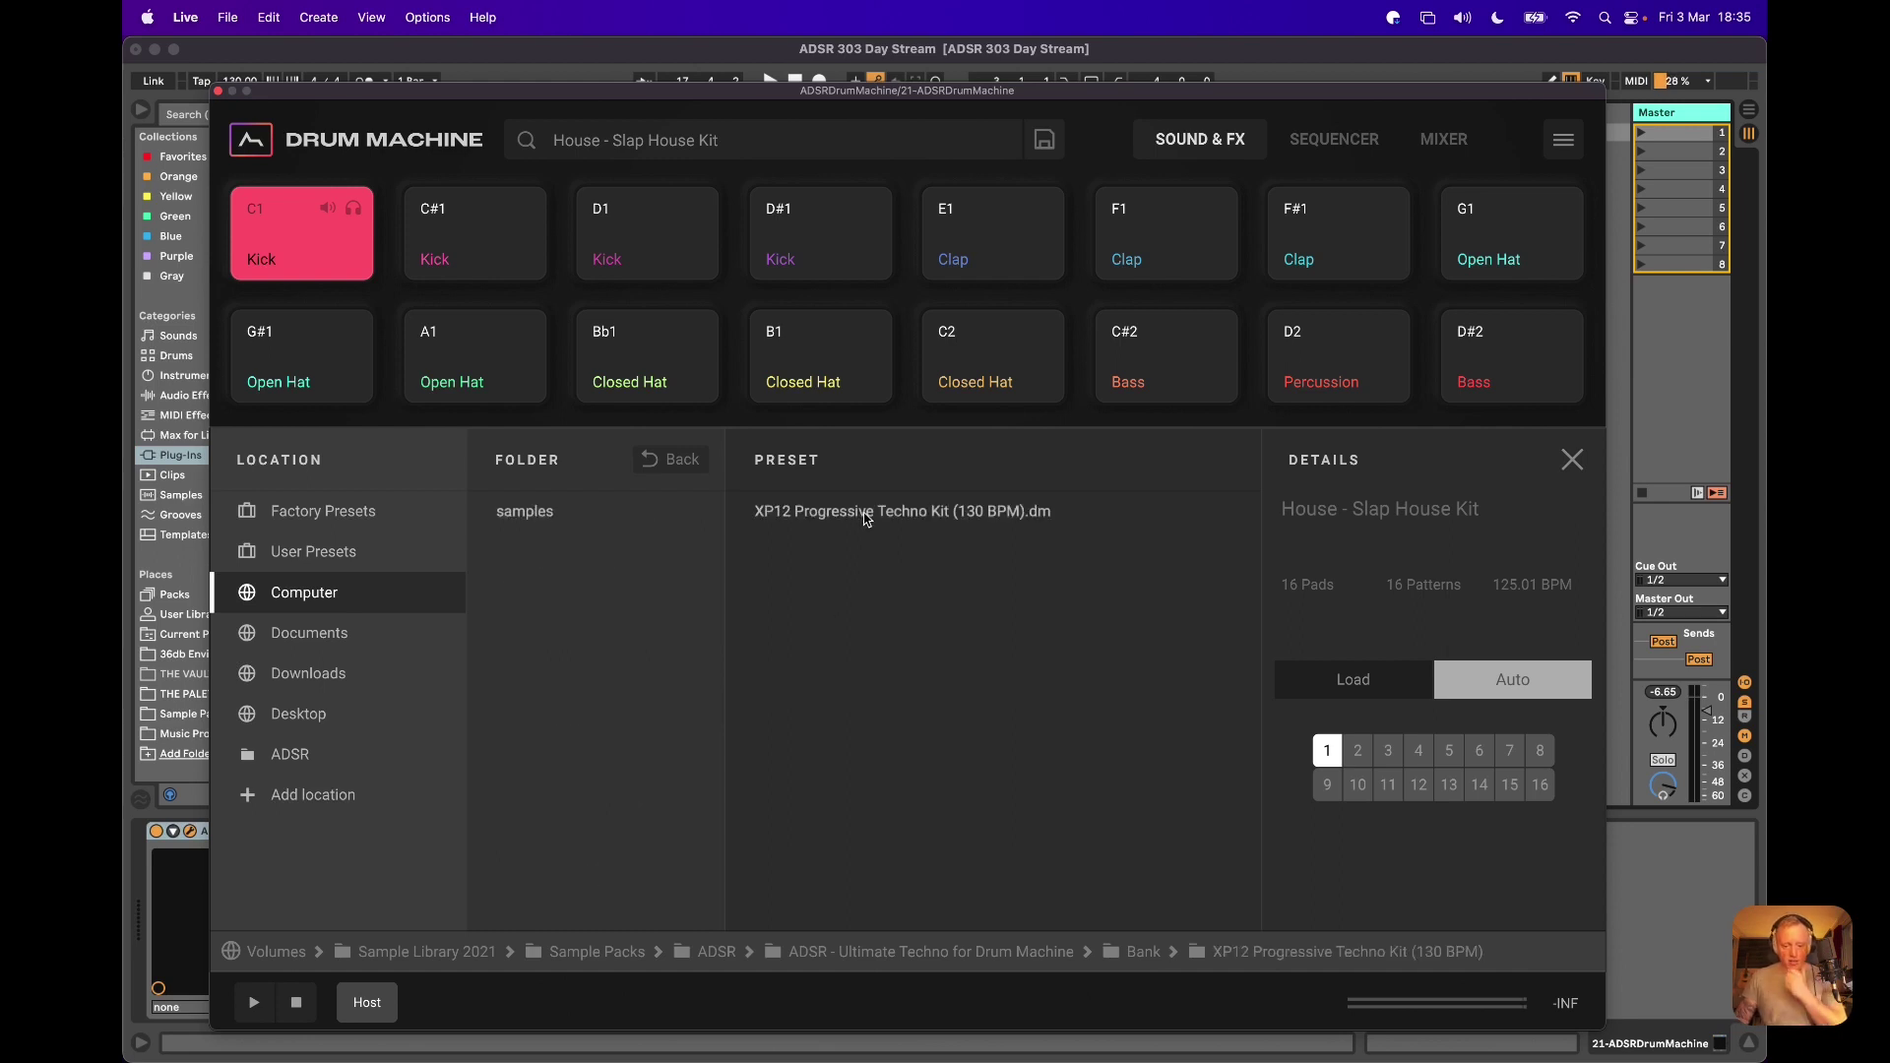
left_click(930, 516)
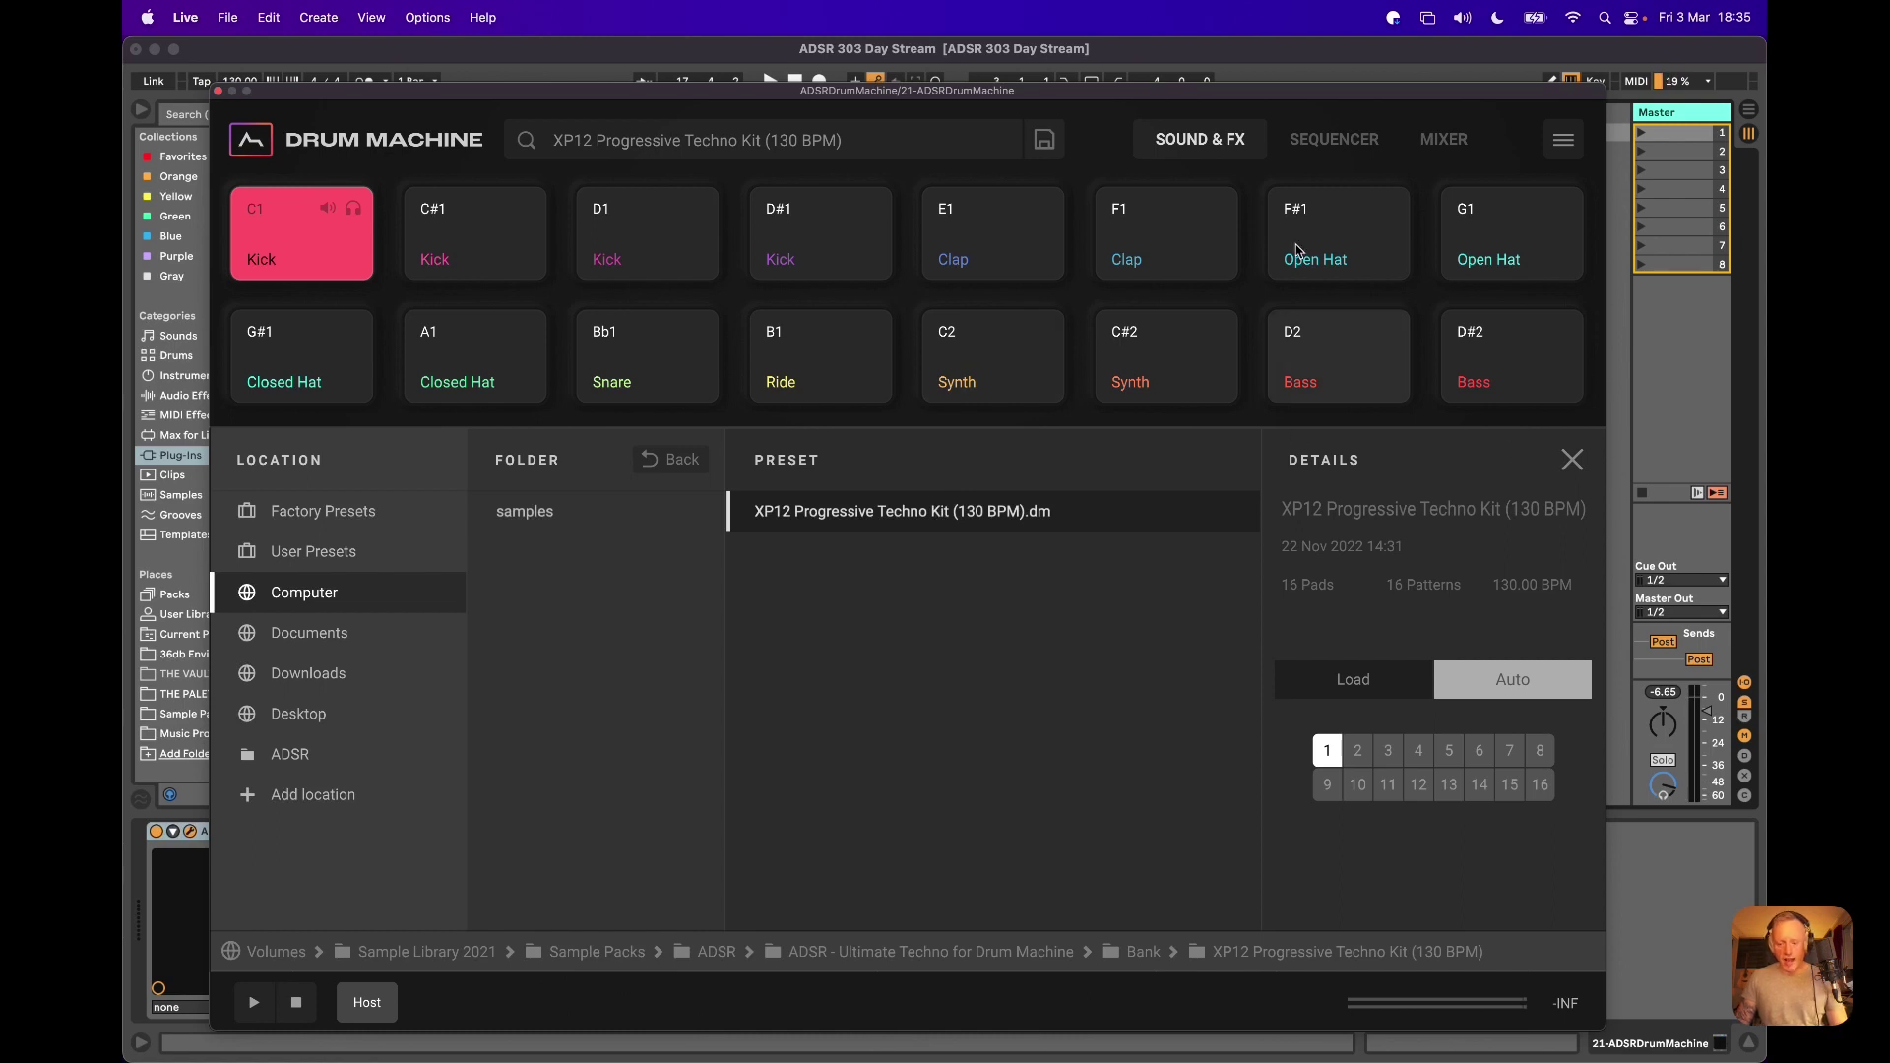
Play the Progressive Techno Kit and audition its patterns 1, 9 and 13 in the sequencer view
left_click_drag(1156, 104, 1202, 895)
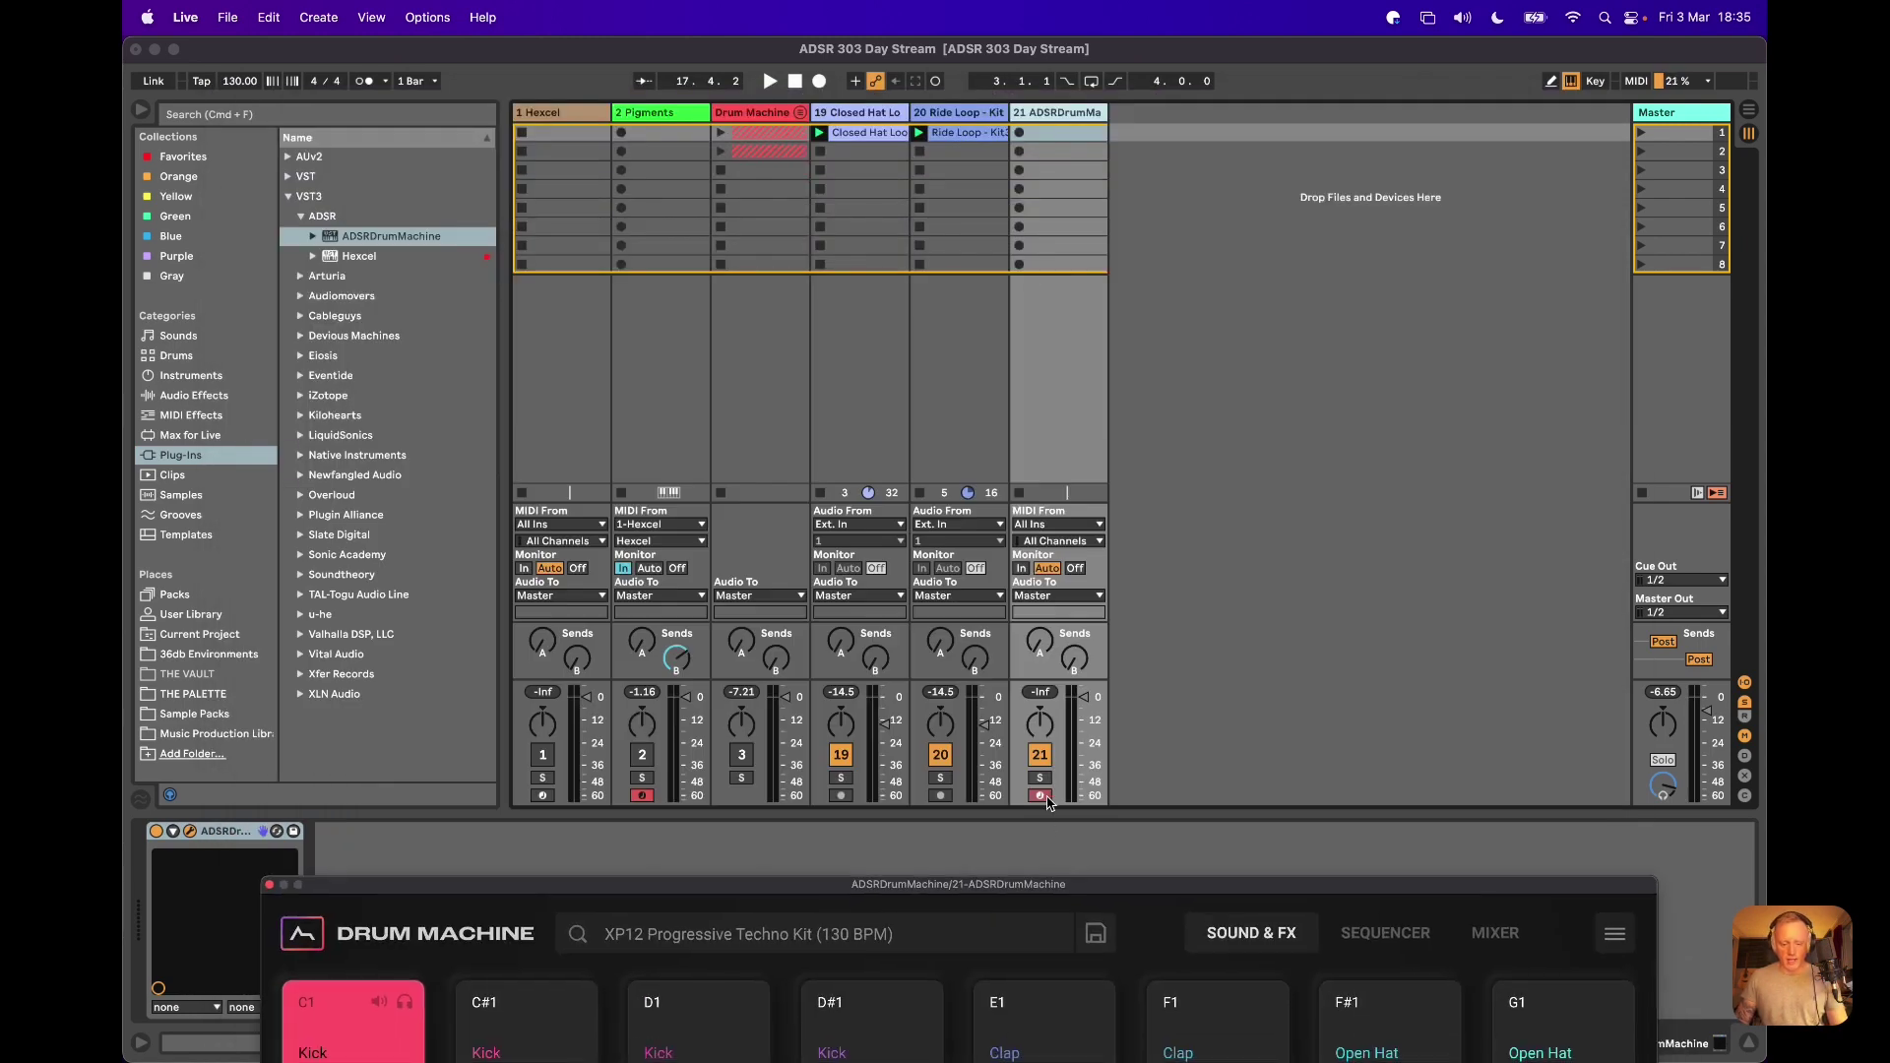
left_click_drag(1072, 899, 1018, 127)
key("space")
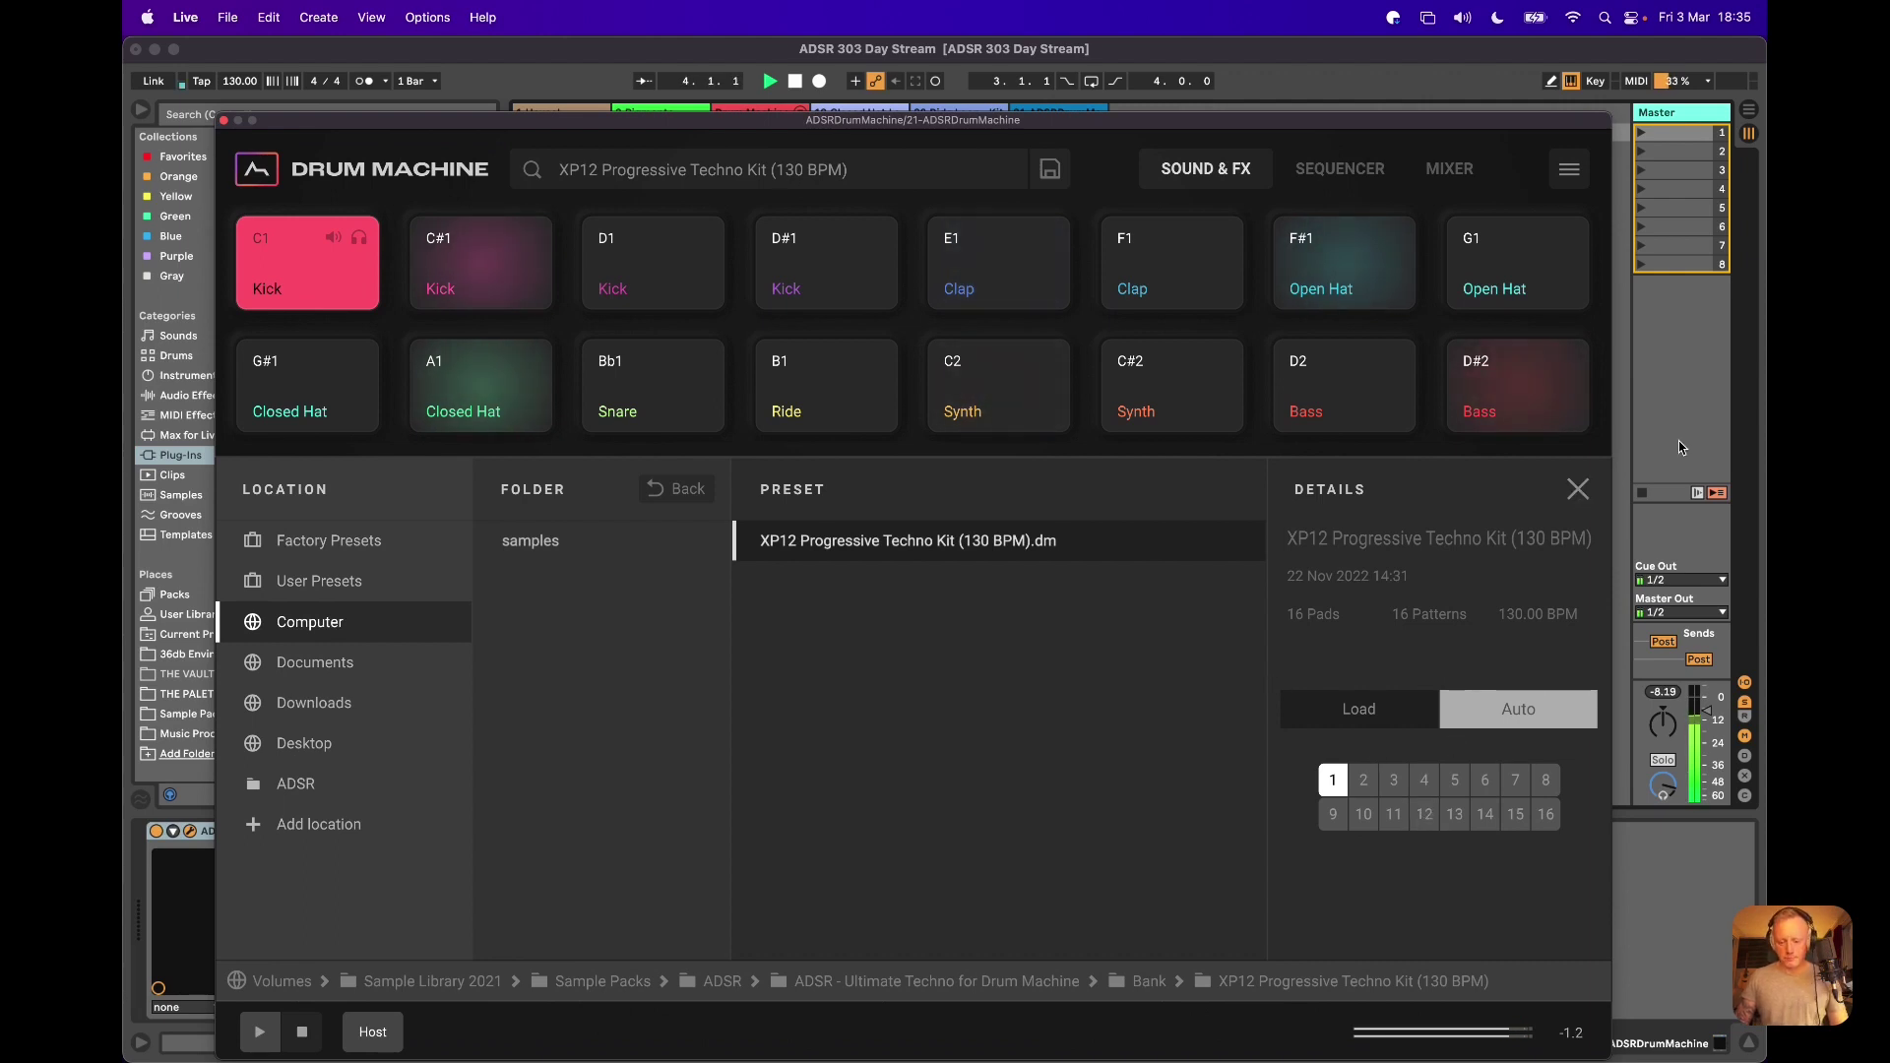
left_click(1578, 490)
left_click(1327, 179)
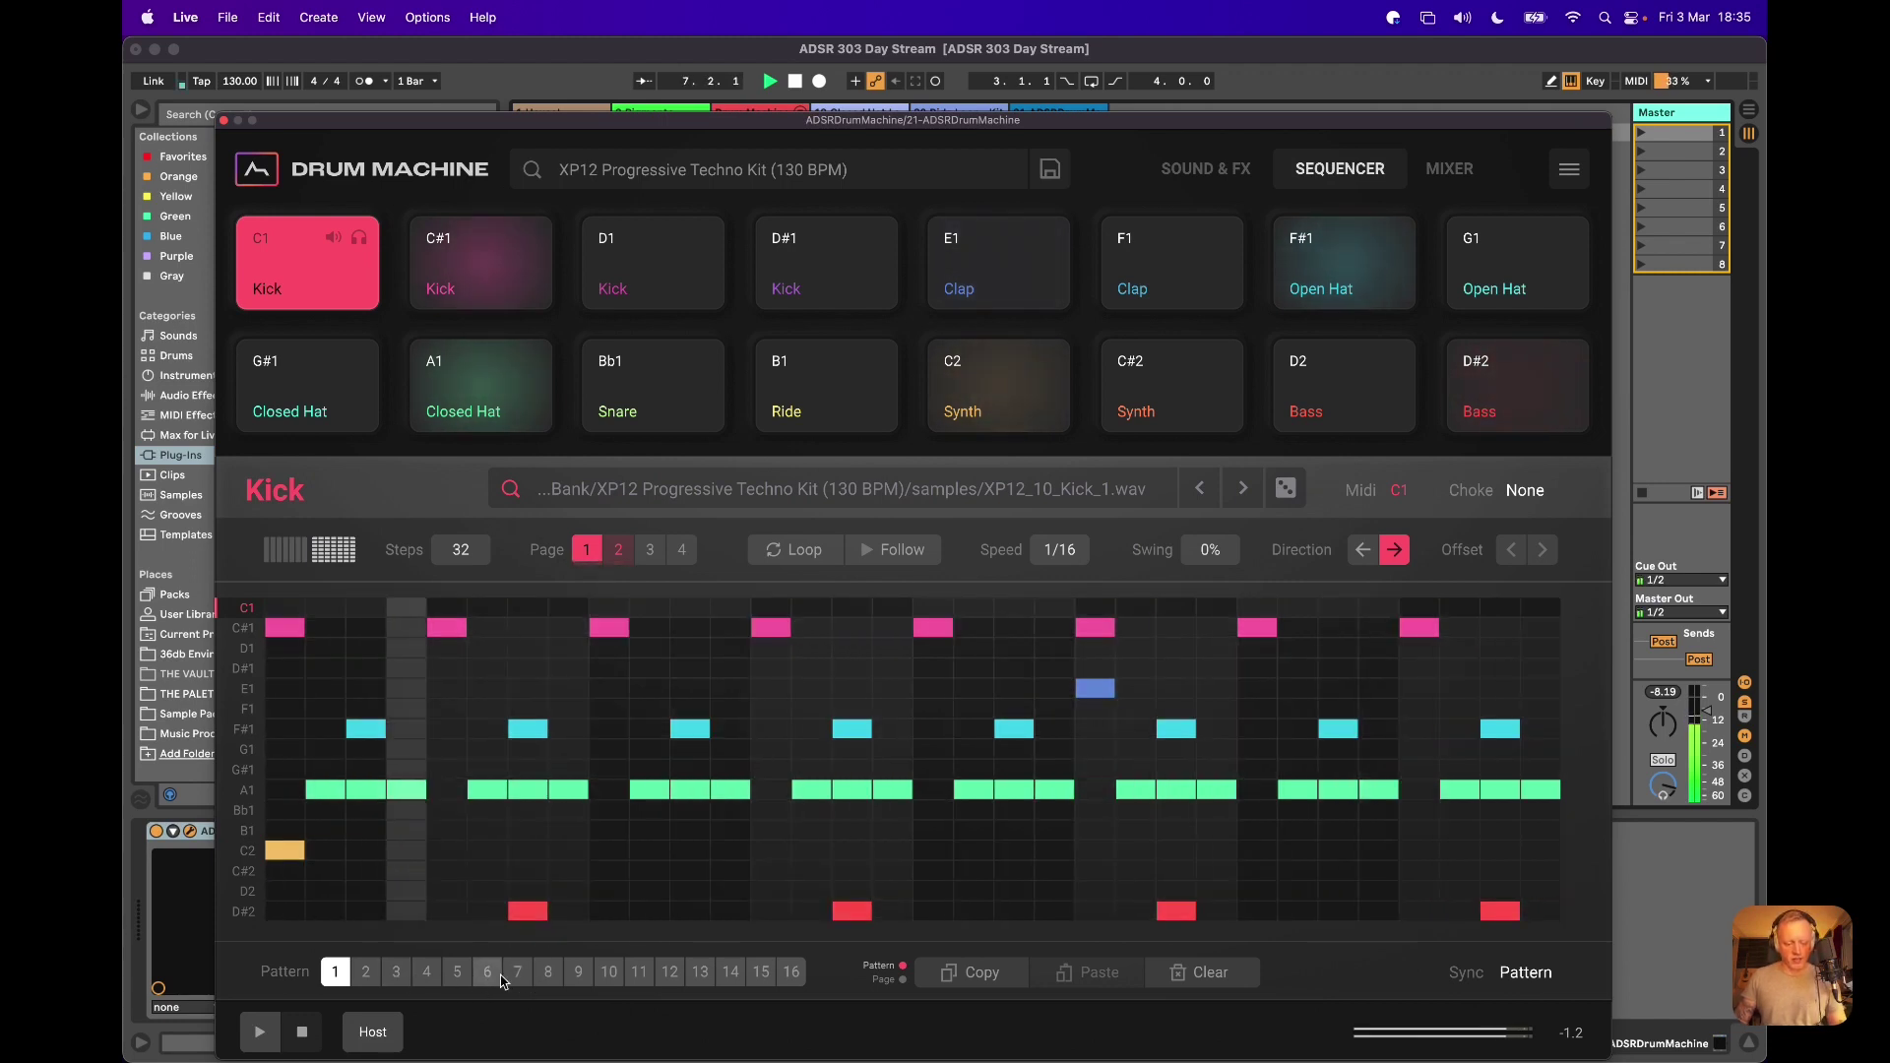
left_click(579, 975)
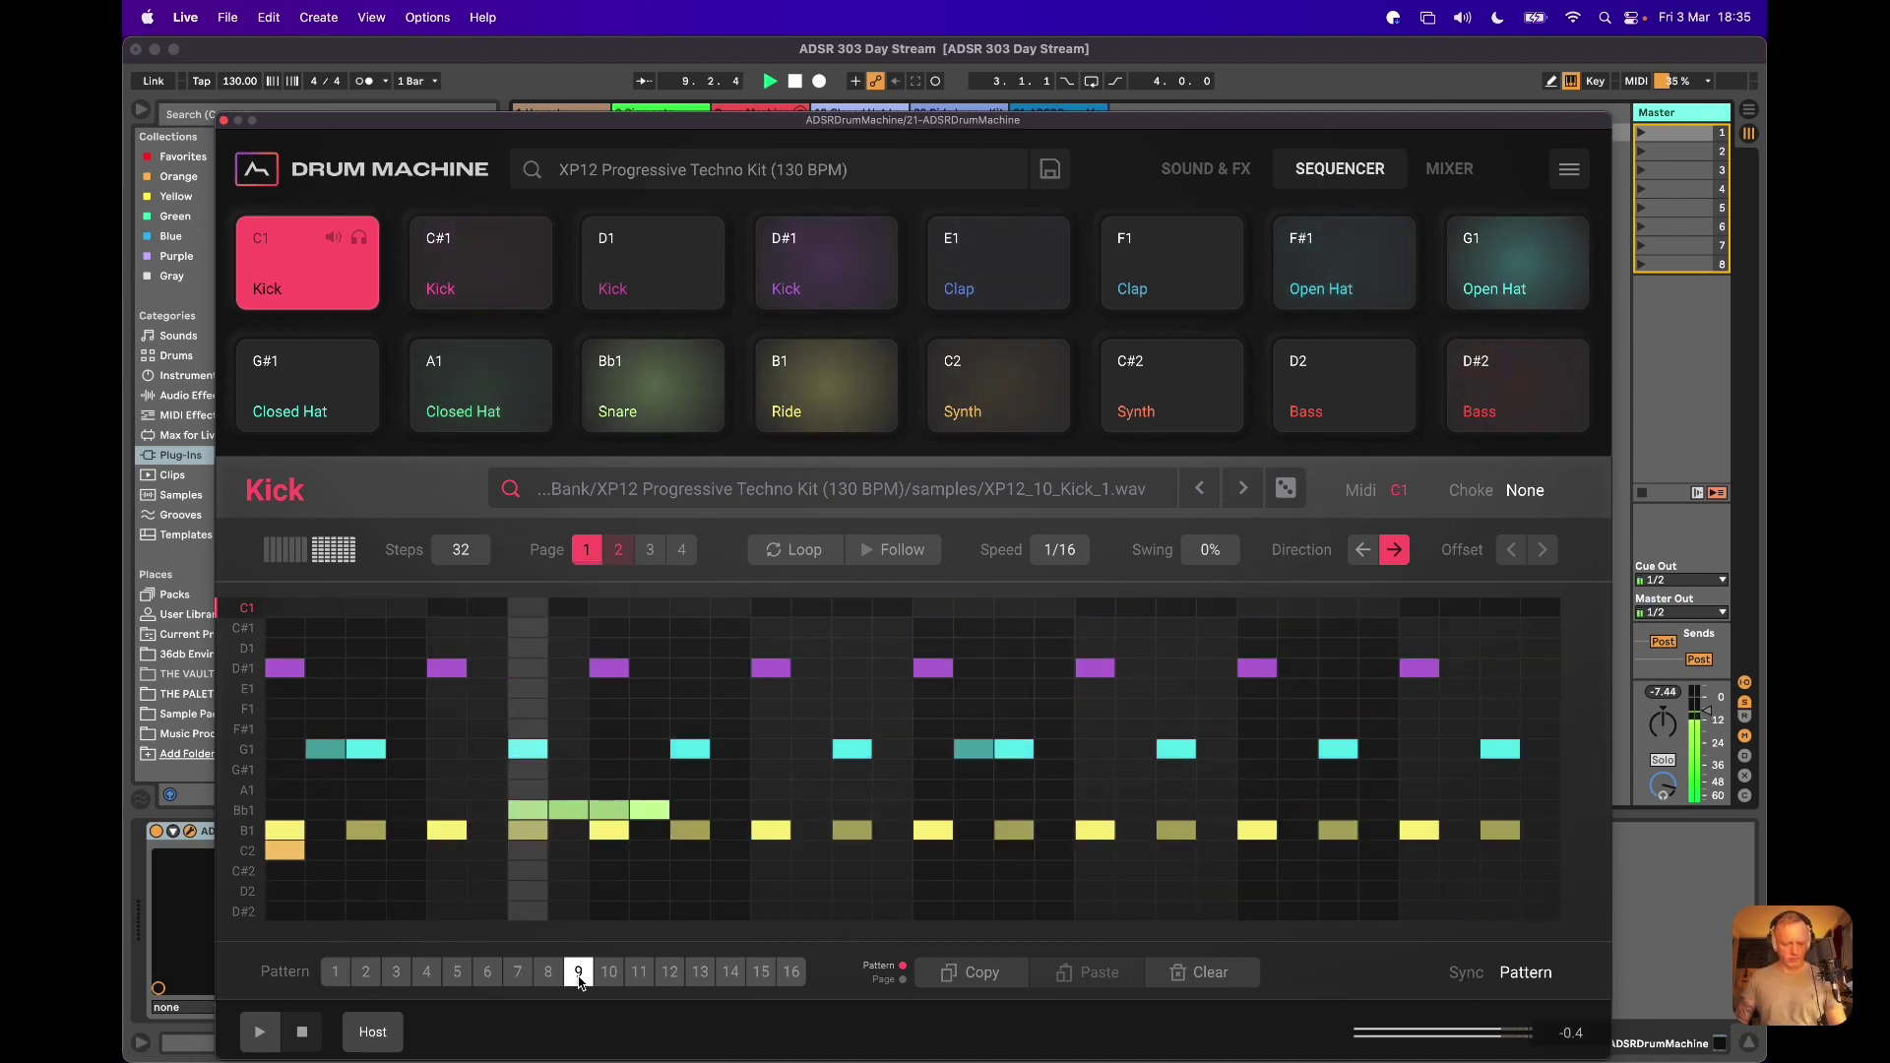
left_click(707, 975)
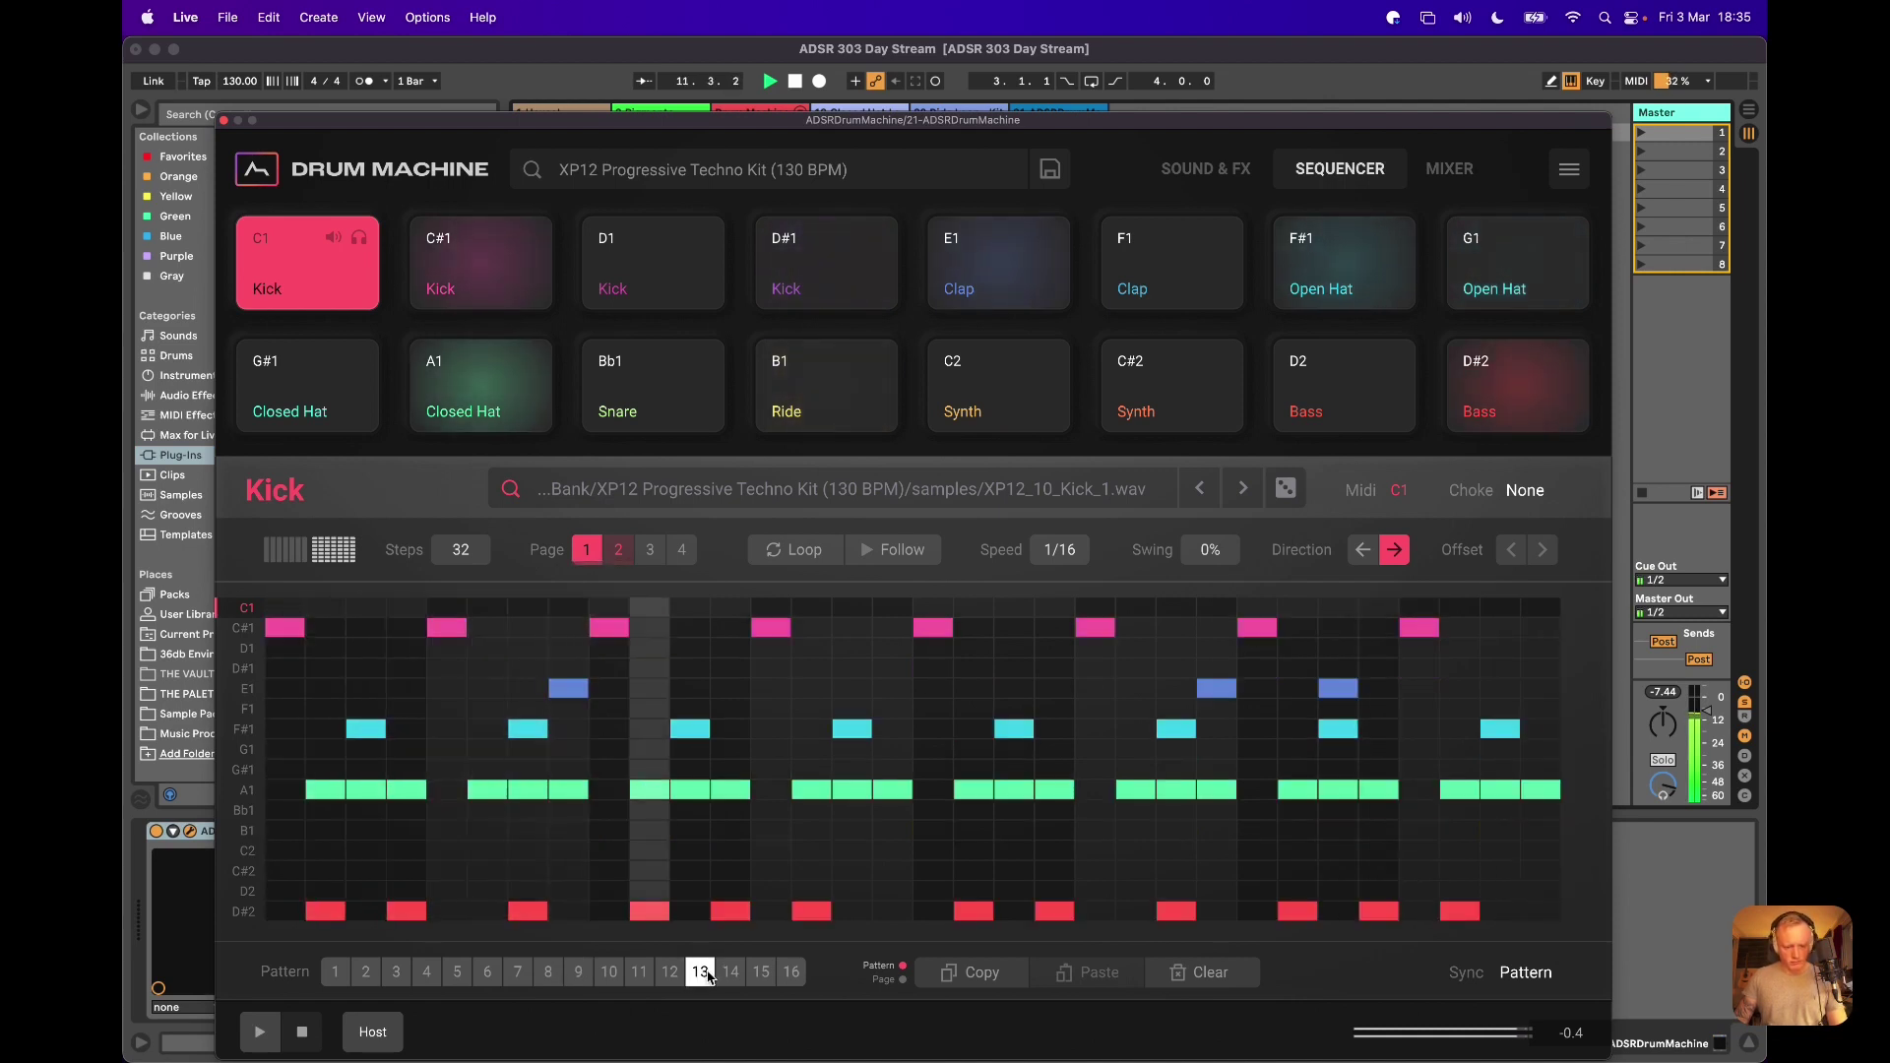
key("space")
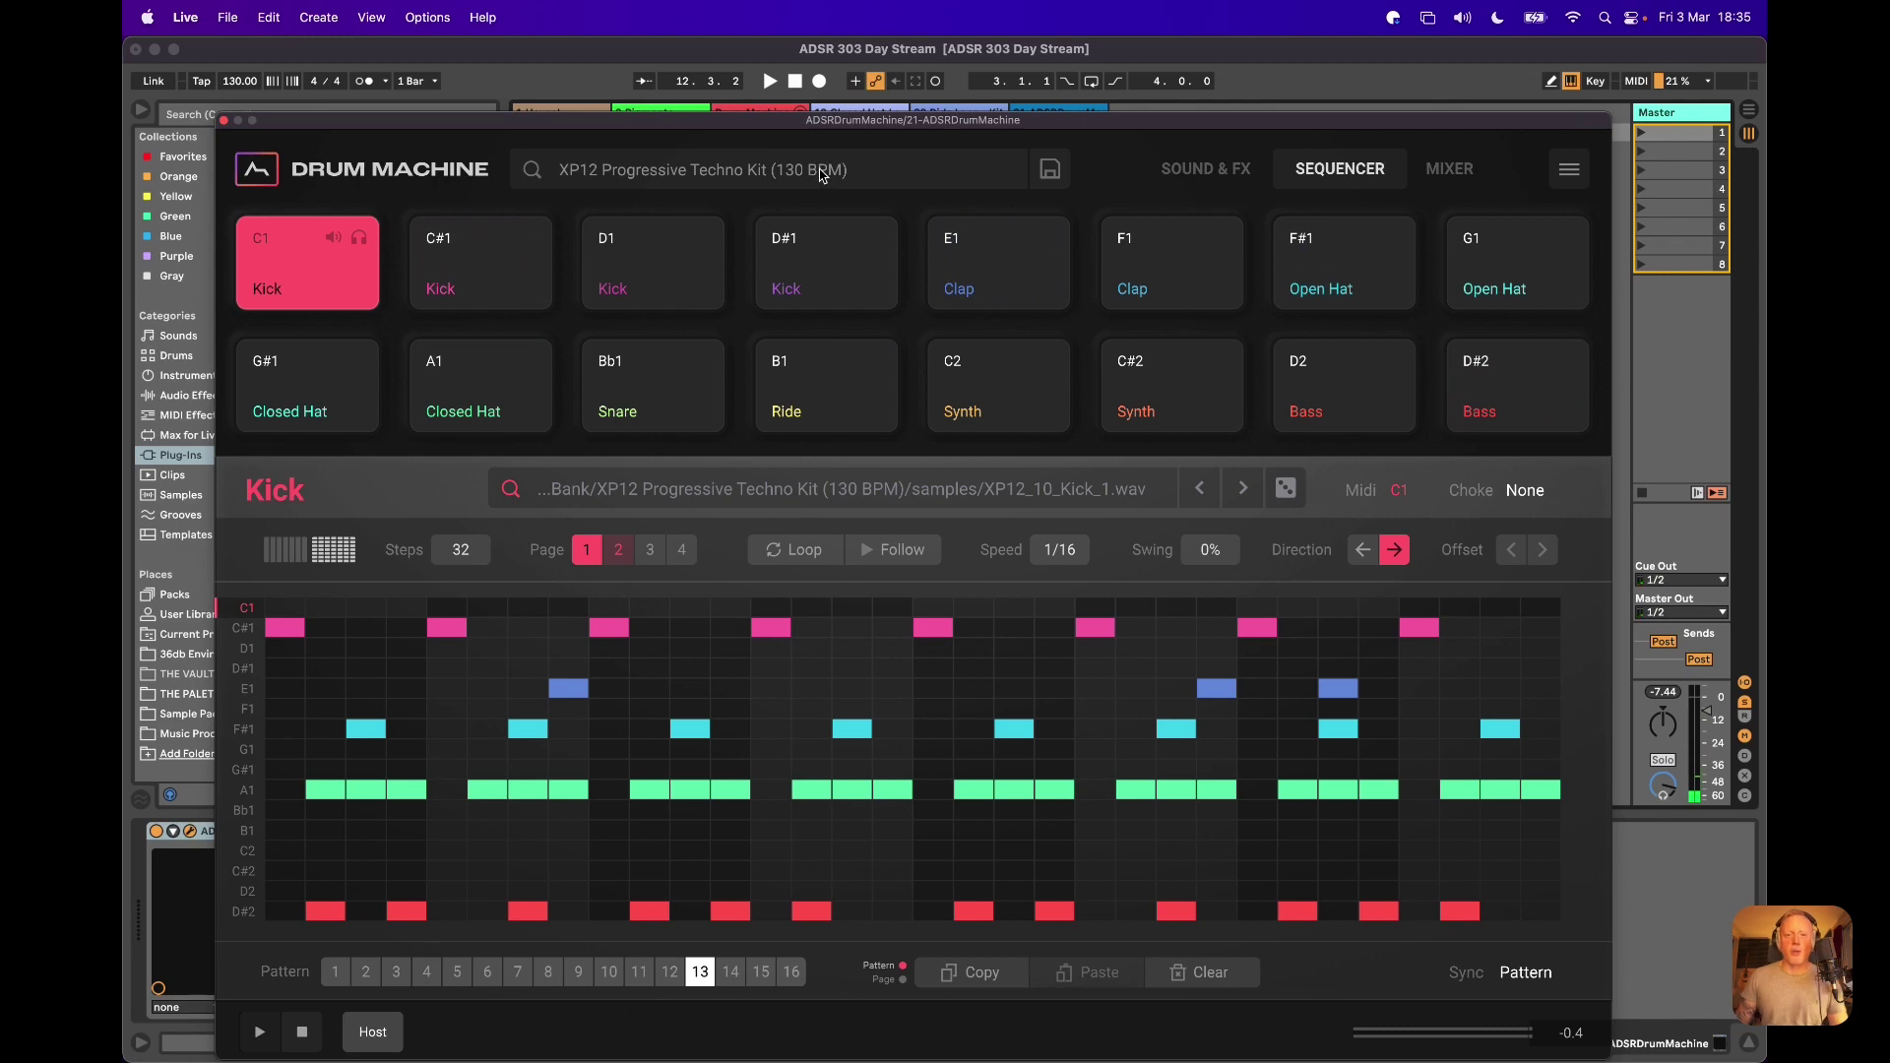
Load the XP12 Detroit Techno Kit (124 BPM) preset from the same Bank folder
left_click(823, 174)
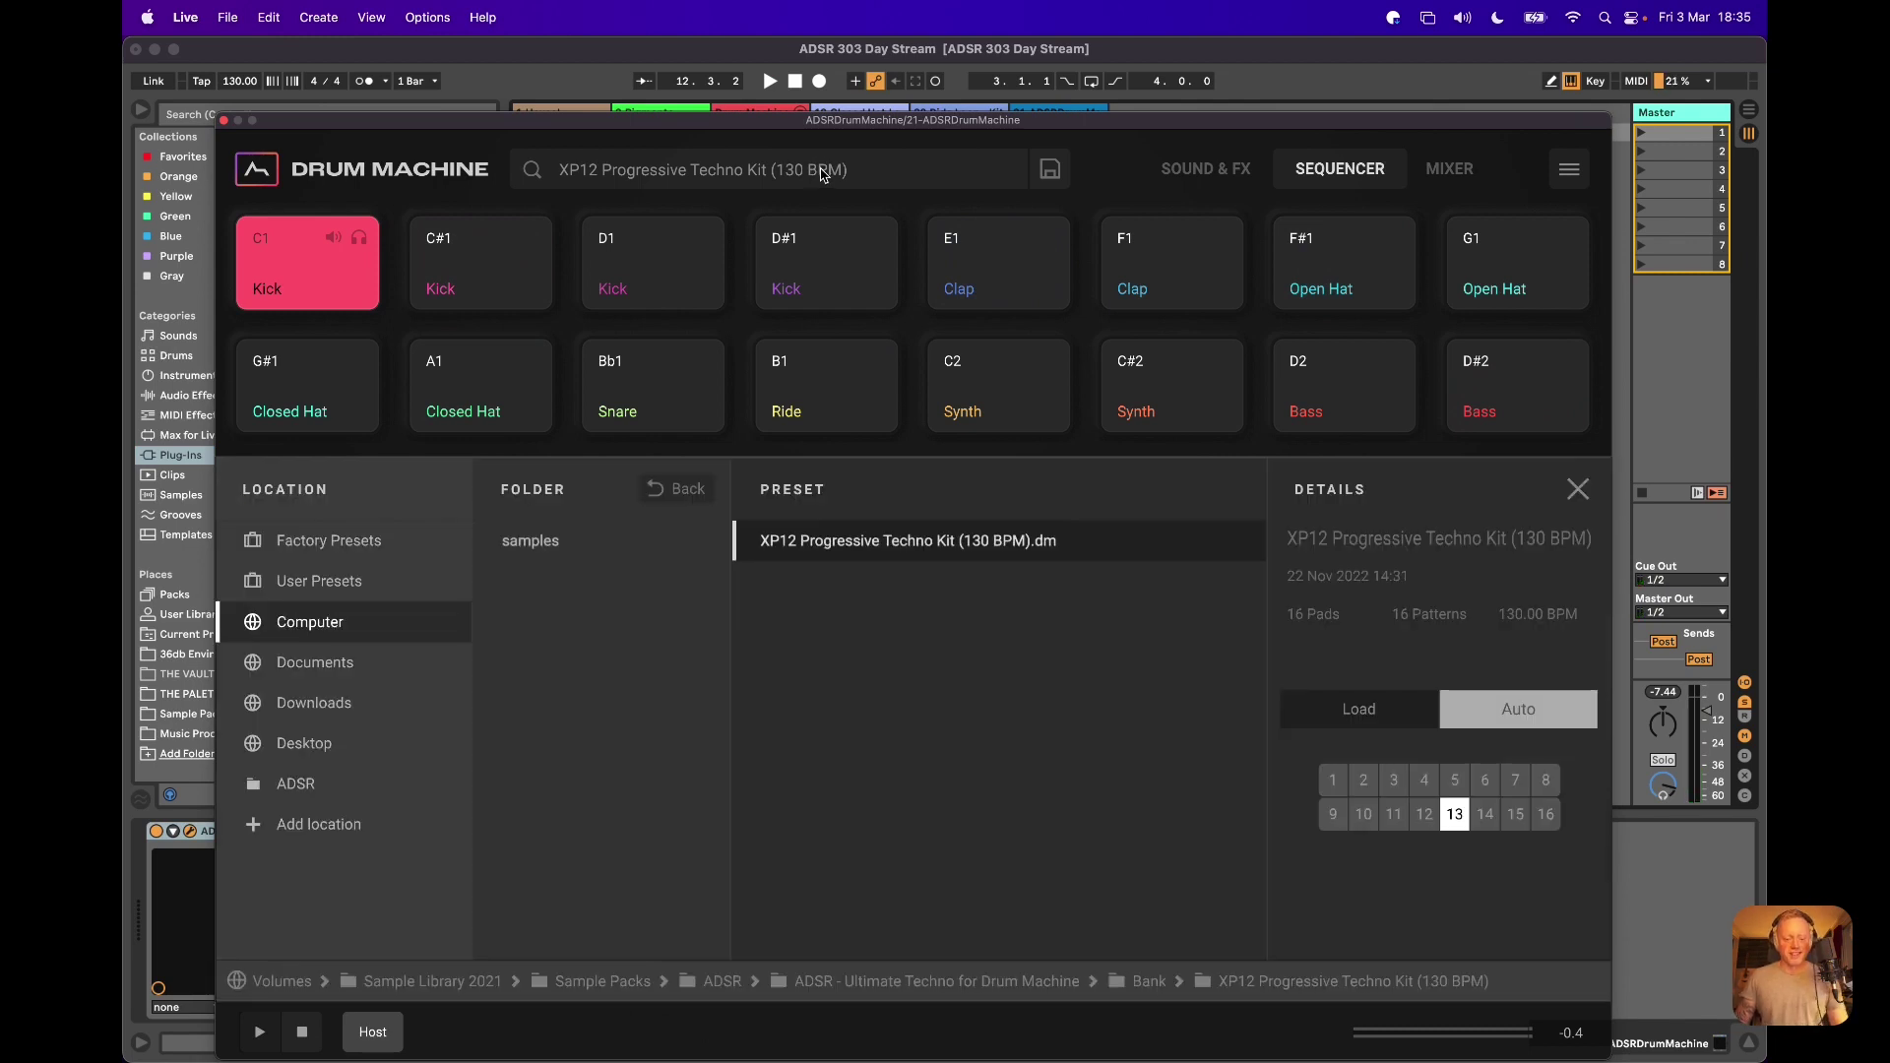
left_click(690, 495)
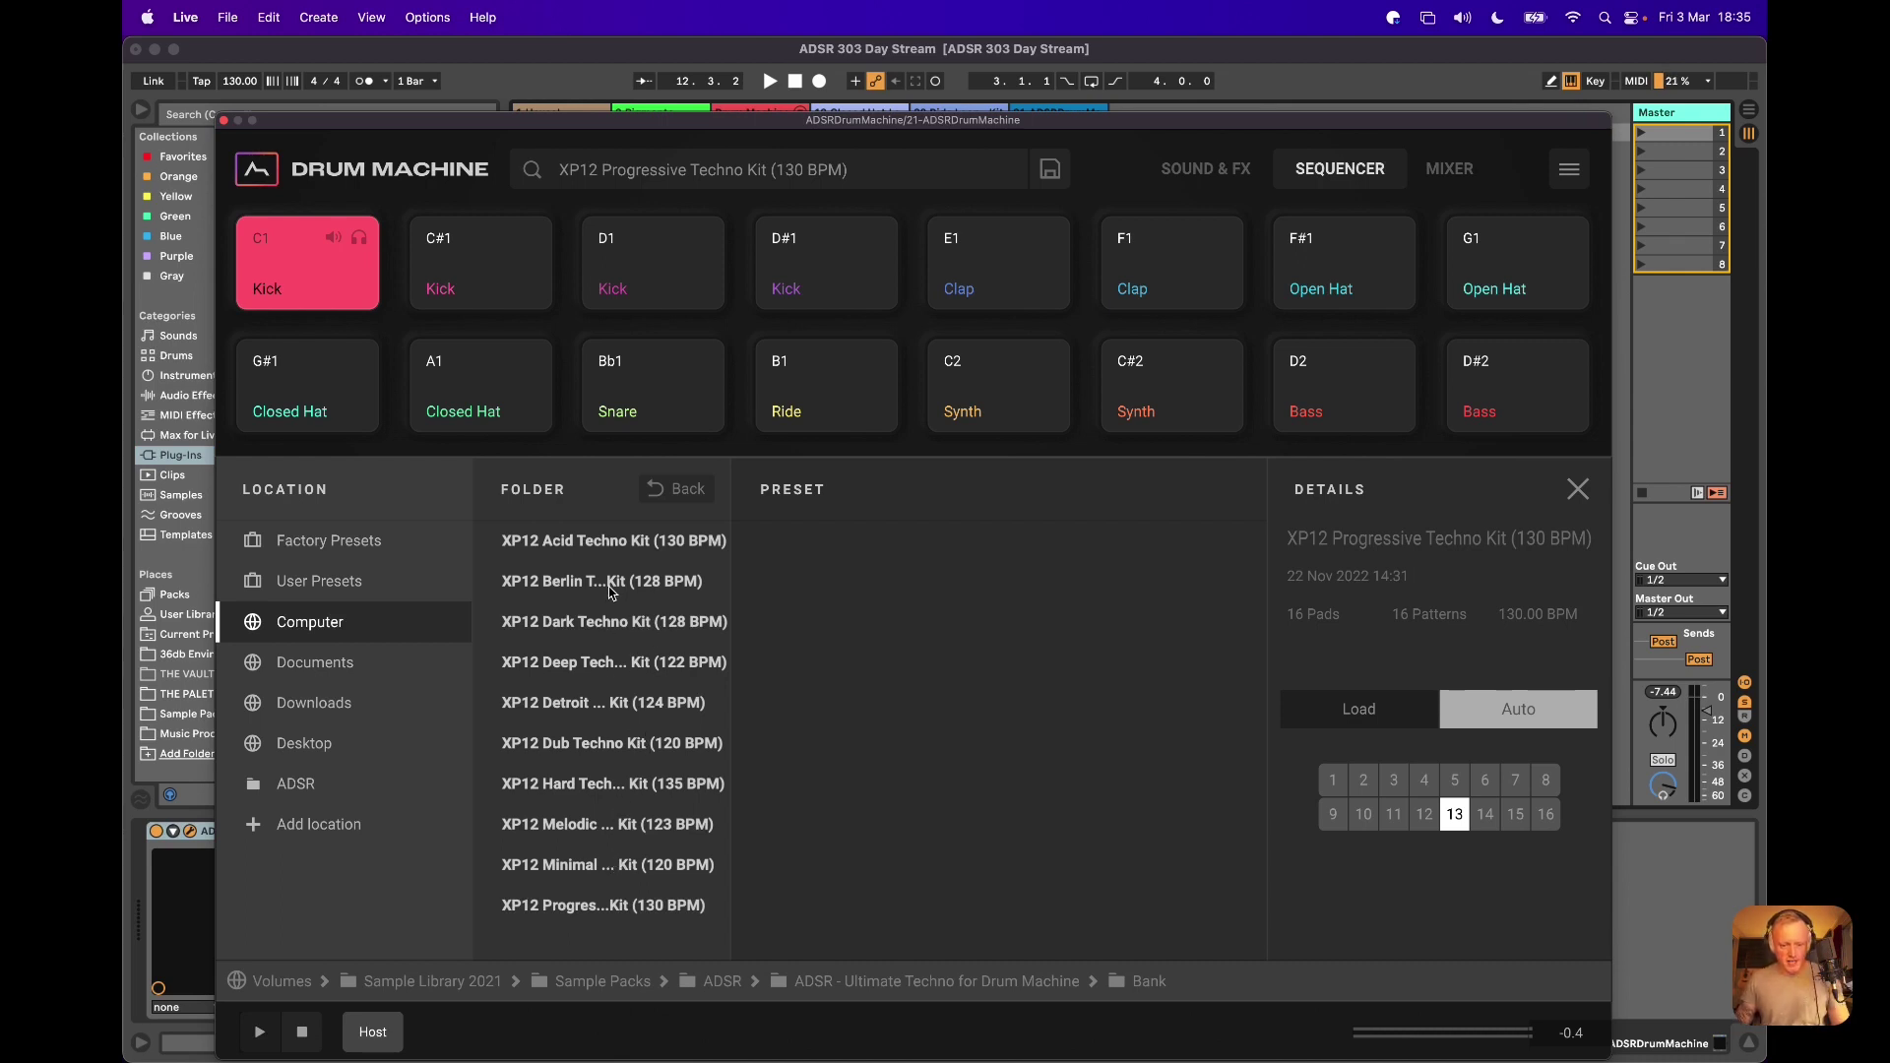
left_click(594, 702)
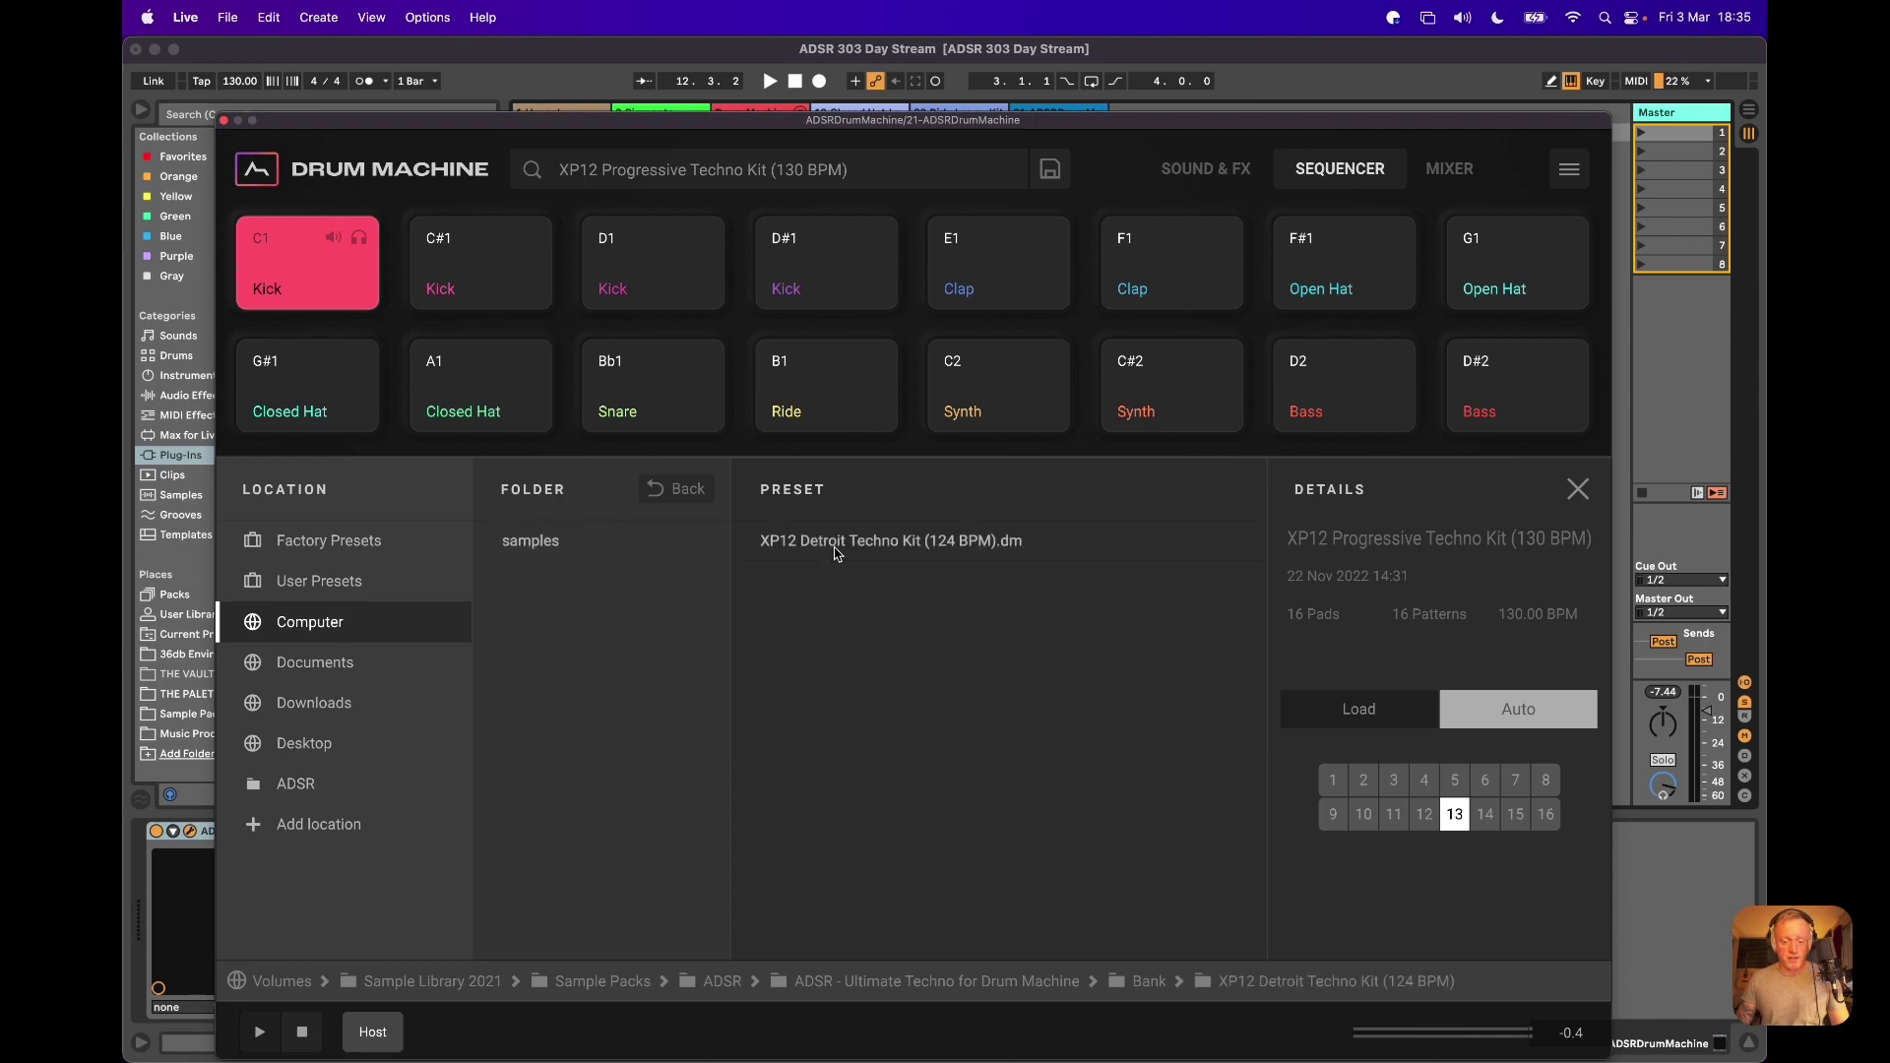
left_click(851, 538)
Play the Detroit Techno Kit, switch to pattern 1 and examine its steps in the sequencer
key("space")
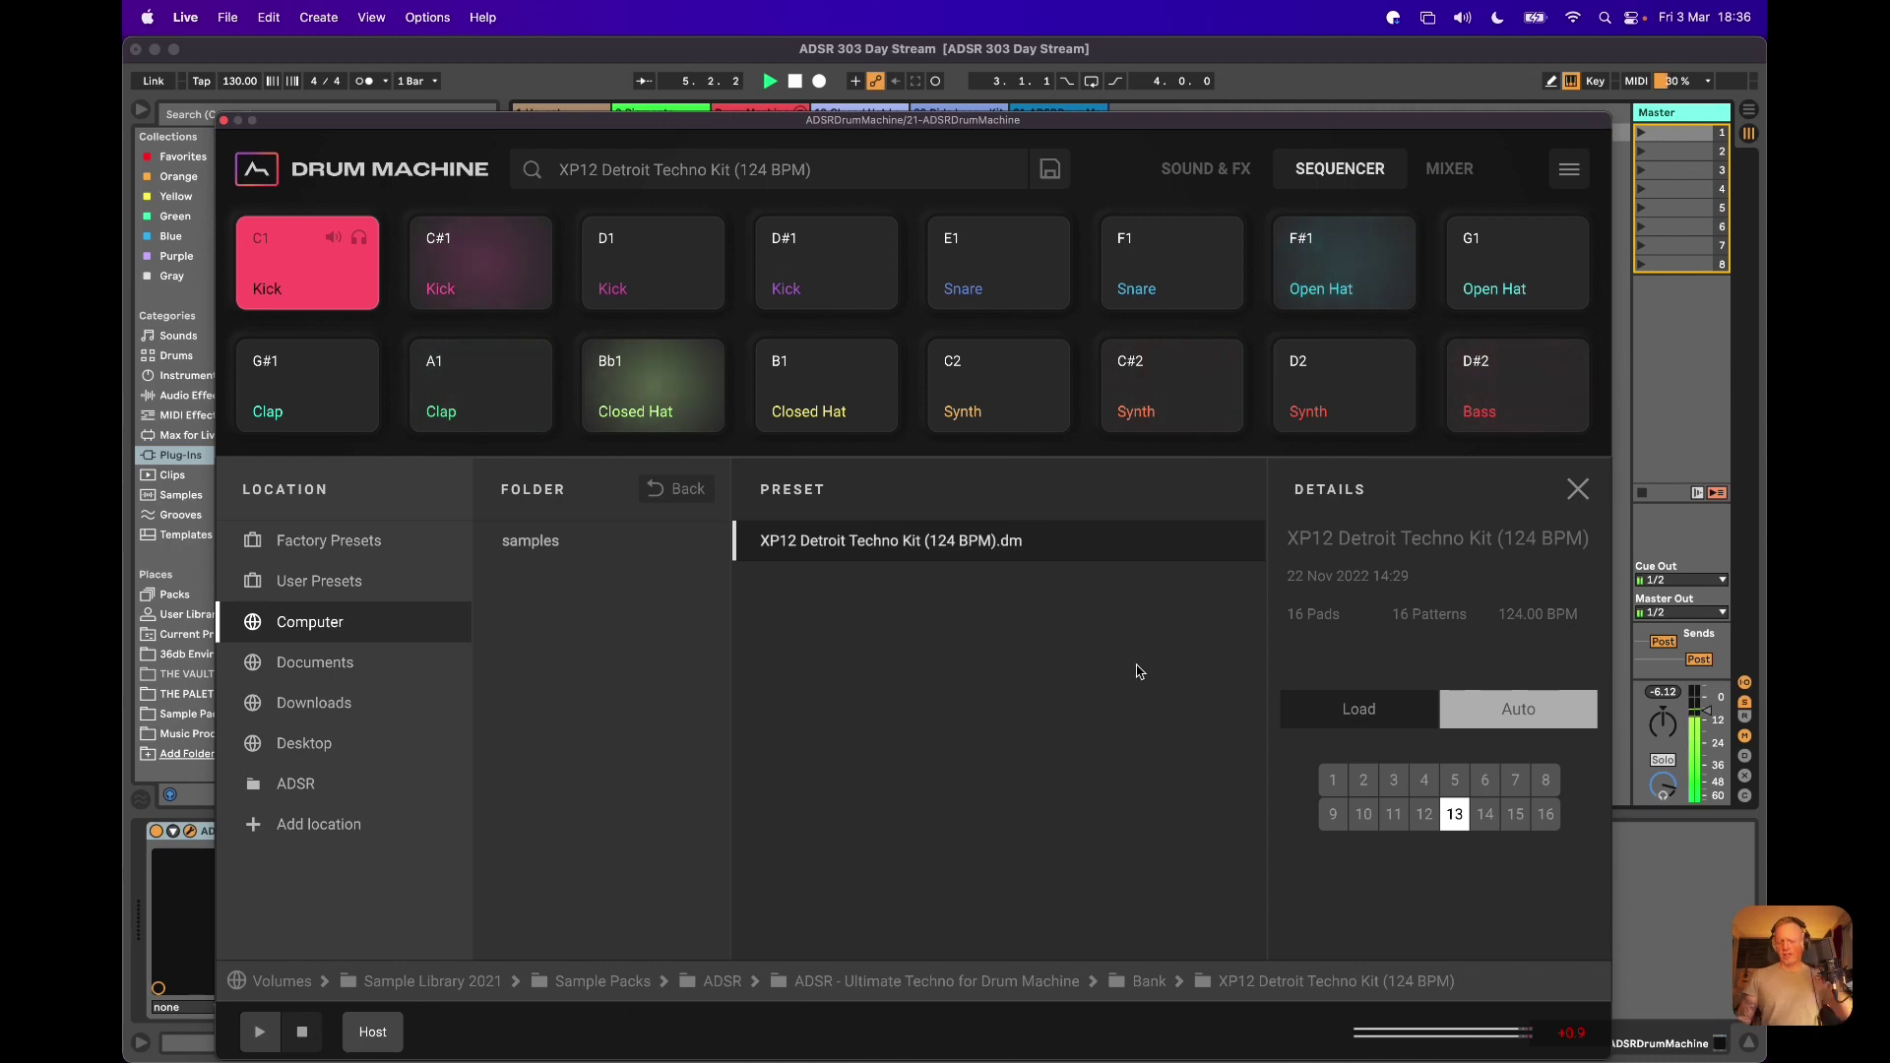
left_click(1333, 781)
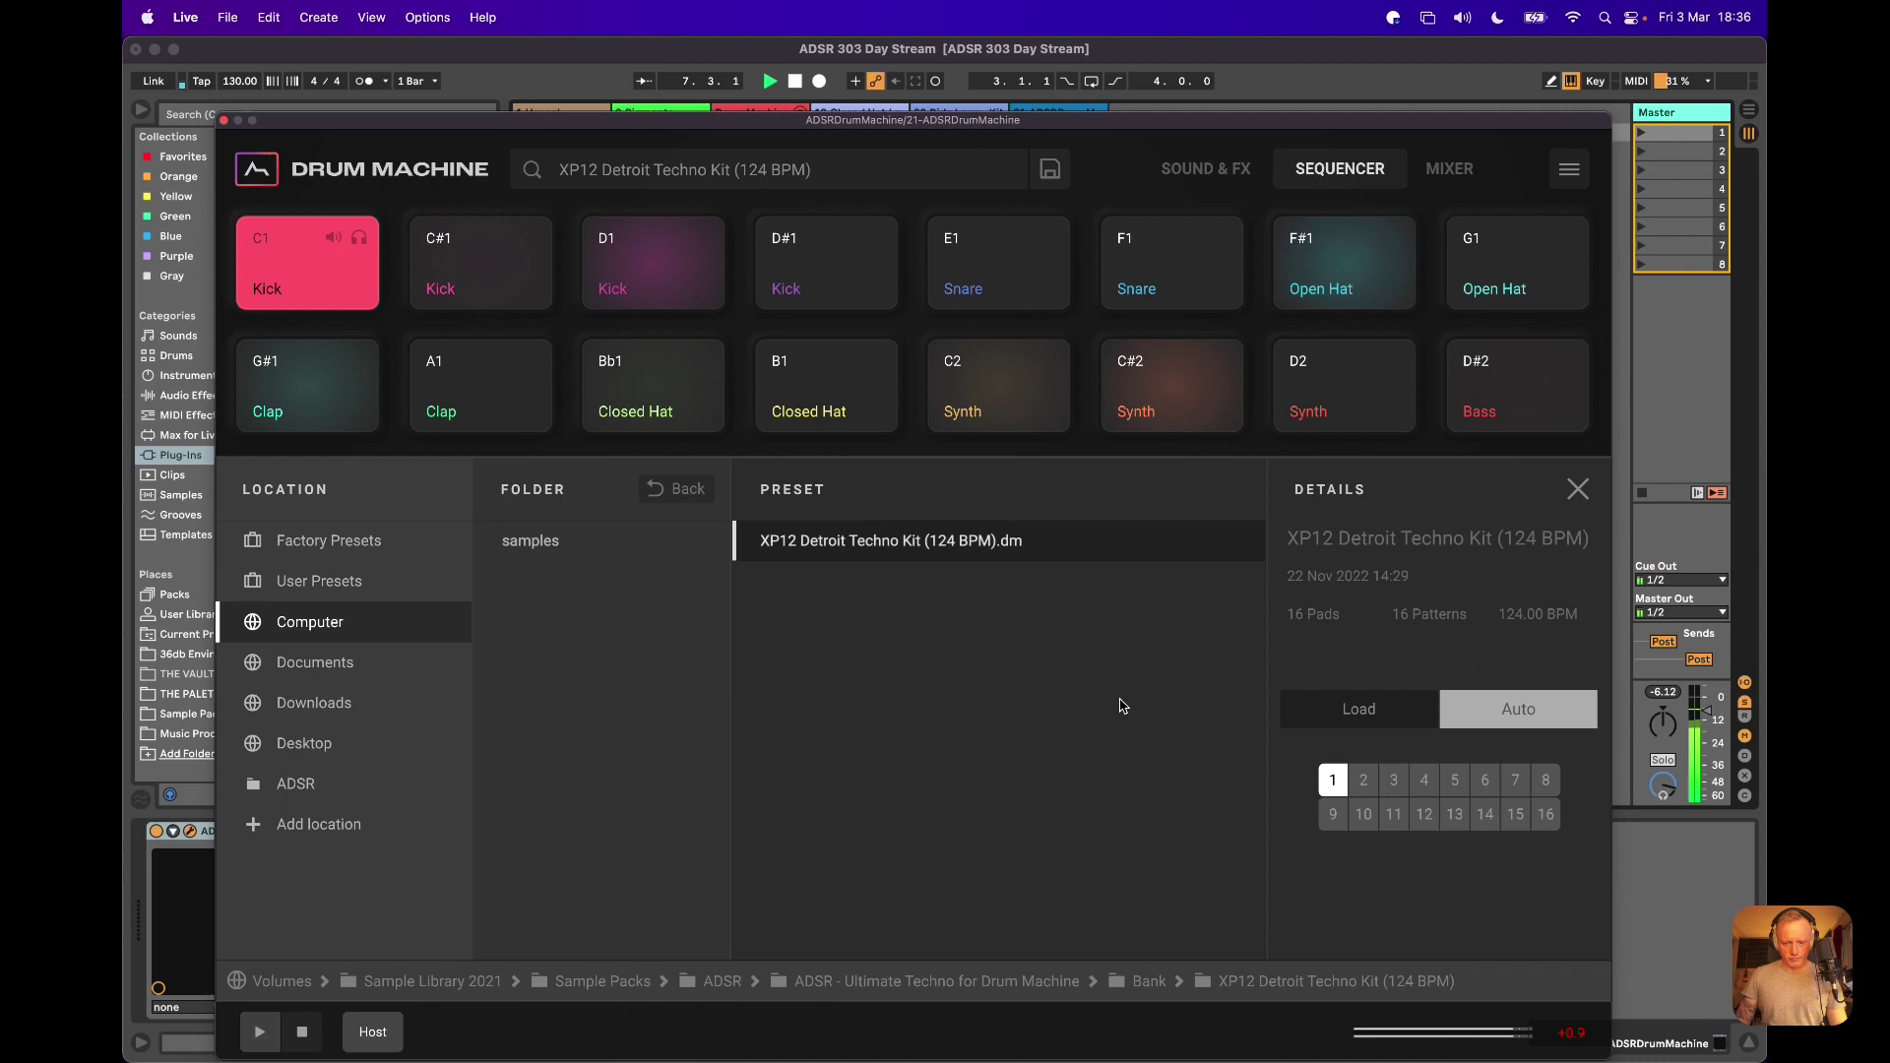
left_click(1579, 489)
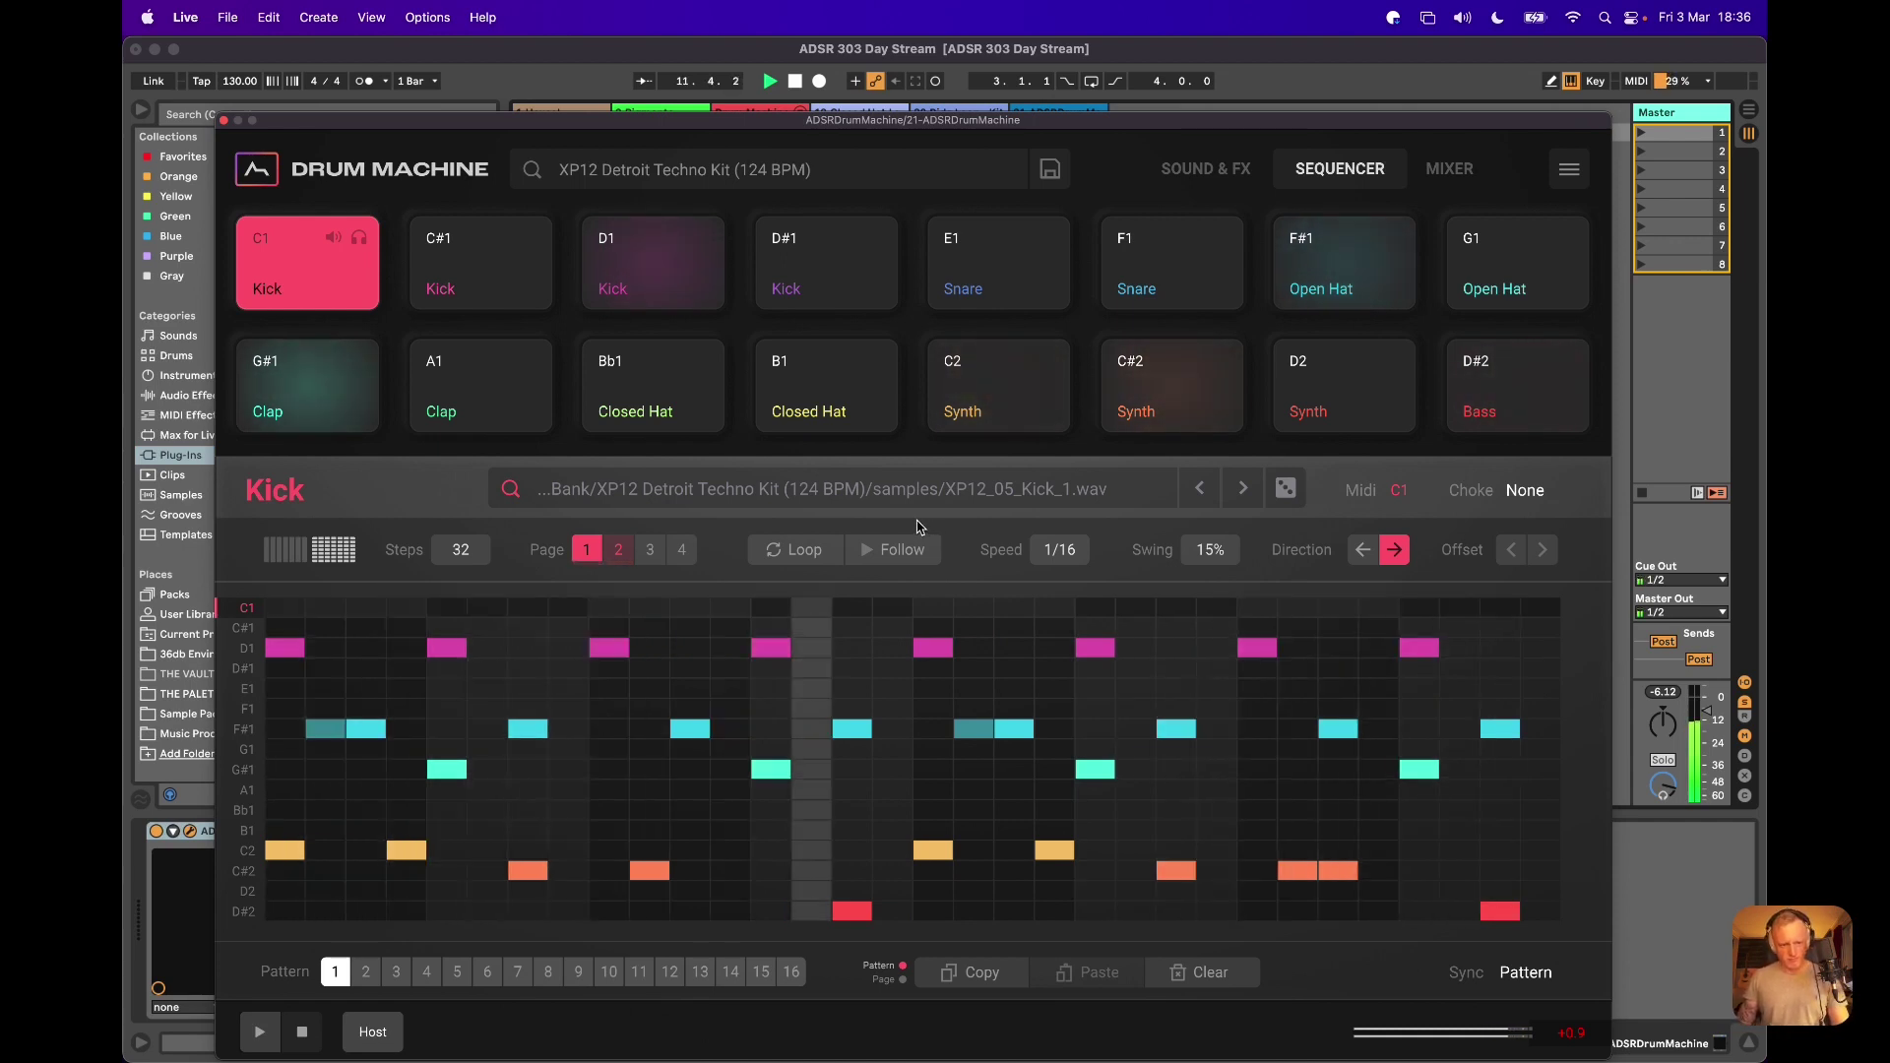
key("space")
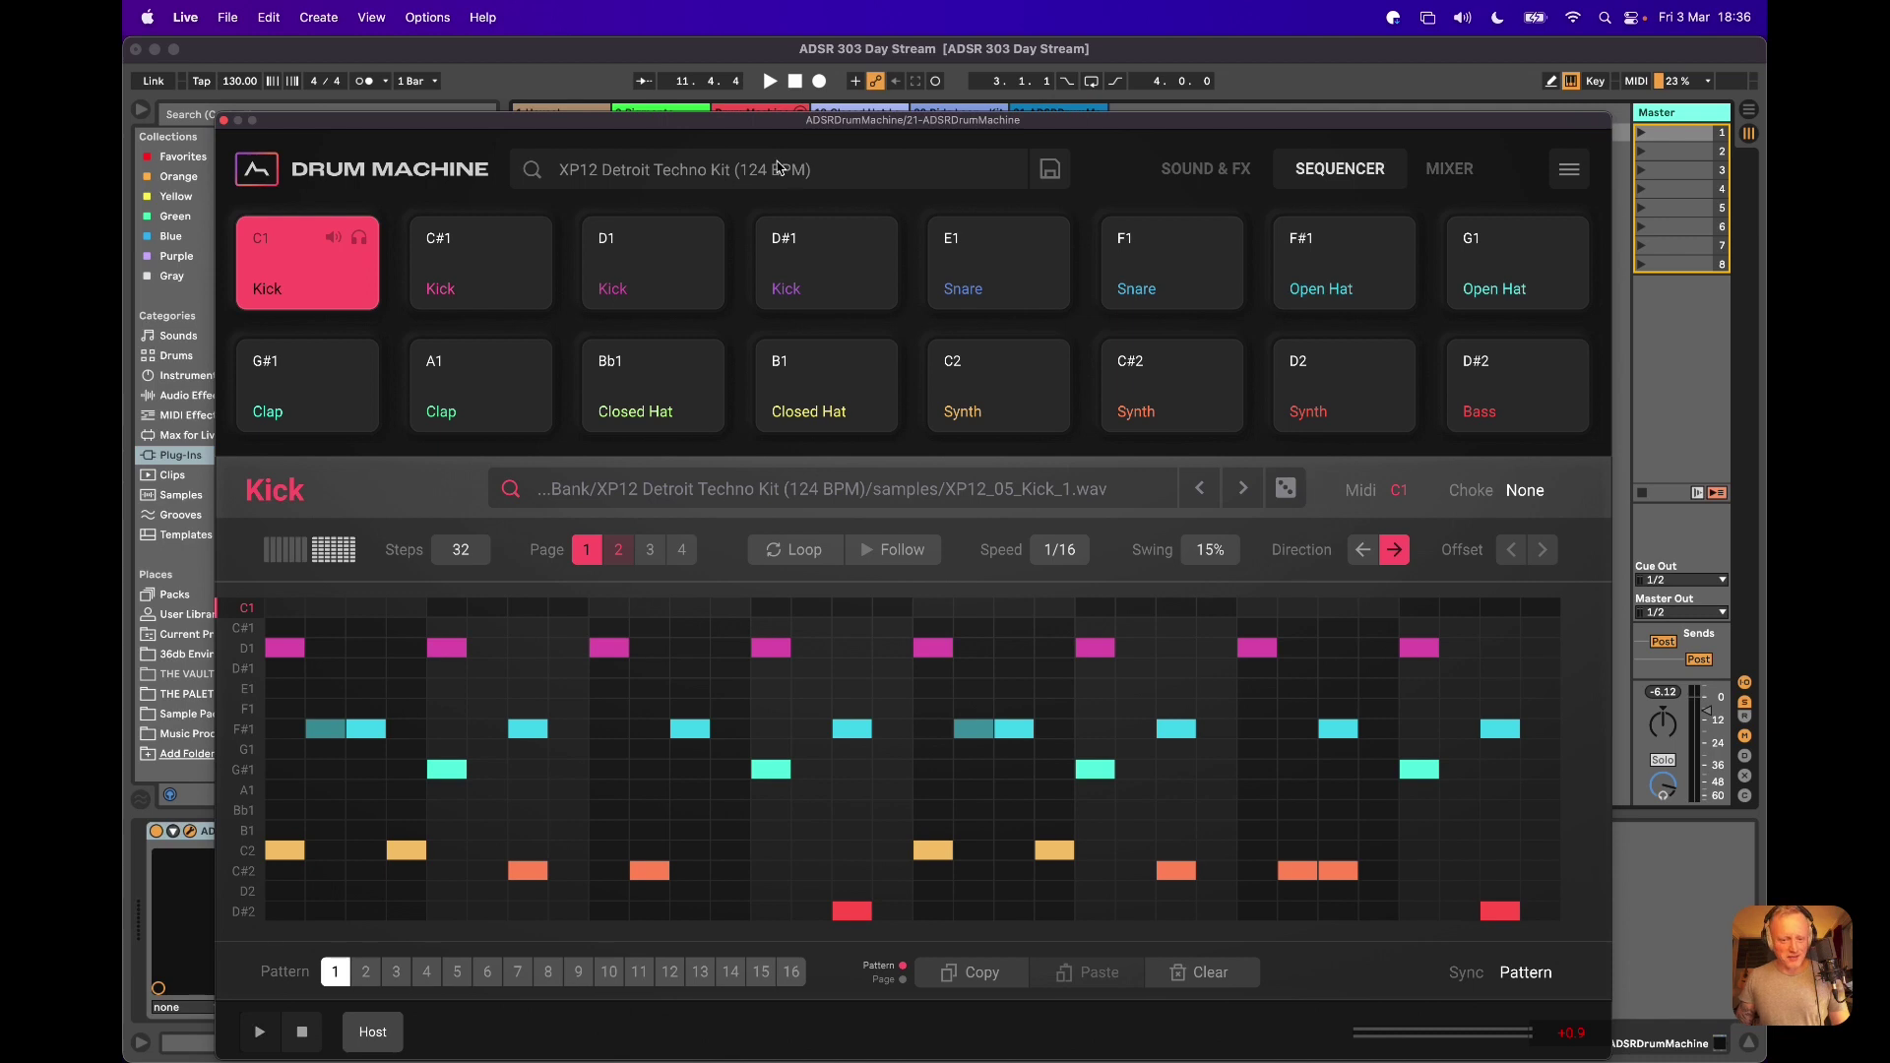
Load the XP12 Berlin Techno Kit (128 BPM) preset from the Bank folder and start playback
left_click(712, 172)
left_click(667, 493)
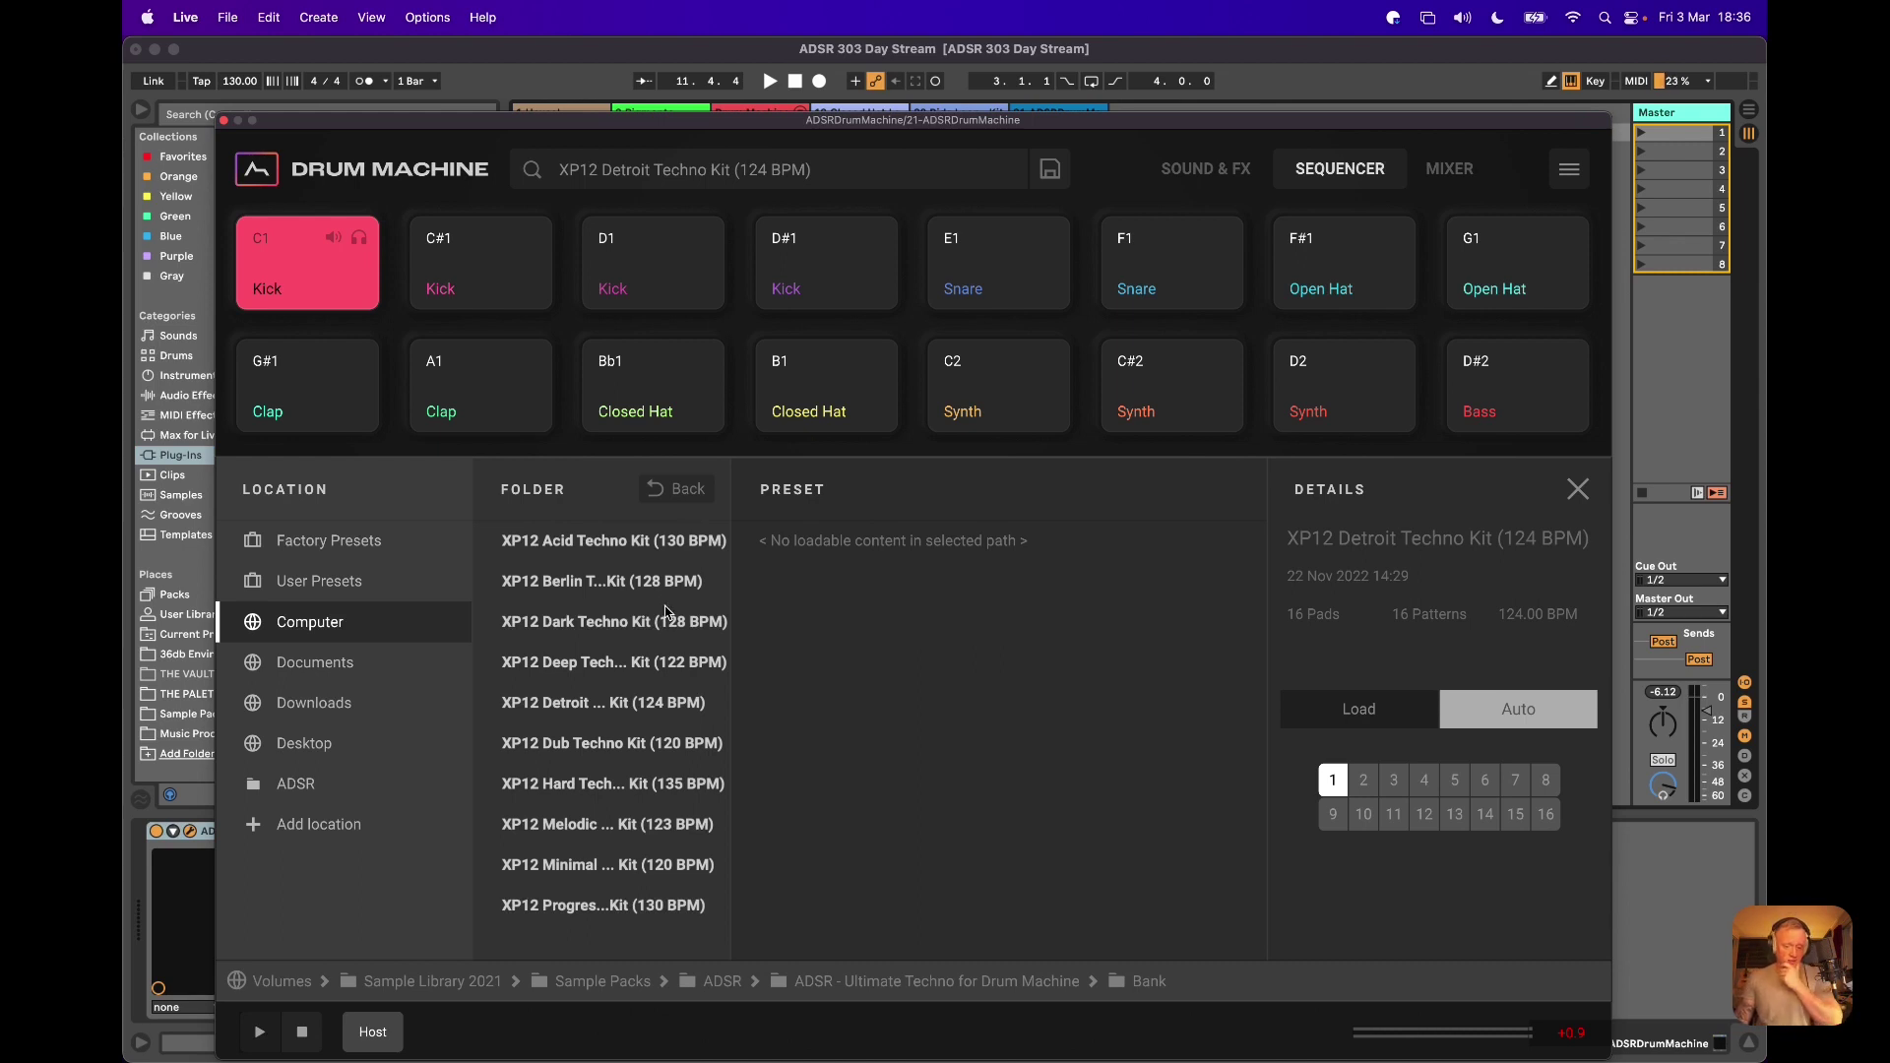
left_click(607, 582)
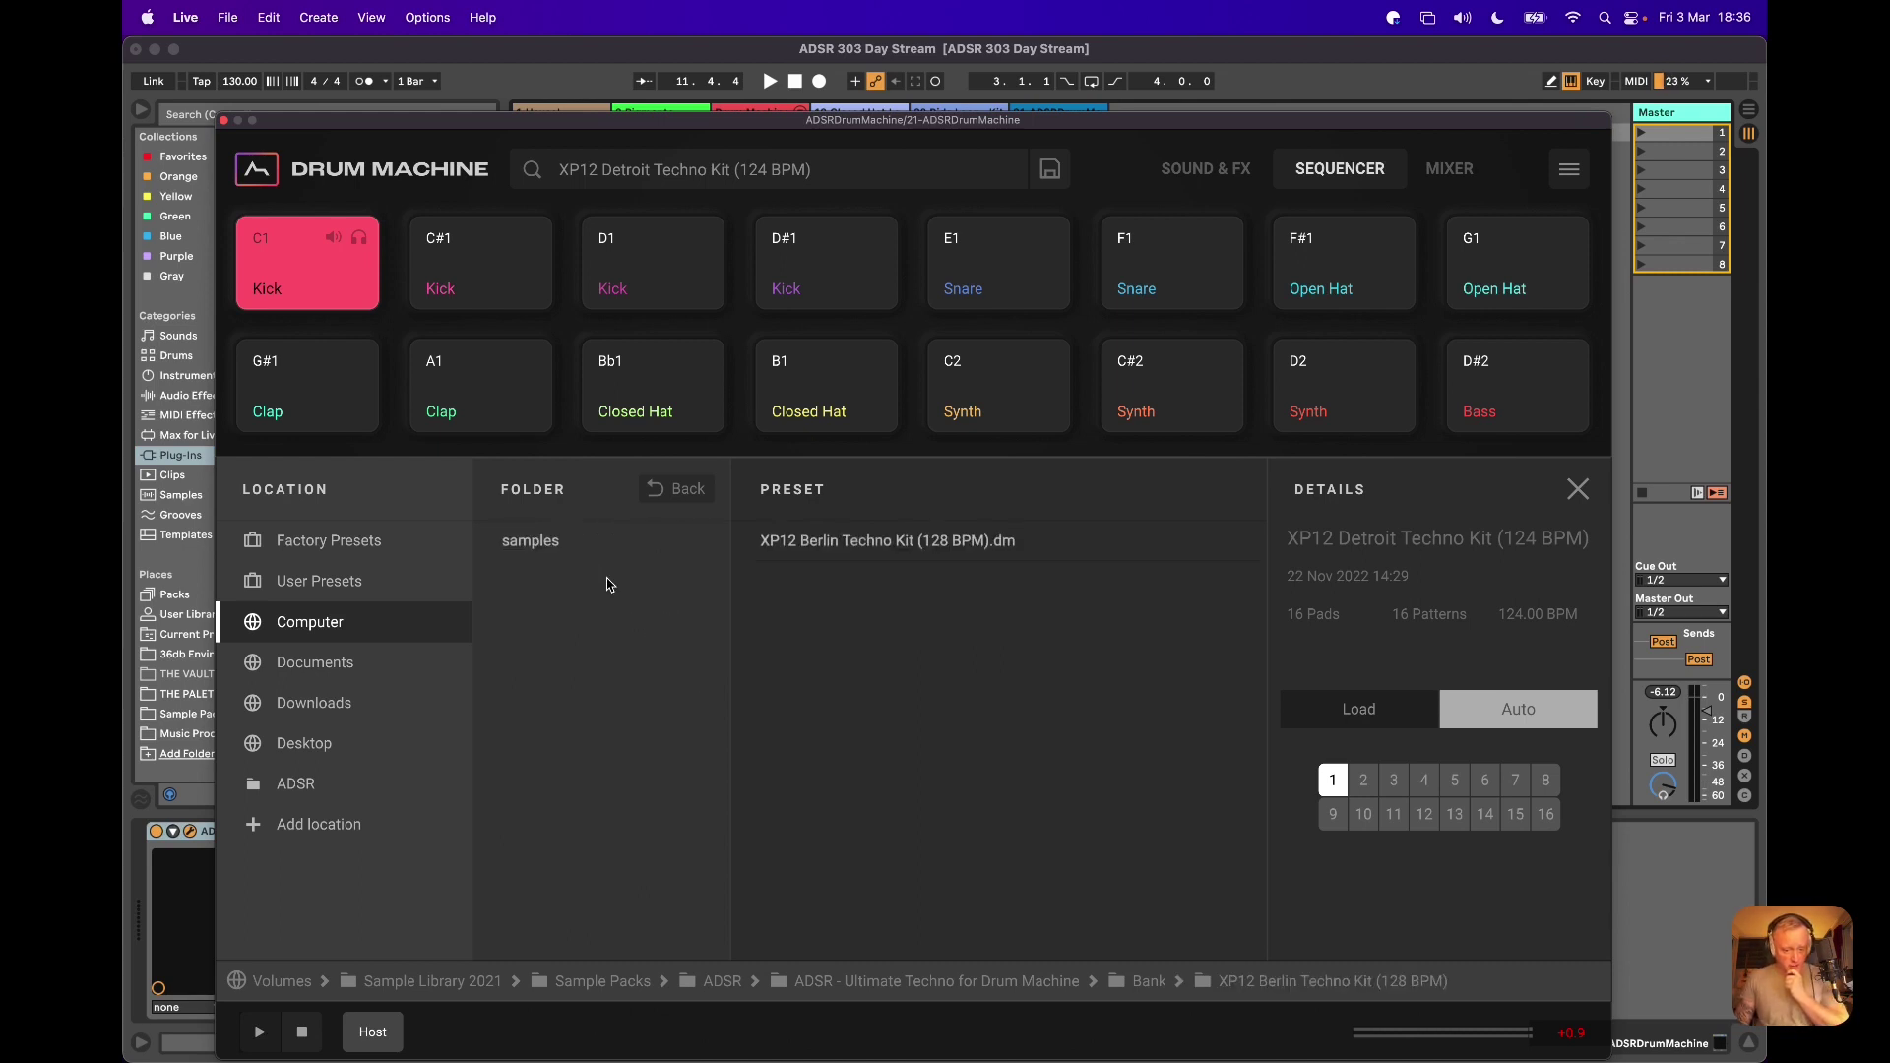
left_click(960, 554)
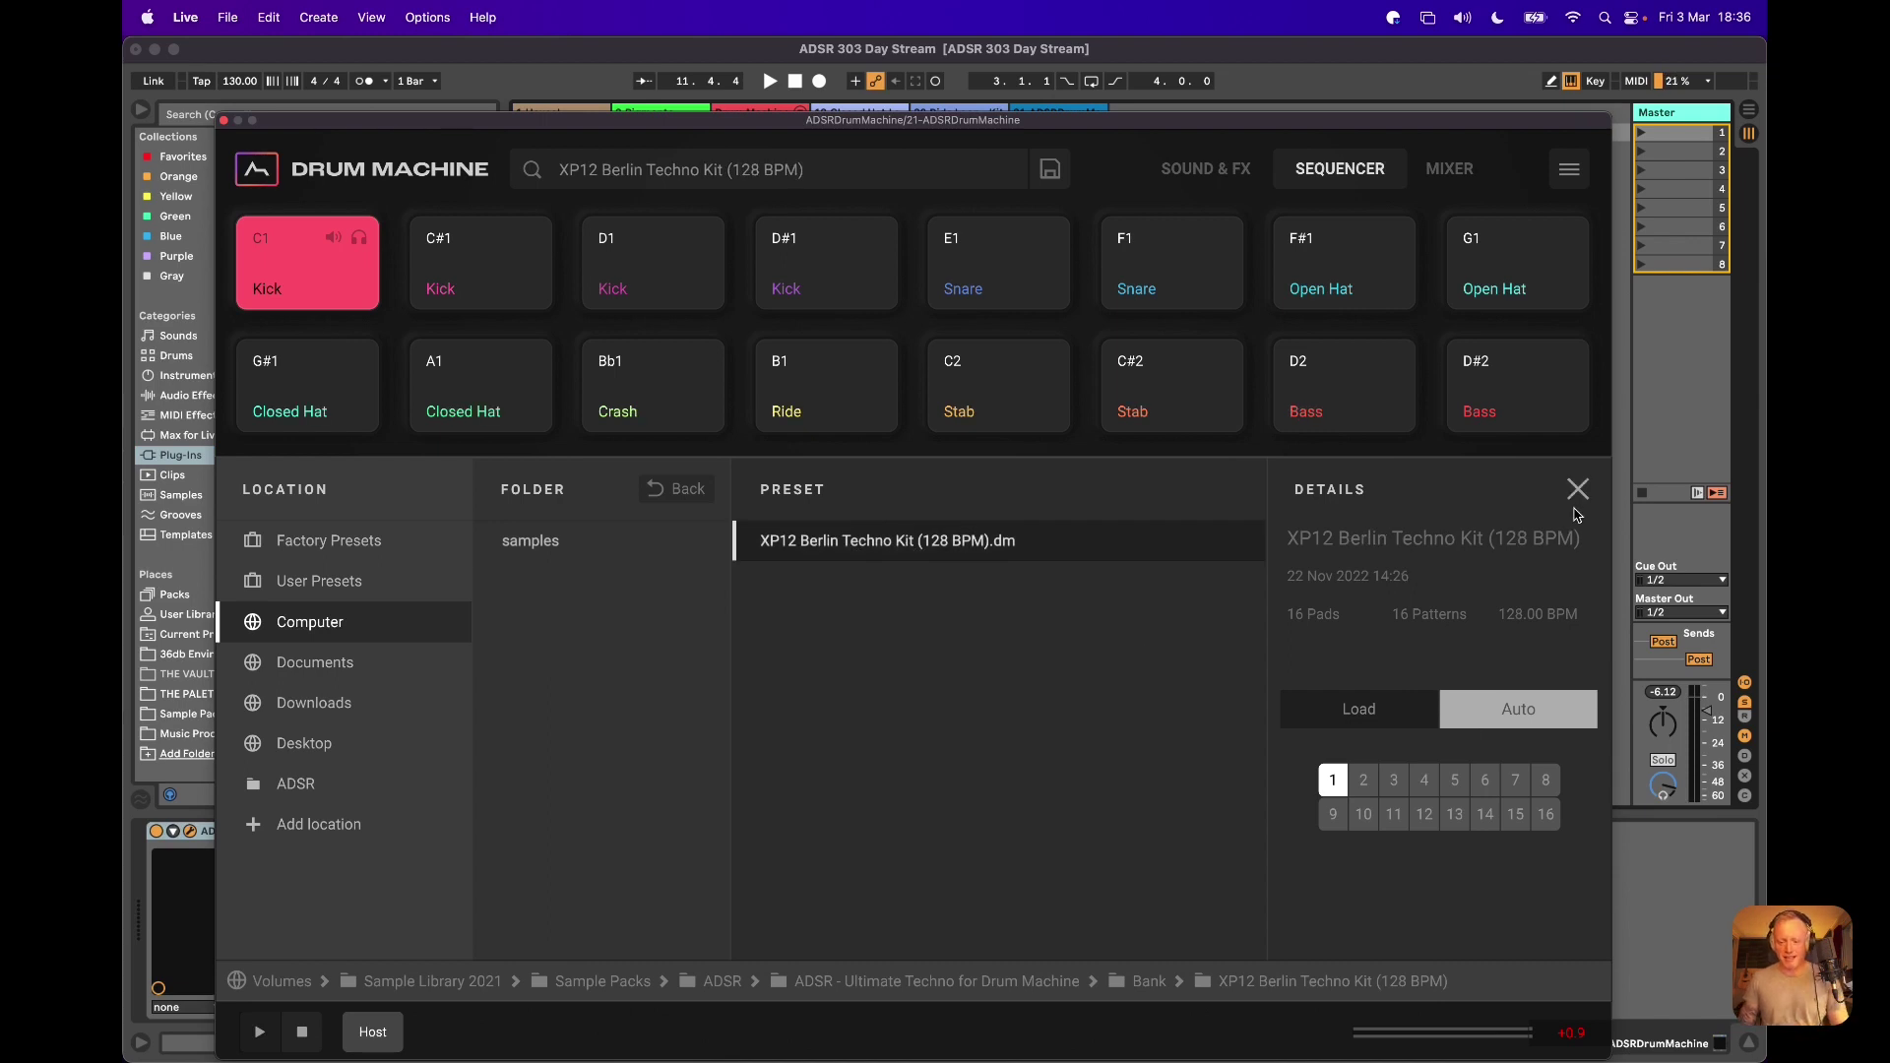
key("space")
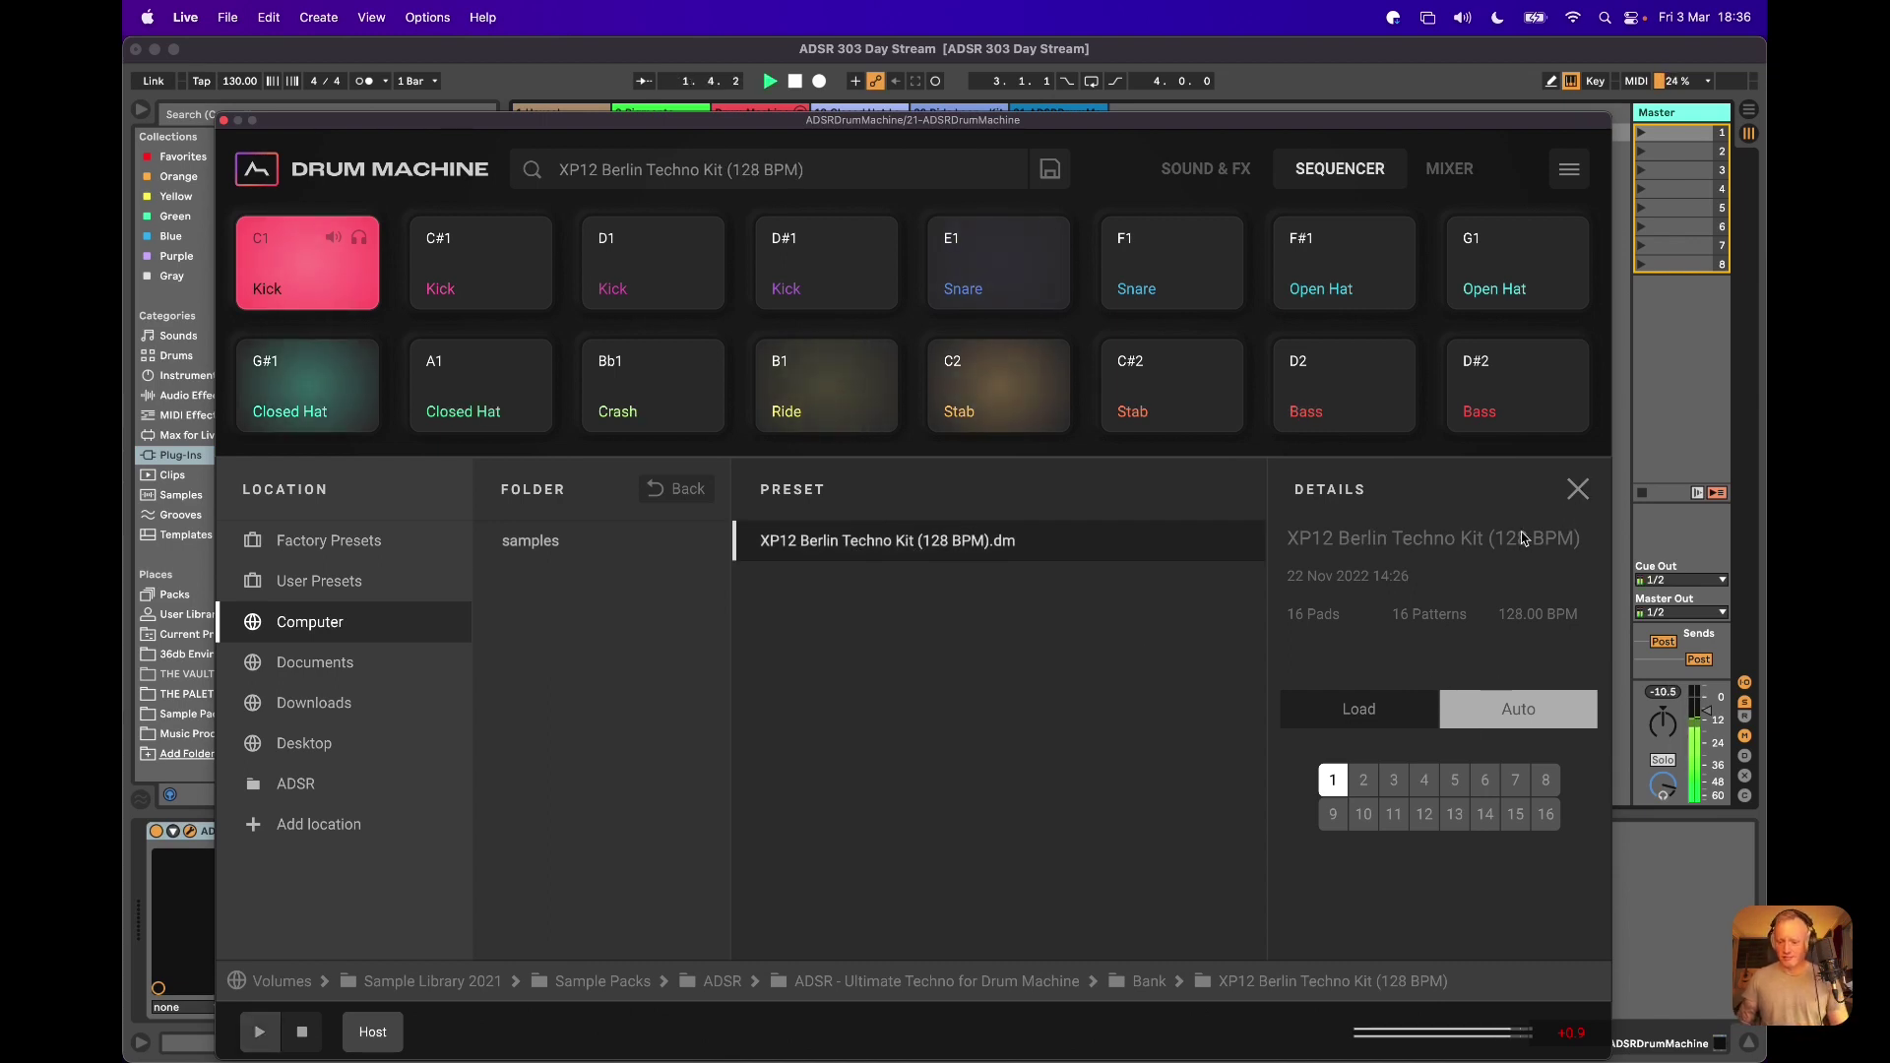